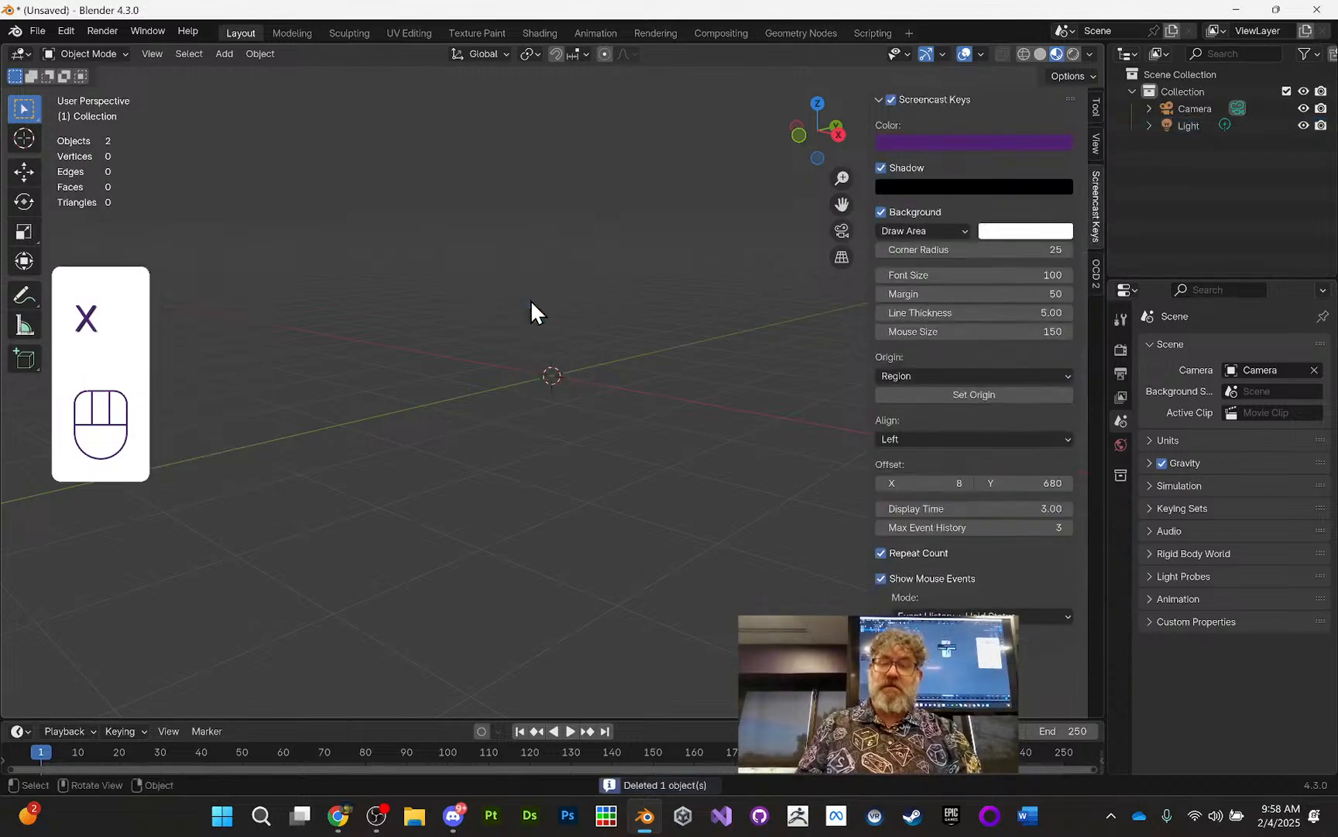
Step: Add a cube mesh to the empty centre of the scene
{"action": "middle_click_drag", "start_coordinate": [659, 271], "coordinate": [706, 355]}
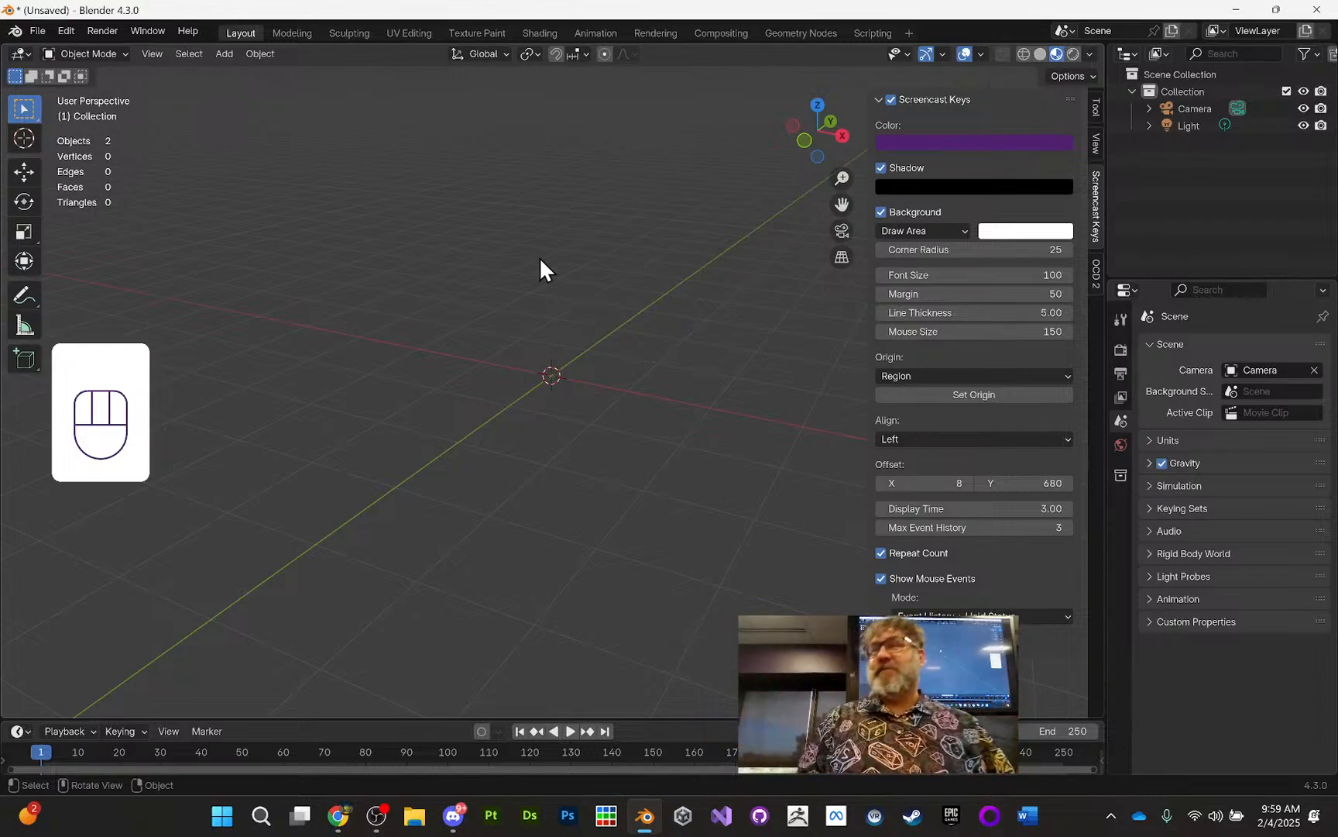
{"action": "middle_click_drag", "start_coordinate": [390, 414], "coordinate": [401, 399]}
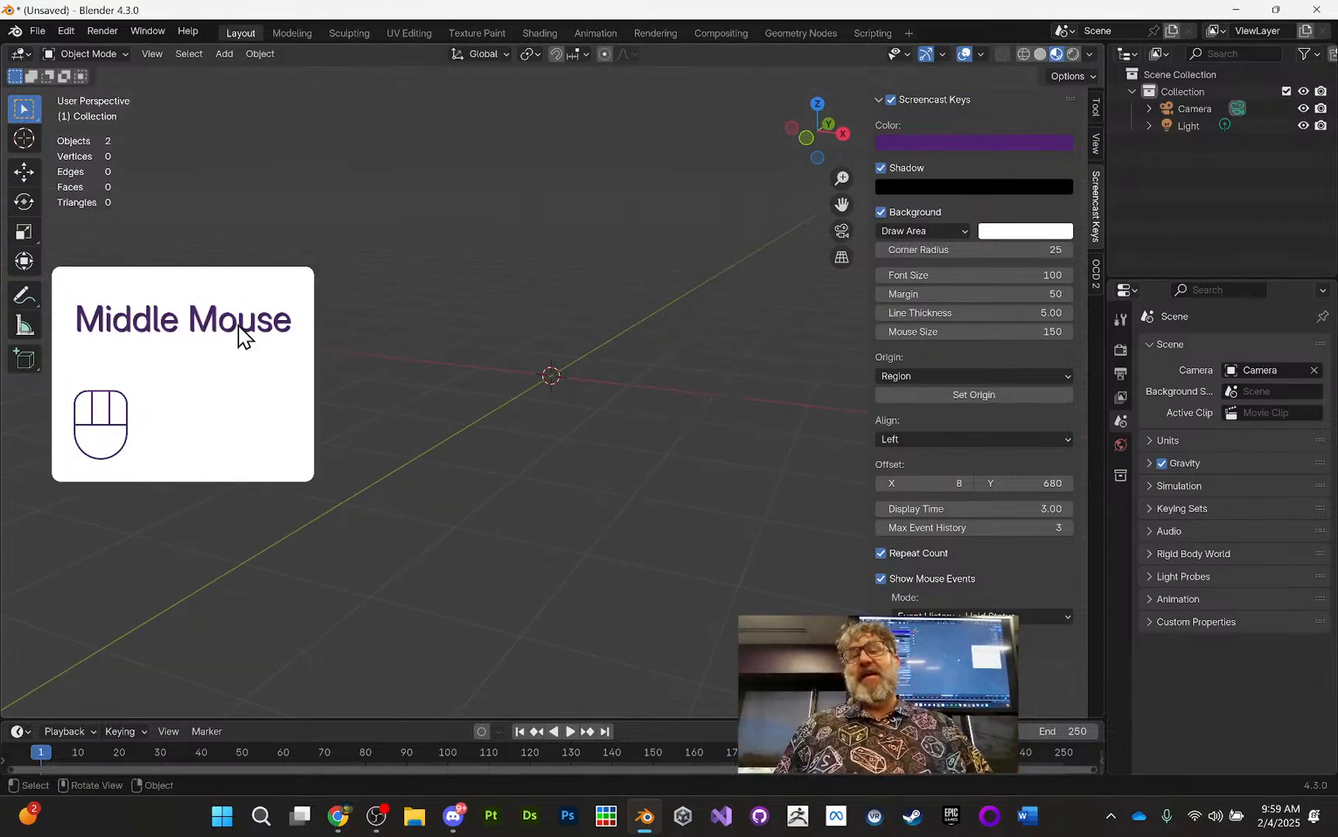
{"action": "left_click", "coordinate": [225, 54]}
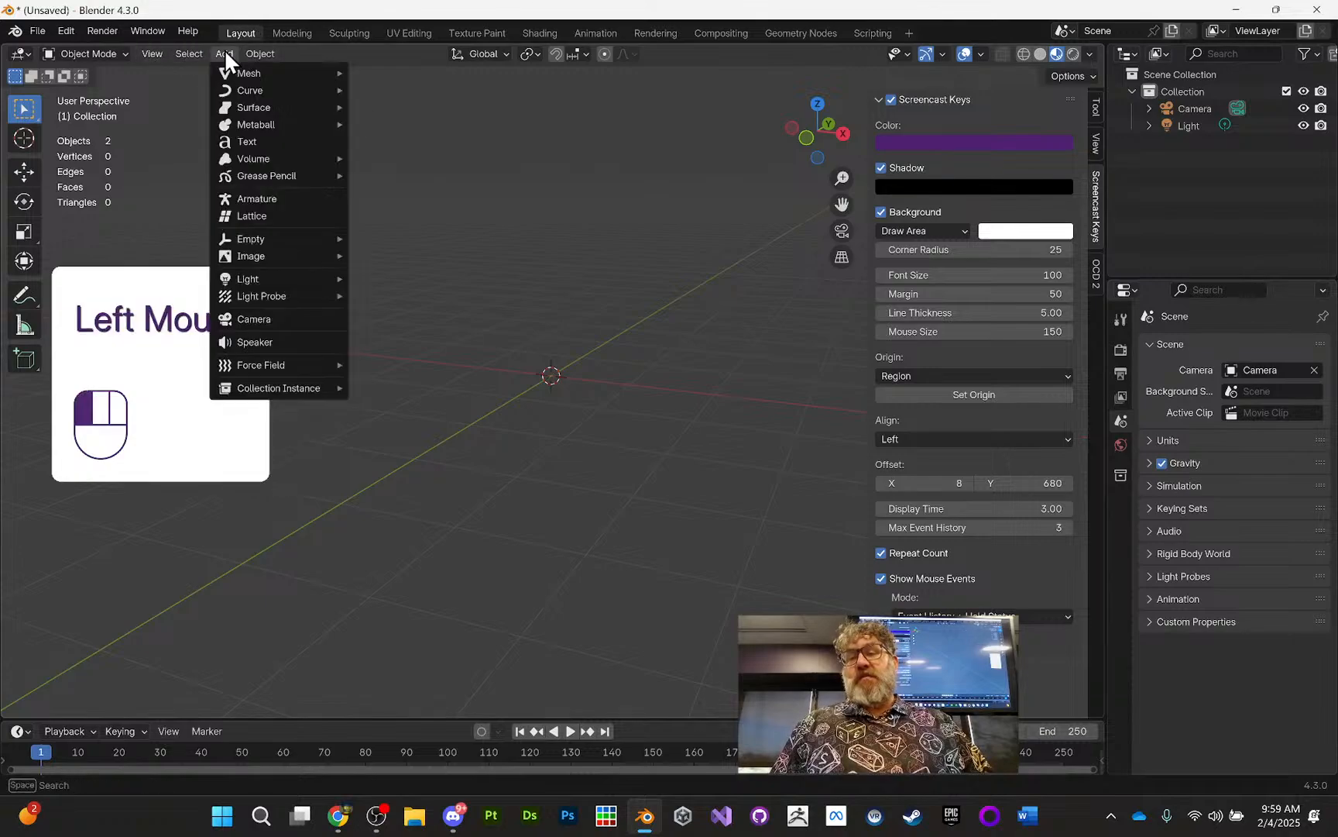
{"action": "mouse_move", "coordinate": [245, 73]}
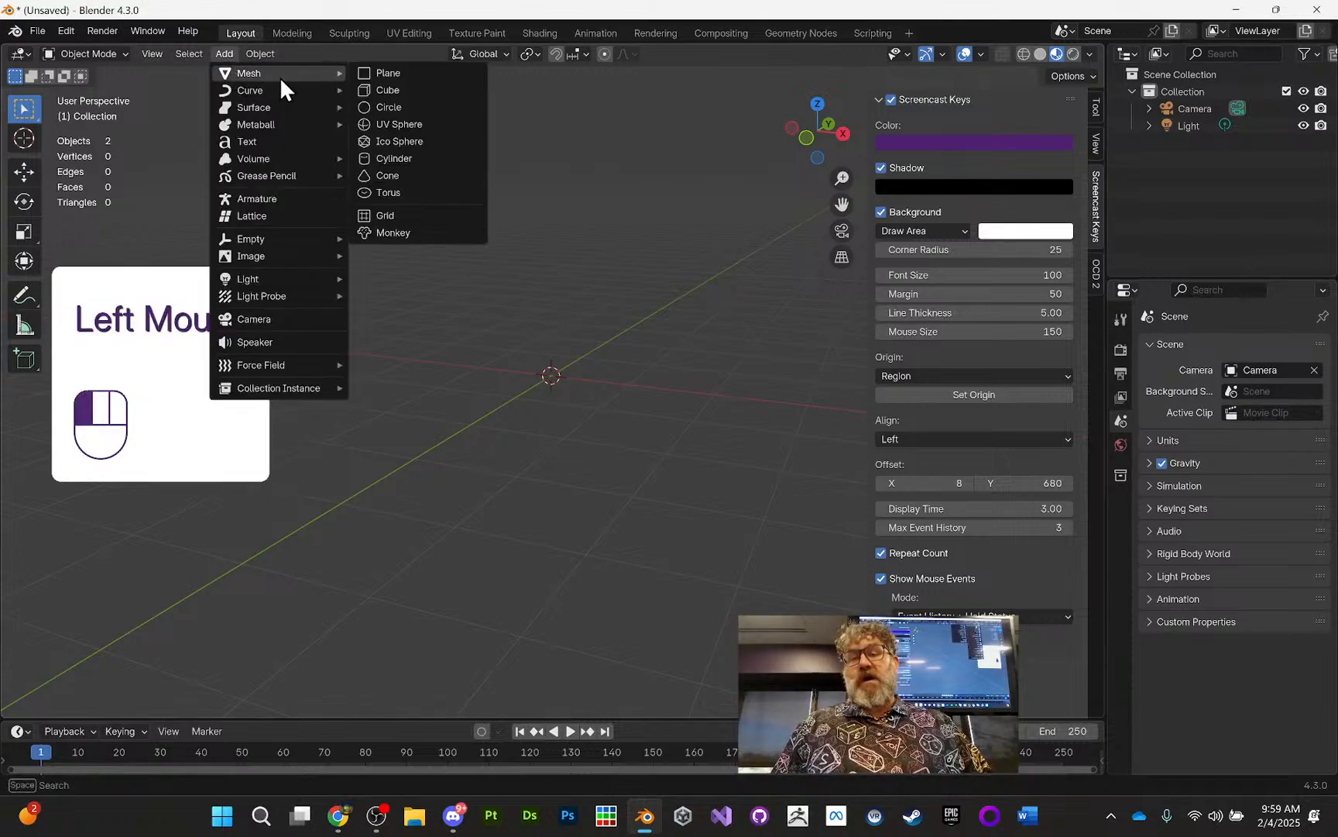
{"action": "left_click", "coordinate": [404, 87]}
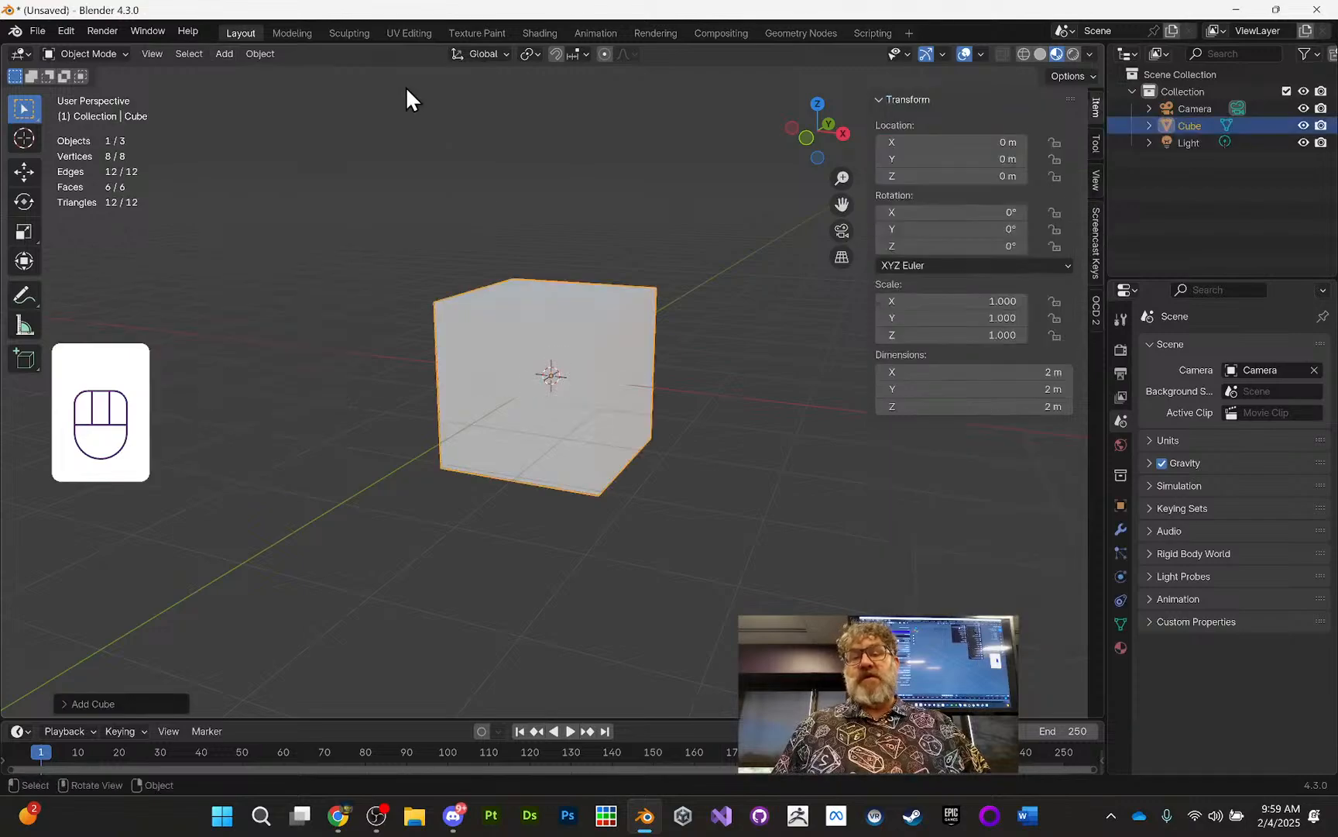
Step: Scale the cube to about 1.74 along the X axis and about 0.77 along the Z axis
{"action": "middle_click_drag", "start_coordinate": [629, 271], "coordinate": [599, 296]}
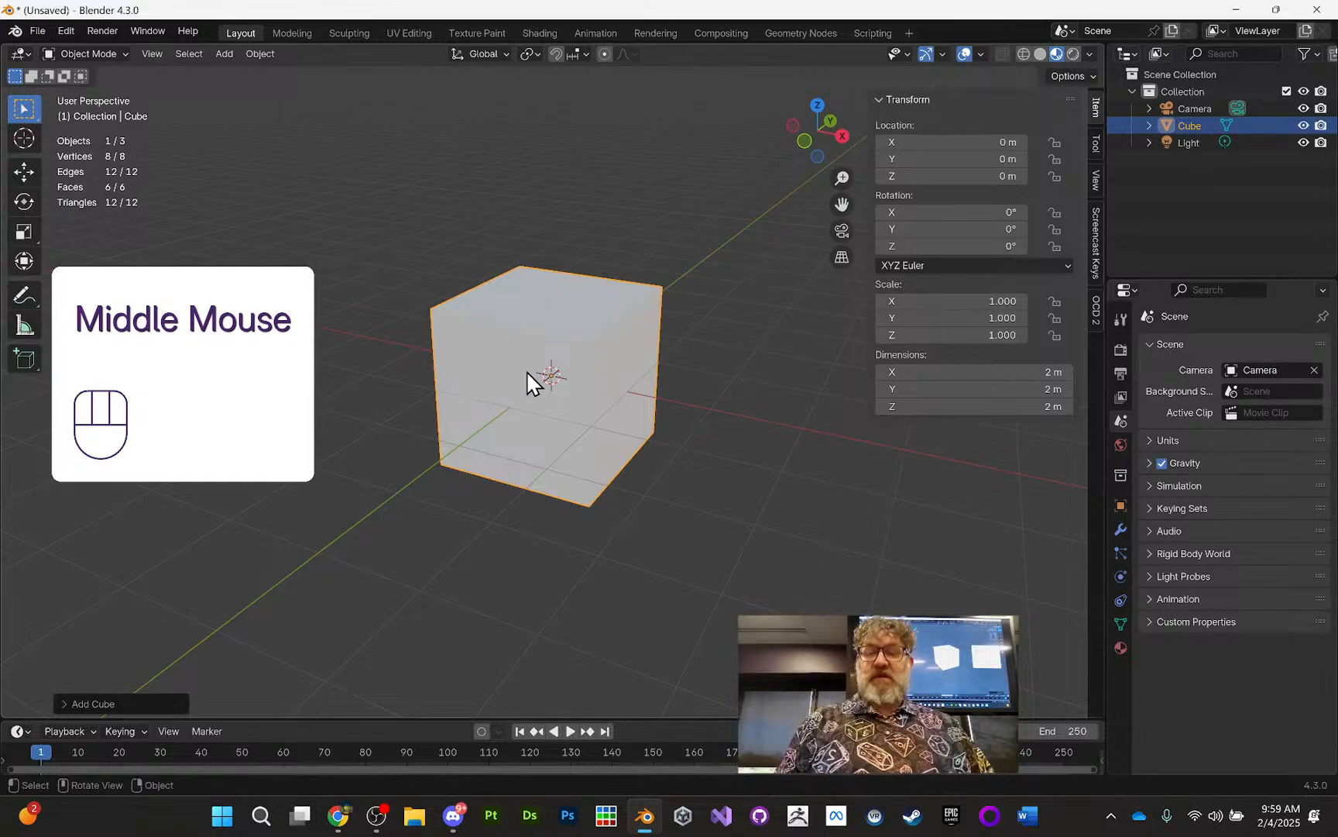
{"action": "middle_click_drag", "start_coordinate": [527, 373], "coordinate": [560, 362]}
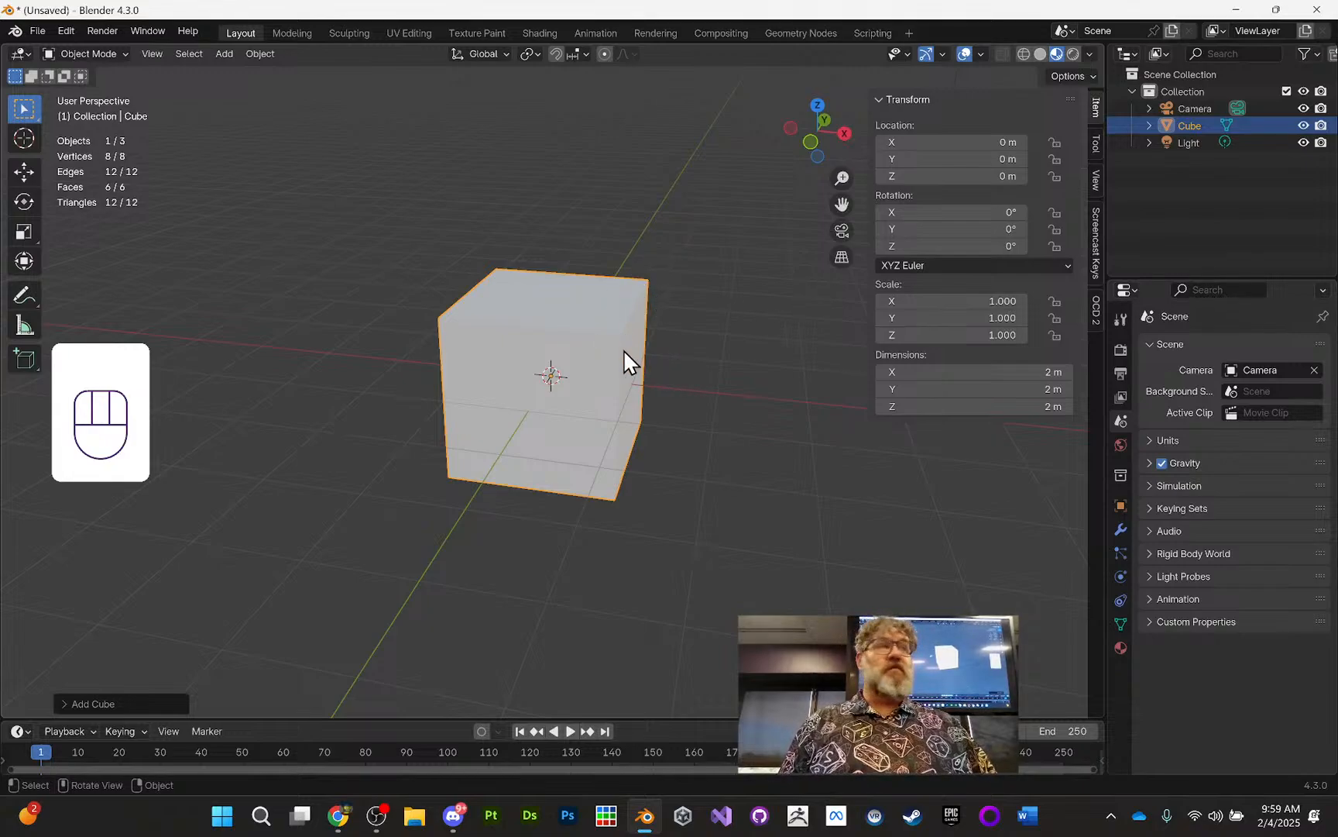
{"action": "left_click", "coordinate": [566, 344]}
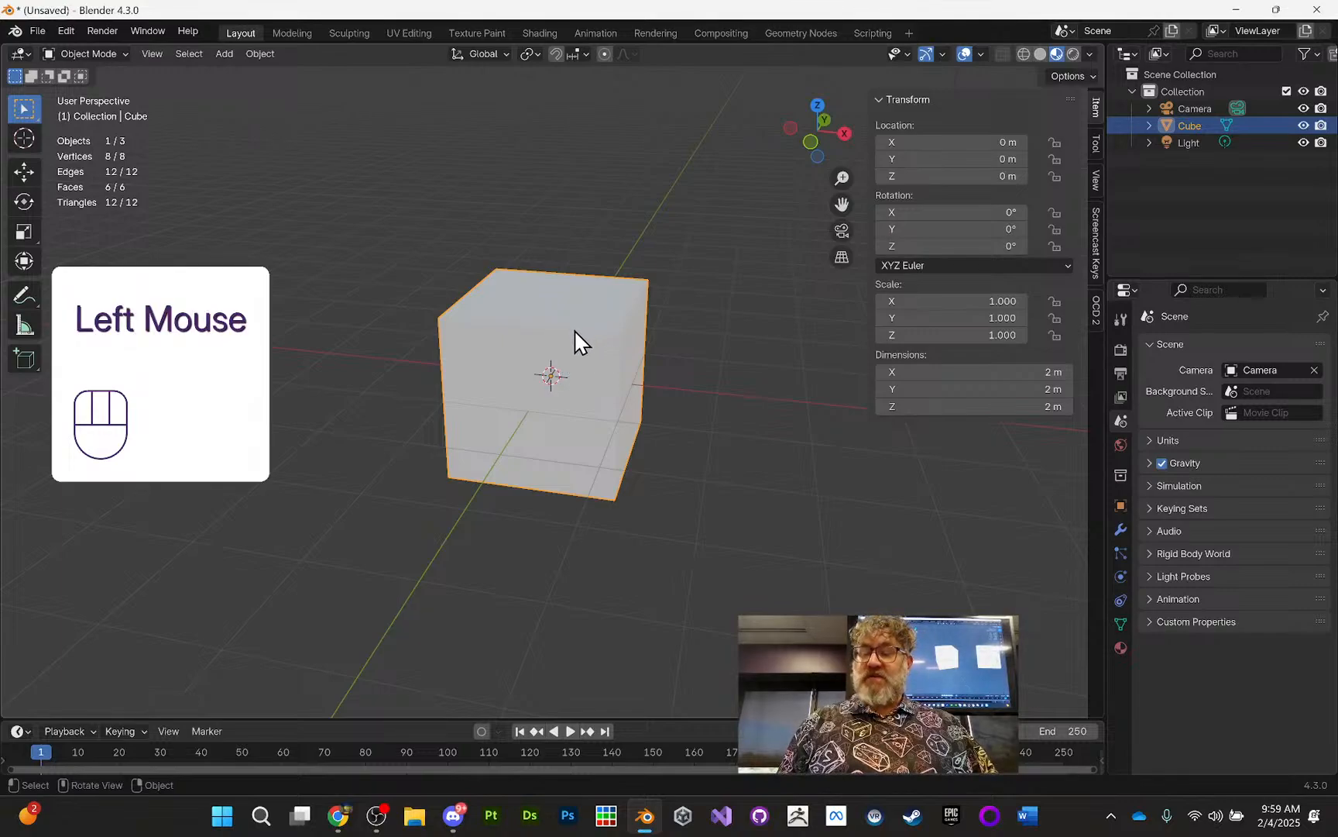
{"action": "middle_click_drag", "start_coordinate": [574, 329], "coordinate": [547, 346]}
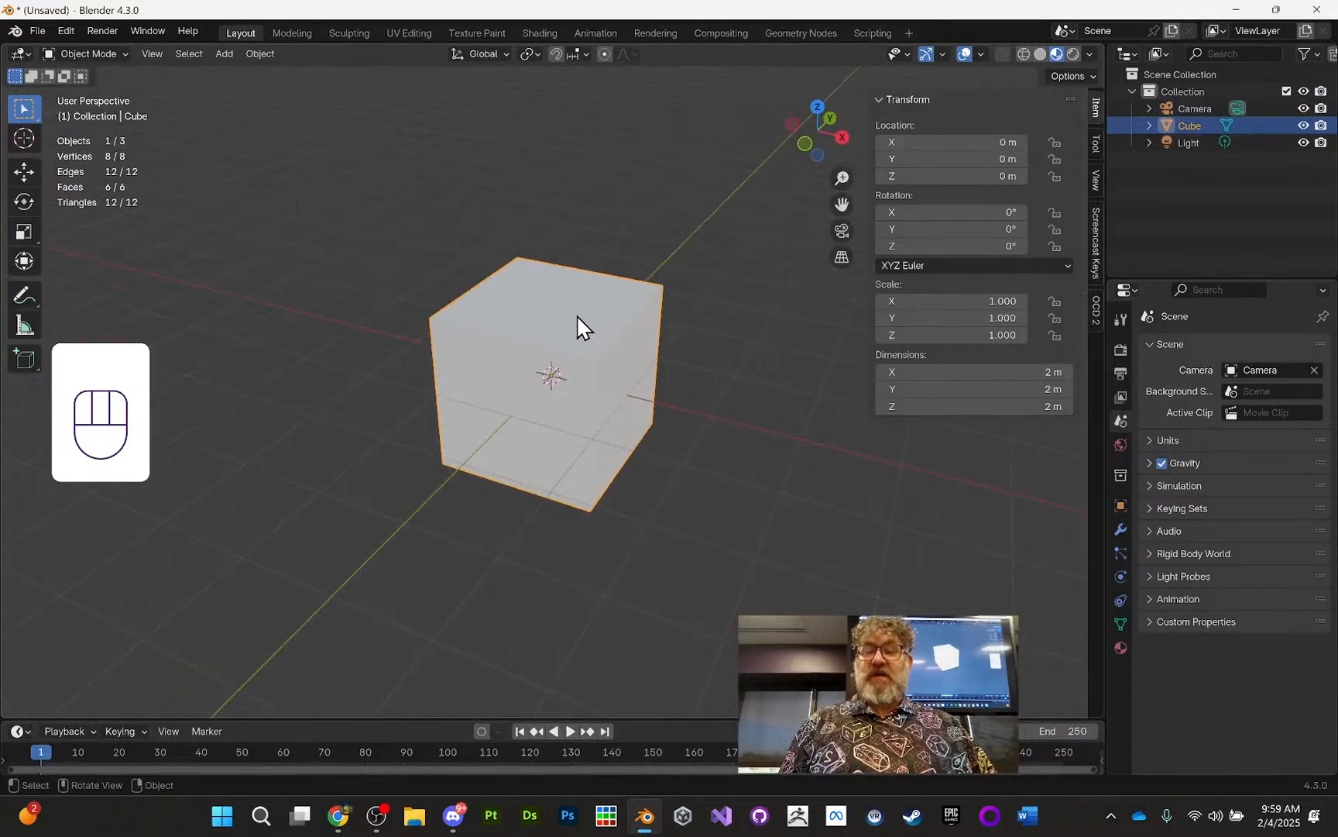
{"action": "key", "text": "s"}
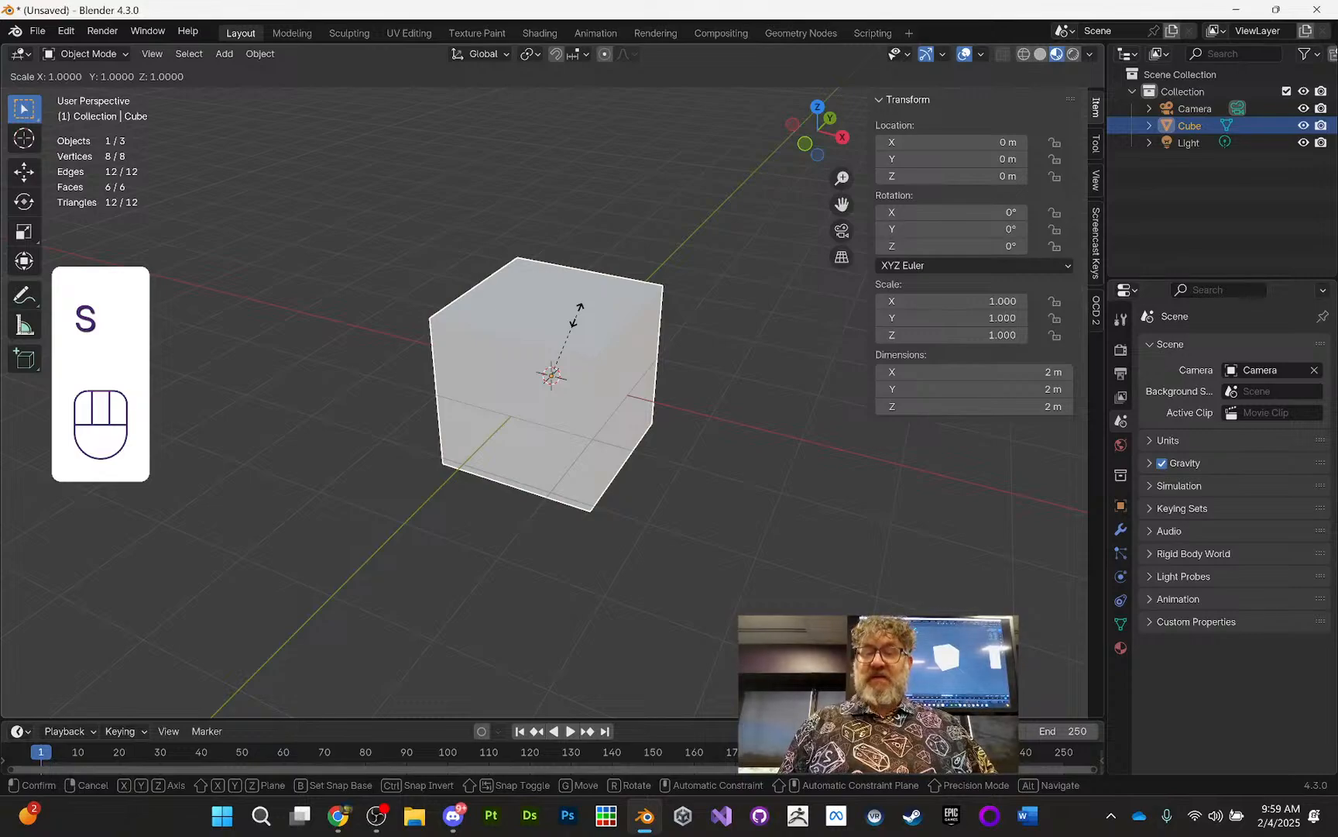
{"action": "key", "text": "x"}
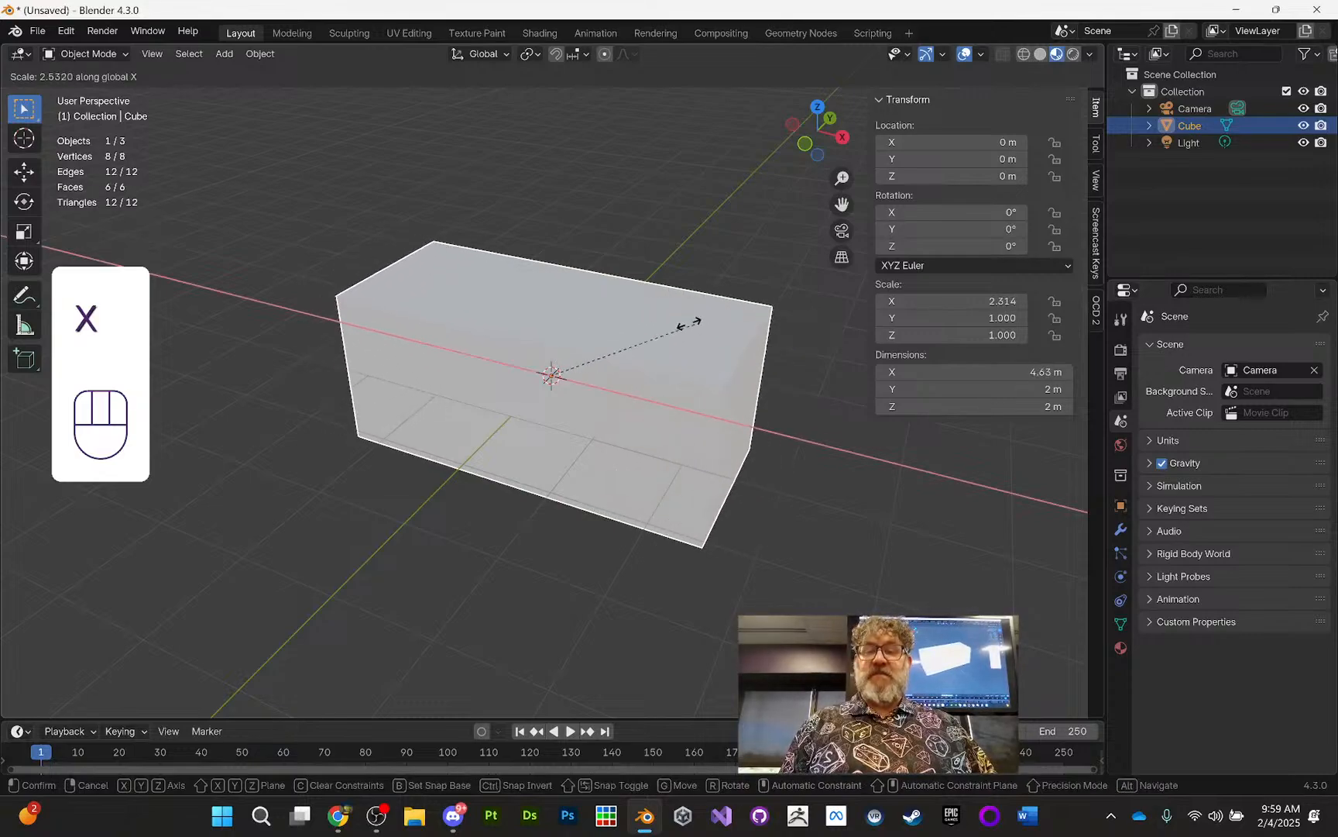
{"action": "left_click", "coordinate": [649, 323]}
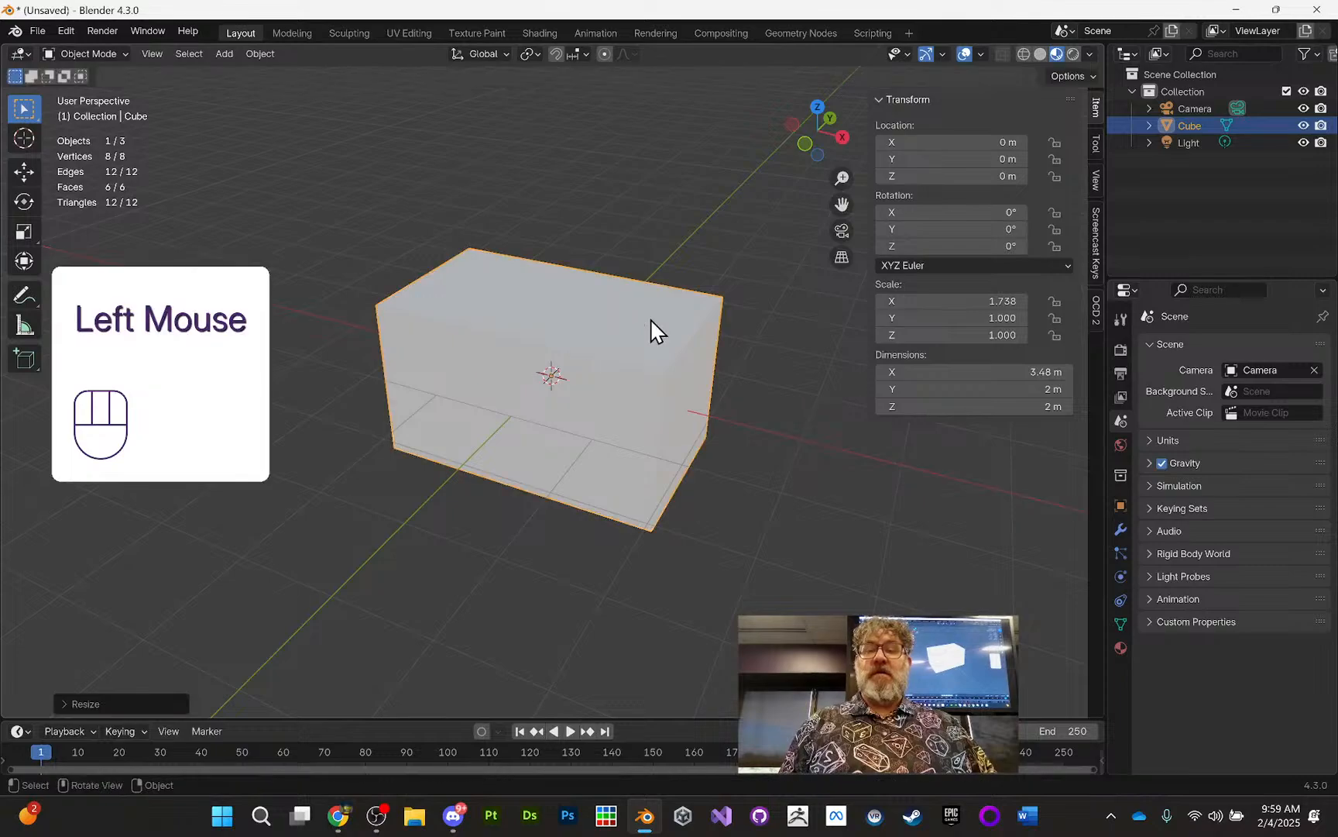
{"action": "key", "text": "s"}
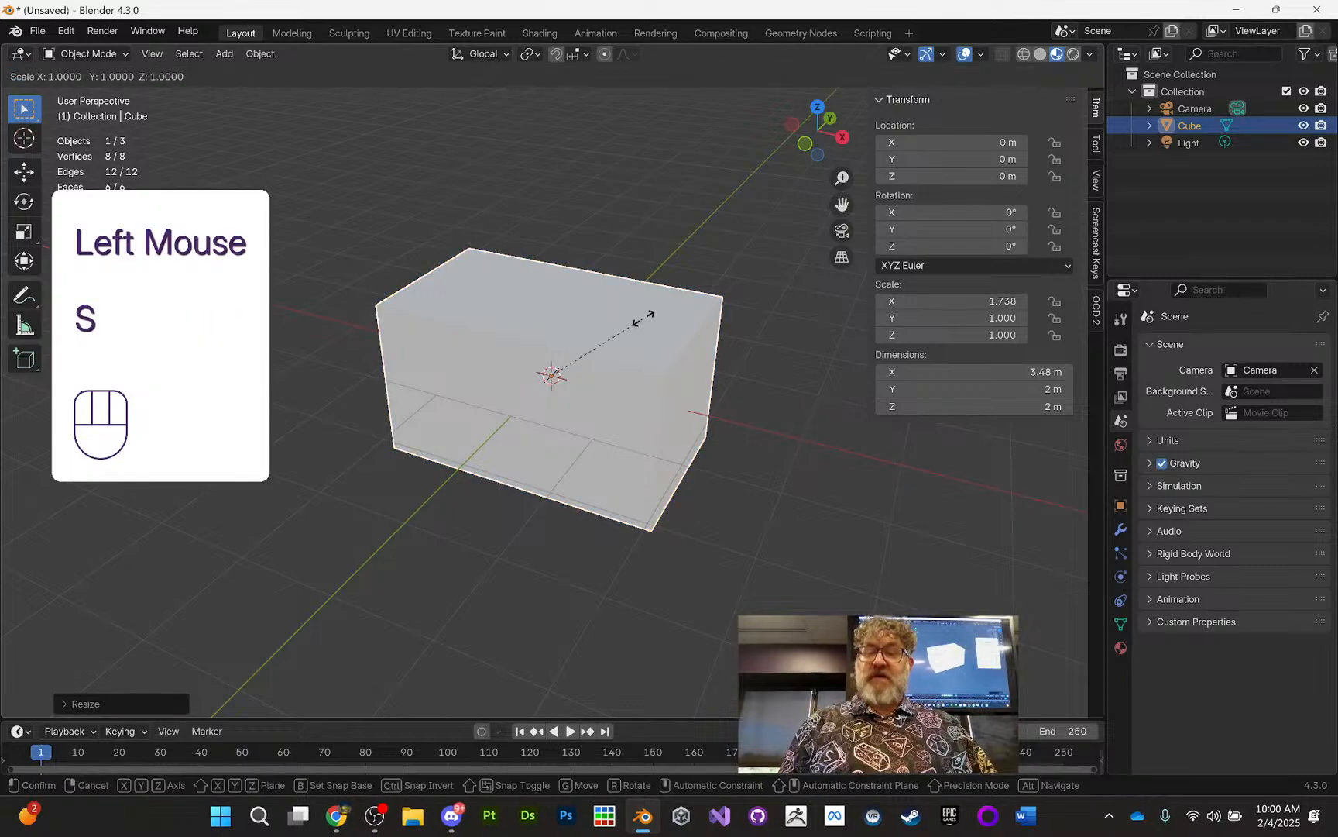
{"action": "key", "text": "z"}
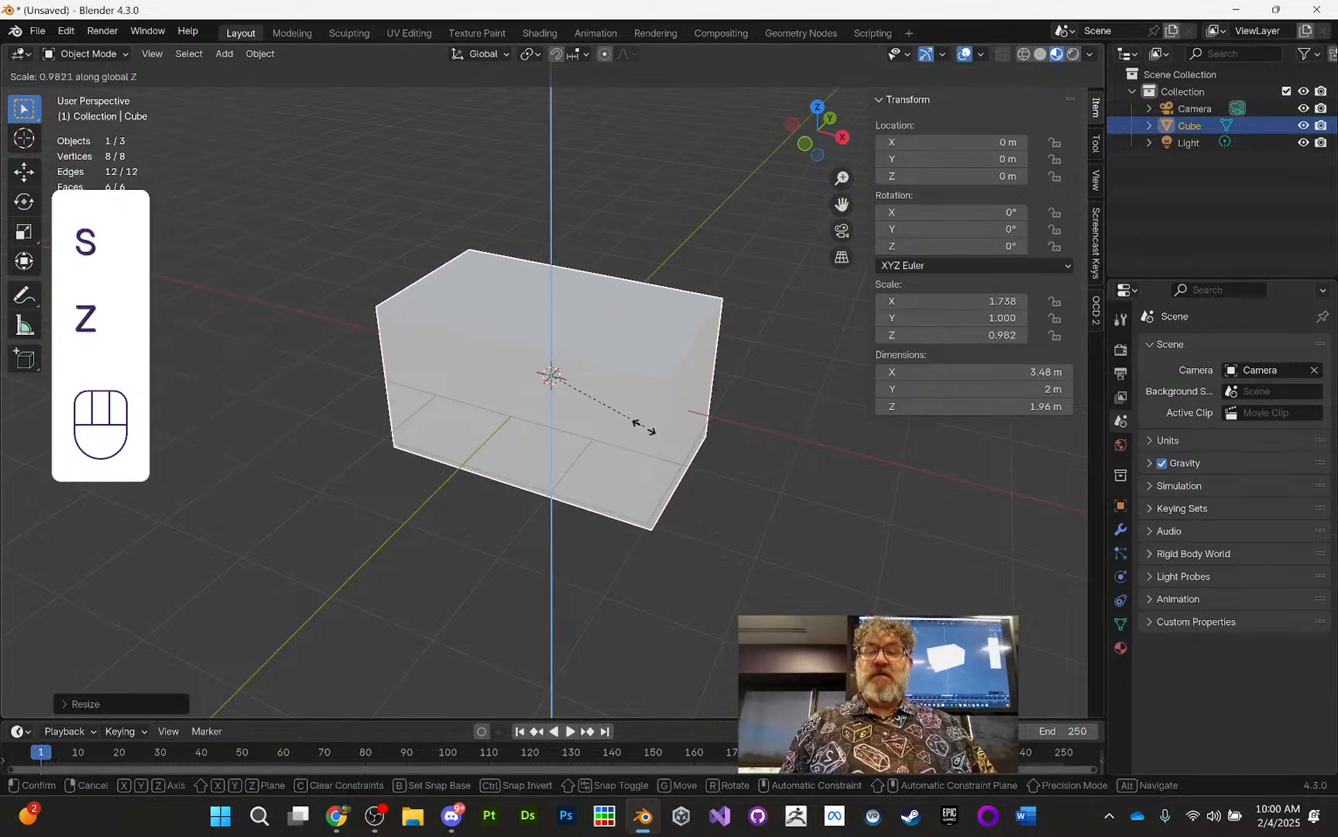
{"action": "left_click", "coordinate": [632, 372]}
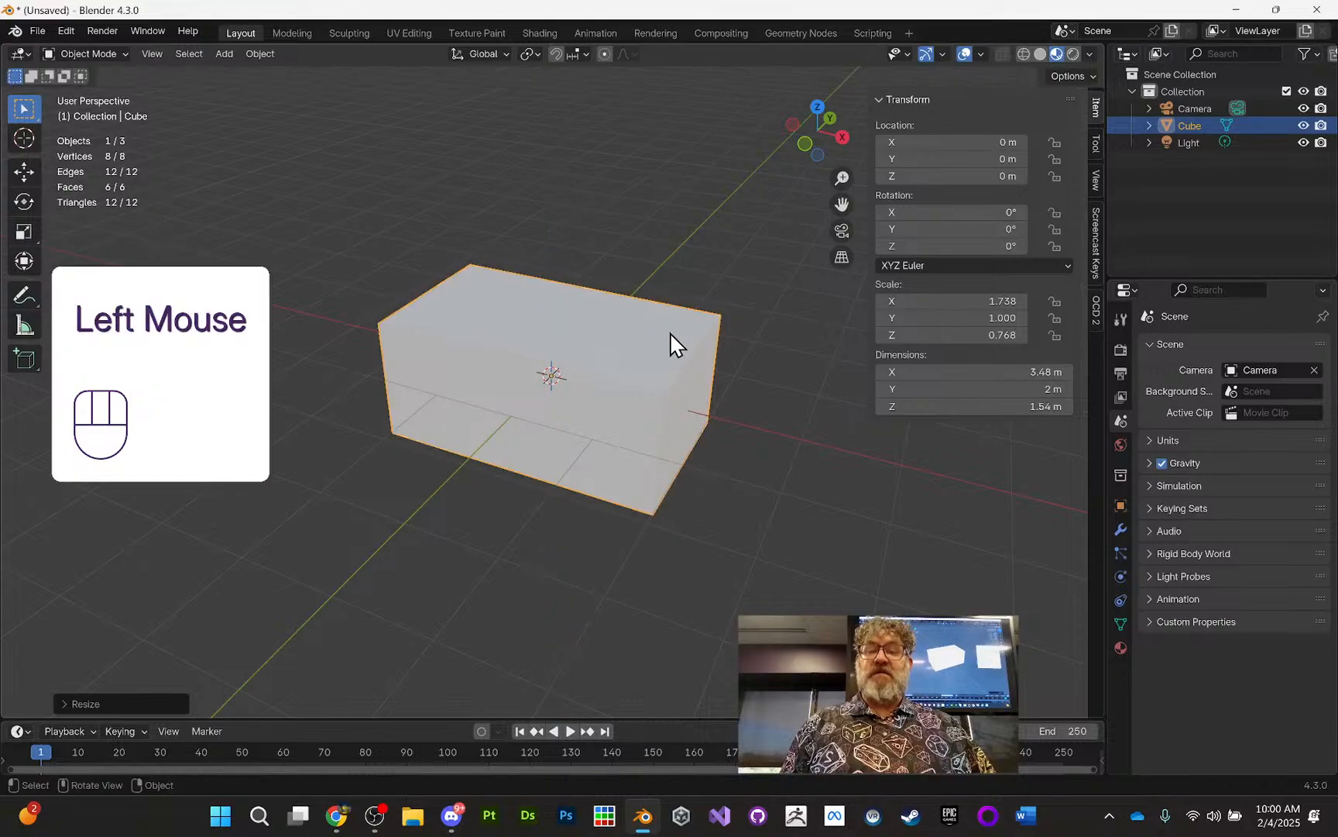
Step: Undo the X and Z scaling of the cube
{"action": "key", "text": "ctrl+z"}
{"action": "key", "text": "ctrl+z"}
{"action": "key", "text": "ctrl+z"}
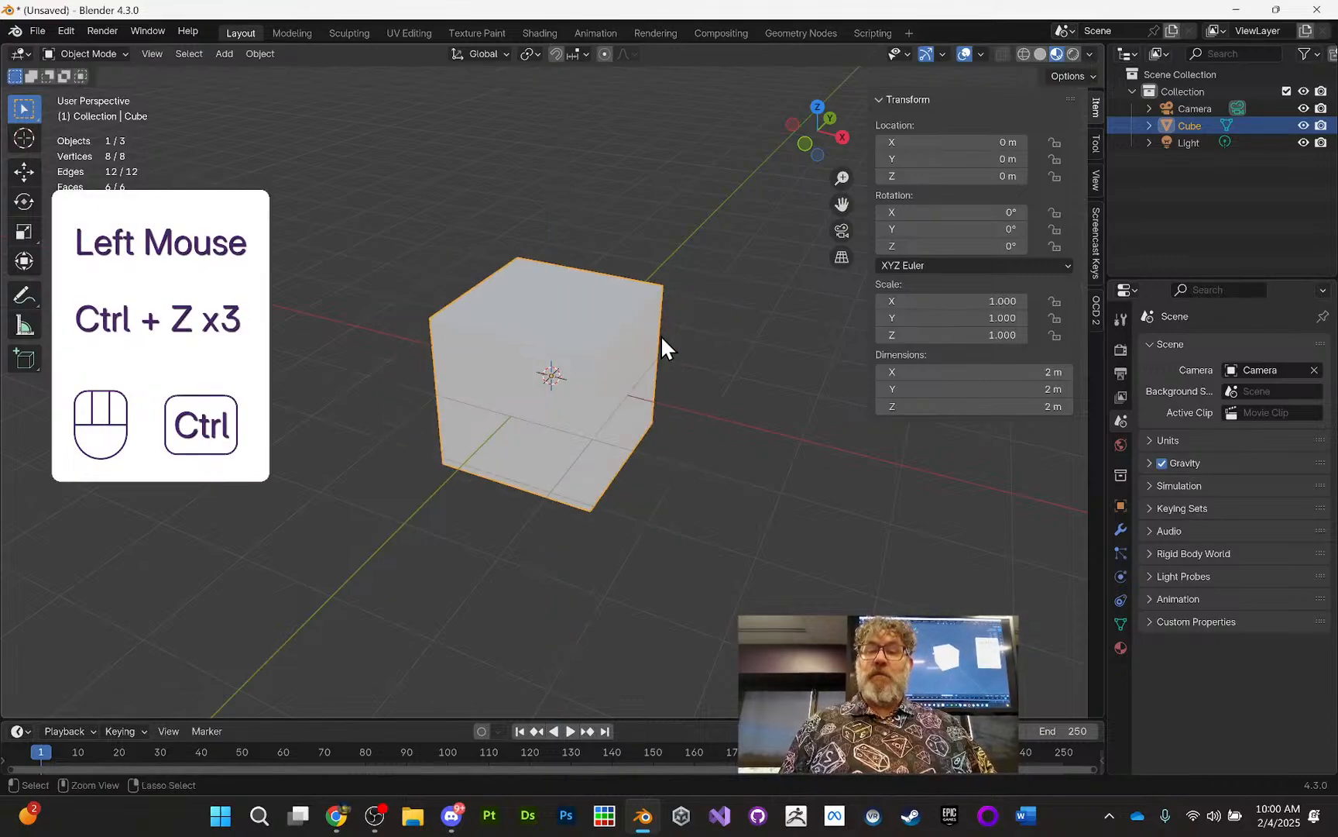
Step: Resize the cube with the Scale tool's axis handles to about 1.84 in X, 1.09 in Y and 0.81 in Z
{"action": "left_click", "coordinate": [23, 232]}
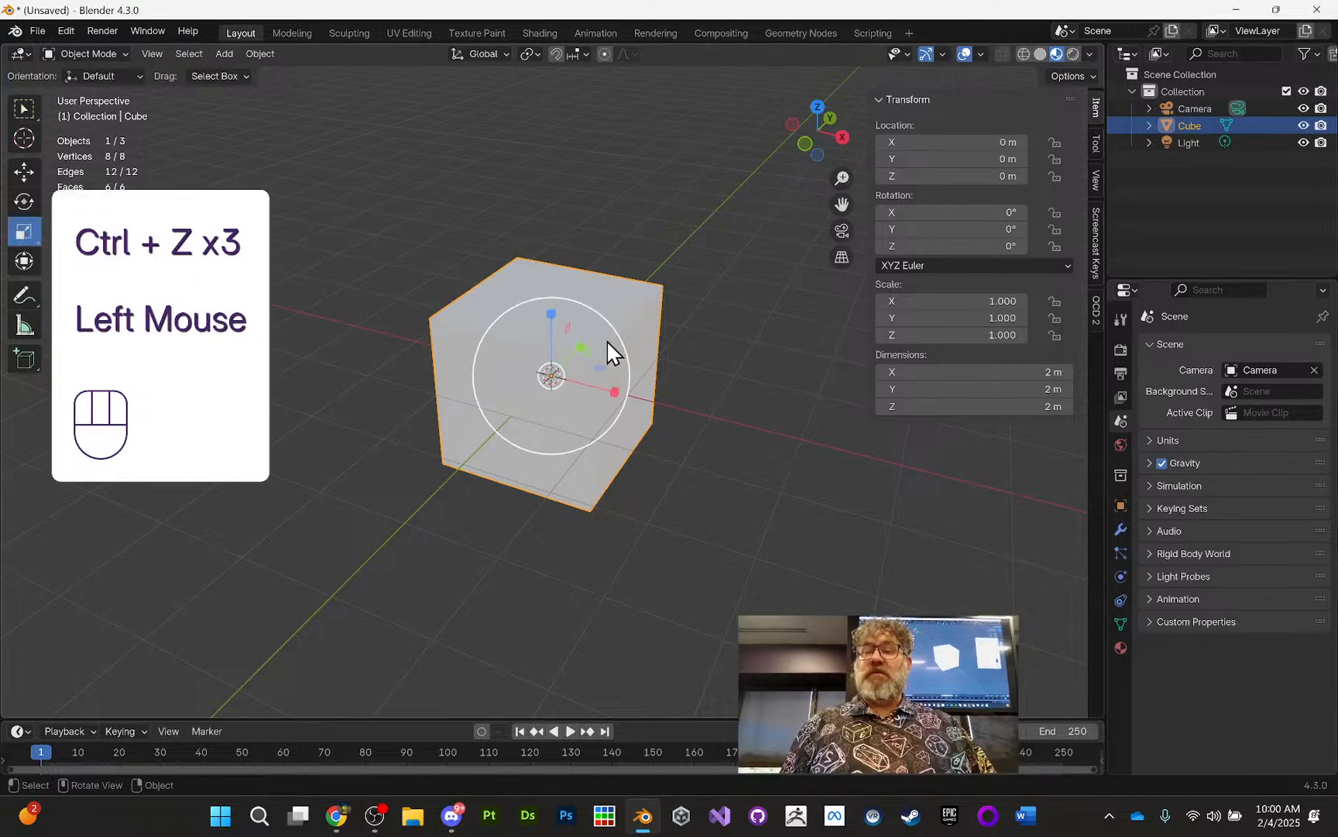
{"action": "left_click_drag", "start_coordinate": [617, 391], "coordinate": [661, 396]}
{"action": "left_click_drag", "start_coordinate": [552, 313], "coordinate": [600, 325]}
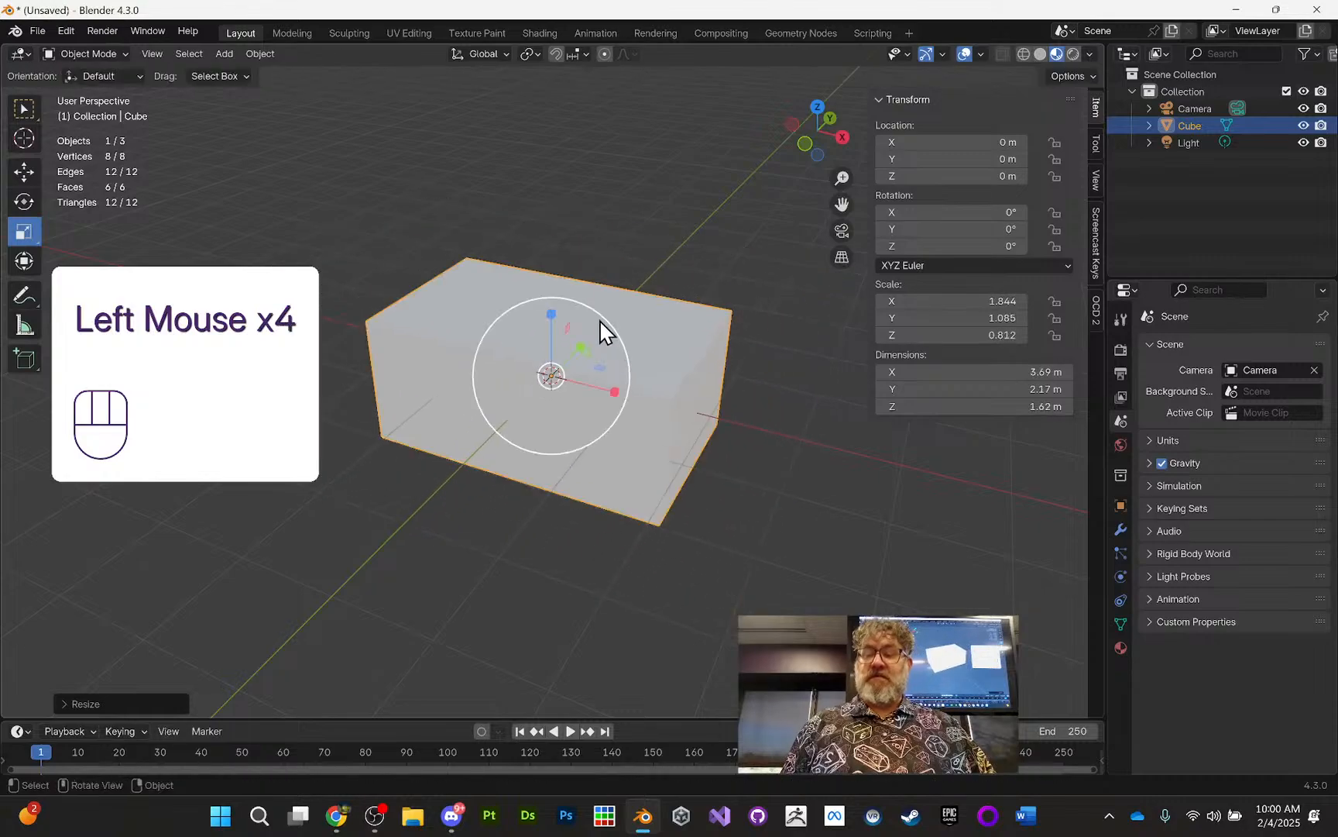
Step: Undo the resizing made with the Scale tool's handles
{"action": "key", "text": "ctrl+z"}
{"action": "key", "text": "ctrl+z"}
{"action": "key", "text": "ctrl+z"}
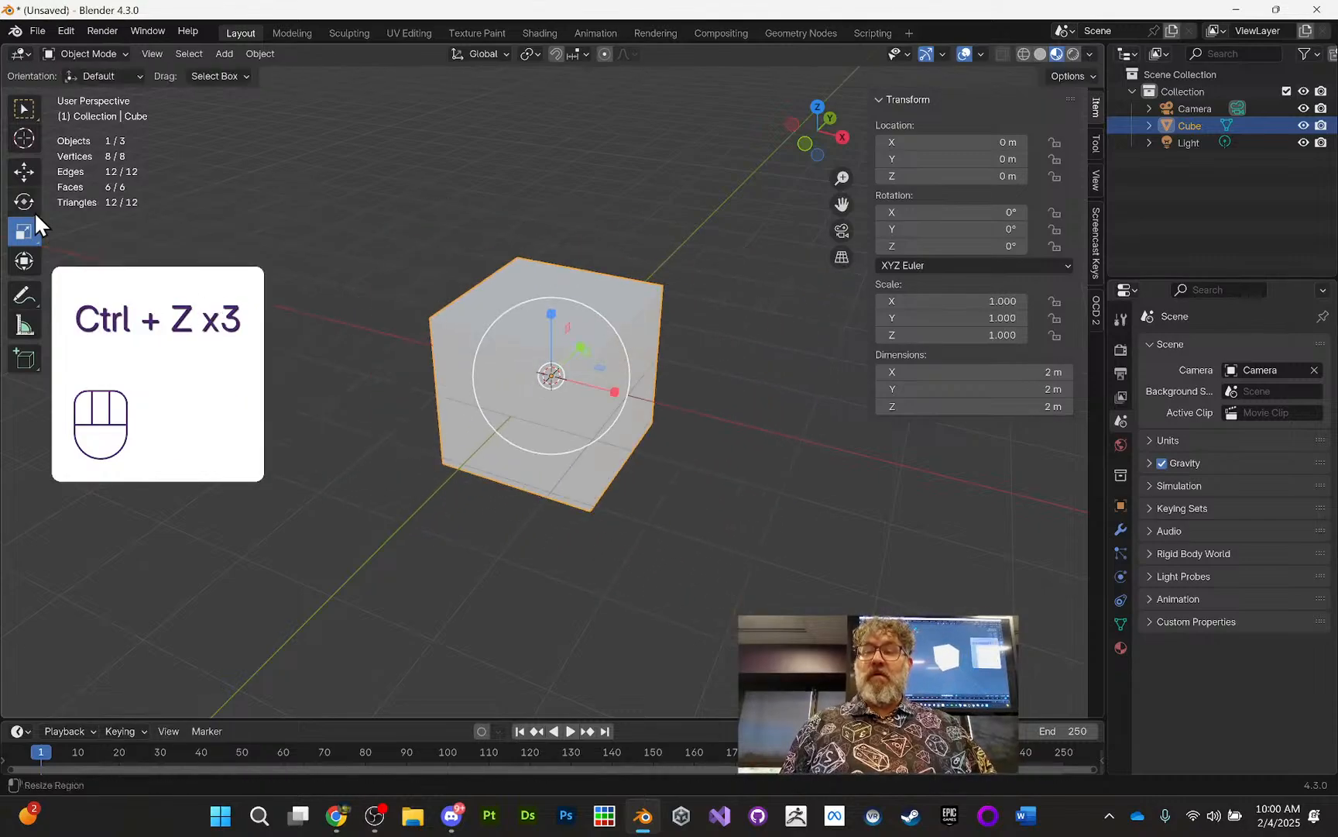
Step: In Edit Mode with face selection, move the cube's positive X face outward along X with the Move tool
{"action": "left_click", "coordinate": [20, 175]}
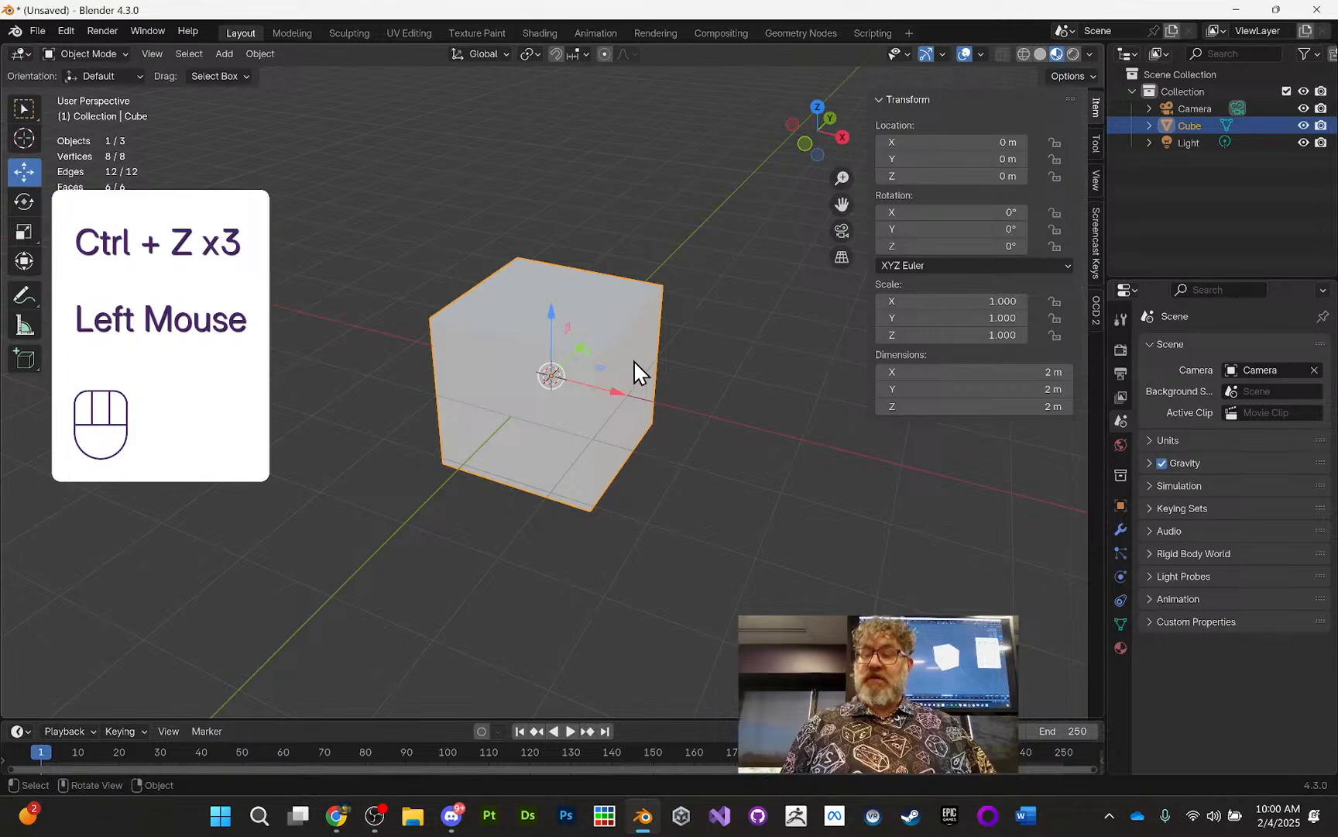
{"action": "key", "text": "Tab"}
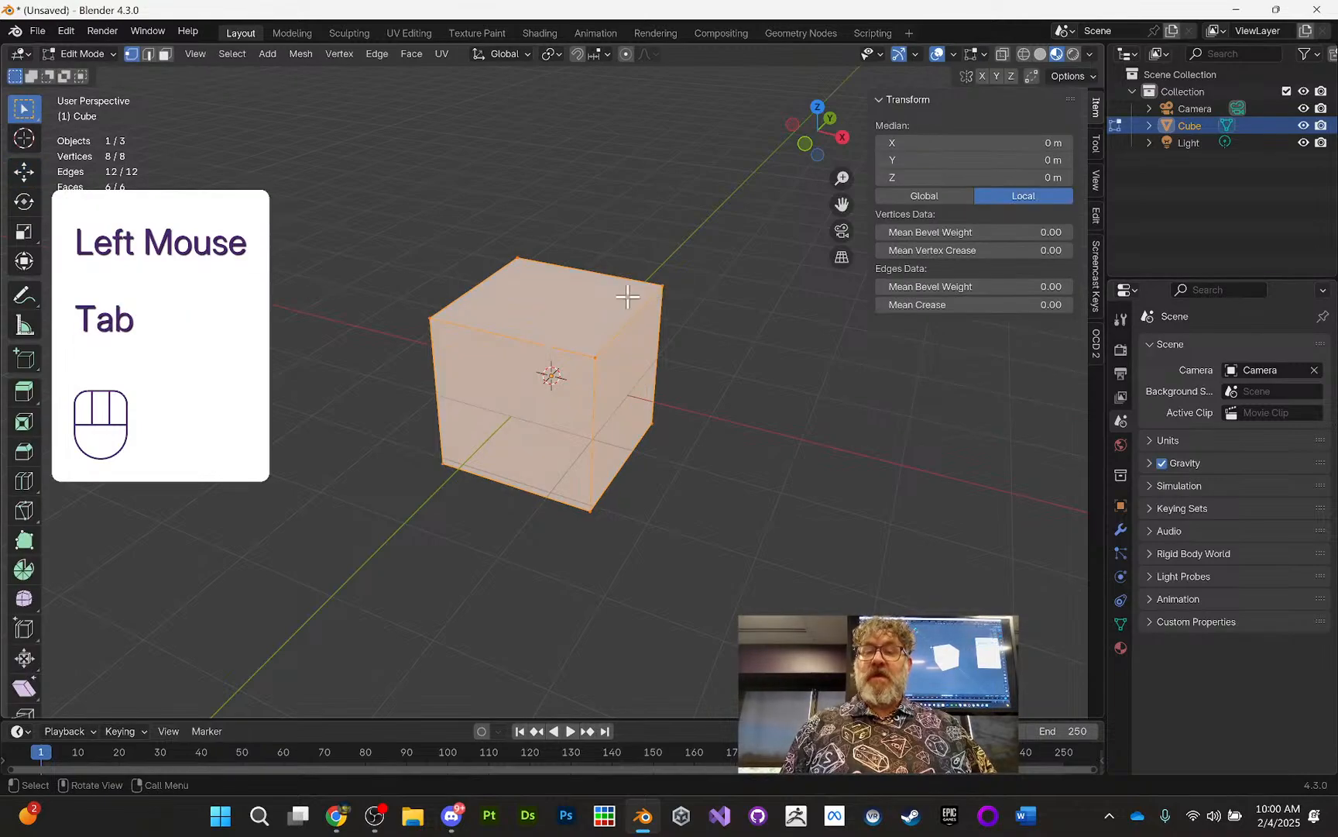
{"action": "left_click", "coordinate": [164, 55]}
{"action": "left_click", "coordinate": [628, 345]}
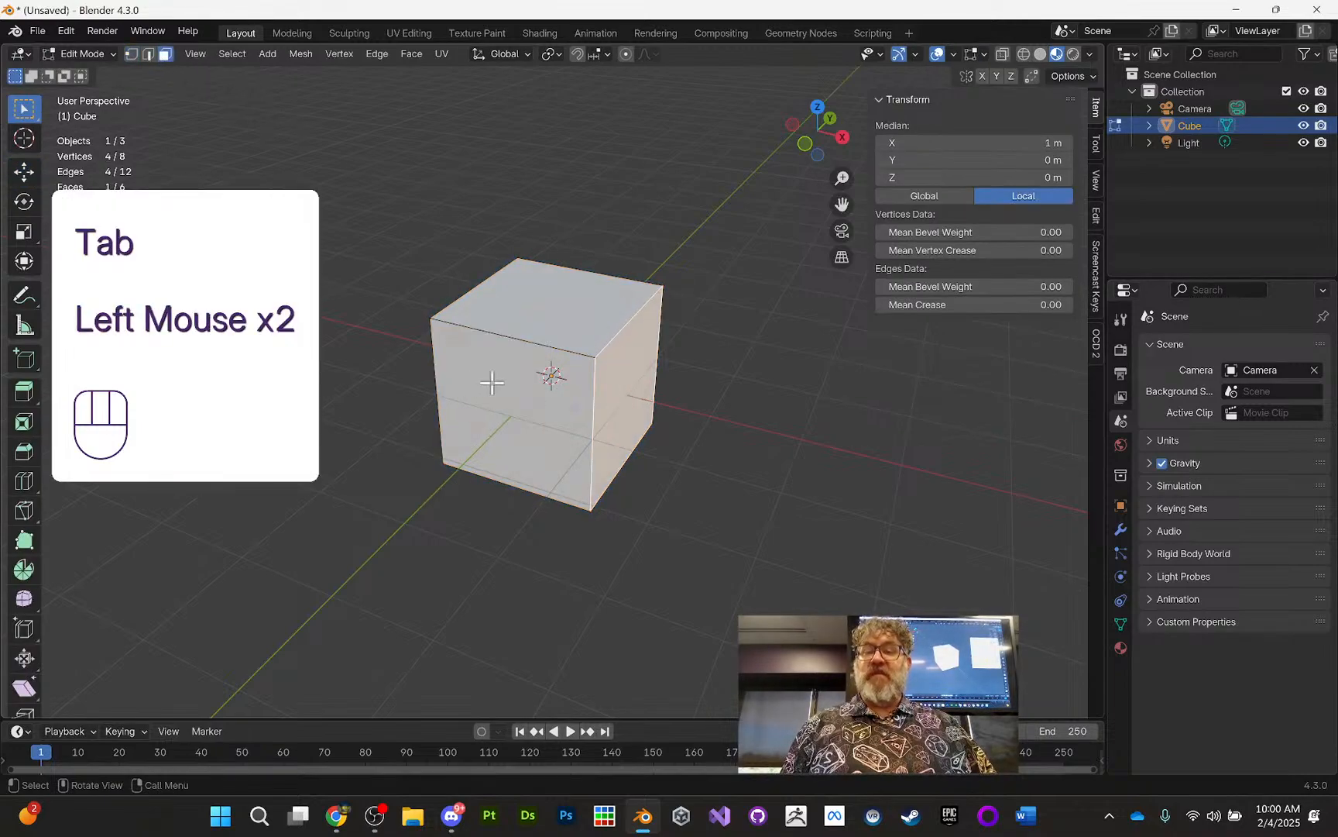
{"action": "left_click", "coordinate": [24, 176]}
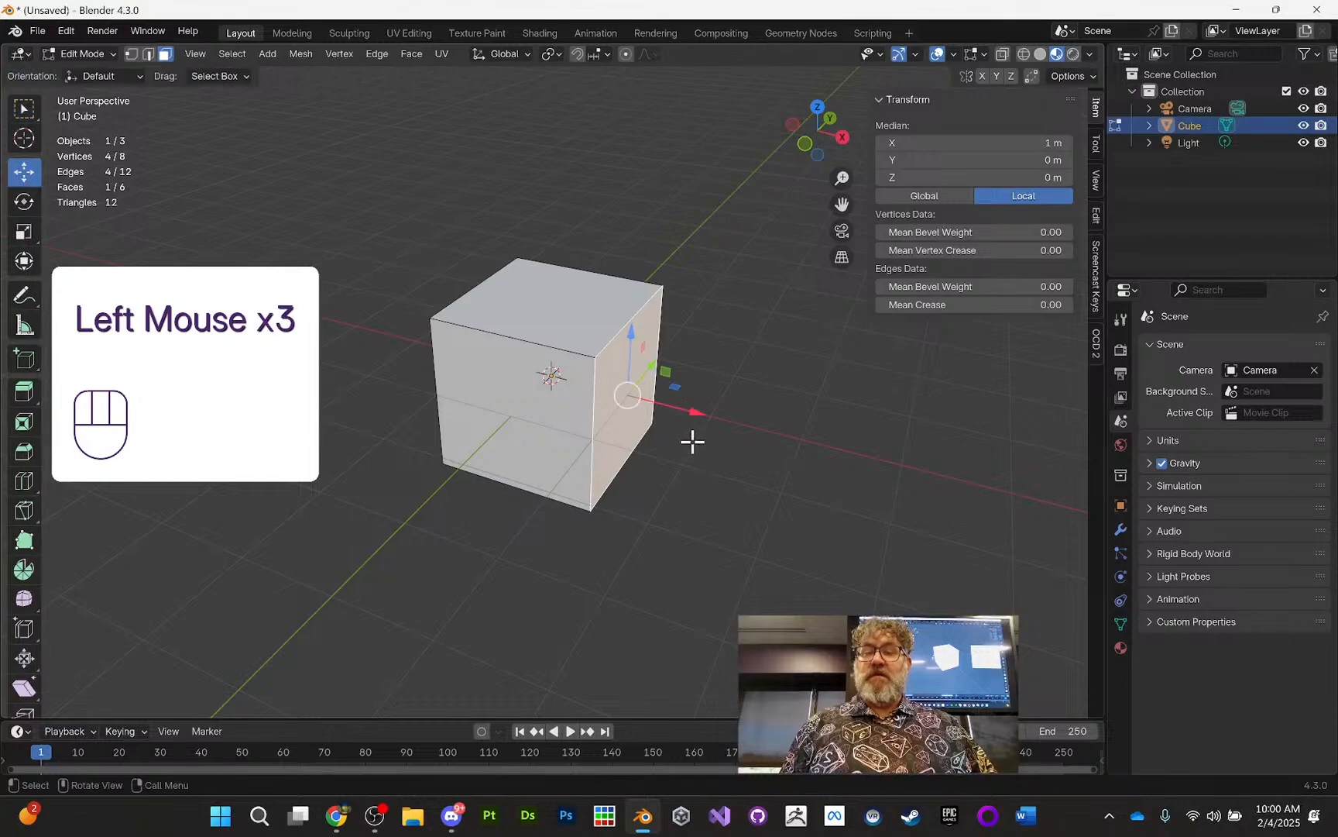
{"action": "left_click_drag", "start_coordinate": [701, 412], "coordinate": [742, 410]}
Step: Move the opposite, negative X face outward along X to about -1.57 m
{"action": "middle_click_drag", "start_coordinate": [573, 385], "coordinate": [583, 355]}
{"action": "left_click", "coordinate": [583, 356]}
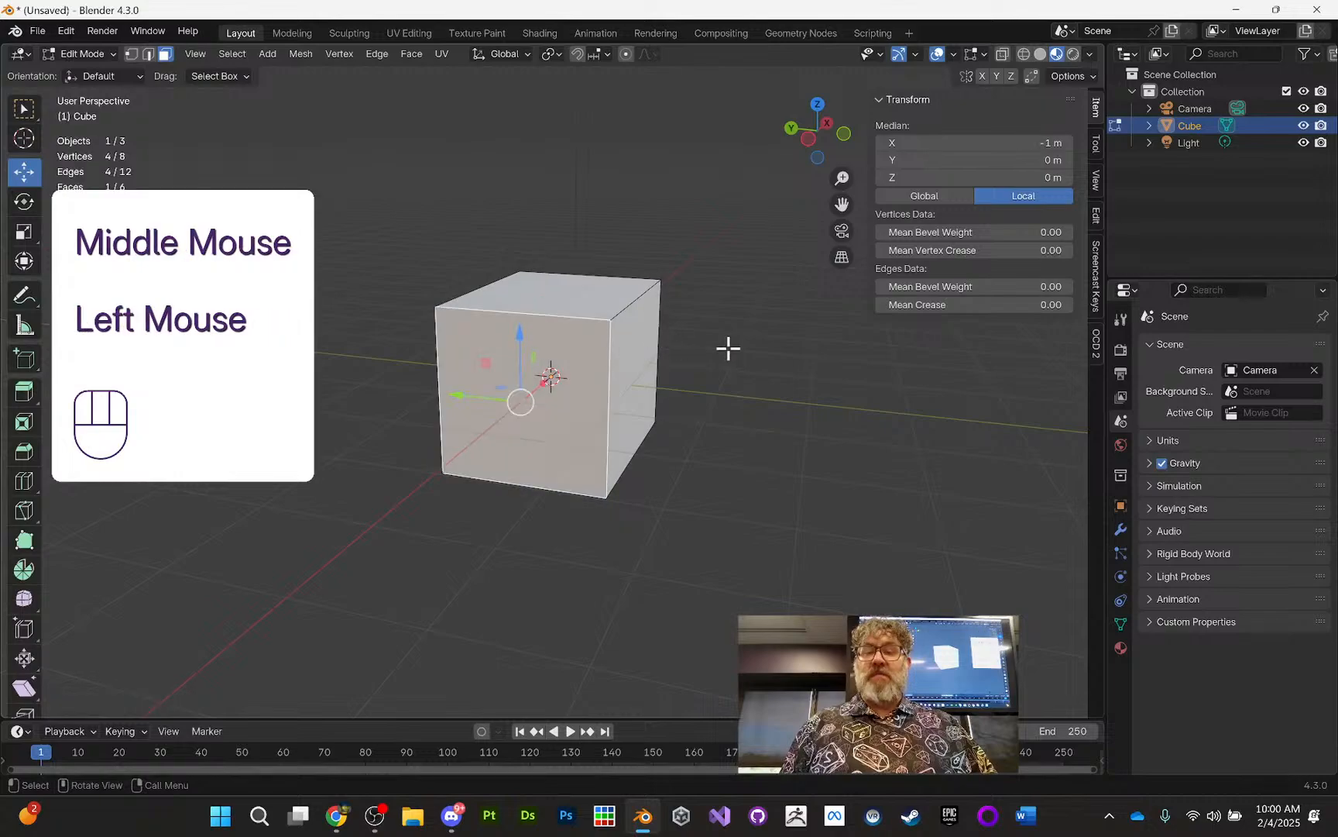
{"action": "middle_click_drag", "start_coordinate": [726, 349], "coordinate": [534, 395]}
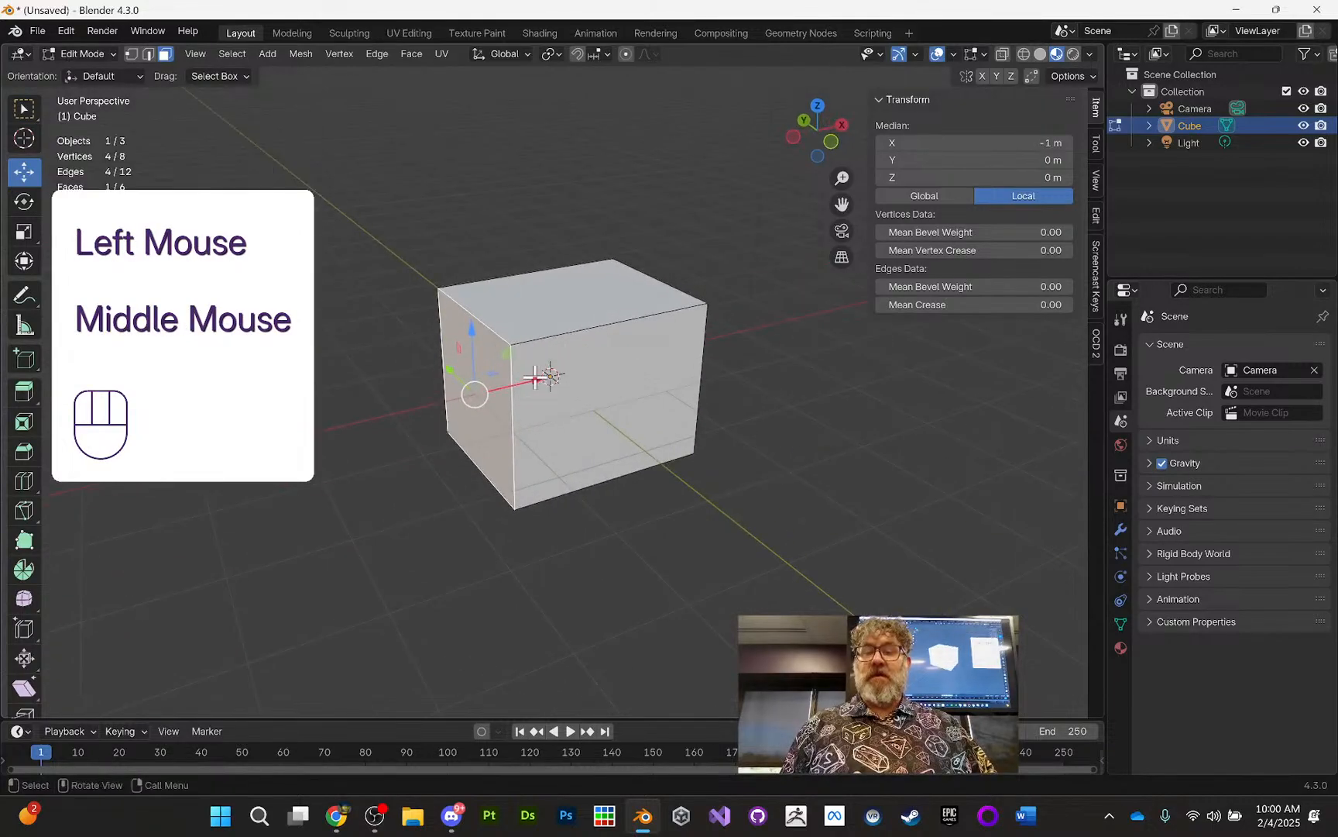
{"action": "left_click_drag", "start_coordinate": [539, 378], "coordinate": [492, 387]}
Step: Lower the cube's top face along Z to about 0.59 m
{"action": "middle_click_drag", "start_coordinate": [491, 388], "coordinate": [638, 291]}
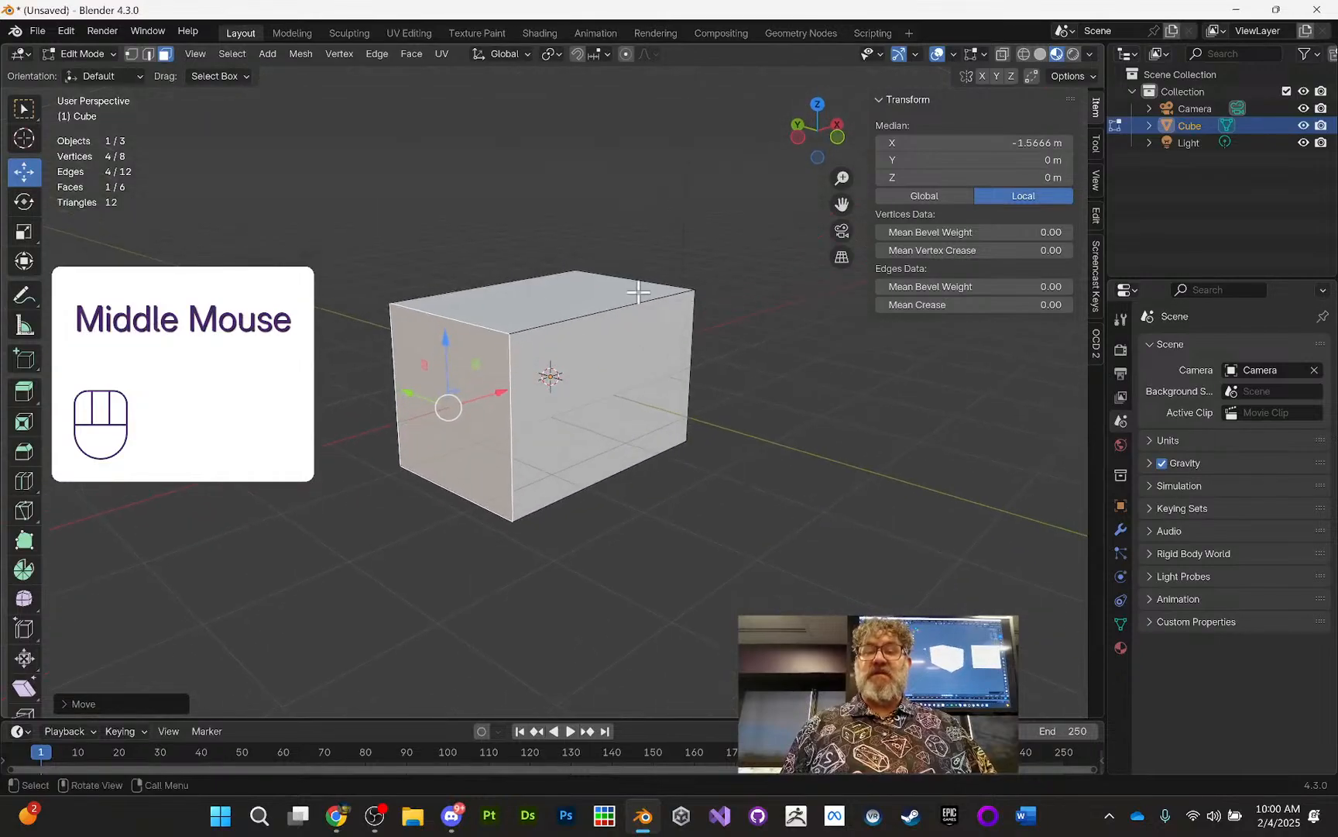
{"action": "left_click", "coordinate": [564, 296]}
{"action": "left_click_drag", "start_coordinate": [541, 220], "coordinate": [561, 252]}
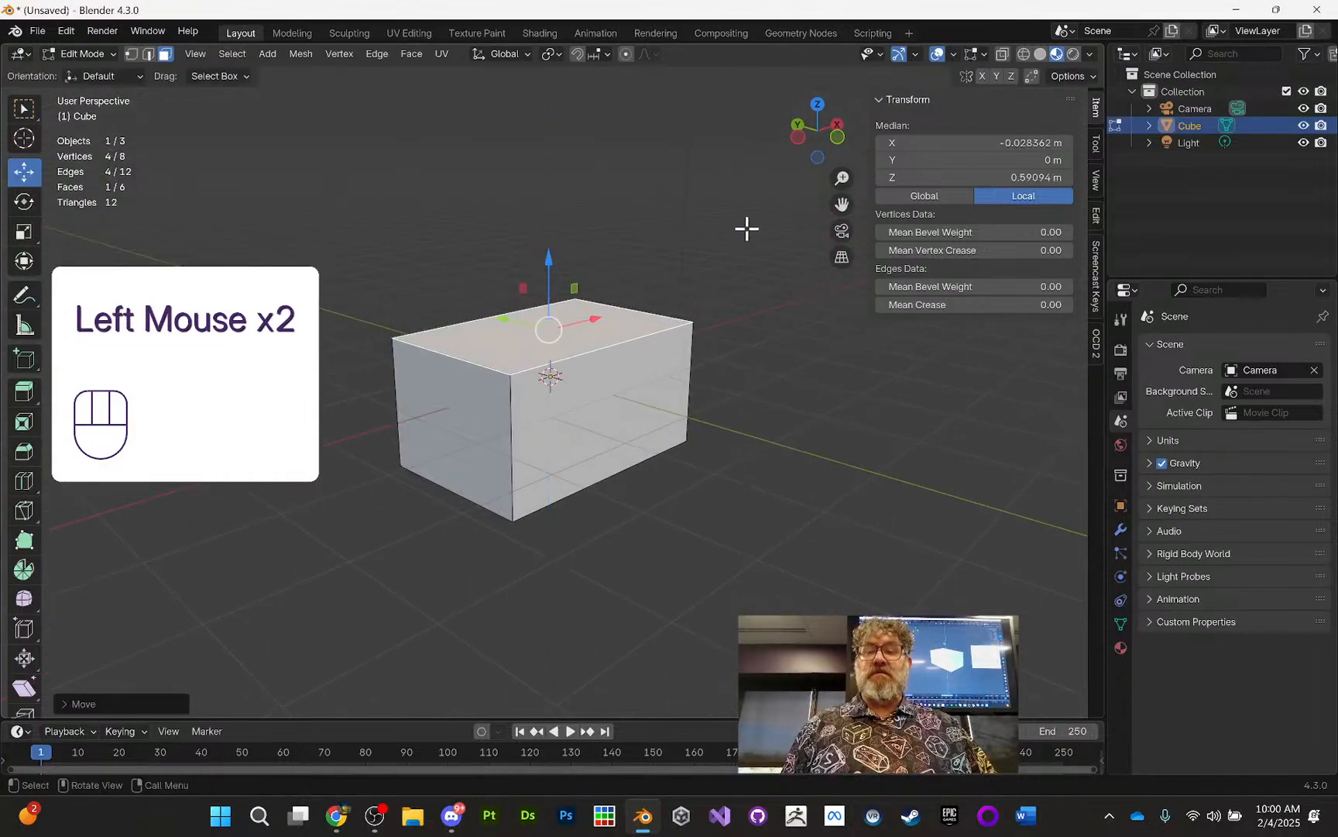
Step: Undo all the face edits back to the original cube in Object Mode, redoing one step if undone too far
{"action": "middle_click_drag", "start_coordinate": [746, 227], "coordinate": [719, 289]}
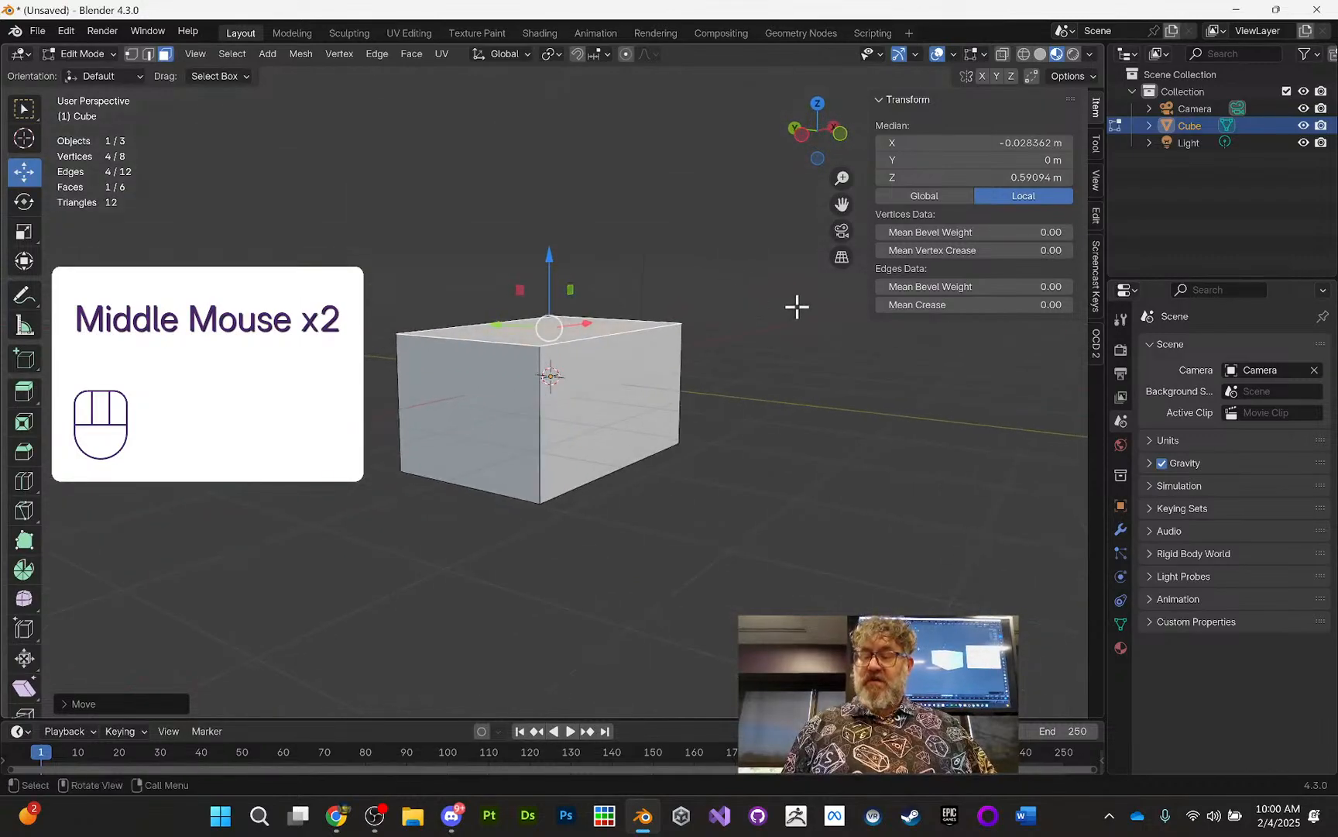
{"action": "key", "text": "ctrl+z"}
{"action": "key", "text": "ctrl+z"}
{"action": "key", "text": "ctrl+z"}
{"action": "key", "text": "ctrl+z"}
{"action": "key", "text": "ctrl+z"}
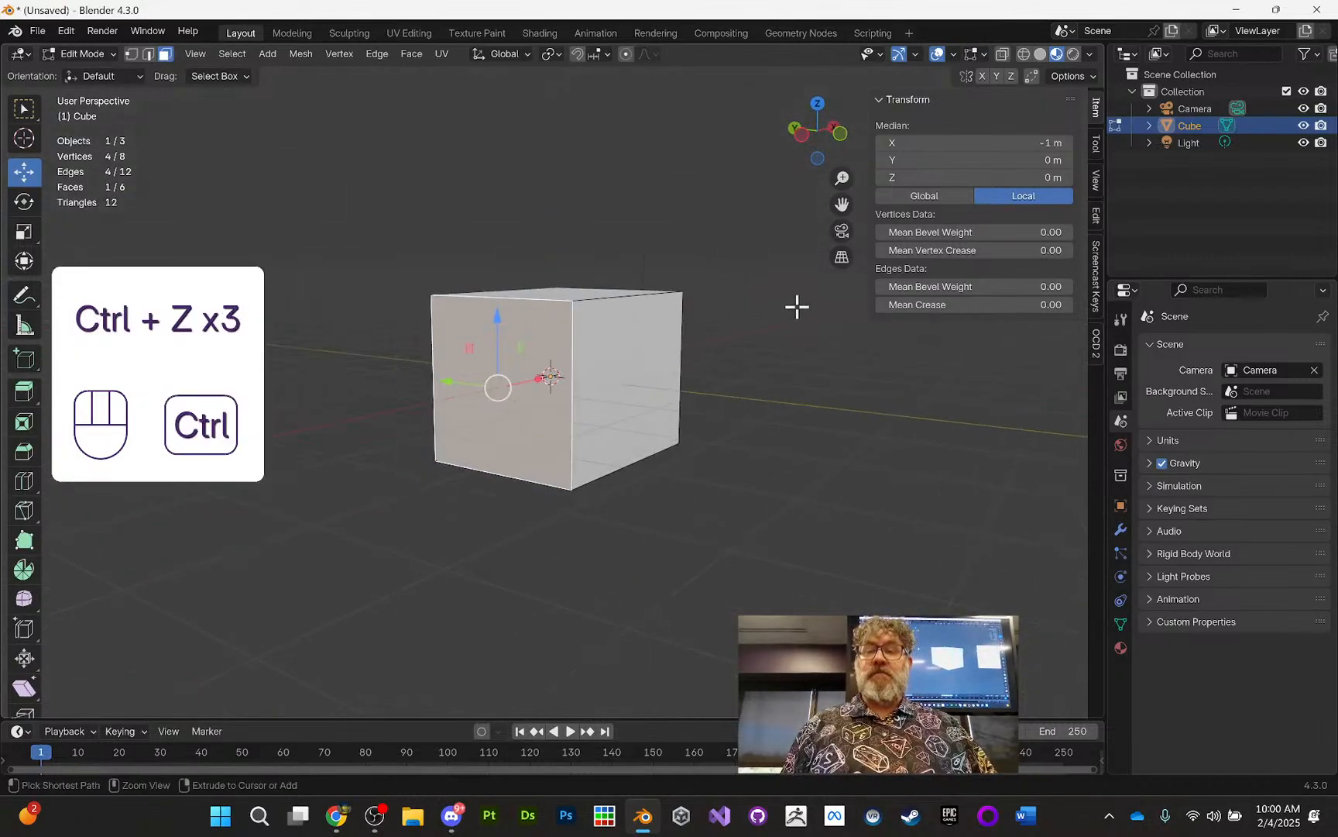
{"action": "key", "text": "ctrl+z"}
{"action": "key", "text": "ctrl+z"}
{"action": "key", "text": "ctrl+z"}
{"action": "key", "text": "ctrl+z"}
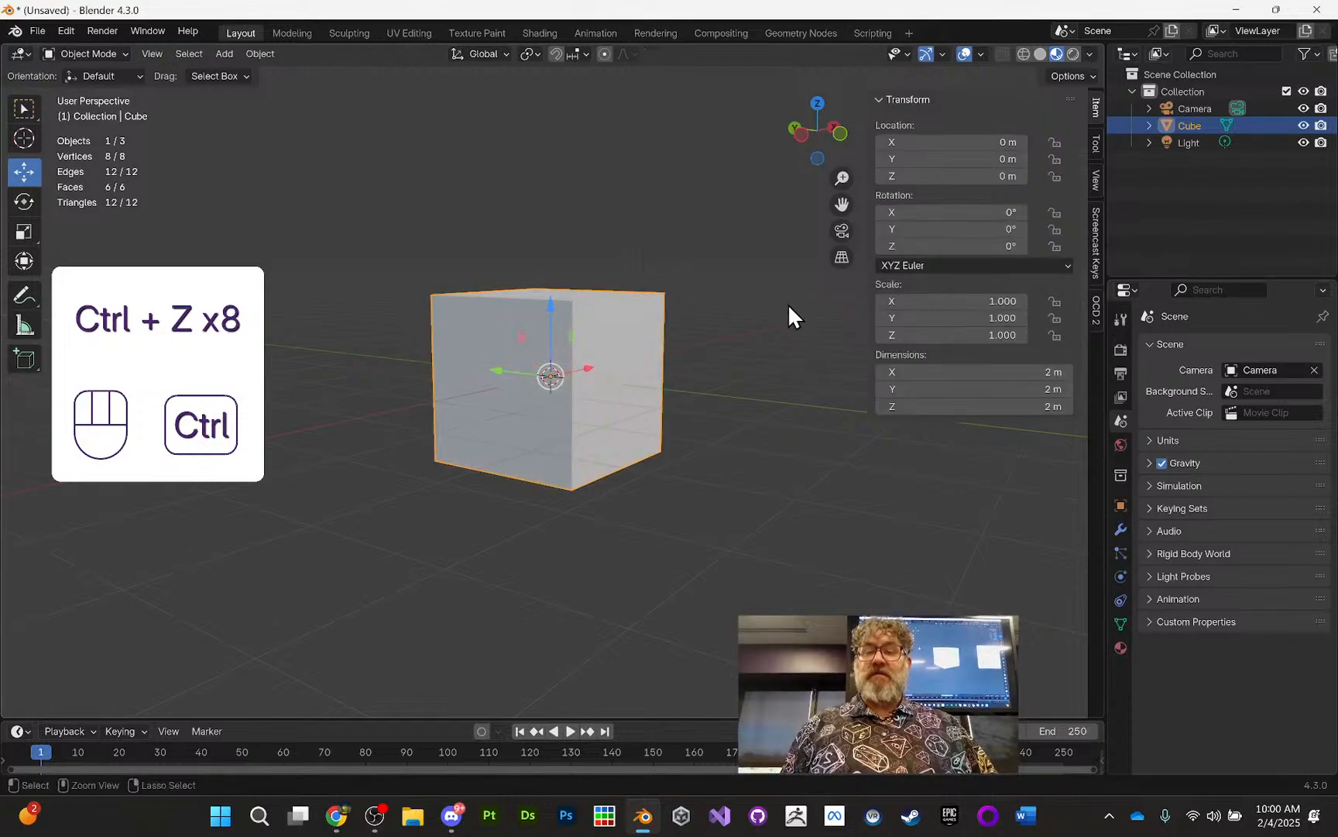
{"action": "key", "text": "ctrl+shift+z"}
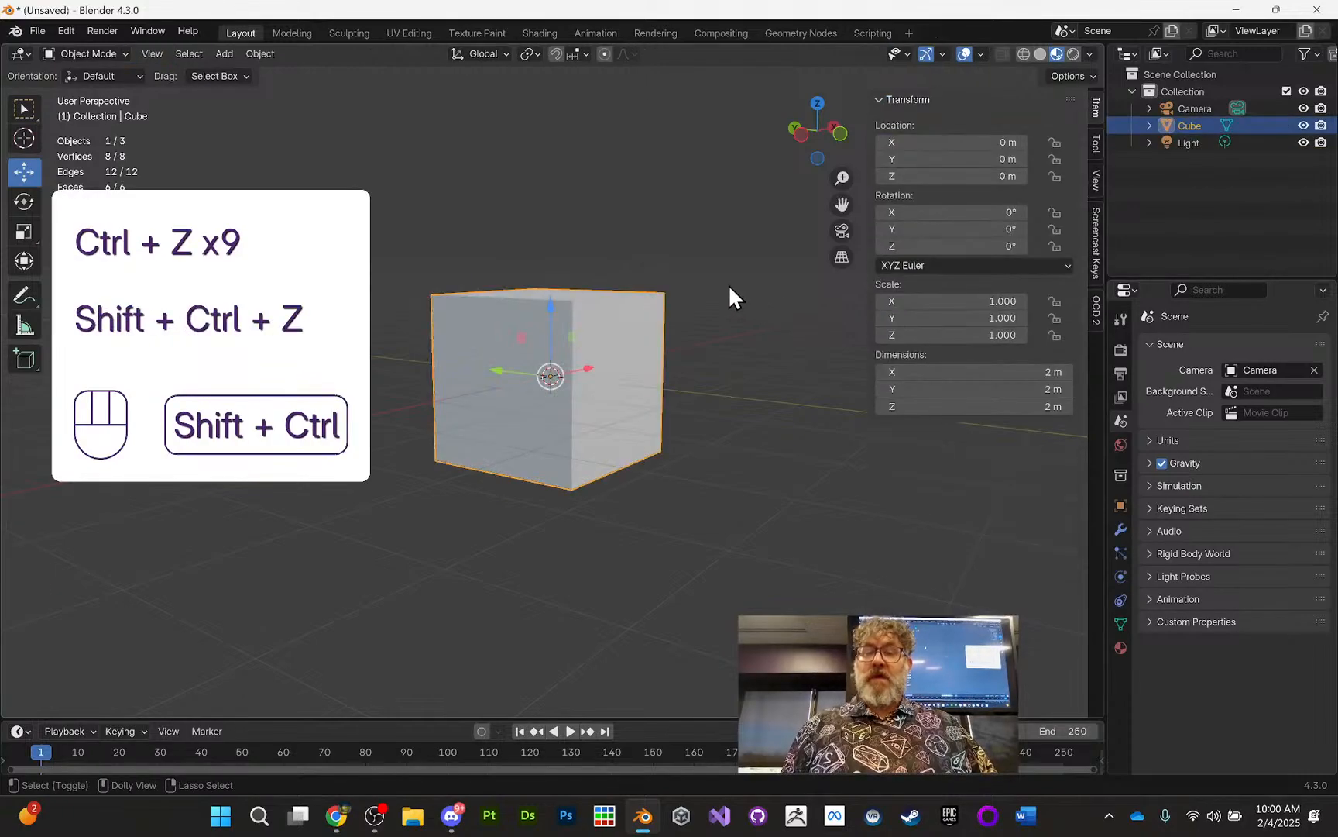
Step: Scale the whole cube along the X axis only, to about 1.65
{"action": "middle_click_drag", "start_coordinate": [729, 275], "coordinate": [691, 271]}
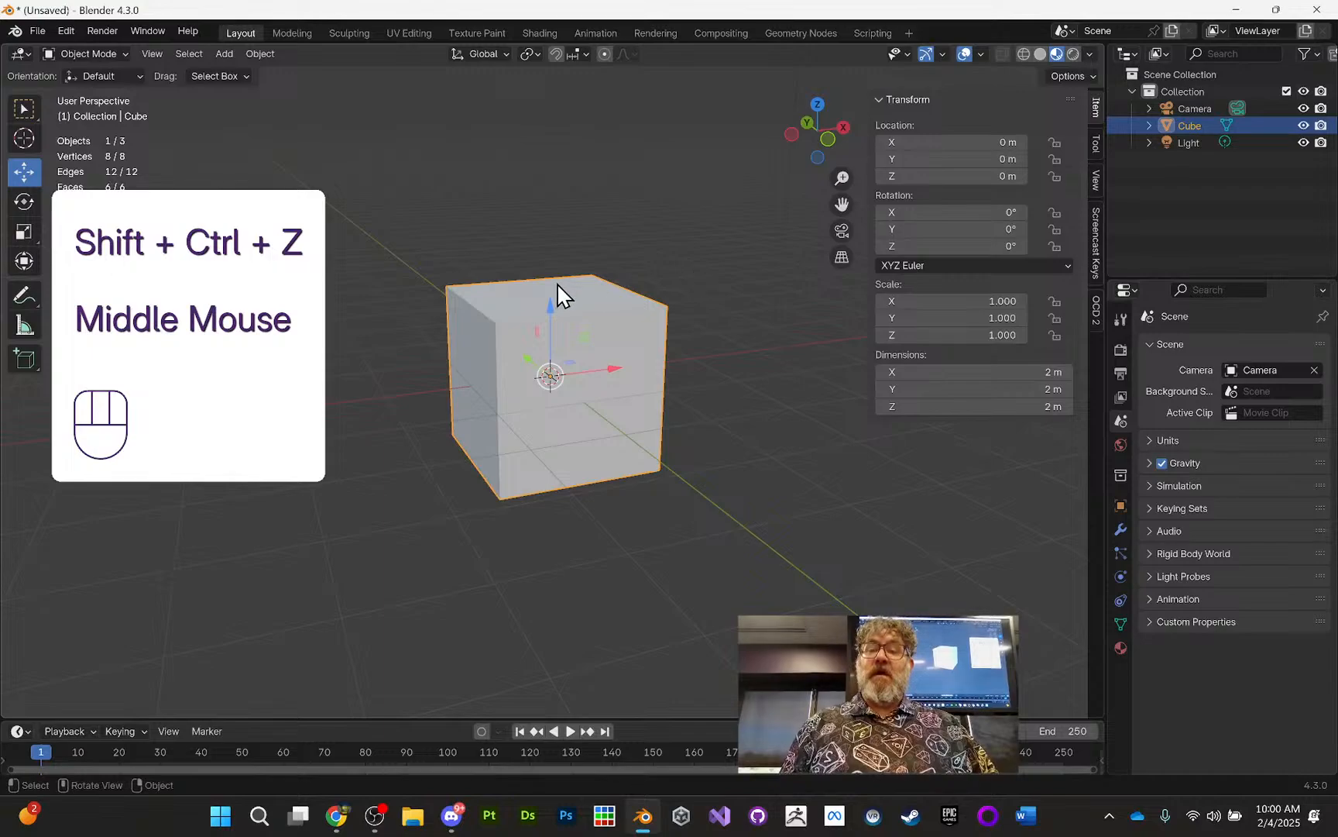
{"action": "middle_click_drag", "start_coordinate": [608, 366], "coordinate": [592, 362]}
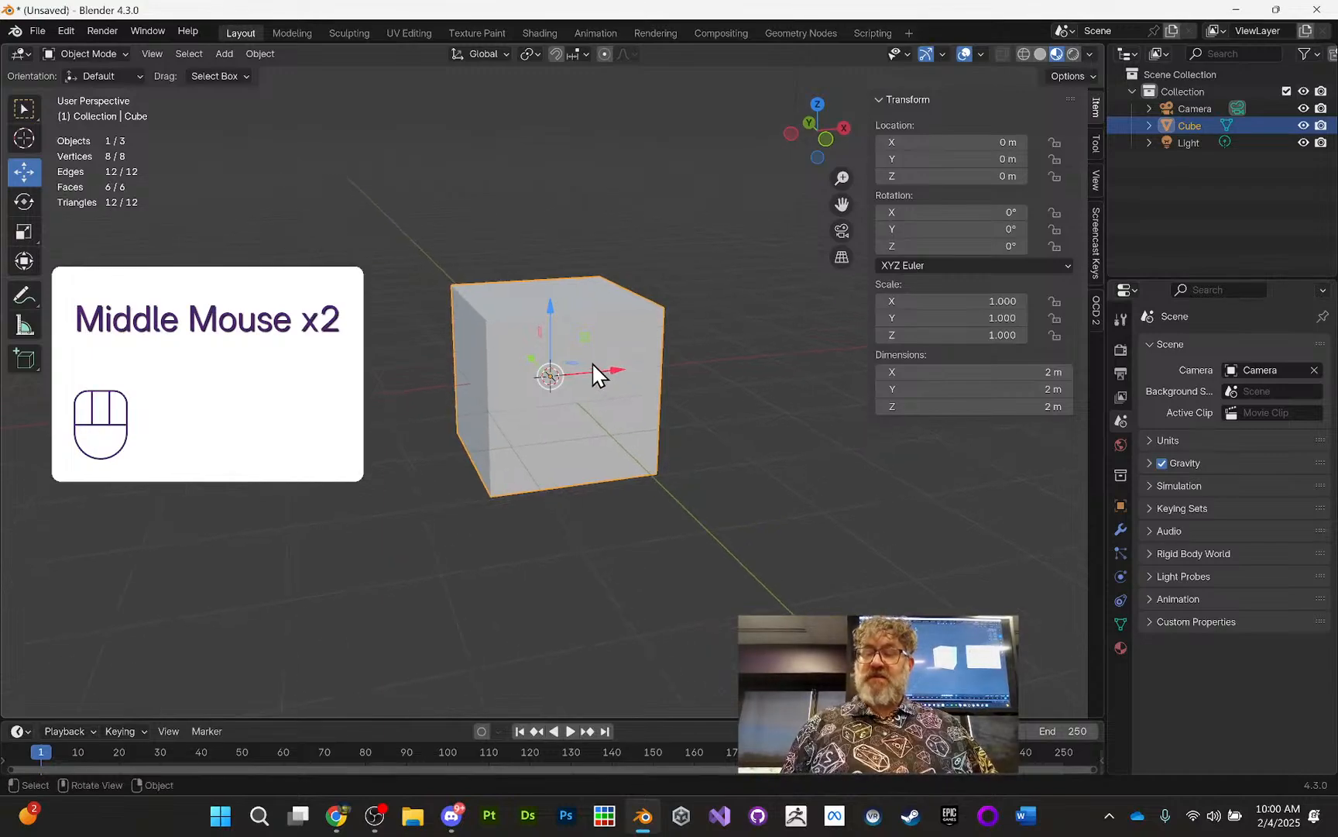
{"action": "key", "text": "s"}
{"action": "key", "text": "x"}
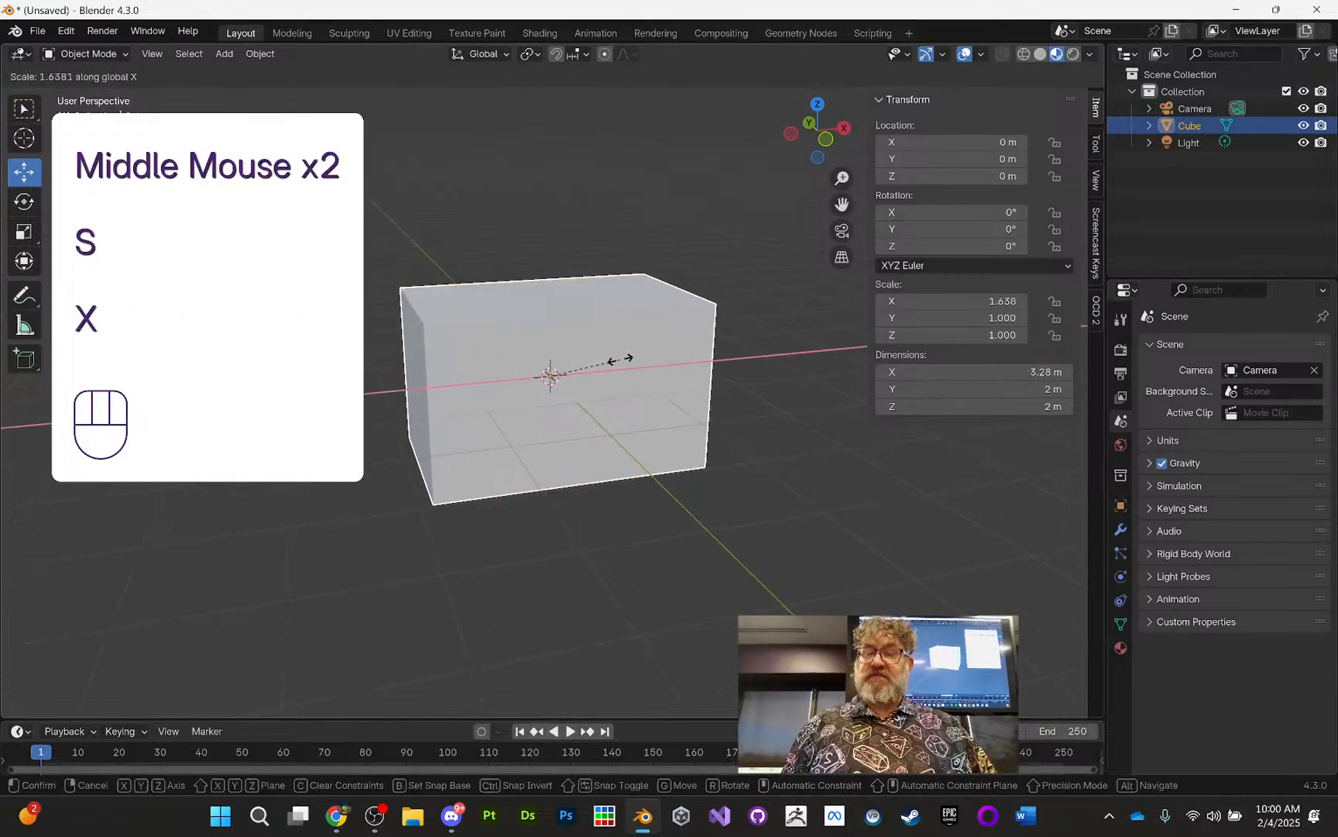
{"action": "left_click", "coordinate": [620, 359]}
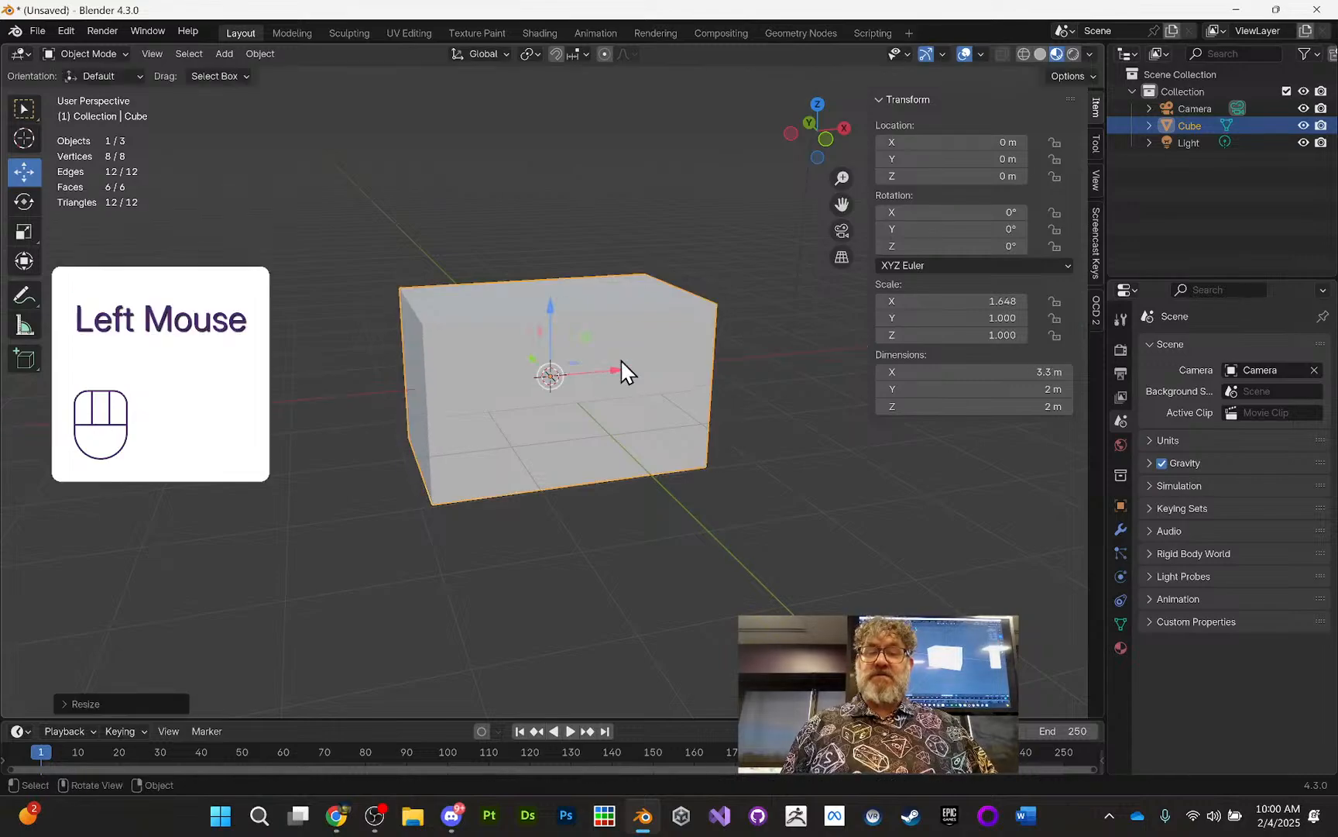
Step: Scale the whole box along the Z axis only, to about 0.757
{"action": "key", "text": "s"}
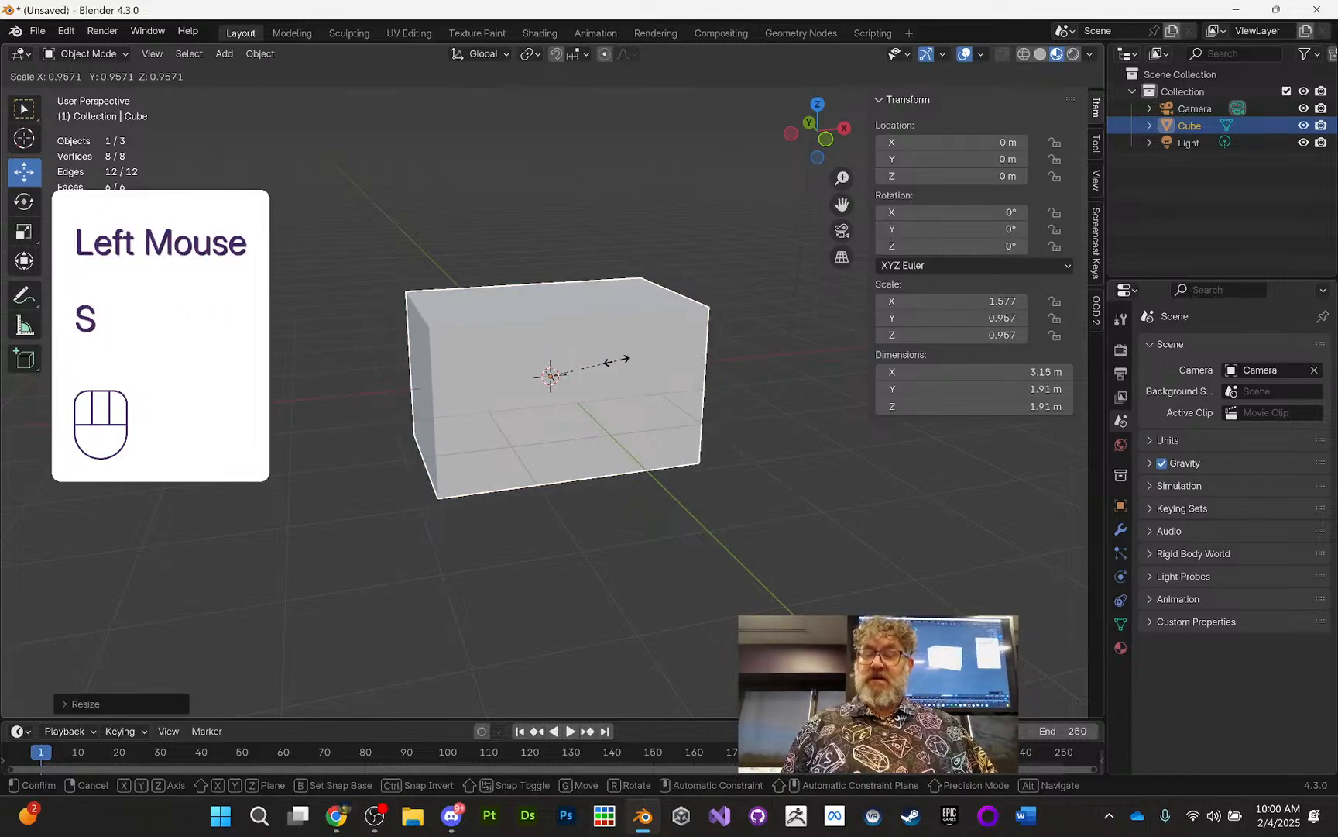
{"action": "key", "text": "z"}
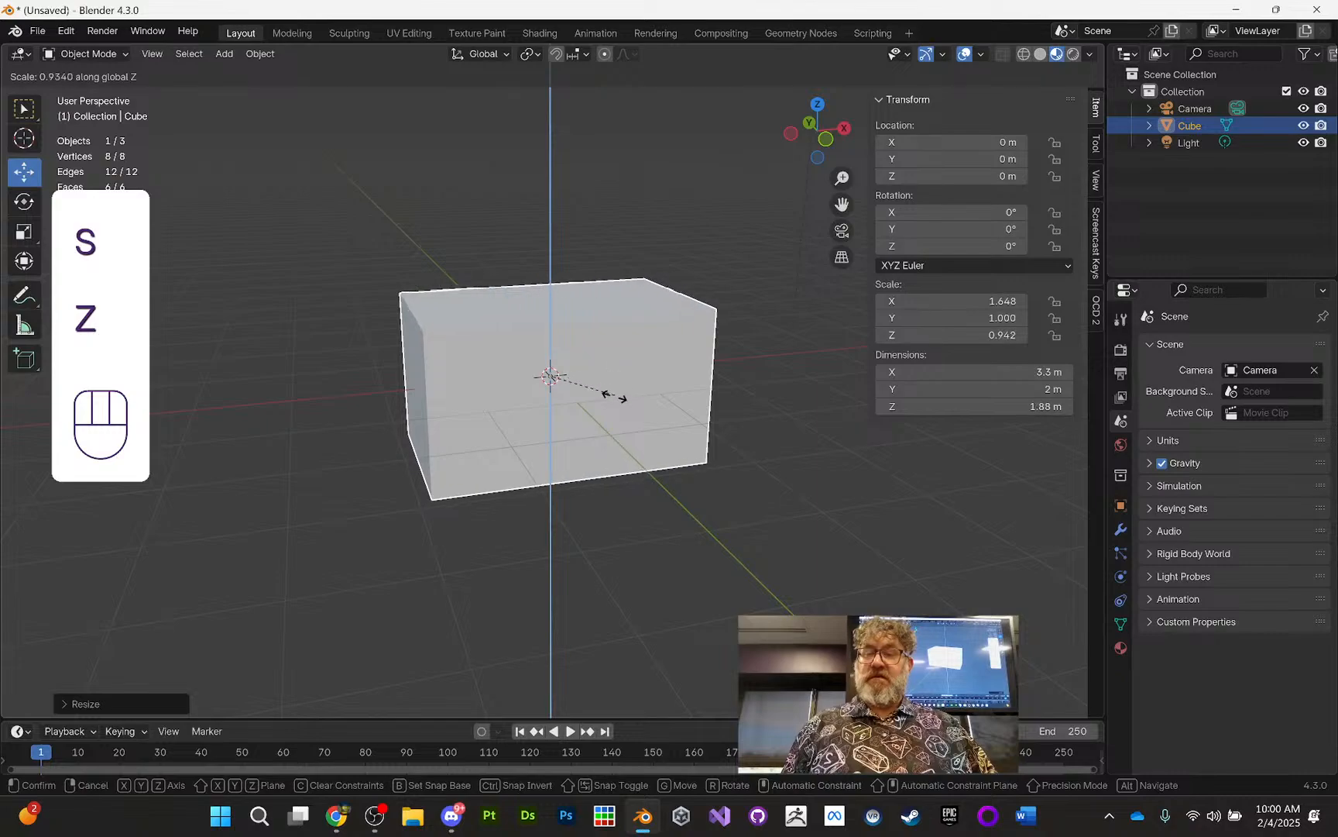
{"action": "left_click", "coordinate": [604, 378]}
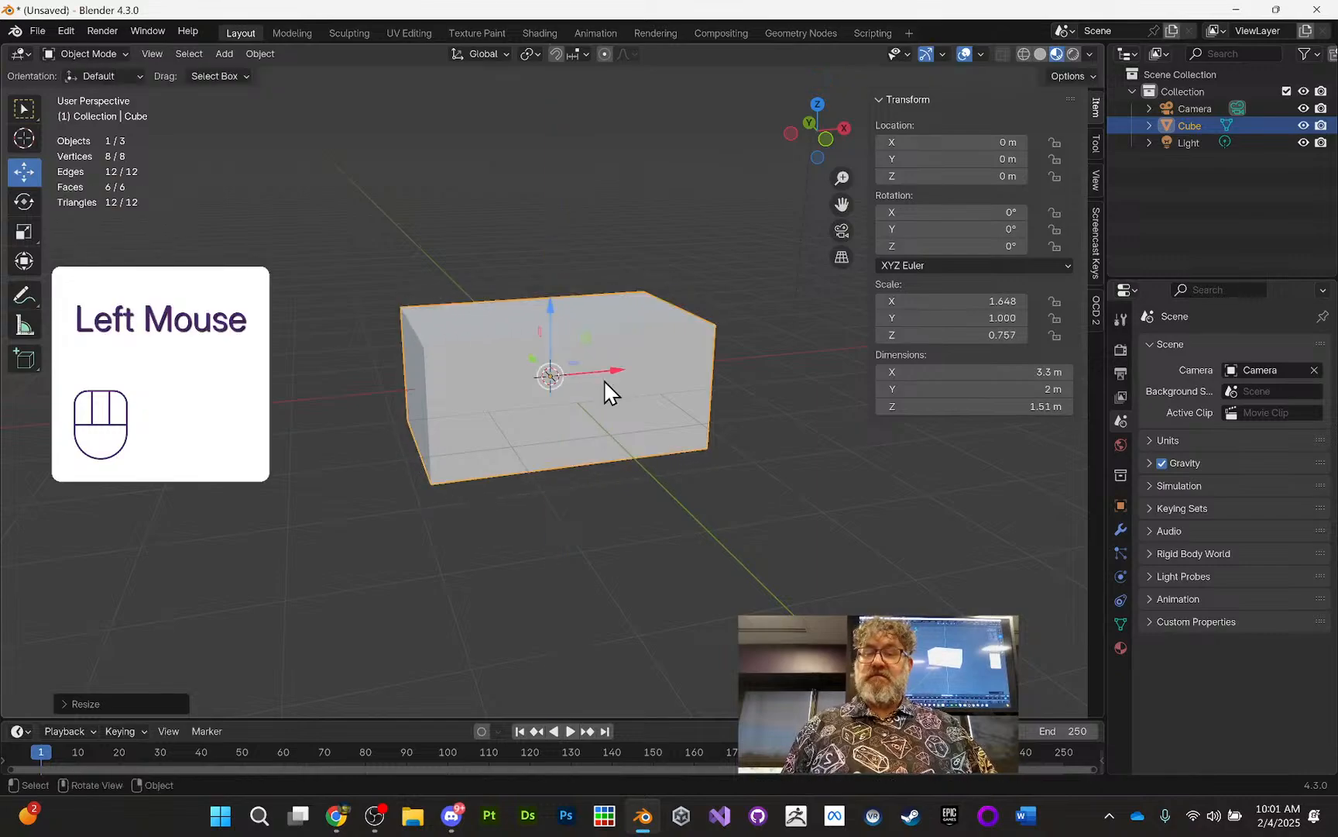
Step: Set the box's dimensions to exactly 3.3 m in X and 1.5 m in Z
{"action": "double_click", "coordinate": [931, 372]}
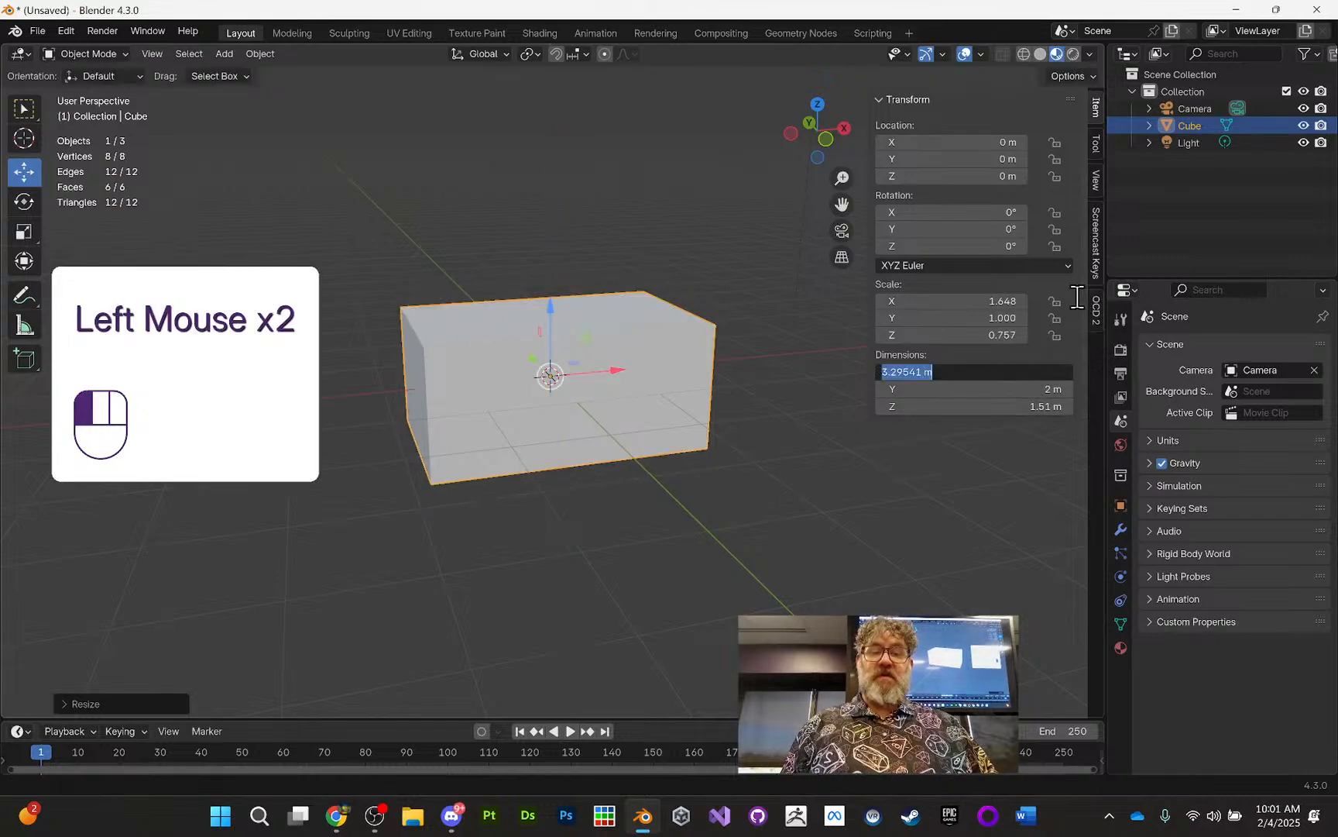
{"action": "type", "text": "3.3"}
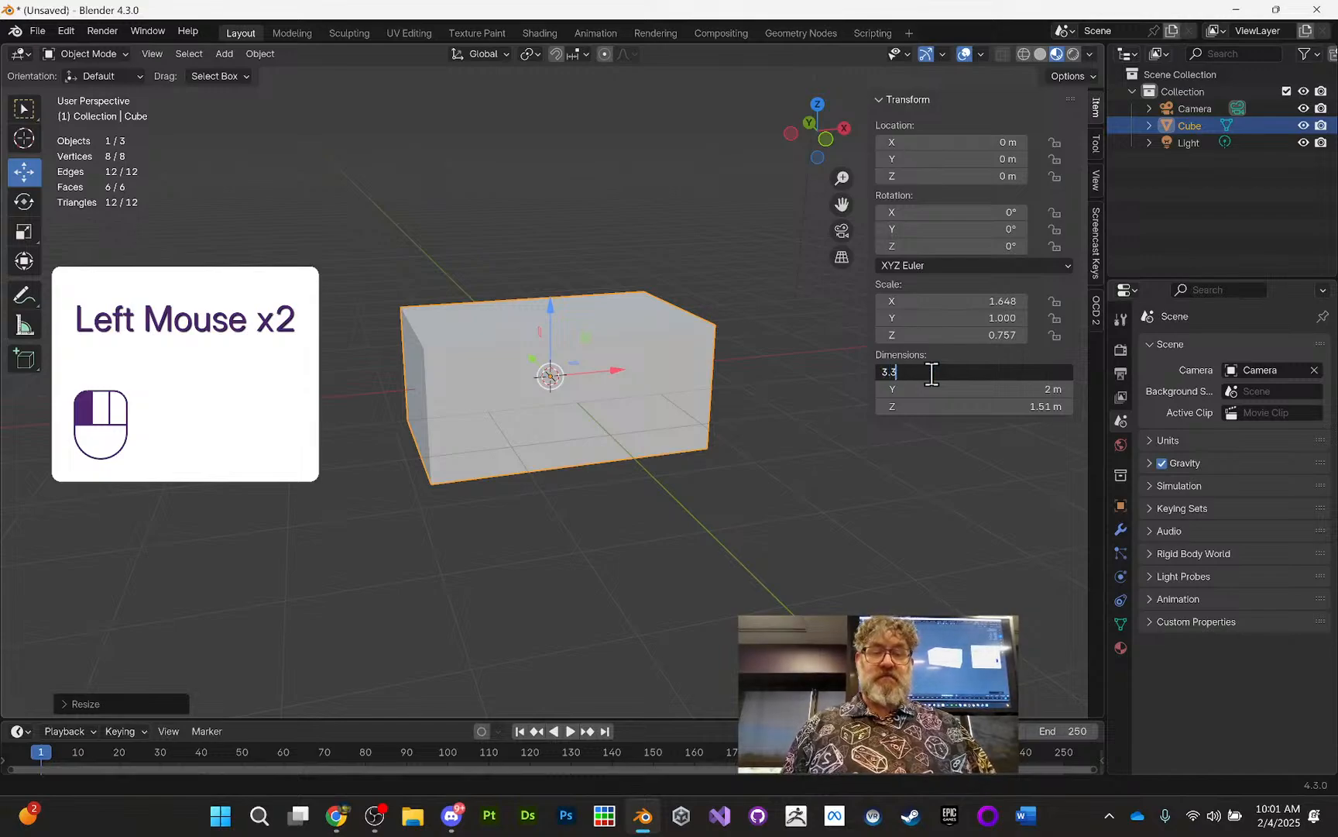
{"action": "left_click", "coordinate": [973, 406]}
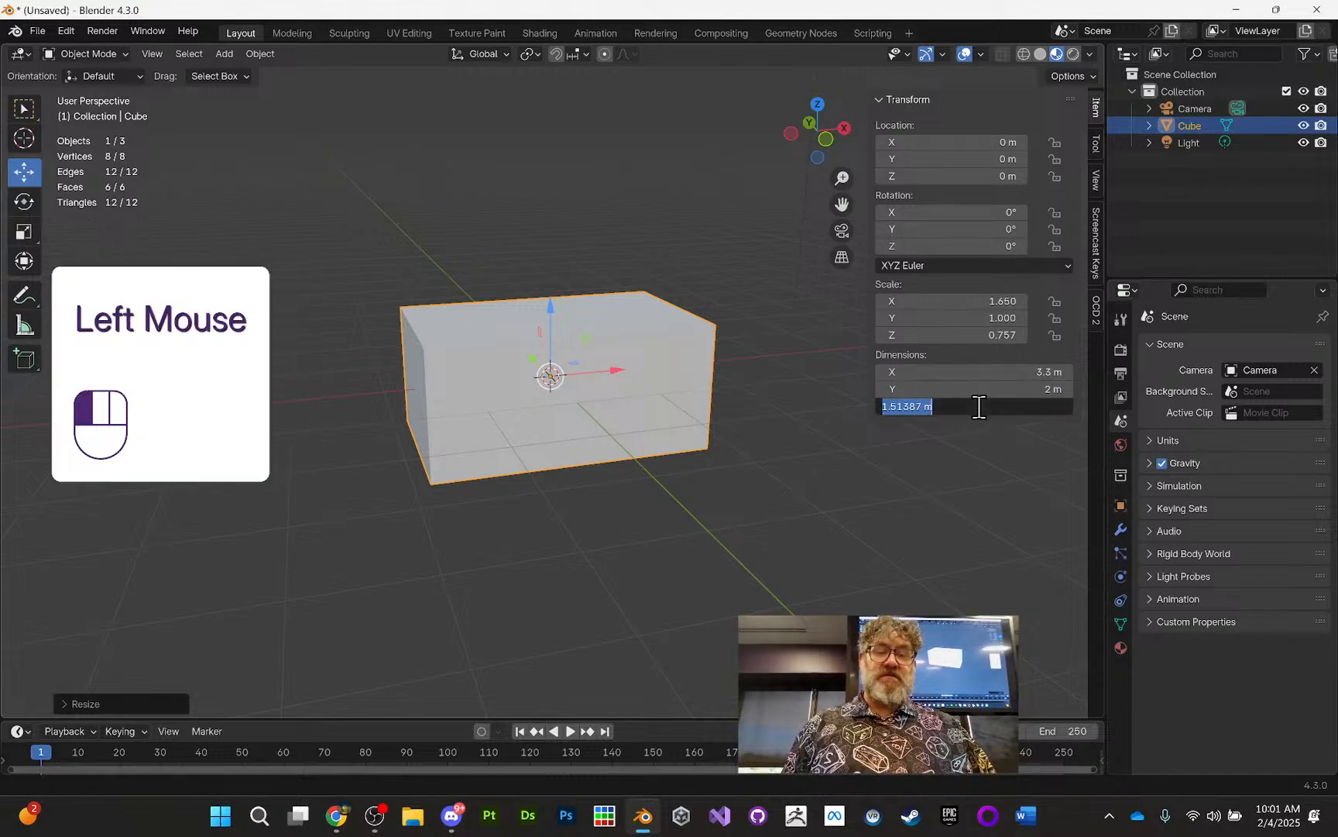
{"action": "type", "text": "1"}
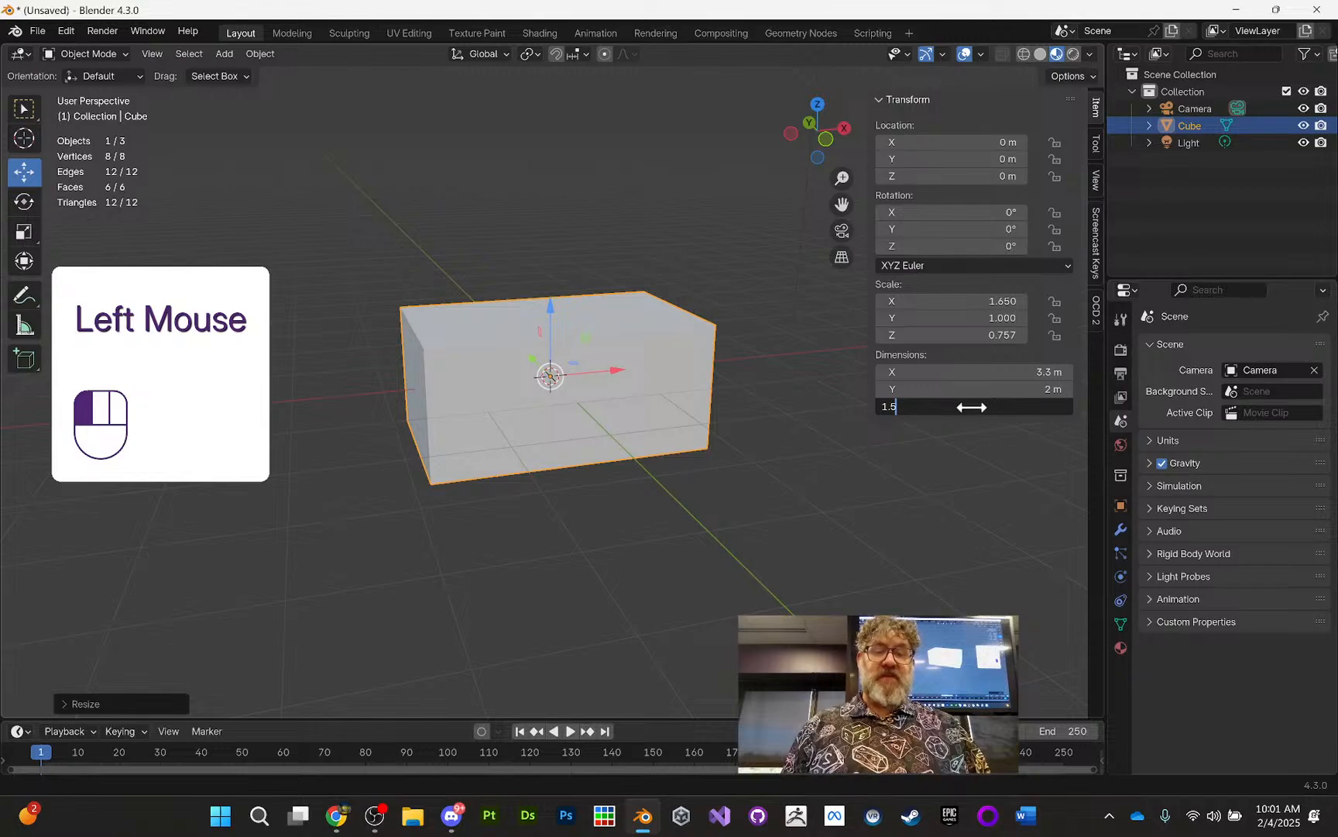
{"action": "type", "text": ".5"}
{"action": "key", "text": "Return"}
Step: In Edit Mode with face selection, scale the box's top face outward to about 4.06 m by 2.46 m
{"action": "middle_click_drag", "start_coordinate": [665, 331], "coordinate": [739, 367]}
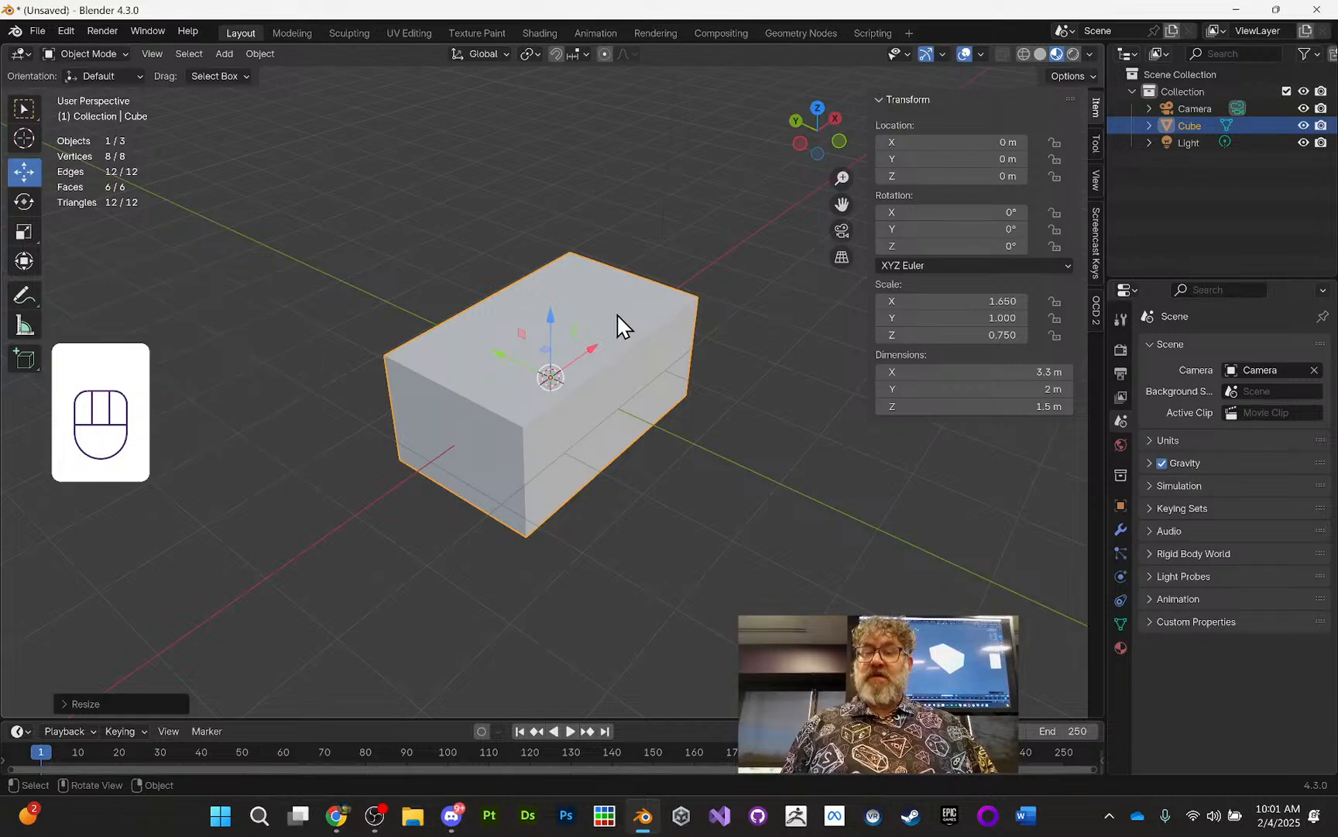
{"action": "key", "text": "Tab"}
{"action": "left_click", "coordinate": [163, 56]}
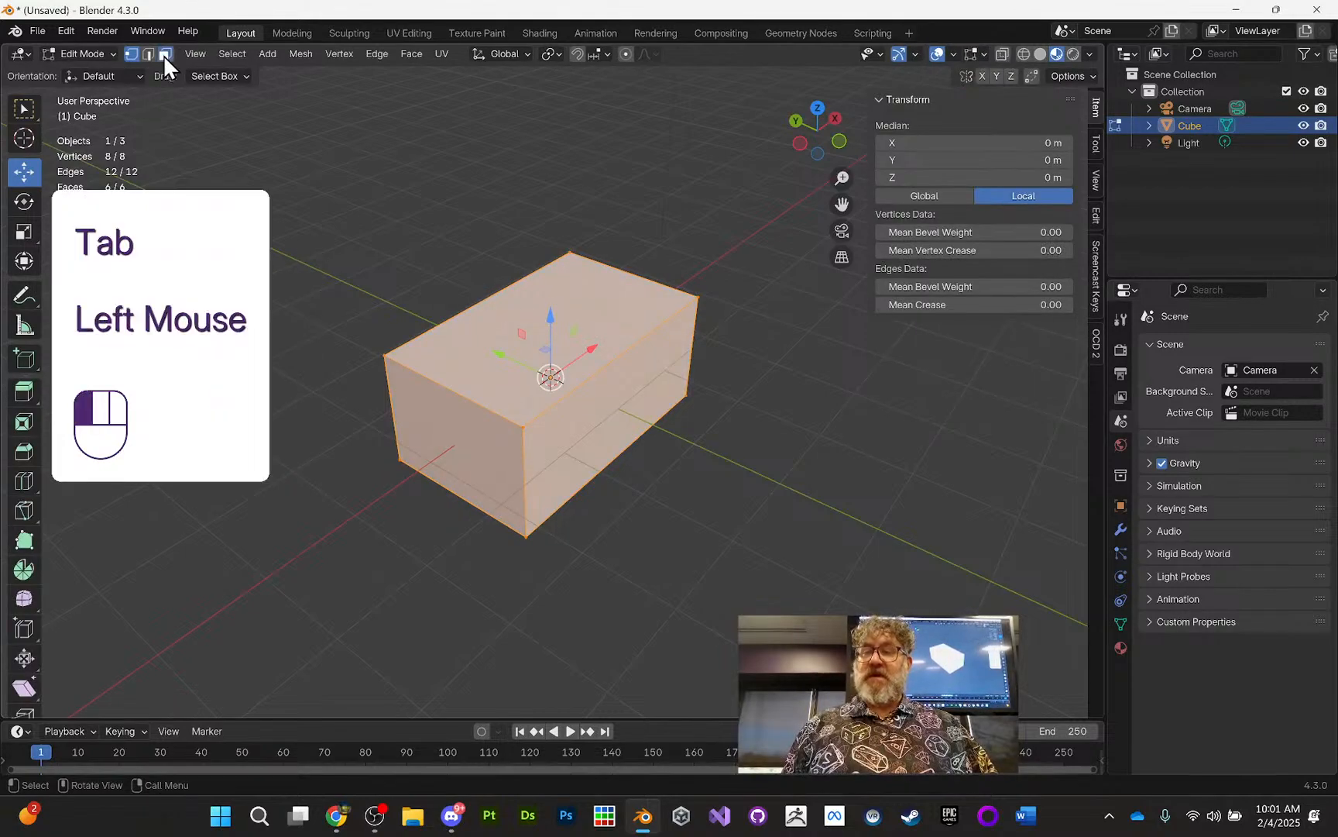
{"action": "left_click", "coordinate": [609, 308]}
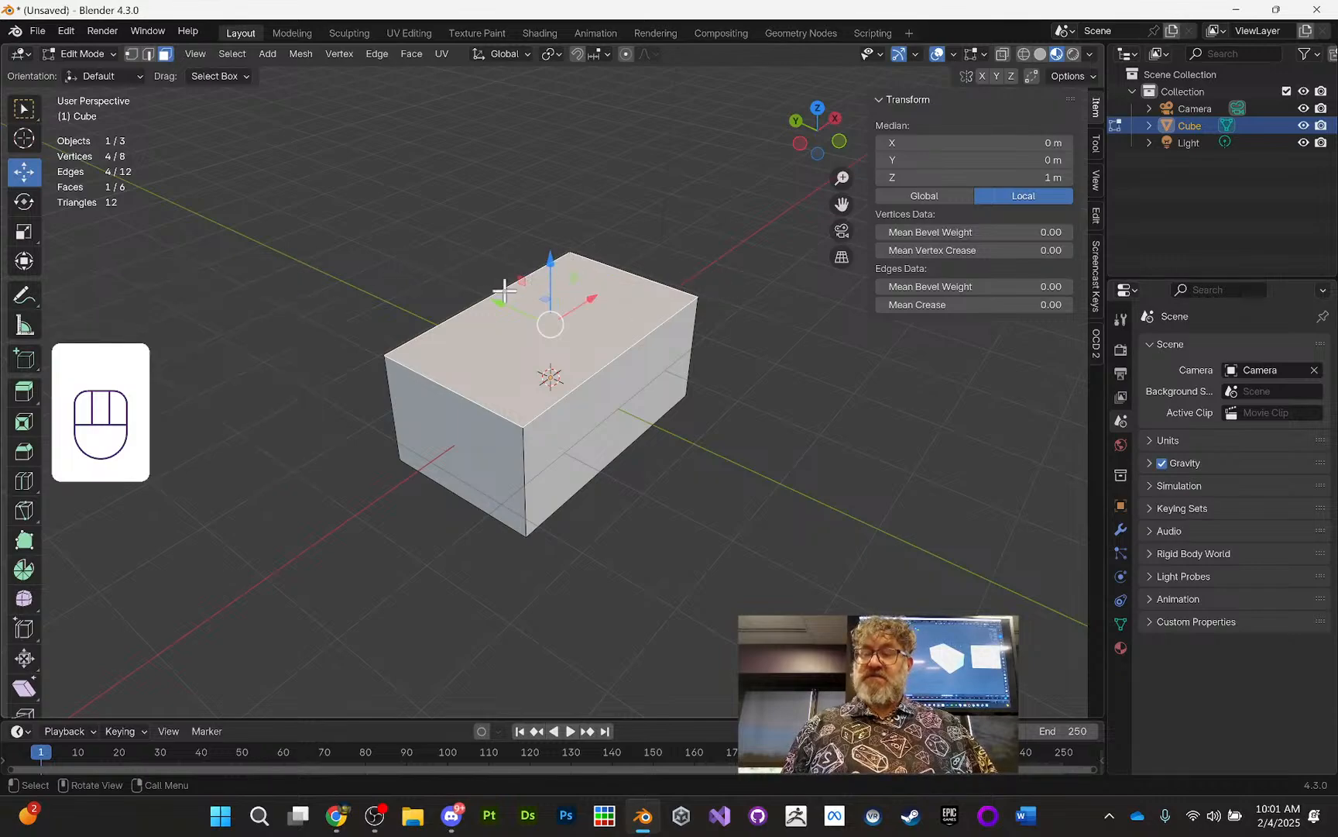
{"action": "left_click", "coordinate": [32, 236]}
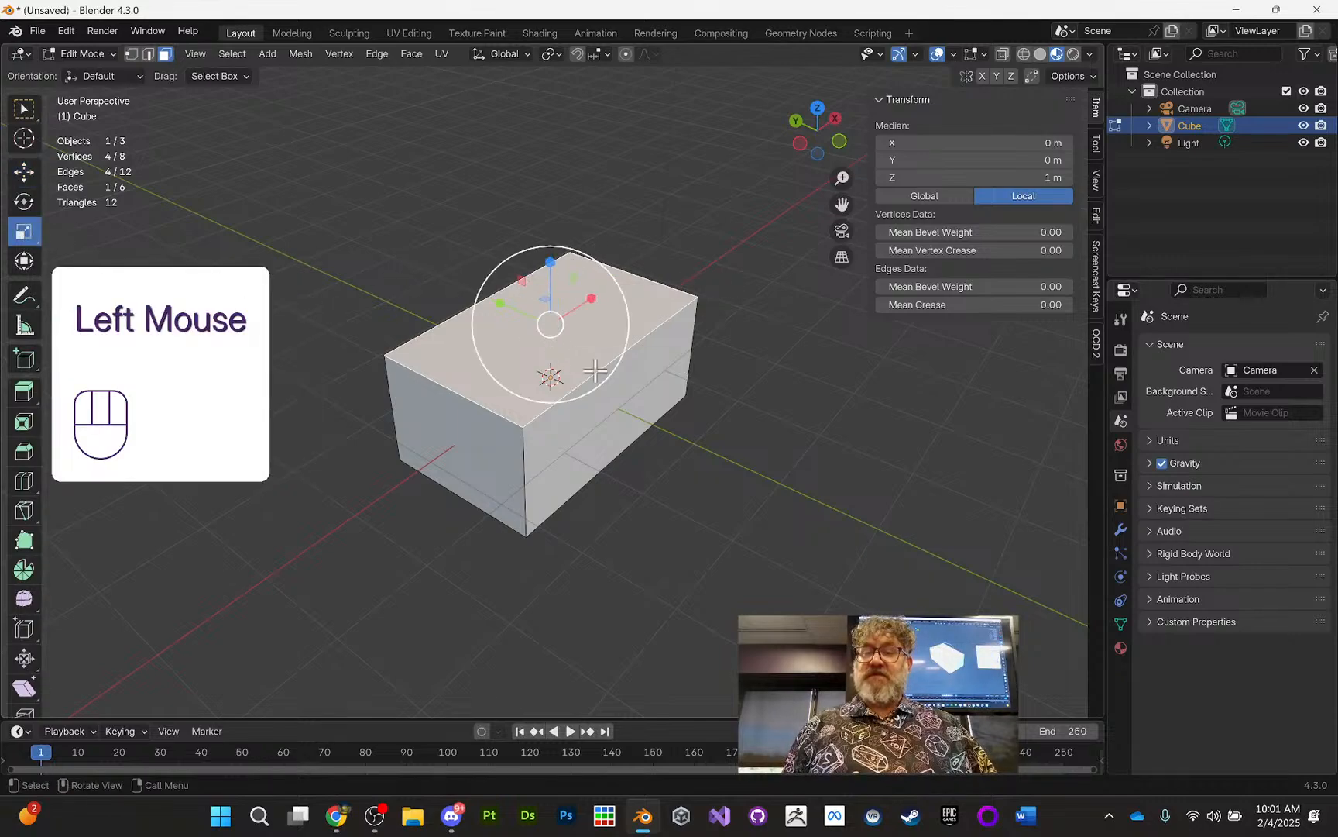
{"action": "left_click_drag", "start_coordinate": [595, 372], "coordinate": [601, 377]}
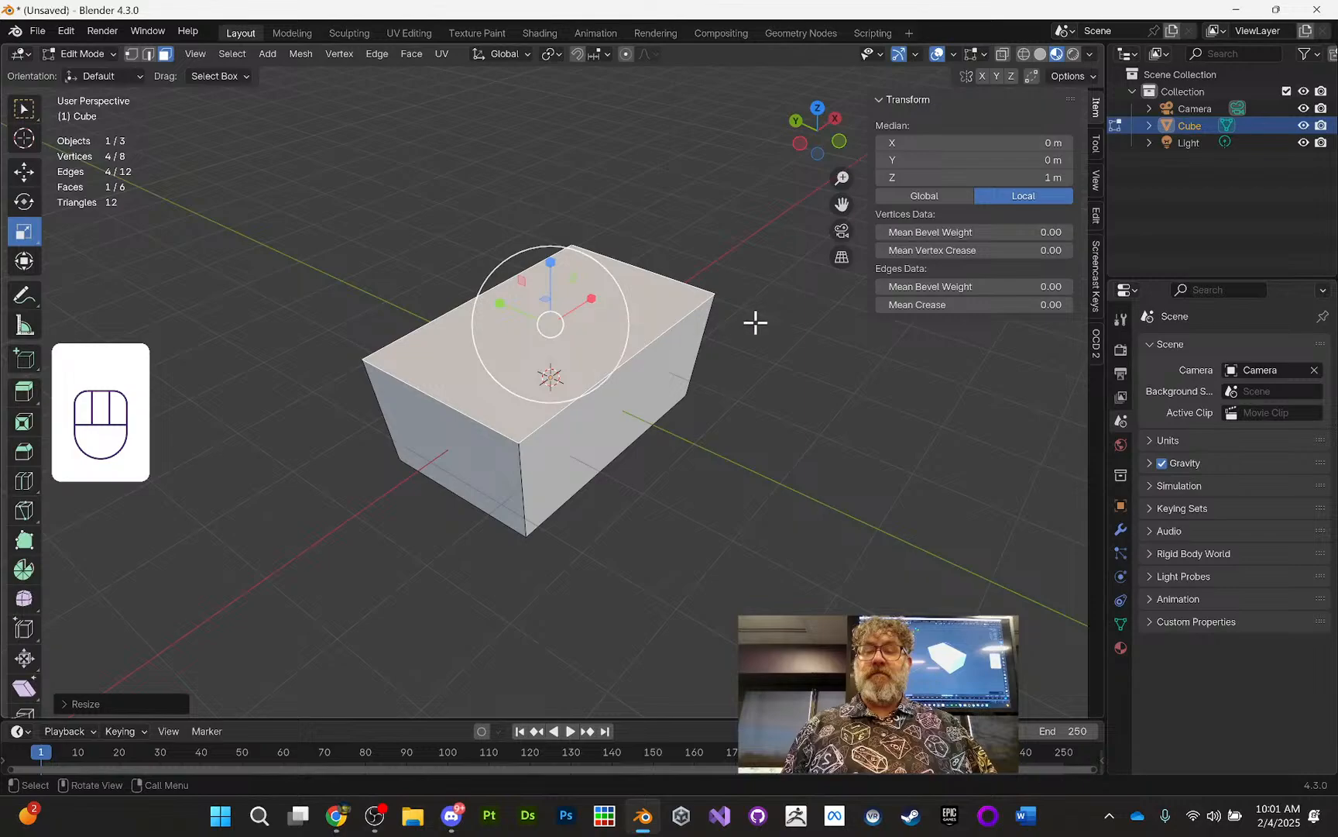
{"action": "middle_click_drag", "start_coordinate": [756, 319], "coordinate": [792, 227]}
{"action": "left_click_drag", "start_coordinate": [598, 345], "coordinate": [604, 348]}
{"action": "middle_click_drag", "start_coordinate": [736, 308], "coordinate": [209, 307]}
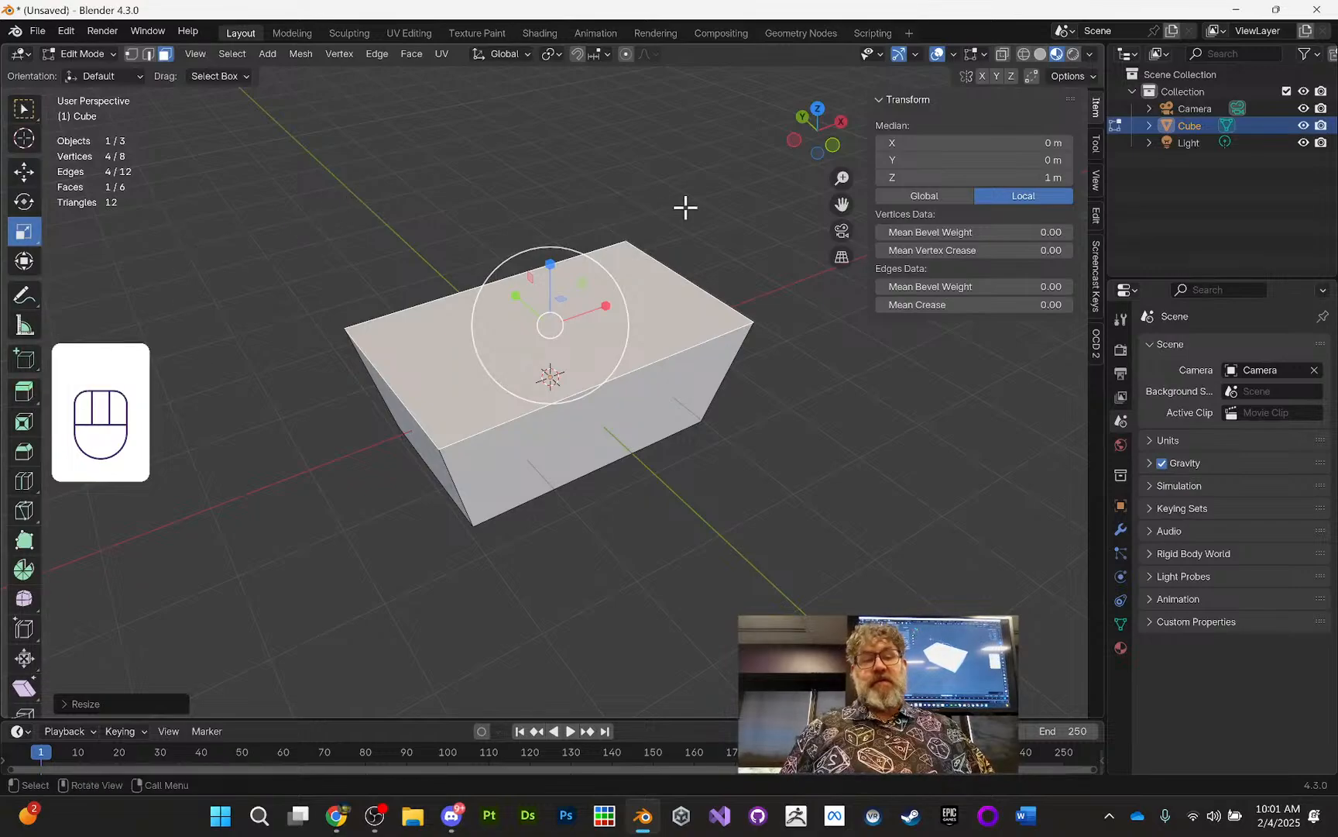
Step: Return to Object Mode and apply the flared box's scale
{"action": "key", "text": "Tab"}
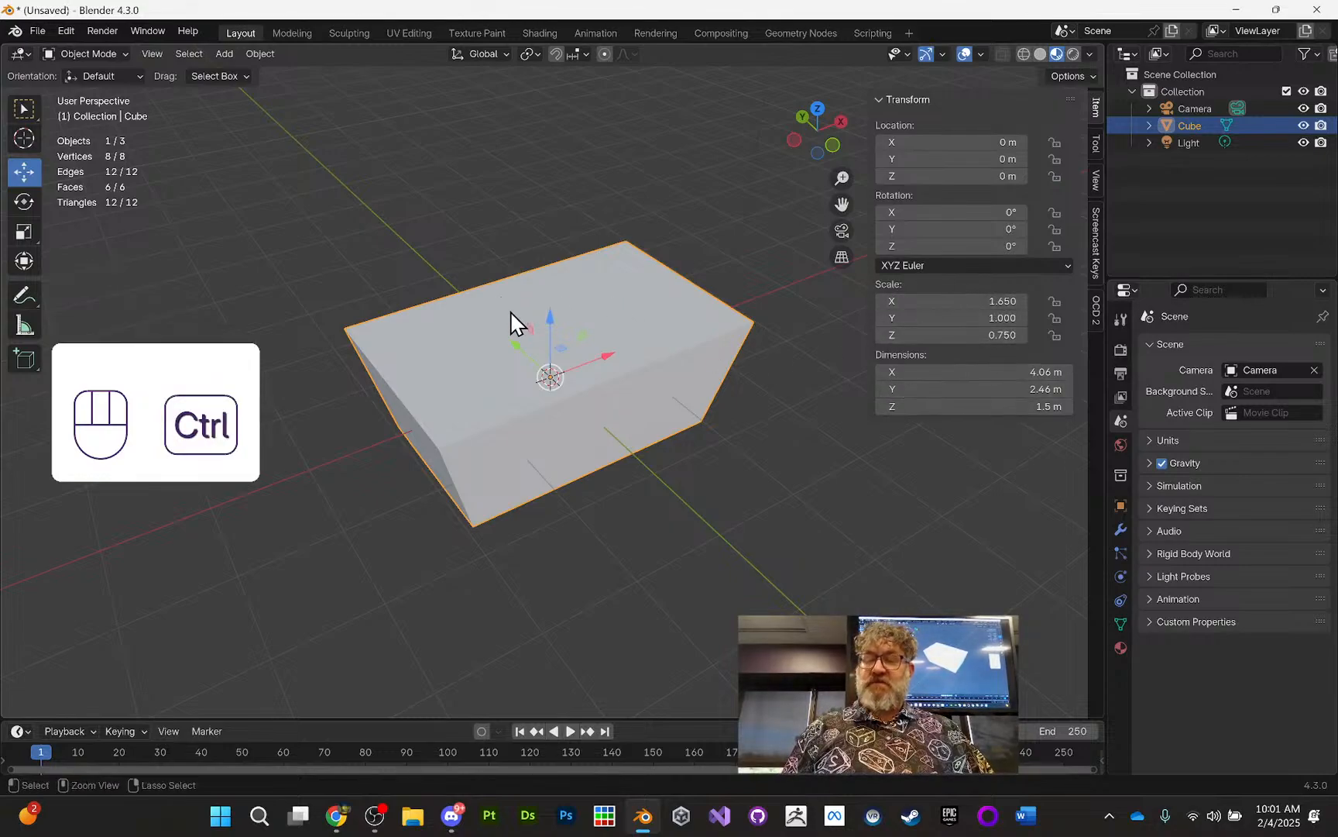
{"action": "key", "text": "ctrl+a"}
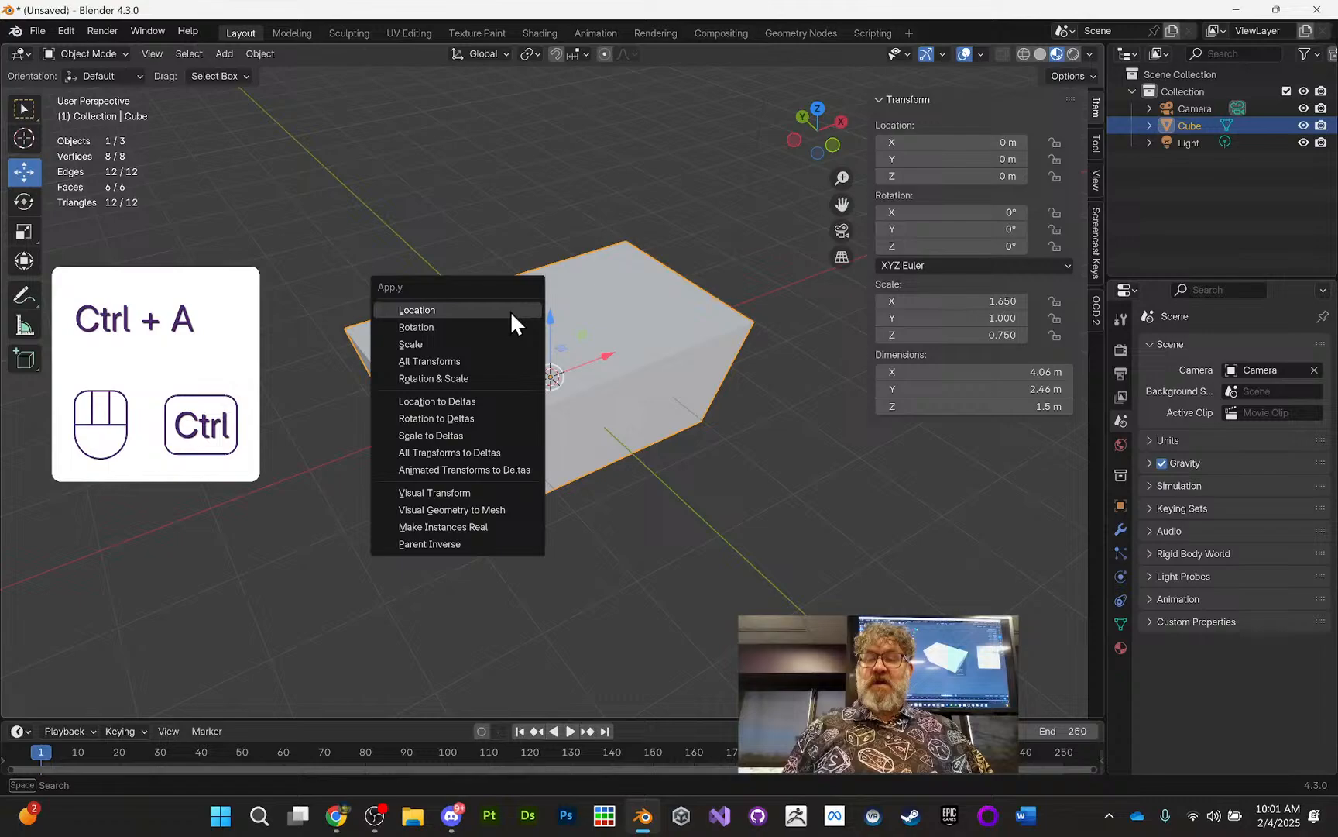
{"action": "left_click", "coordinate": [445, 343]}
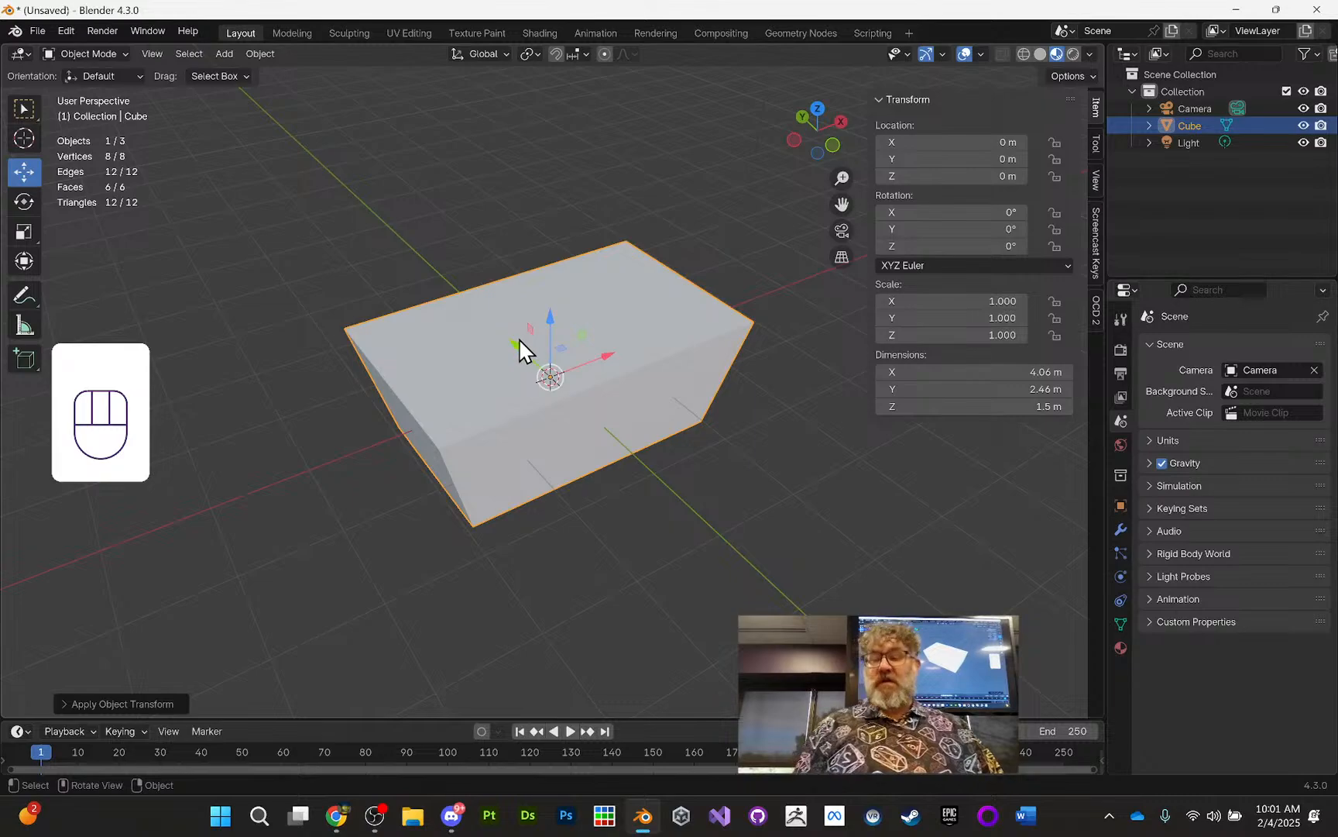
Step: In Edit Mode, inset the top face by about 0.36 m and show the inset settings
{"action": "key", "text": "Tab"}
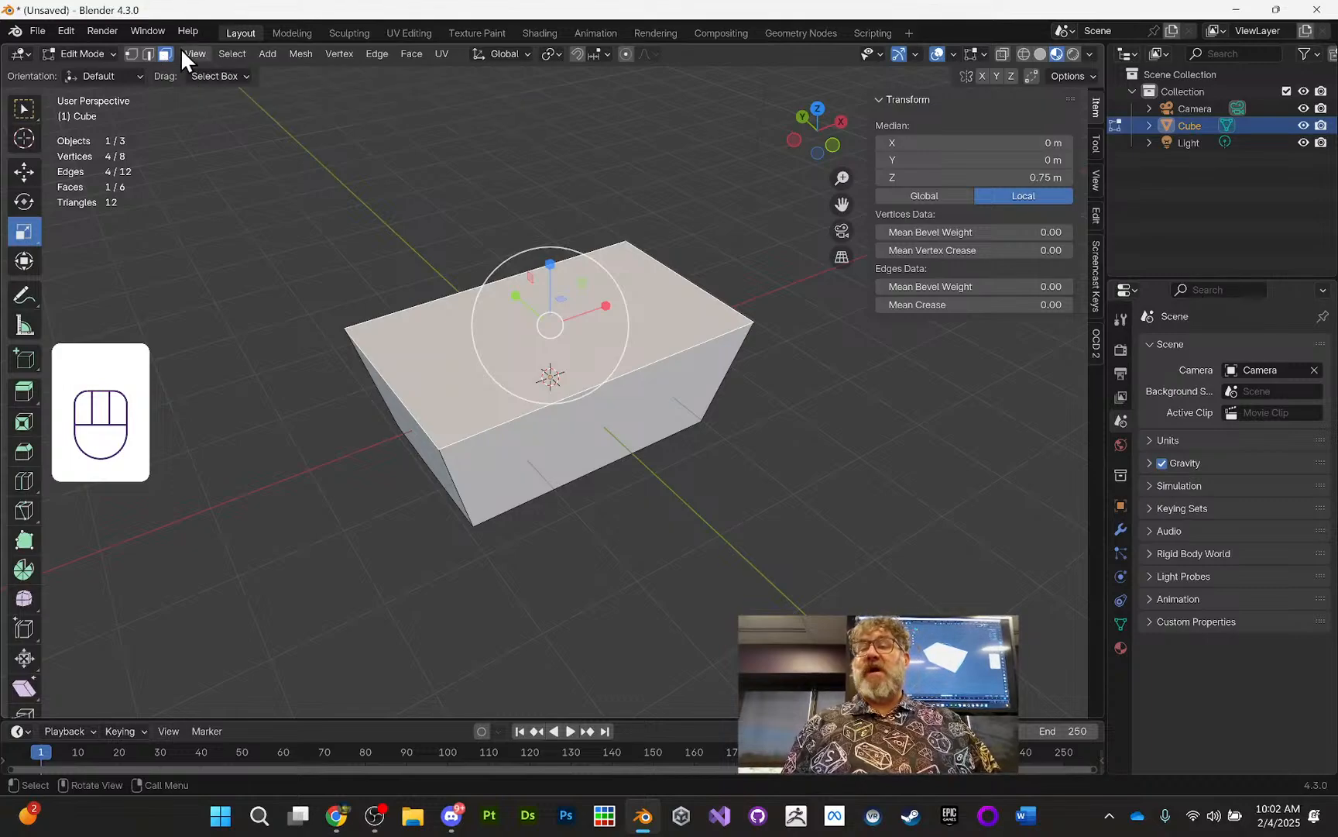
{"action": "left_click", "coordinate": [24, 422]}
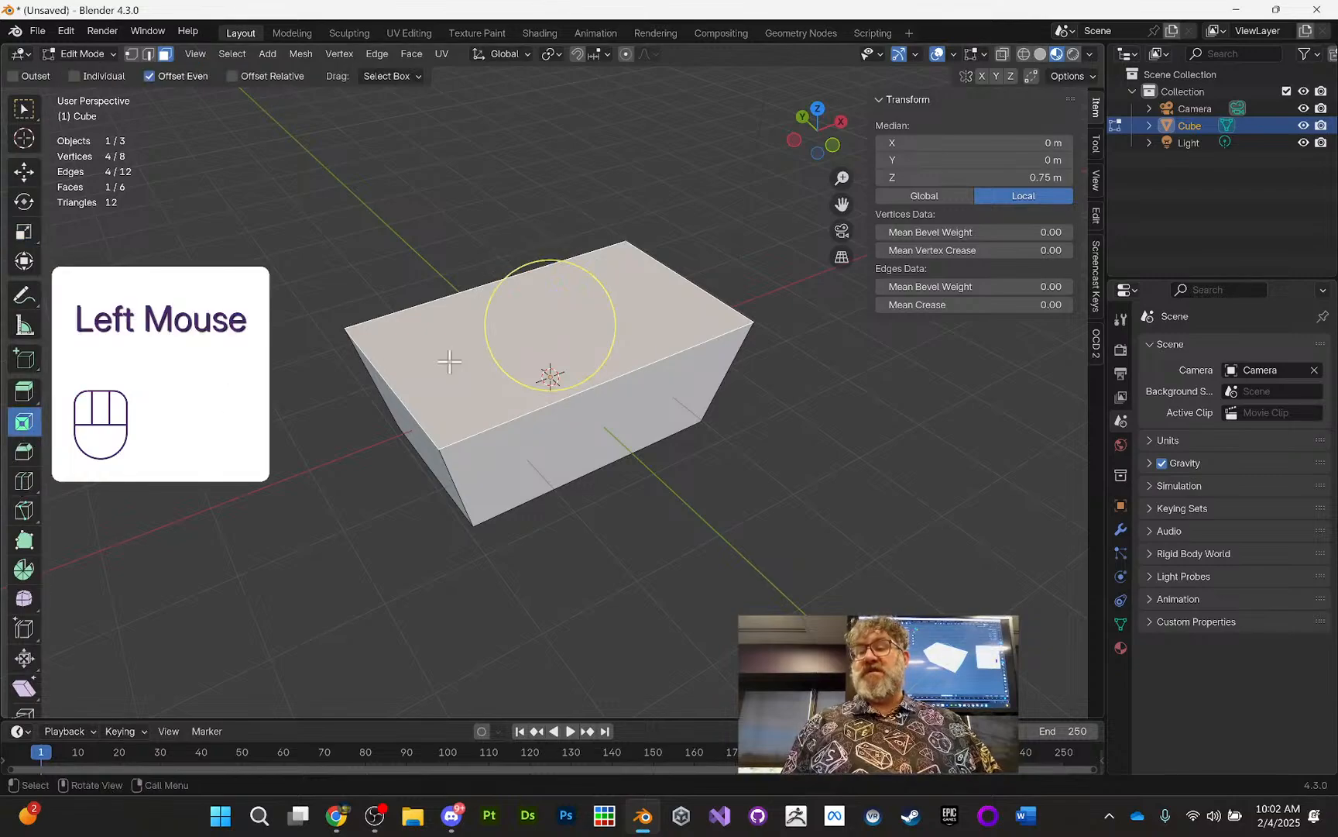
{"action": "left_click", "coordinate": [593, 302]}
{"action": "left_click_drag", "start_coordinate": [592, 301], "coordinate": [576, 315]}
{"action": "left_click", "coordinate": [577, 314]}
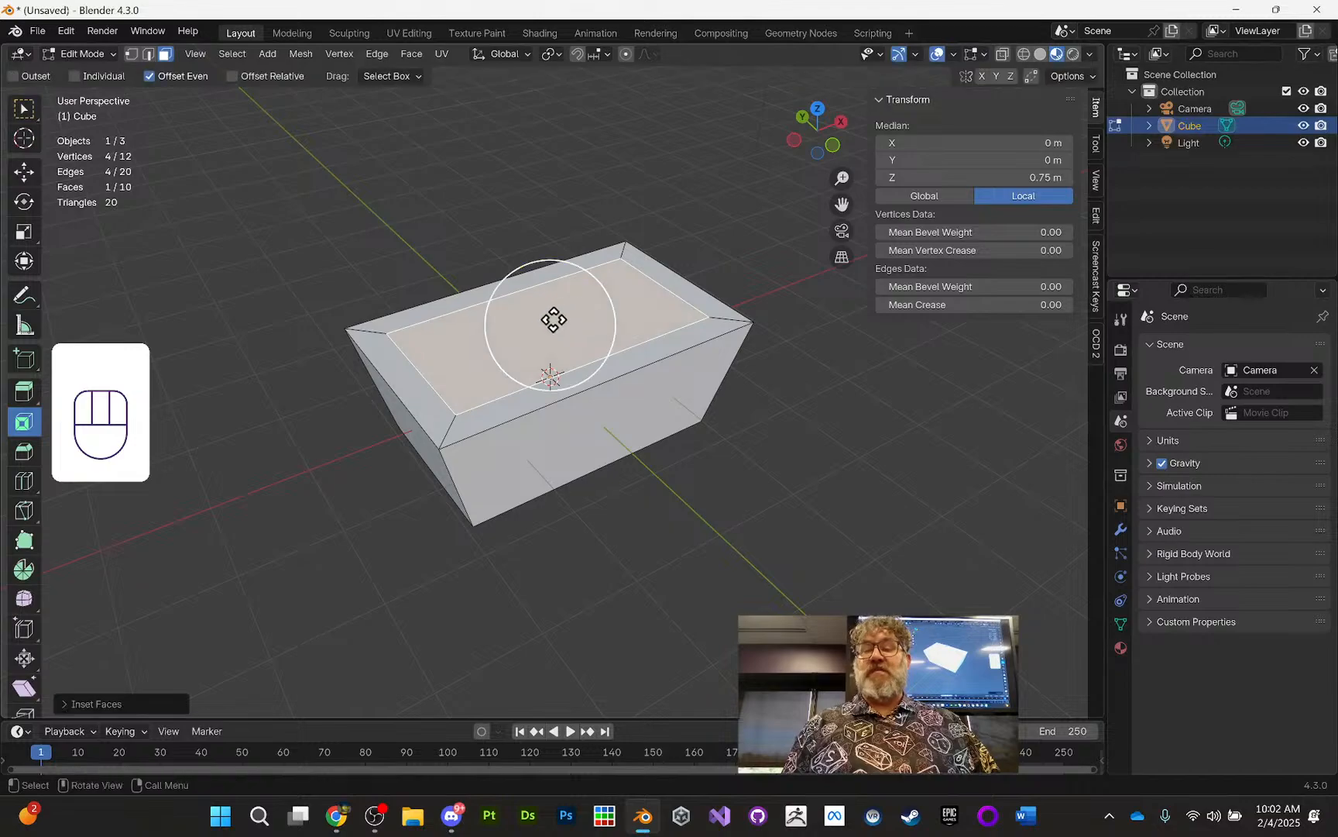
{"action": "left_click", "coordinate": [77, 708]}
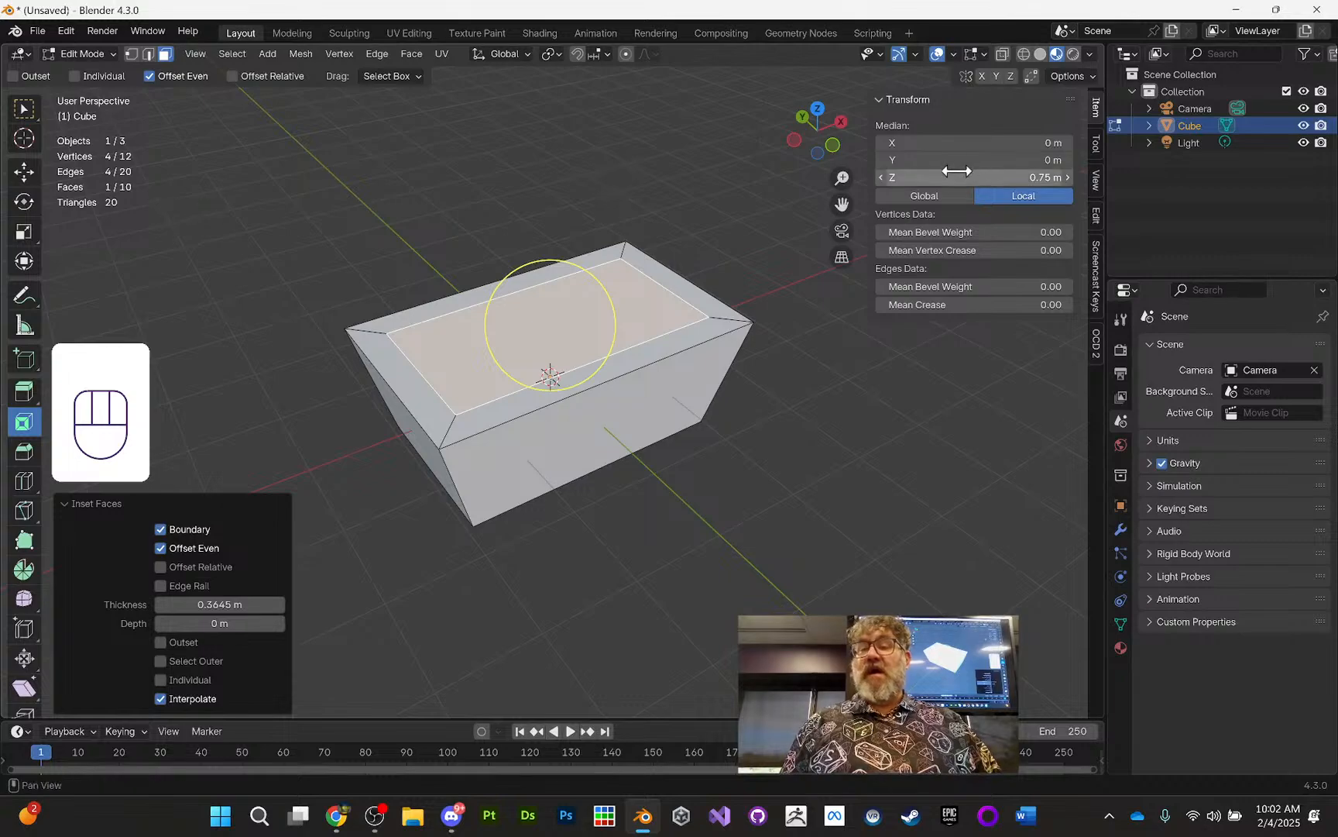
Step: Extrude the inset face about 1.24 m down into the box and switch the viewport to wireframe shading
{"action": "key", "text": "e"}
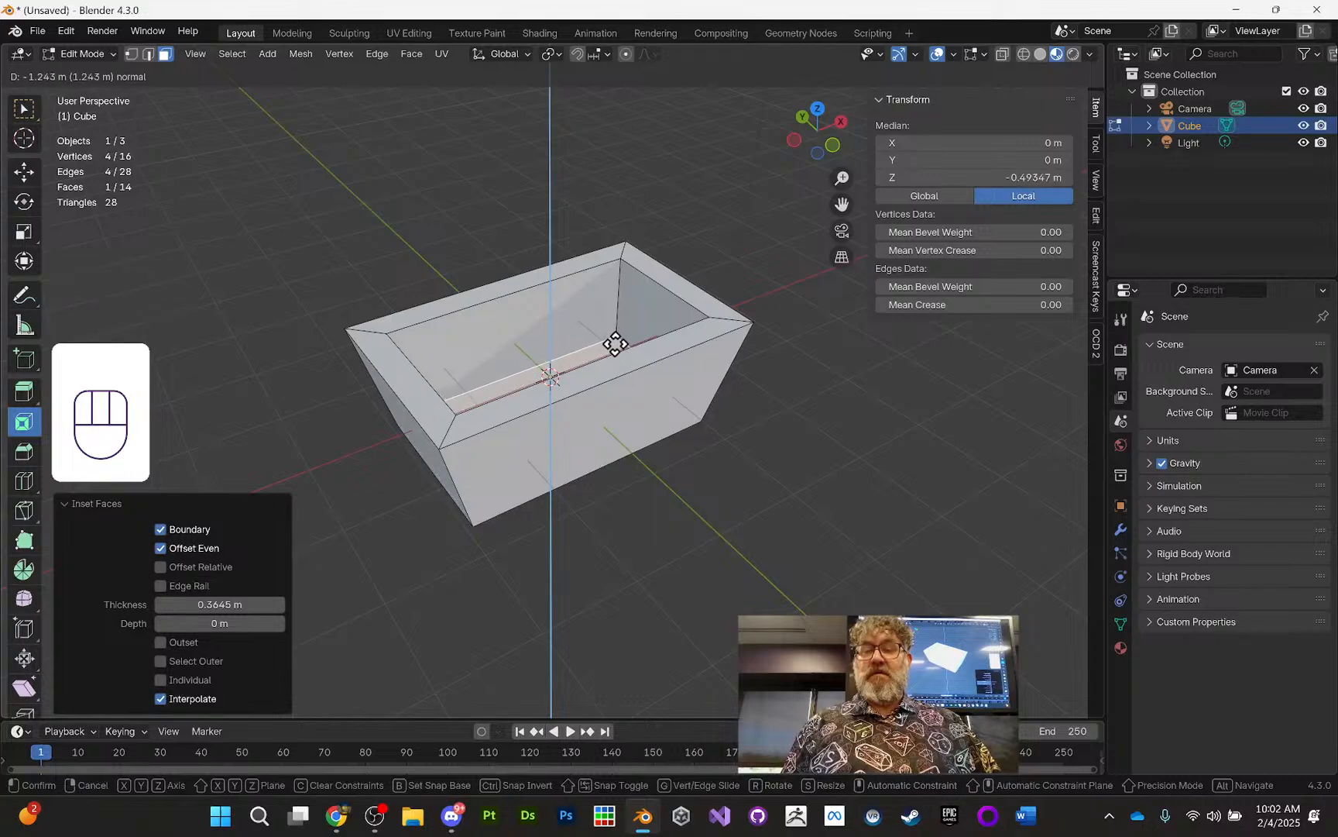
{"action": "left_click", "coordinate": [616, 343]}
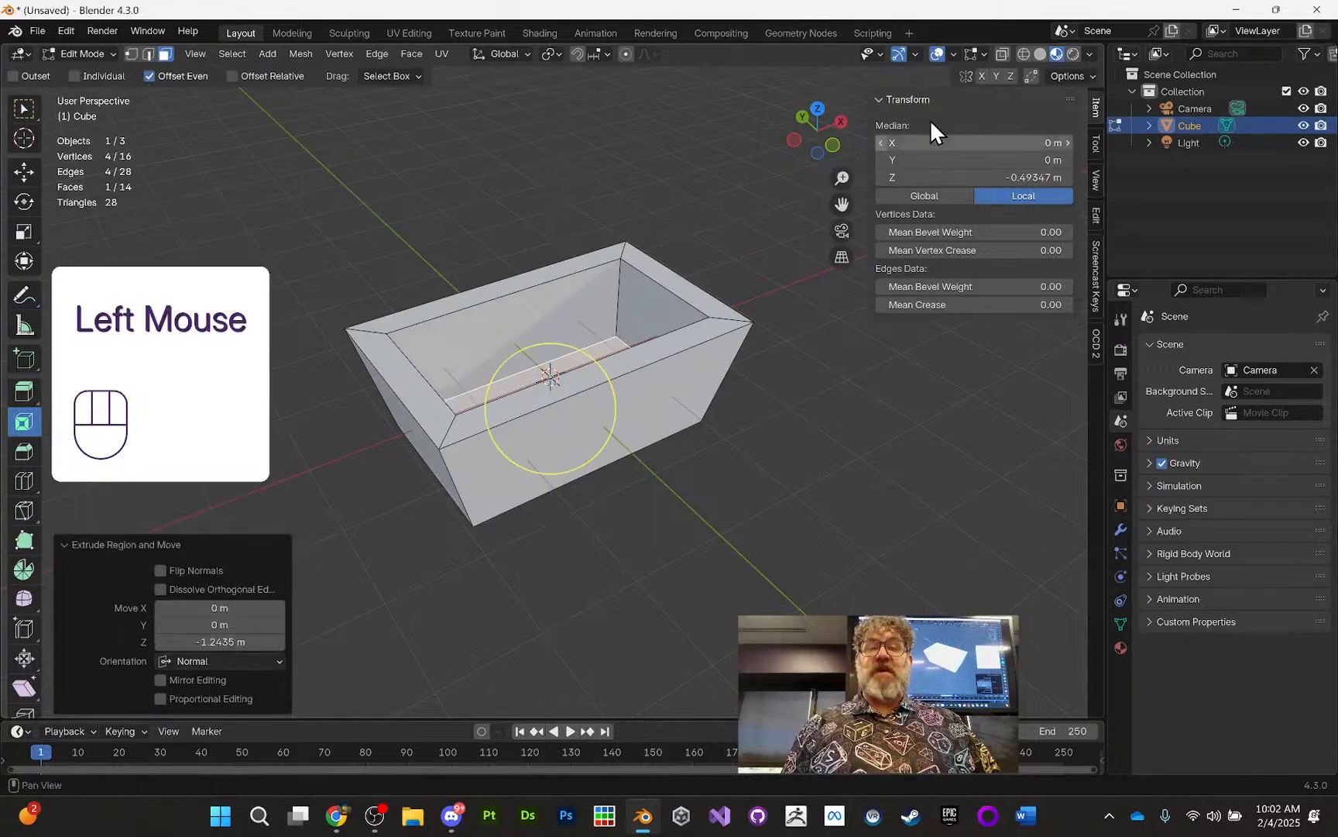
{"action": "left_click", "coordinate": [1025, 55]}
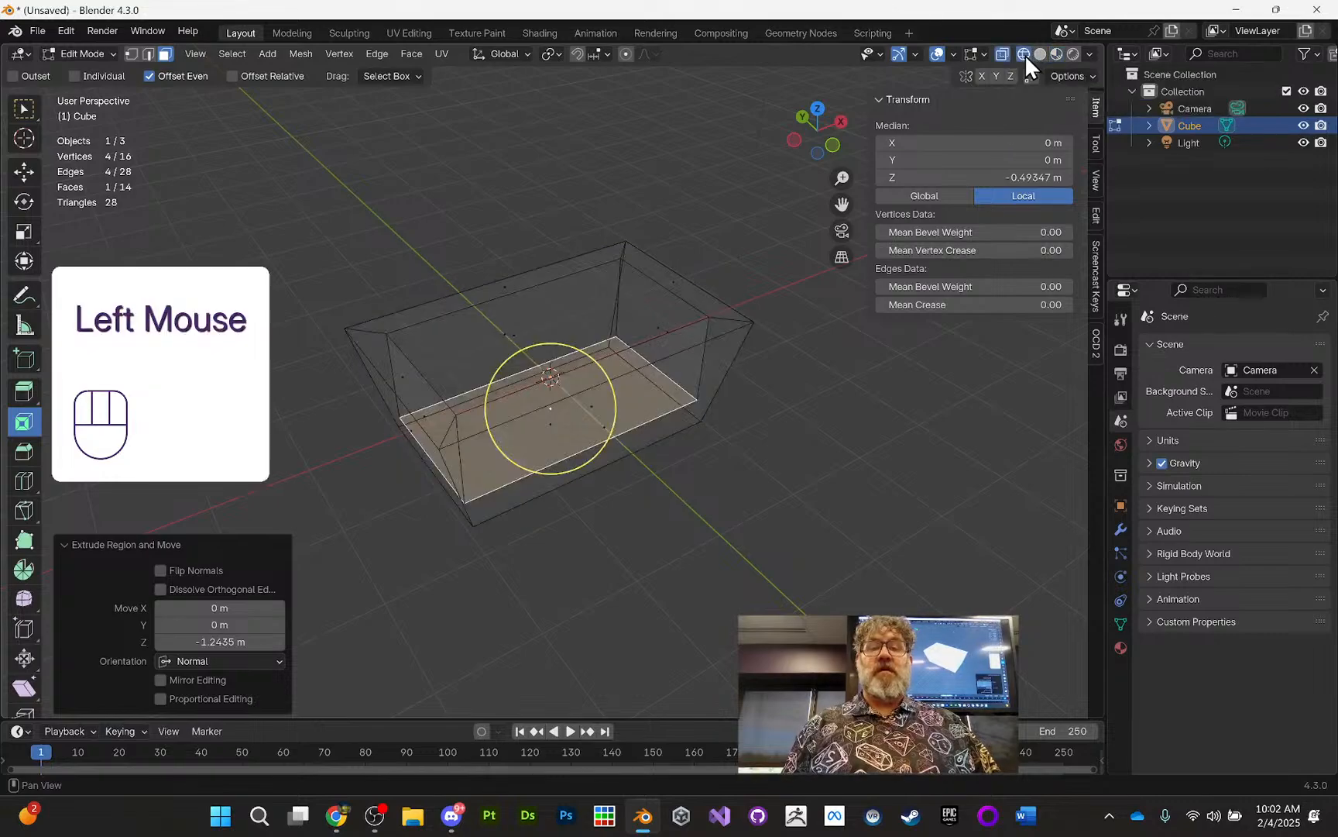
{"action": "mouse_move", "coordinate": [609, 236]}
{"action": "middle_mouse_down"}
{"action": "mouse_move", "coordinate": [582, 191]}
{"action": "mouse_move", "coordinate": [642, 135]}
{"action": "mouse_move", "coordinate": [750, 167]}
{"action": "mouse_move", "coordinate": [639, 194]}
{"action": "mouse_move", "coordinate": [579, 176]}
{"action": "mouse_move", "coordinate": [564, 140]}
{"action": "mouse_move", "coordinate": [558, 168]}
{"action": "mouse_move", "coordinate": [608, 208]}
{"action": "middle_mouse_up"}
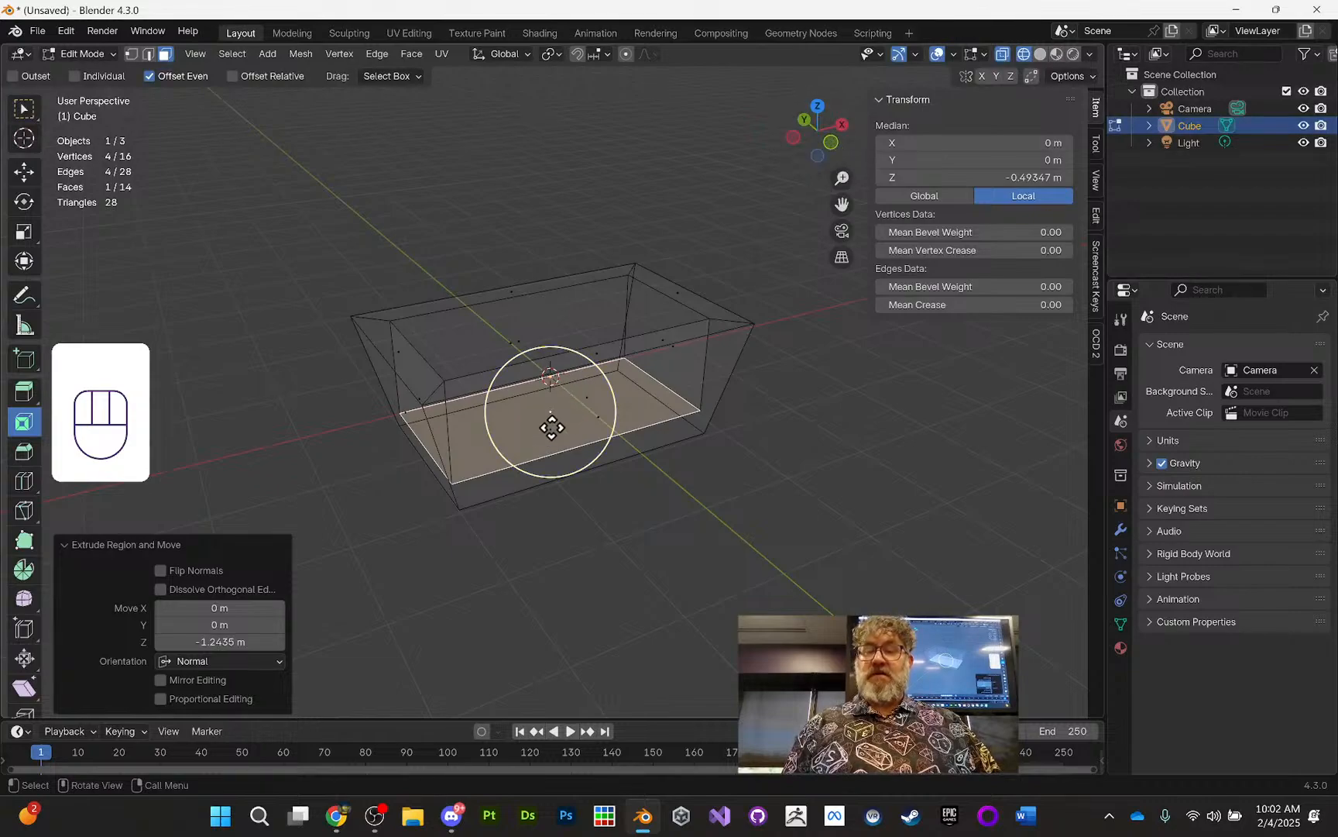
Step: Scale the cavity's floor face down in two passes, by about 0.983 and 0.884, undoing any accidental inset between them
{"action": "key", "text": "s"}
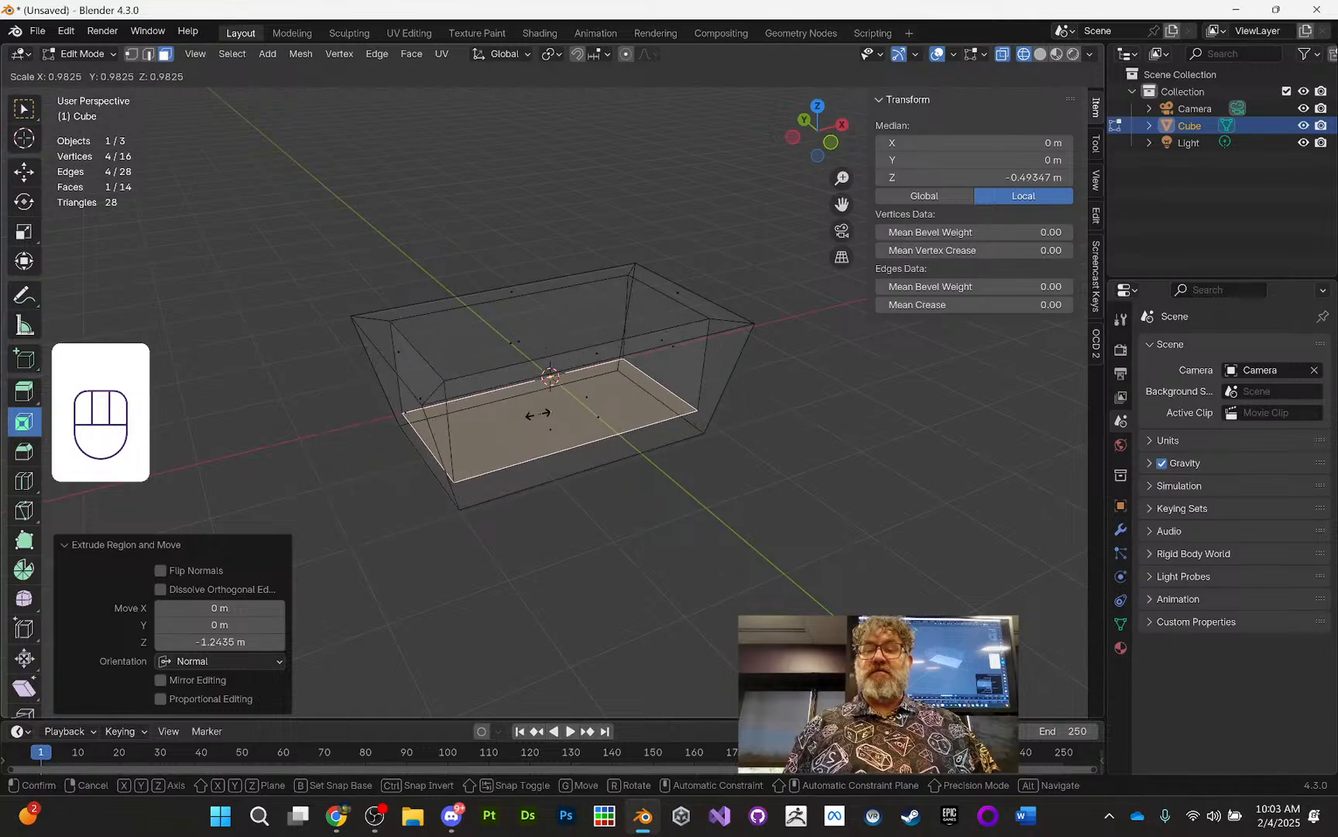
{"action": "left_click", "coordinate": [538, 410]}
{"action": "middle_click_drag", "start_coordinate": [537, 409], "coordinate": [543, 397]}
{"action": "scroll", "coordinate": [534, 442], "scroll_direction": "up", "scroll_amount": 1}
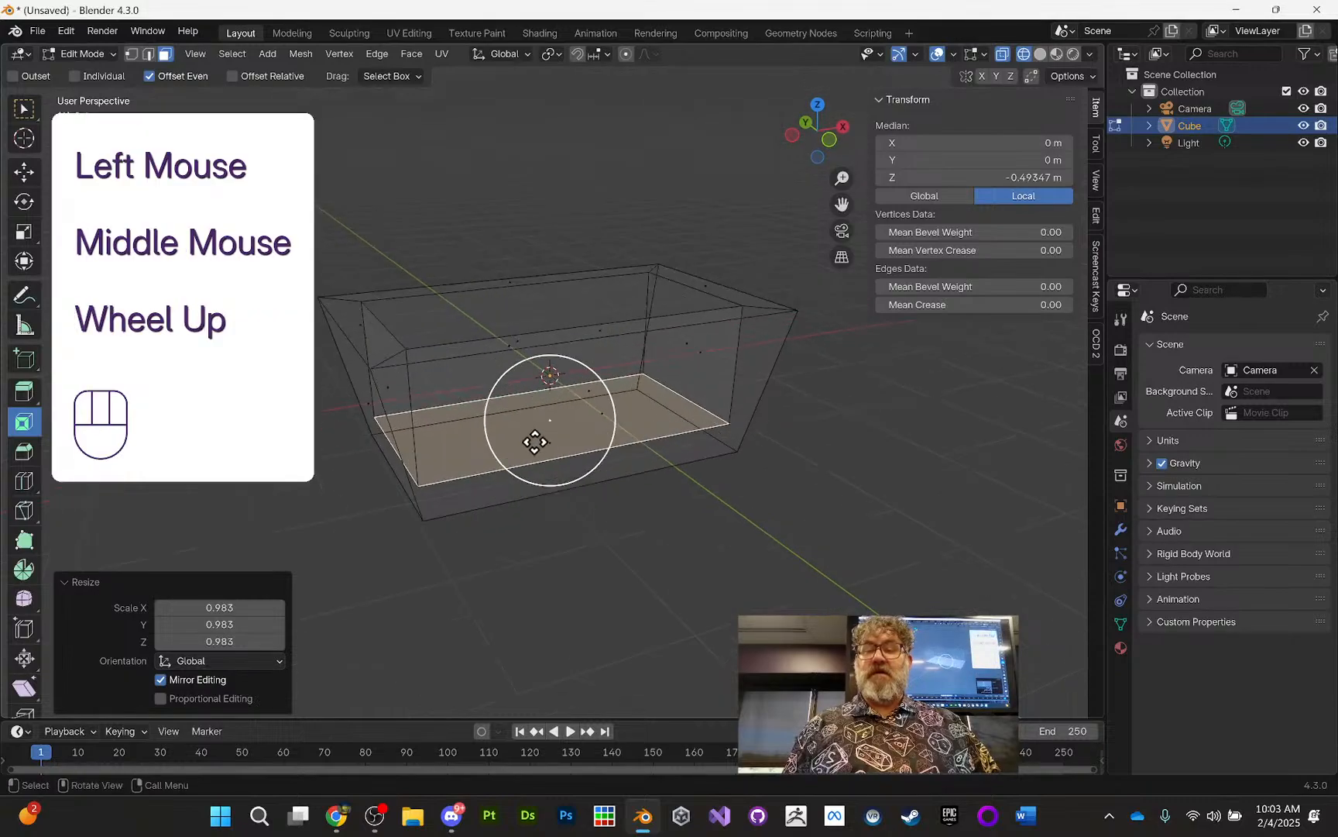
{"action": "left_click_drag", "start_coordinate": [535, 441], "coordinate": [542, 435]}
{"action": "key", "text": "ctrl+z"}
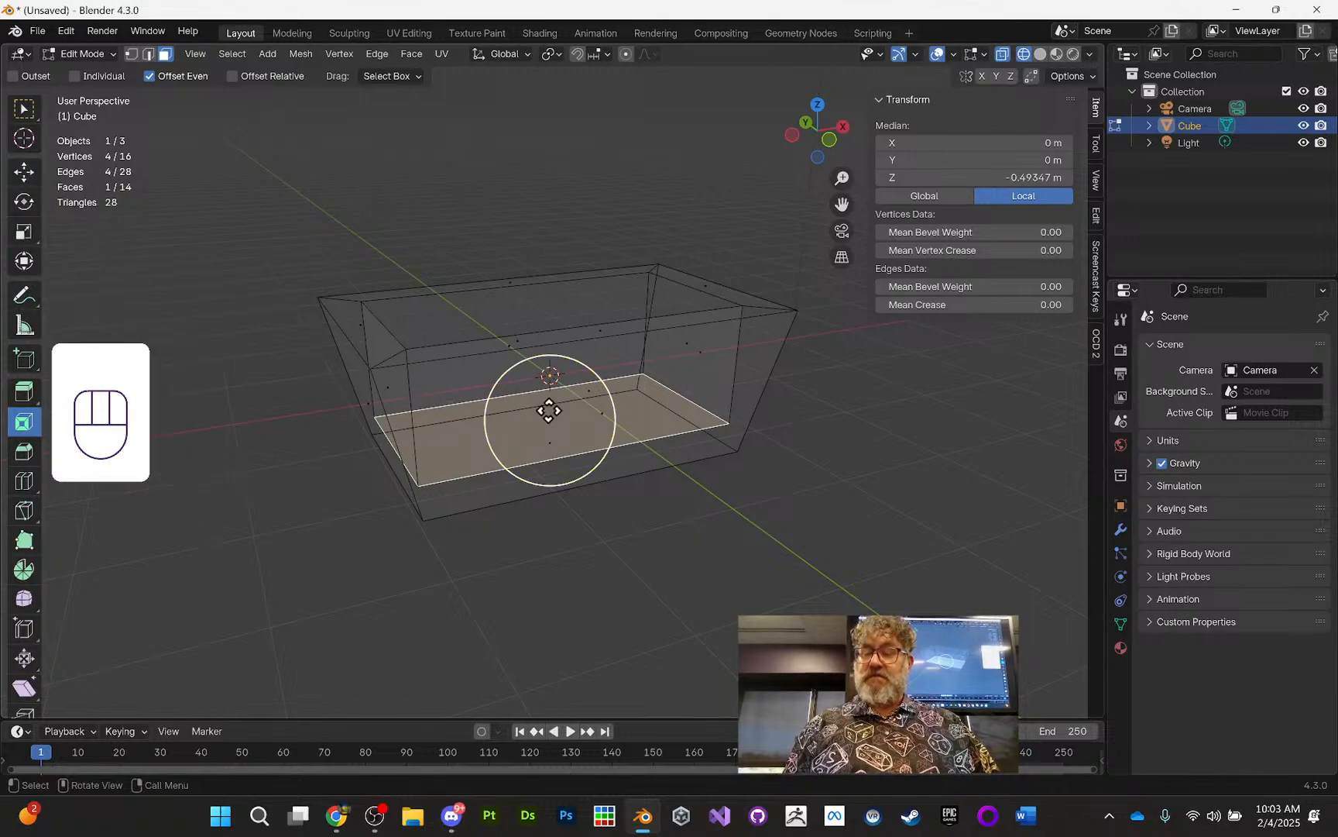
{"action": "key", "text": "s"}
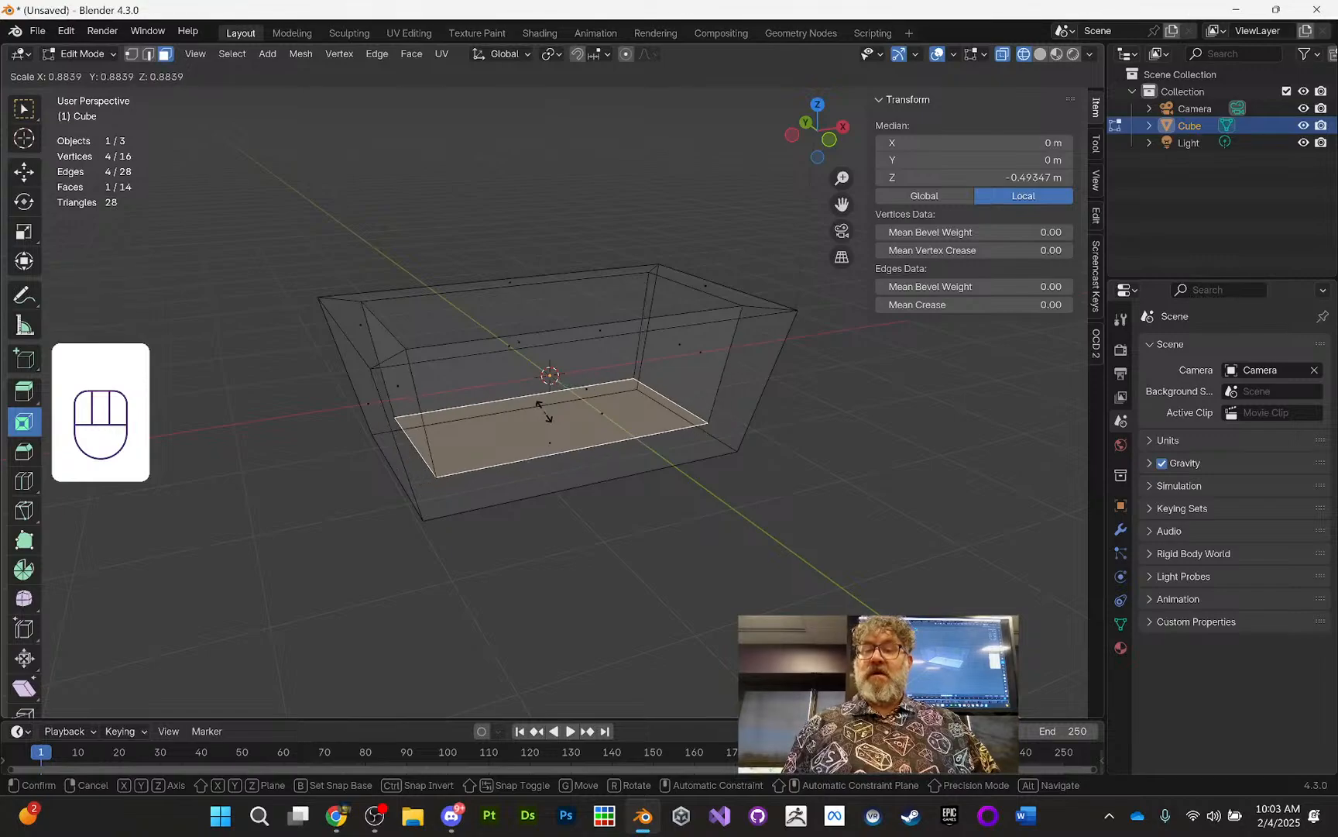
{"action": "left_click", "coordinate": [545, 411]}
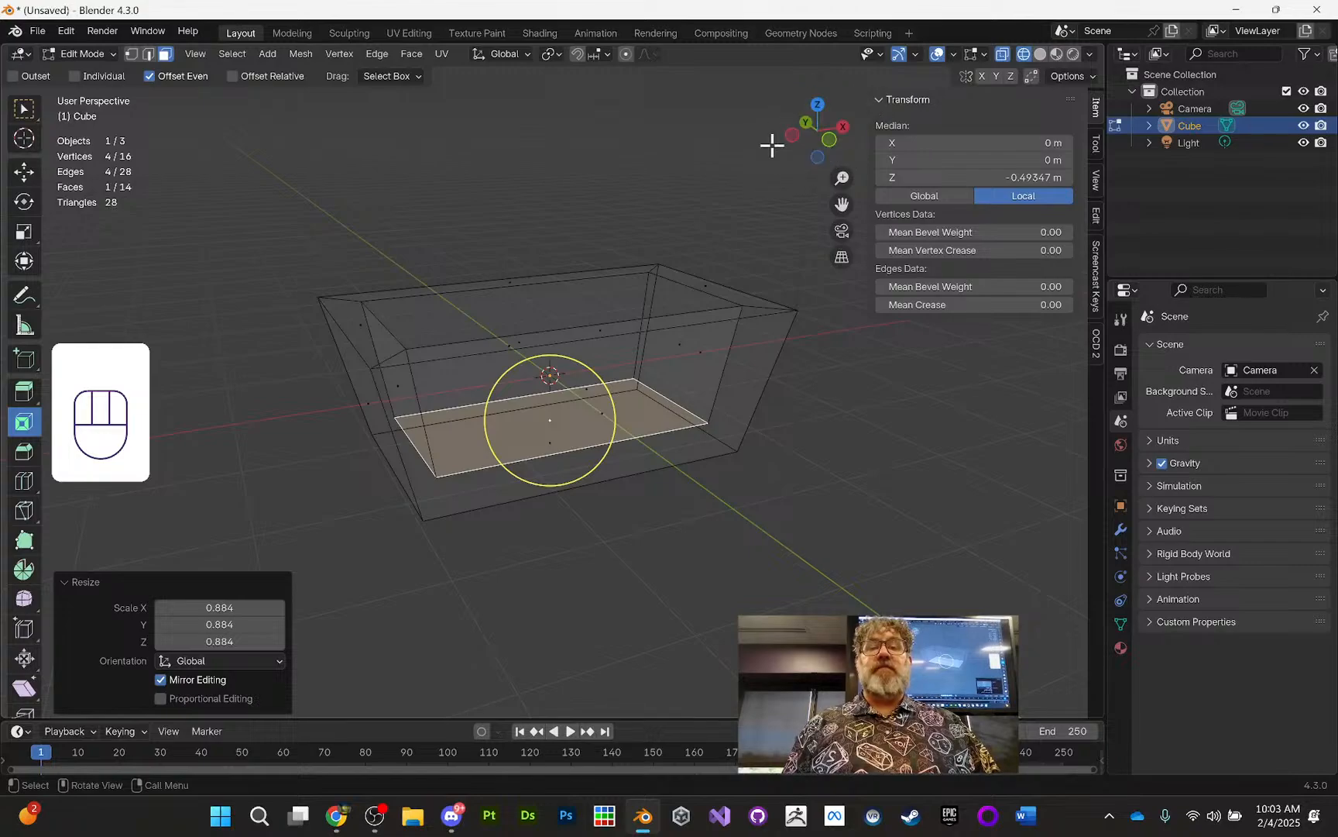
Step: From the right and back orthographic views, scale the cavity floor down by about 0.963 to follow the outer walls' slope
{"action": "left_click", "coordinate": [840, 125]}
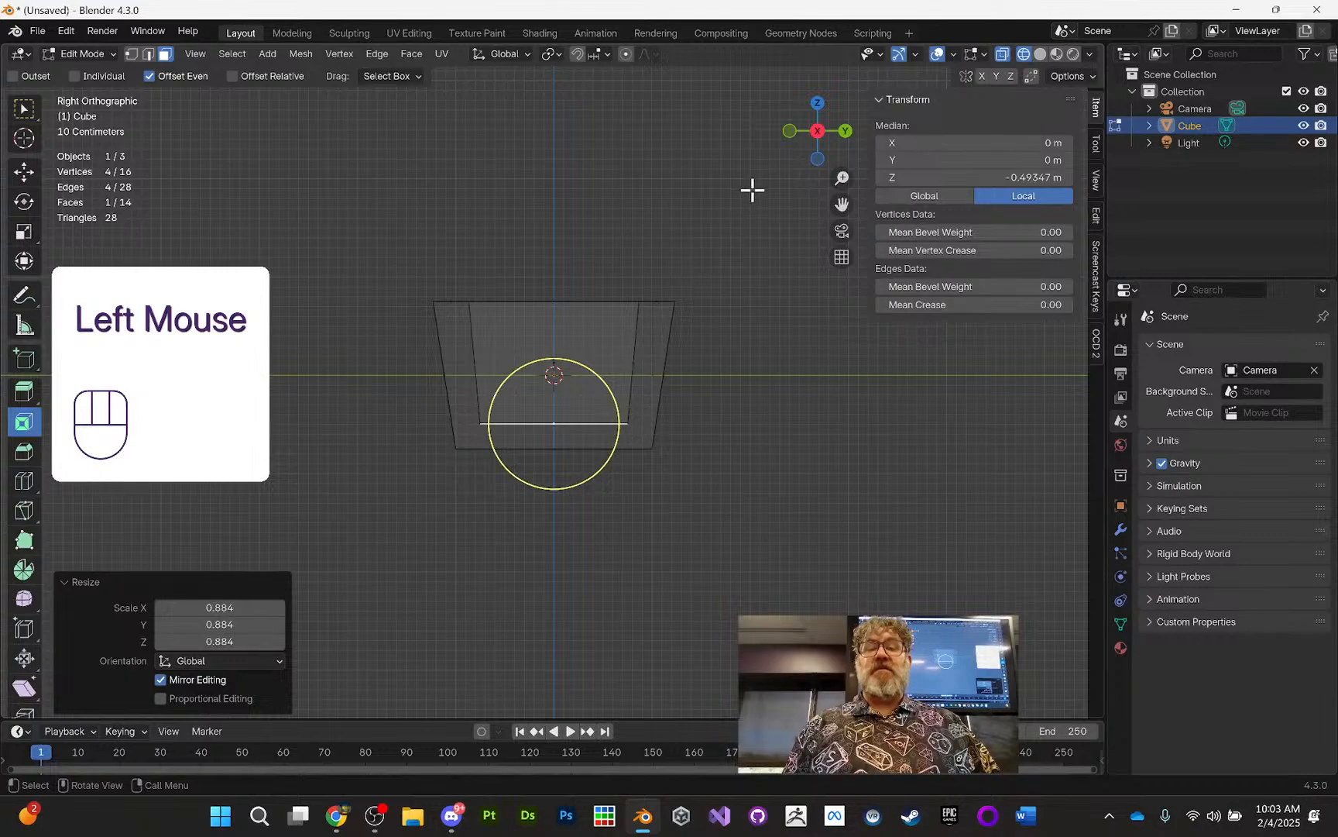
{"action": "left_click", "coordinate": [843, 130]}
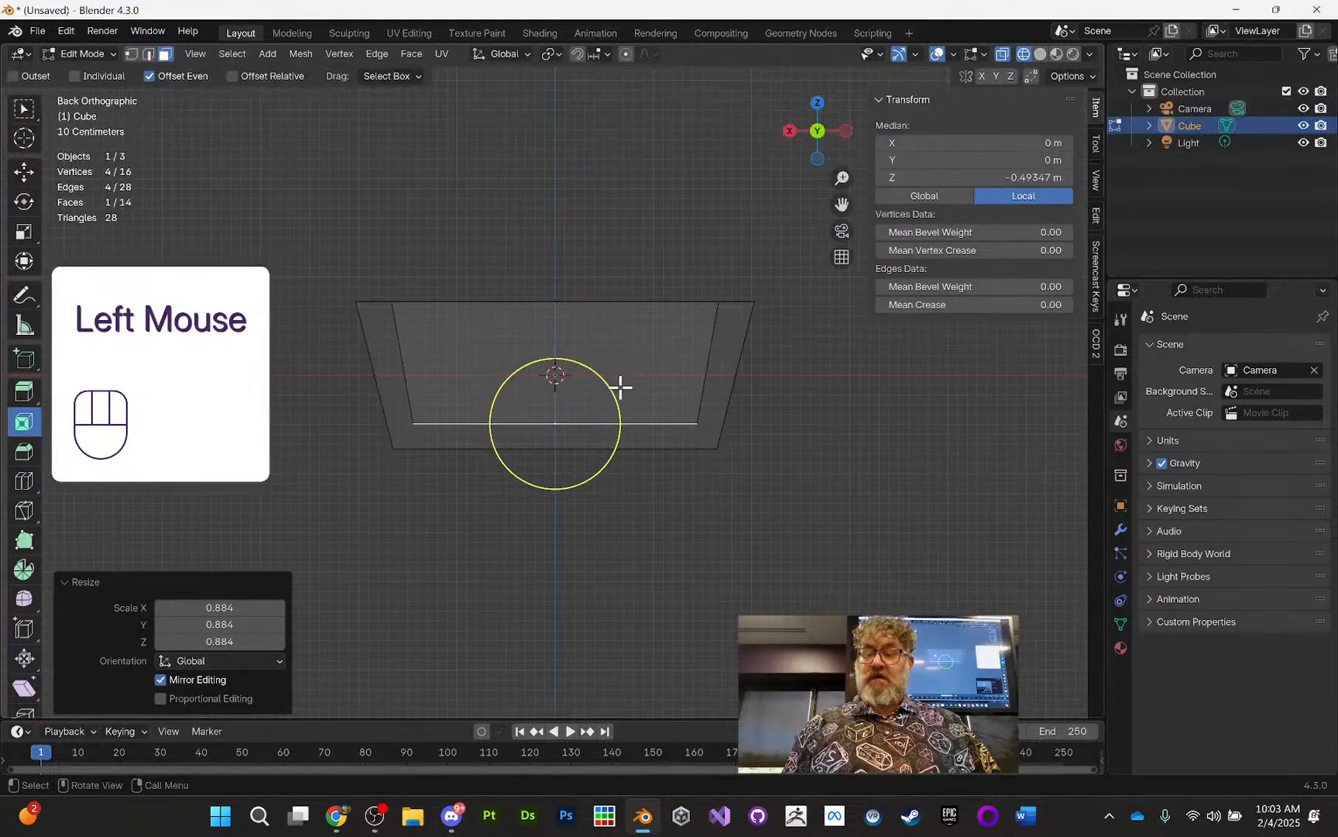
{"action": "key", "text": "s"}
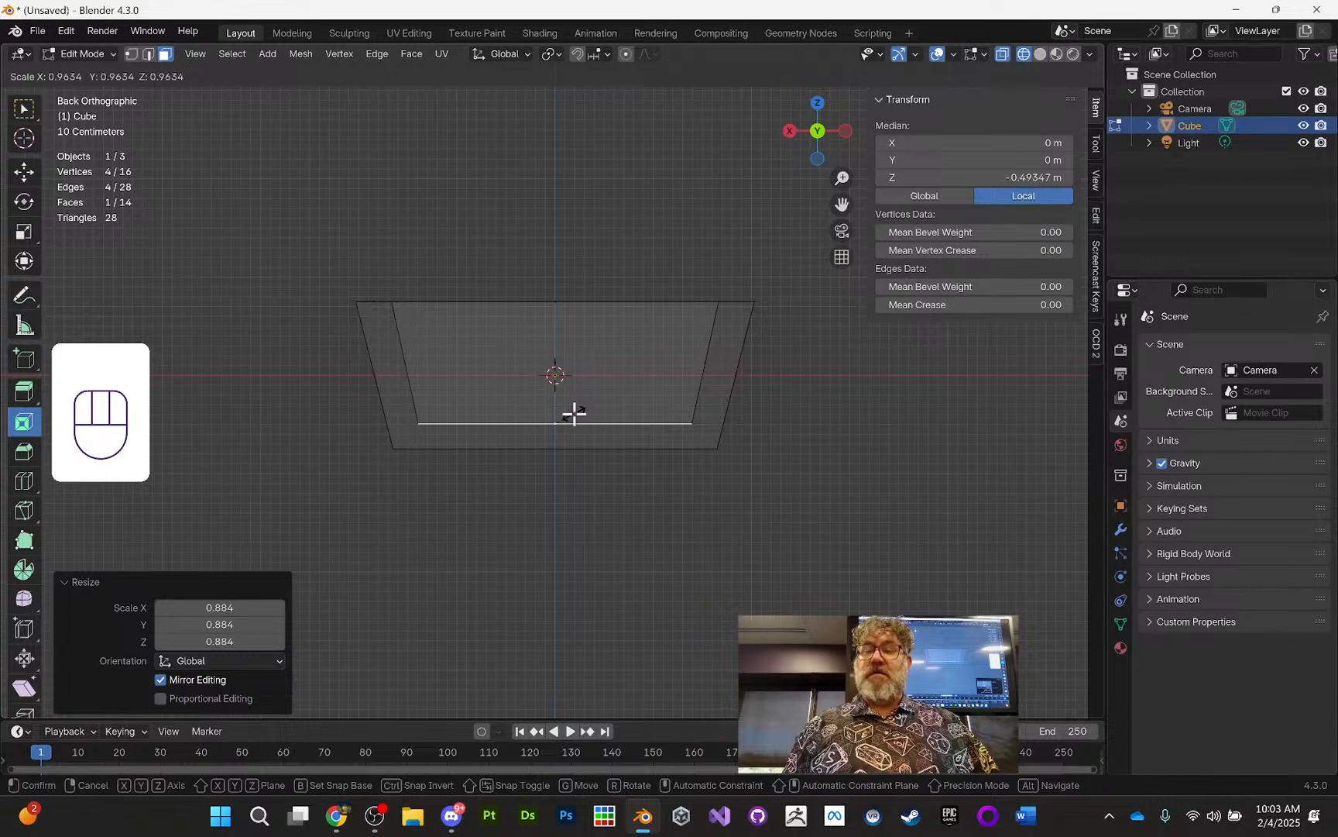
{"action": "left_click", "coordinate": [574, 415]}
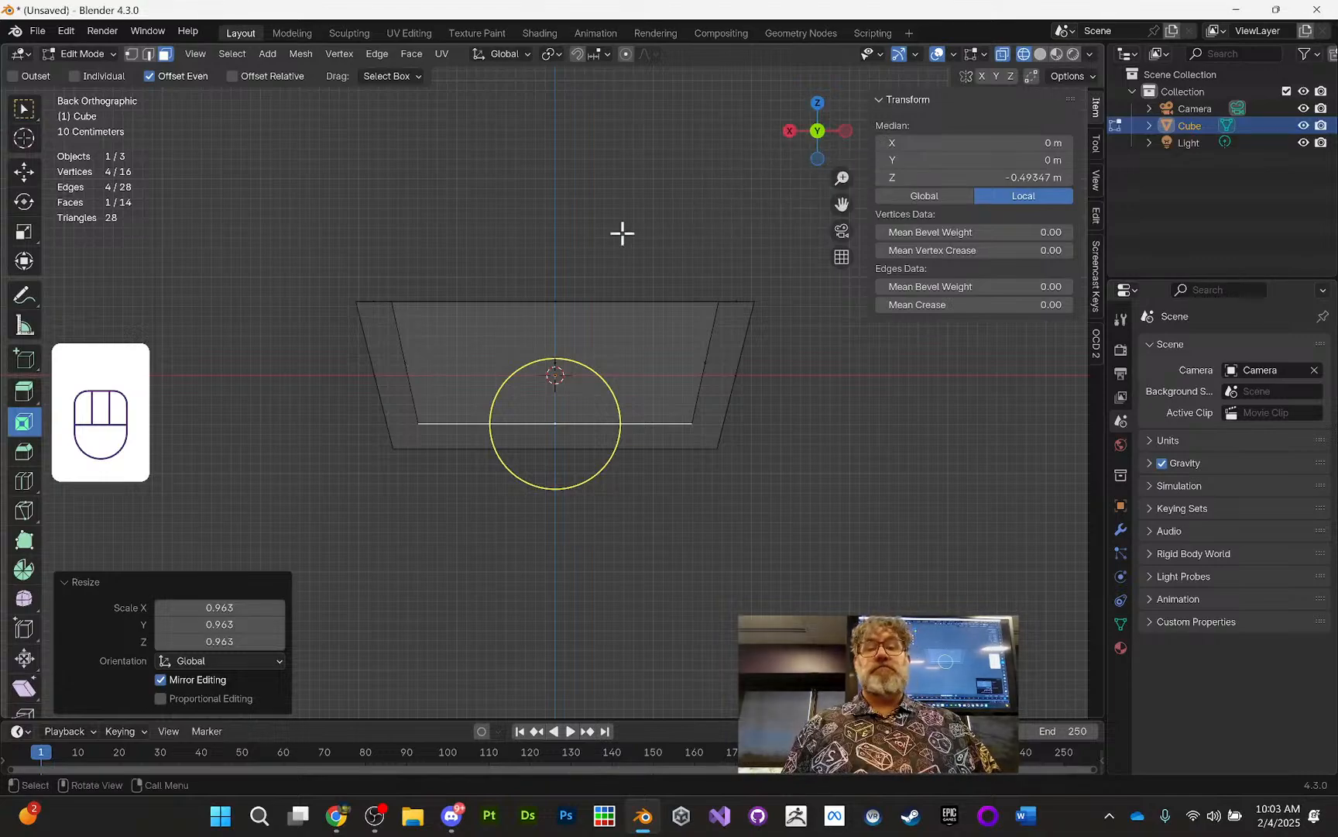
Step: Return to a perspective view of the hollowed box with solid shading
{"action": "middle_click_drag", "start_coordinate": [622, 232], "coordinate": [693, 242]}
{"action": "left_click", "coordinate": [1042, 53]}
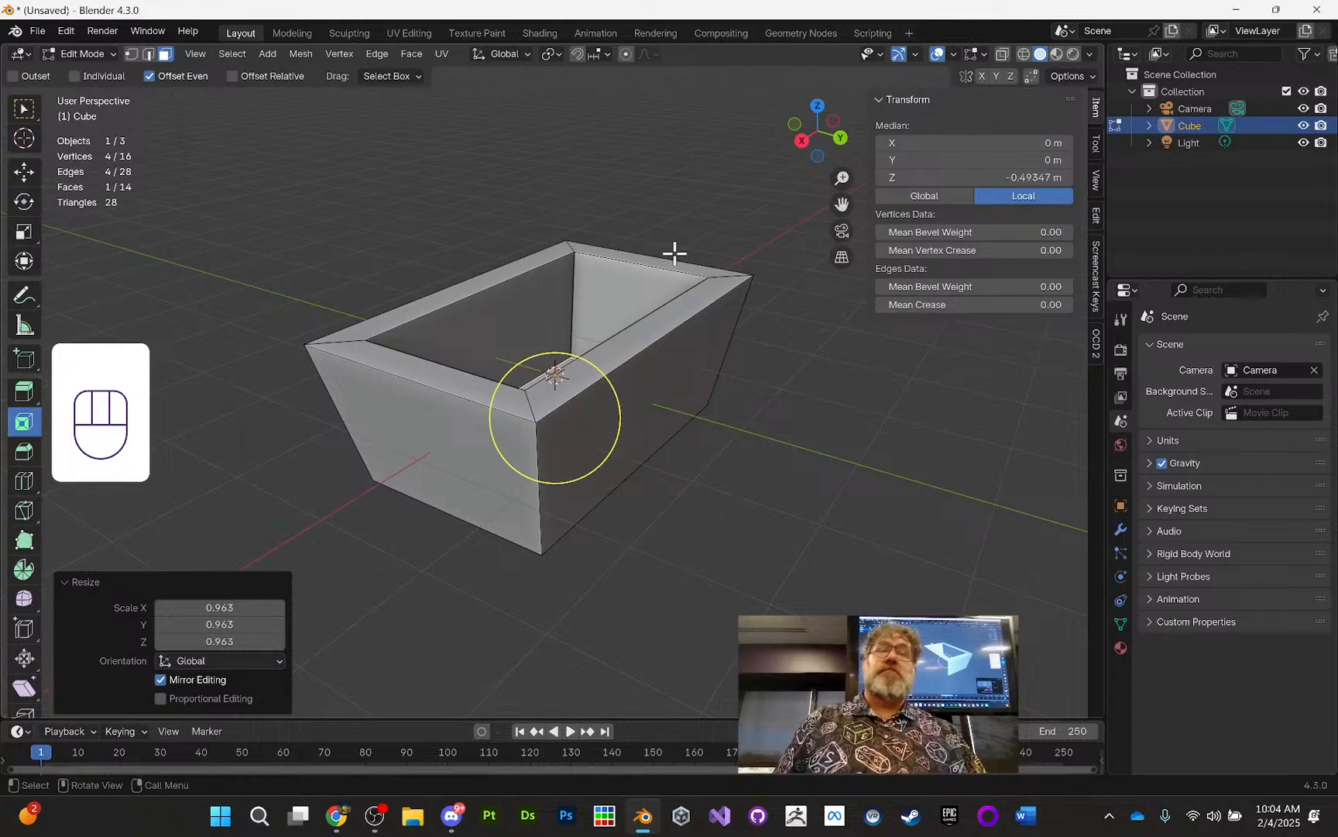
{"action": "middle_click_drag", "start_coordinate": [550, 323], "coordinate": [587, 309]}
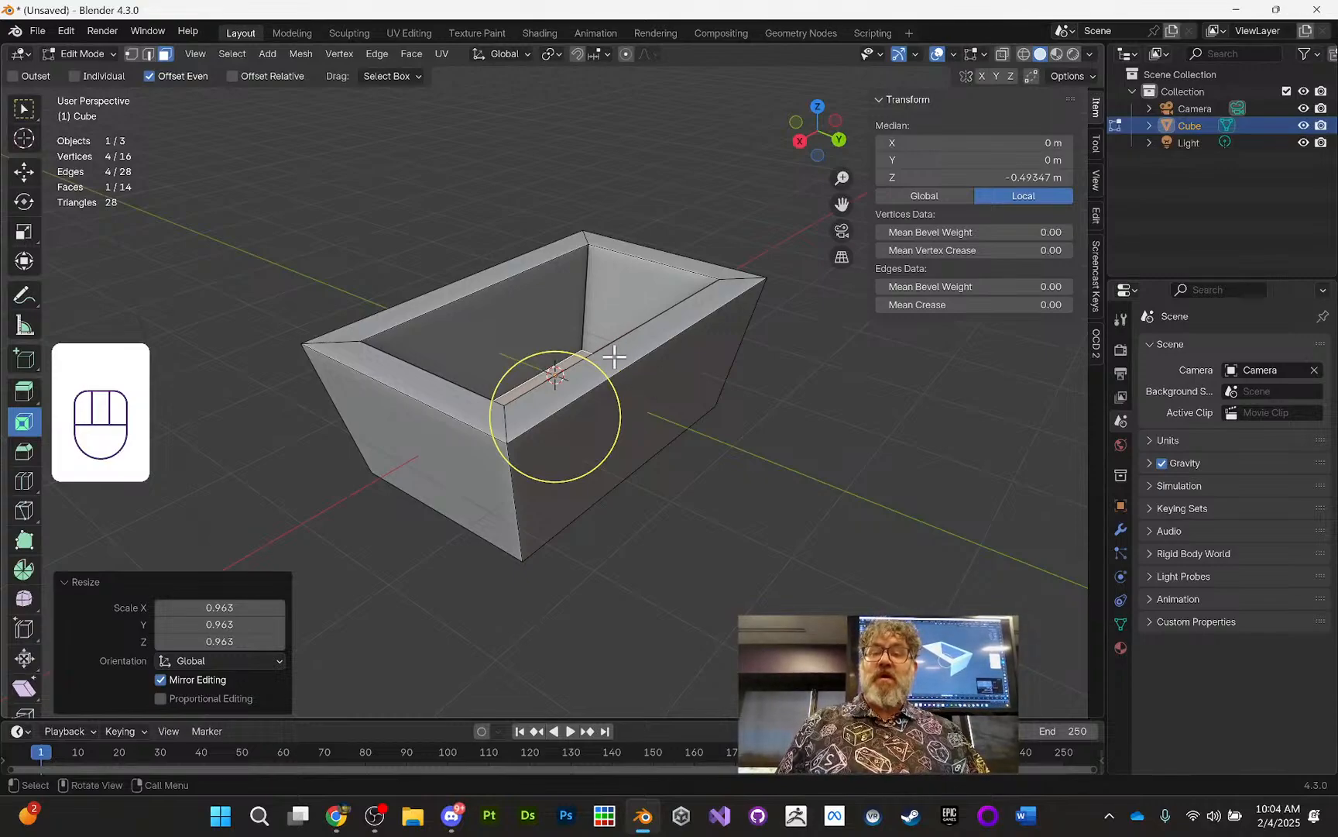
Step: Start saving the unsaved scene and browse to the 220-2025 folder inside Documents\Blender
{"action": "middle_click_drag", "start_coordinate": [631, 320], "coordinate": [750, 346]}
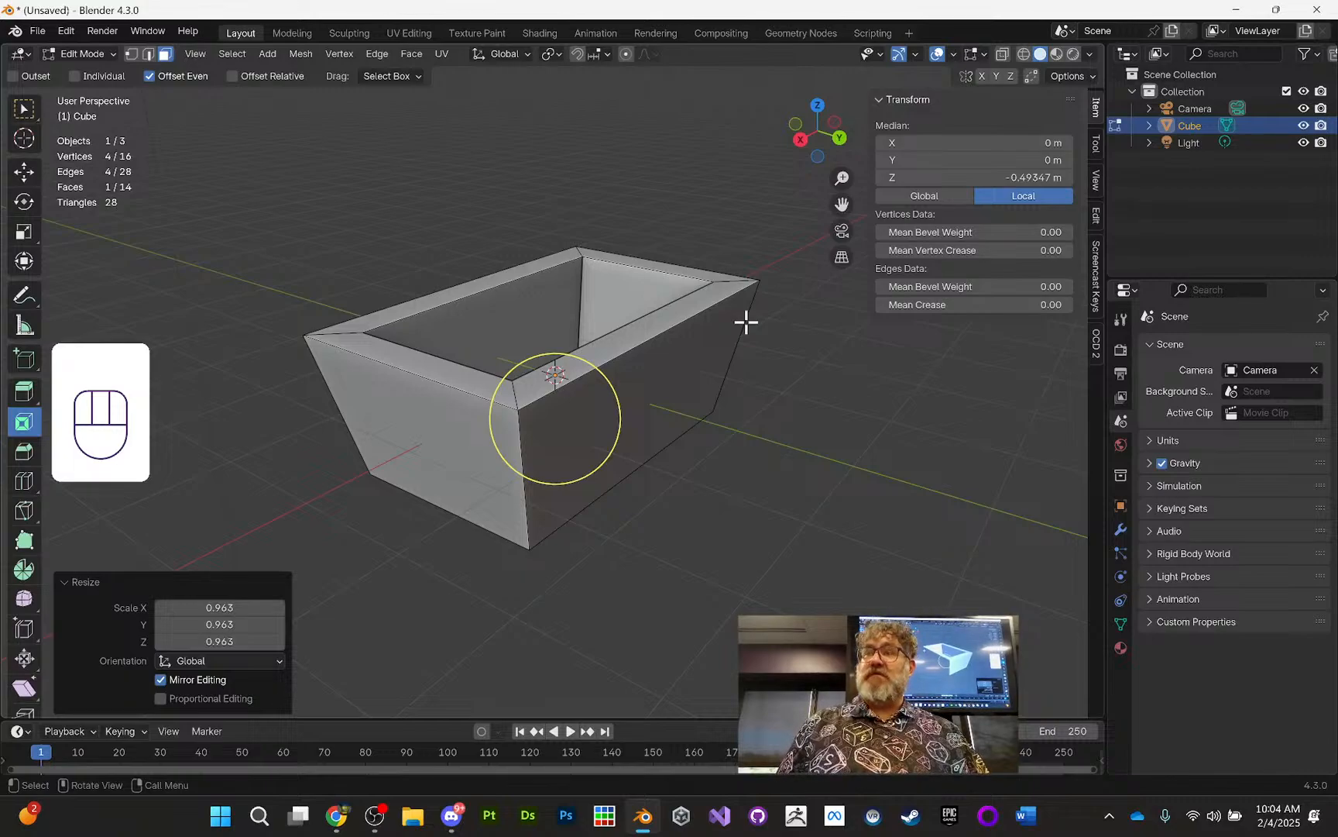
{"action": "key", "text": "ctrl+s"}
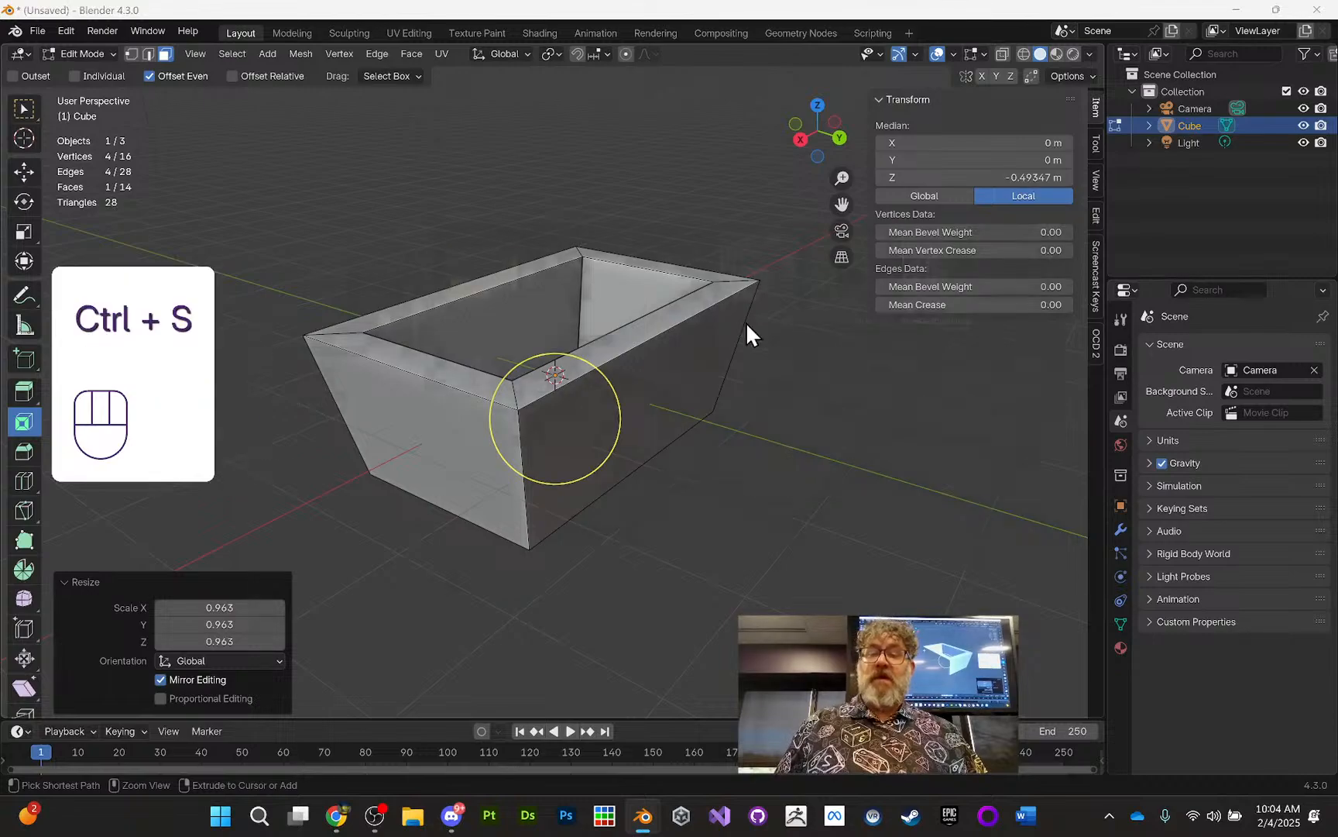
{"action": "left_click", "coordinate": [1079, 617]}
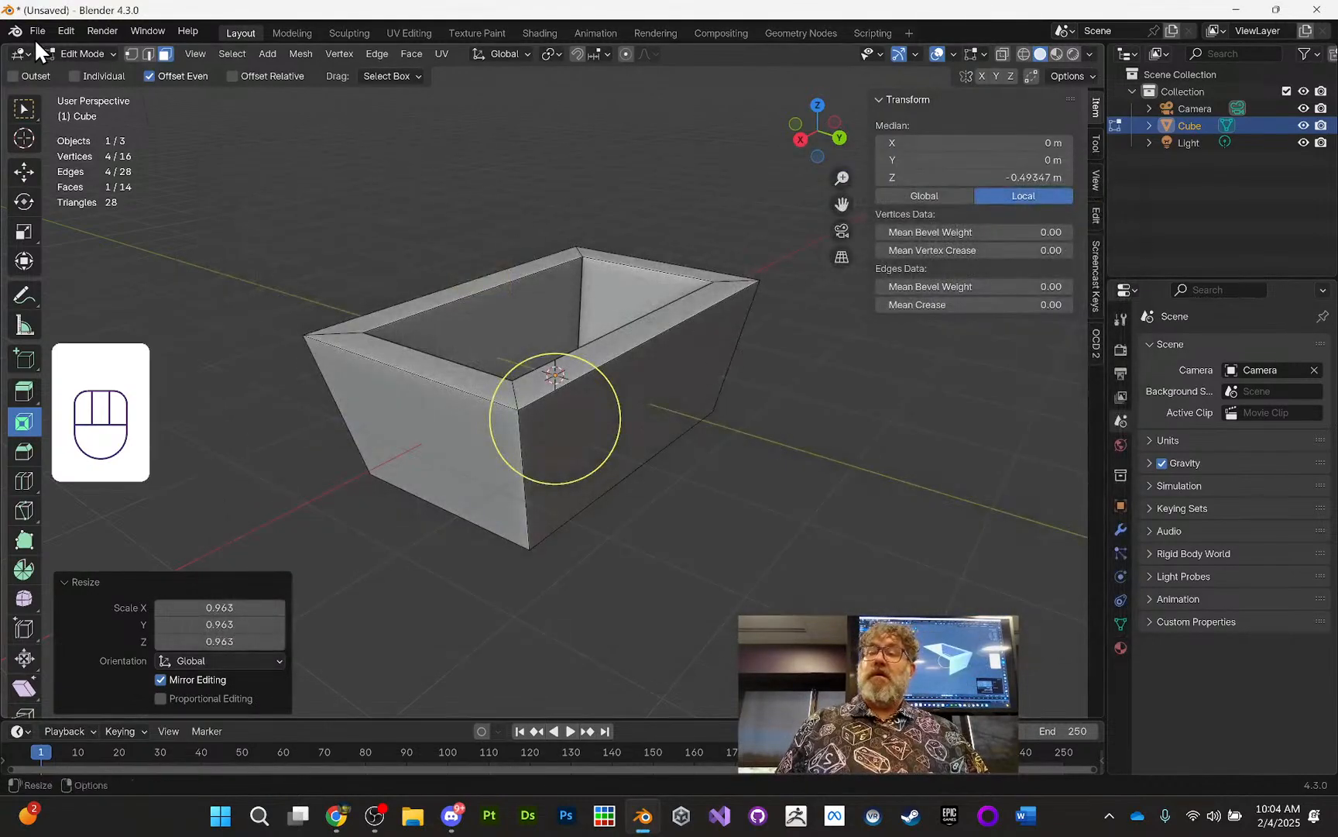
{"action": "left_click", "coordinate": [36, 31]}
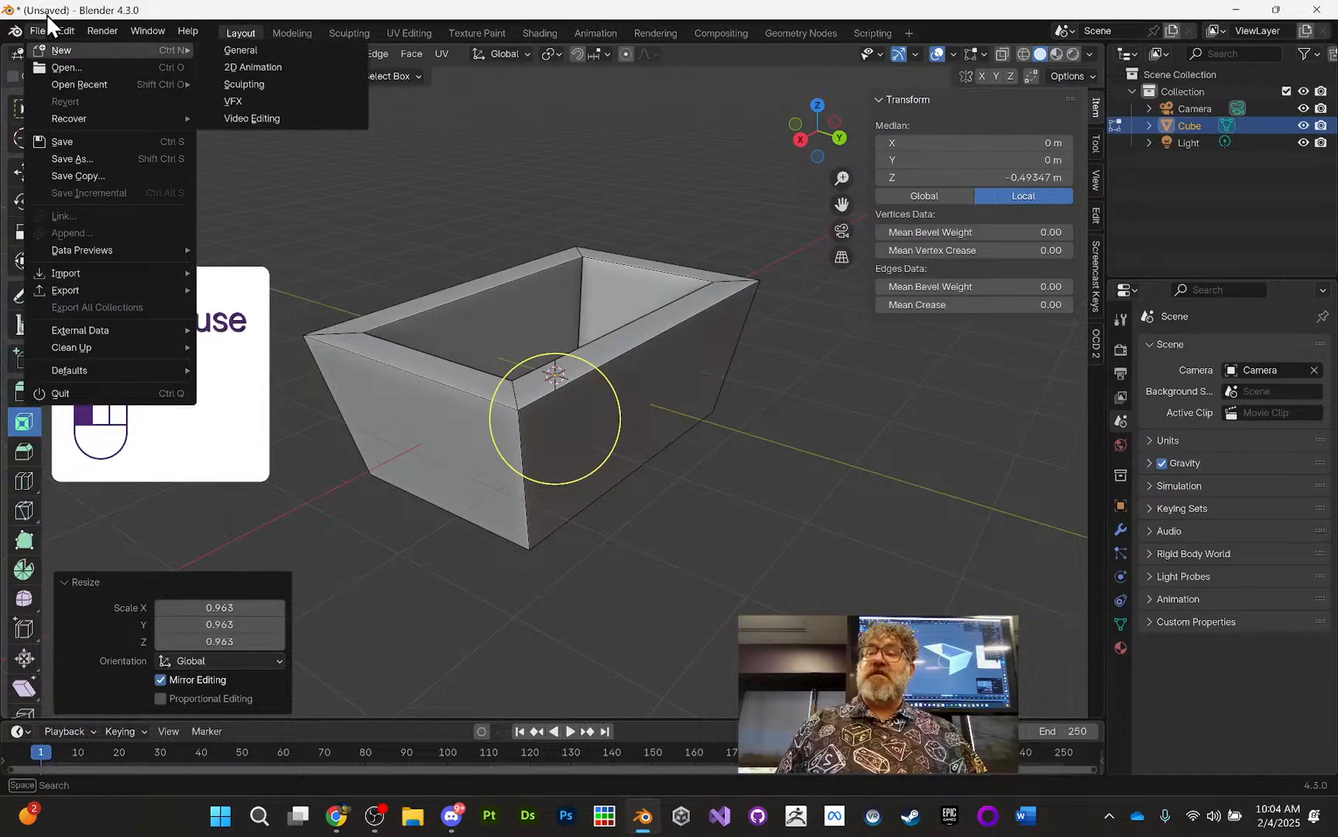
{"action": "left_click", "coordinate": [96, 142]}
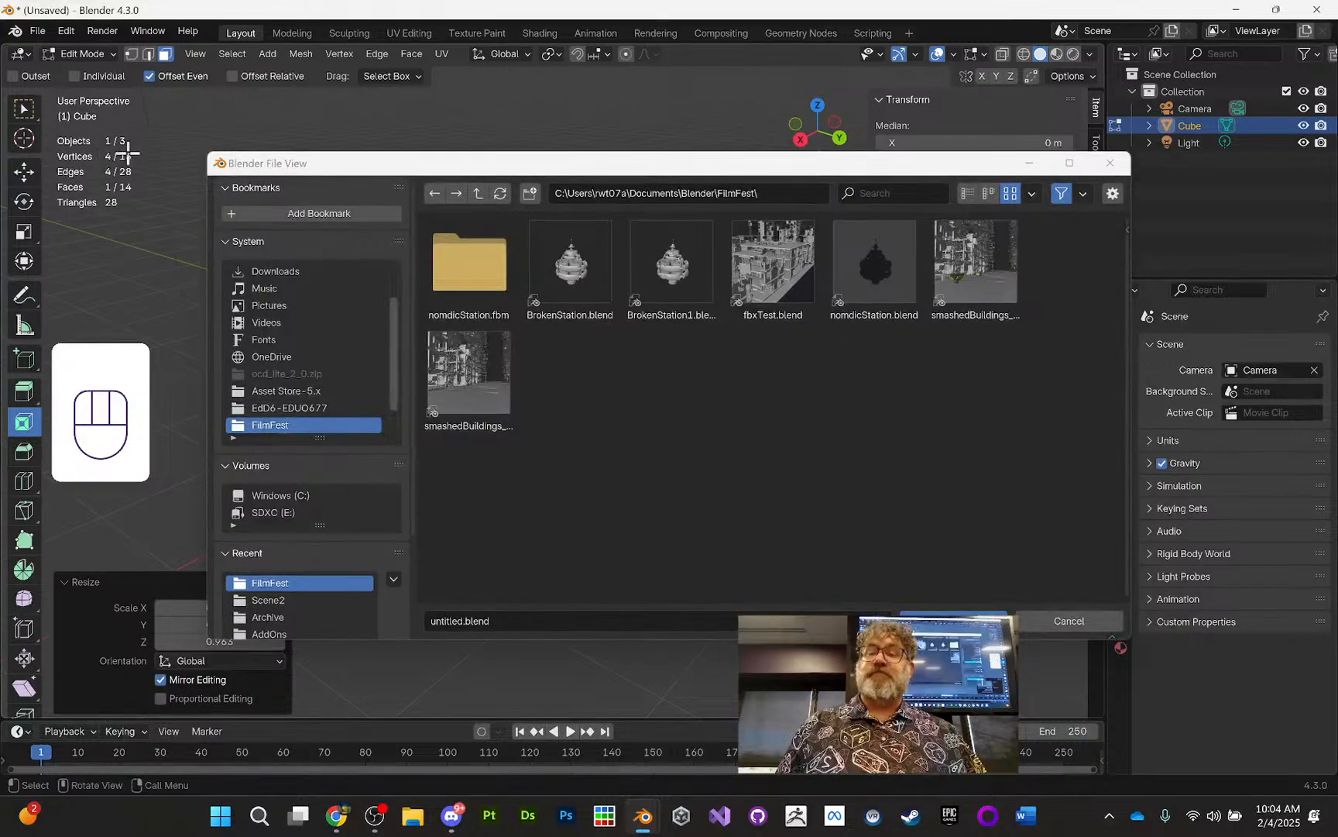
{"action": "left_click", "coordinate": [481, 199]}
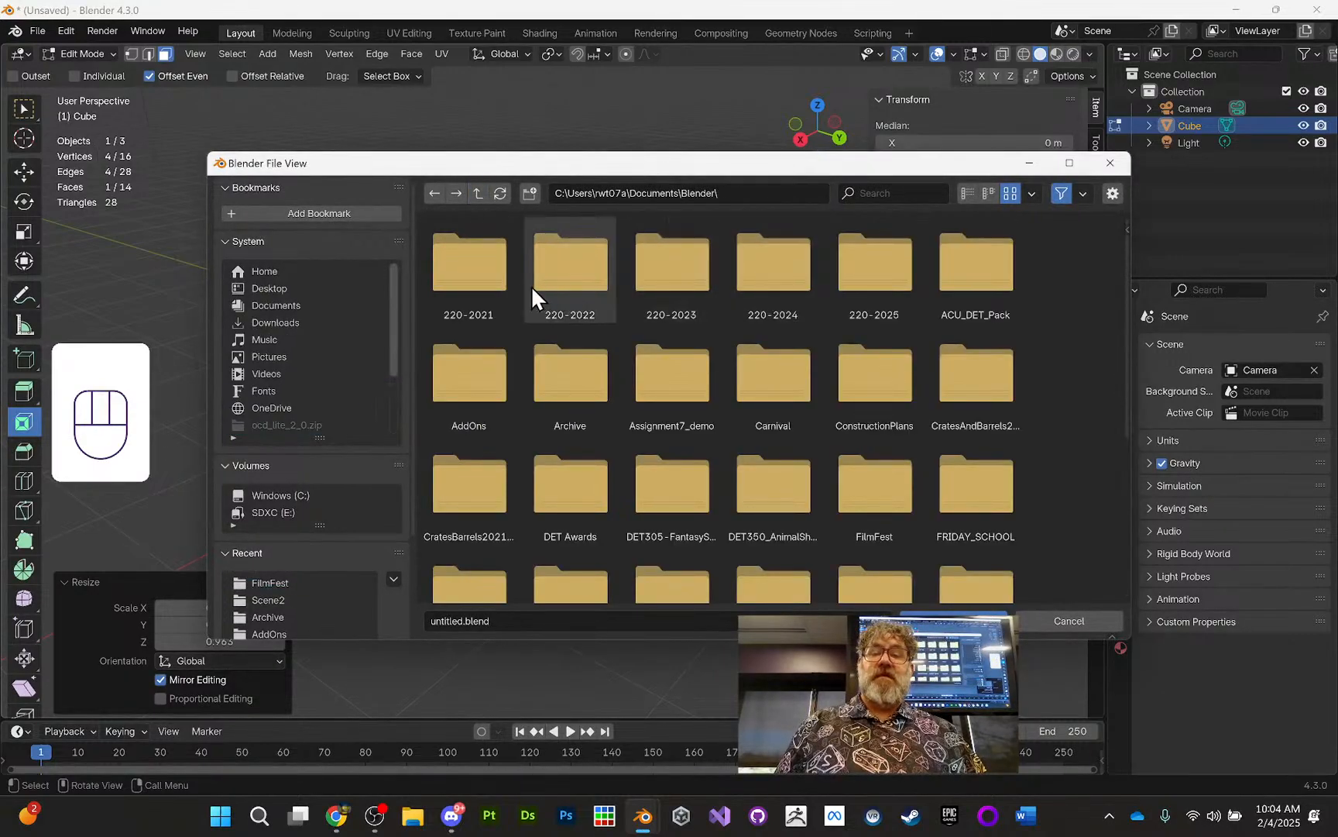
{"action": "double_click", "coordinate": [857, 274]}
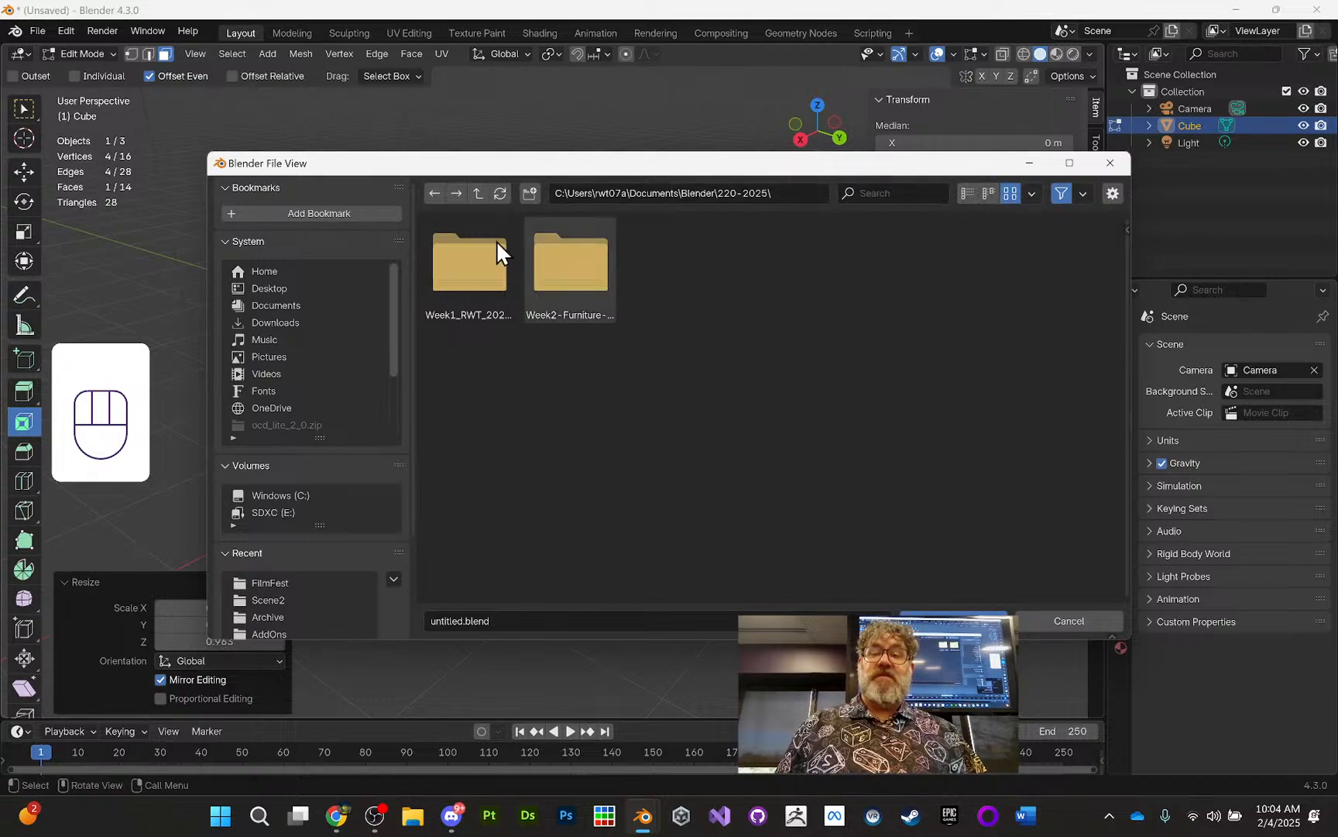
Step: Create a project folder named Week4_Treasure_RWT inside 220-2025 and open it
{"action": "left_click", "coordinate": [531, 191]}
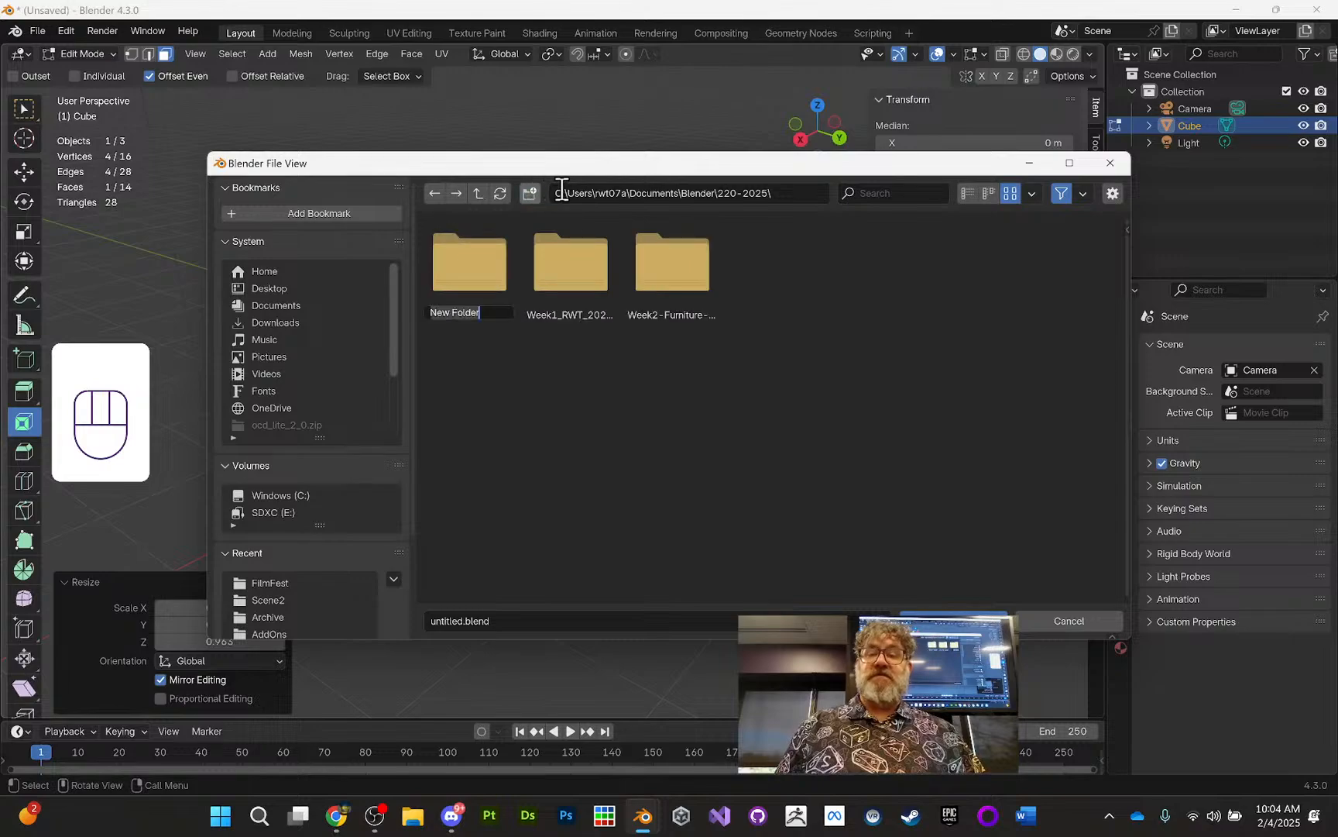
{"action": "type", "text": "Week4_Treasur"}
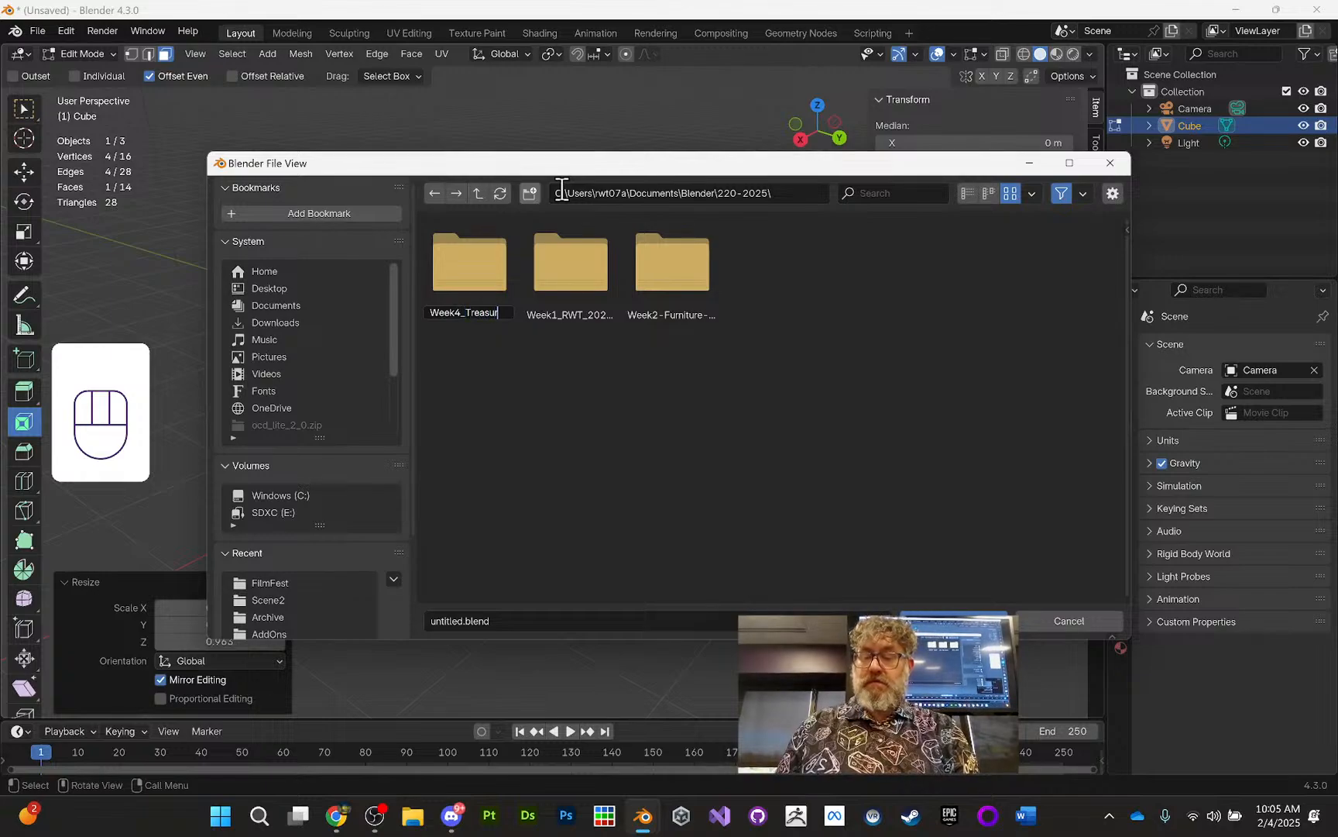
{"action": "type", "text": "e_RWT"}
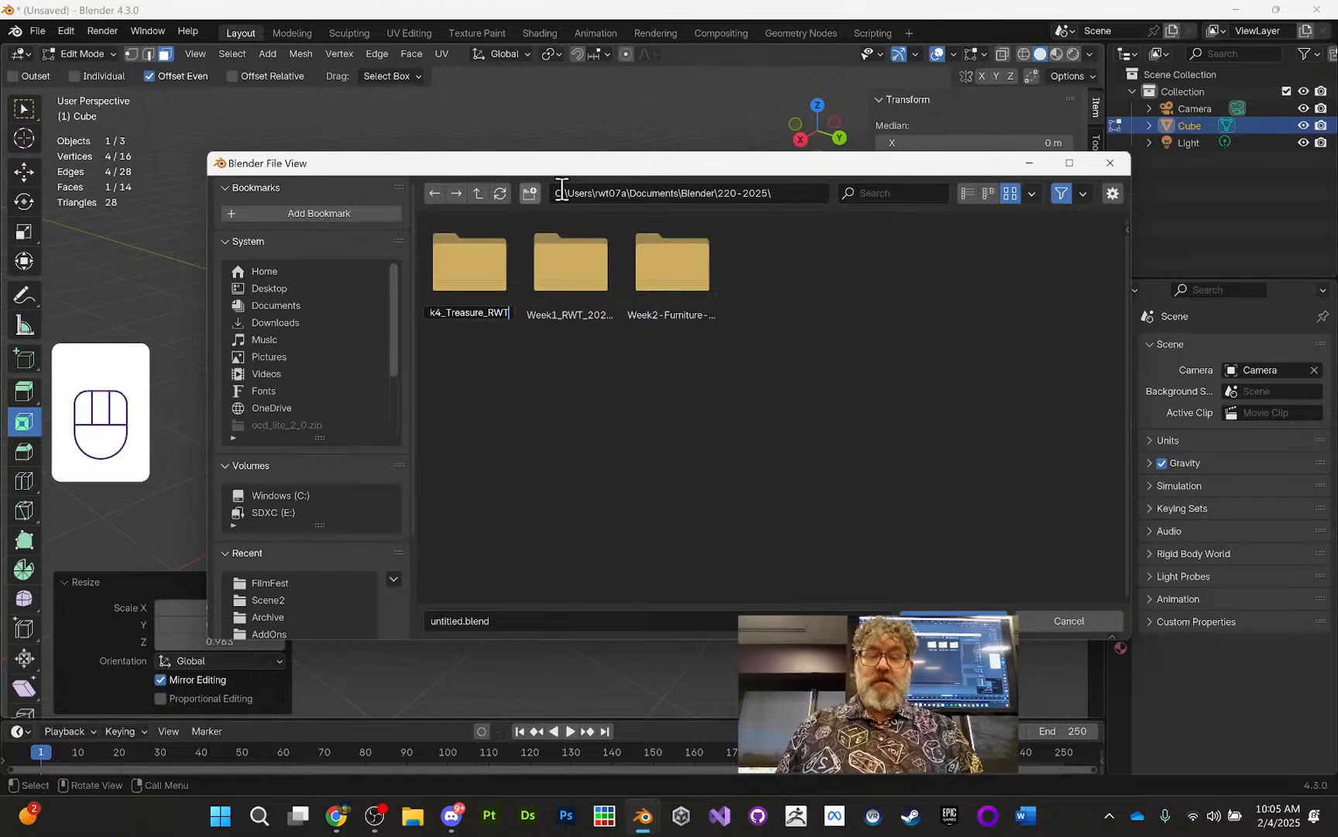
{"action": "key", "text": "Return"}
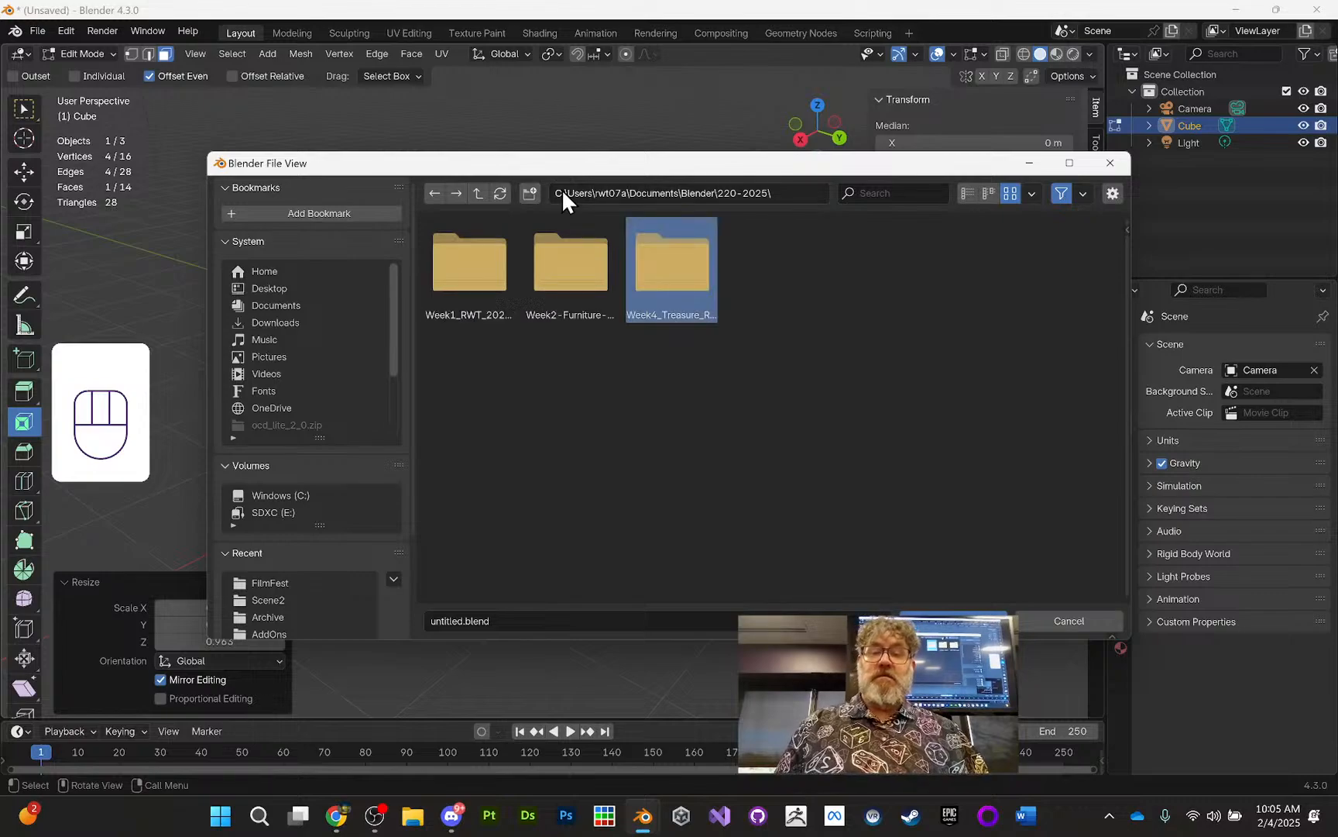
{"action": "double_click", "coordinate": [682, 279]}
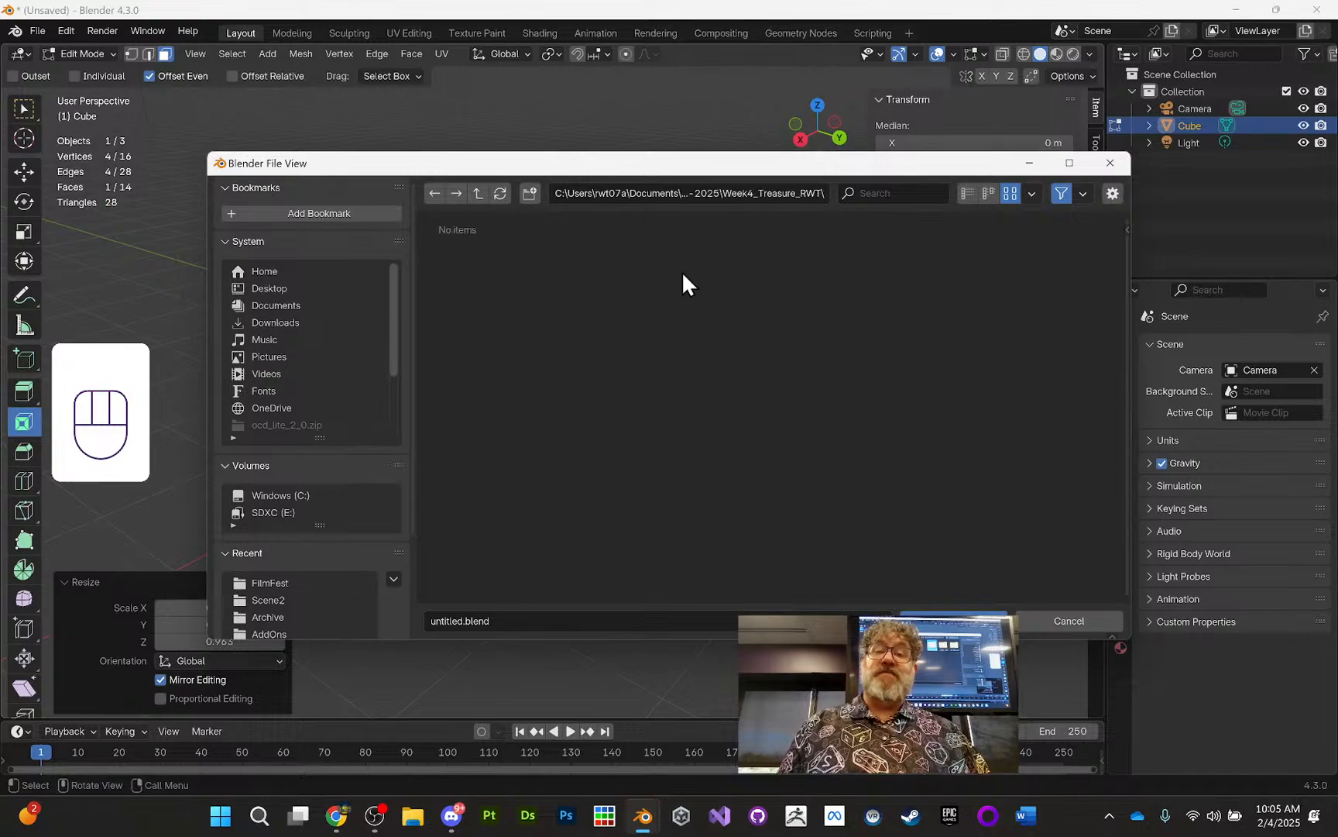
Step: Create two subfolders named Scenes and Textures inside the Week4_Treasure_RWT folder
{"action": "left_click", "coordinate": [529, 193]}
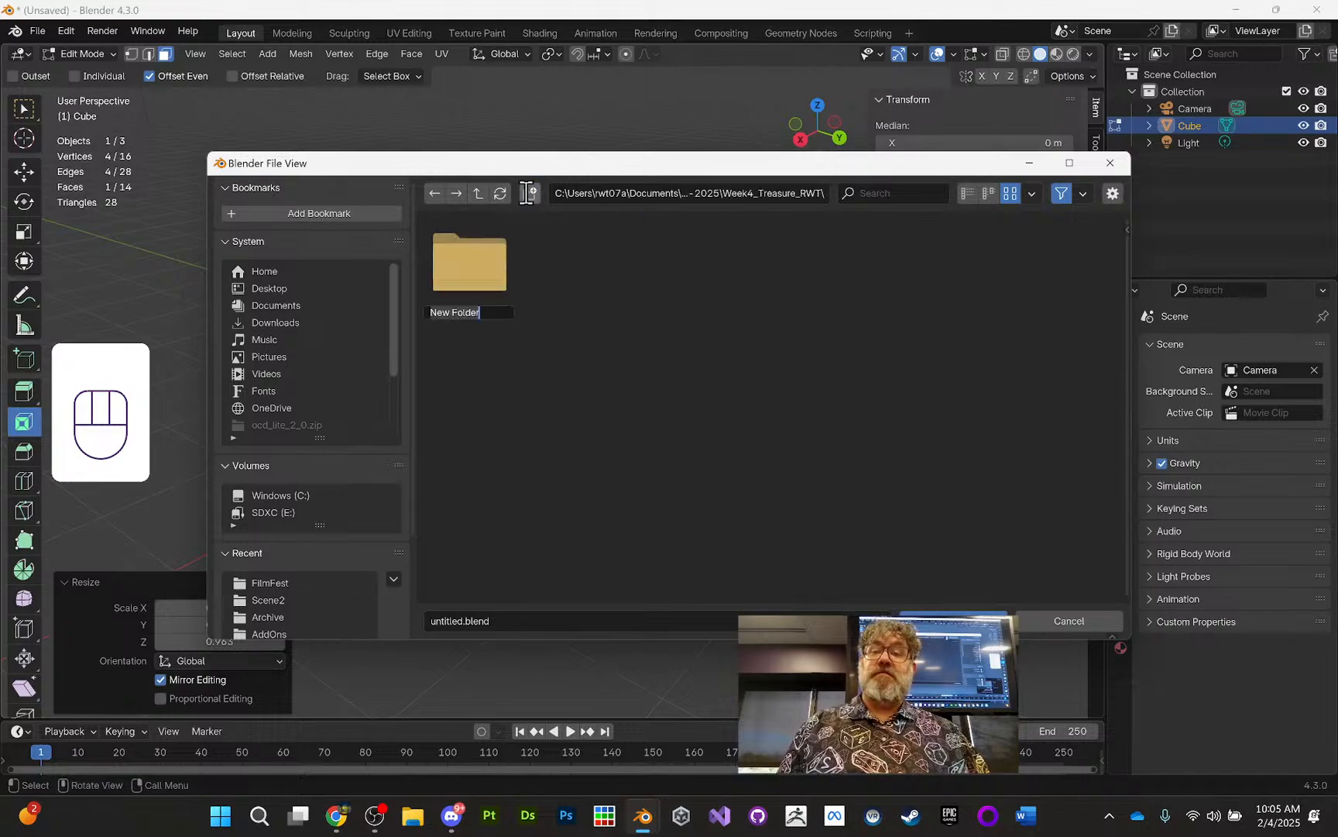
{"action": "type", "text": "Sc"}
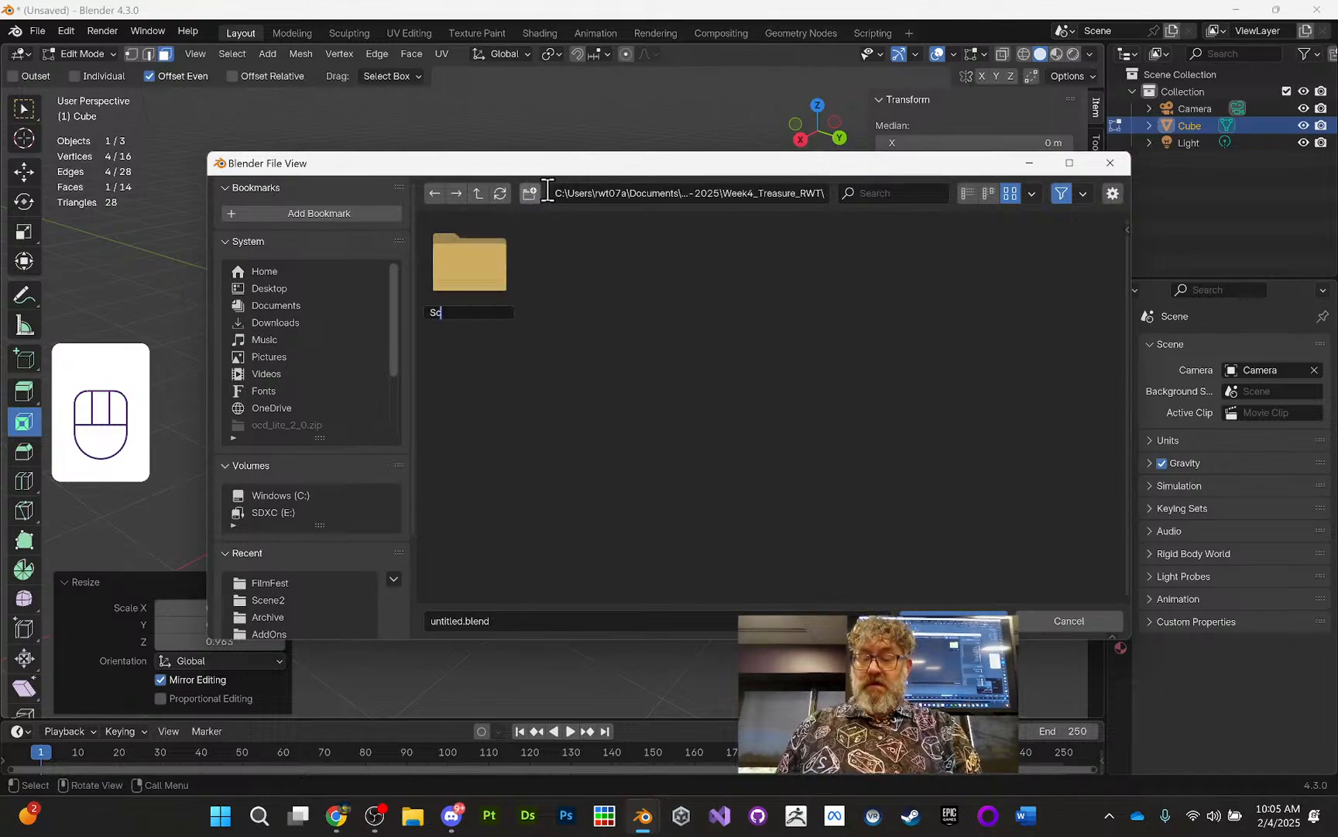
{"action": "type", "text": "enes"}
{"action": "key", "text": "Return"}
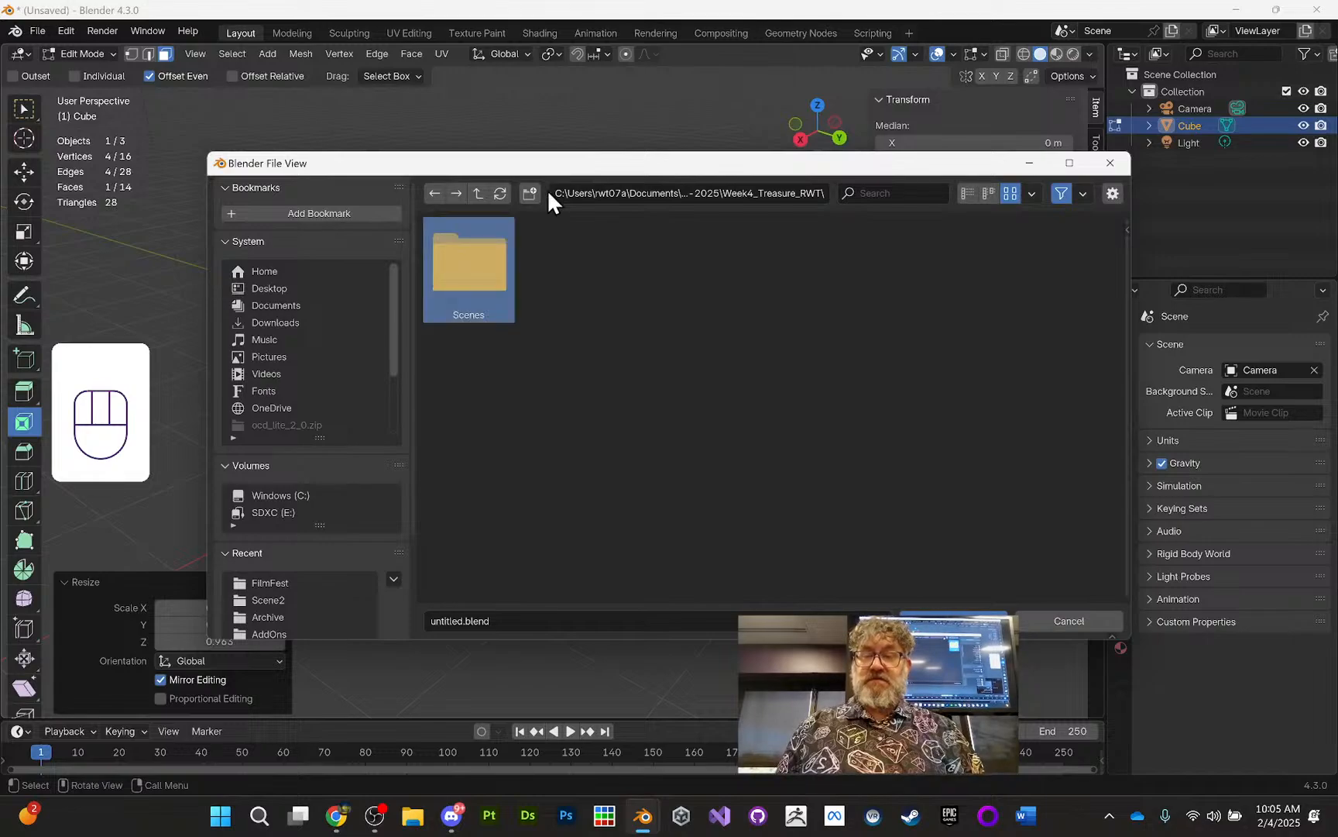
{"action": "left_click", "coordinate": [534, 192]}
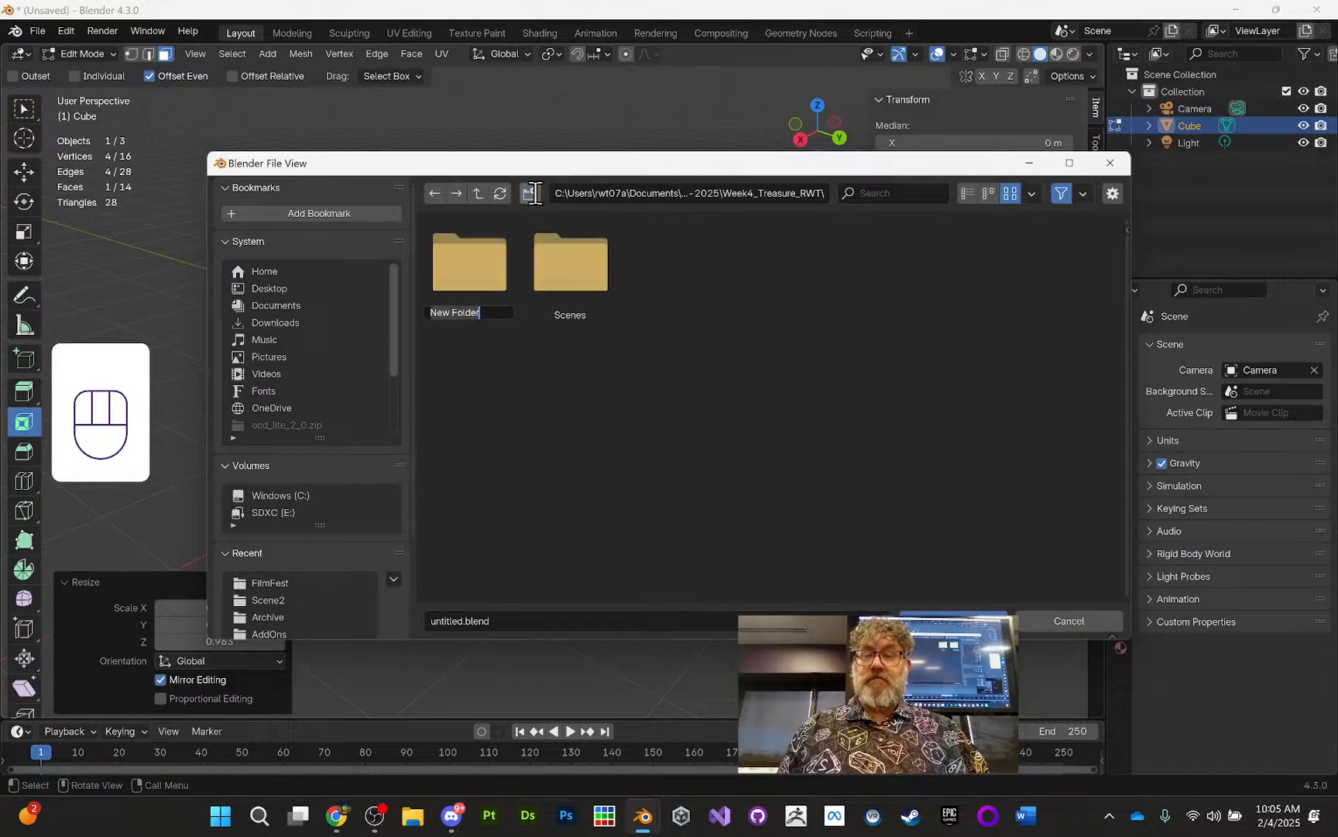
{"action": "type", "text": "Textures"}
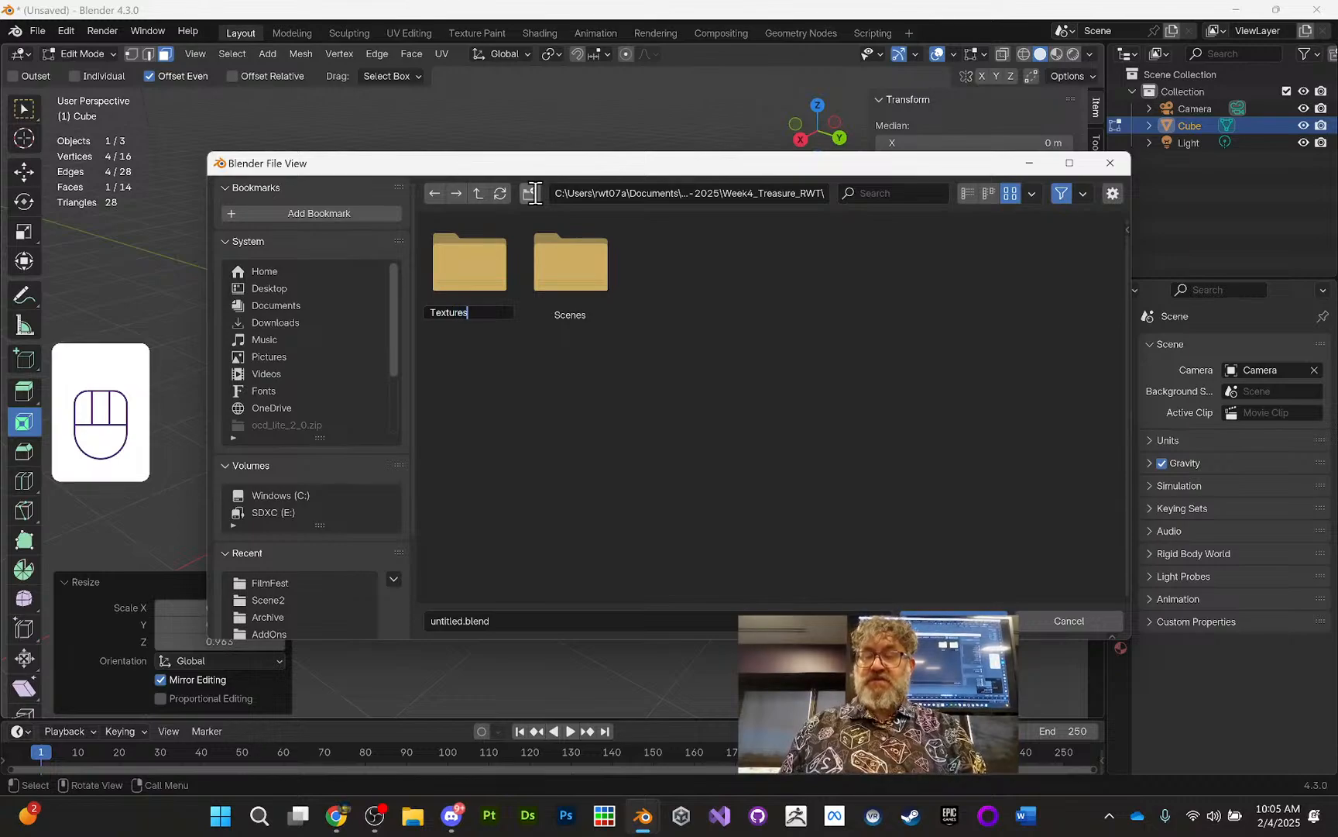
{"action": "key", "text": "Return"}
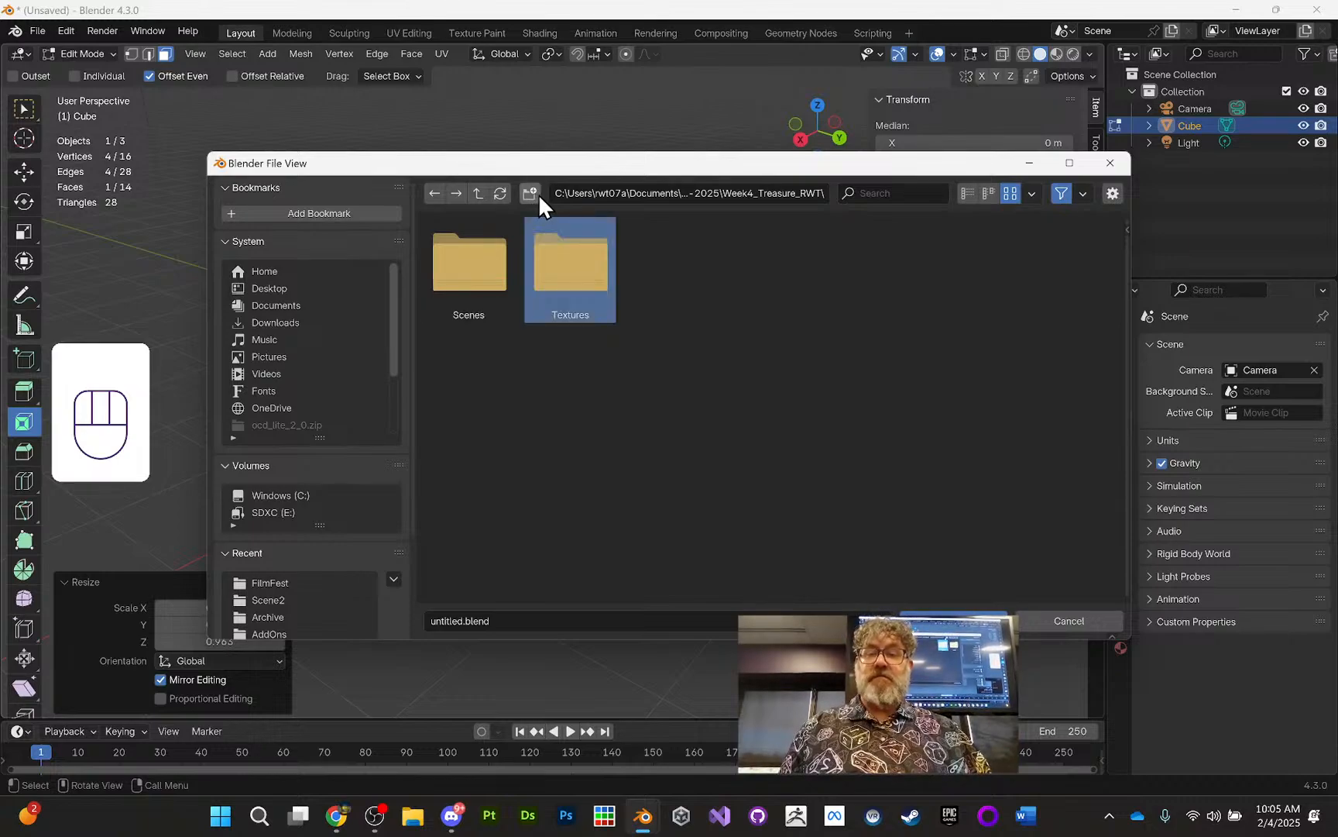
Step: Add two more subfolders named Renders and Exports to the Week4_Treasure_RWT folder
{"action": "left_click", "coordinate": [531, 195]}
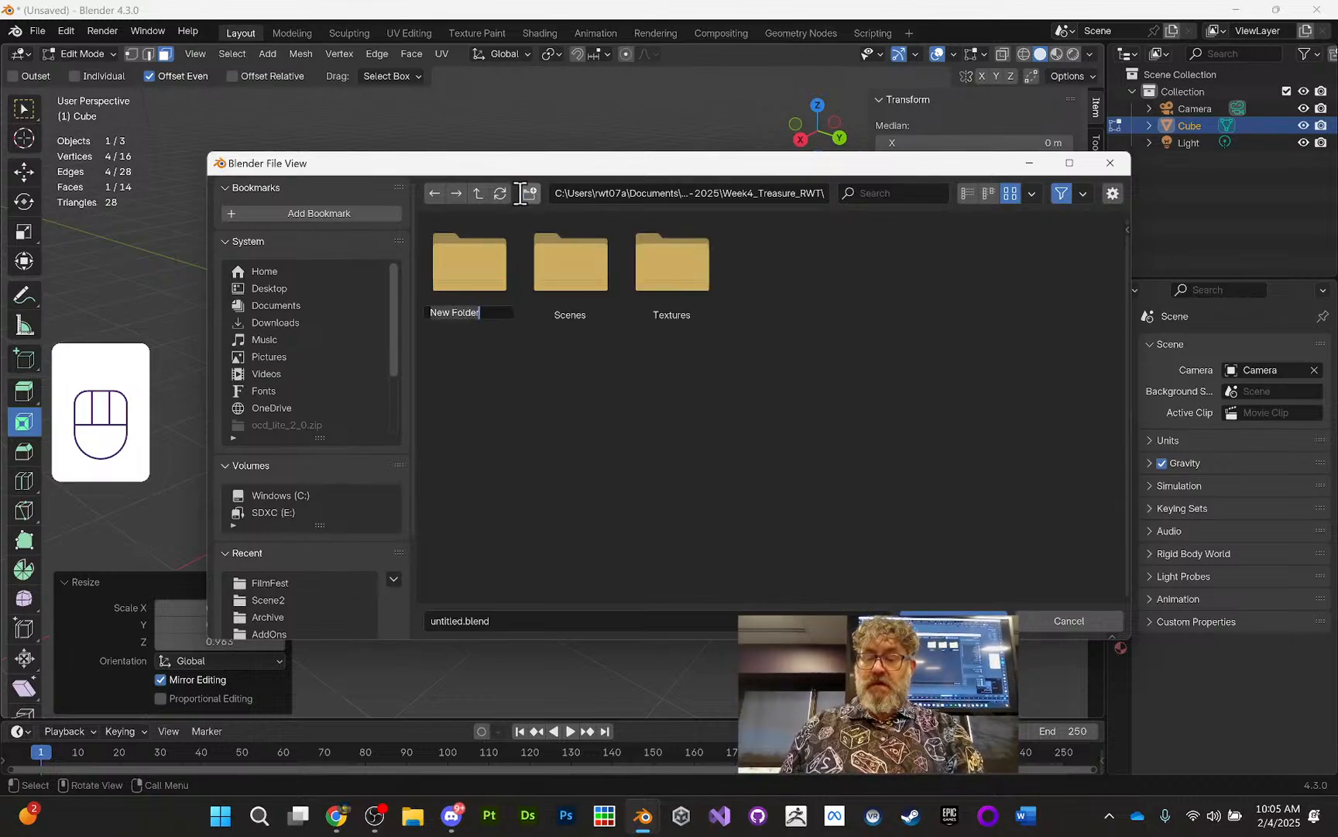
{"action": "type", "text": "Renders"}
{"action": "key", "text": "Return"}
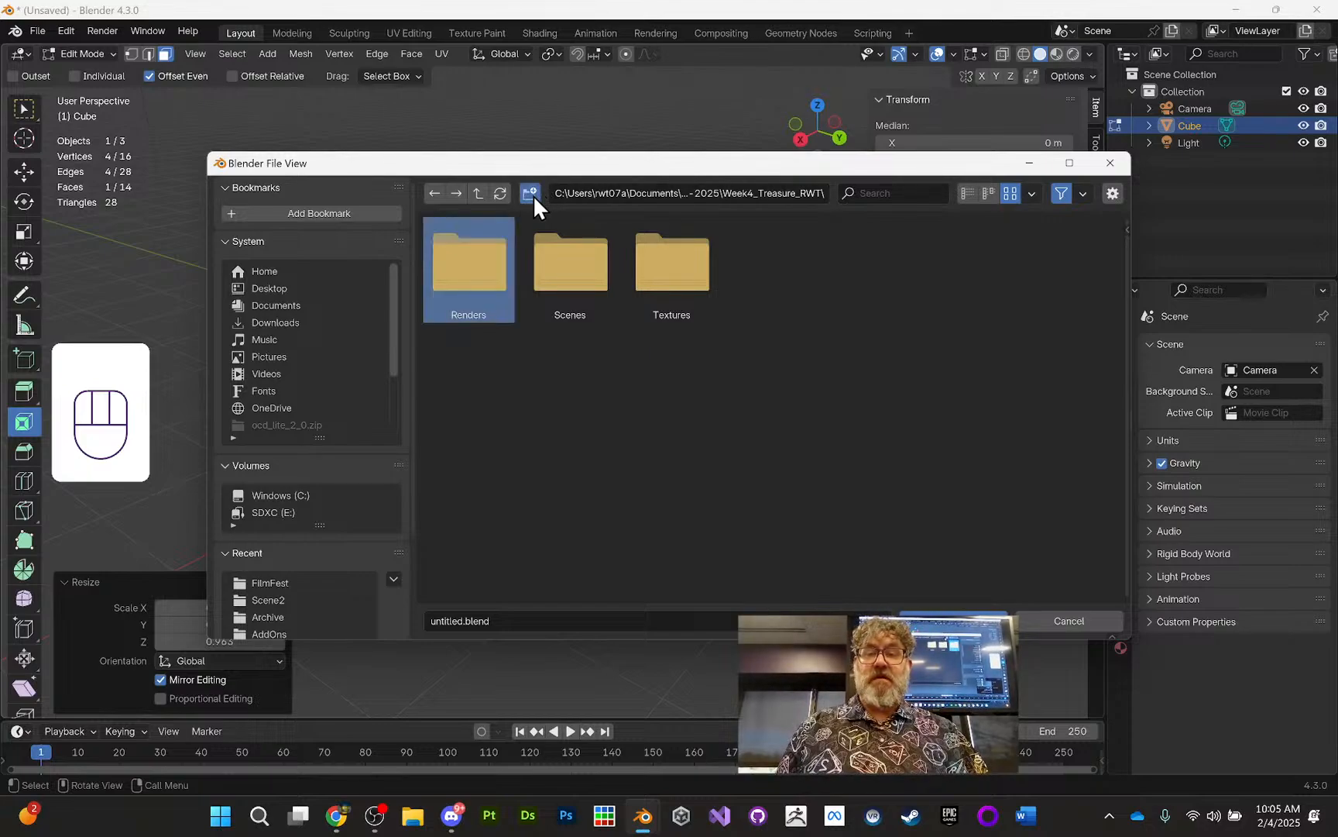
{"action": "left_click", "coordinate": [533, 194]}
{"action": "type", "text": "Exports"}
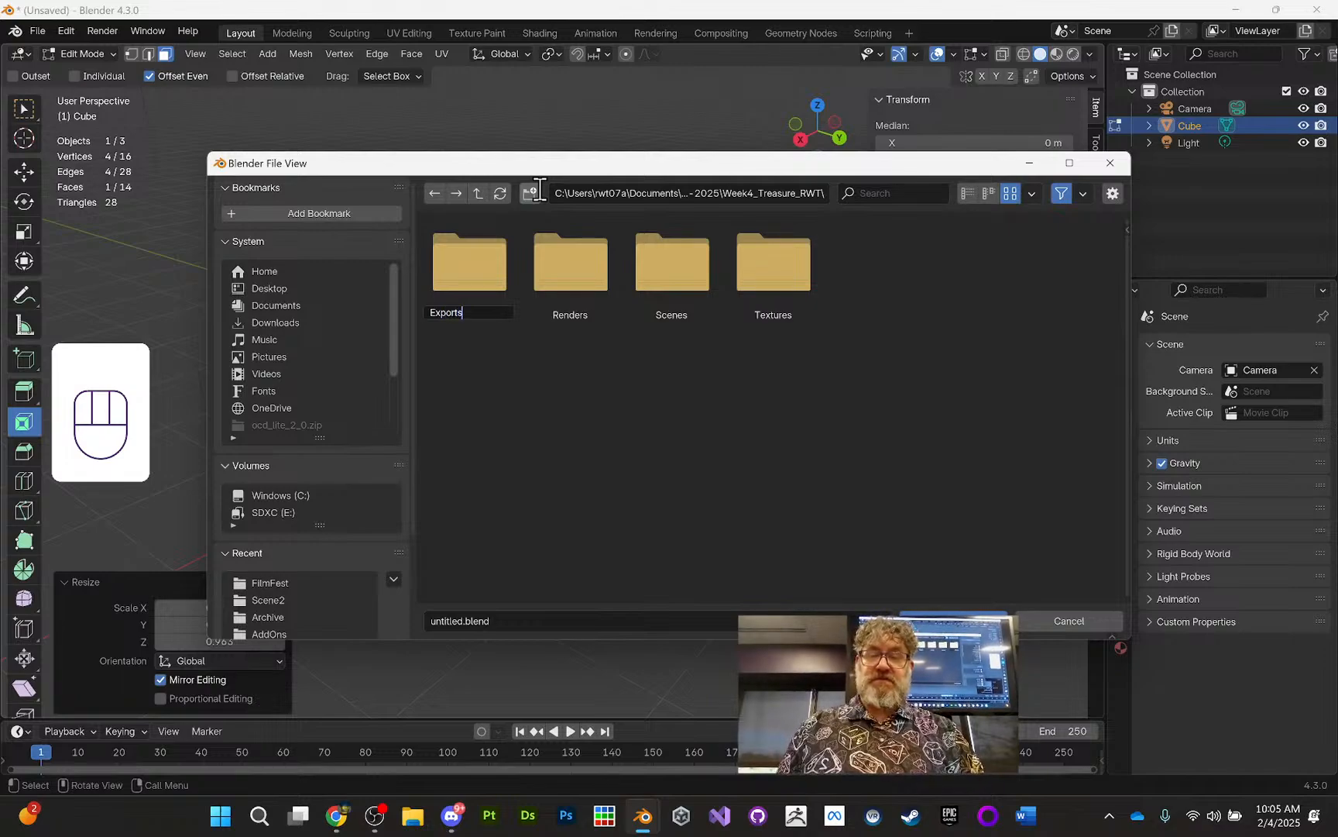
{"action": "key", "text": "Return"}
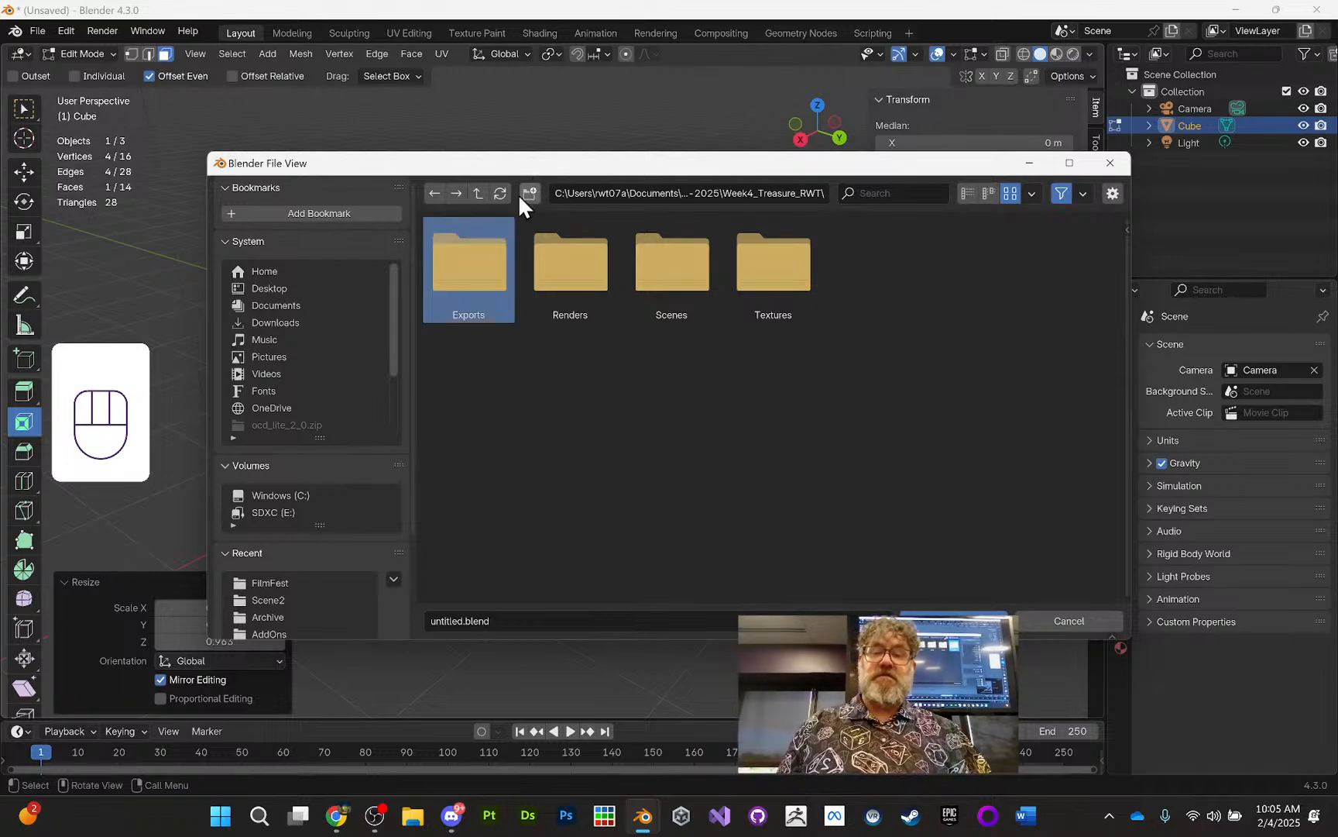
Step: Save the scene in the Scenes subfolder as treasureChest_RWT.blend
{"action": "double_click", "coordinate": [665, 293]}
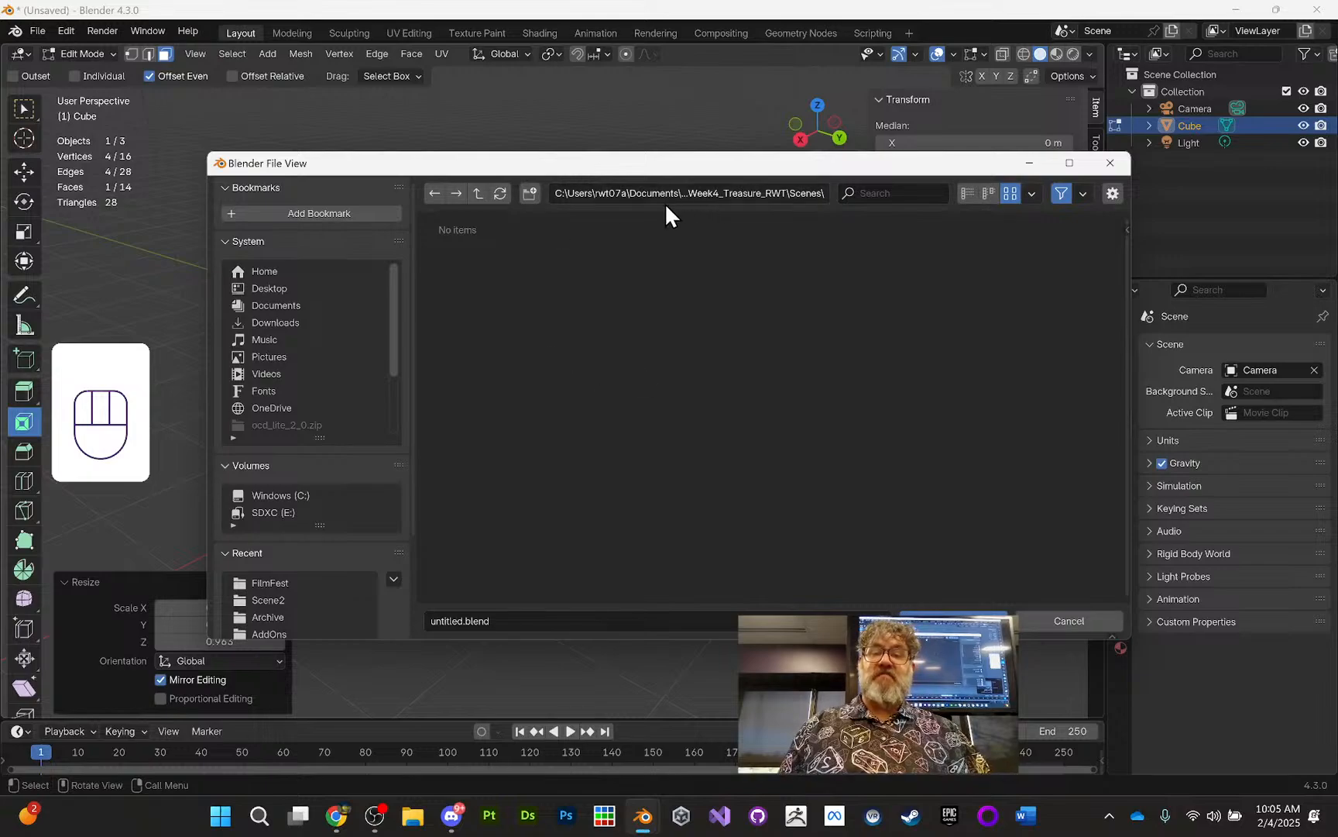
{"action": "left_click", "coordinate": [434, 621]}
{"action": "type", "text": "treasure"}
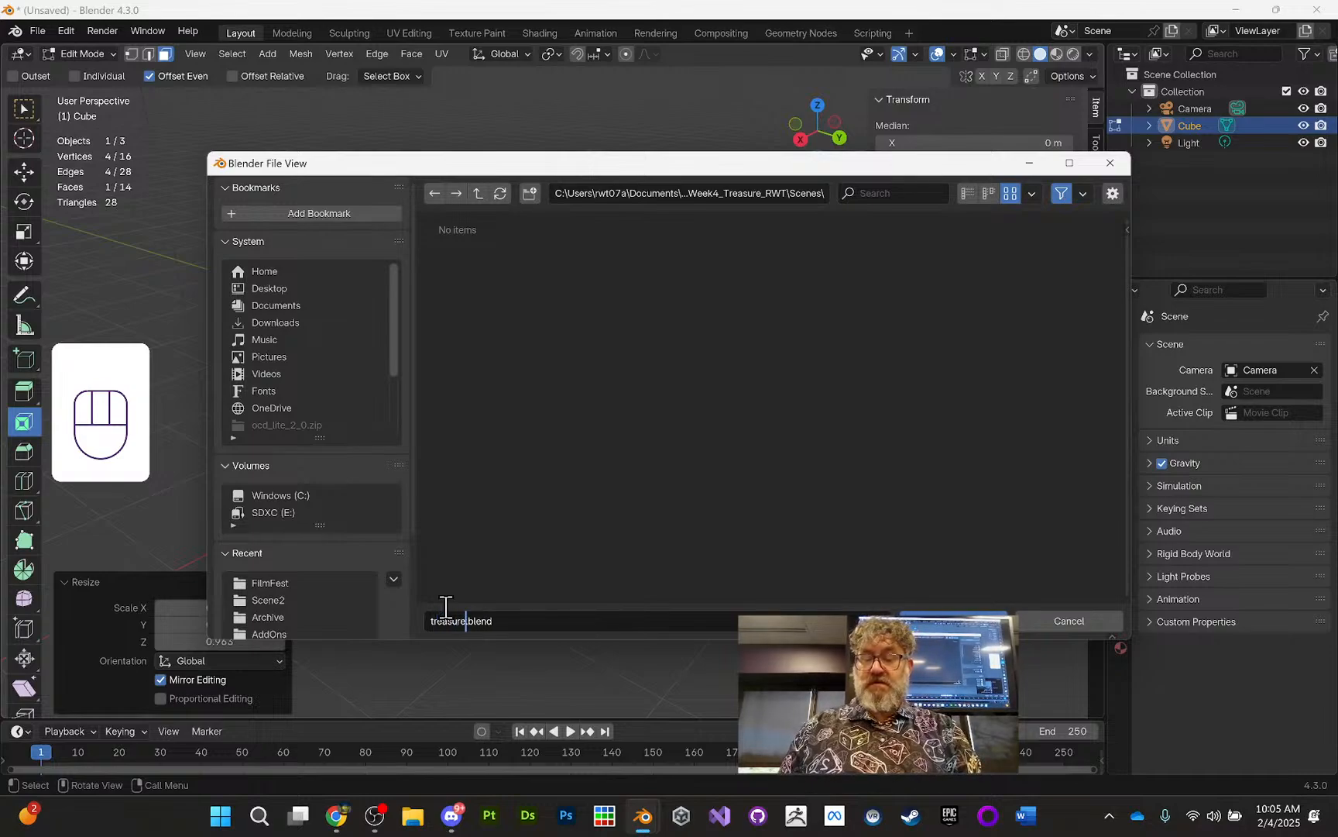
{"action": "type", "text": "Chest"}
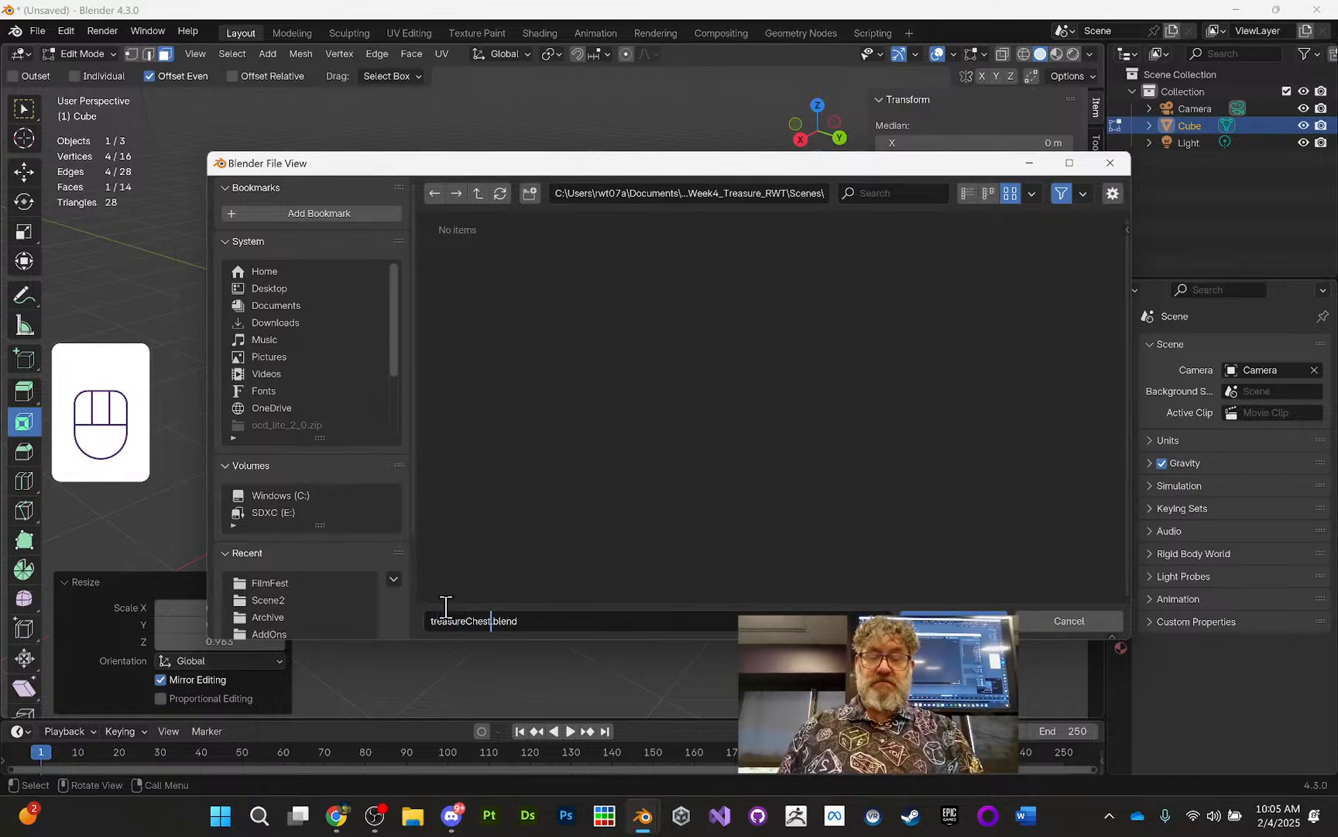
{"action": "type", "text": "_RTW"}
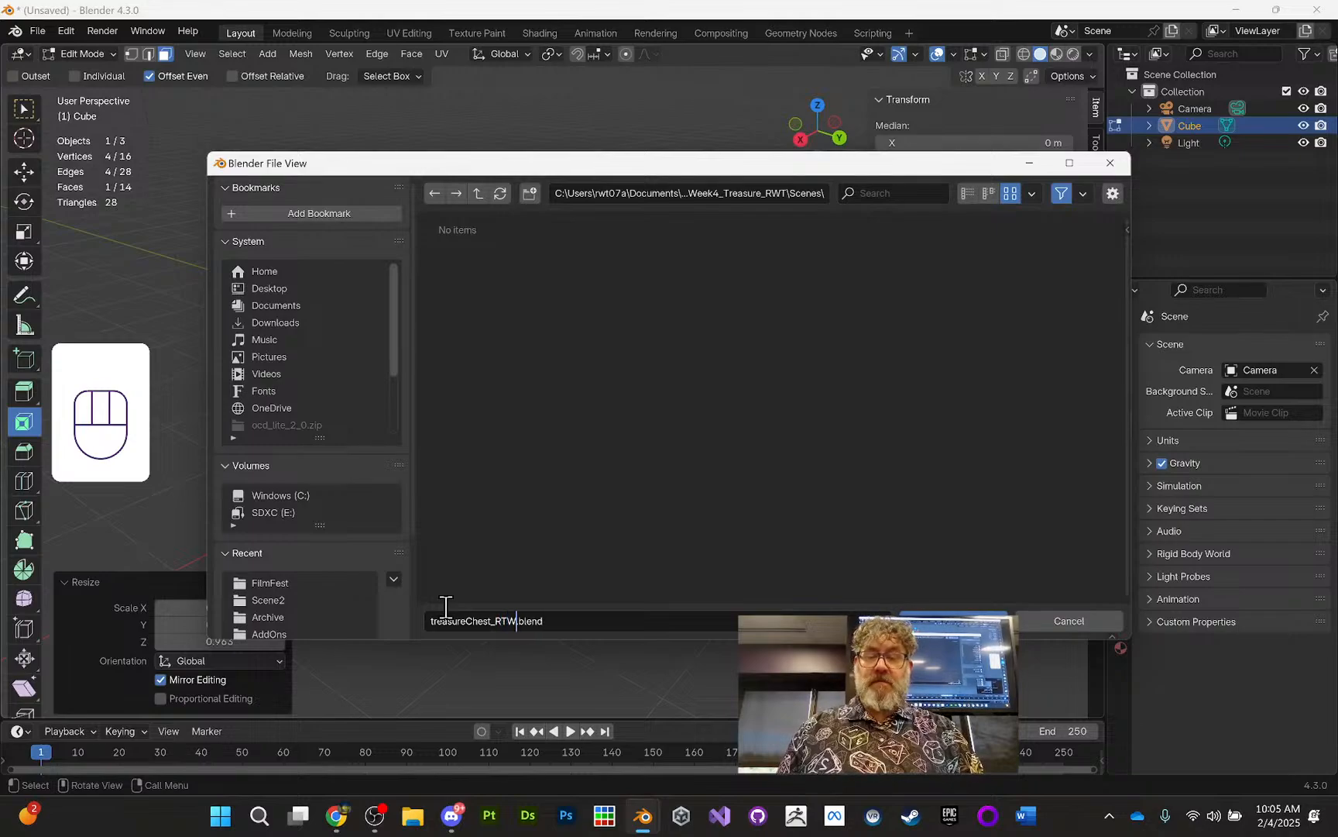
{"action": "key", "text": "BackSpace"}
{"action": "key", "text": "BackSpace"}
{"action": "key", "text": "BackSpace"}
{"action": "type", "text": "RWT"}
{"action": "key", "text": "Return"}
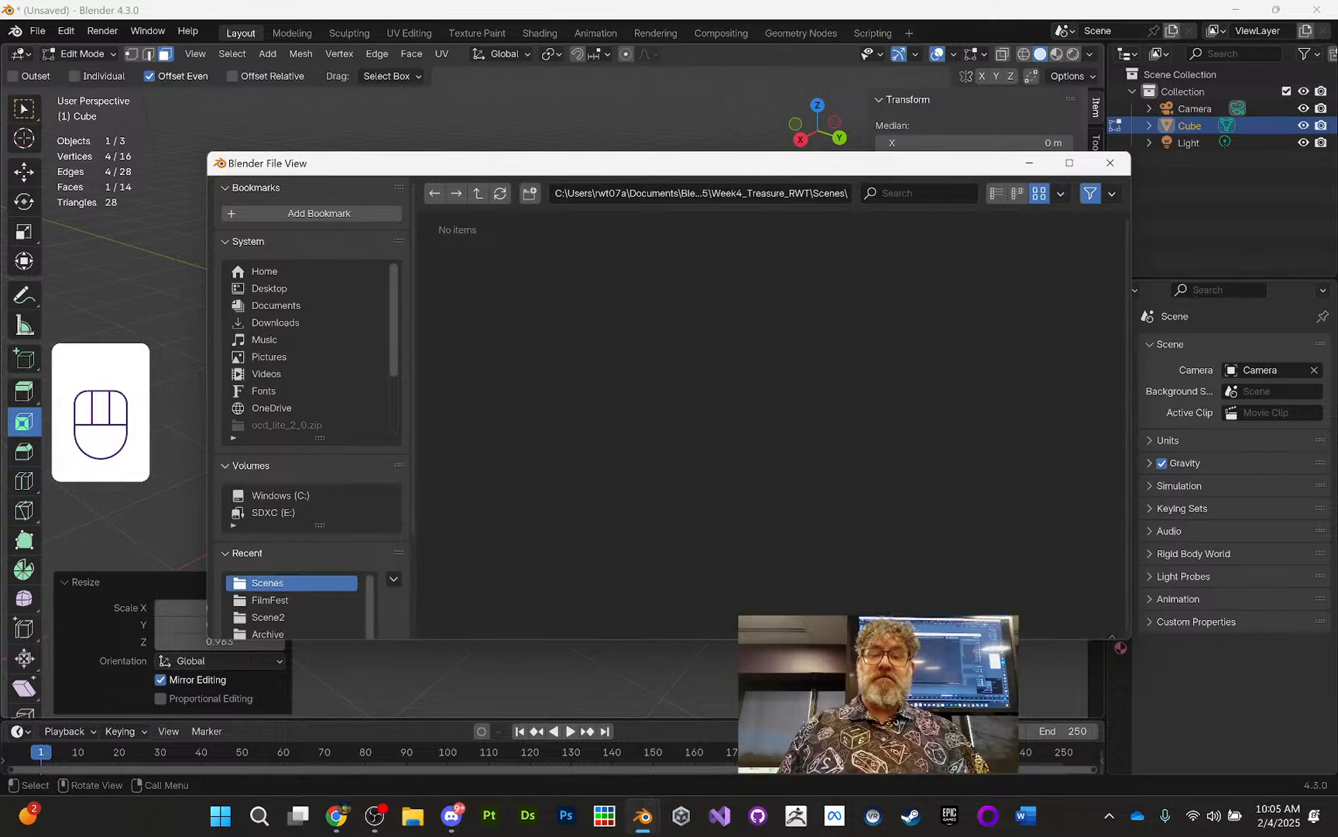
{"action": "left_click", "coordinate": [959, 616]}
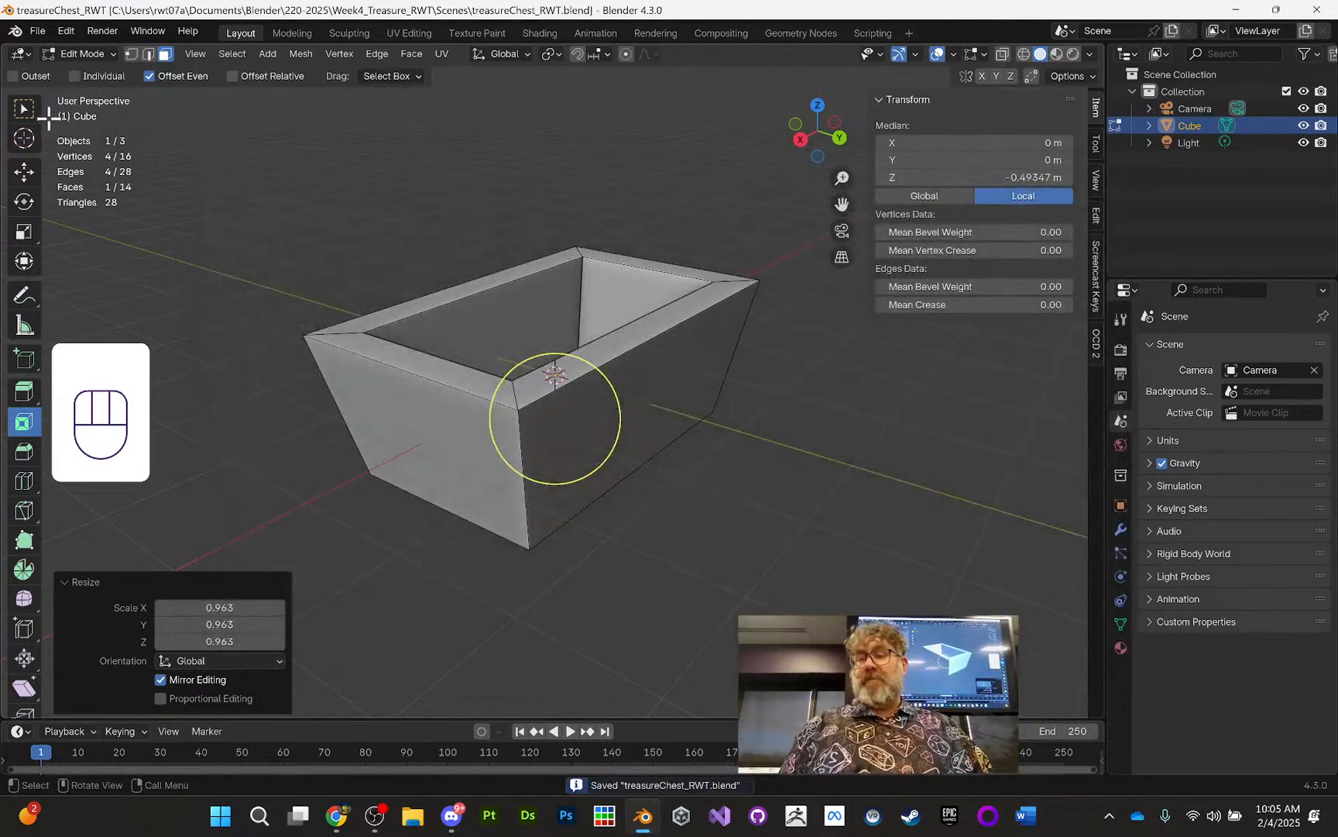
Step: In Object Mode, move the hollow box about 0.756 m down along Z and keep it selected
{"action": "key", "text": "Tab"}
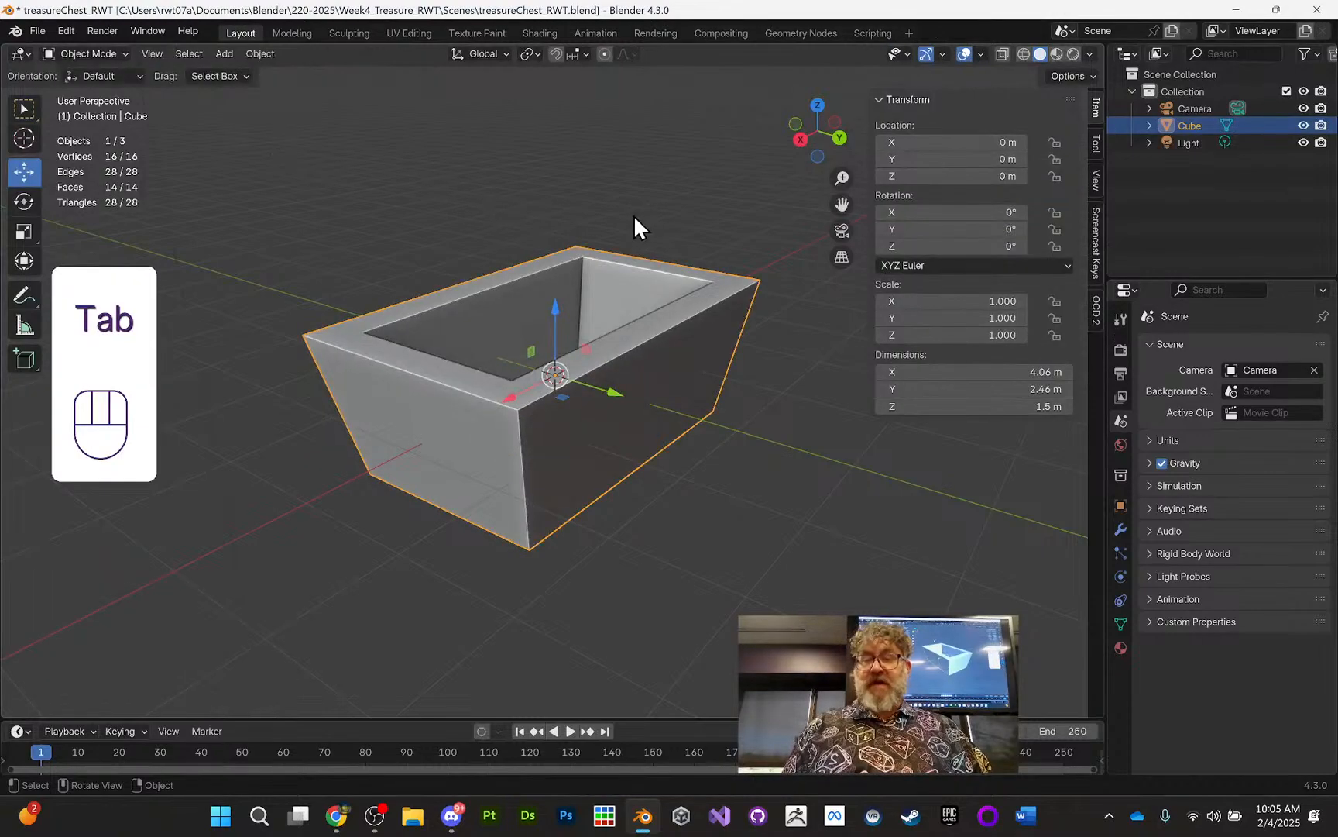
{"action": "middle_click_drag", "start_coordinate": [604, 255], "coordinate": [579, 237]}
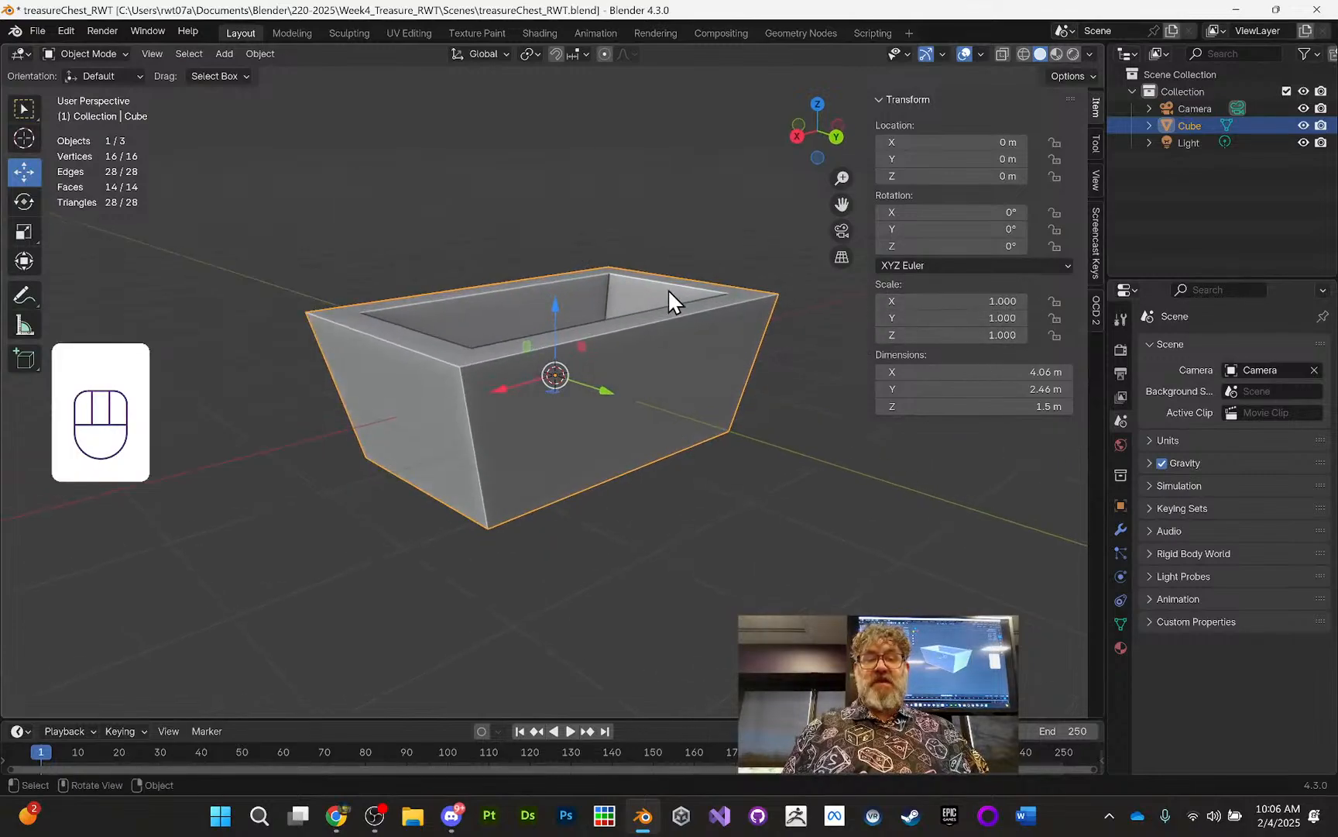
{"action": "middle_click_drag", "start_coordinate": [668, 289], "coordinate": [550, 355]}
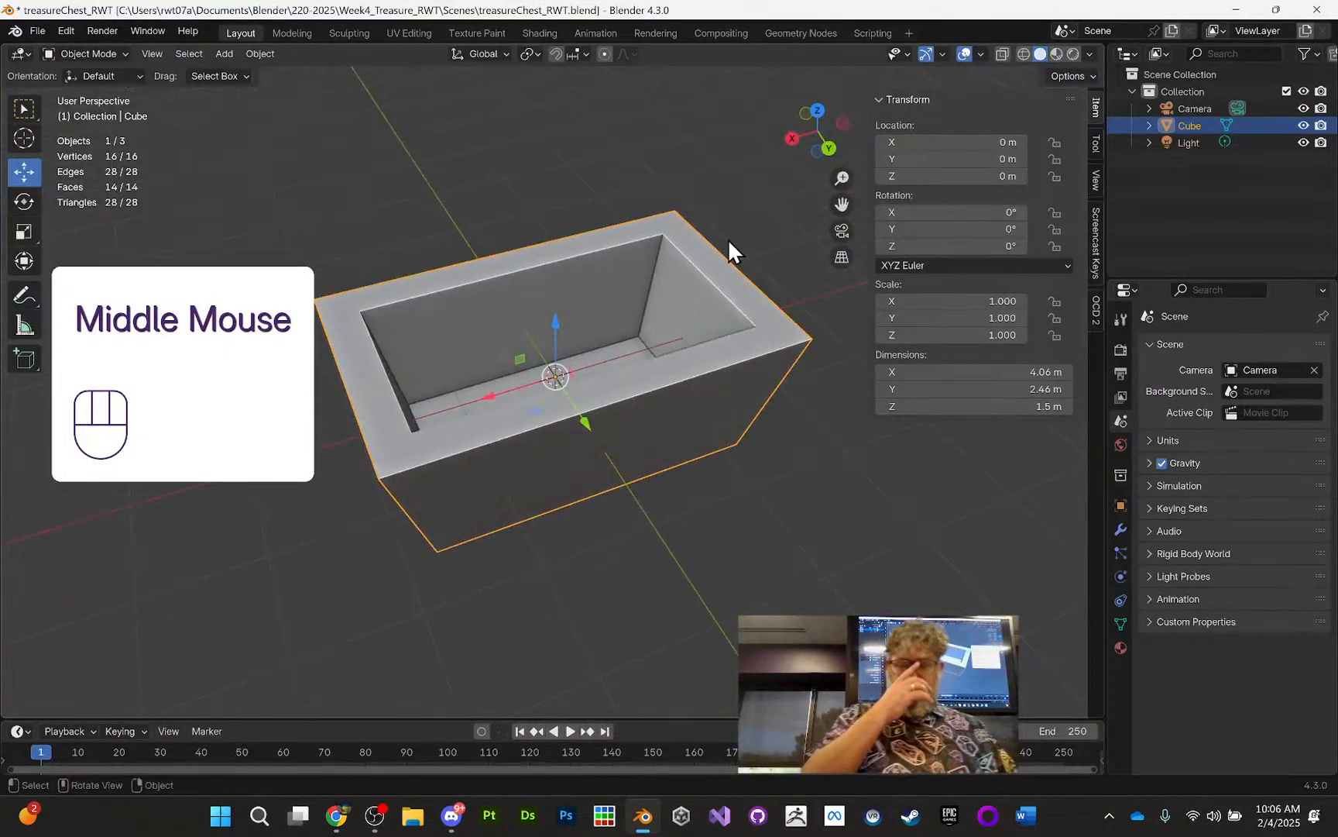
{"action": "middle_click_drag", "start_coordinate": [635, 194], "coordinate": [607, 230]}
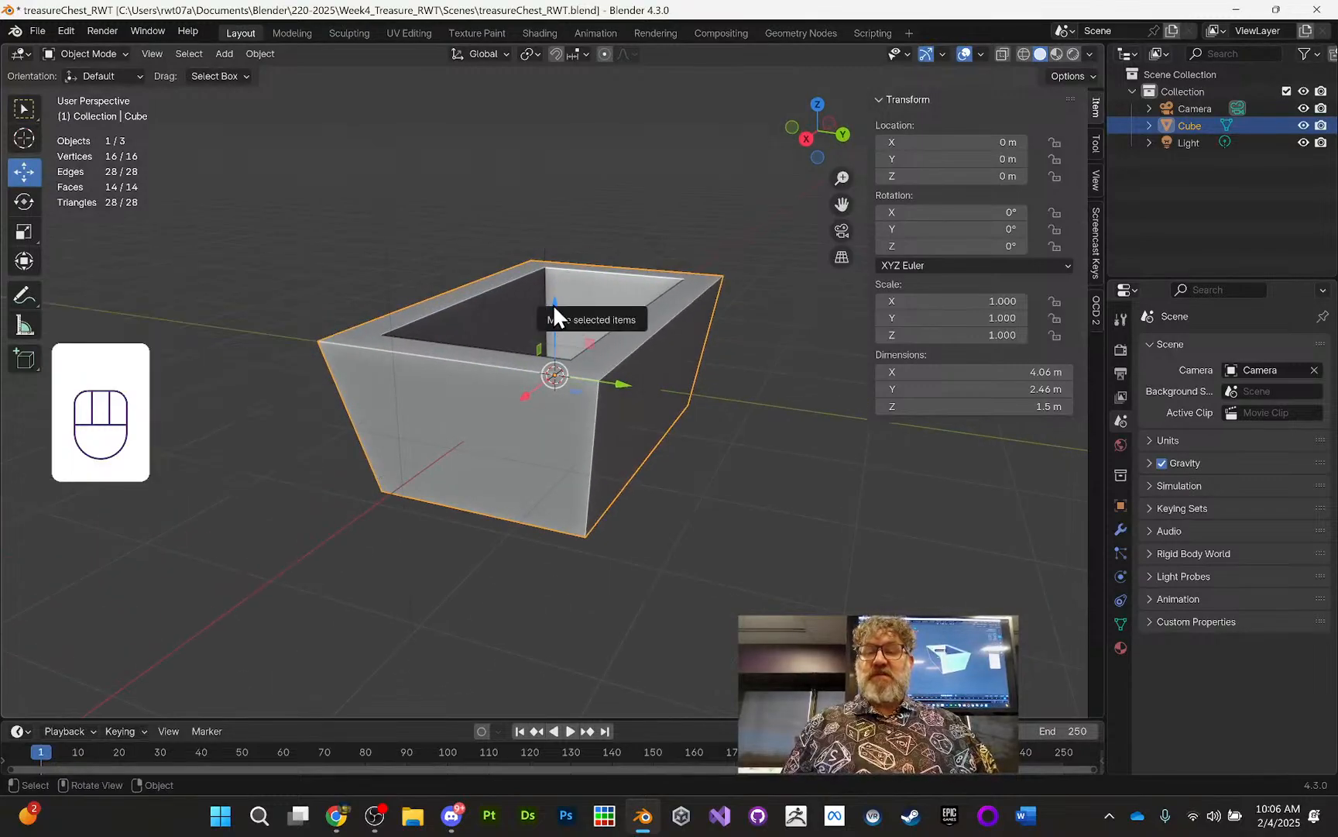
{"action": "mouse_move", "coordinate": [553, 304]}
{"action": "middle_mouse_down"}
{"action": "mouse_move", "coordinate": [577, 311]}
{"action": "mouse_move", "coordinate": [660, 247]}
{"action": "mouse_move", "coordinate": [564, 321]}
{"action": "middle_mouse_up"}
{"action": "left_click_drag", "start_coordinate": [553, 310], "coordinate": [571, 378]}
{"action": "middle_click_drag", "start_coordinate": [571, 377], "coordinate": [637, 299]}
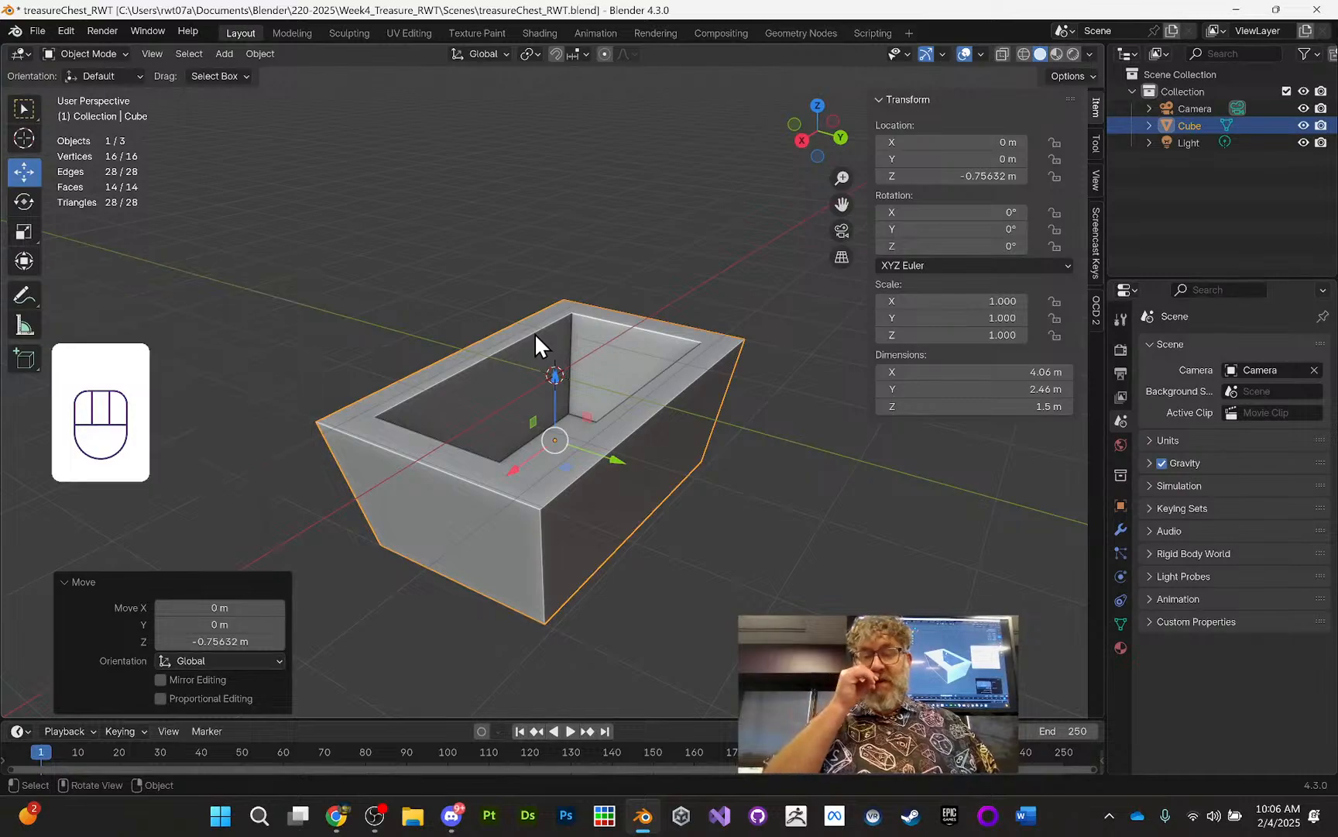
{"action": "left_click", "coordinate": [274, 154]}
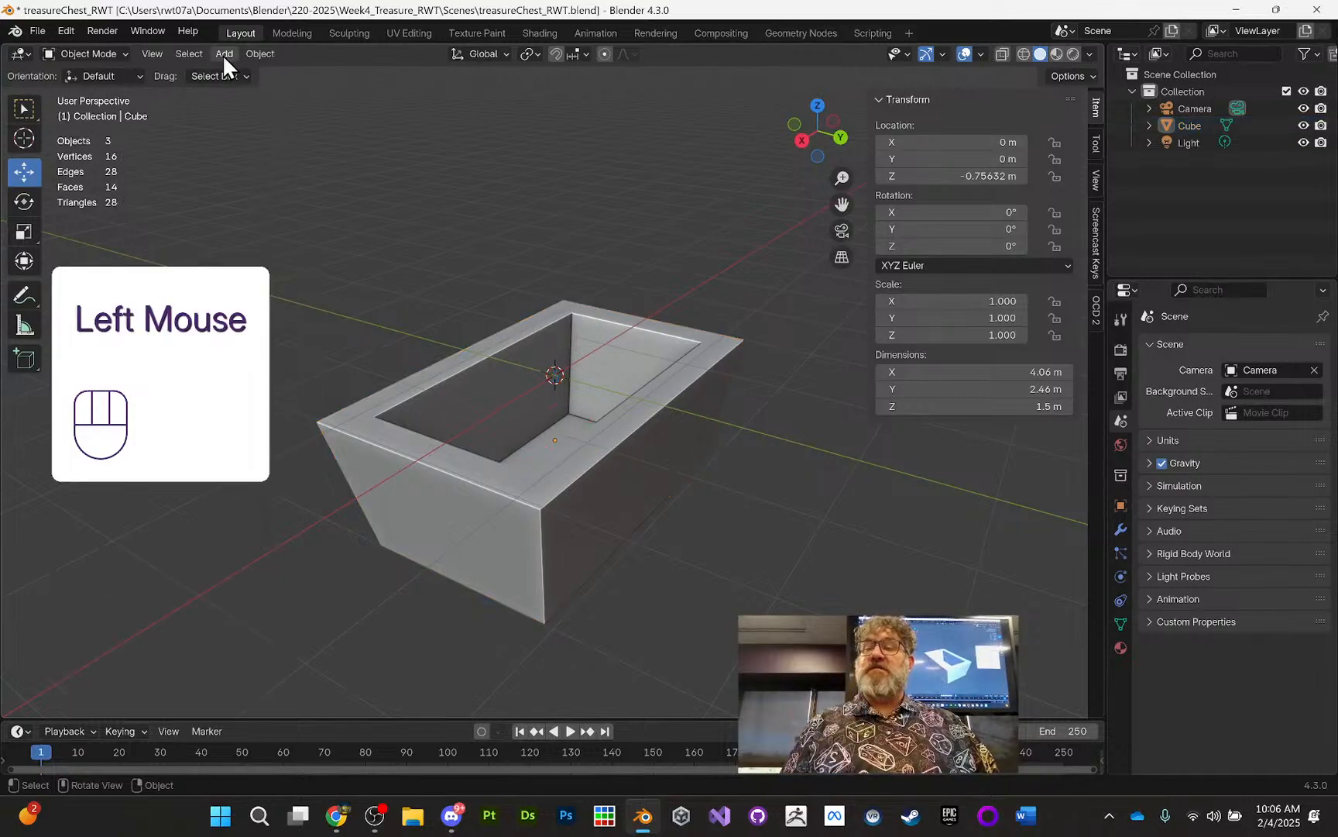
{"action": "left_click", "coordinate": [612, 319]}
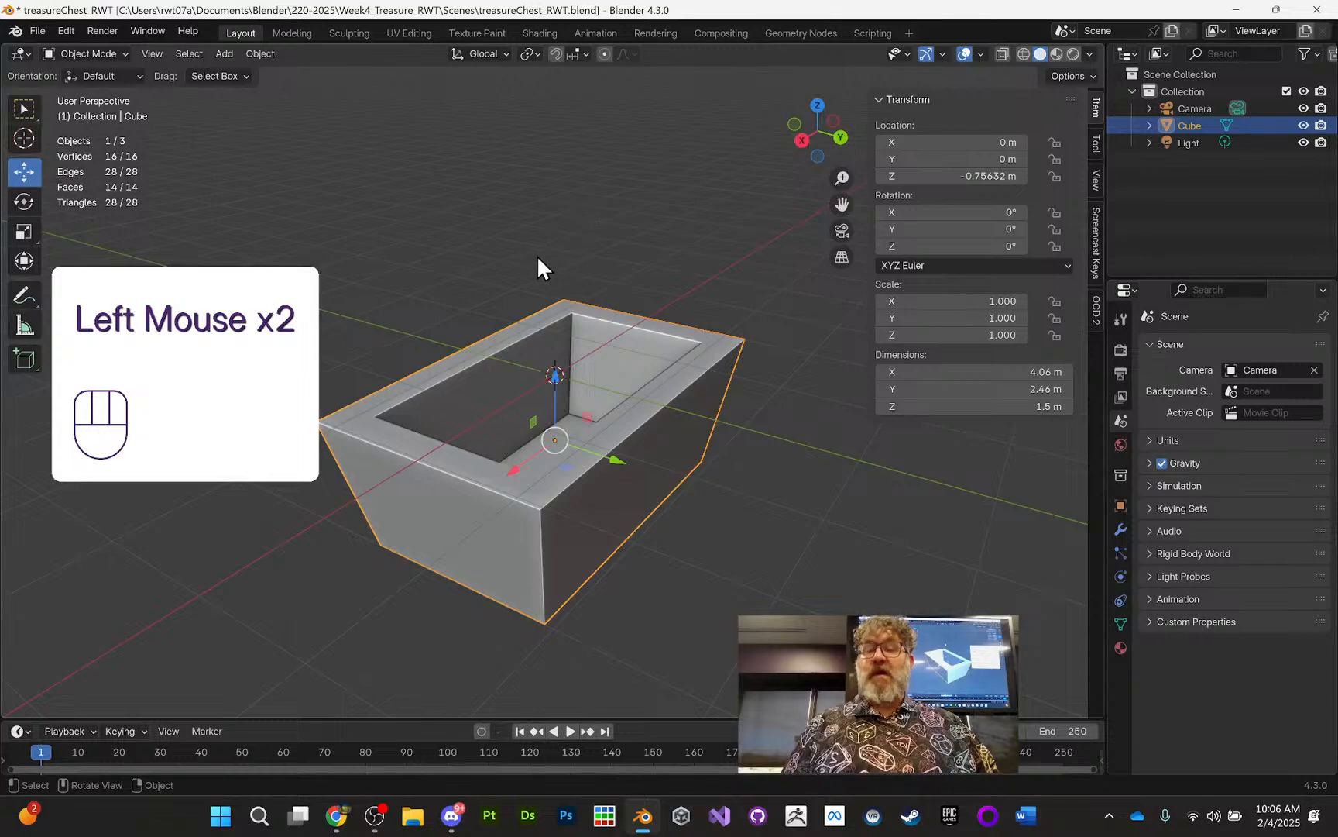
Step: Rename the hollow box object as TreasureChestBottom
{"action": "key", "text": "Tab"}
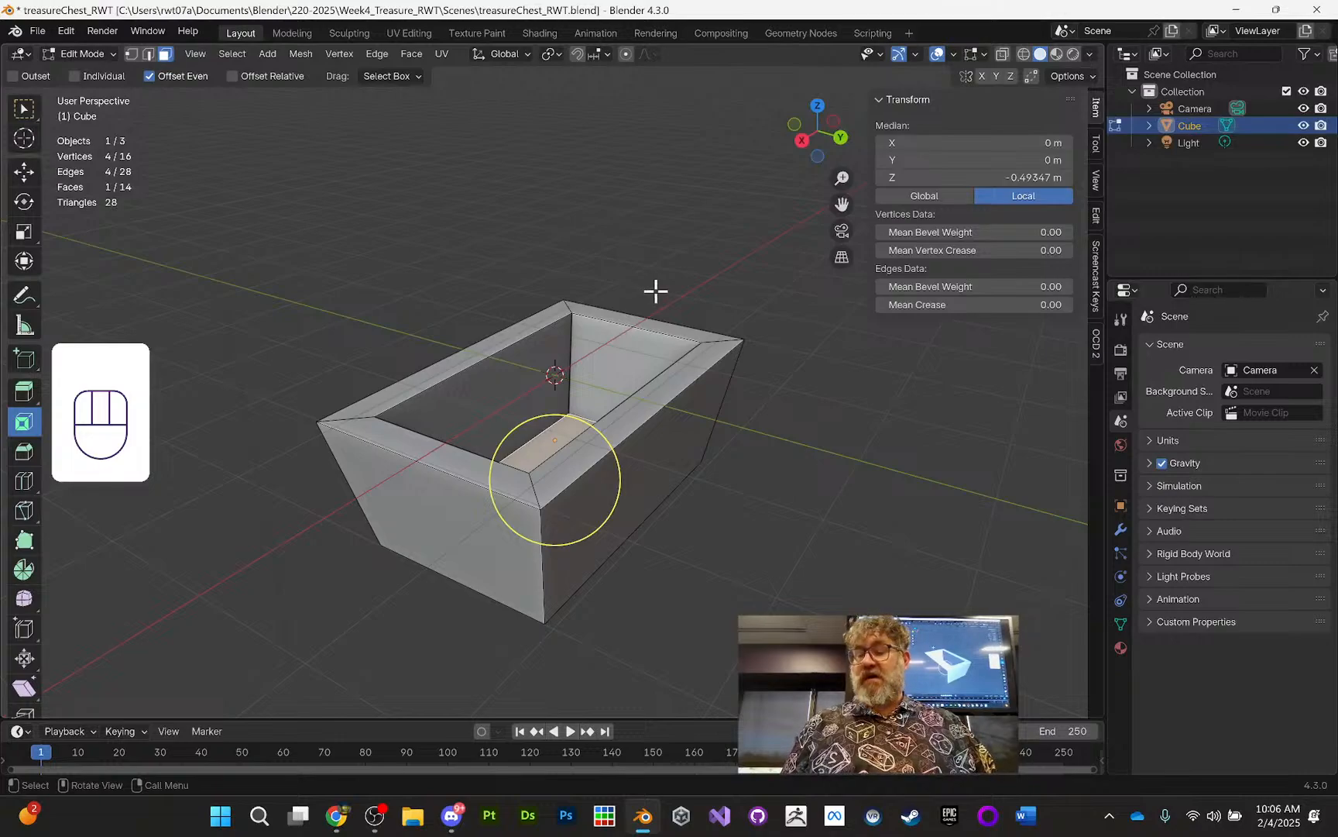
{"action": "key", "text": "Tab"}
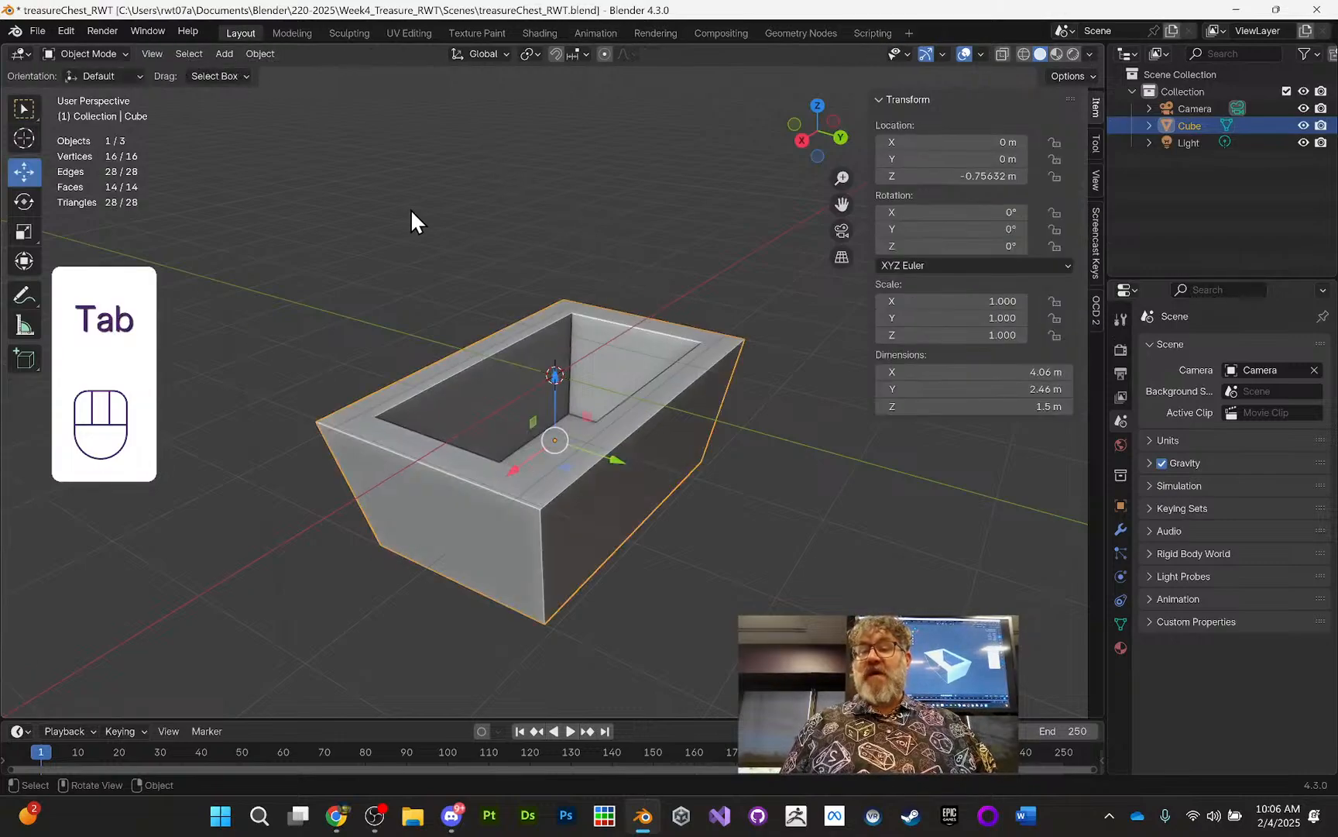
{"action": "double_click", "coordinate": [1183, 126]}
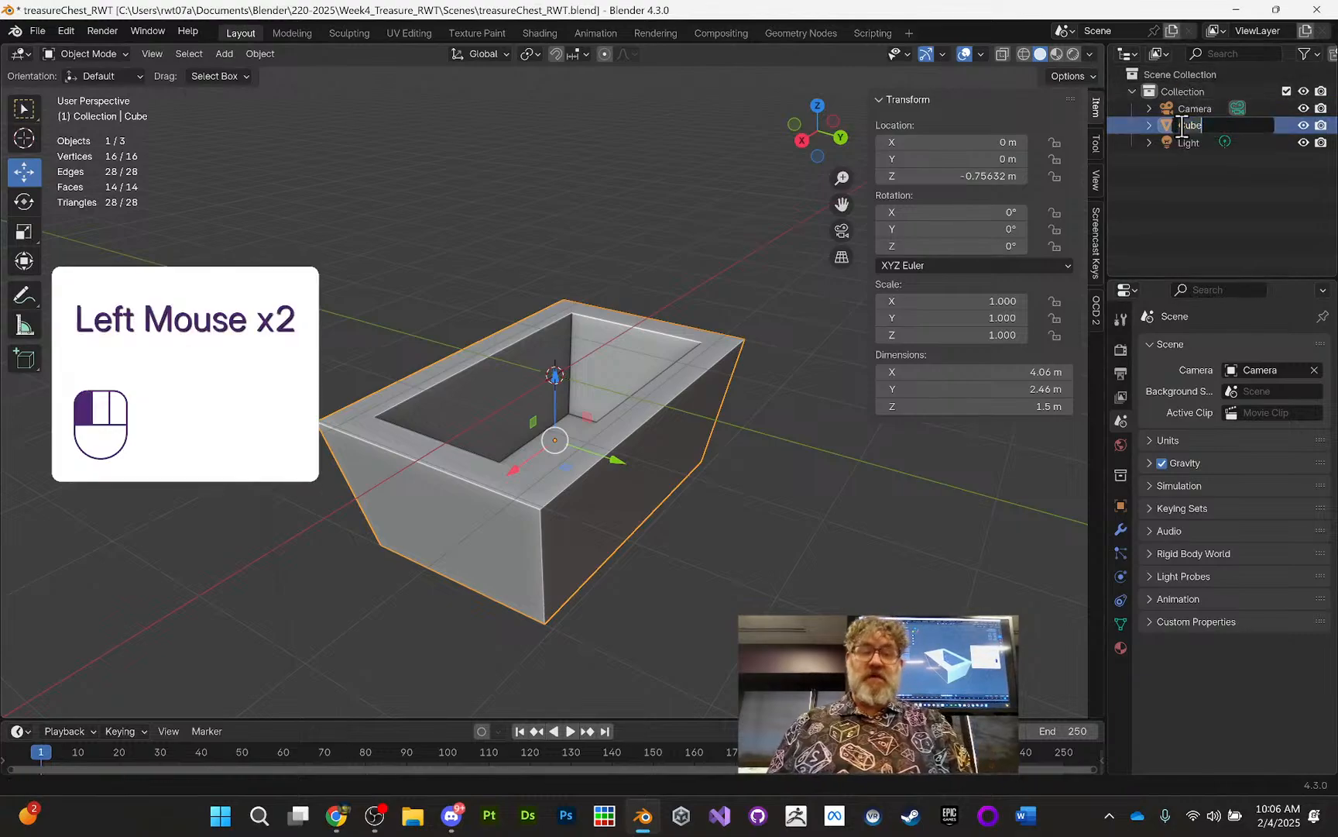
{"action": "type", "text": "treasure"}
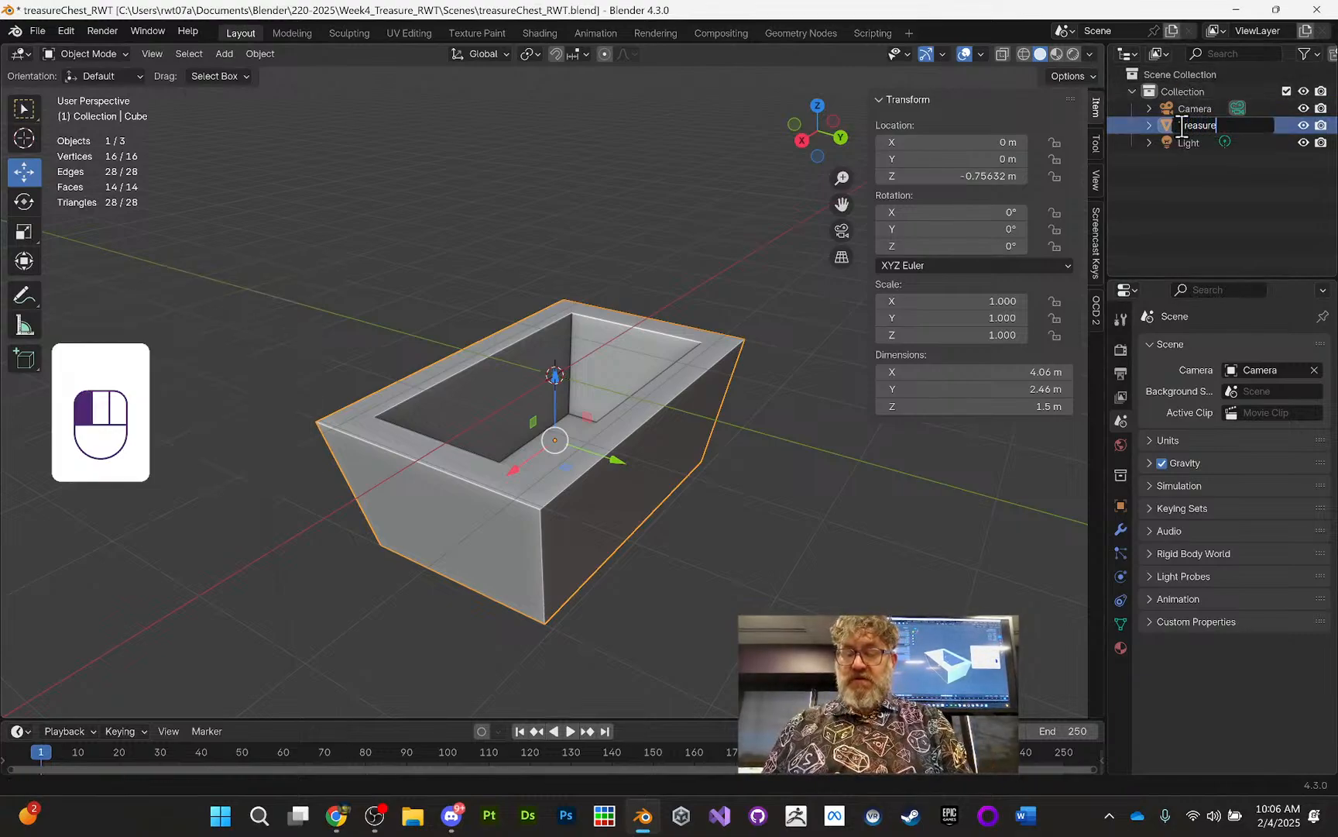
{"action": "type", "text": "Chest"}
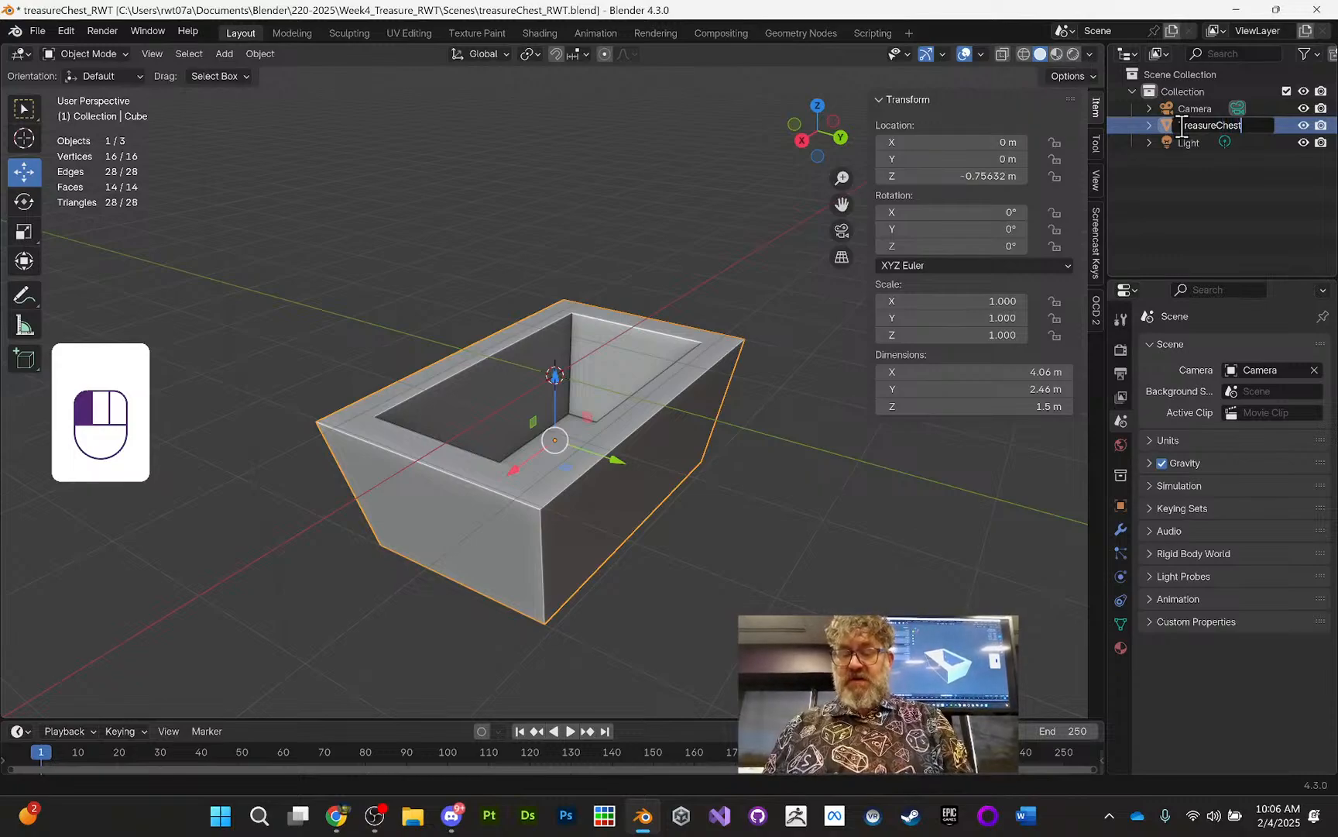
{"action": "type", "text": "Bottom"}
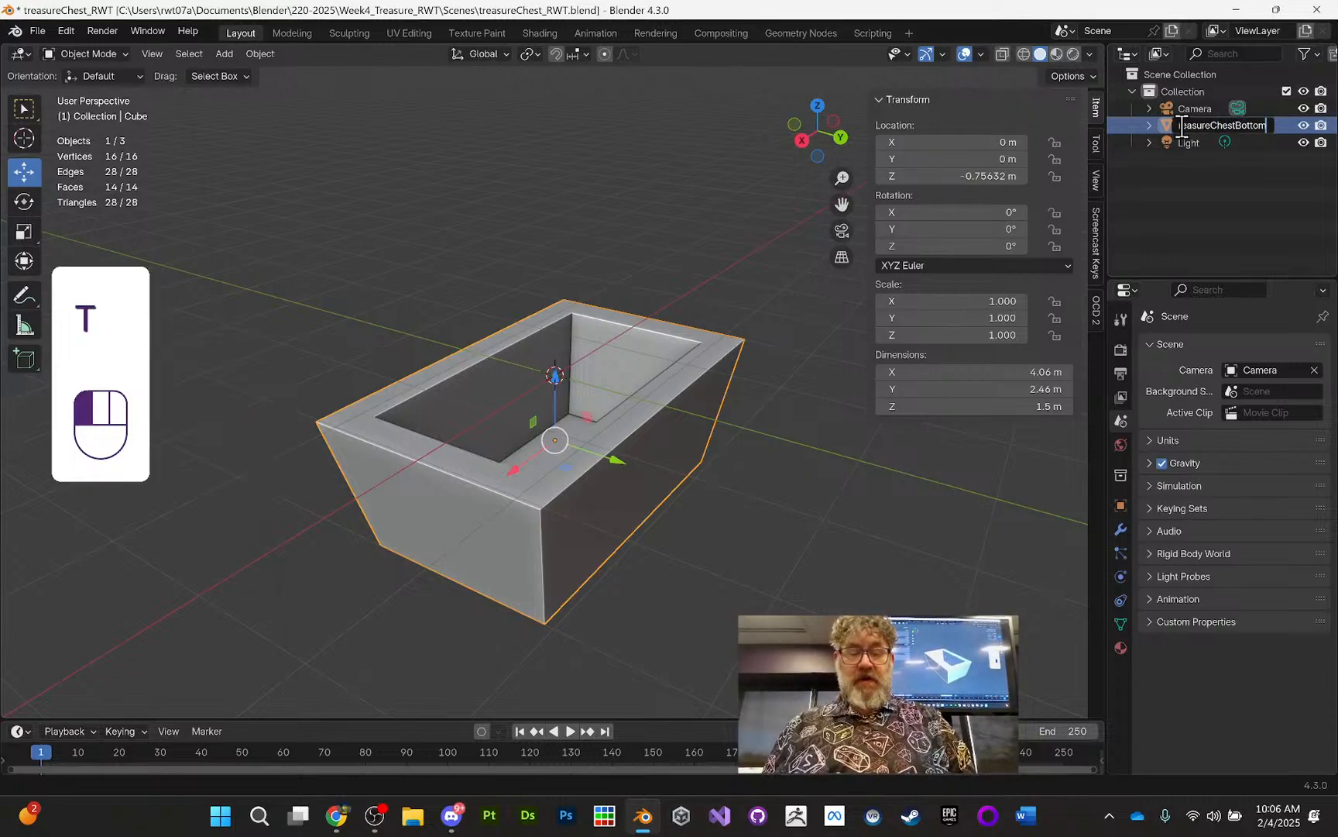
{"action": "key", "text": "Return"}
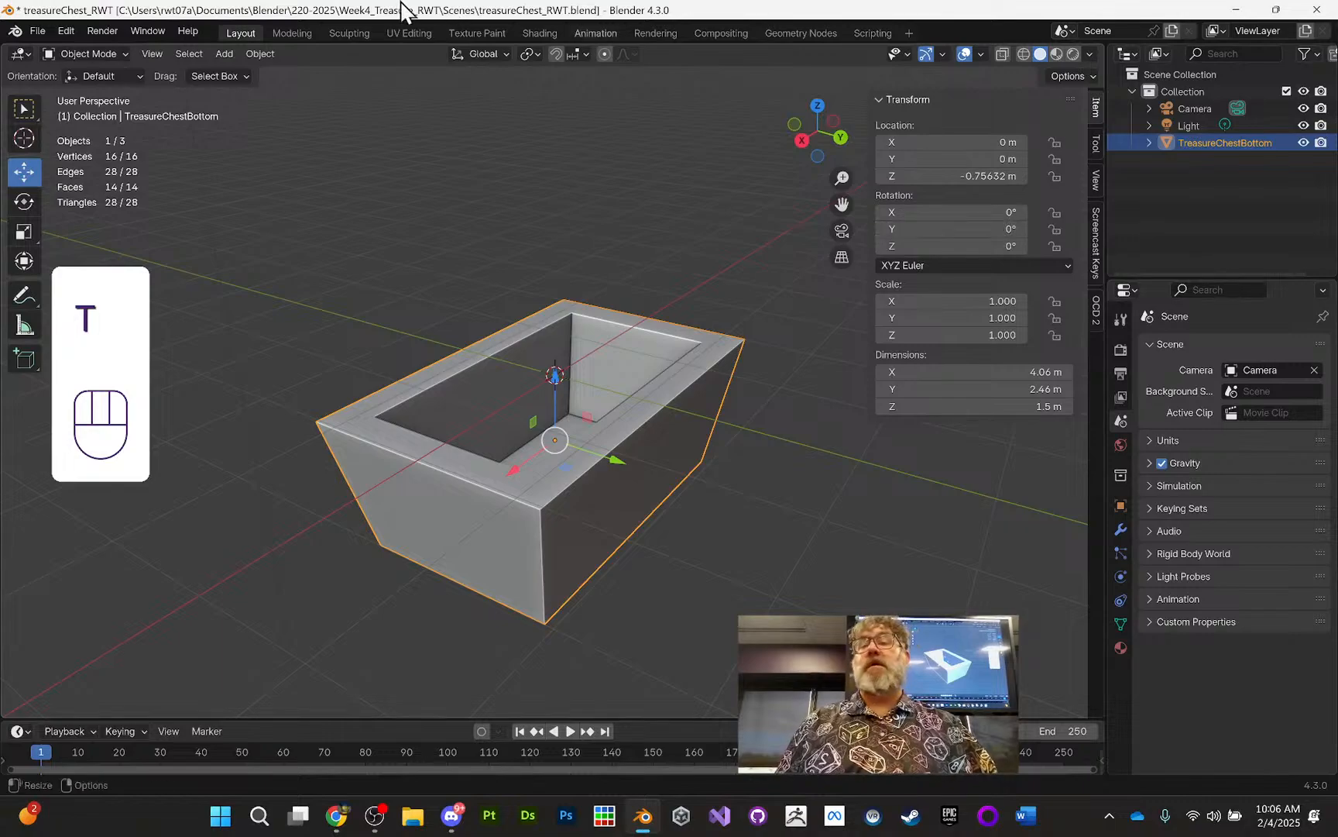
Step: Add a mesh cylinder at the world origin and set its radius to 1.23 m
{"action": "left_click", "coordinate": [225, 54]}
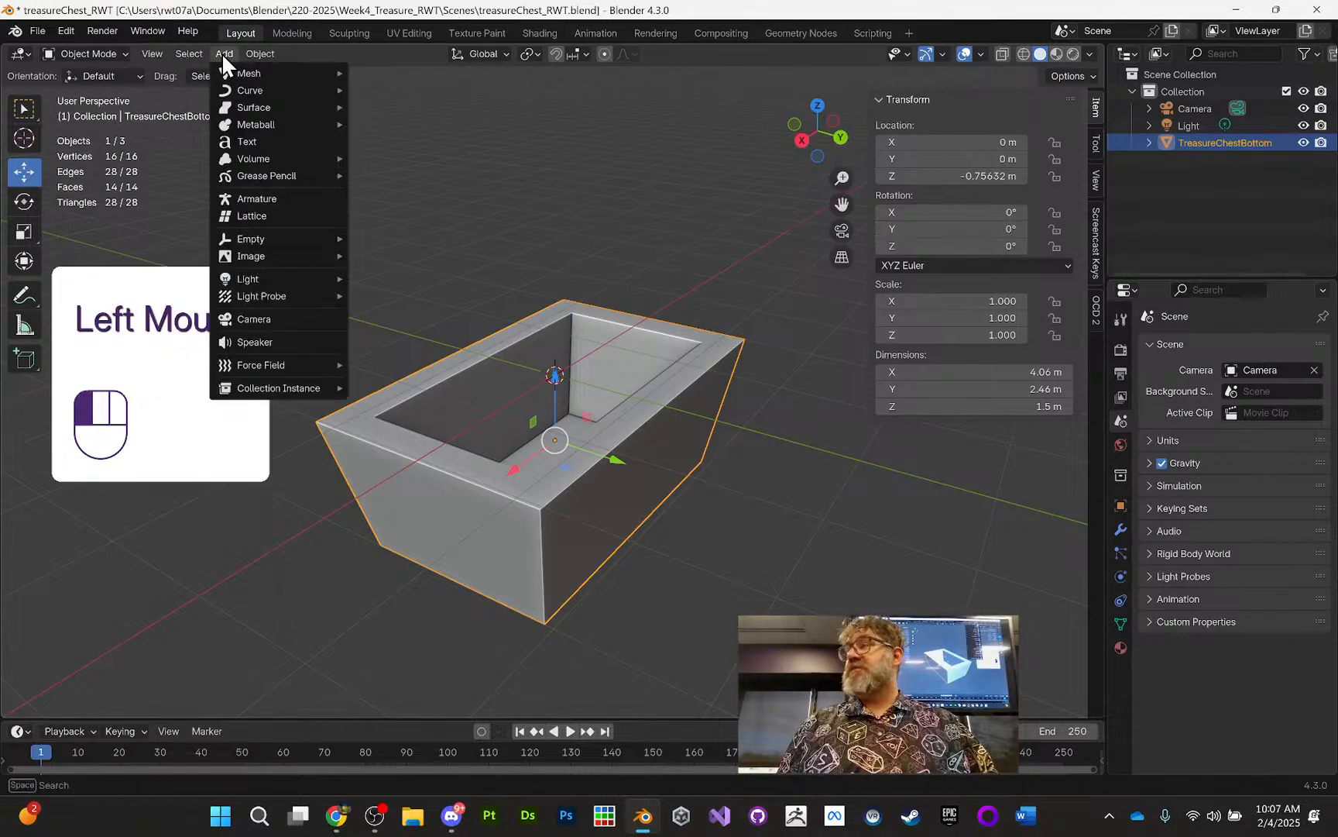
{"action": "mouse_move", "coordinate": [252, 71]}
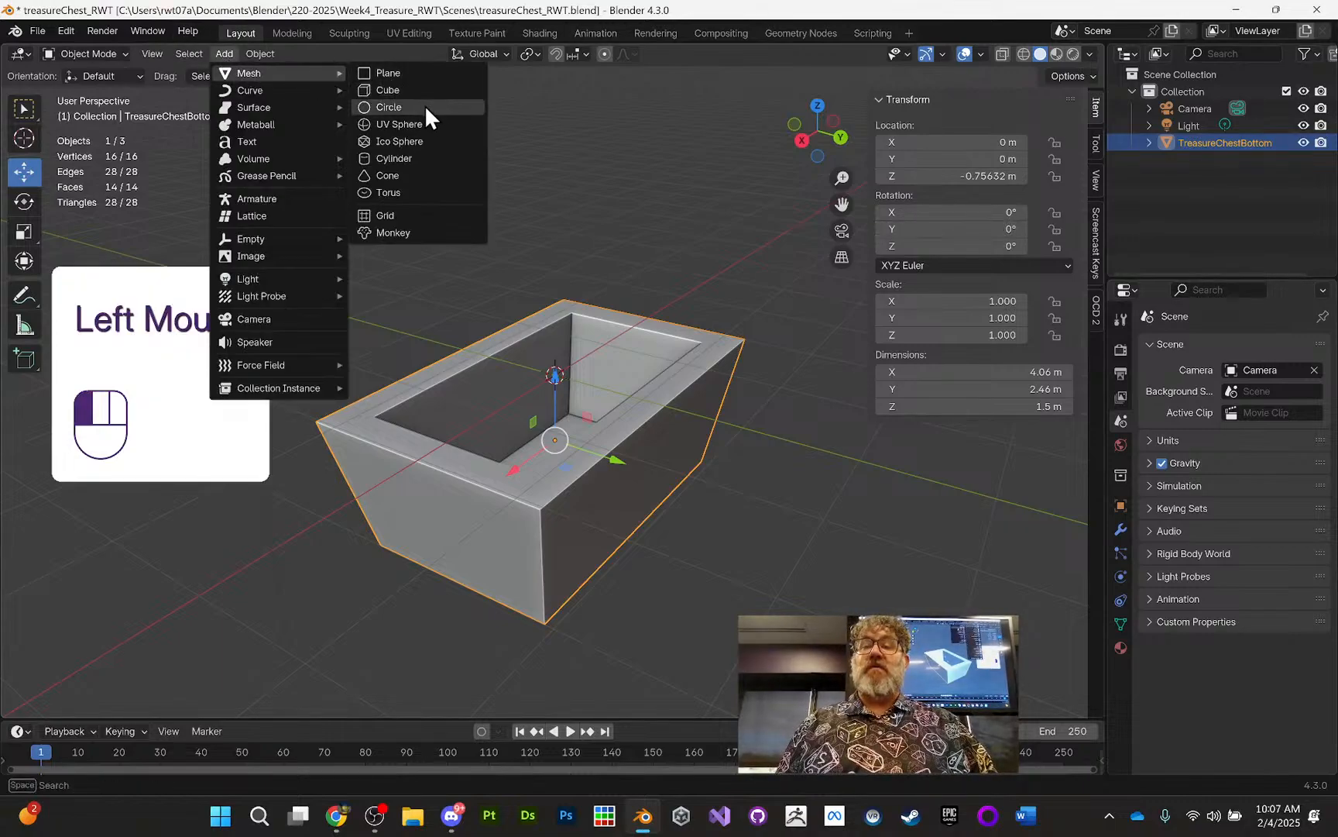
{"action": "left_click", "coordinate": [423, 157]}
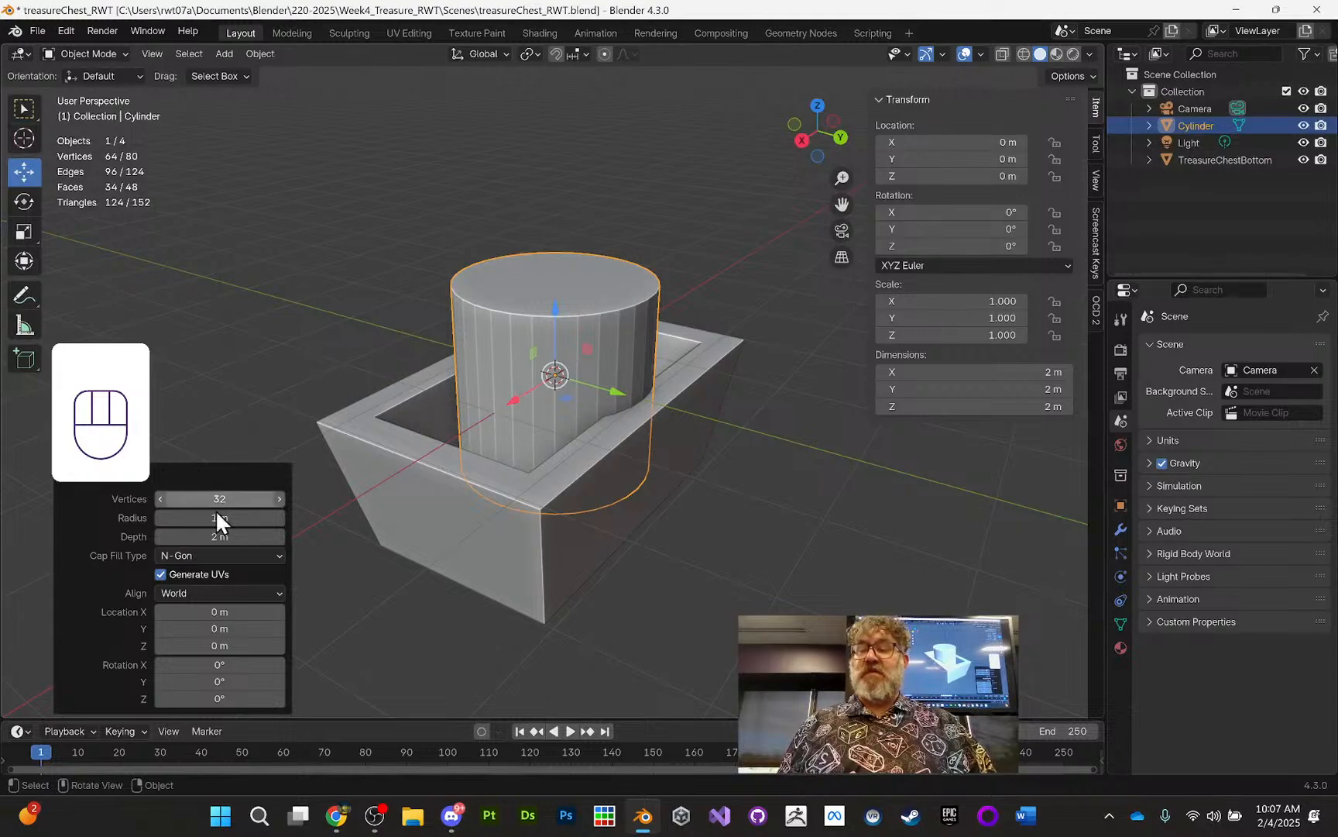
{"action": "left_click", "coordinate": [279, 518]}
{"action": "left_click", "coordinate": [279, 517]}
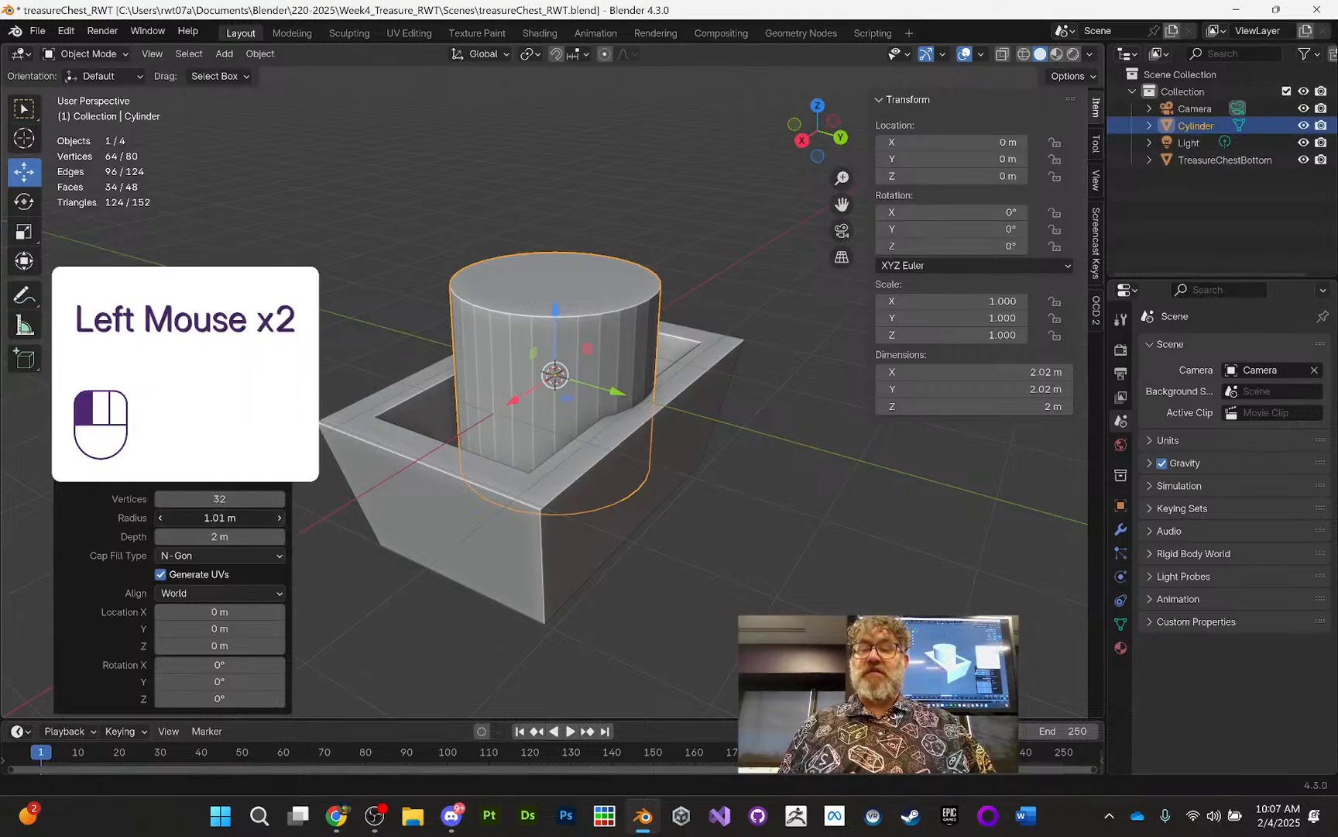
{"action": "left_click", "coordinate": [280, 517]}
{"action": "left_click", "coordinate": [279, 518]}
{"action": "left_click", "coordinate": [279, 518]}
{"action": "left_click", "coordinate": [280, 518]}
{"action": "left_click", "coordinate": [280, 518]}
{"action": "double_click", "coordinate": [279, 517]}
{"action": "left_click", "coordinate": [280, 518]}
{"action": "double_click", "coordinate": [280, 517]}
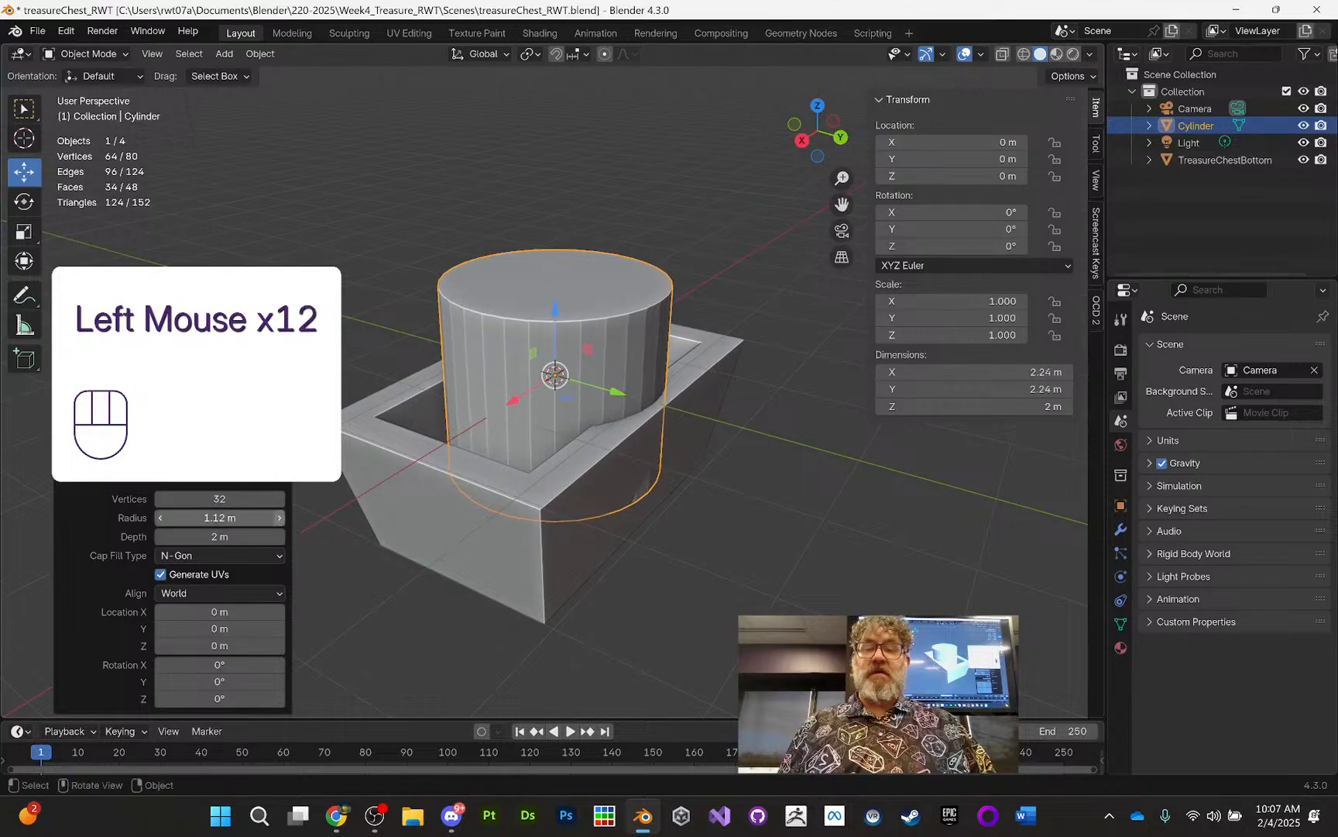
{"action": "double_click", "coordinate": [279, 518]}
{"action": "left_click", "coordinate": [279, 517]}
{"action": "double_click", "coordinate": [280, 518]}
{"action": "double_click", "coordinate": [280, 517]}
{"action": "double_click", "coordinate": [279, 517]}
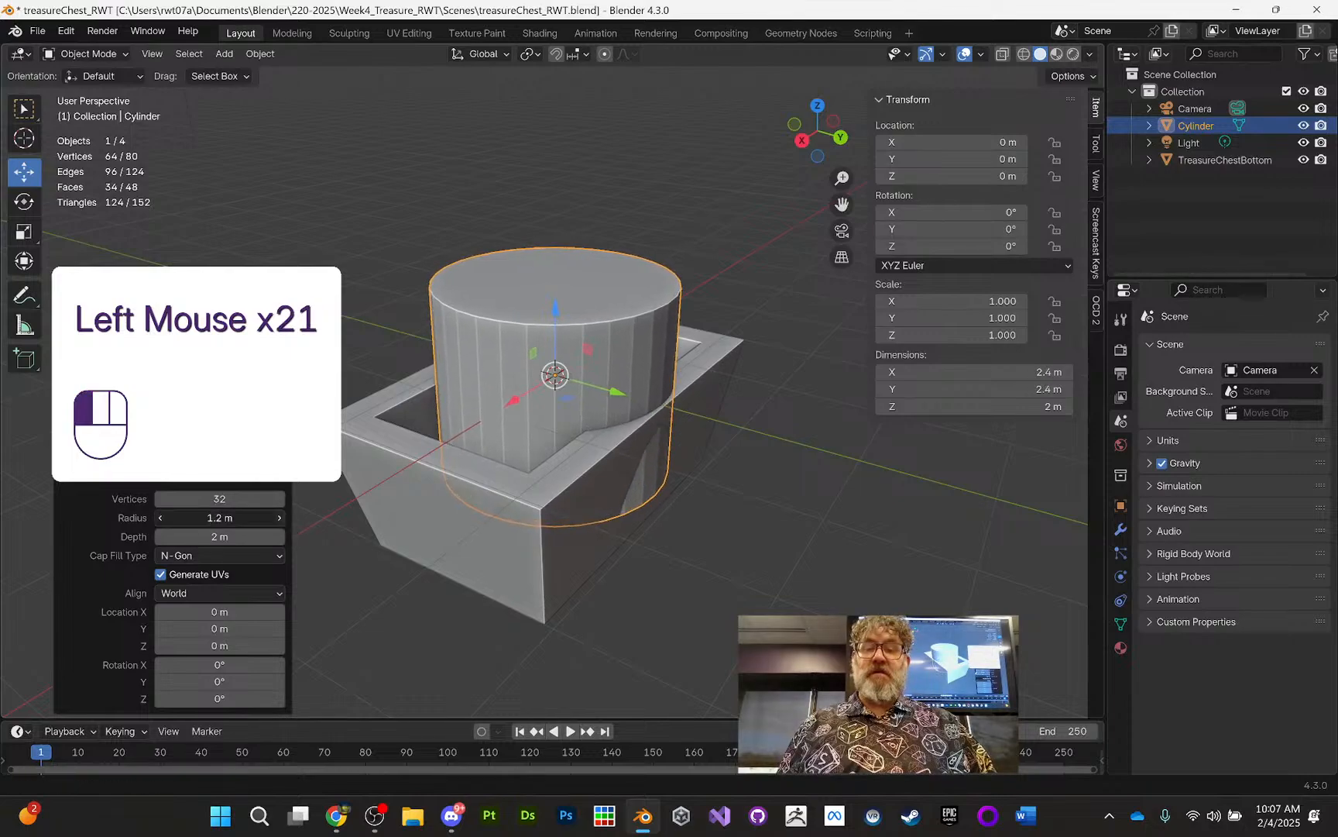
{"action": "left_click", "coordinate": [280, 518]}
{"action": "left_click", "coordinate": [279, 517]}
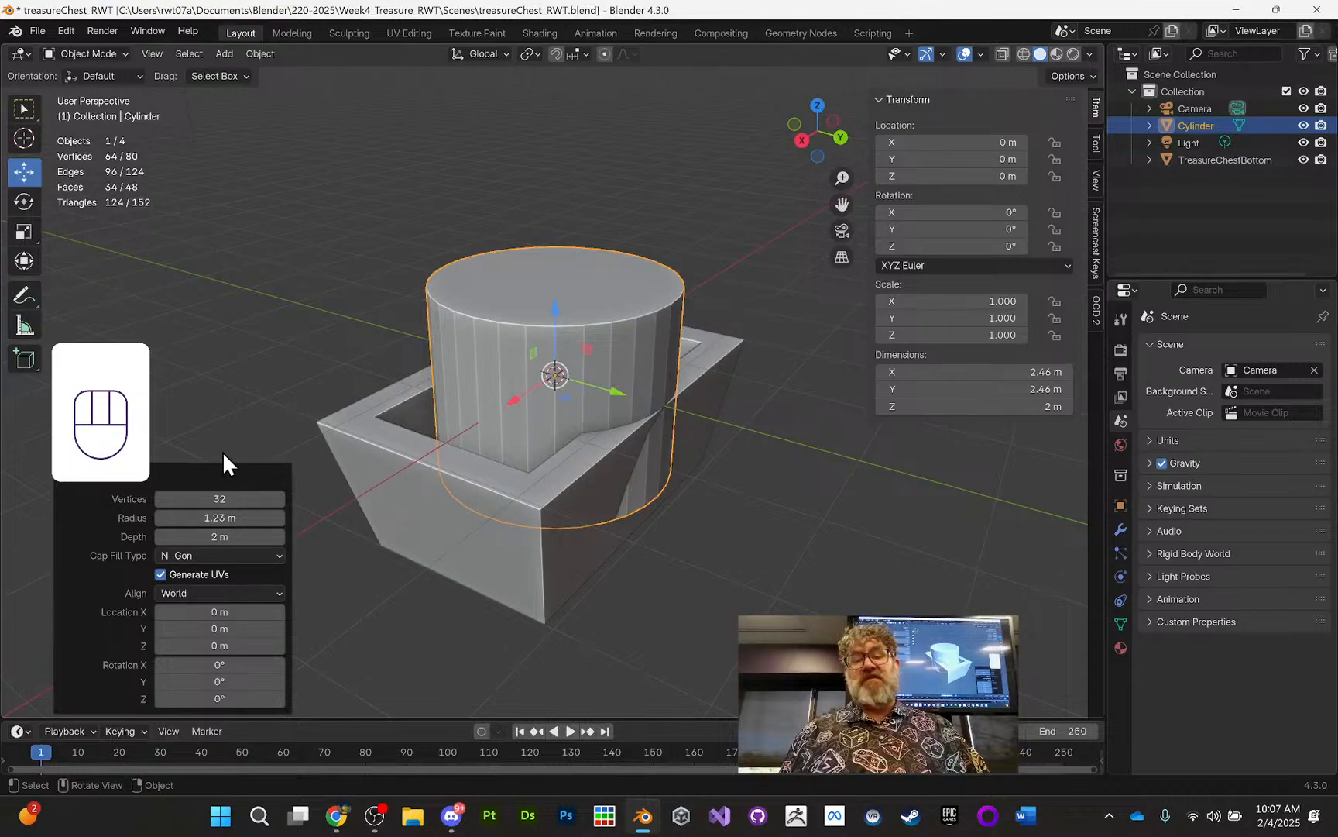
Step: Set the new cylinder's depth to 3.5 m and its vertex count to 12
{"action": "left_click", "coordinate": [253, 534]}
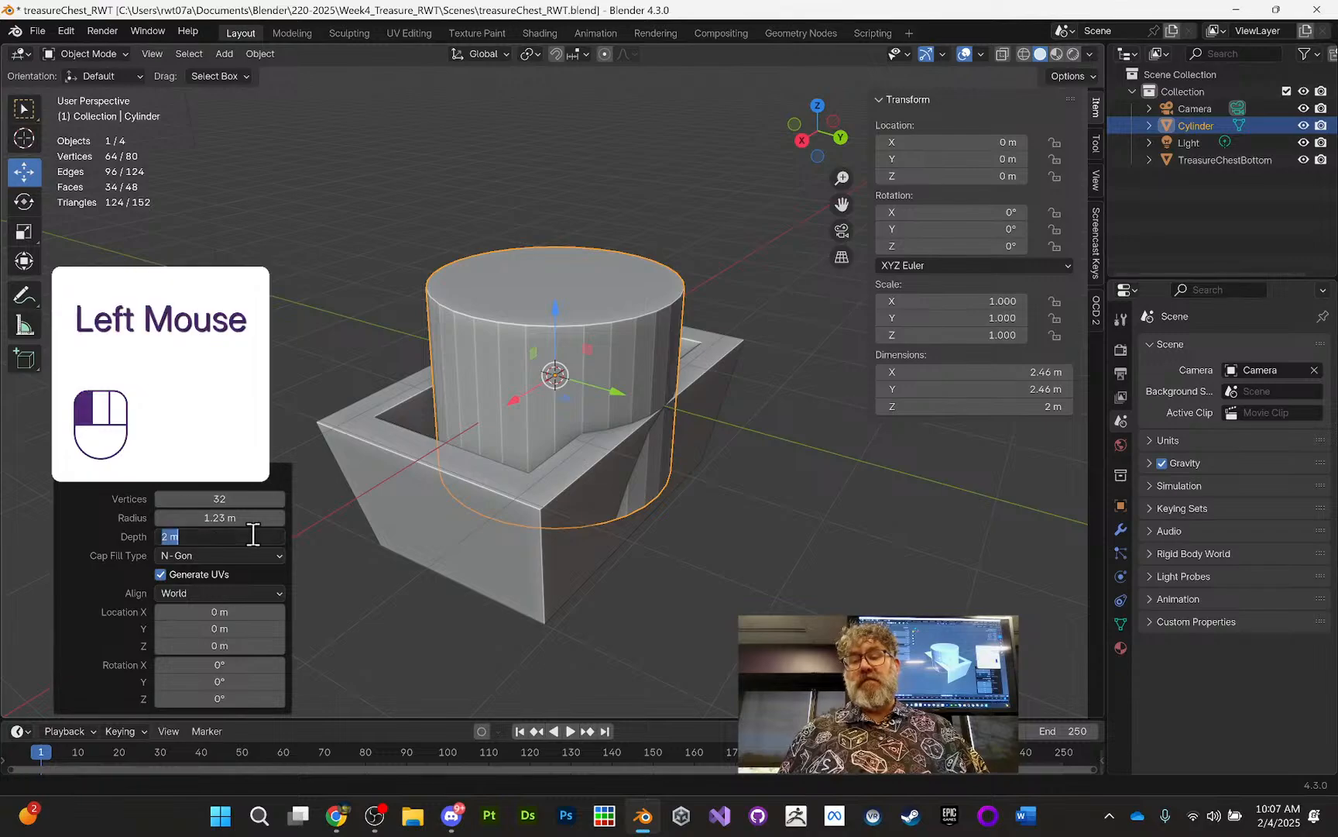
{"action": "type", "text": "3.5"}
{"action": "key", "text": "Return"}
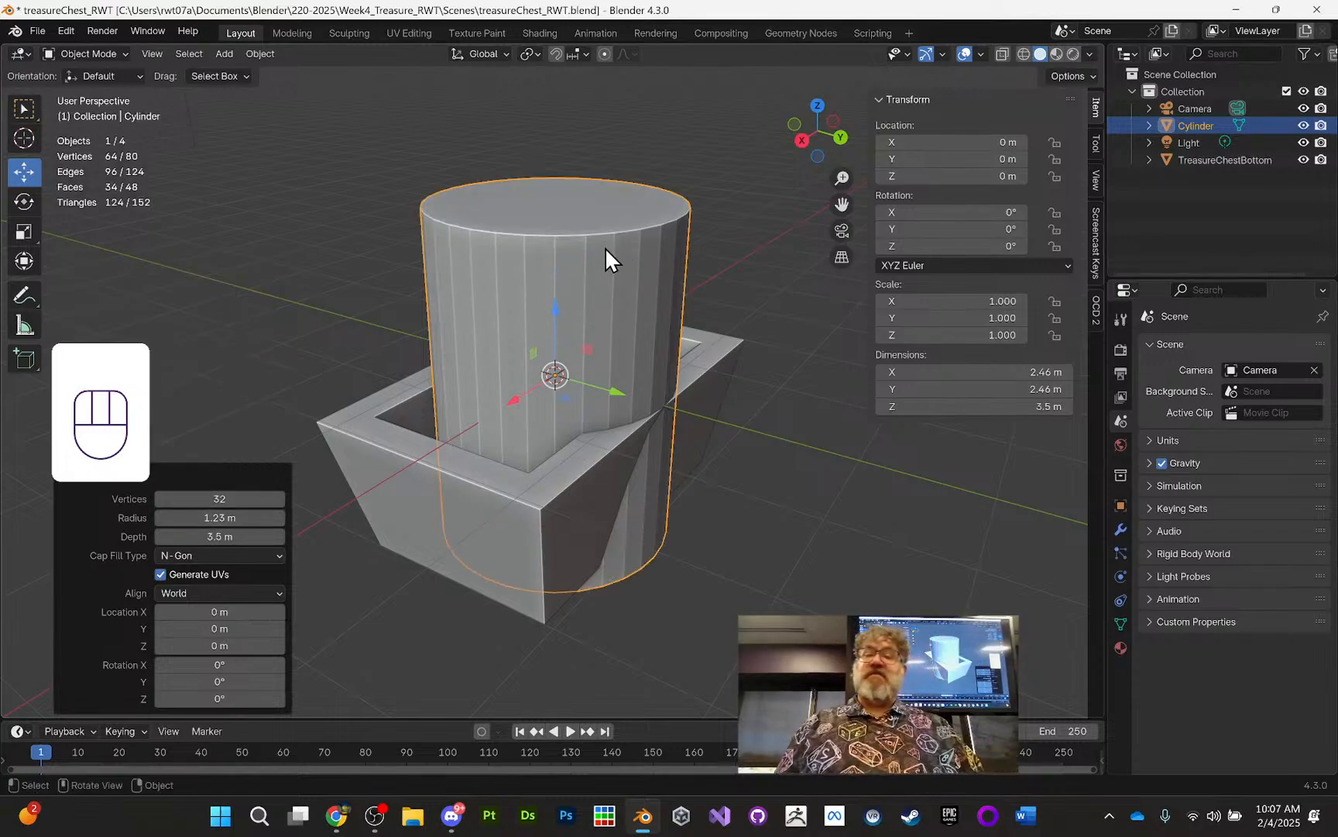
{"action": "left_click", "coordinate": [215, 500]}
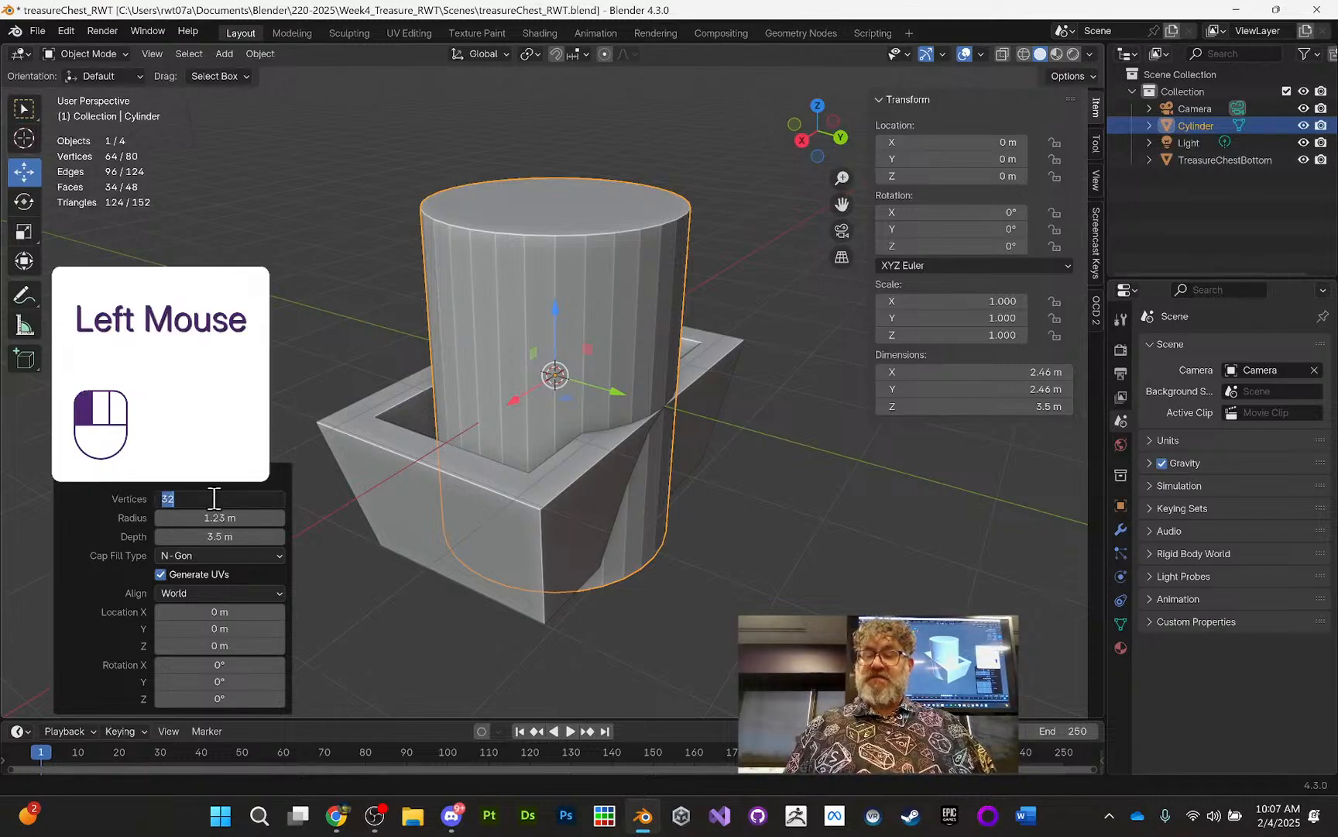
{"action": "type", "text": "12"}
{"action": "key", "text": "Return"}
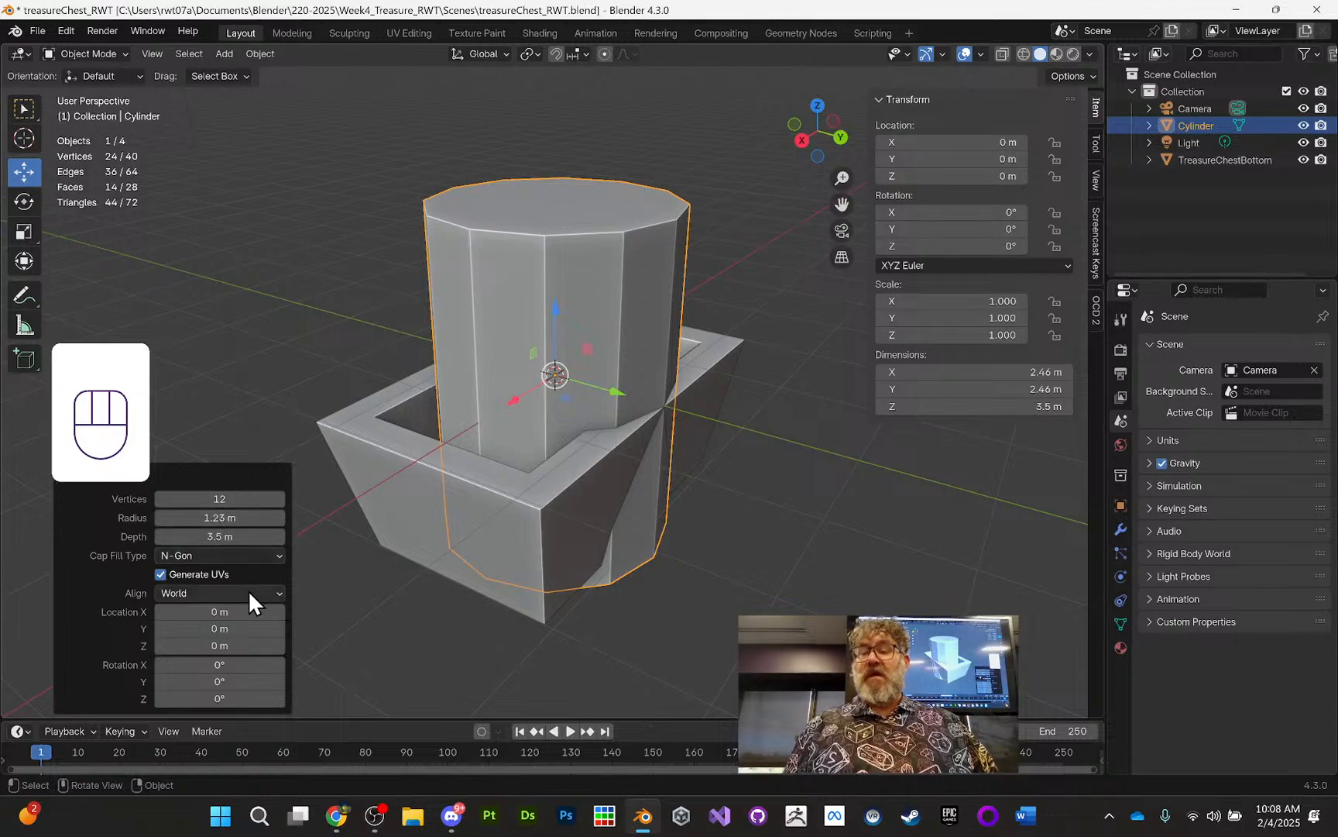
{"action": "left_click", "coordinate": [230, 552]}
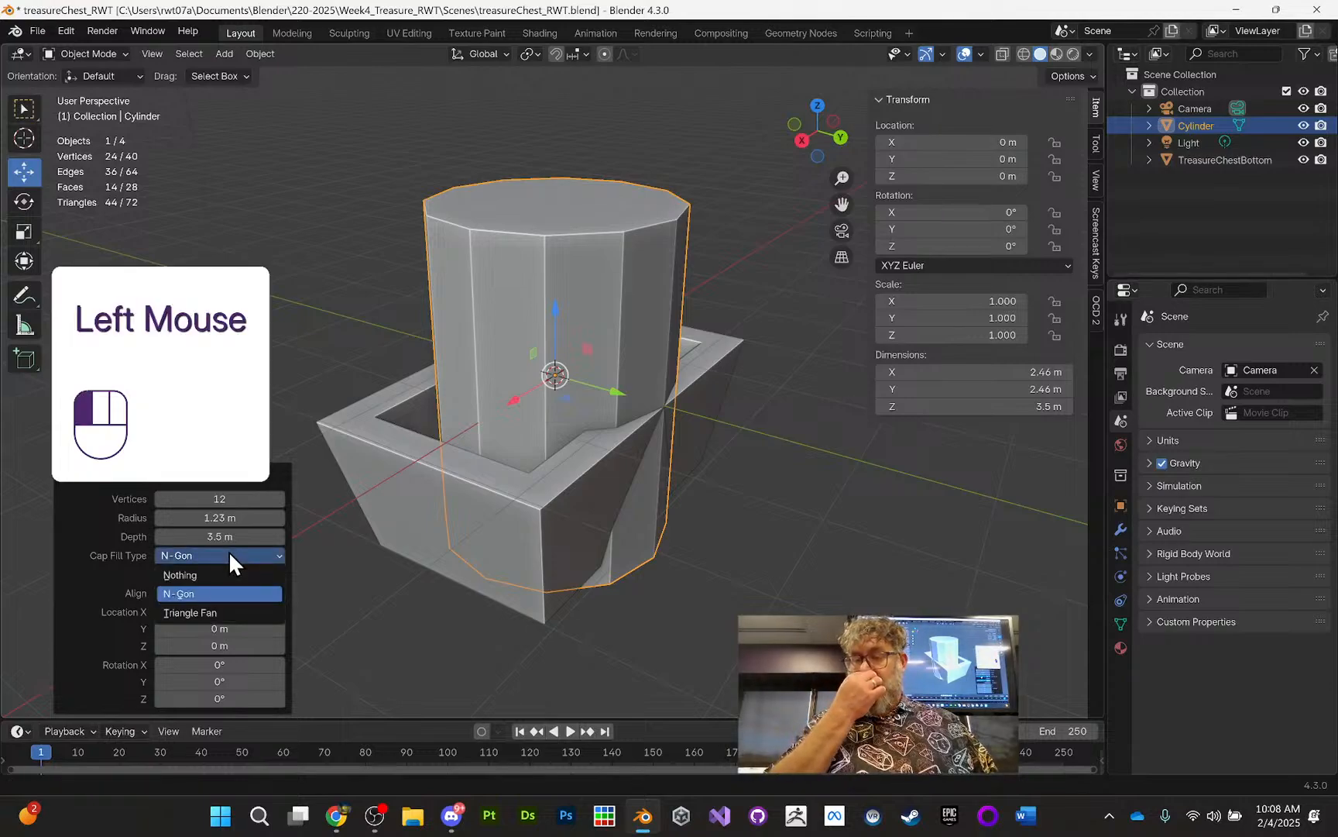
{"action": "left_click", "coordinate": [214, 609]}
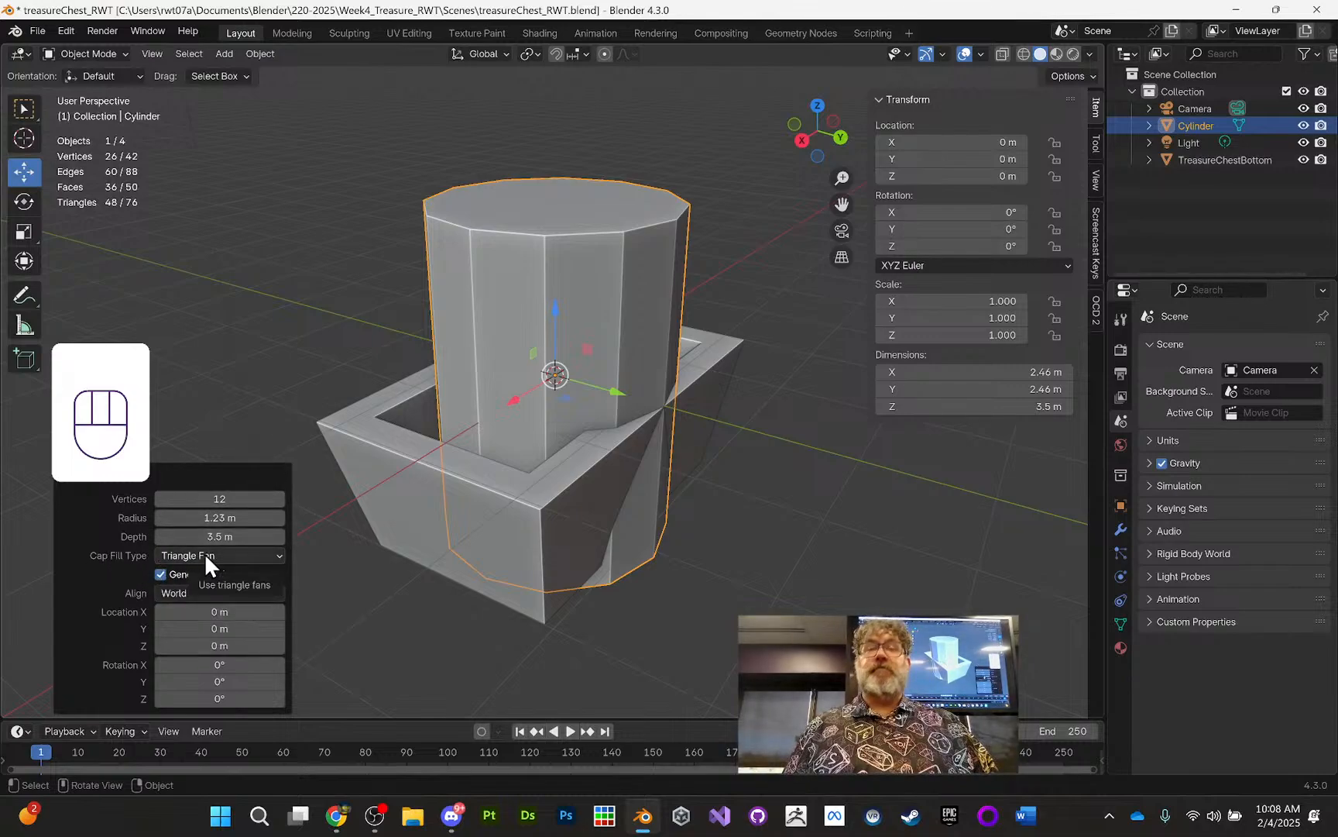
{"action": "left_click", "coordinate": [231, 554]}
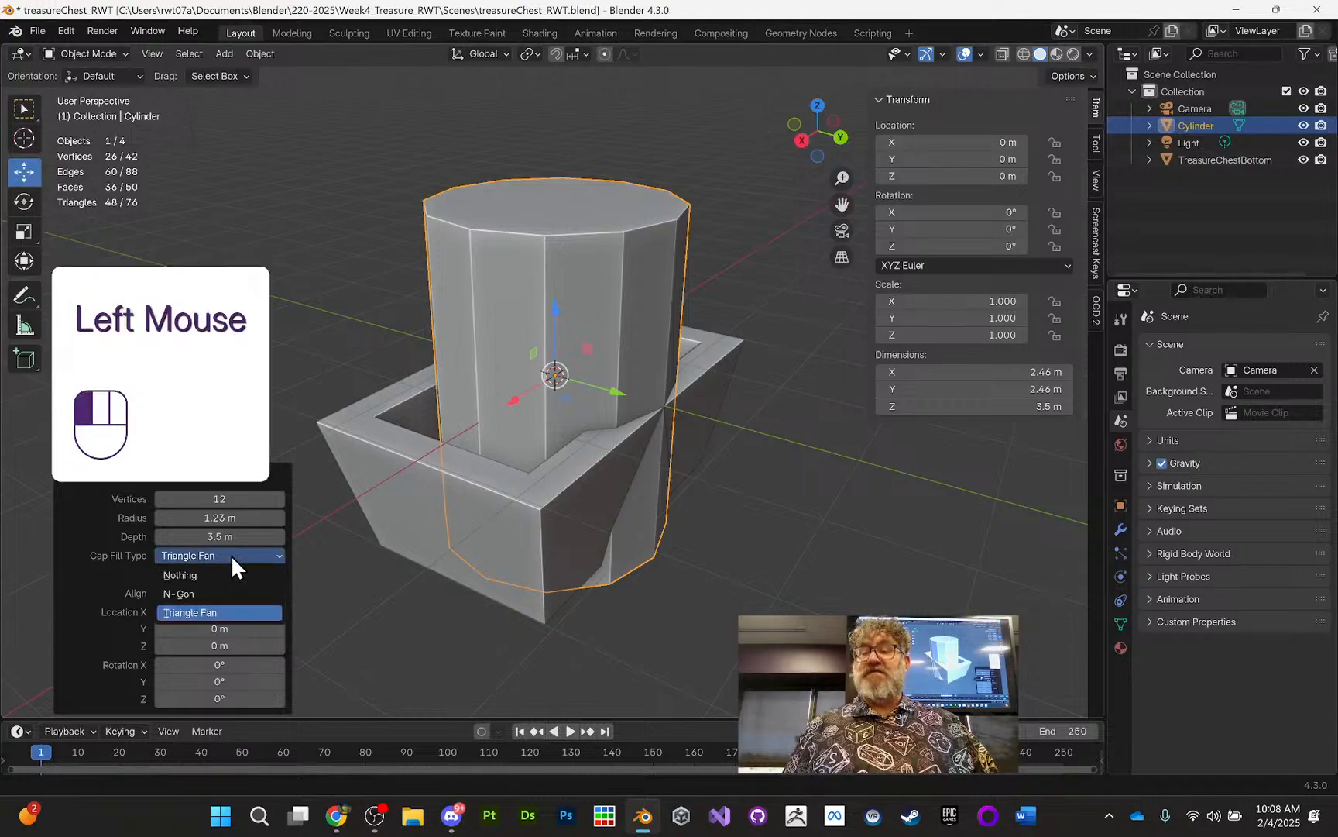
{"action": "left_click", "coordinate": [209, 589]}
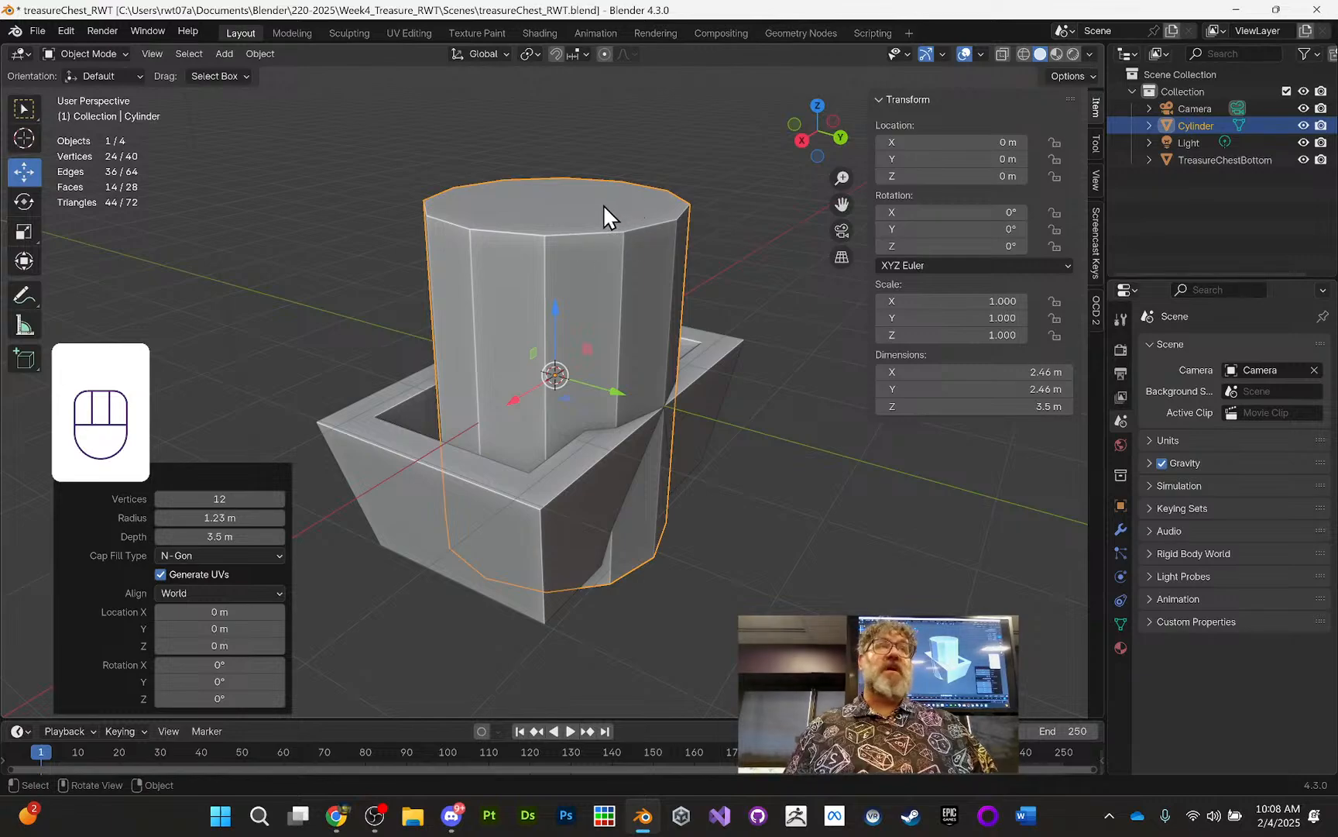
Step: Set the cylinder's cap fill type to Triangle Fan and keep the cylinder selected
{"action": "left_click", "coordinate": [223, 555]}
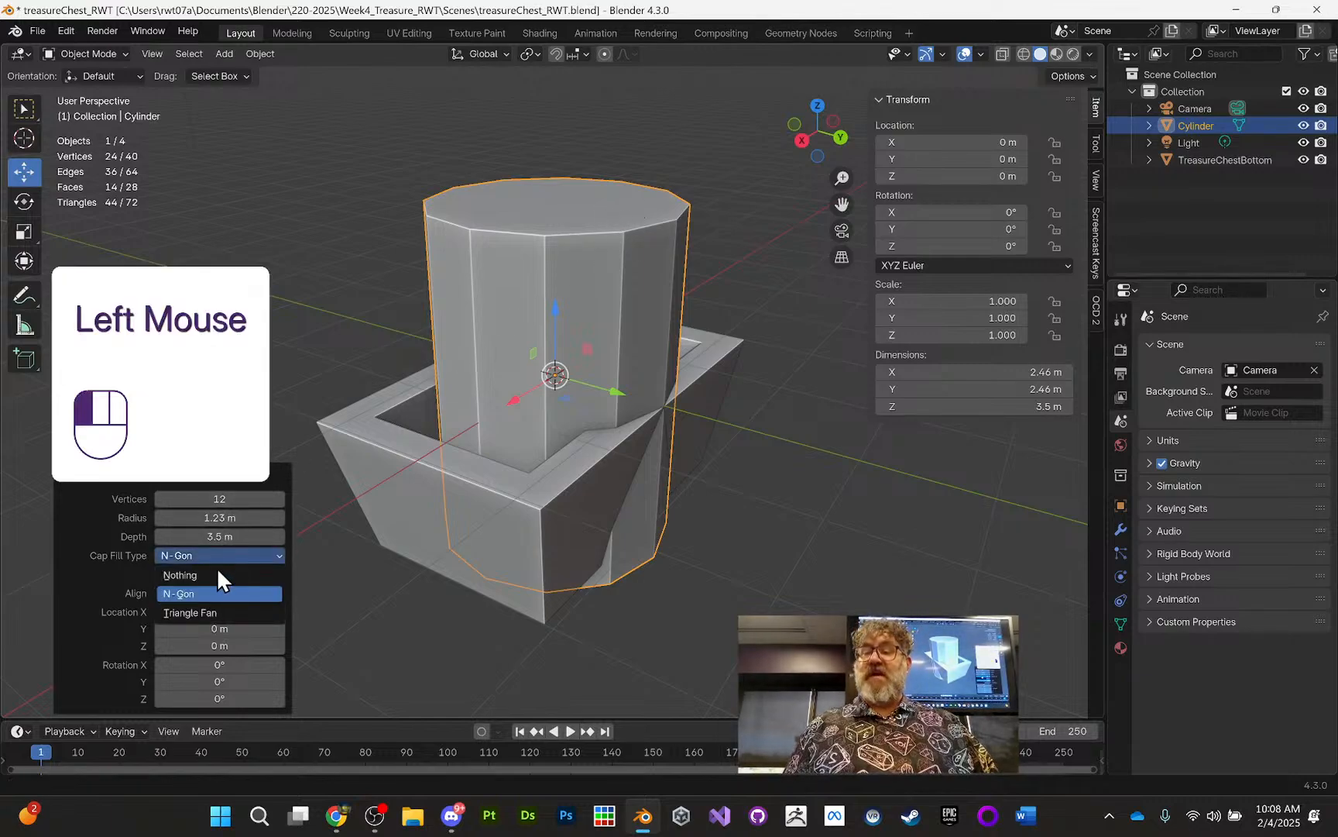
{"action": "left_click", "coordinate": [208, 612]}
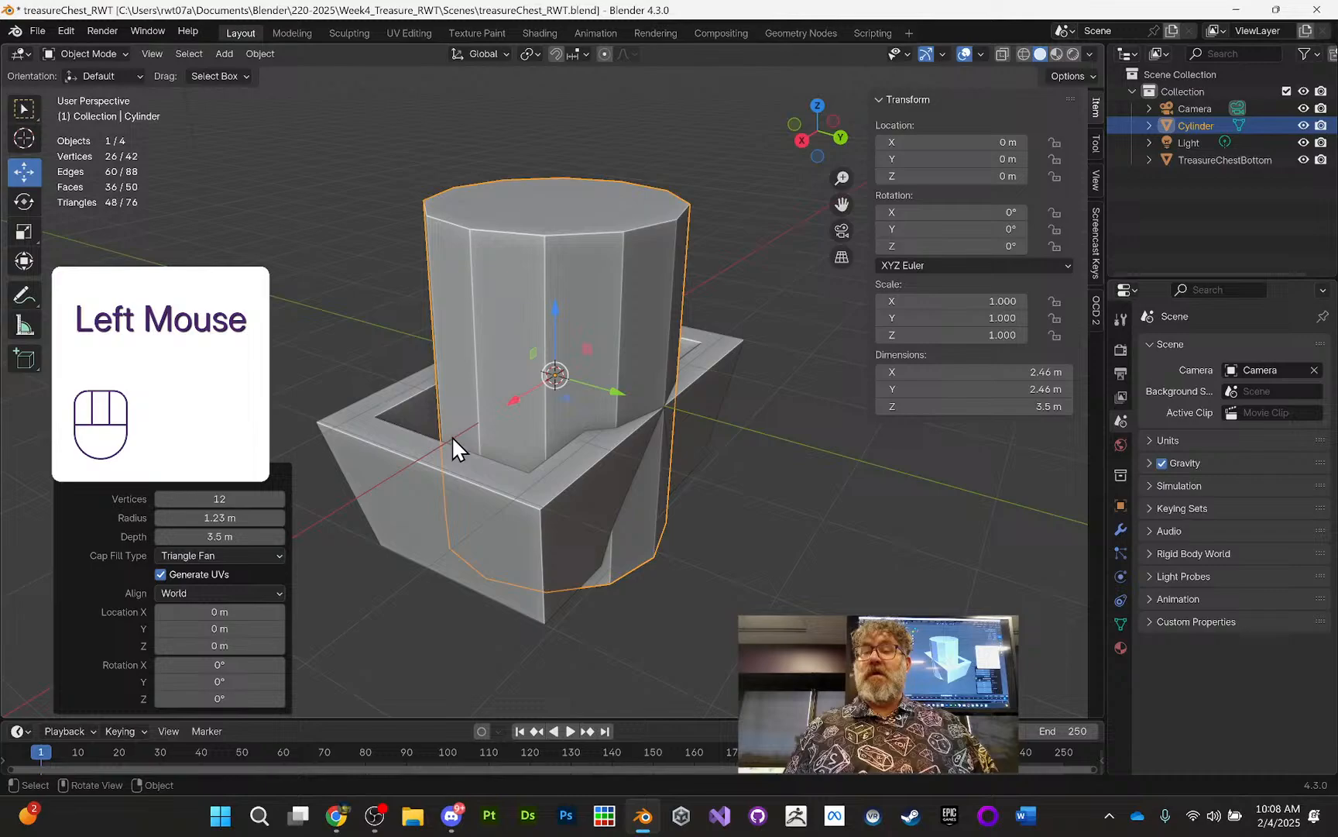
{"action": "left_click", "coordinate": [226, 554]}
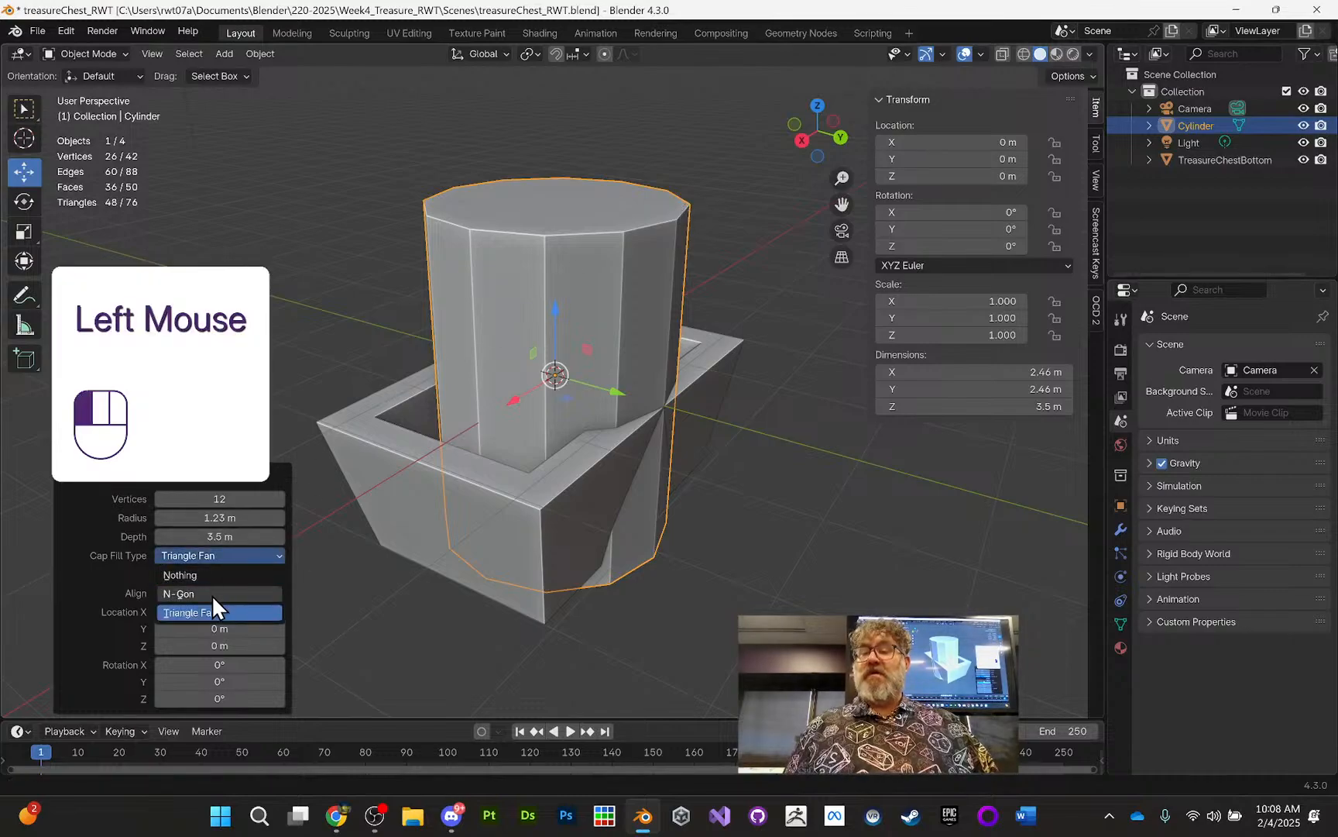
{"action": "left_click", "coordinate": [251, 610]}
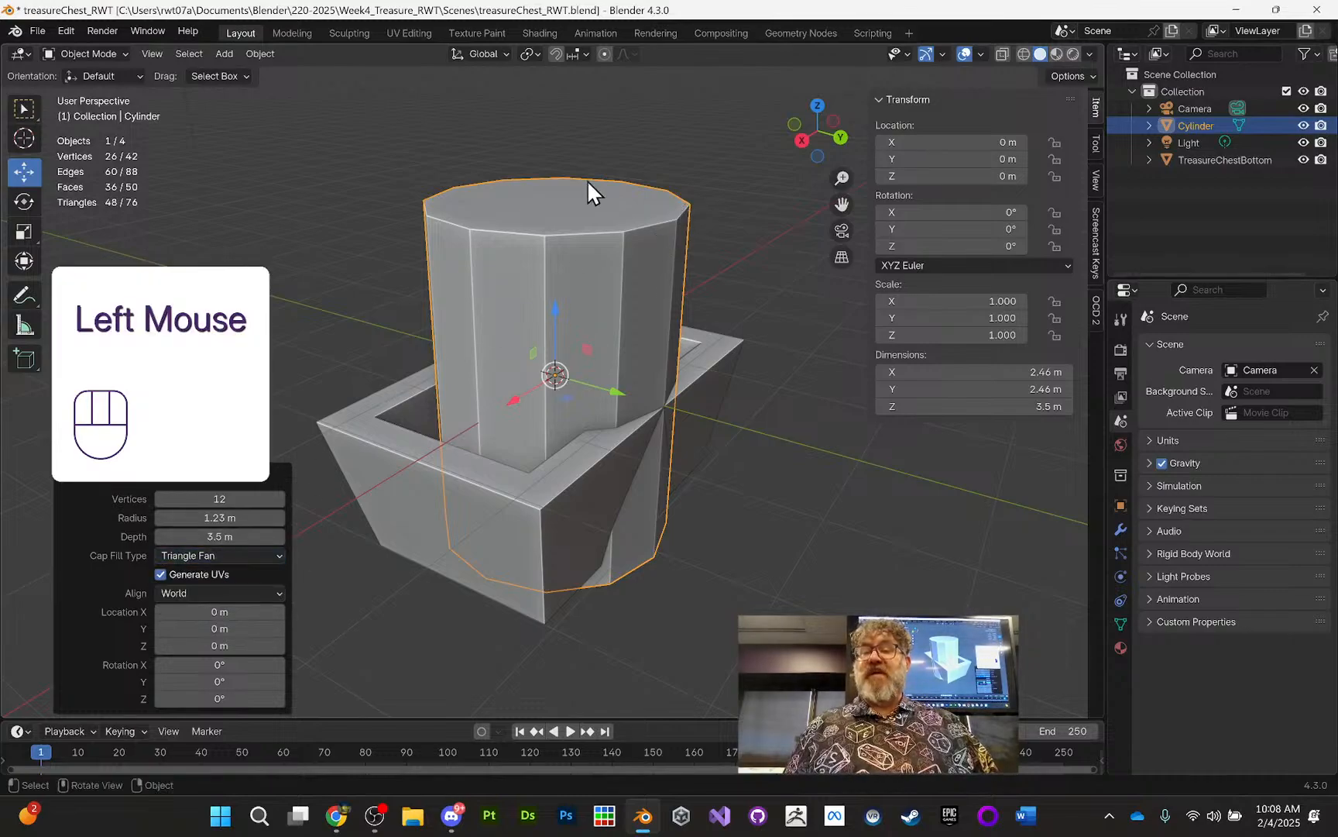
{"action": "left_click", "coordinate": [221, 555]}
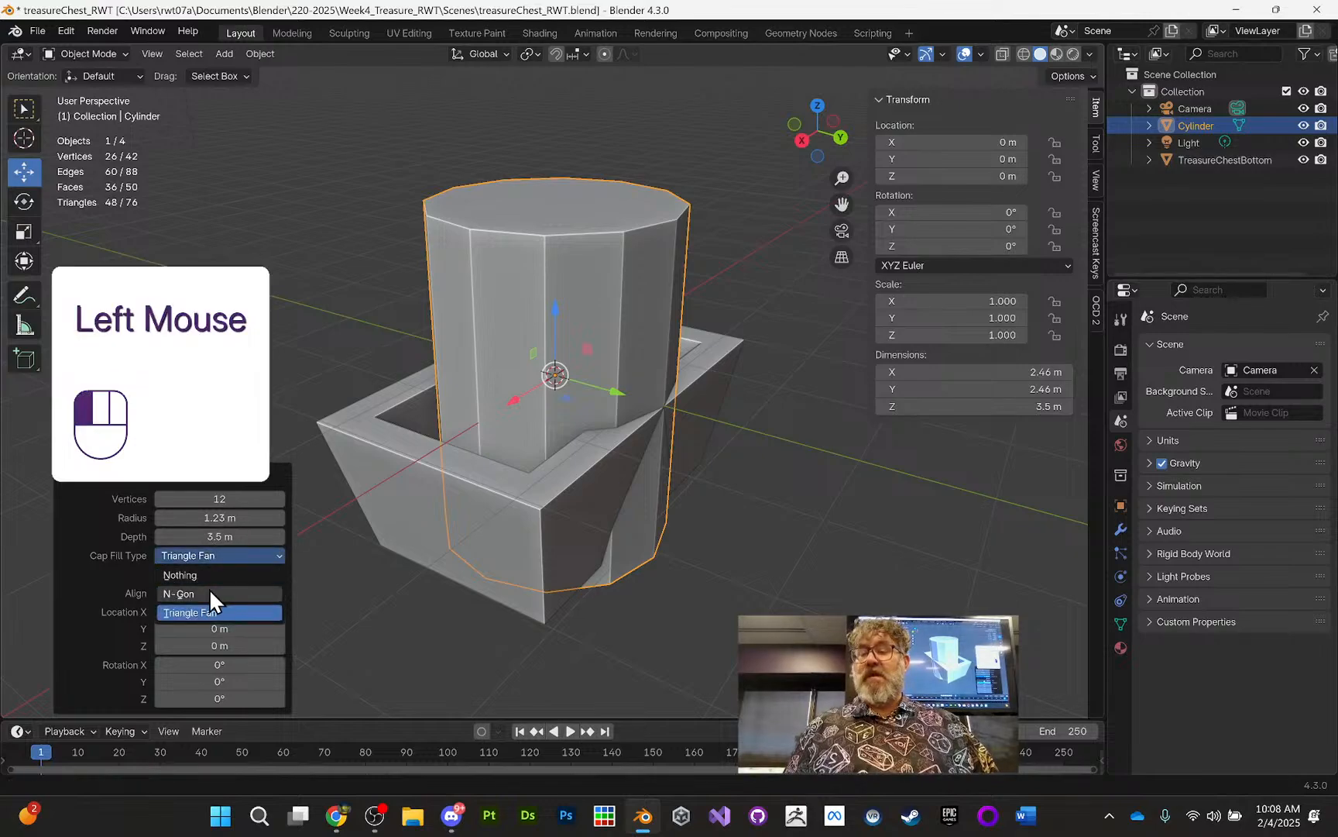
{"action": "left_click", "coordinate": [388, 131]}
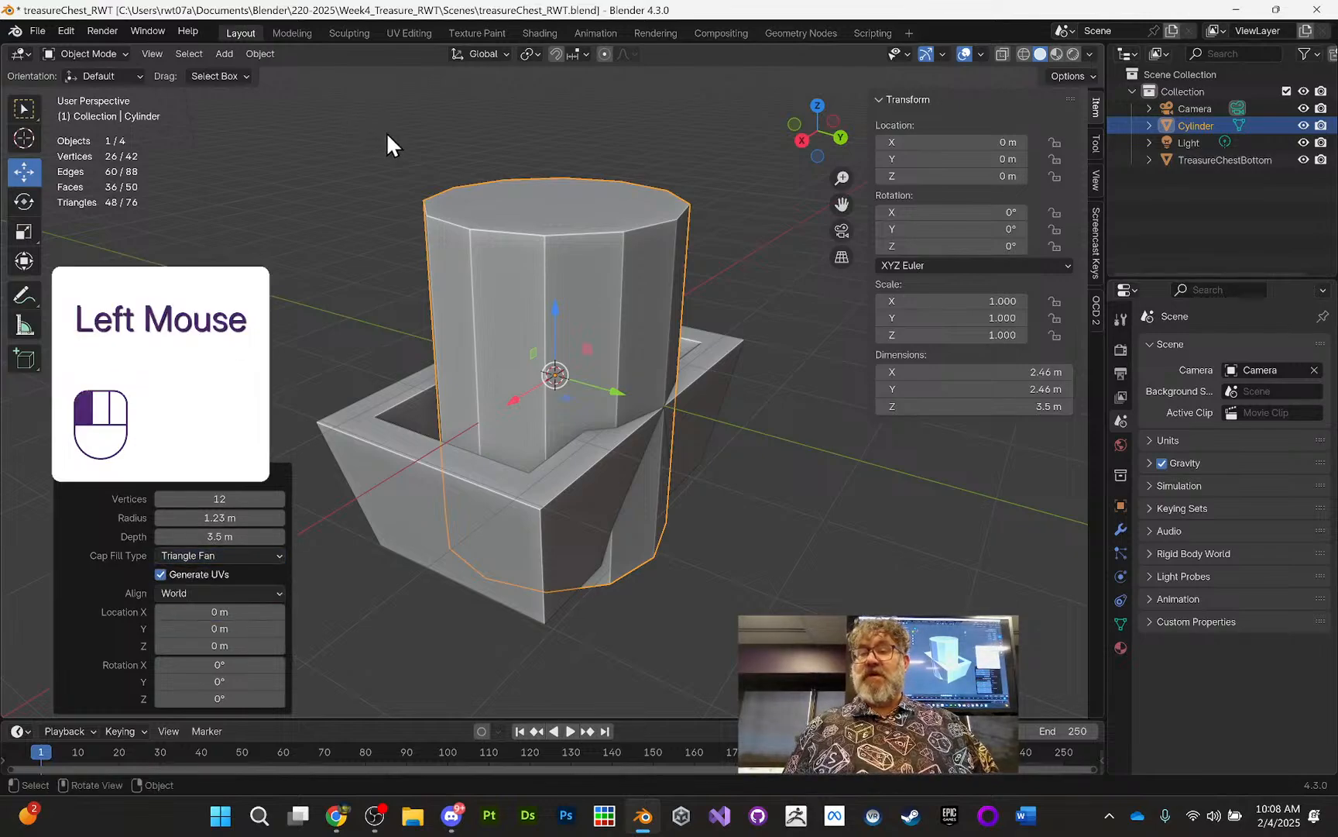
{"action": "left_click", "coordinate": [481, 232]}
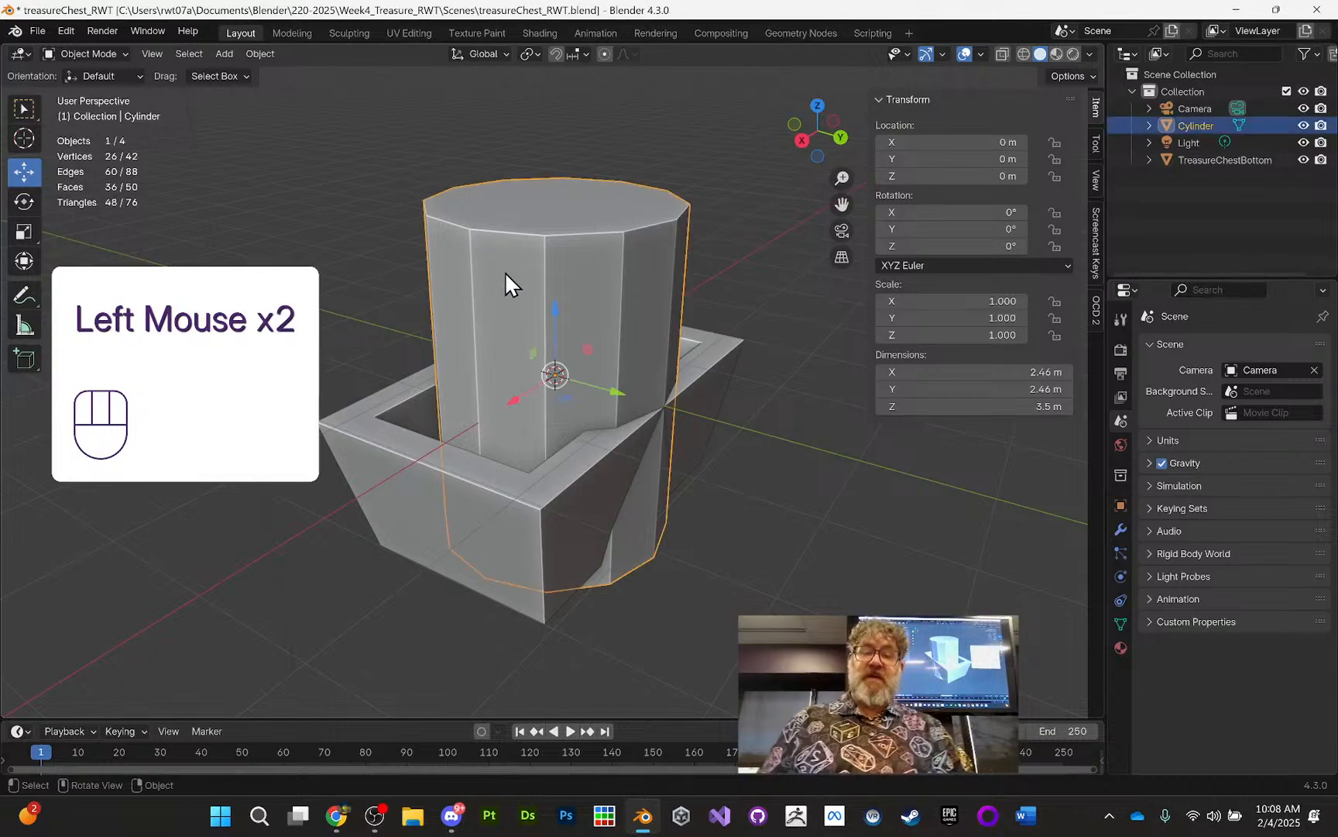
Step: Rotate the cylinder 90° around the global Y axis so it lies lengthwise along the chest bottom
{"action": "middle_click_drag", "start_coordinate": [647, 250], "coordinate": [612, 254]}
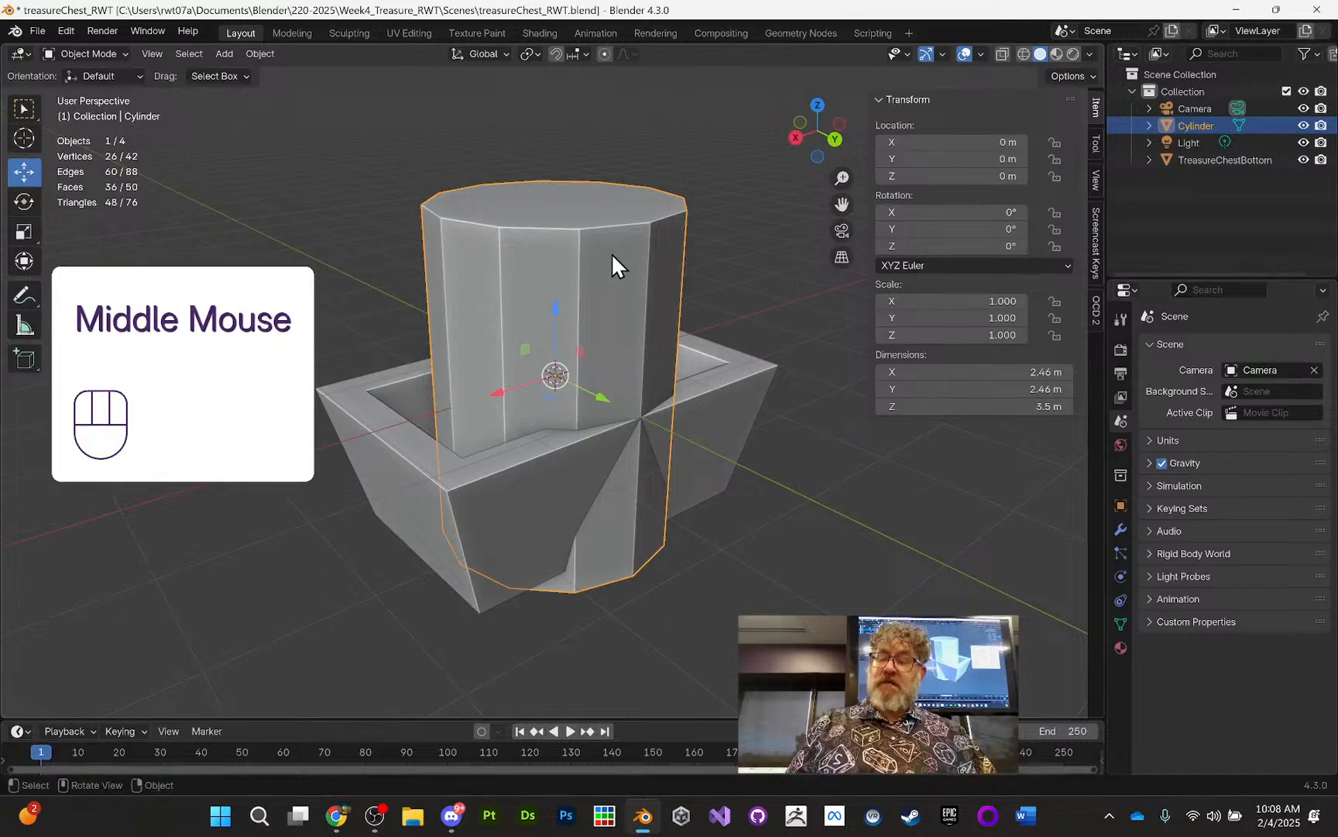
{"action": "key", "text": "r"}
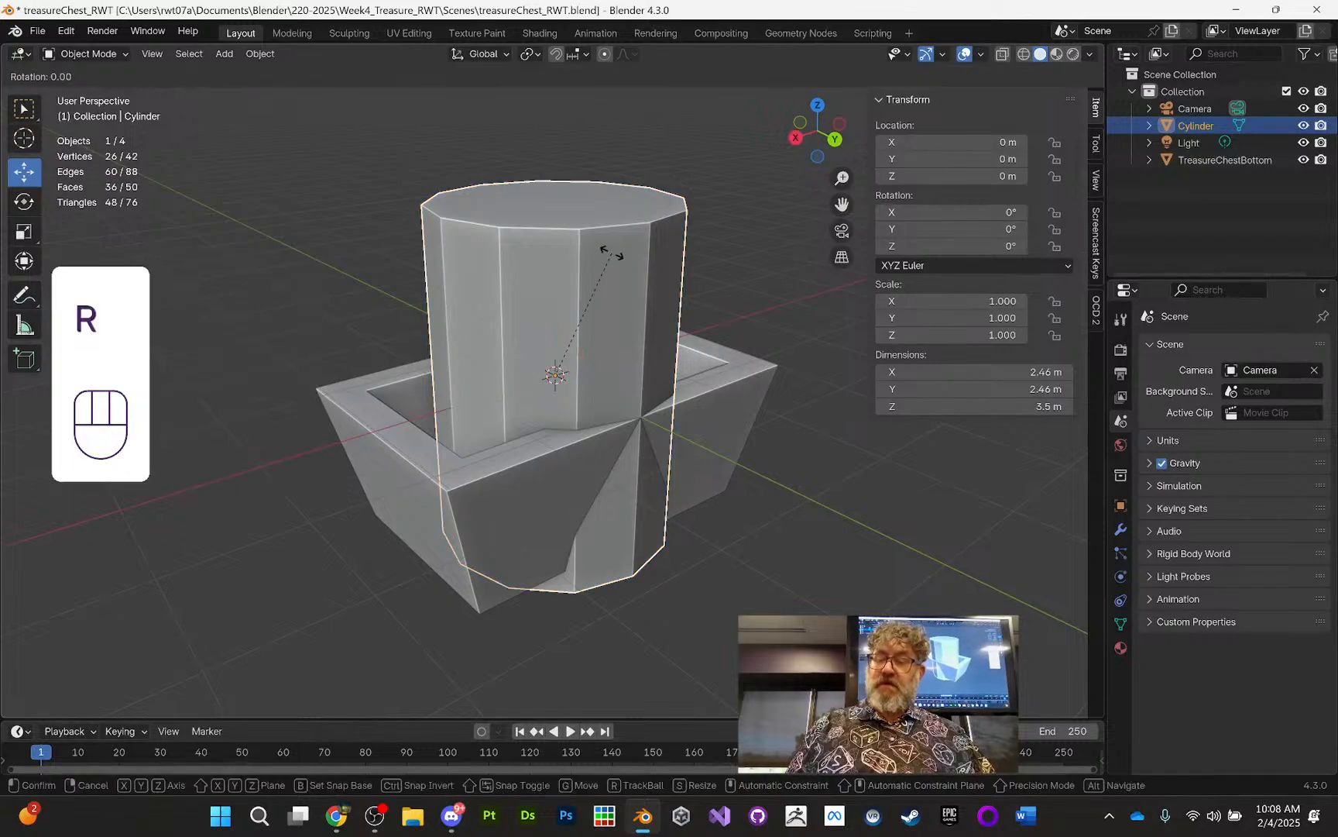
{"action": "type", "text": "y"}
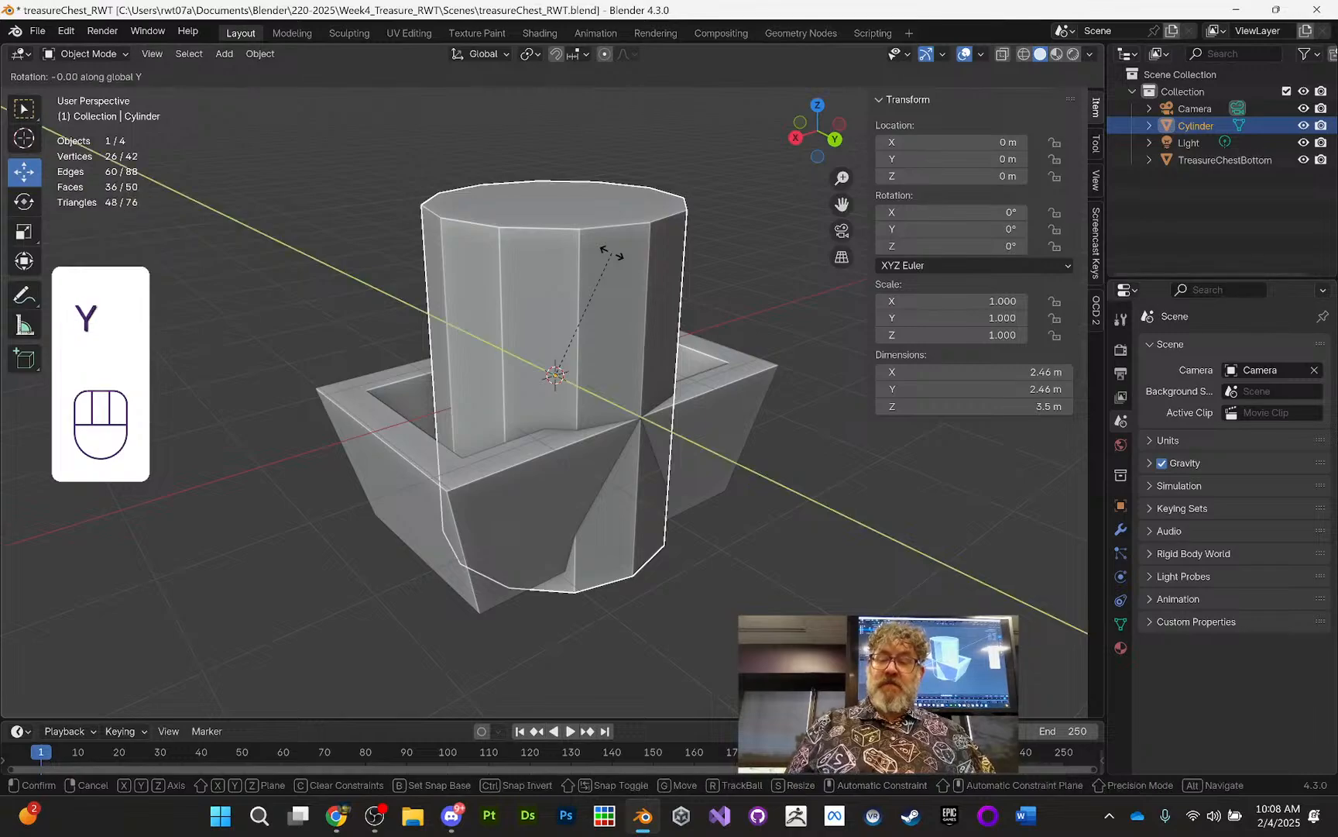
{"action": "type", "text": "90"}
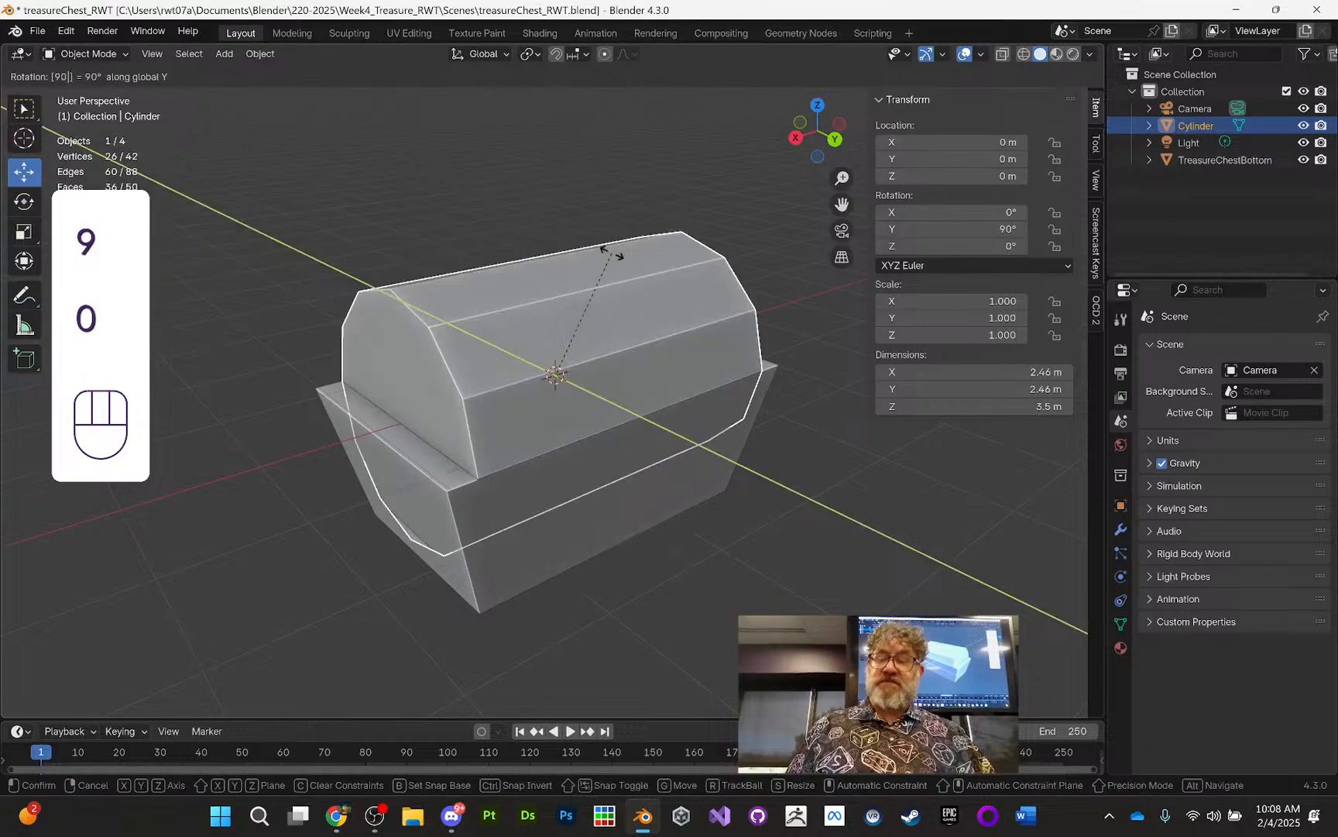
{"action": "key", "text": "Return"}
{"action": "middle_click_drag", "start_coordinate": [628, 273], "coordinate": [736, 292]}
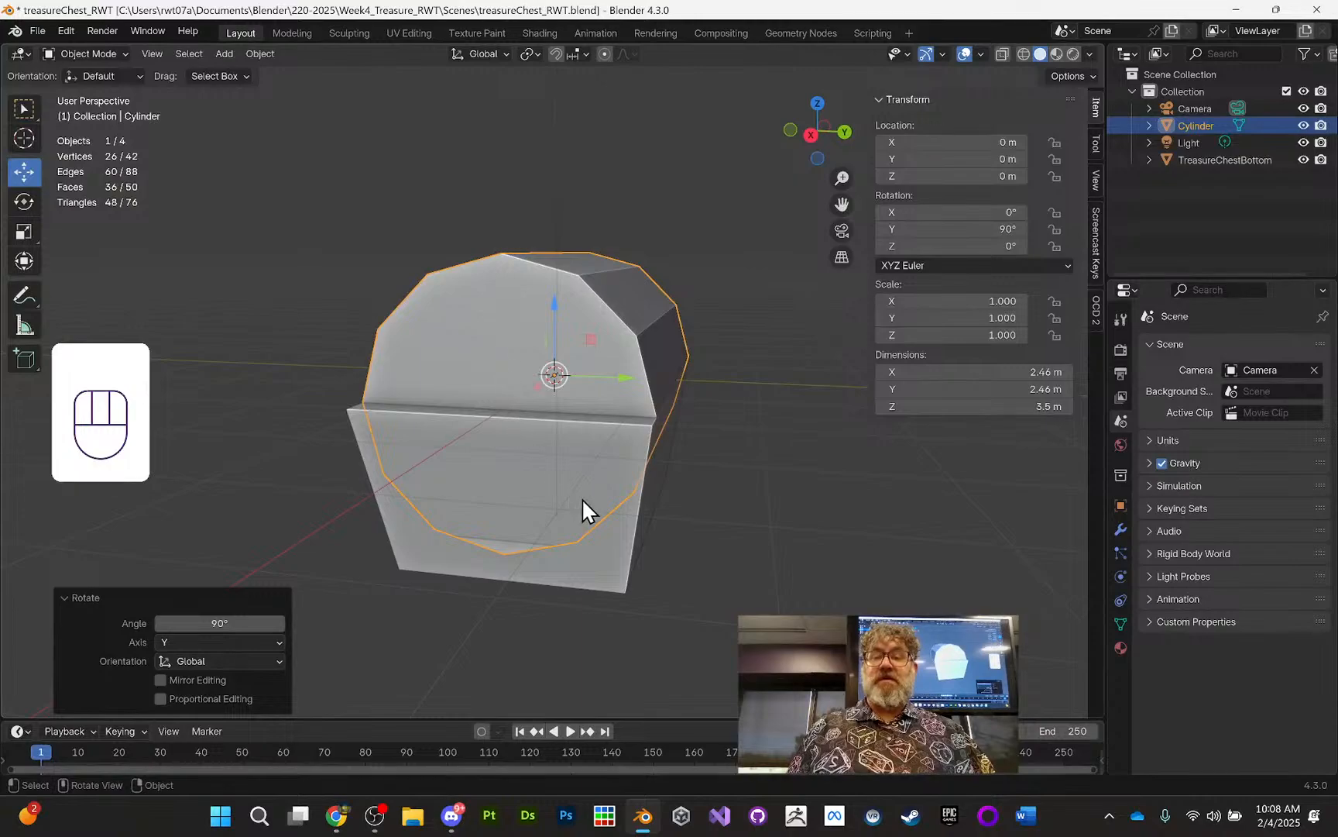
{"action": "middle_click_drag", "start_coordinate": [663, 355], "coordinate": [586, 347]}
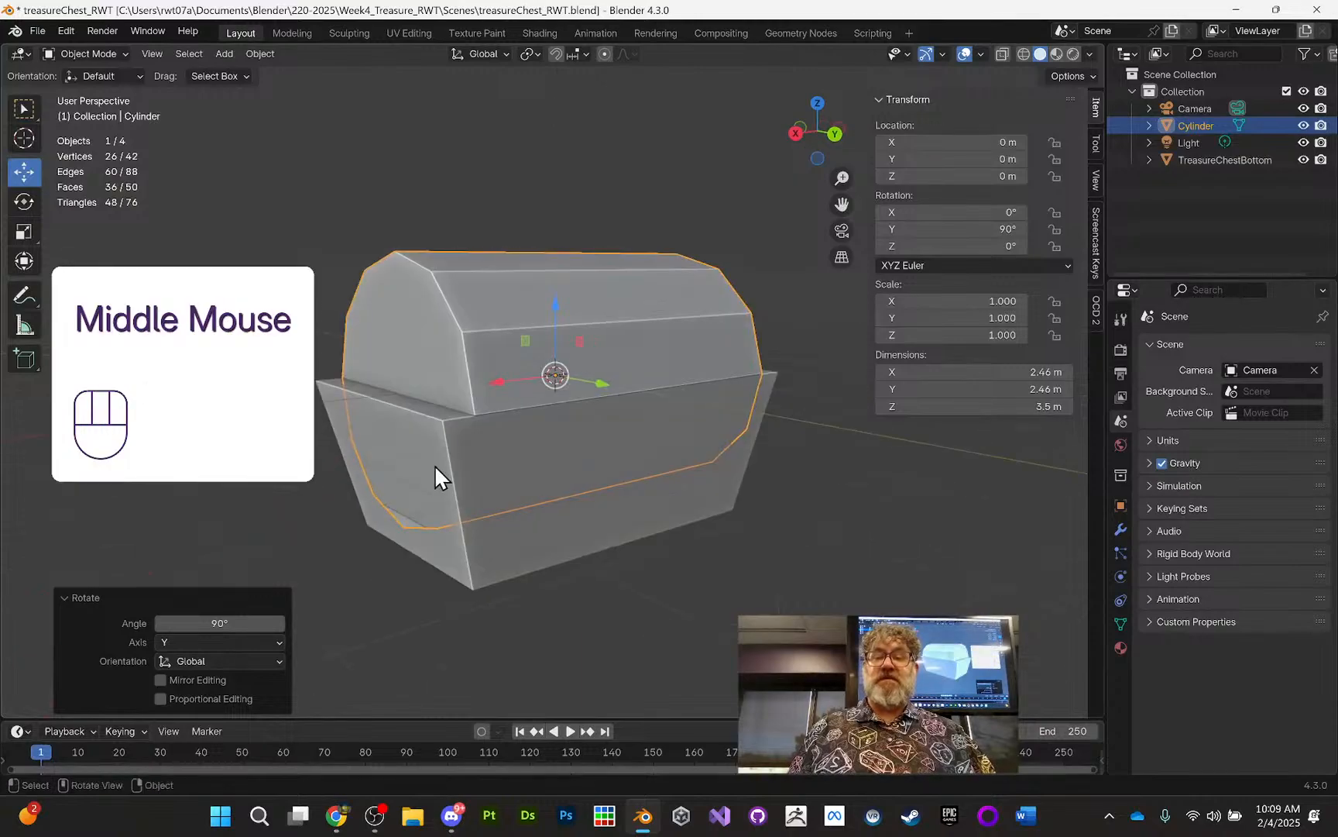
Step: Hide the TreasureChestBottom object and open the cylinder's mesh in Edit Mode
{"action": "left_click", "coordinate": [519, 518]}
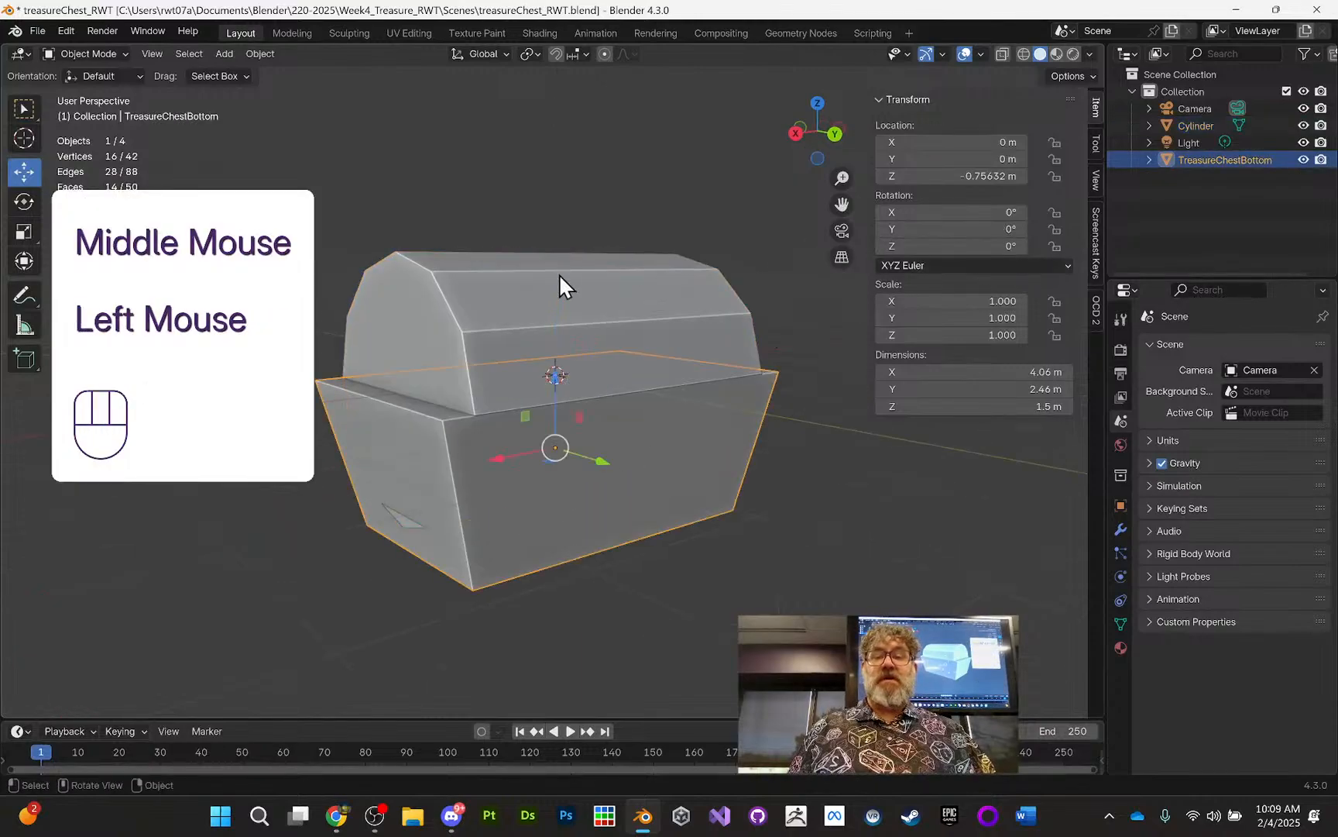
{"action": "left_click", "coordinate": [1305, 160]}
{"action": "middle_click_drag", "start_coordinate": [670, 326], "coordinate": [723, 346]}
{"action": "key", "text": "Tab"}
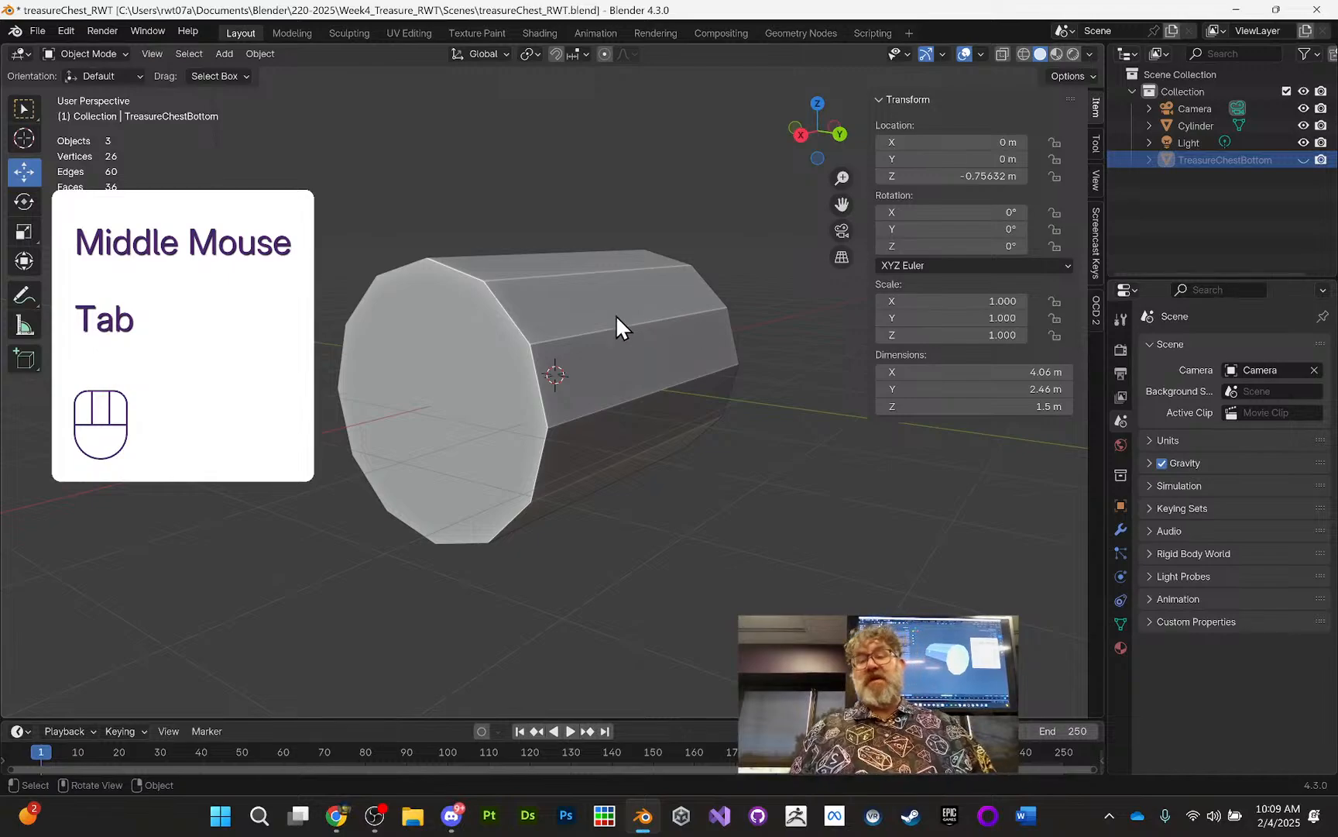
{"action": "left_click", "coordinate": [551, 309]}
{"action": "key", "text": "Tab"}
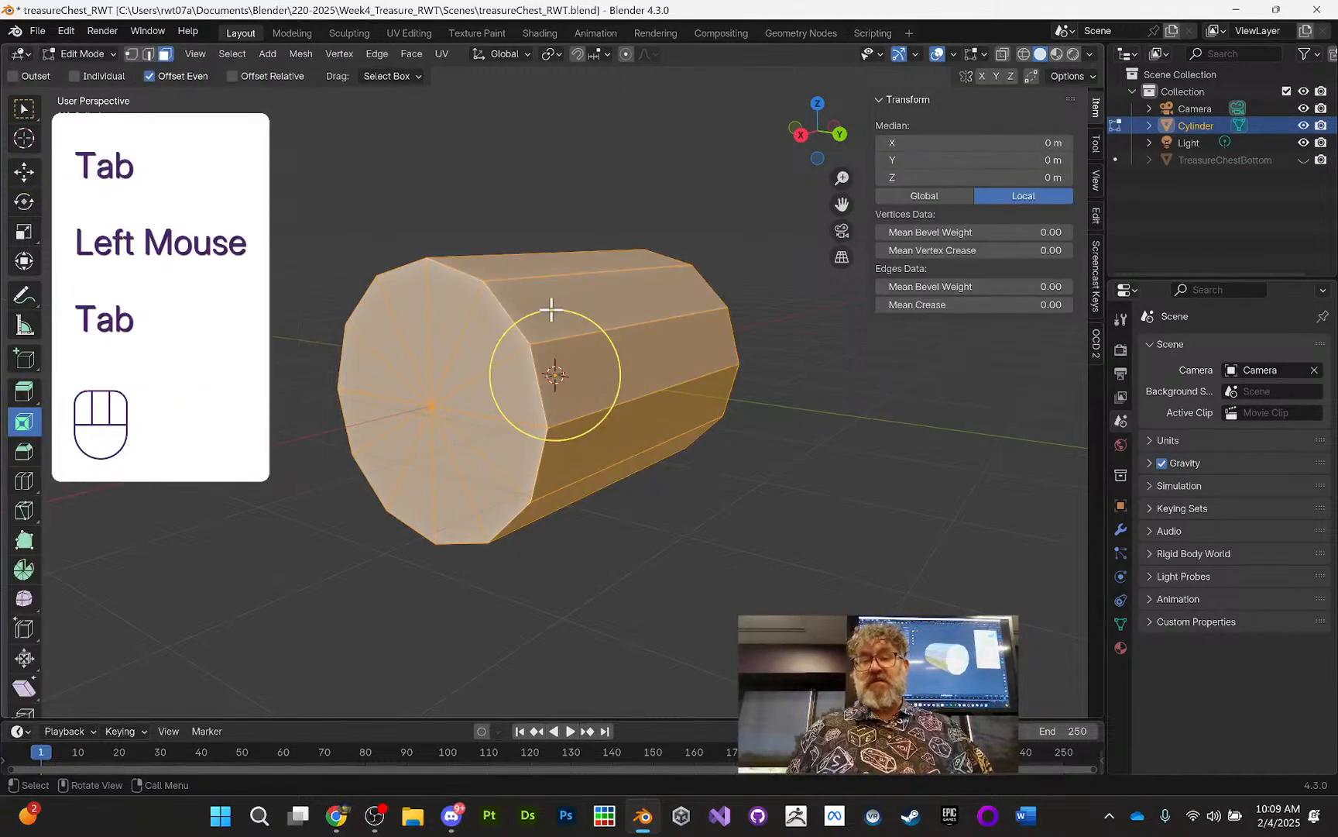
Step: In wireframe shading and right orthographic view, select the lower half of the cylinder and delete its faces
{"action": "middle_click_drag", "start_coordinate": [633, 338], "coordinate": [720, 203]}
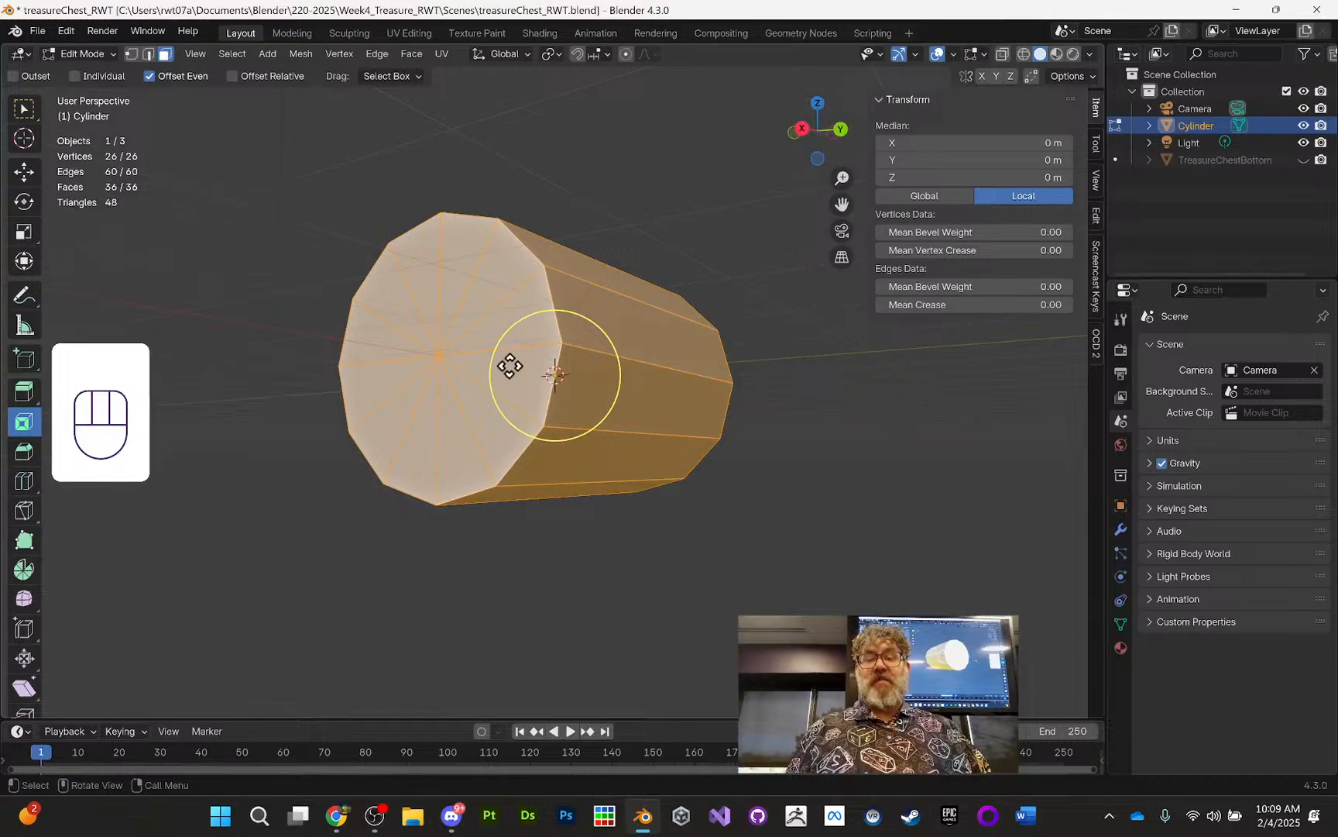
{"action": "left_click", "coordinate": [1023, 53]}
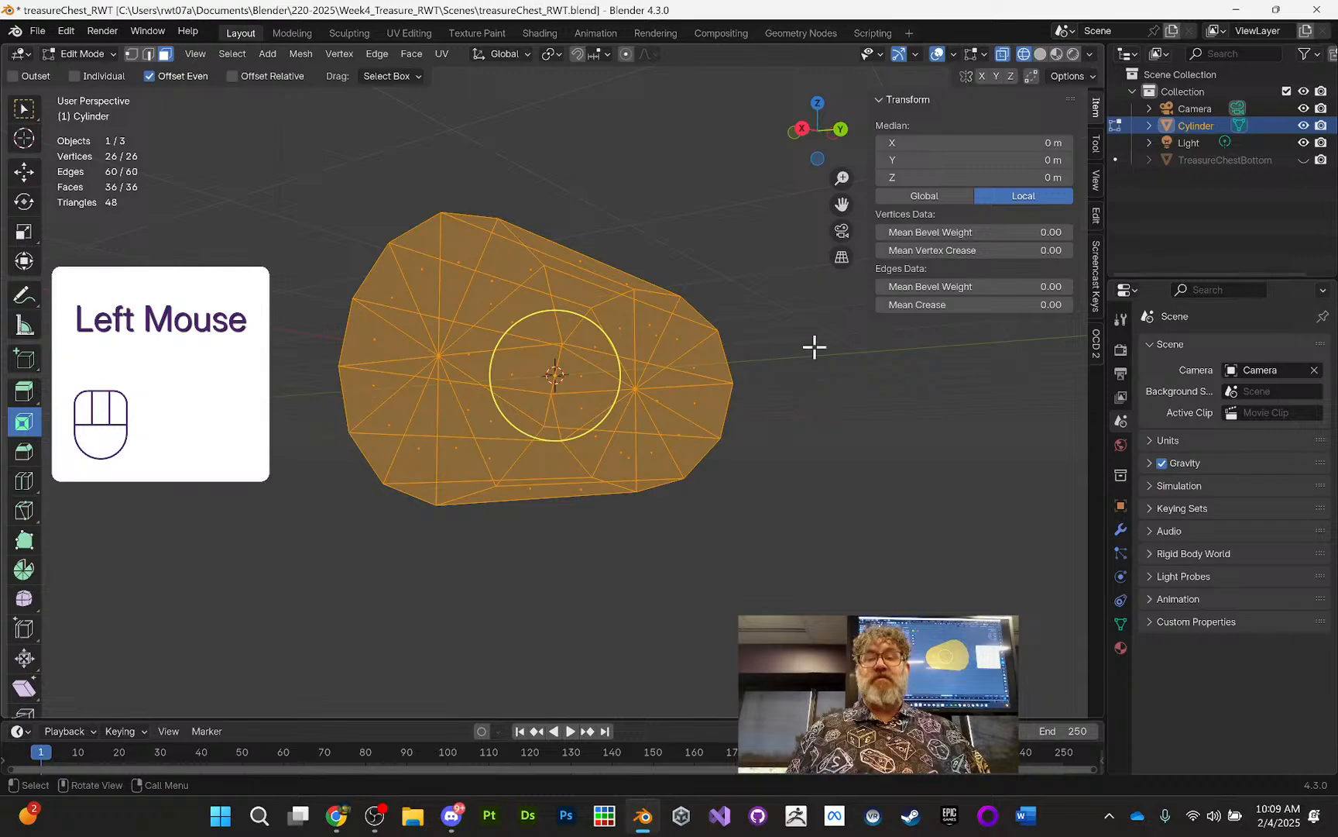
{"action": "double_click", "coordinate": [847, 129]}
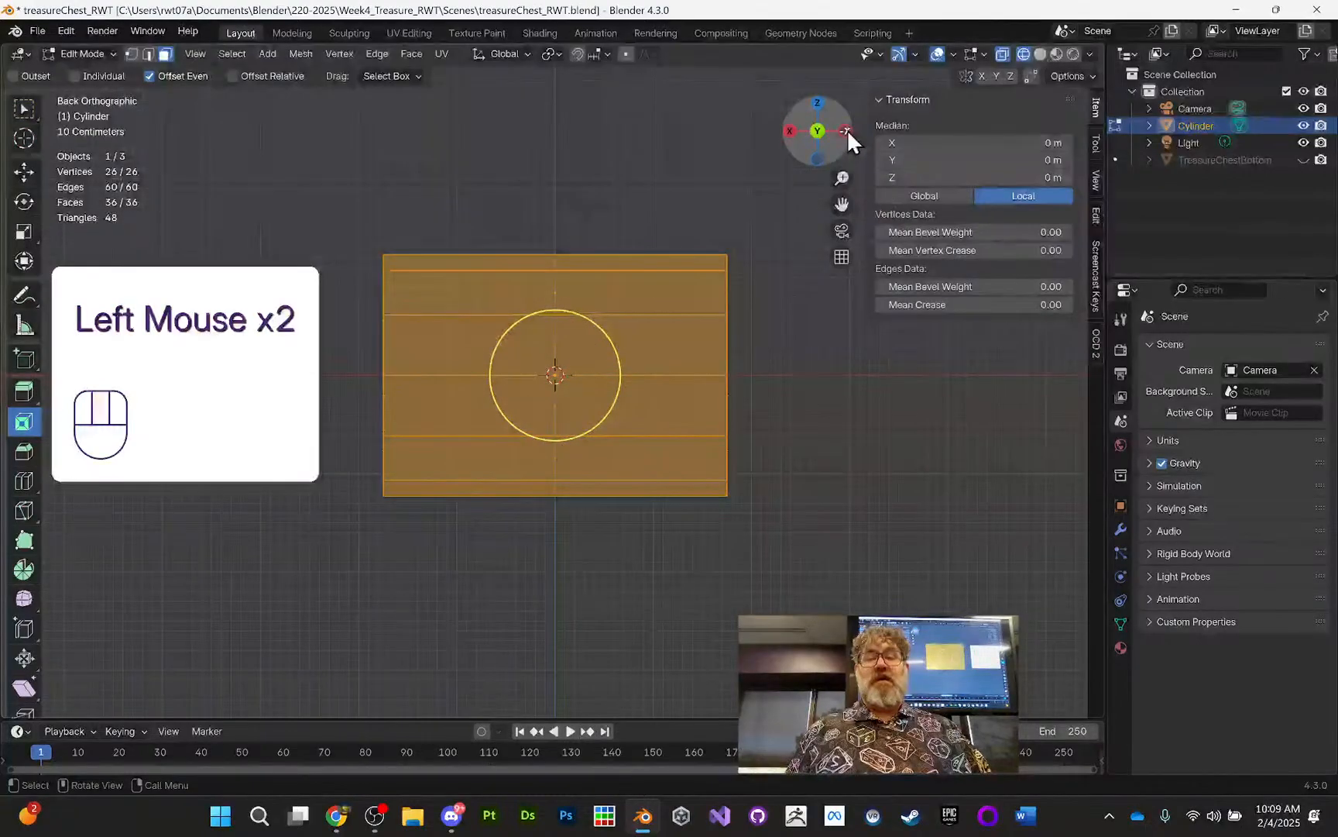
{"action": "left_click_drag", "start_coordinate": [792, 126], "coordinate": [789, 127]}
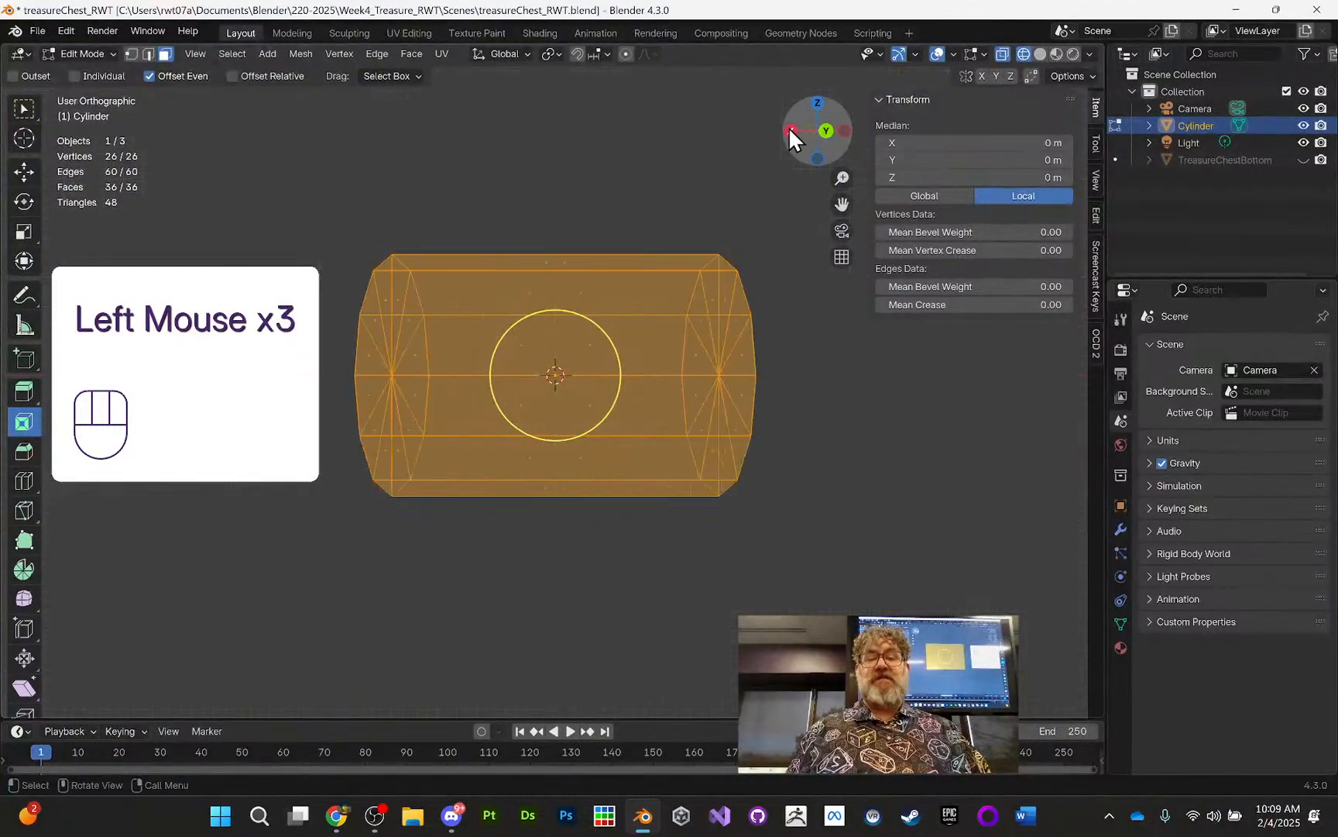
{"action": "left_click", "coordinate": [789, 126]}
{"action": "left_click", "coordinate": [24, 108]}
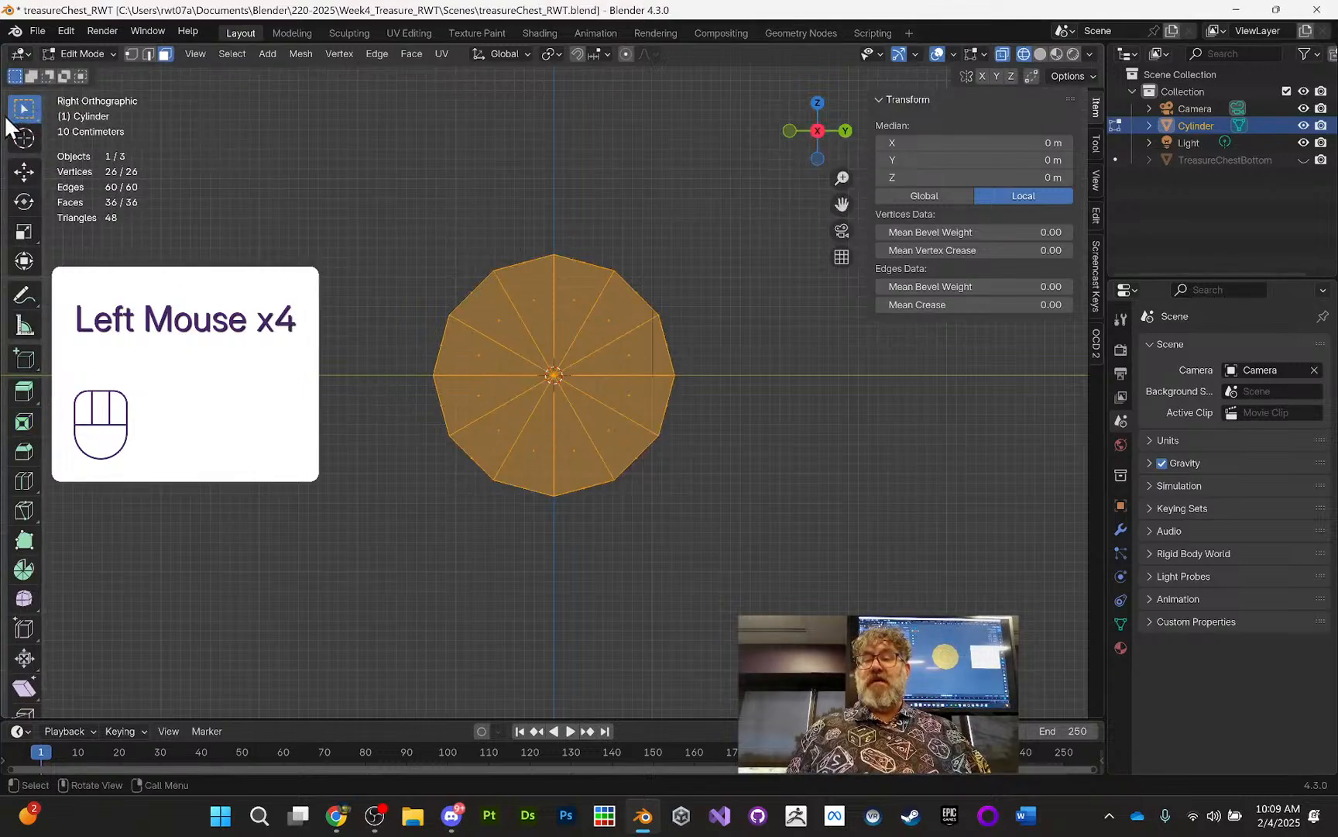
{"action": "left_click_drag", "start_coordinate": [389, 391], "coordinate": [797, 542]}
{"action": "middle_click_drag", "start_coordinate": [821, 326], "coordinate": [796, 355]}
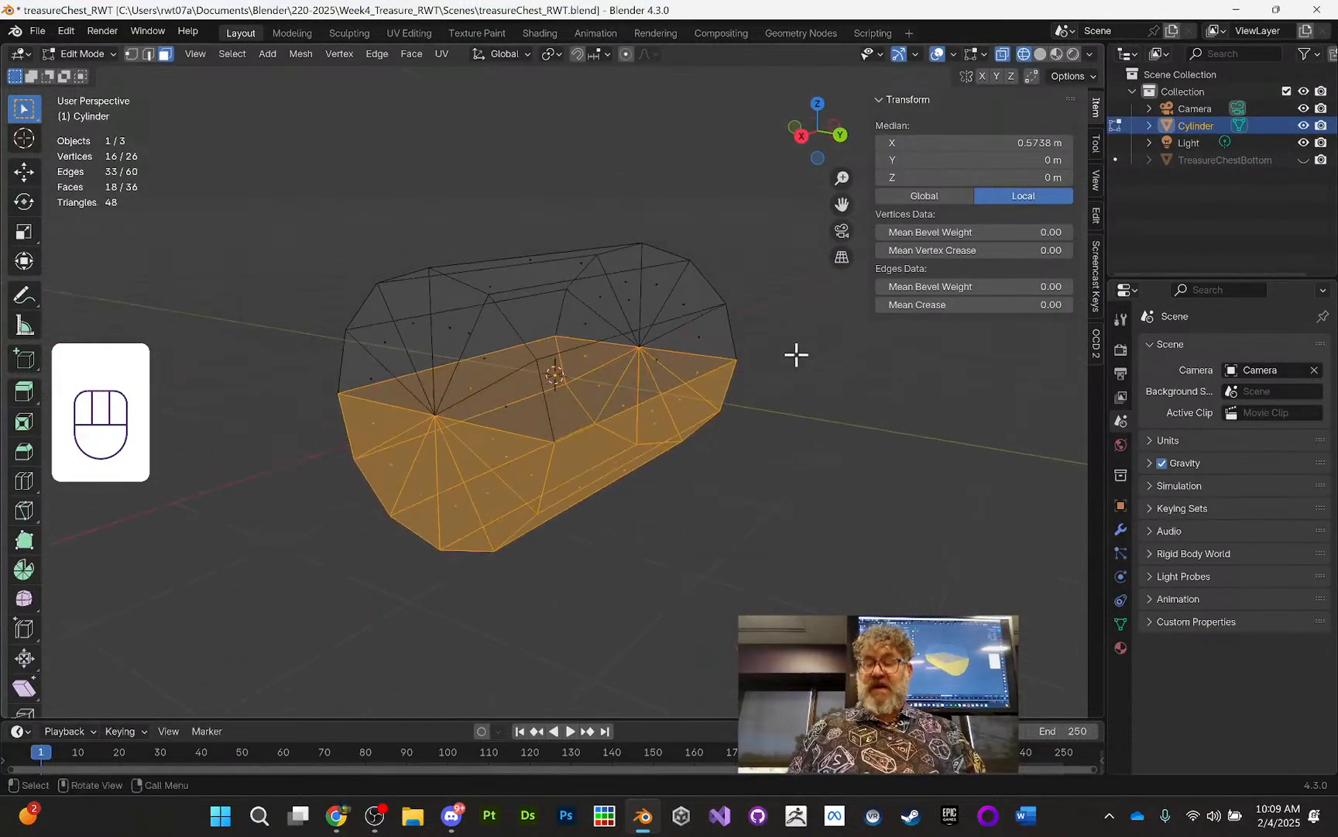
{"action": "key", "text": "x"}
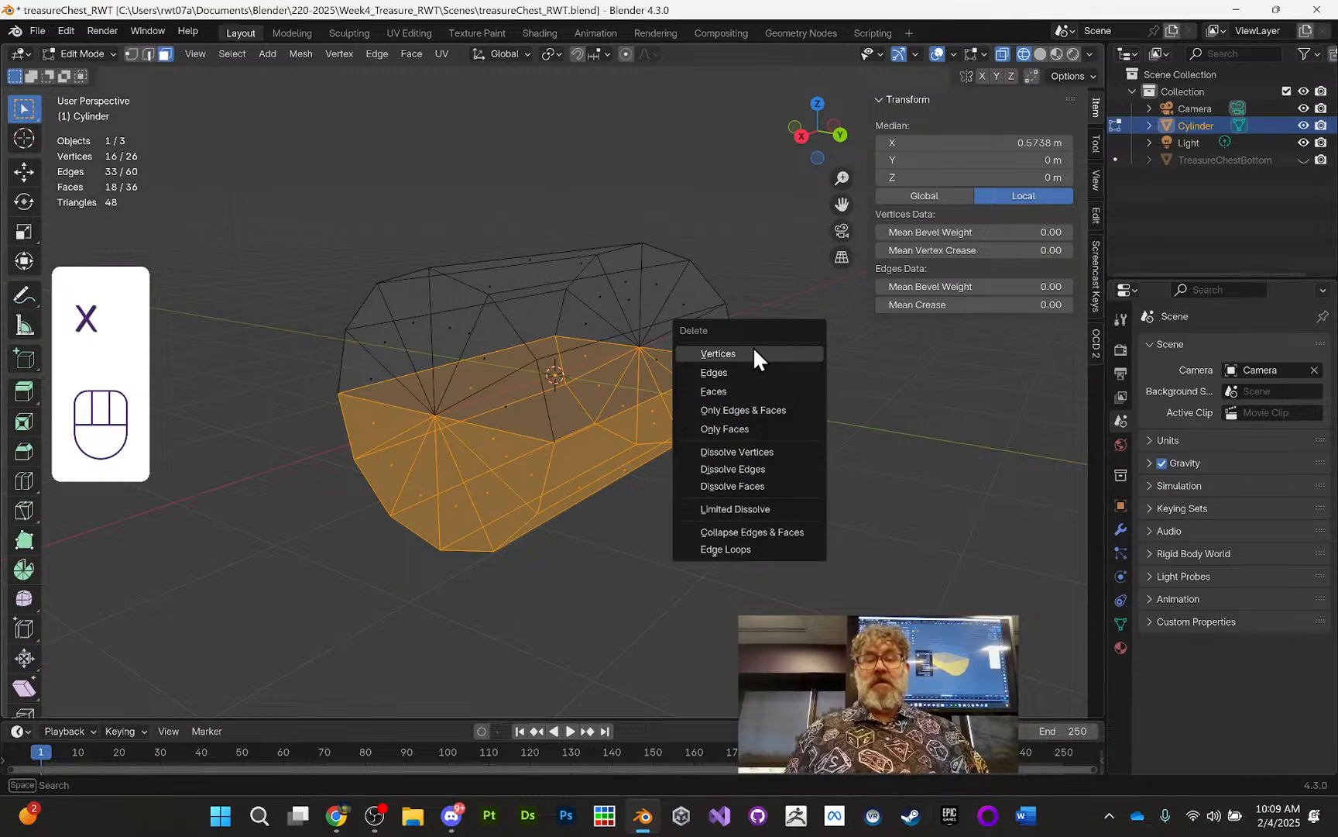
{"action": "left_click", "coordinate": [743, 392]}
{"action": "middle_click_drag", "start_coordinate": [711, 388], "coordinate": [691, 459]}
Step: Return the half cylinder to Object Mode with solid shading and unhide TreasureChestBottom
{"action": "key", "text": "Tab"}
{"action": "middle_click_drag", "start_coordinate": [678, 346], "coordinate": [763, 299]}
{"action": "left_click", "coordinate": [1040, 52]}
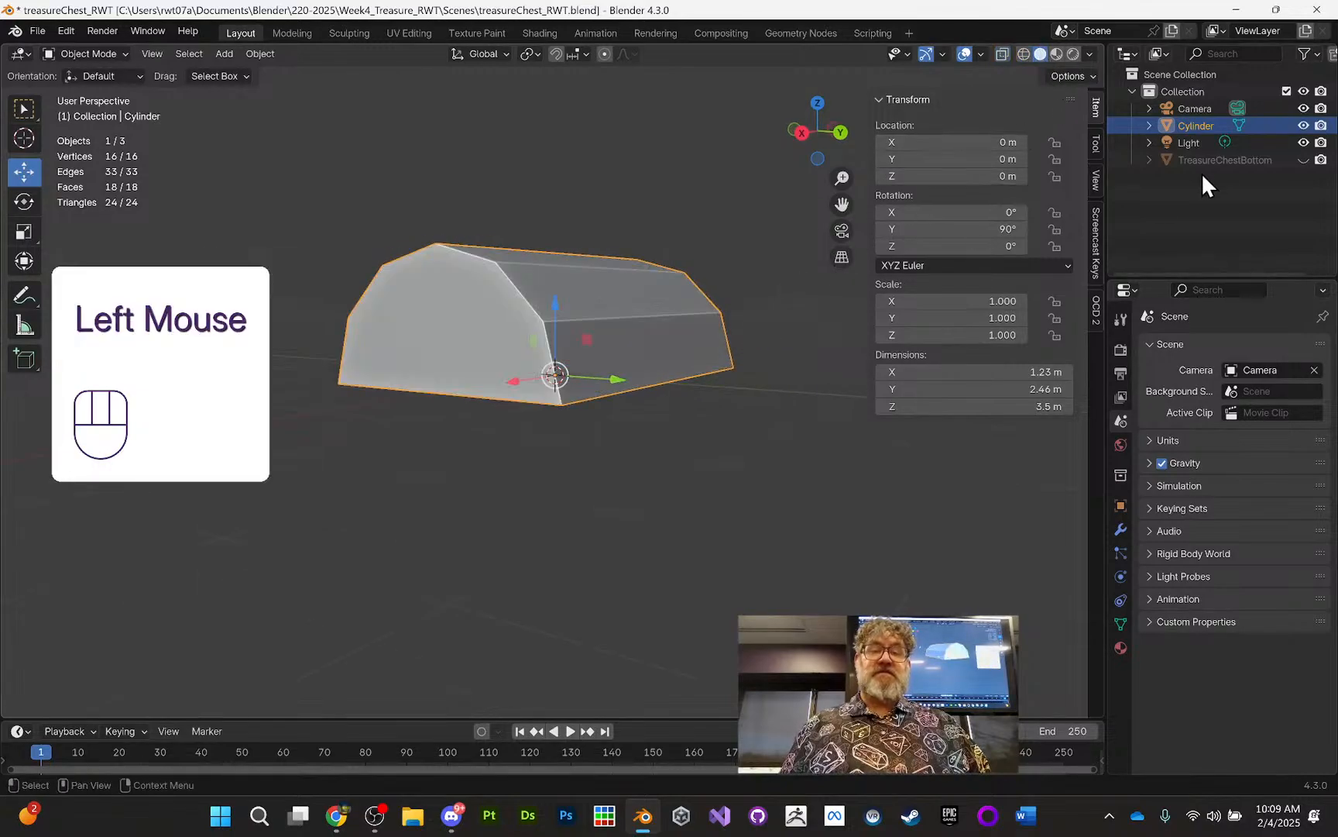
{"action": "left_click", "coordinate": [1303, 158]}
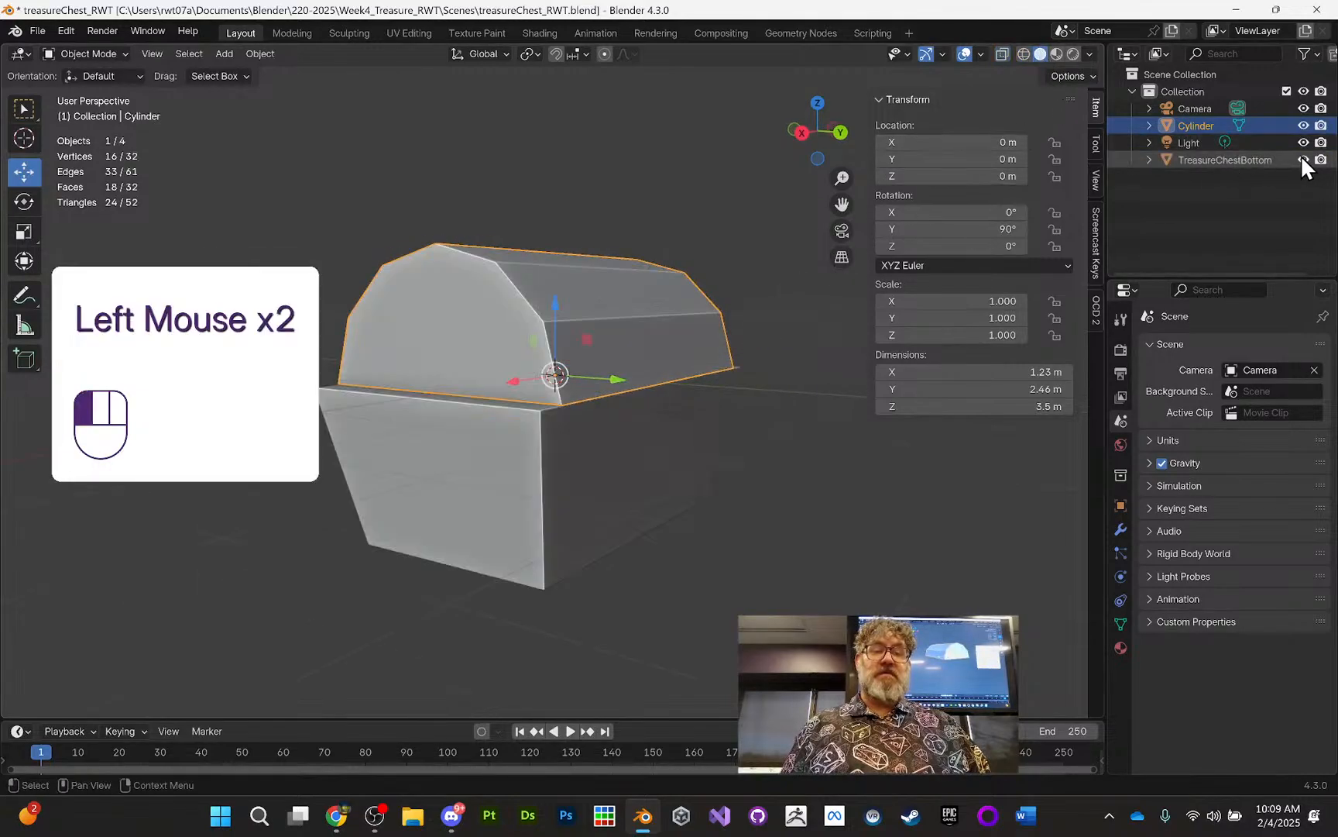
Step: Scale the half-cylinder lid along the global X axis to about 0.938 so it sits inside the chest's rim
{"action": "middle_click_drag", "start_coordinate": [809, 334], "coordinate": [709, 325]}
{"action": "middle_click_drag", "start_coordinate": [422, 275], "coordinate": [355, 292]}
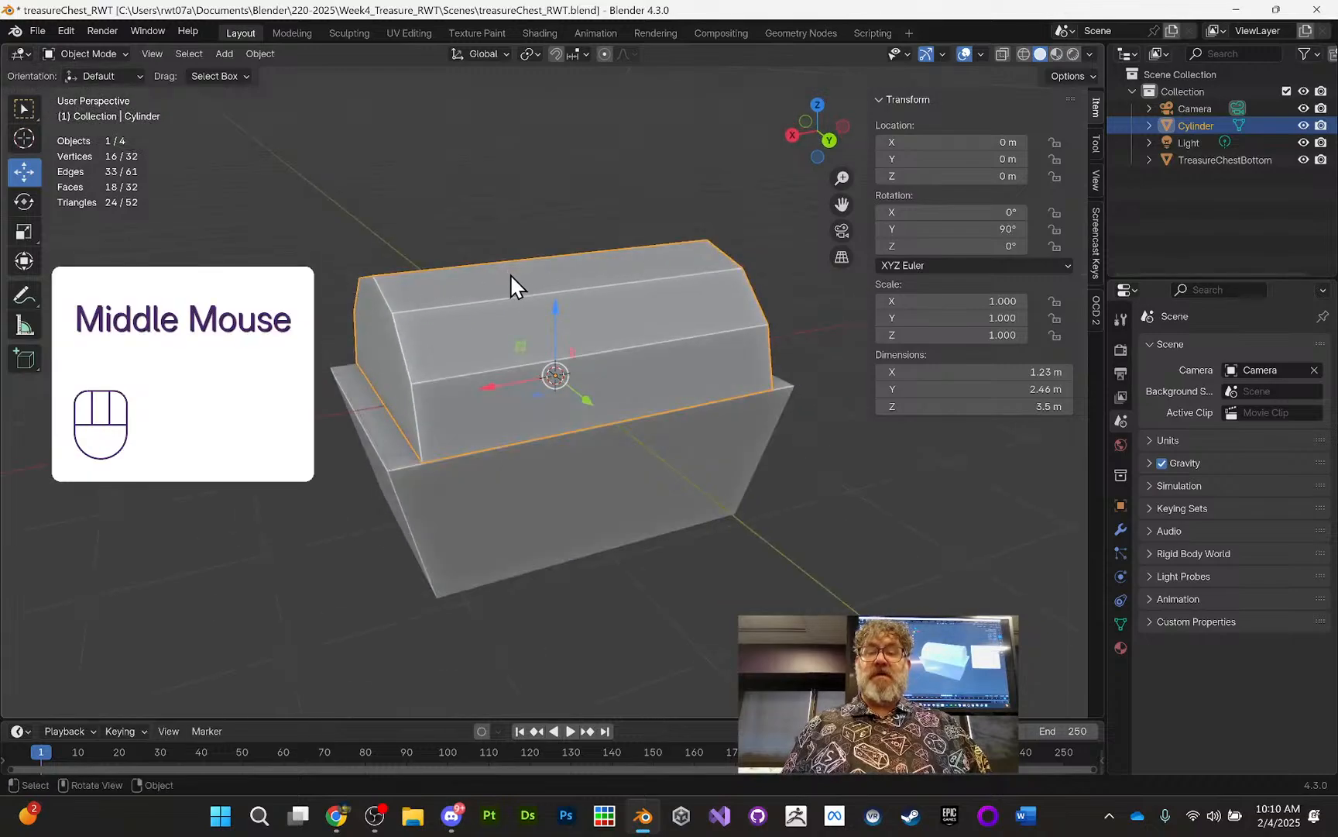
{"action": "middle_click_drag", "start_coordinate": [510, 273], "coordinate": [553, 308]}
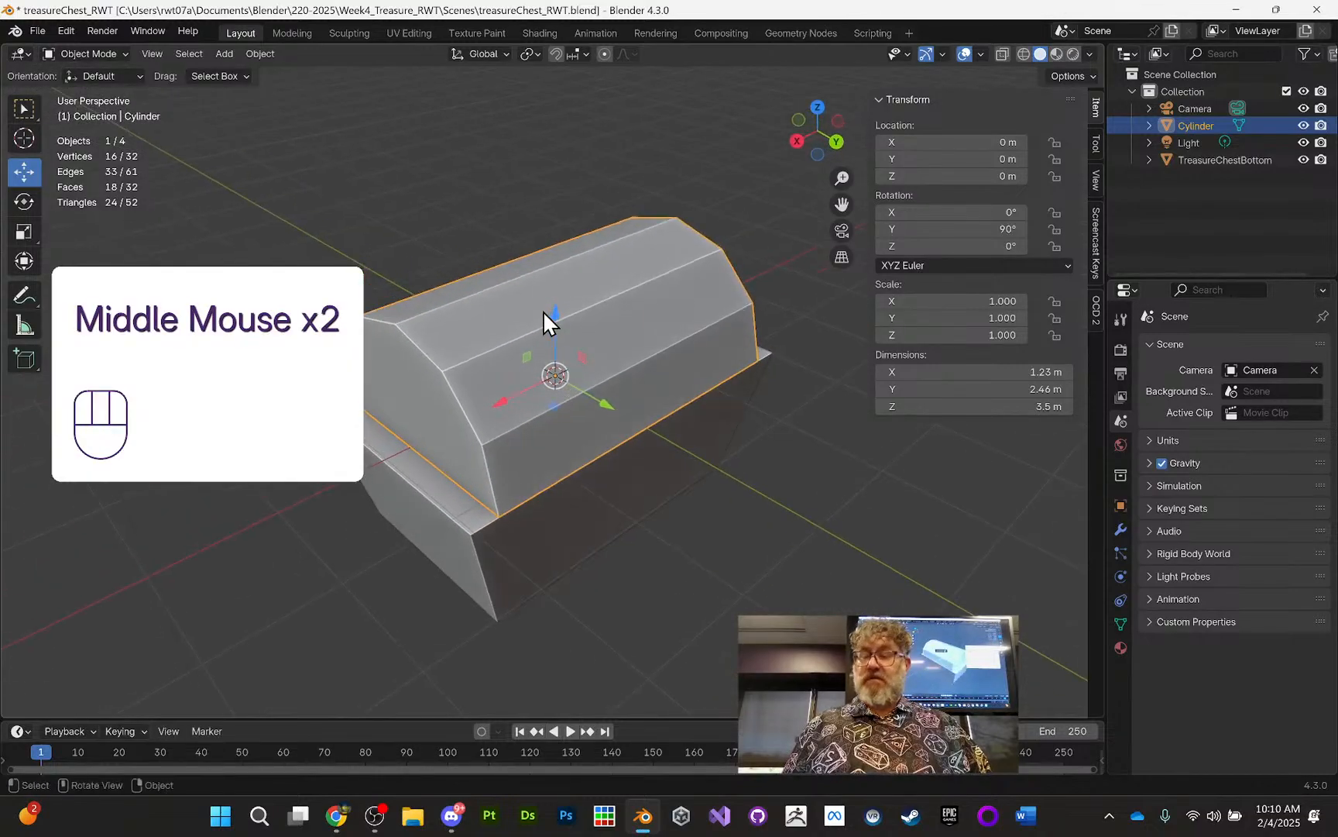
{"action": "key", "text": "s"}
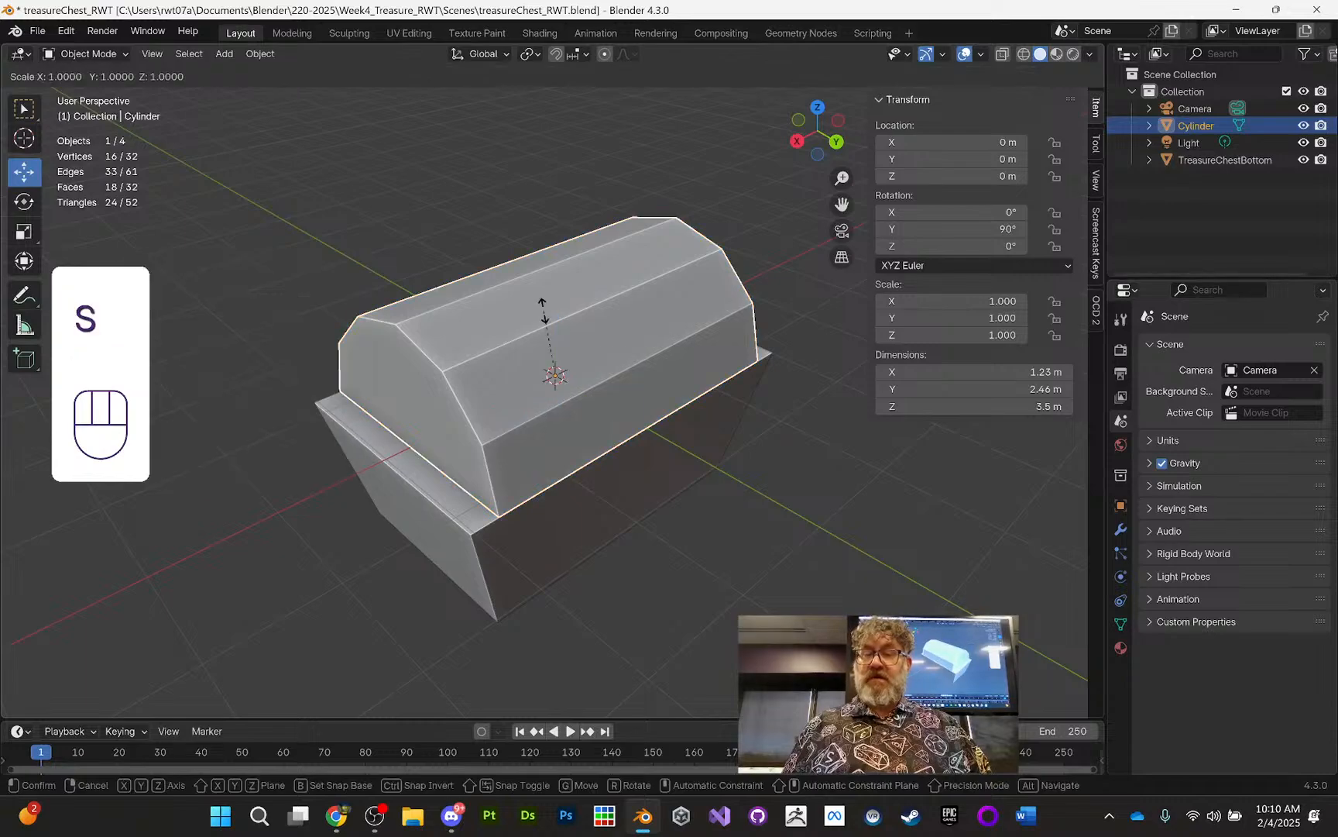
{"action": "key", "text": "x"}
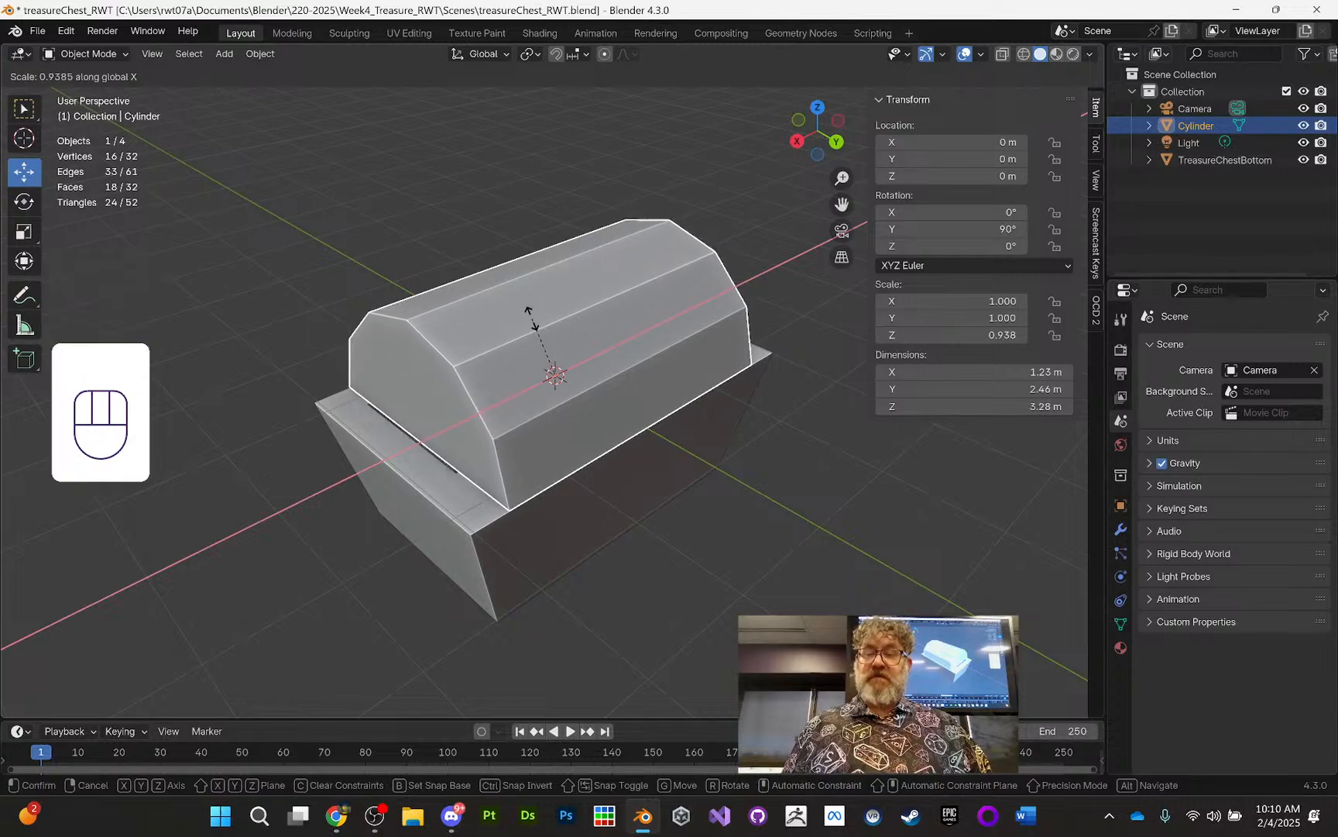
{"action": "left_click", "coordinate": [532, 318]}
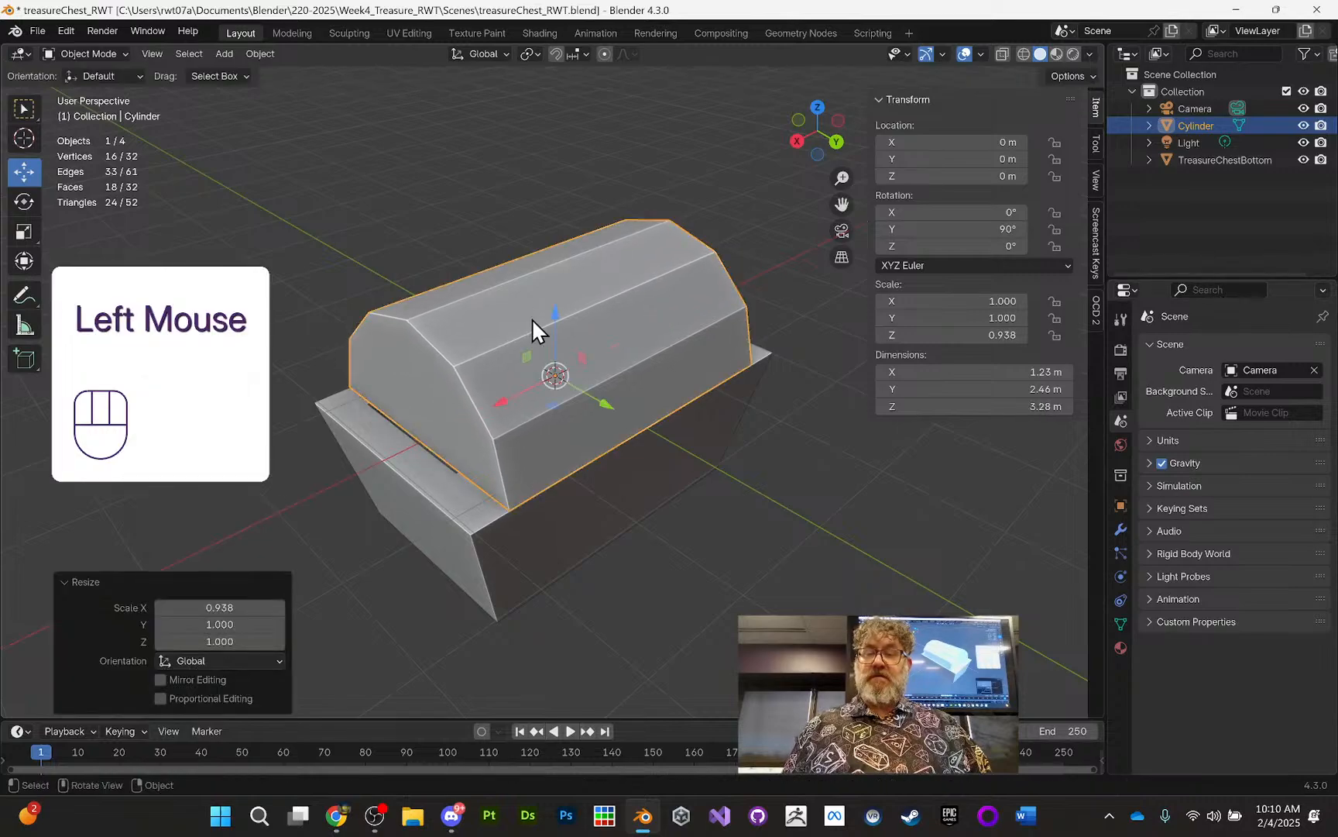
Step: In edge selection mode, select the four bottom edges at both ends of the lid
{"action": "middle_click_drag", "start_coordinate": [720, 426], "coordinate": [397, 232]}
{"action": "middle_click_drag", "start_coordinate": [524, 258], "coordinate": [665, 352]}
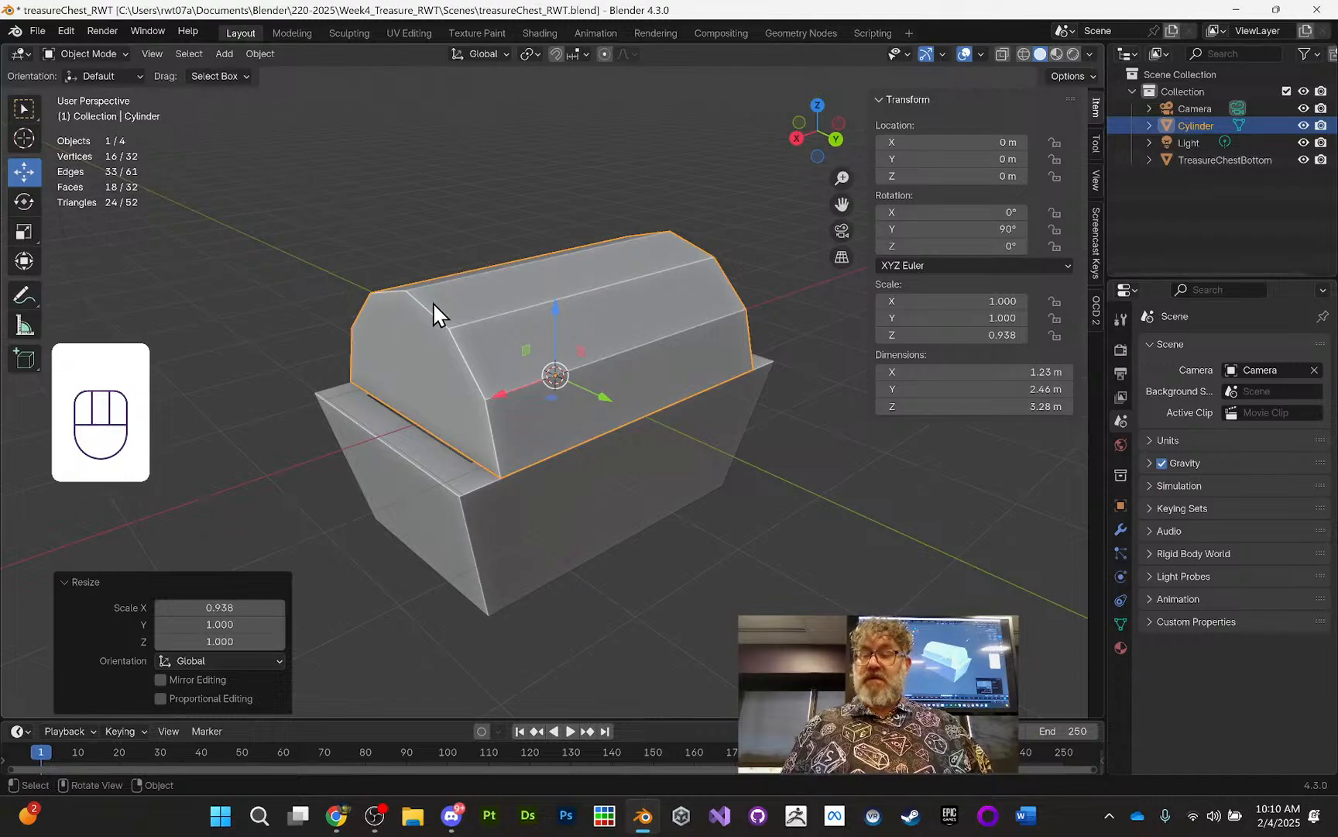
{"action": "key", "text": "Tab"}
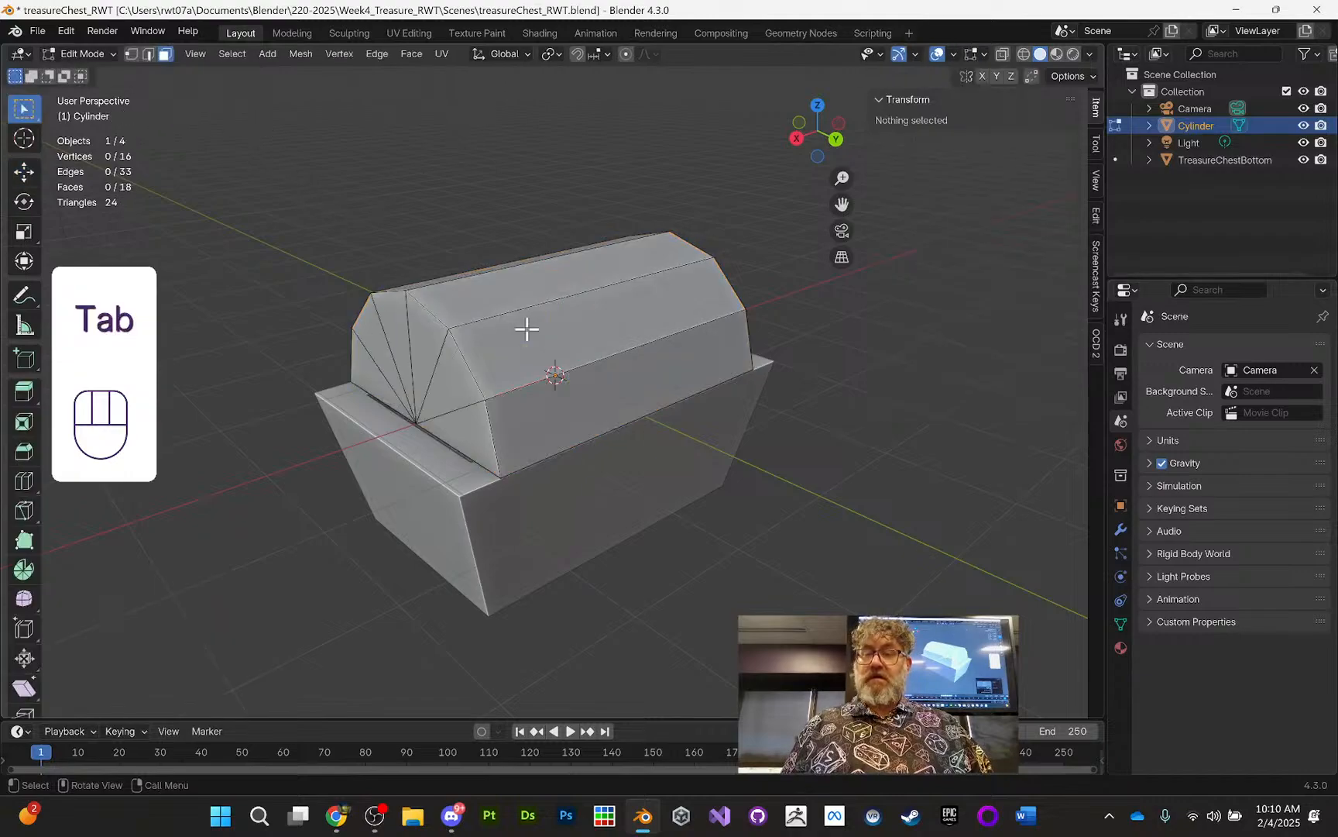
{"action": "left_click", "coordinate": [149, 59]}
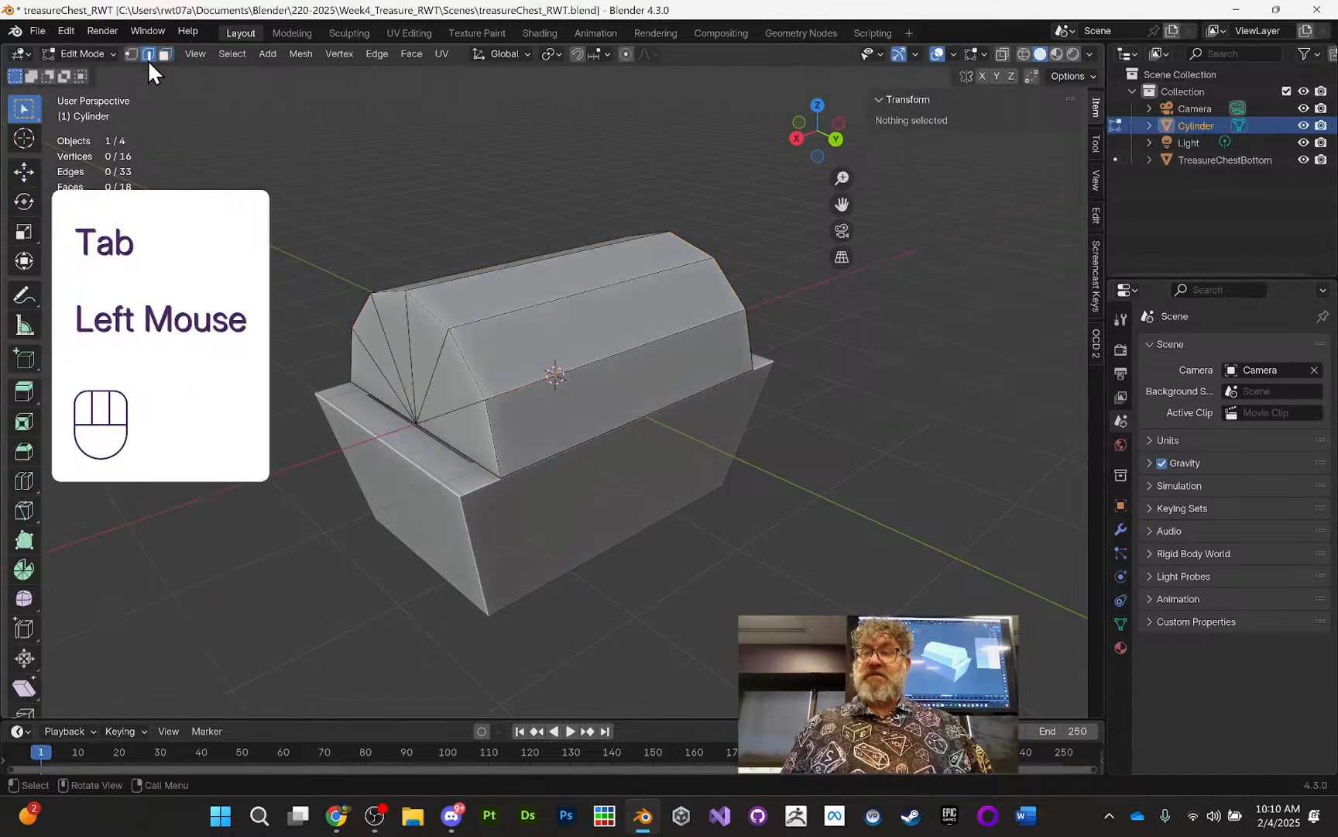
{"action": "left_click", "coordinate": [383, 400]}
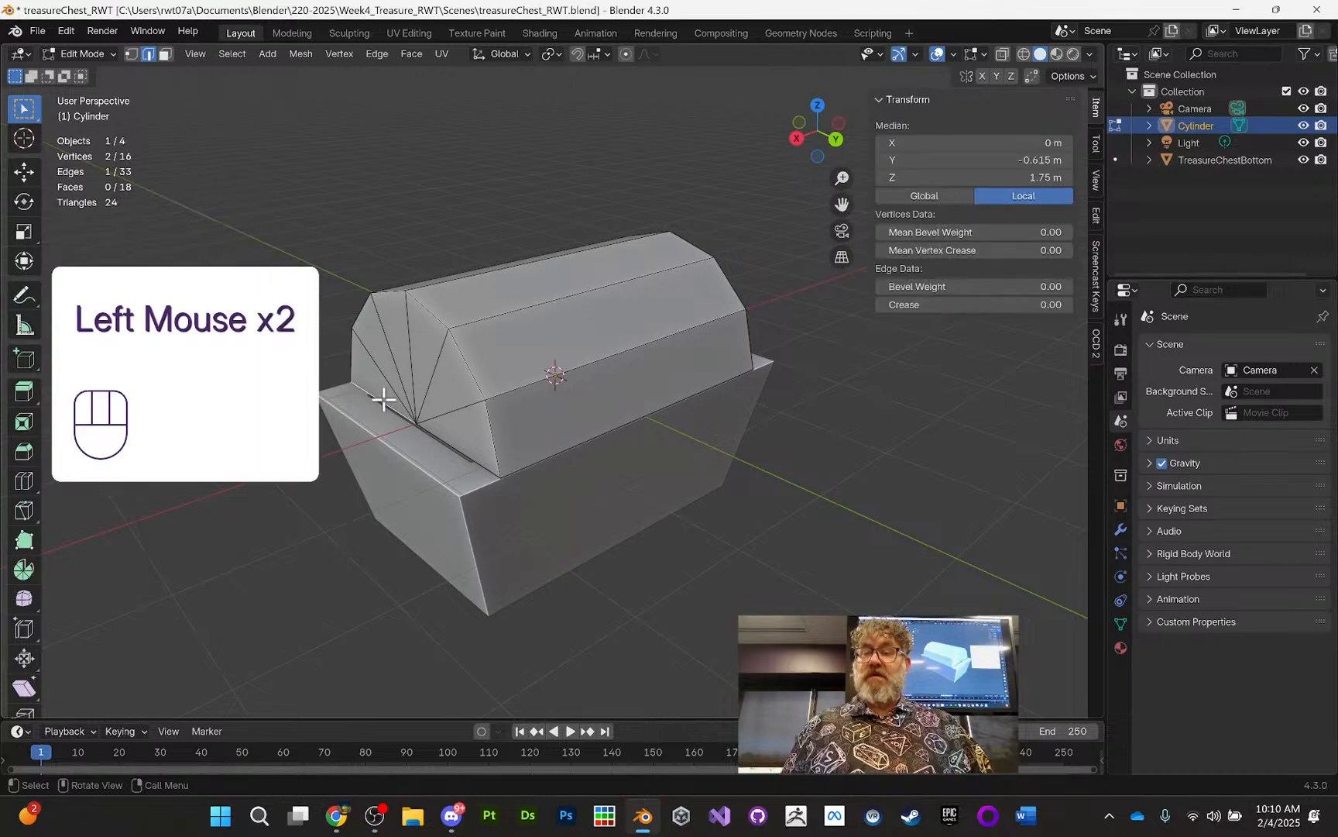
{"action": "left_click", "coordinate": [457, 443], "text": "shift"}
{"action": "middle_click_drag", "start_coordinate": [457, 443], "coordinate": [561, 448]}
{"action": "left_click", "coordinate": [616, 434], "text": "shift"}
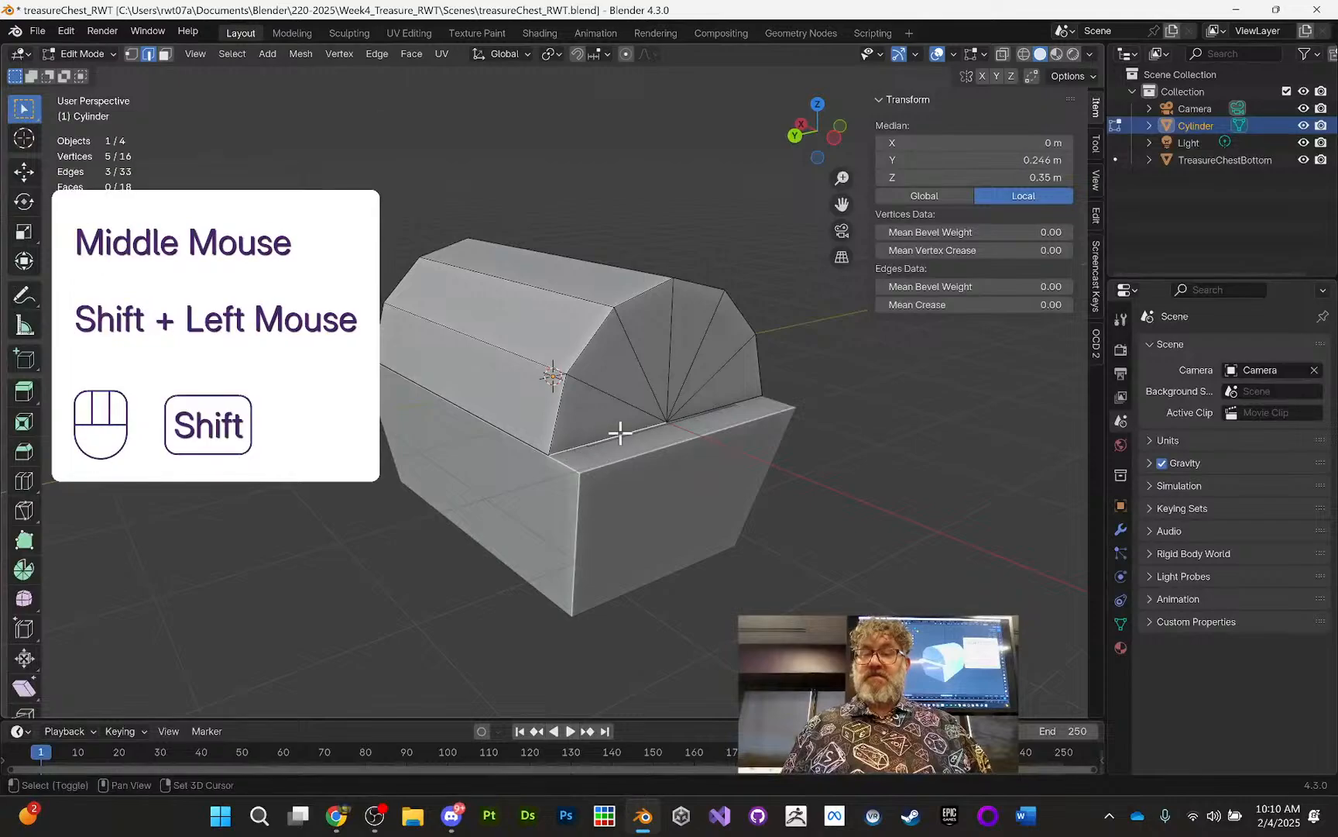
{"action": "left_click", "coordinate": [695, 412], "text": "shift"}
{"action": "middle_click_drag", "start_coordinate": [610, 391], "coordinate": [771, 393]}
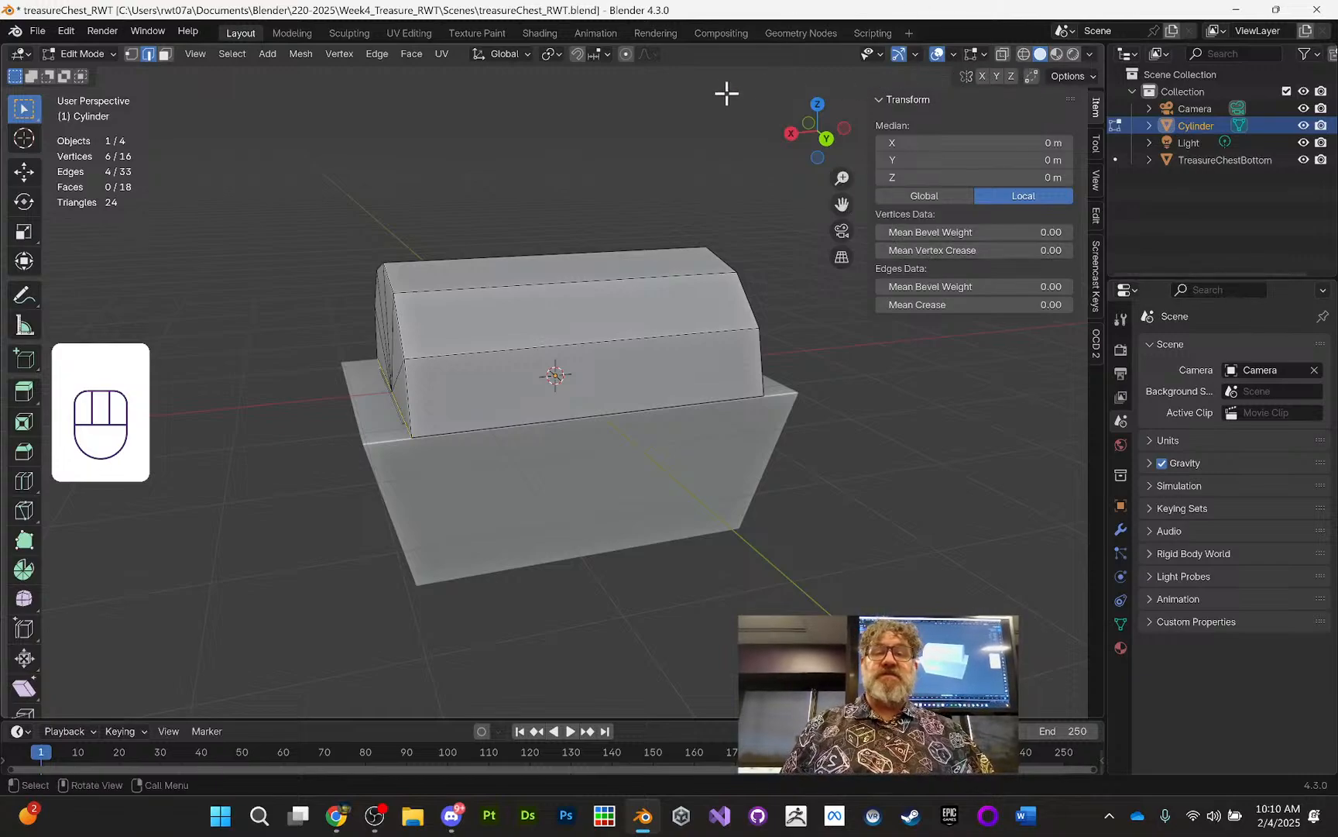
Step: Scale the selected end edges along X to about 1.227 with smooth proportional editing and a proportional size of about 1.46
{"action": "left_click", "coordinate": [624, 55]}
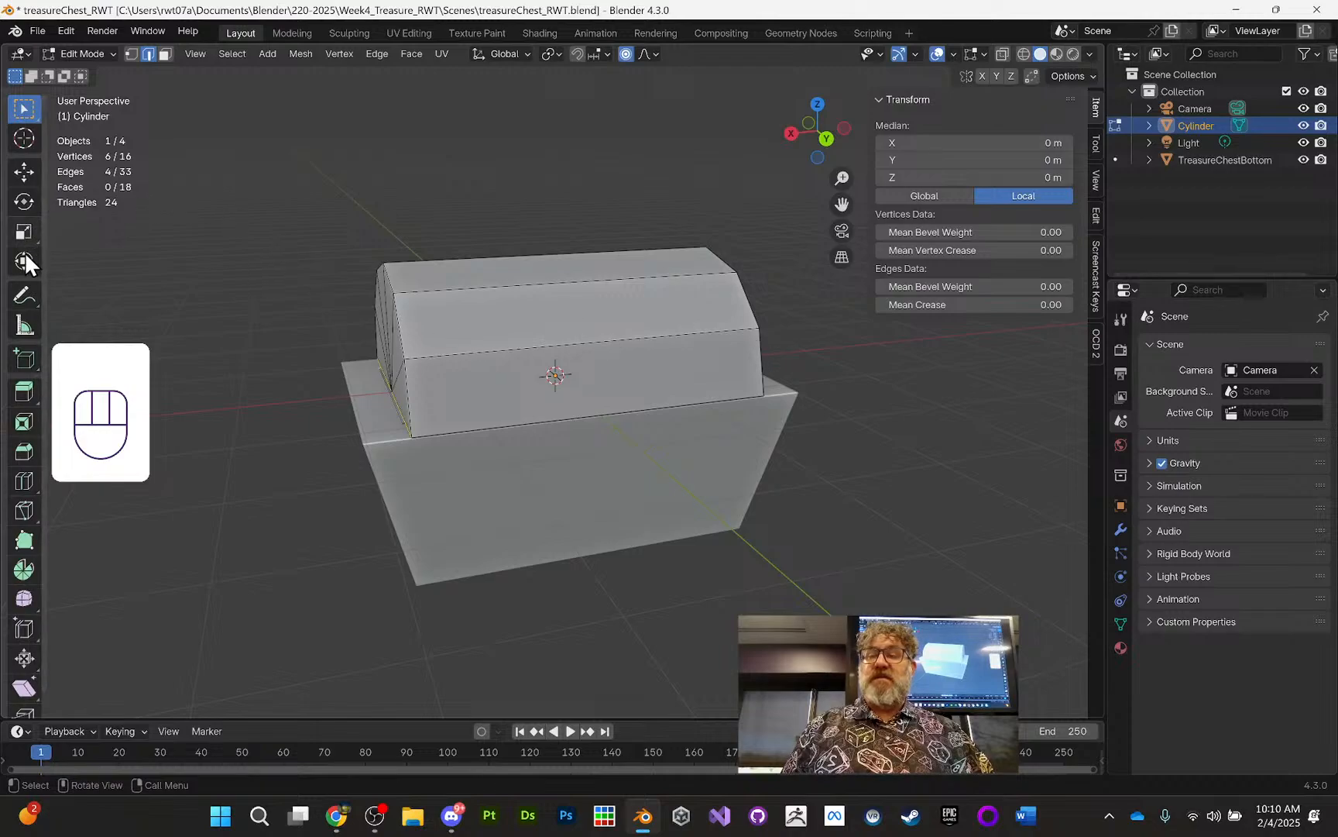
{"action": "left_click", "coordinate": [23, 232]}
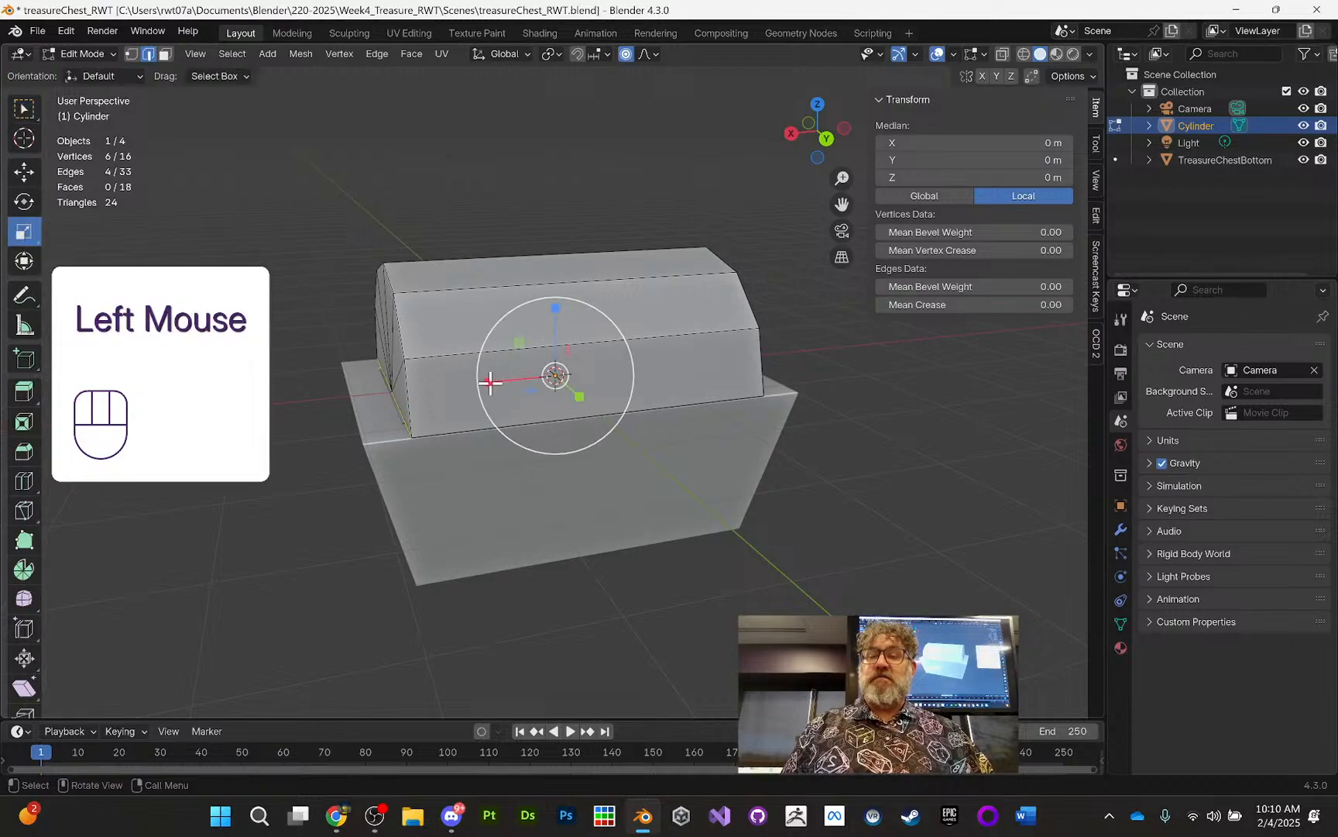
{"action": "left_click_drag", "start_coordinate": [489, 382], "coordinate": [511, 445]}
{"action": "scroll", "coordinate": [495, 439], "scroll_direction": "up", "scroll_amount": 1}
{"action": "scroll", "coordinate": [493, 441], "scroll_direction": "down", "scroll_amount": 2}
{"action": "scroll", "coordinate": [491, 440], "scroll_direction": "down", "scroll_amount": 1}
{"action": "scroll", "coordinate": [510, 443], "scroll_direction": "down", "scroll_amount": 1}
{"action": "scroll", "coordinate": [511, 444], "scroll_direction": "down", "scroll_amount": 1}
{"action": "scroll", "coordinate": [511, 445], "scroll_direction": "down", "scroll_amount": 1}
{"action": "scroll", "coordinate": [511, 444], "scroll_direction": "up", "scroll_amount": 1}
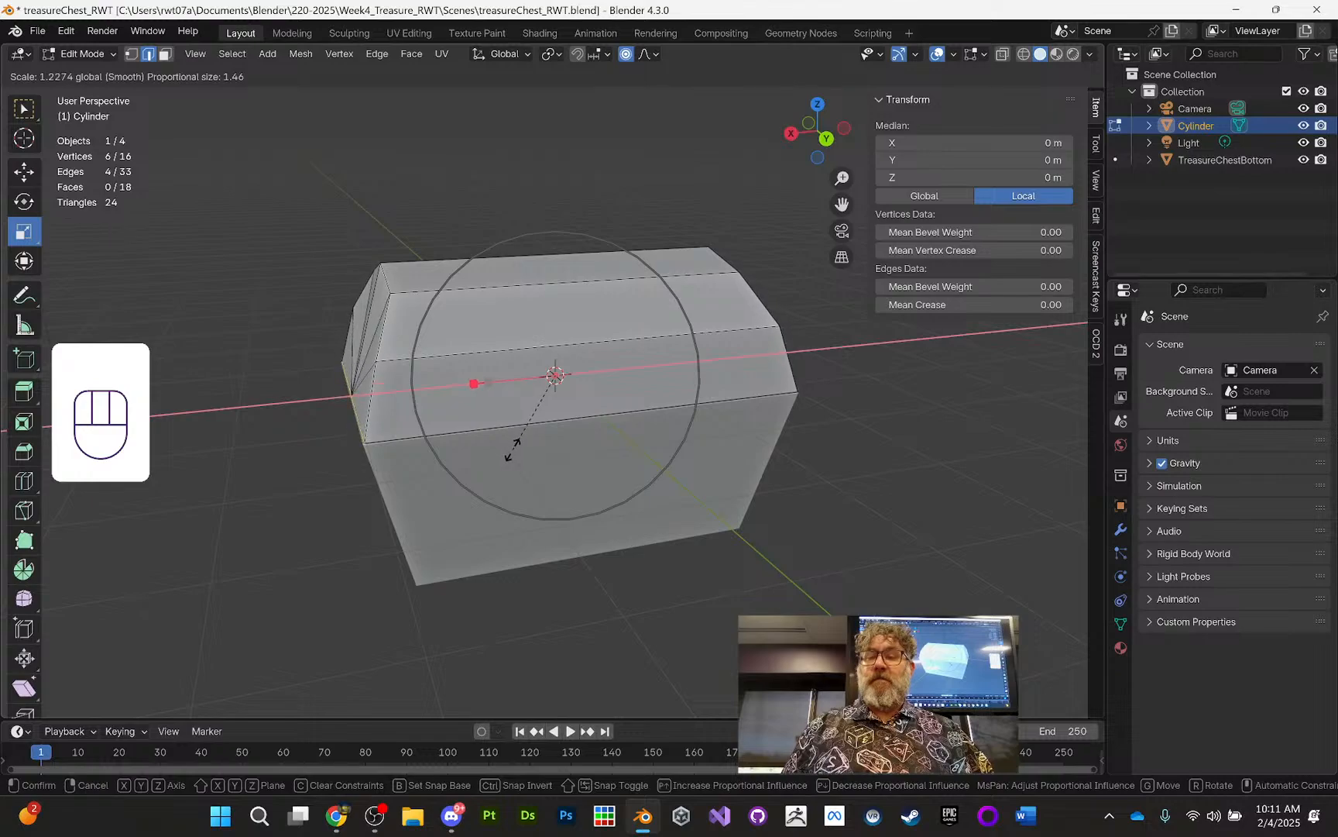
{"action": "left_click", "coordinate": [511, 449]}
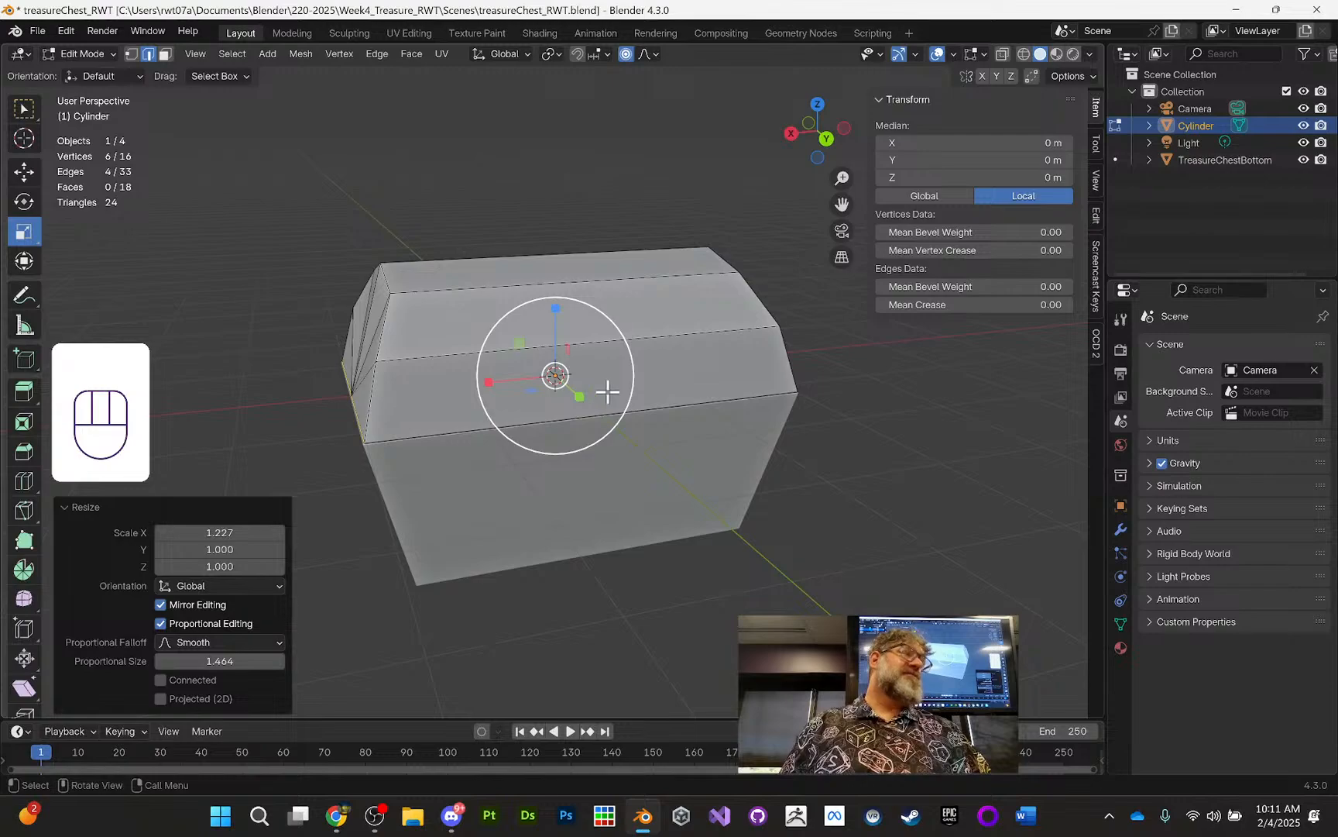
Step: Examine the flared lid's ends and their fit on the chest bottom from both sides in Object Mode
{"action": "middle_click_drag", "start_coordinate": [600, 356], "coordinate": [869, 328]}
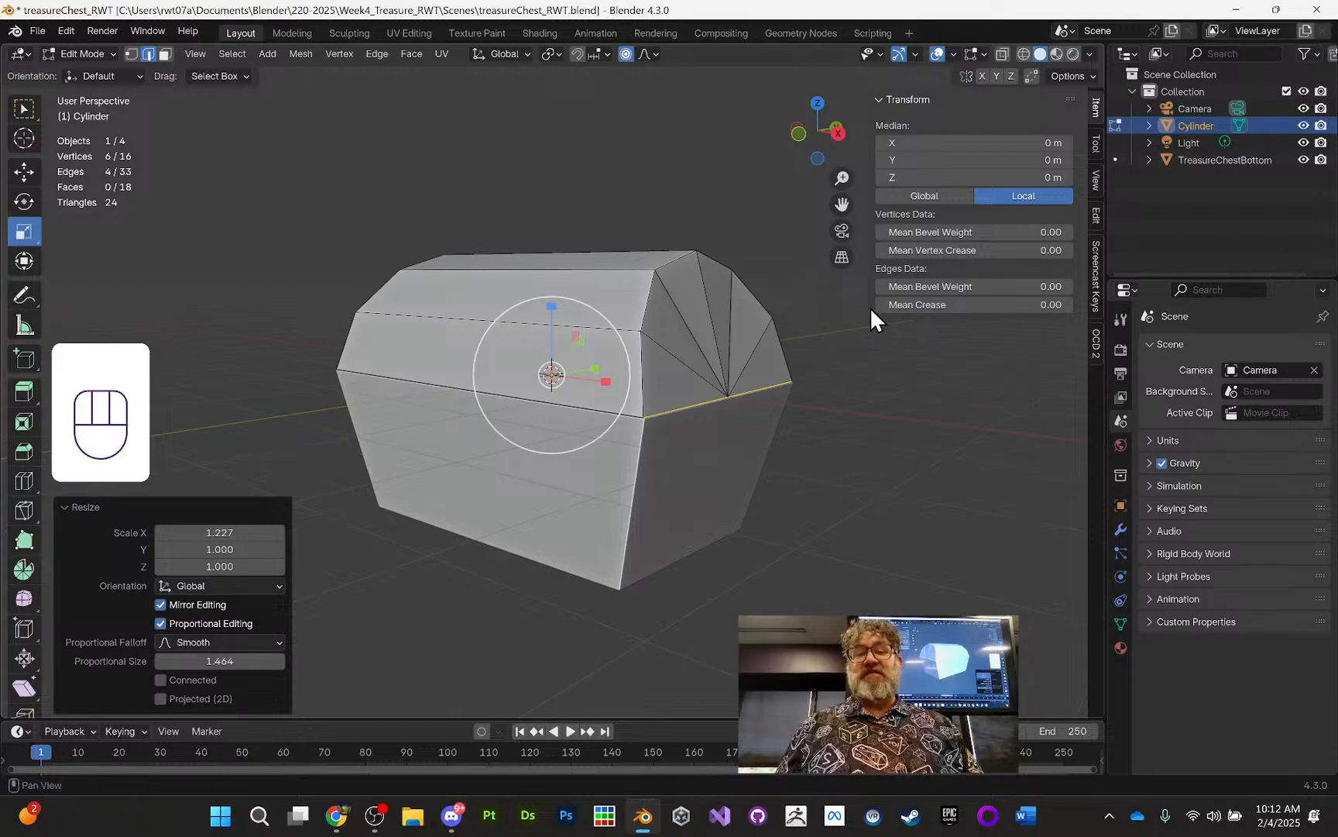
{"action": "middle_click_drag", "start_coordinate": [775, 304], "coordinate": [806, 319]}
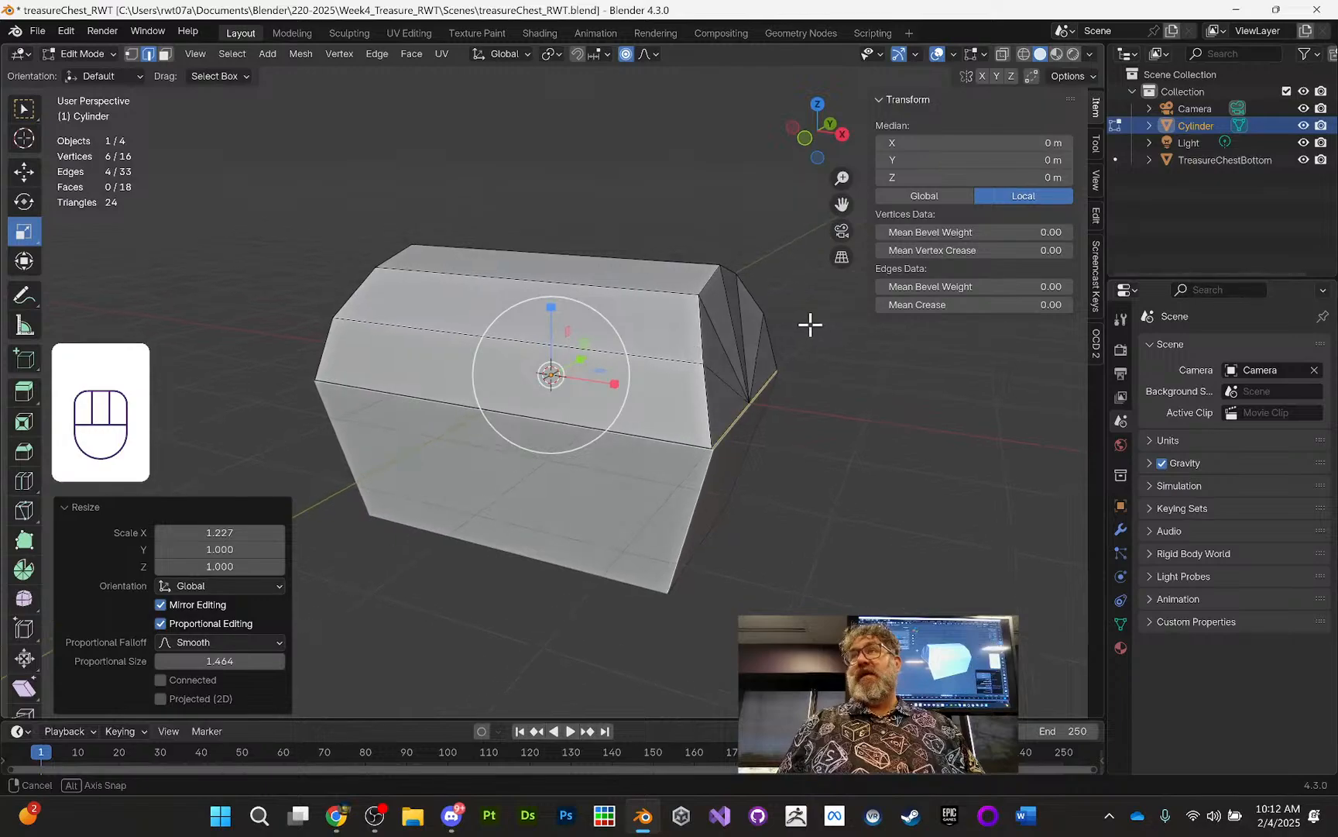
{"action": "middle_click_drag", "start_coordinate": [808, 323], "coordinate": [571, 311]}
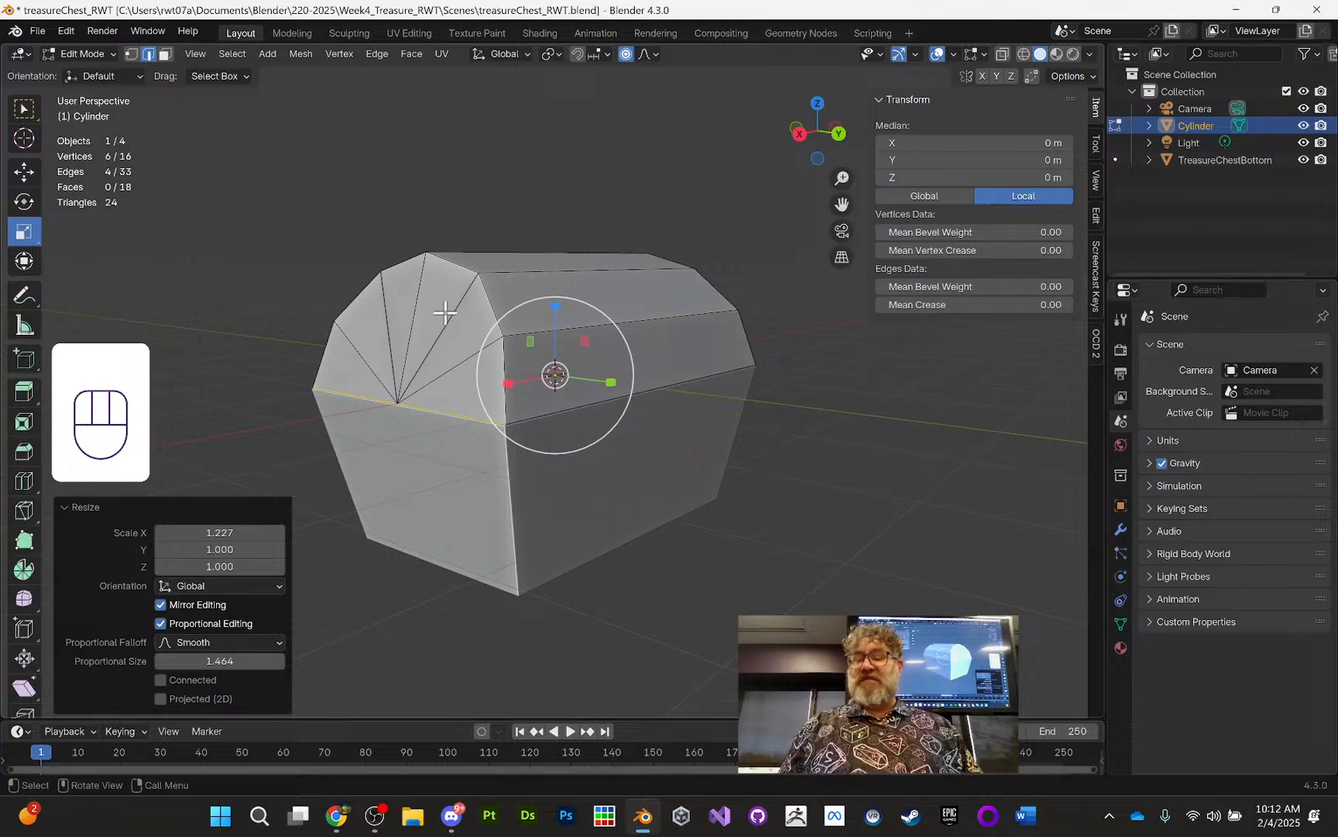
{"action": "key", "text": "Tab"}
{"action": "key", "text": "Tab"}
{"action": "key", "text": "Tab"}
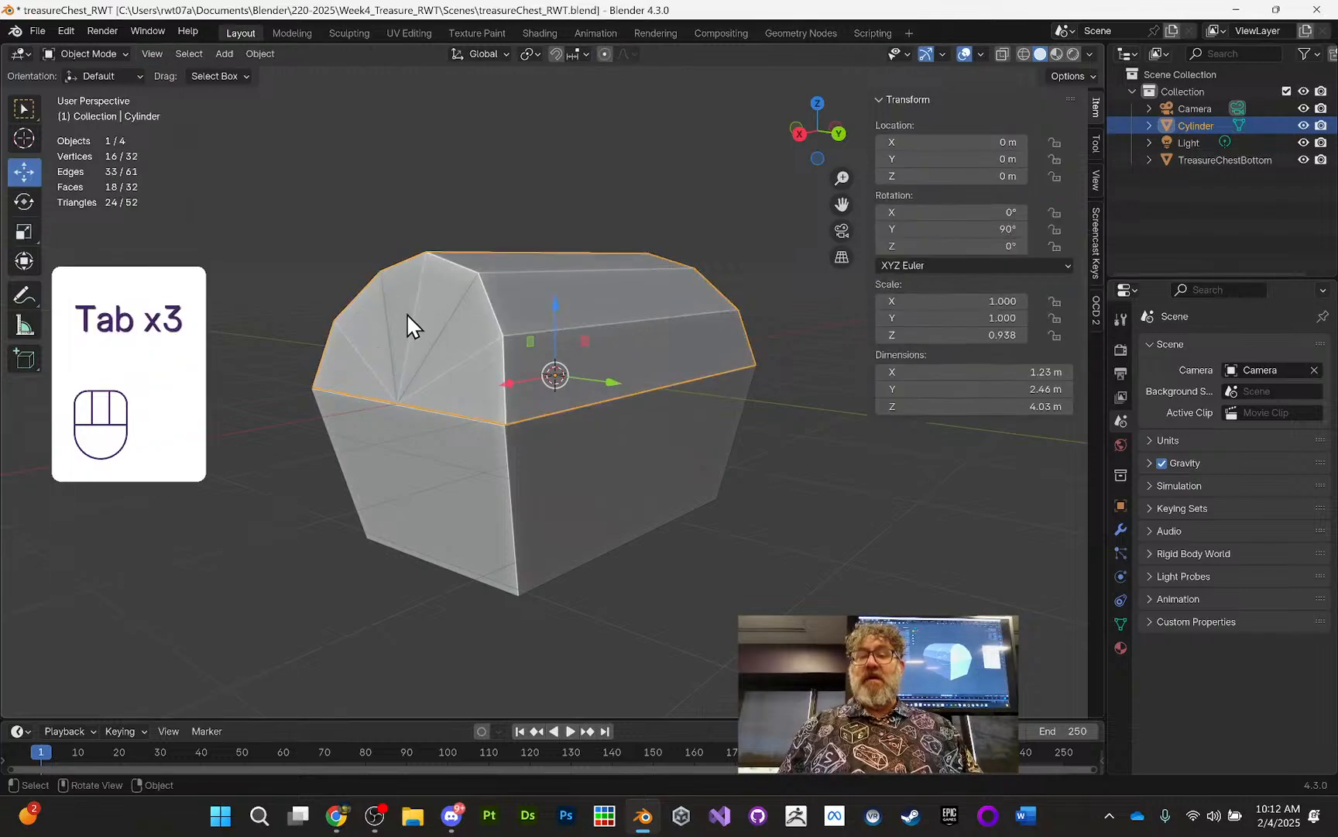
{"action": "middle_click_drag", "start_coordinate": [406, 313], "coordinate": [604, 287]}
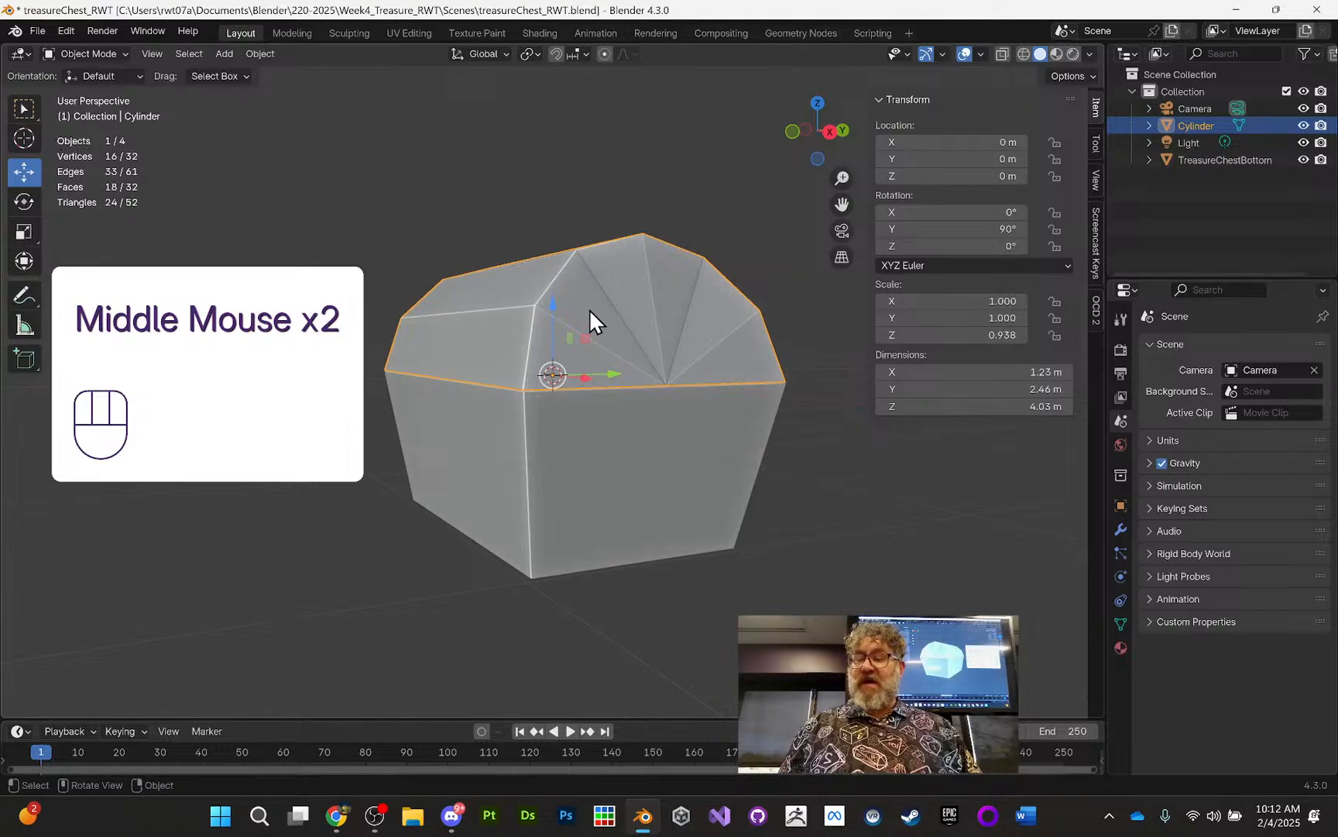
Step: In face selection mode, delete all the triangular faces that close both ends of the lid
{"action": "key", "text": "Tab"}
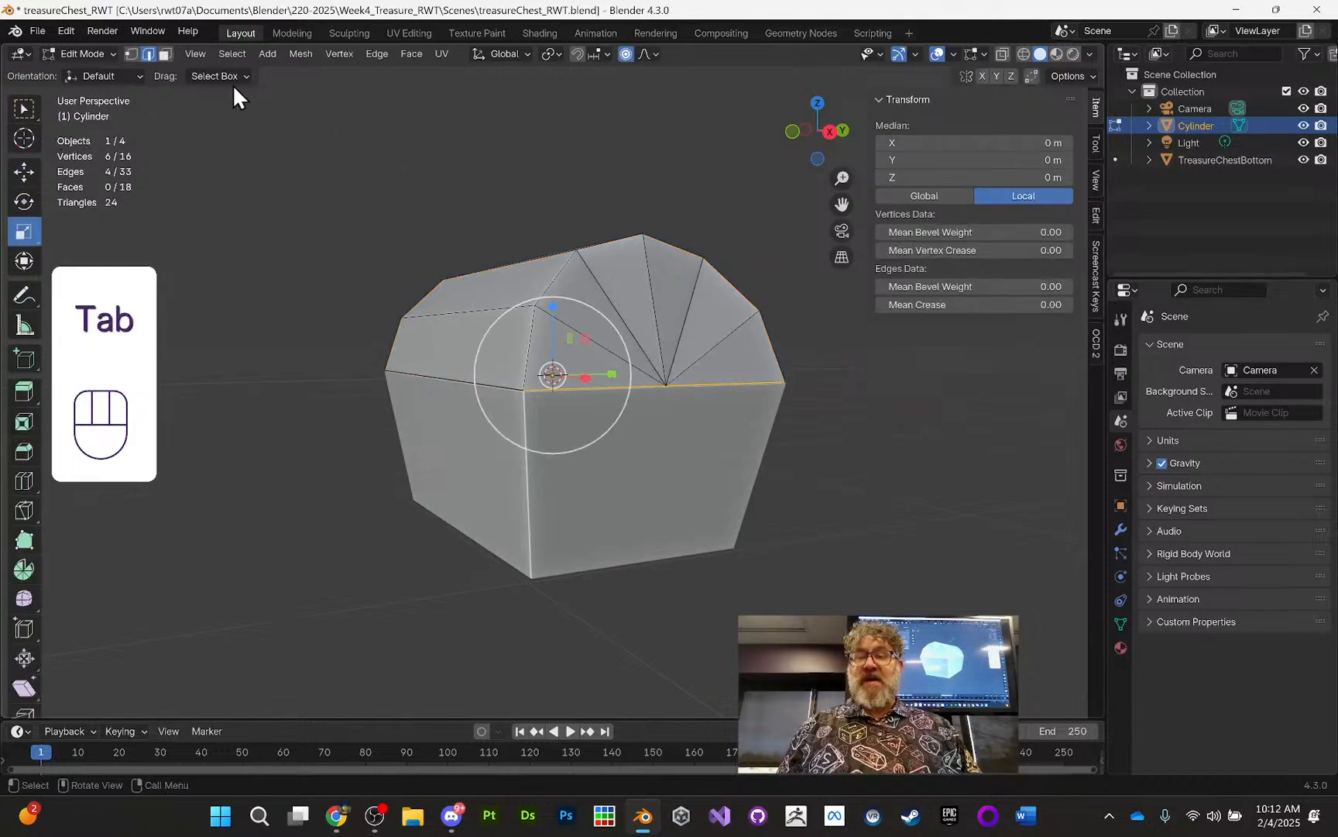
{"action": "left_click", "coordinate": [166, 55]}
{"action": "left_click", "coordinate": [576, 355]}
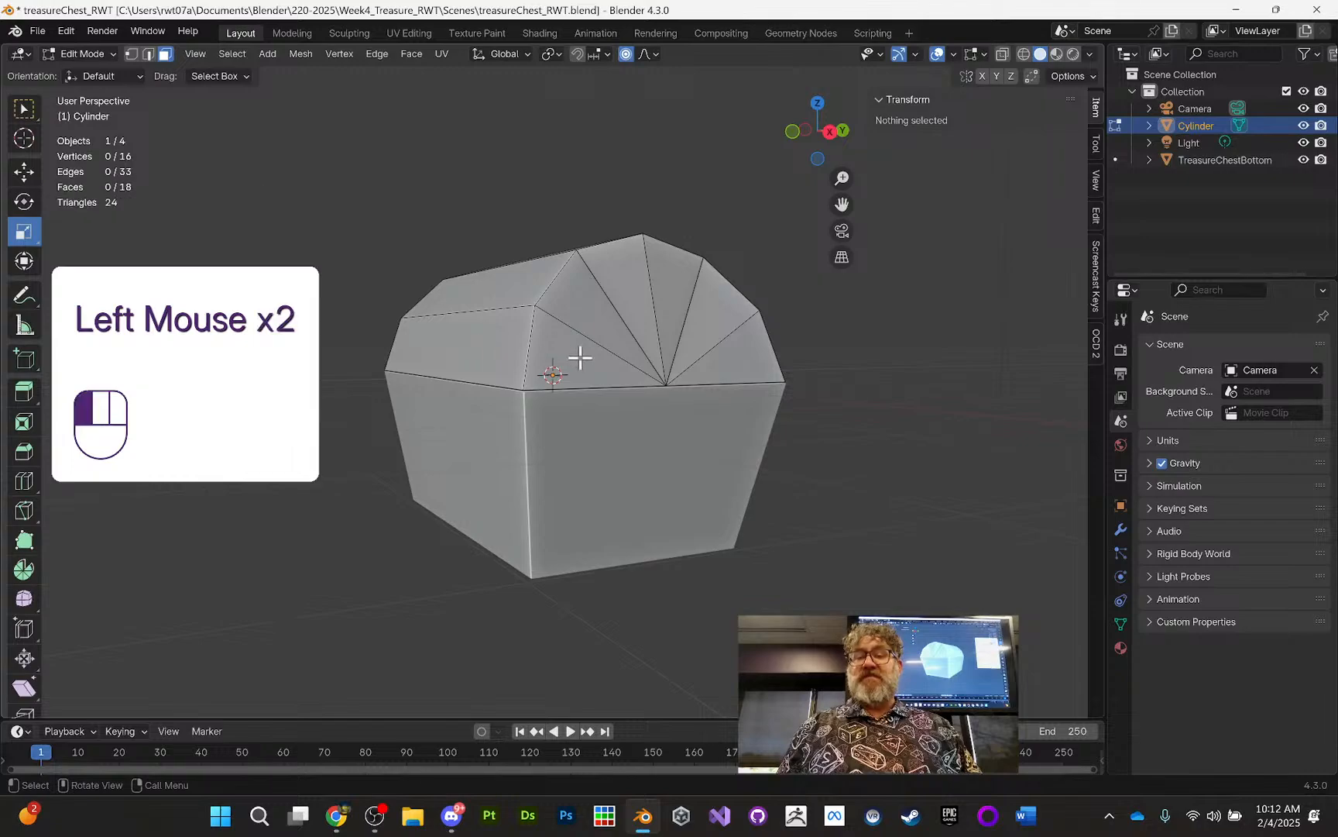
{"action": "left_click", "coordinate": [33, 115]}
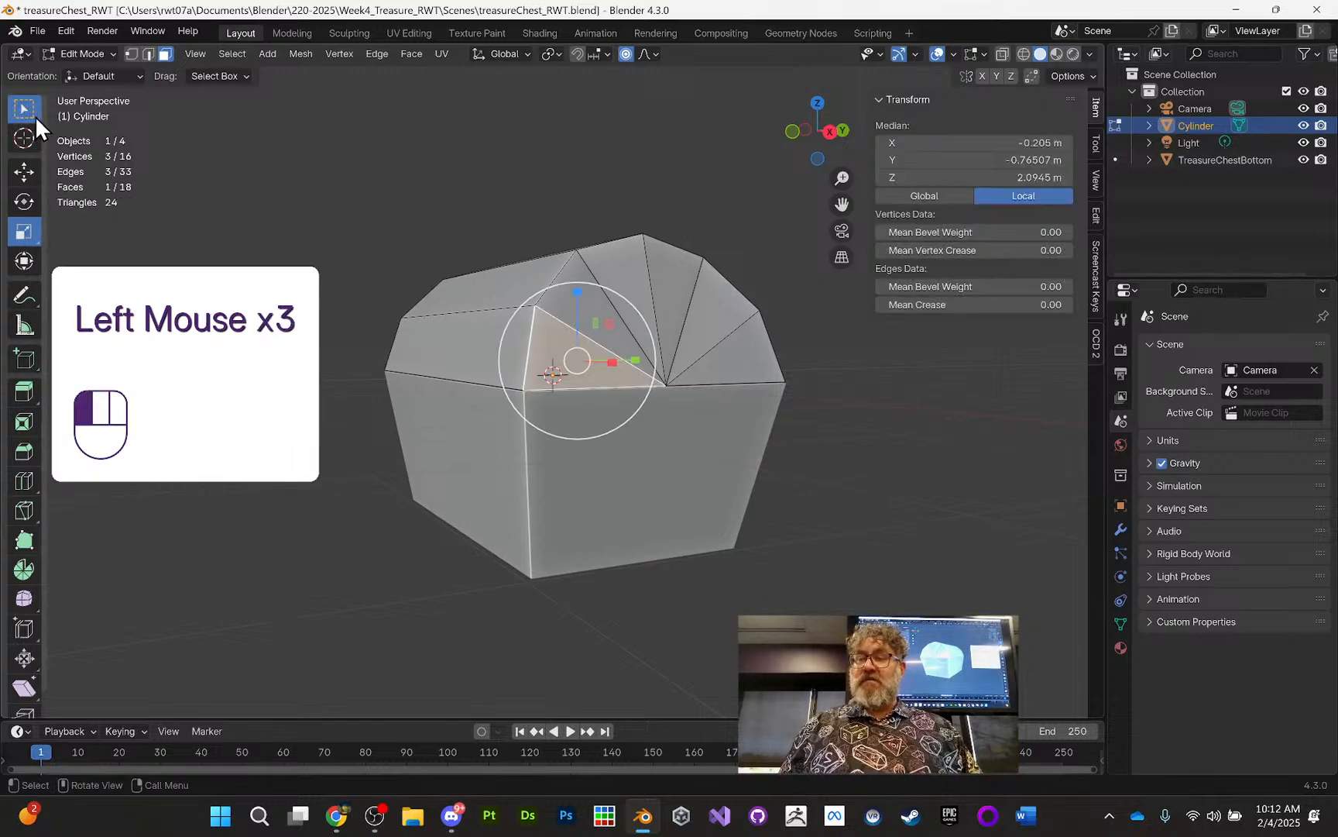
{"action": "left_click", "coordinate": [597, 283], "text": "shift"}
{"action": "left_click", "coordinate": [629, 275], "text": "shift"}
{"action": "left_click", "coordinate": [682, 284], "text": "shift"}
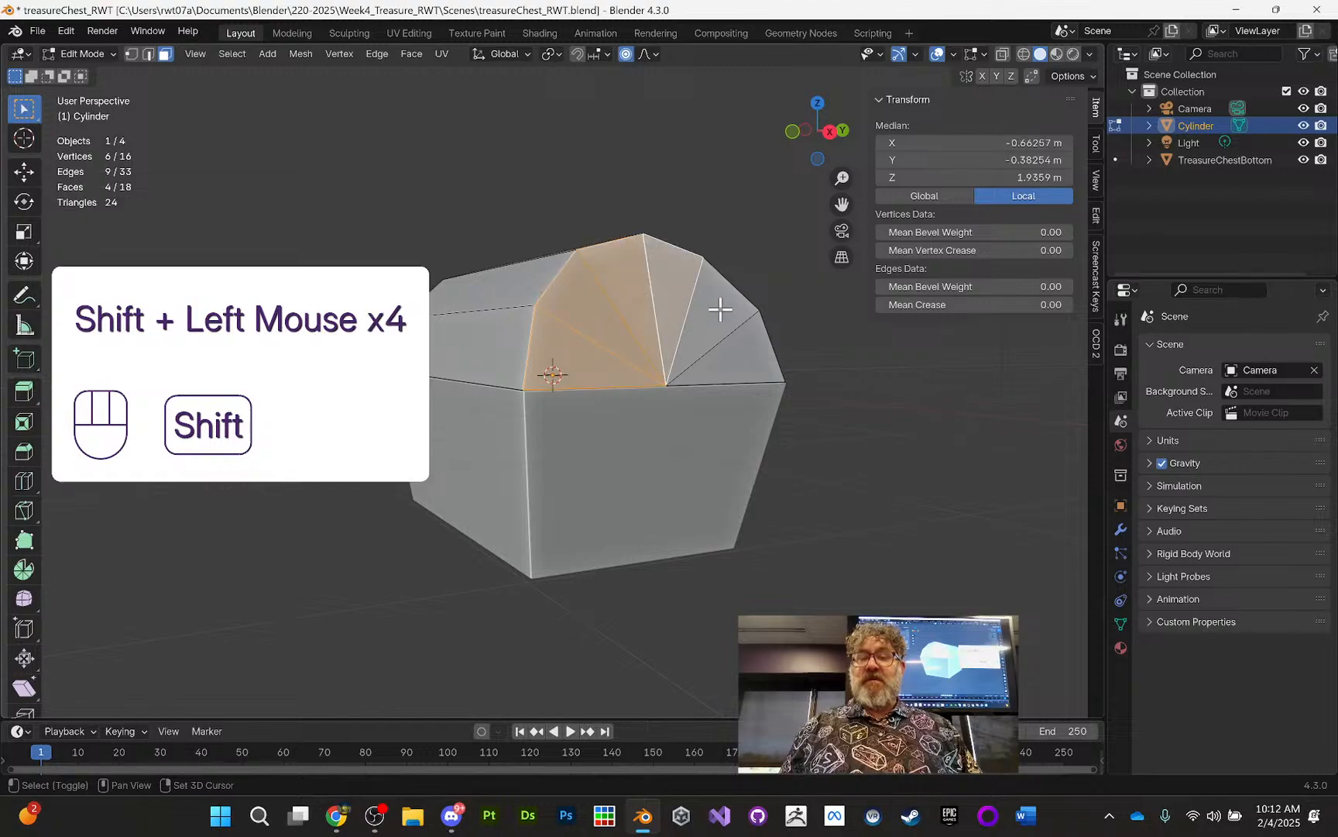
{"action": "left_click", "coordinate": [728, 348], "text": "shift"}
{"action": "mouse_move", "coordinate": [663, 349]}
{"action": "middle_mouse_down"}
{"action": "mouse_move", "coordinate": [747, 338]}
{"action": "mouse_move", "coordinate": [960, 359]}
{"action": "mouse_move", "coordinate": [660, 373]}
{"action": "middle_mouse_up"}
{"action": "left_click", "coordinate": [581, 372], "text": "shift"}
{"action": "left_click", "coordinate": [559, 333], "text": "shift"}
{"action": "left_click", "coordinate": [505, 301], "text": "shift"}
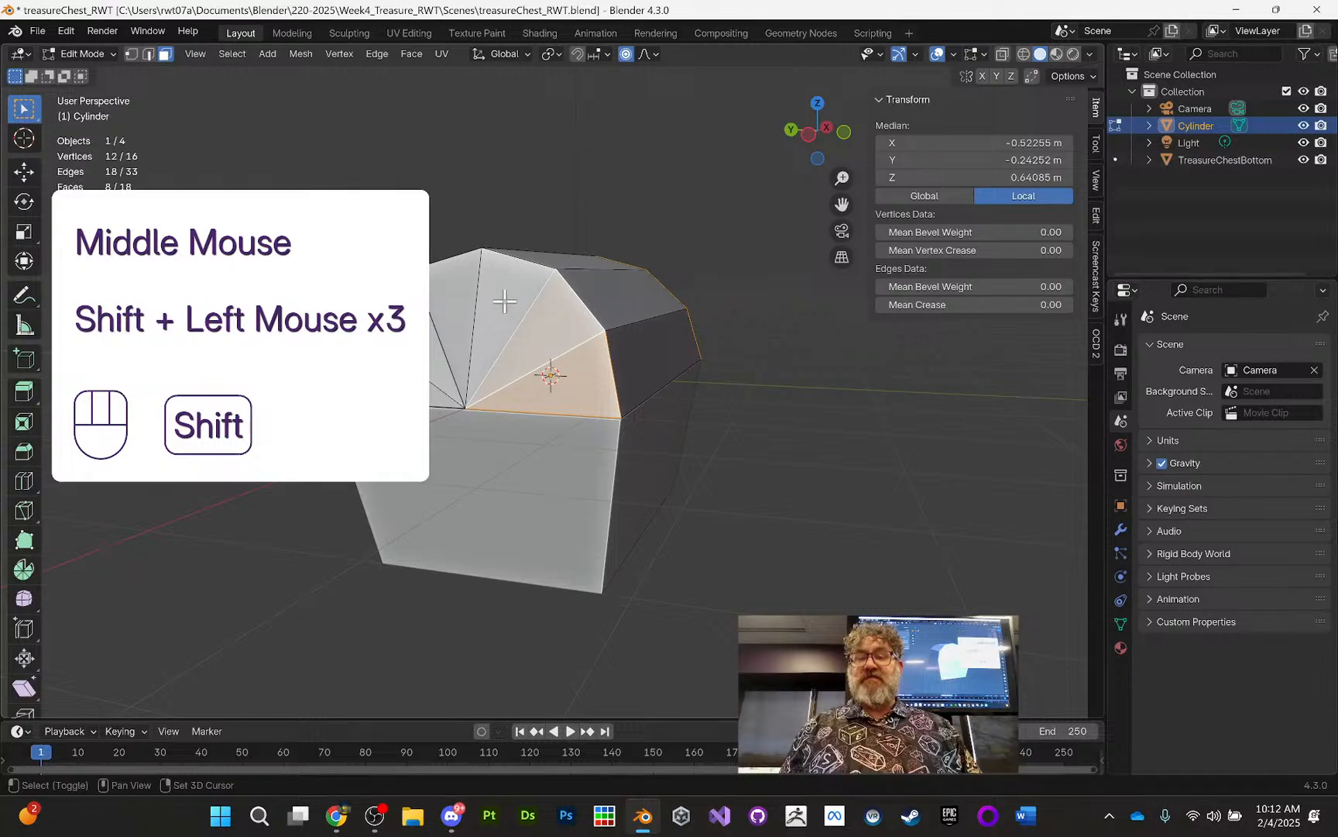
{"action": "left_click", "coordinate": [453, 329], "text": "shift"}
{"action": "left_click", "coordinate": [443, 388], "text": "shift"}
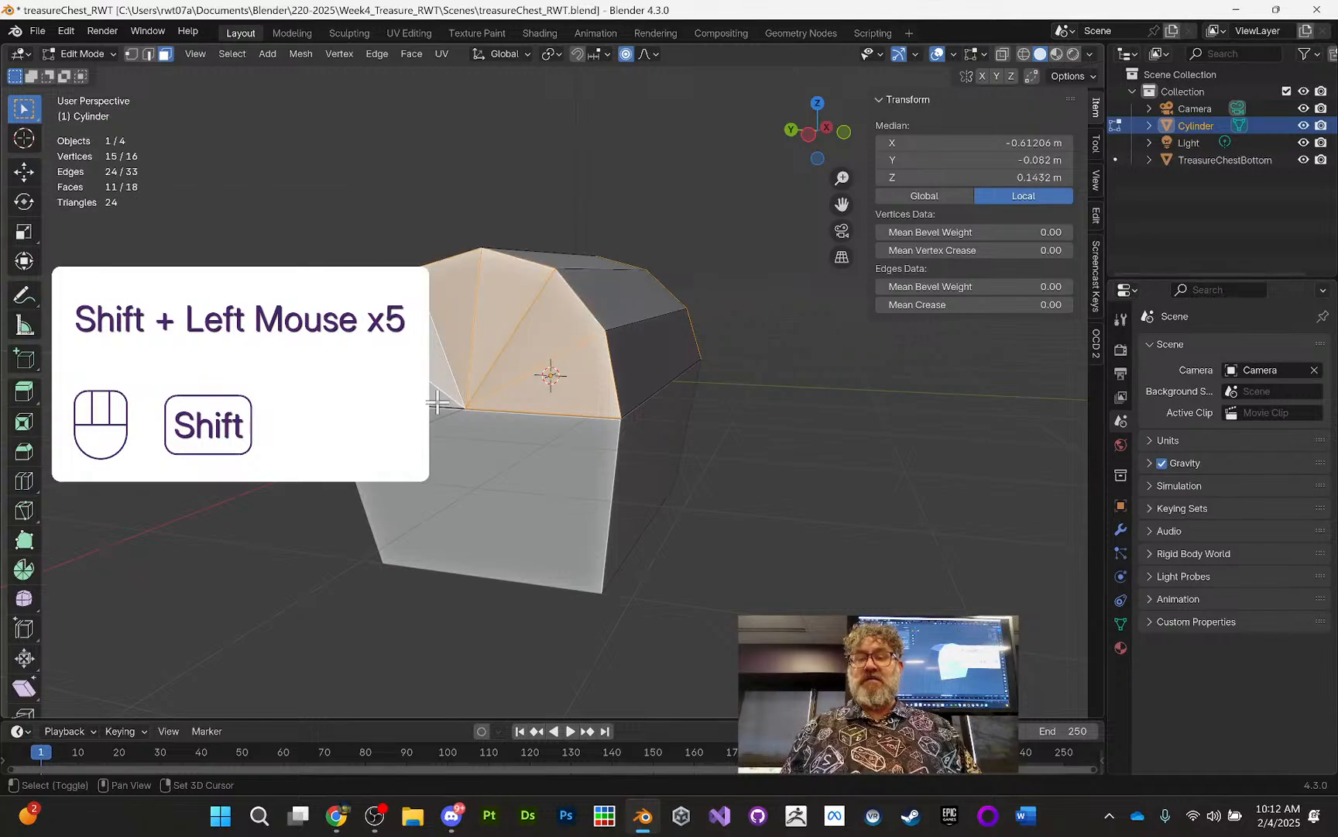
{"action": "left_click", "coordinate": [439, 396], "text": "shift"}
{"action": "middle_click_drag", "start_coordinate": [438, 397], "coordinate": [488, 316]}
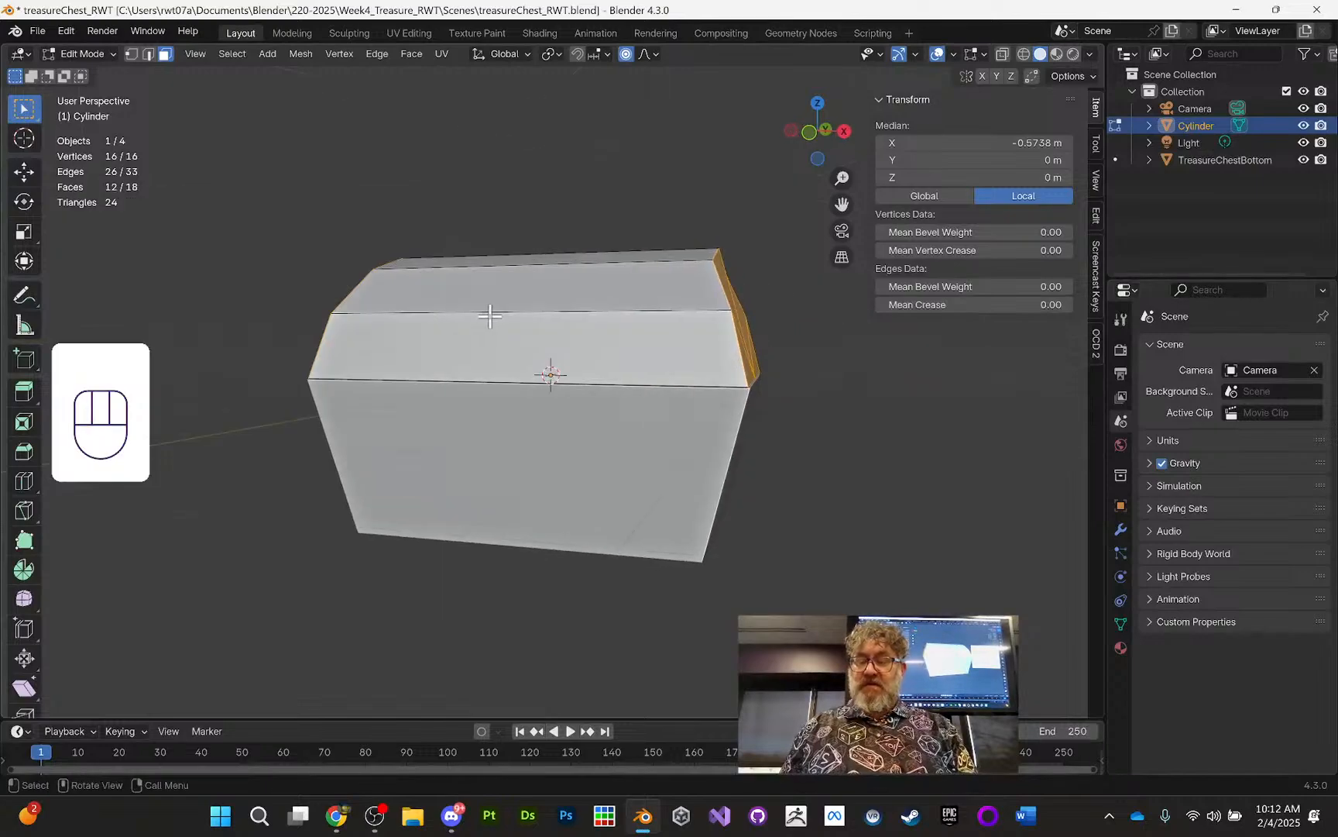
{"action": "key", "text": "x"}
{"action": "left_click", "coordinate": [489, 315]}
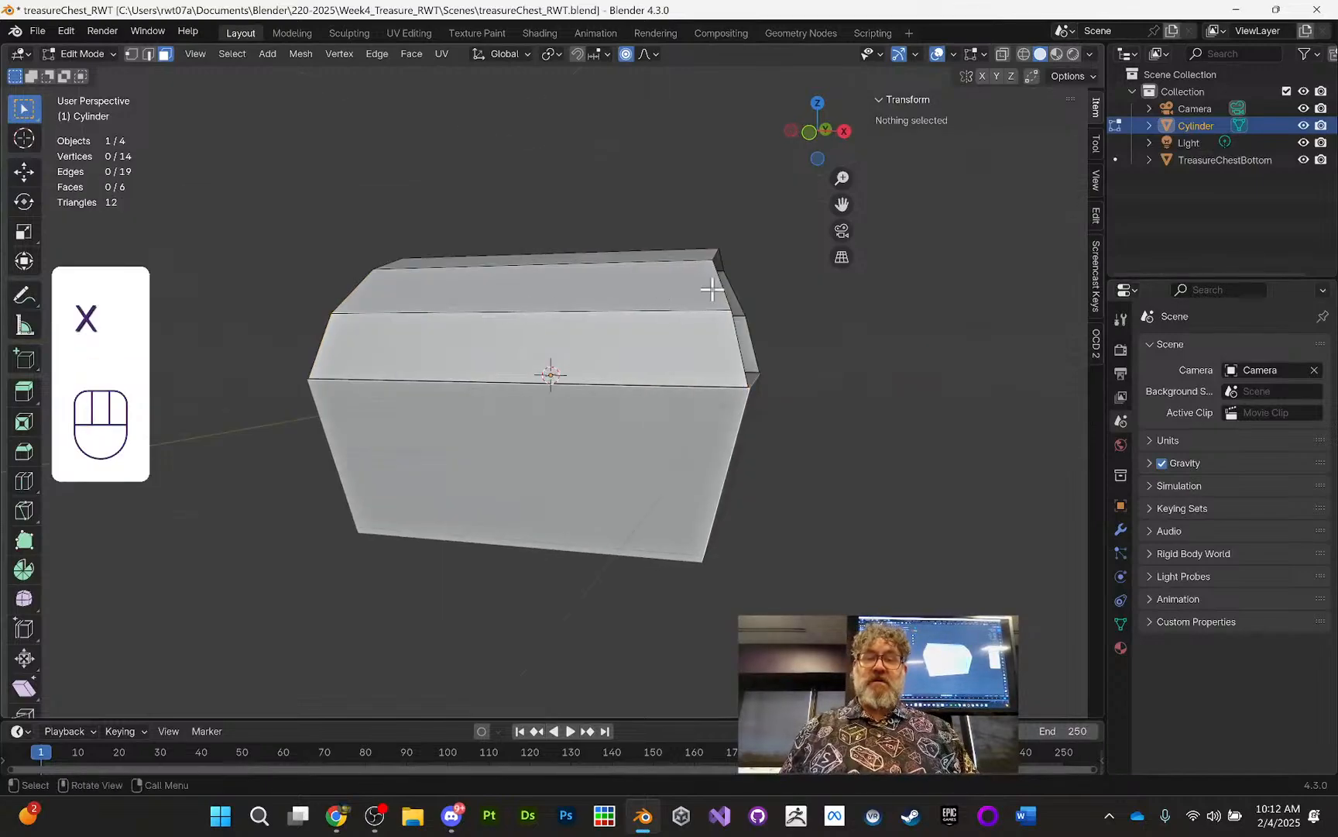
Step: In edge selection mode, fill a face between the two lowest side edges at one open end of the lid
{"action": "middle_click_drag", "start_coordinate": [712, 289], "coordinate": [1072, 292]}
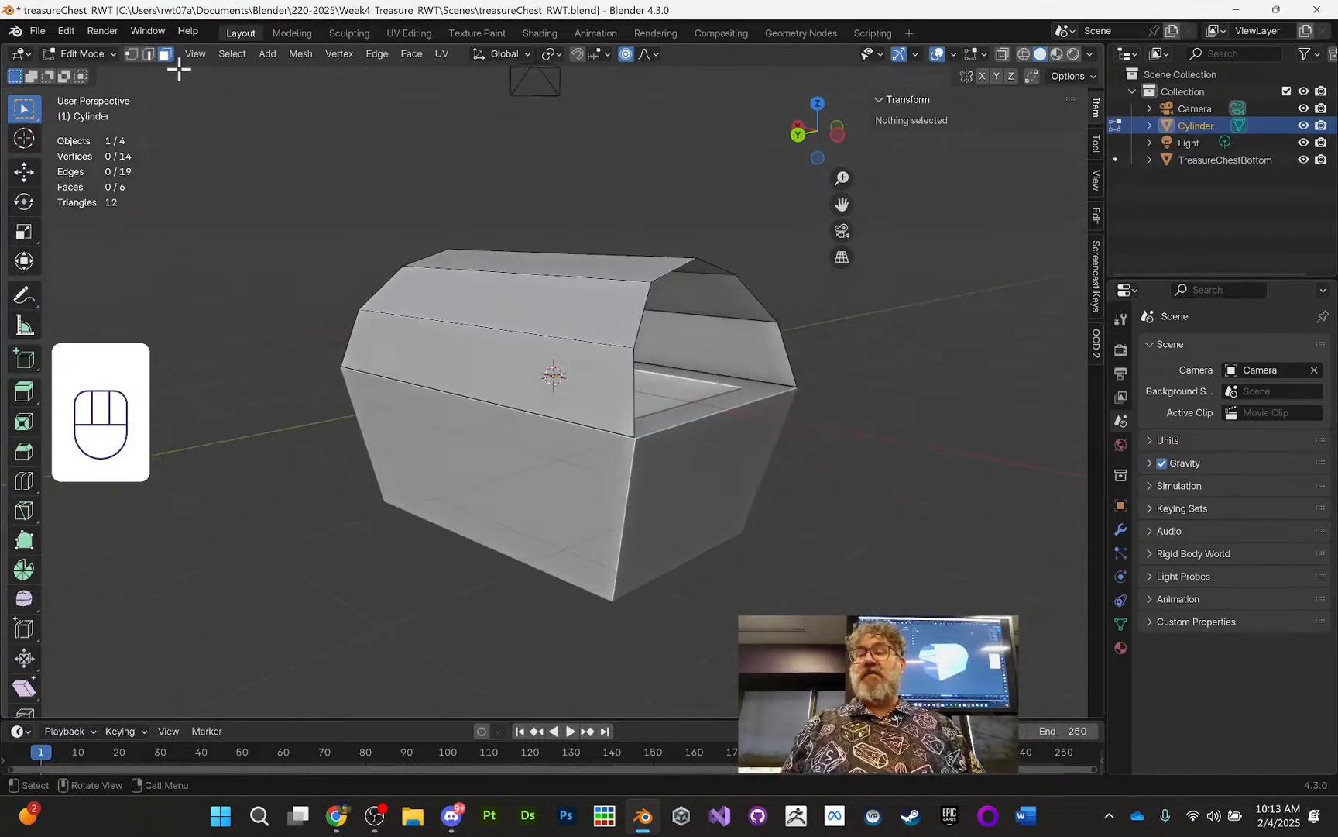
{"action": "left_click", "coordinate": [148, 56]}
{"action": "left_click", "coordinate": [633, 399]}
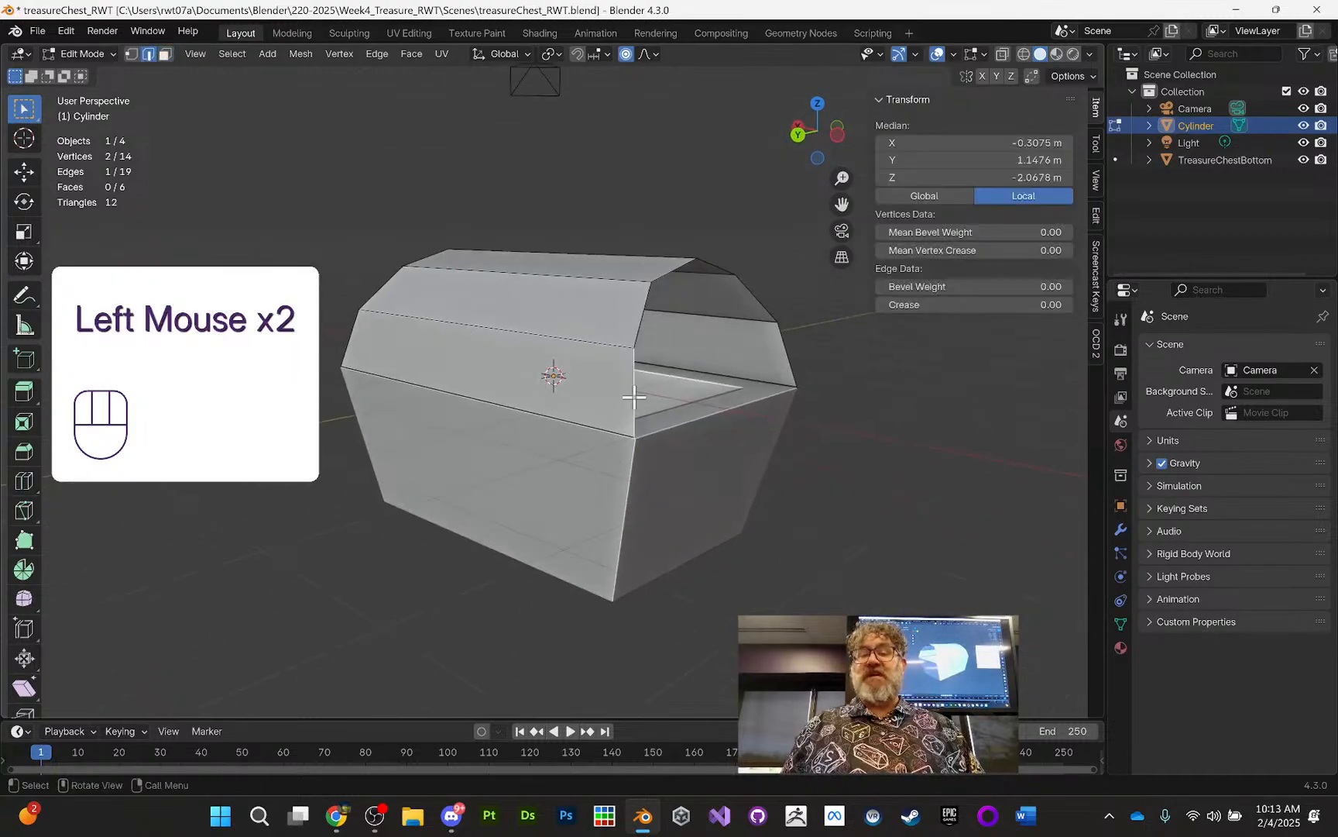
{"action": "middle_click_drag", "start_coordinate": [572, 337], "coordinate": [690, 423]}
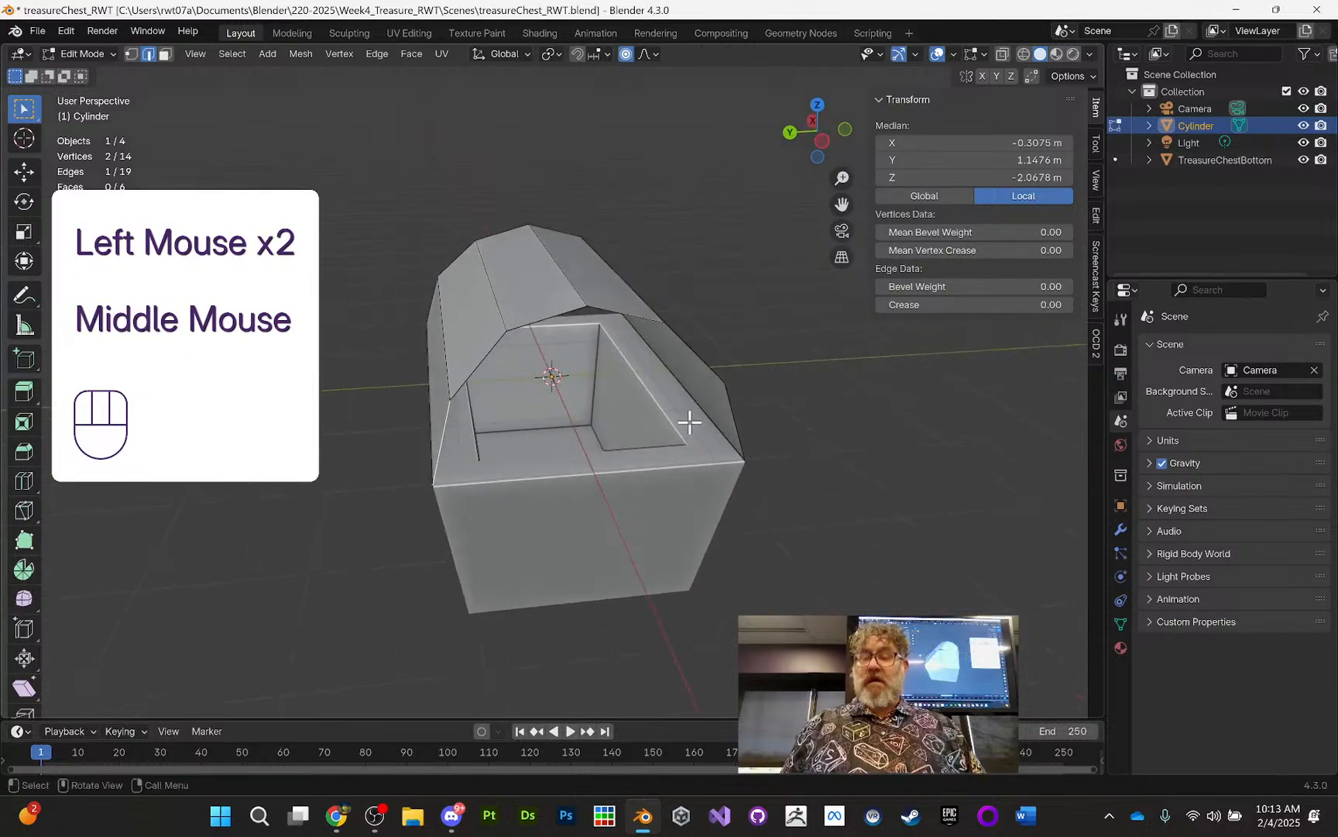
{"action": "left_click", "coordinate": [730, 414], "text": "shift"}
{"action": "middle_click_drag", "start_coordinate": [822, 400], "coordinate": [748, 330]}
{"action": "key", "text": "f"}
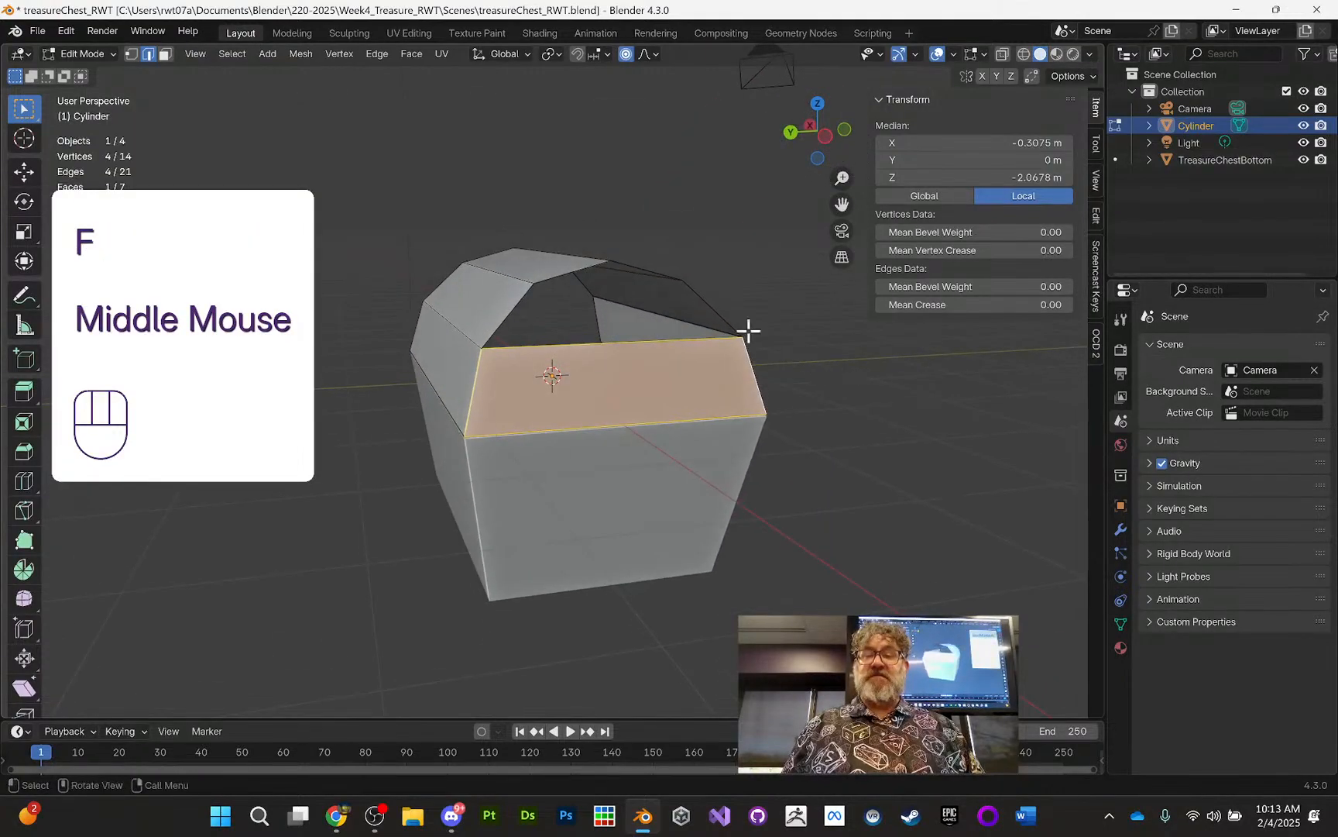
Step: Close the rest of that lid end with a face between the middle side edges and a triangle up to the ridge
{"action": "left_click", "coordinate": [512, 308]}
{"action": "mouse_move", "coordinate": [712, 317]}
{"action": "middle_mouse_down"}
{"action": "mouse_move", "coordinate": [735, 320]}
{"action": "mouse_move", "coordinate": [721, 331]}
{"action": "middle_mouse_up"}
{"action": "left_click", "coordinate": [720, 332], "text": "shift"}
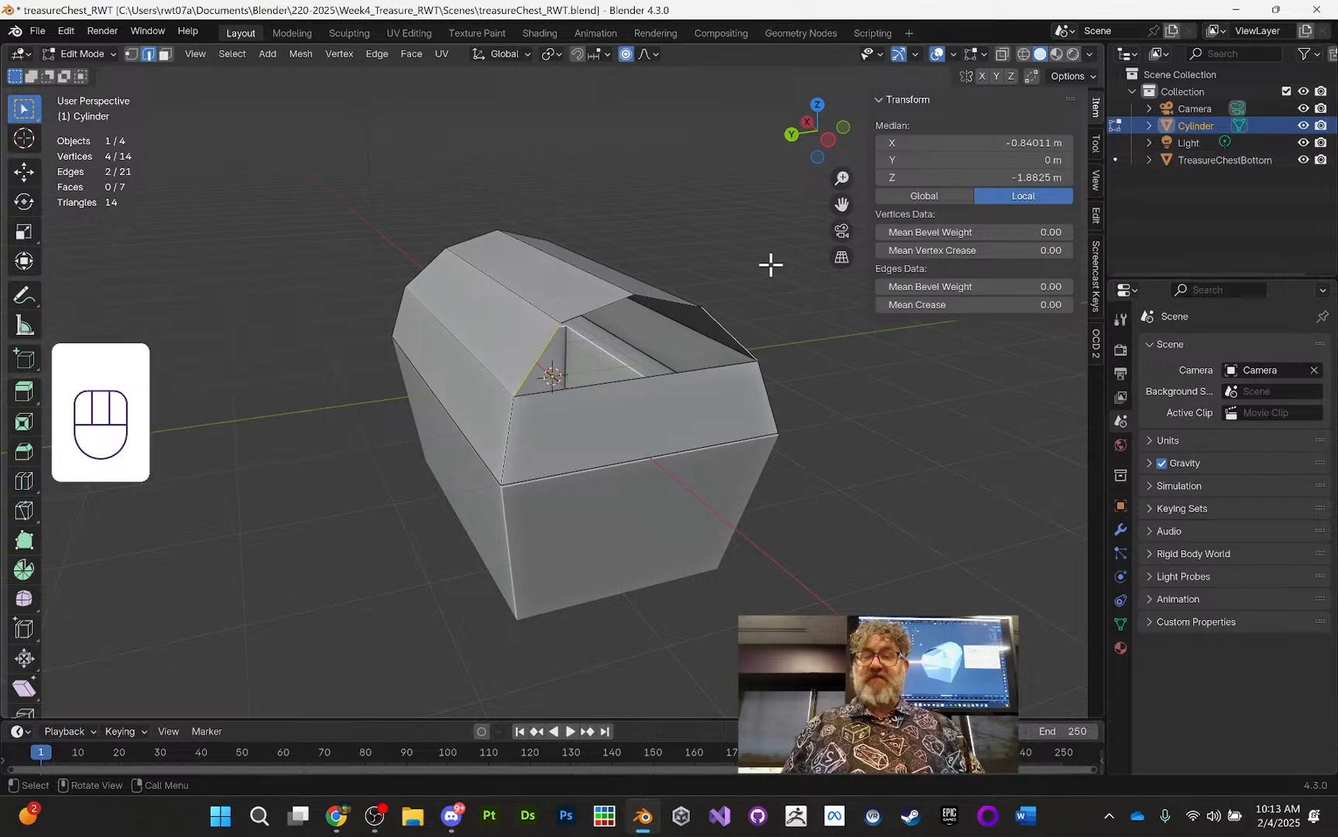
{"action": "key", "text": "f"}
{"action": "middle_click_drag", "start_coordinate": [713, 307], "coordinate": [681, 272]}
{"action": "left_click", "coordinate": [653, 285]}
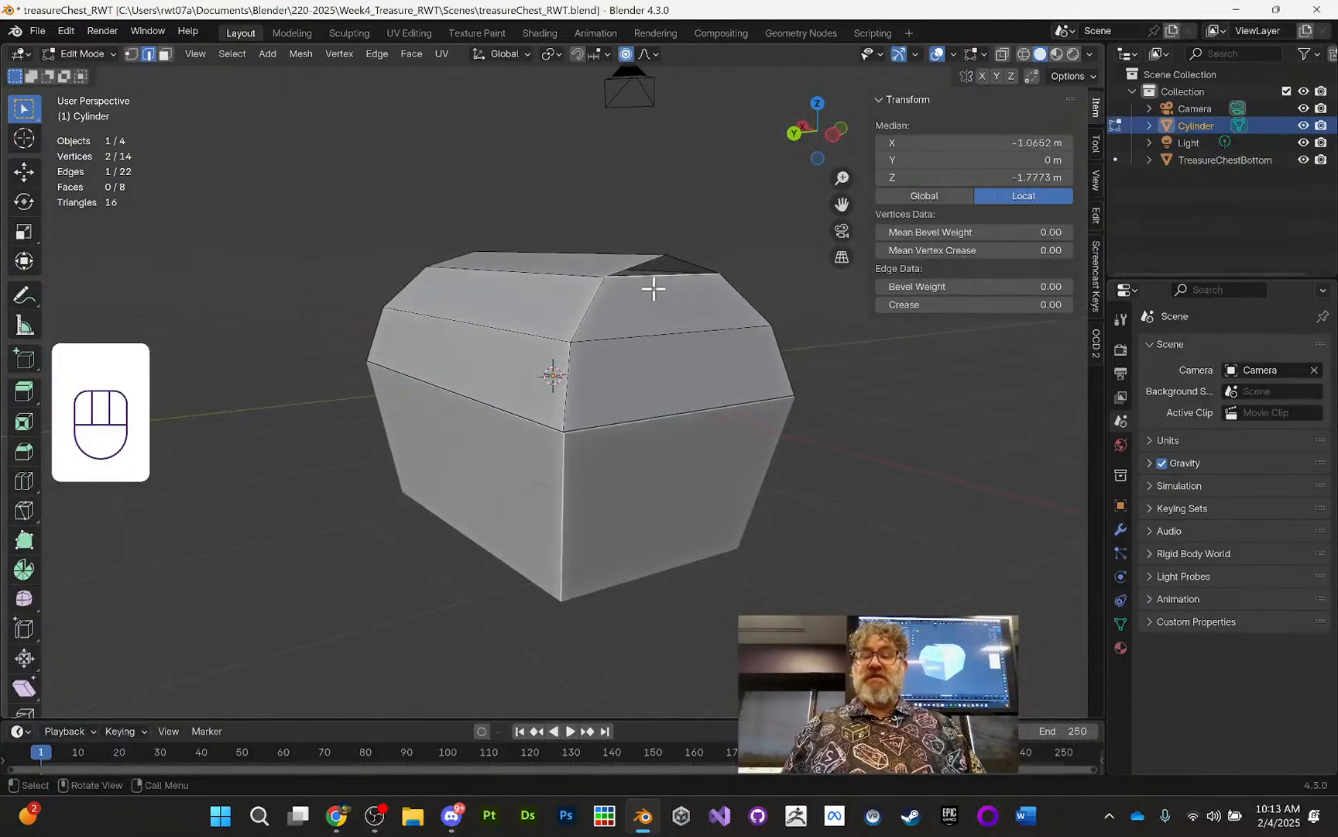
{"action": "key", "text": "f"}
{"action": "middle_click_drag", "start_coordinate": [697, 289], "coordinate": [717, 268]}
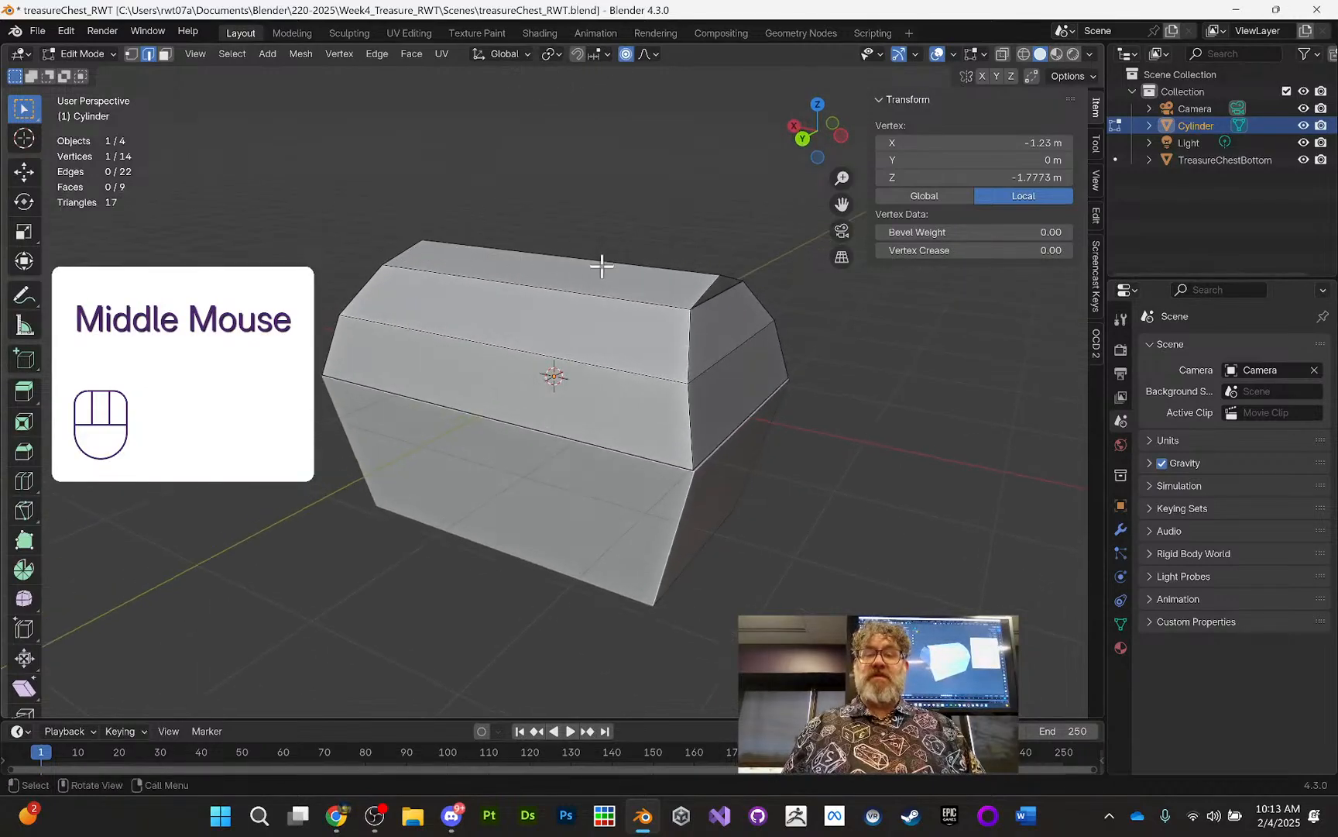
Step: Close the opposite open end of the lid with matching lower and middle faces and a top triangle
{"action": "middle_click_drag", "start_coordinate": [600, 266], "coordinate": [771, 320]}
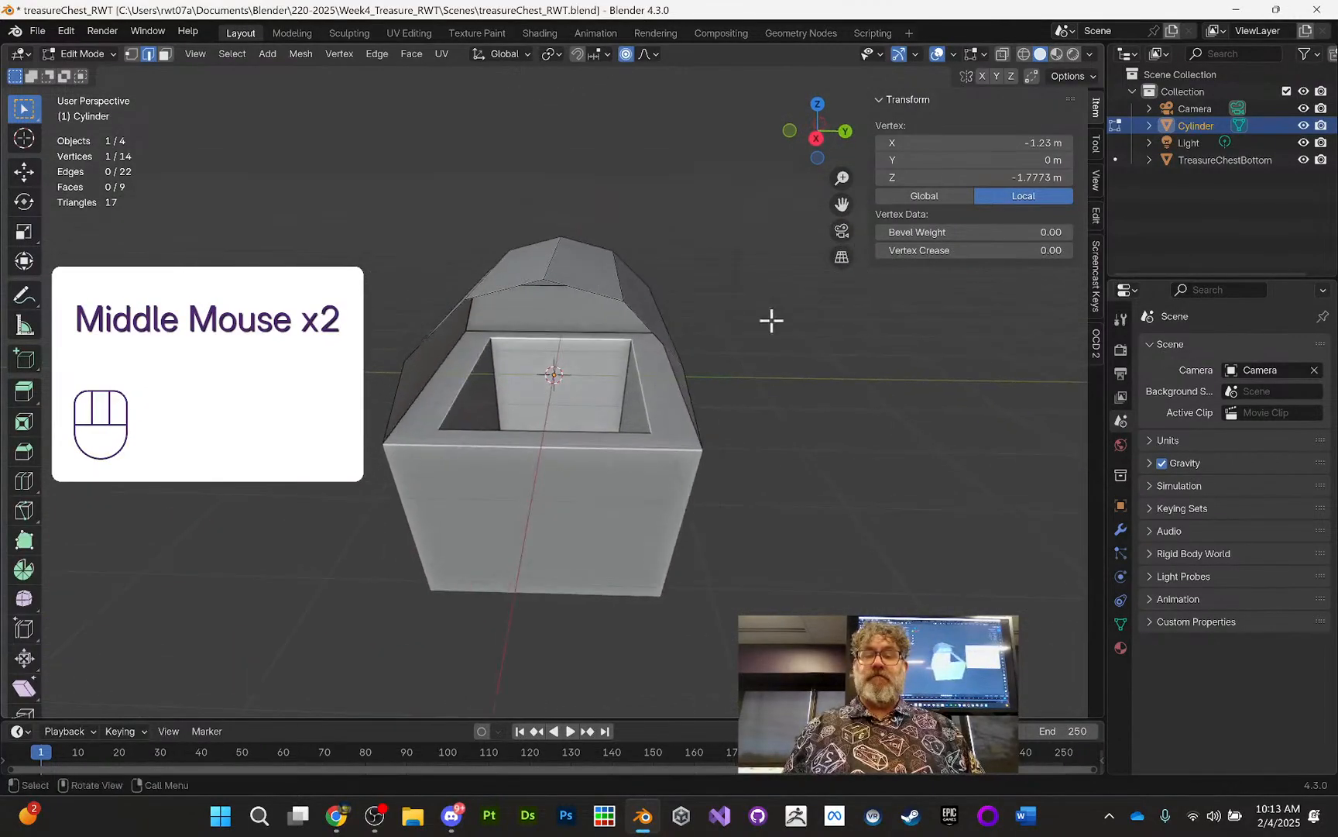
{"action": "left_click", "coordinate": [399, 392]}
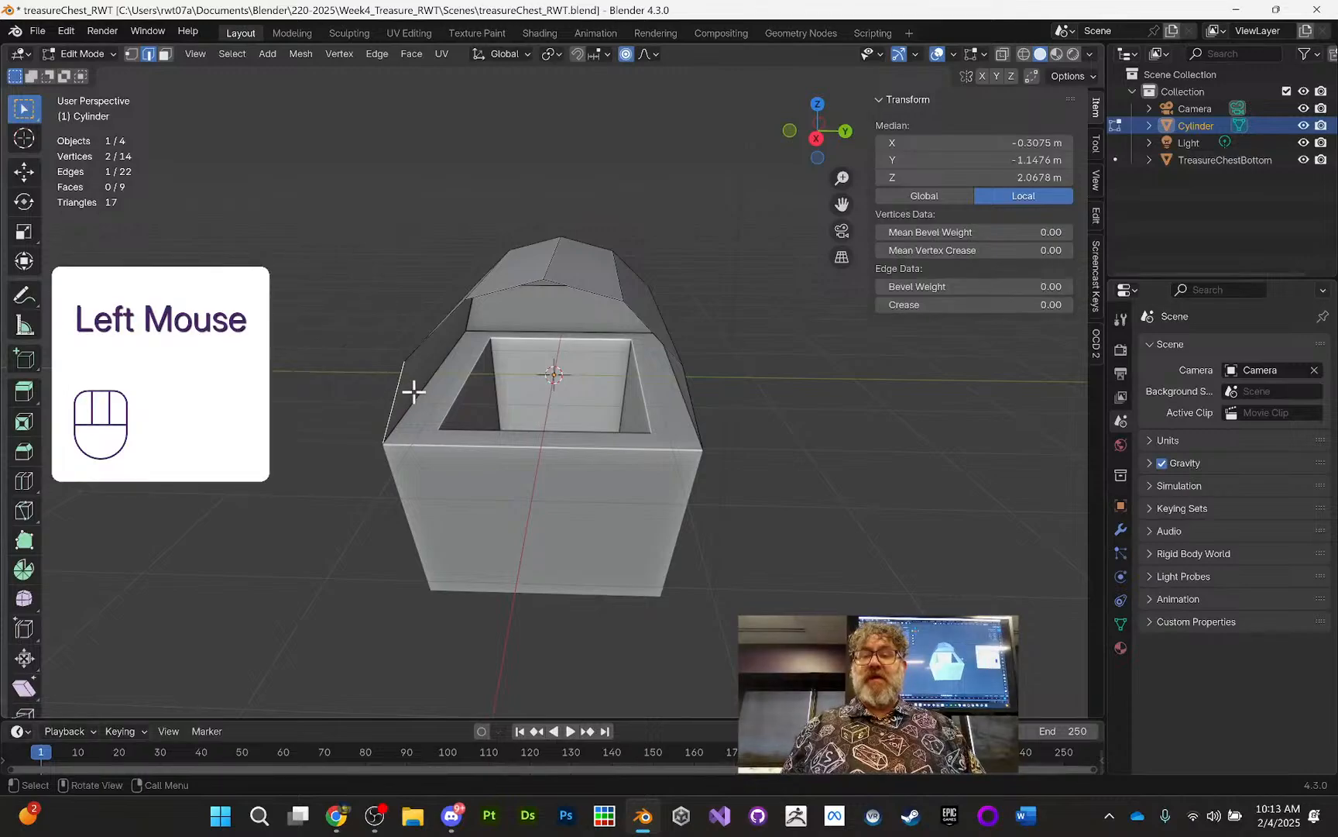
{"action": "left_click", "coordinate": [687, 398], "text": "shift"}
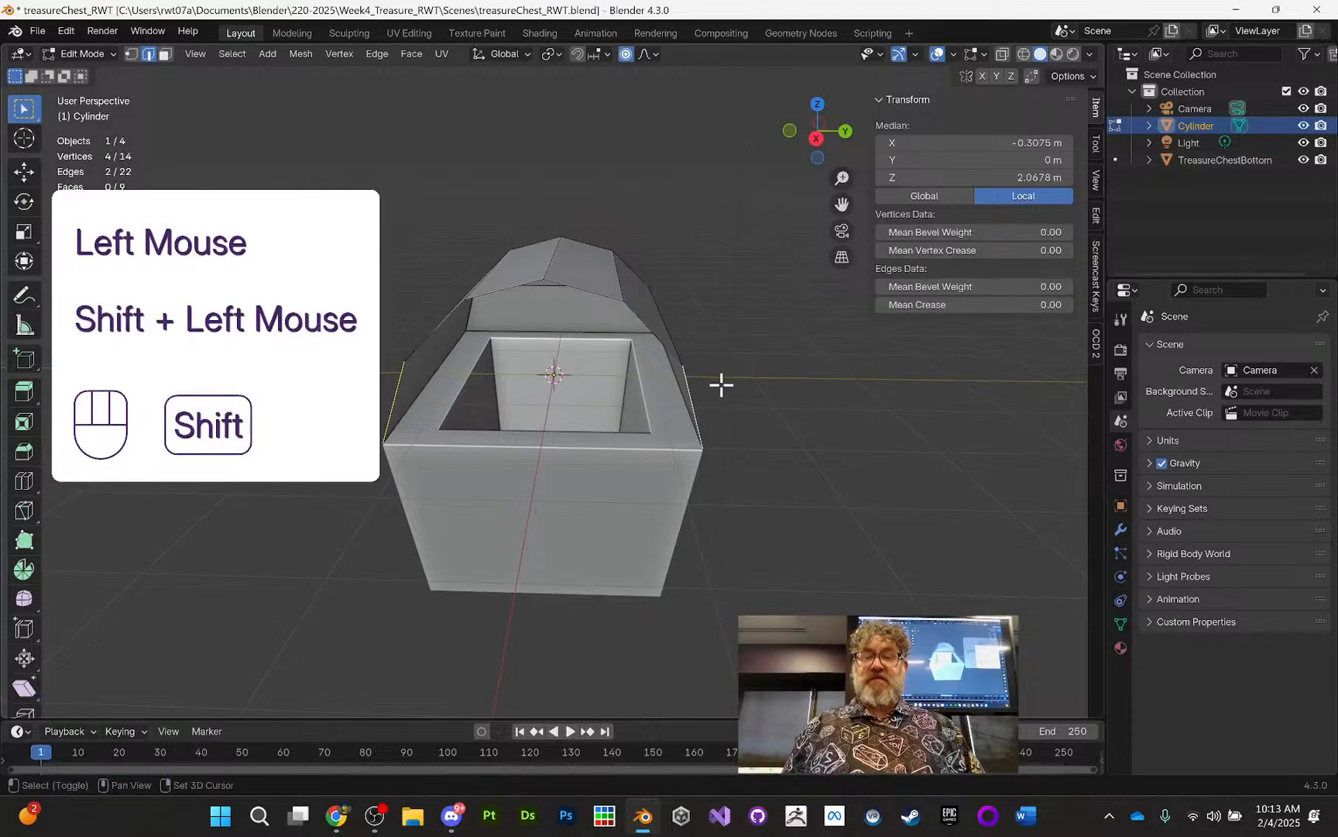
{"action": "middle_click_drag", "start_coordinate": [721, 382], "coordinate": [797, 391]}
{"action": "key", "text": "f"}
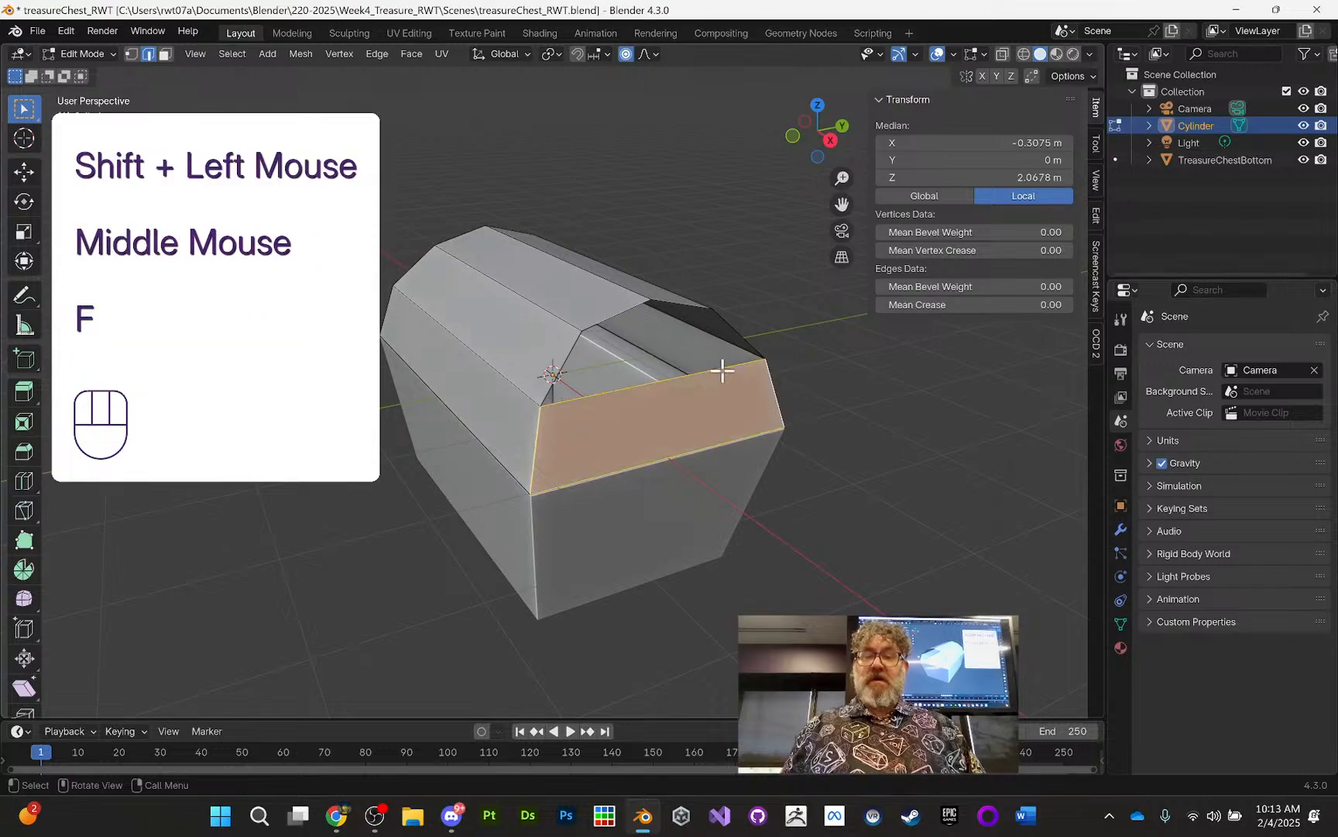
{"action": "left_click", "coordinate": [702, 373]}
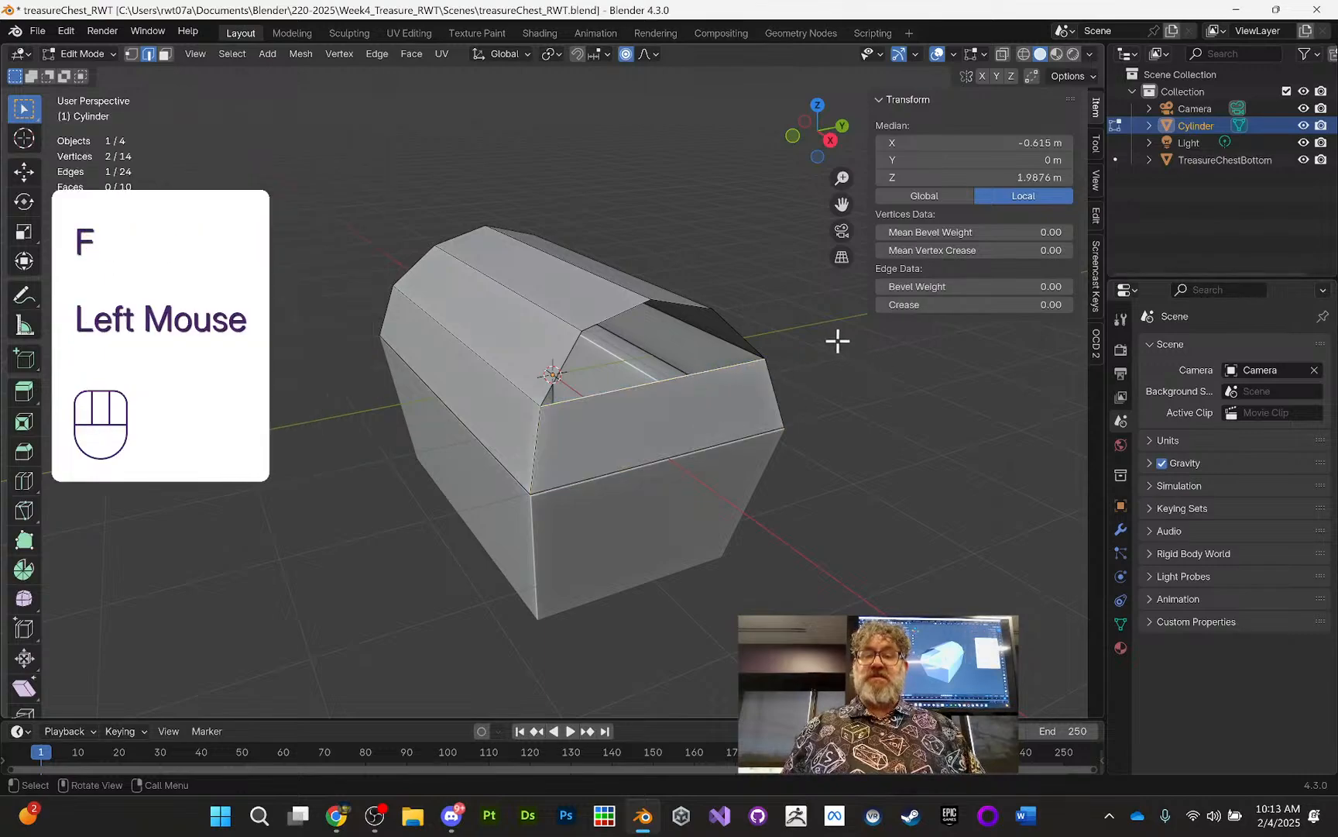
{"action": "key", "text": "f"}
{"action": "key", "text": "f"}
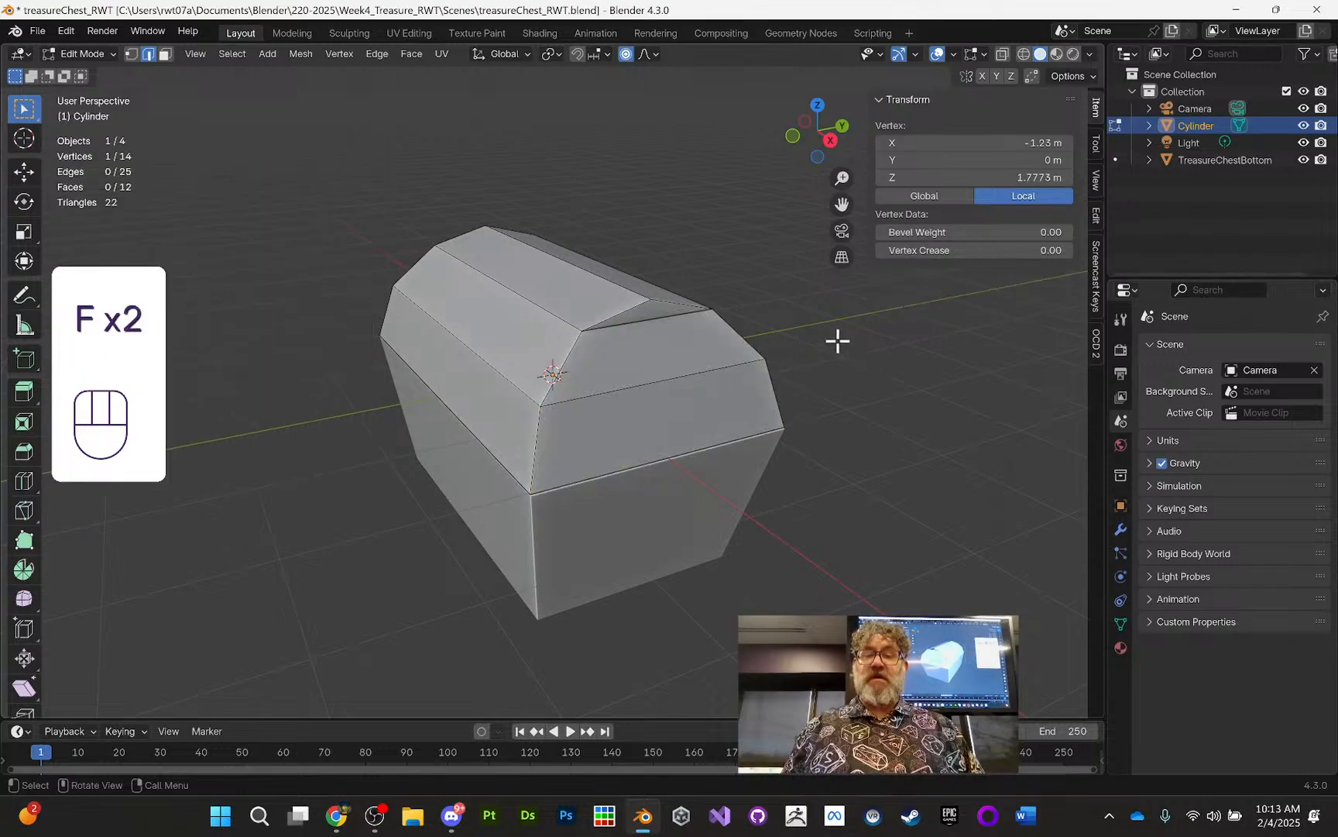
Step: Select the ridge edge running along the top of the lid
{"action": "middle_click_drag", "start_coordinate": [849, 341], "coordinate": [620, 383]}
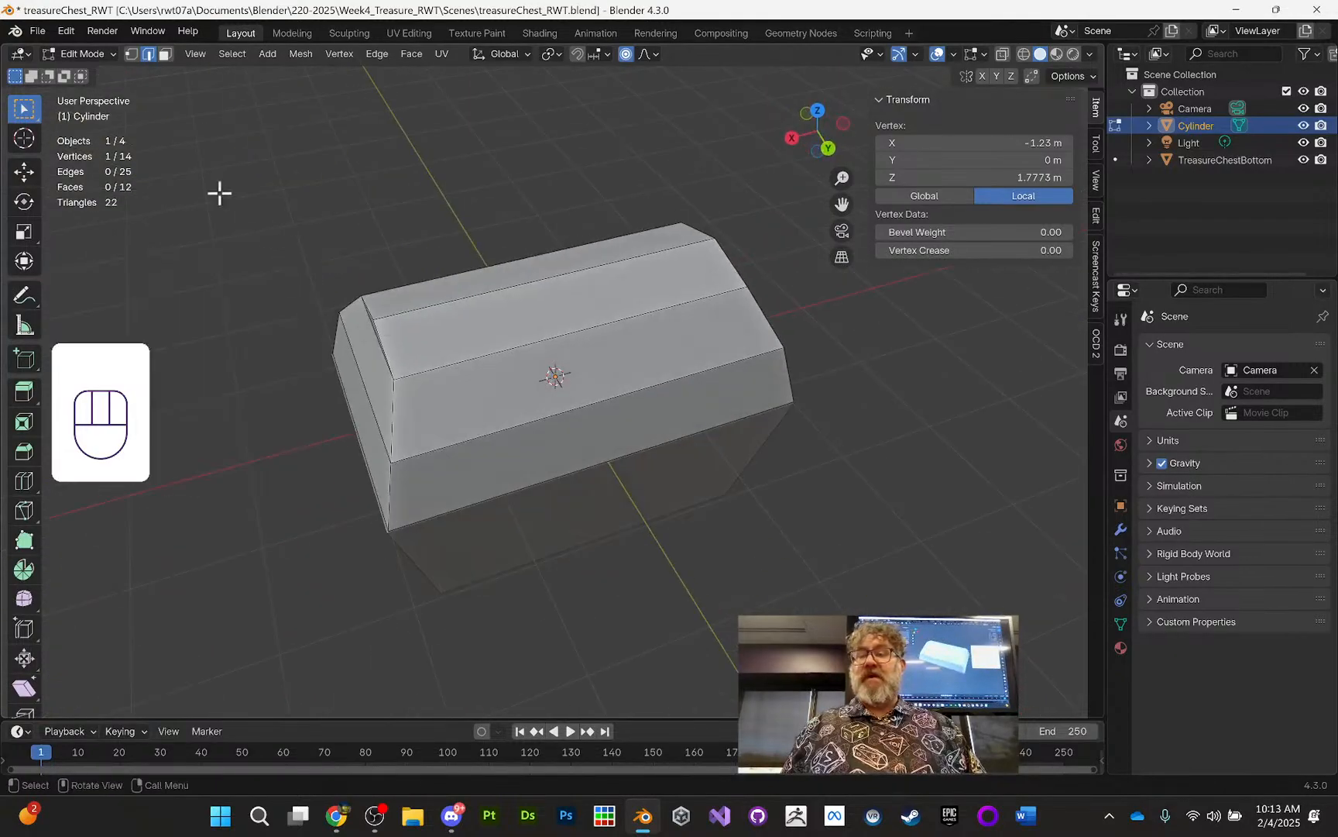
{"action": "left_click", "coordinate": [518, 286]}
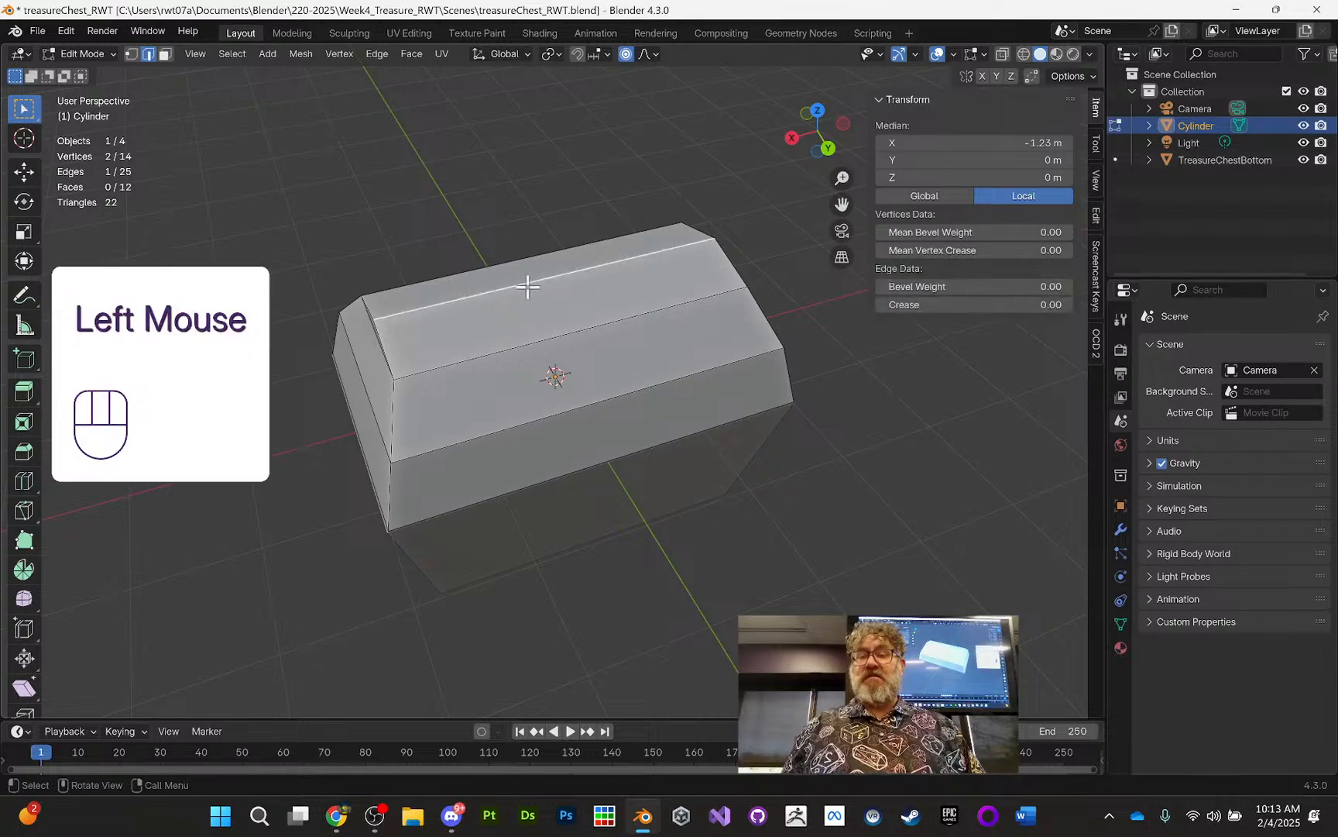
{"action": "middle_click_drag", "start_coordinate": [526, 283], "coordinate": [352, 320]}
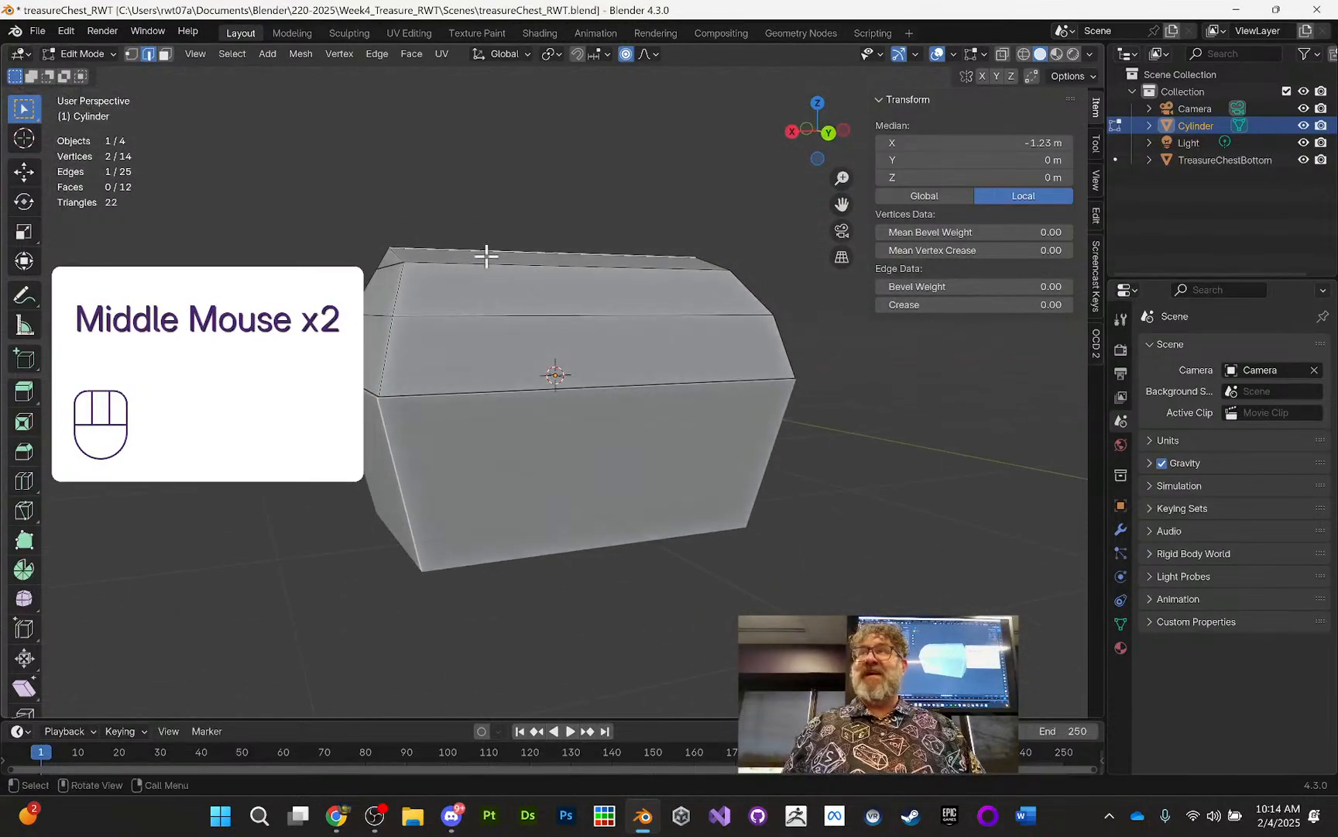
{"action": "middle_click_drag", "start_coordinate": [487, 256], "coordinate": [600, 323]}
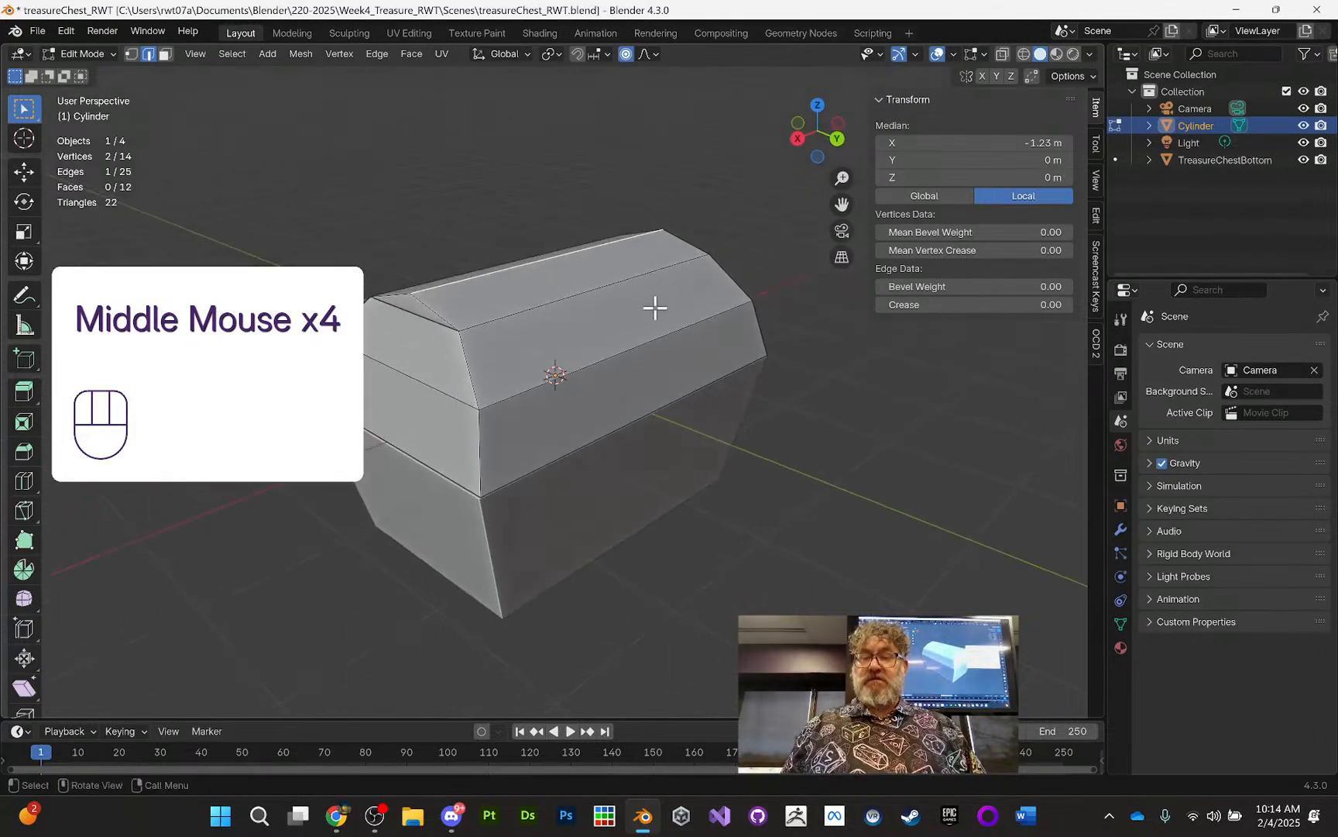
Step: Try to scale the ridge edge along global X to about 0.864 with smooth proportional editing, and undo it
{"action": "key", "text": "s"}
{"action": "key", "text": "x"}
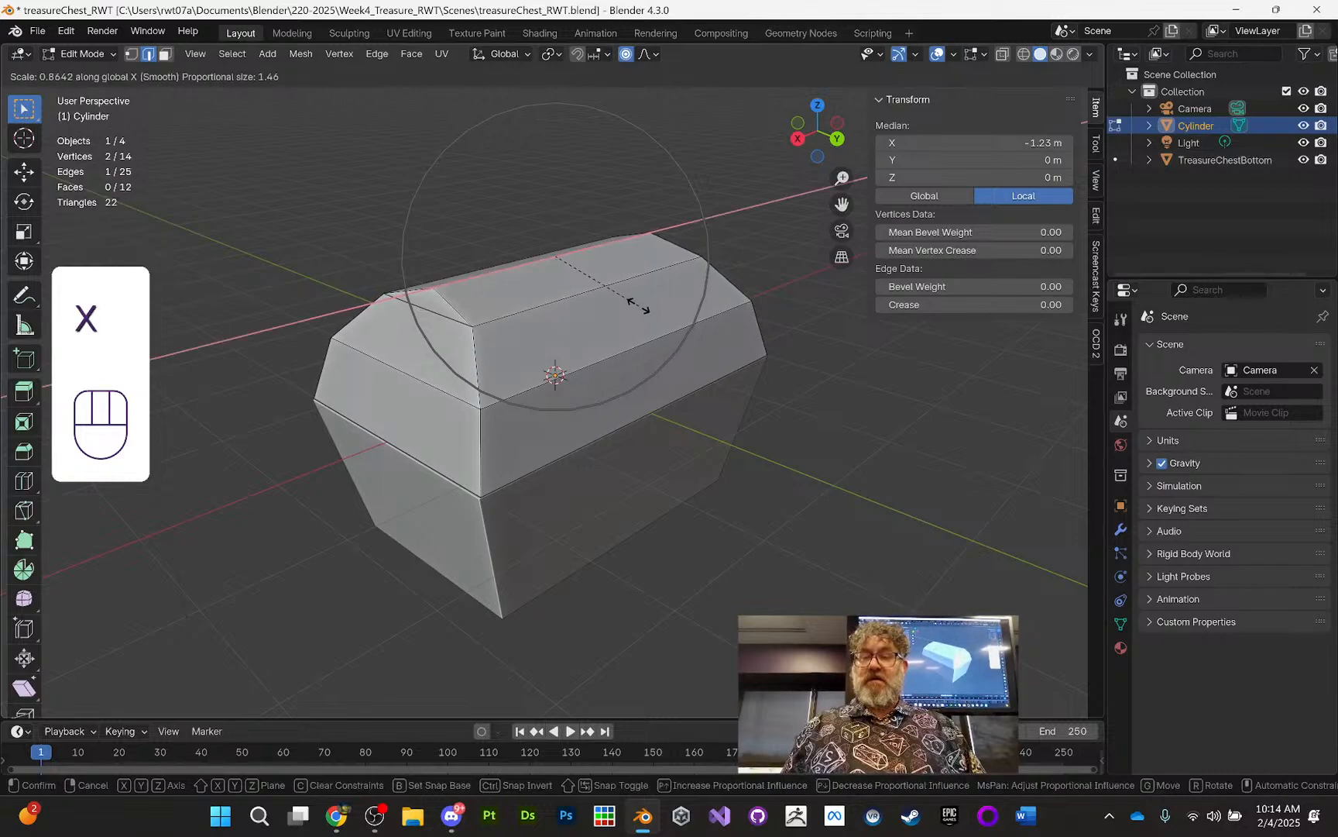
{"action": "left_click", "coordinate": [637, 304]}
{"action": "key", "text": "ctrl+z"}
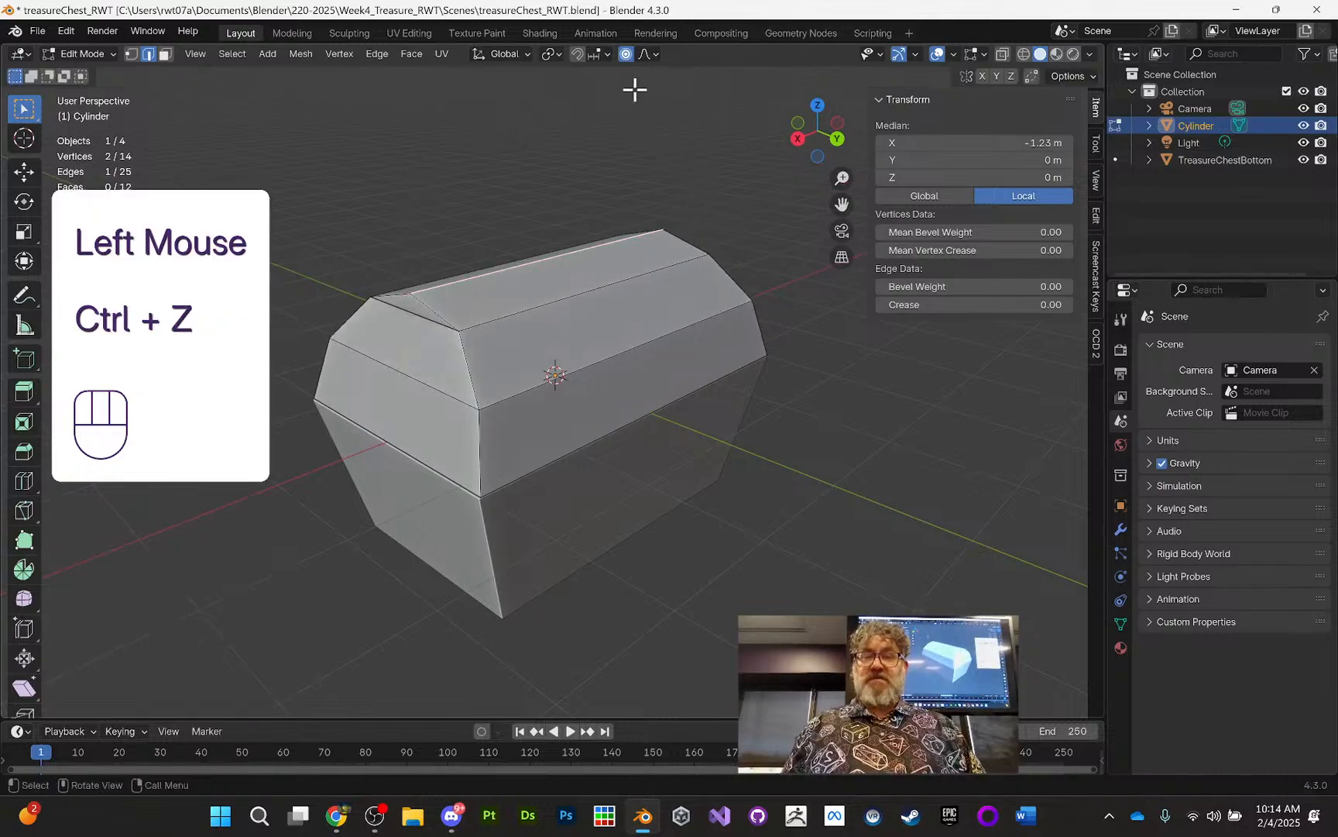
Step: Turn off proportional editing and scale the lid's ridge edge along global X to about 0.907
{"action": "left_click", "coordinate": [626, 54]}
{"action": "middle_click_drag", "start_coordinate": [671, 260], "coordinate": [603, 284]}
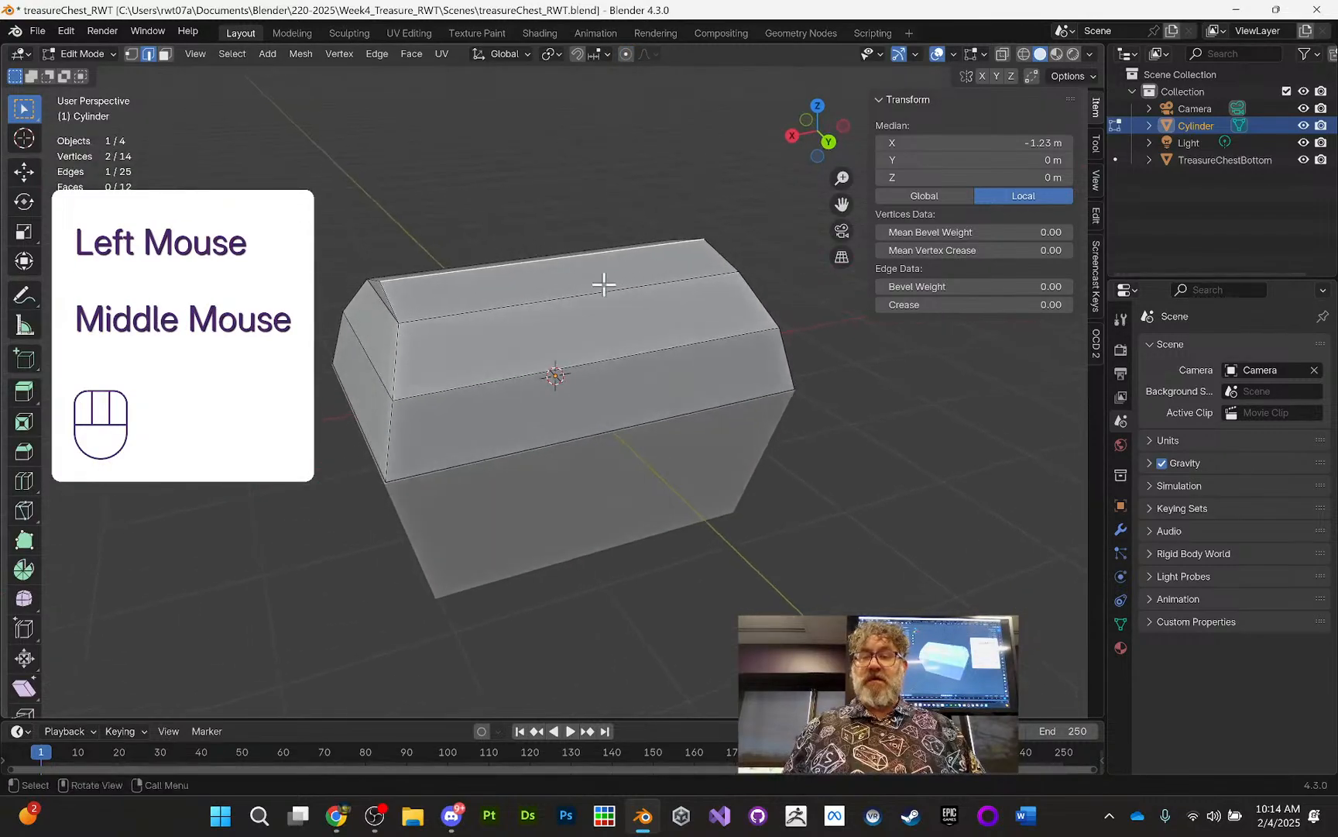
{"action": "key", "text": "s"}
{"action": "key", "text": "x"}
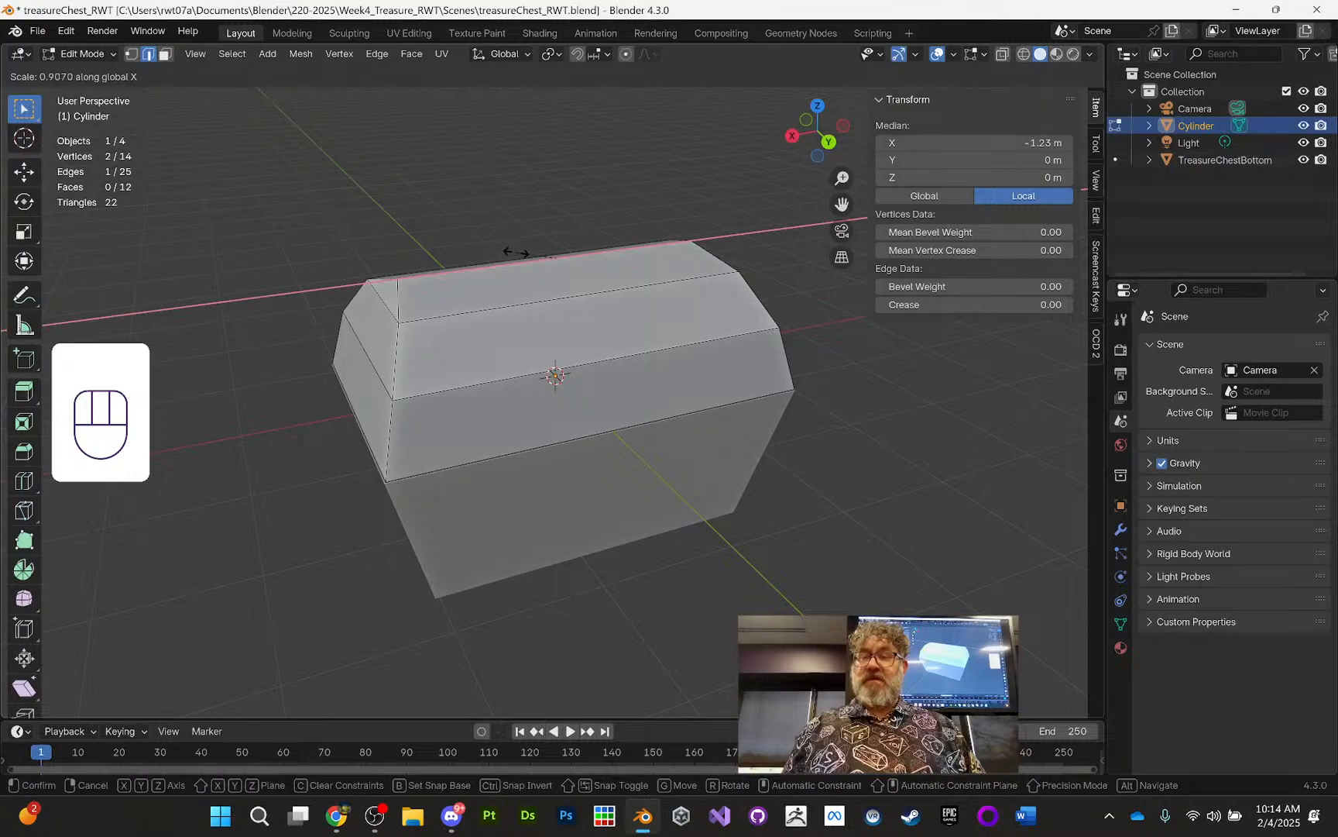
{"action": "left_click", "coordinate": [517, 252]}
{"action": "middle_click_drag", "start_coordinate": [541, 283], "coordinate": [788, 260]}
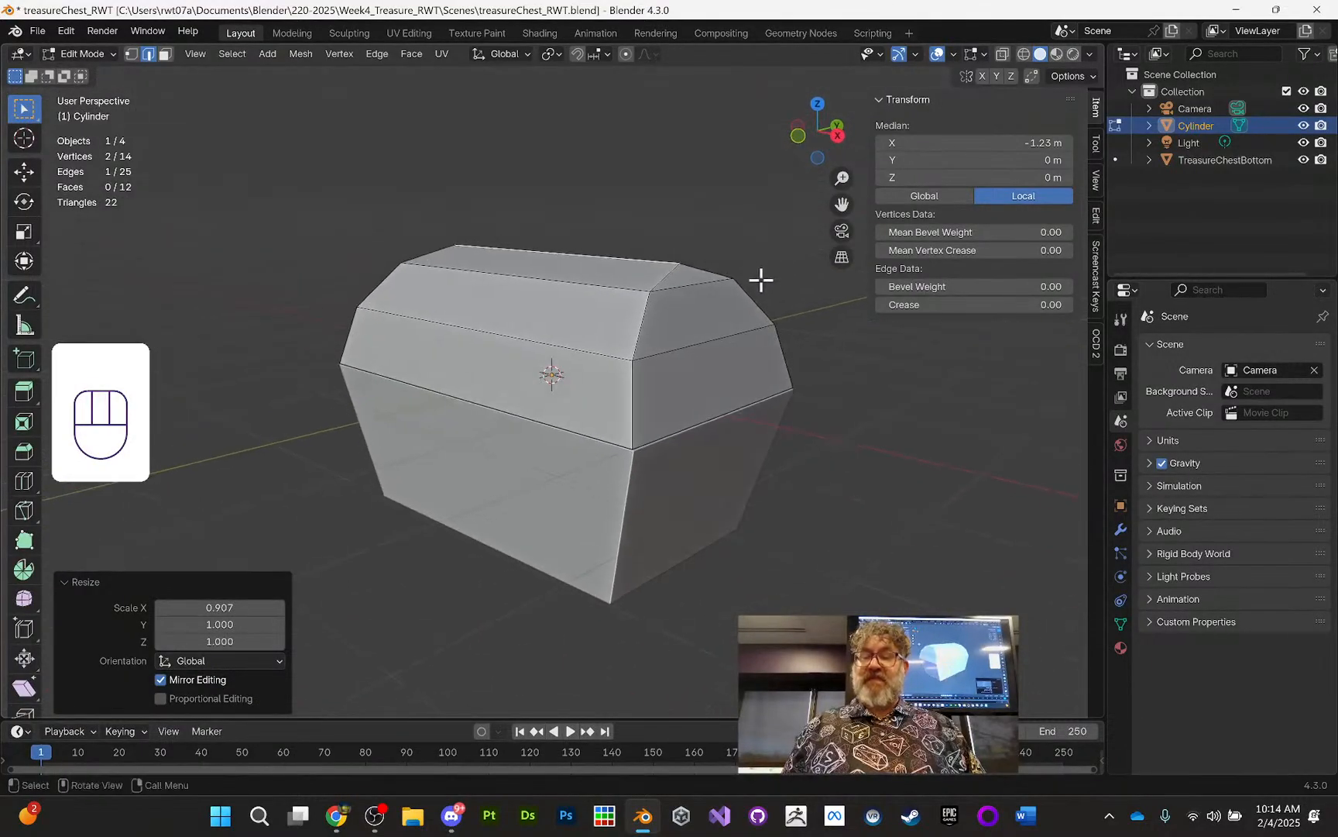
Step: In Object Mode, move the chest bottom down along Z by about 0.015 m, leaving a slight gap under the lid
{"action": "key", "text": "Tab"}
{"action": "middle_click_drag", "start_coordinate": [728, 302], "coordinate": [925, 323]}
{"action": "middle_click_drag", "start_coordinate": [604, 360], "coordinate": [841, 322]}
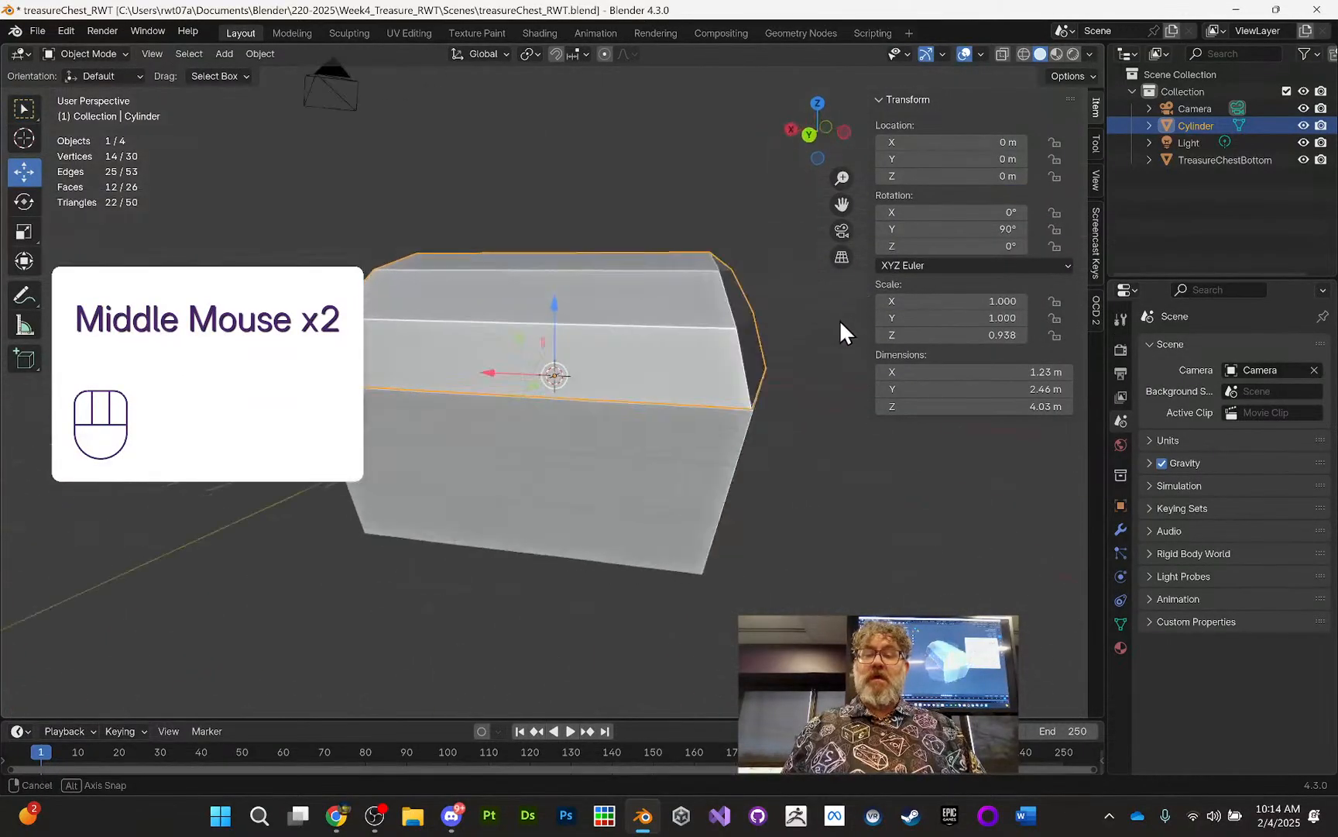
{"action": "middle_click_drag", "start_coordinate": [692, 307], "coordinate": [703, 336]}
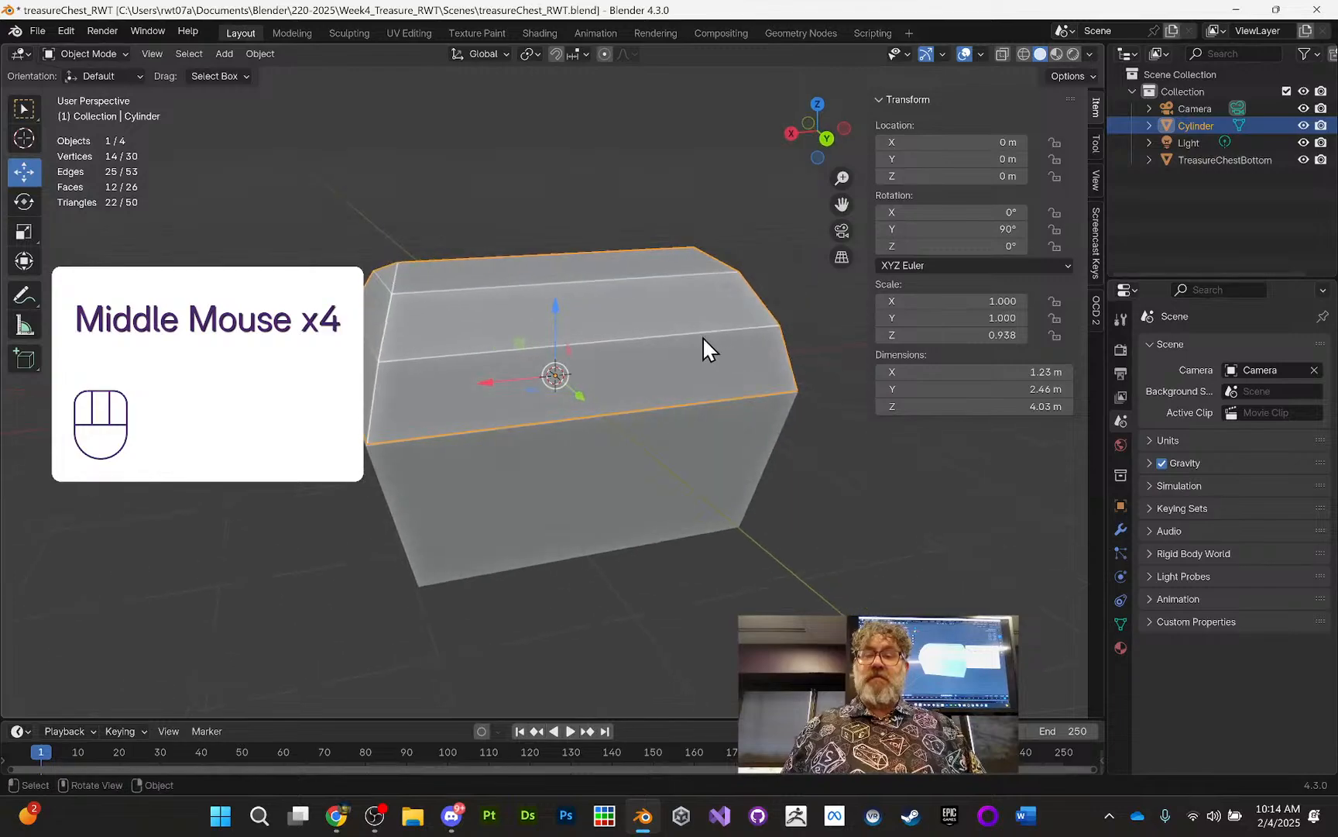
{"action": "left_click", "coordinate": [682, 439]}
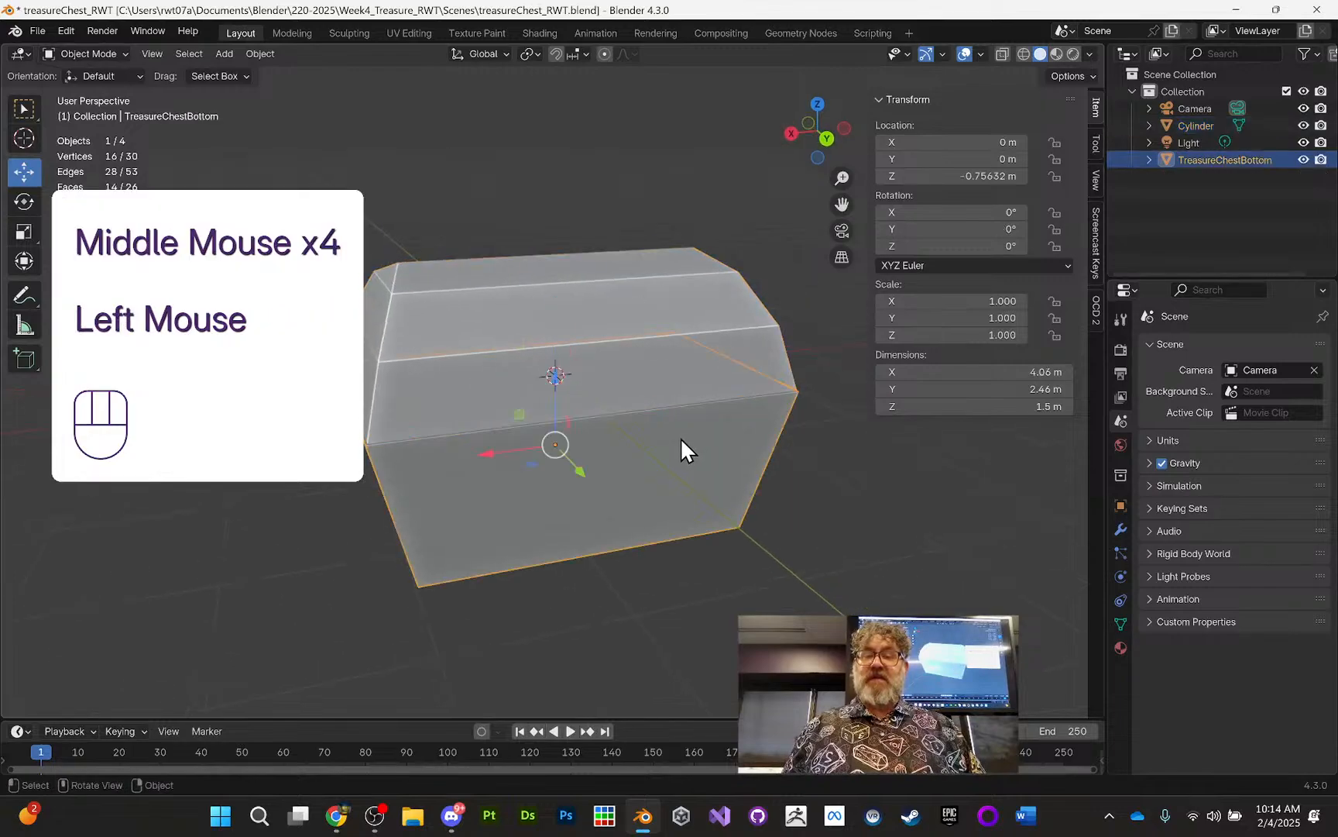
{"action": "middle_click_drag", "start_coordinate": [680, 394], "coordinate": [689, 389]}
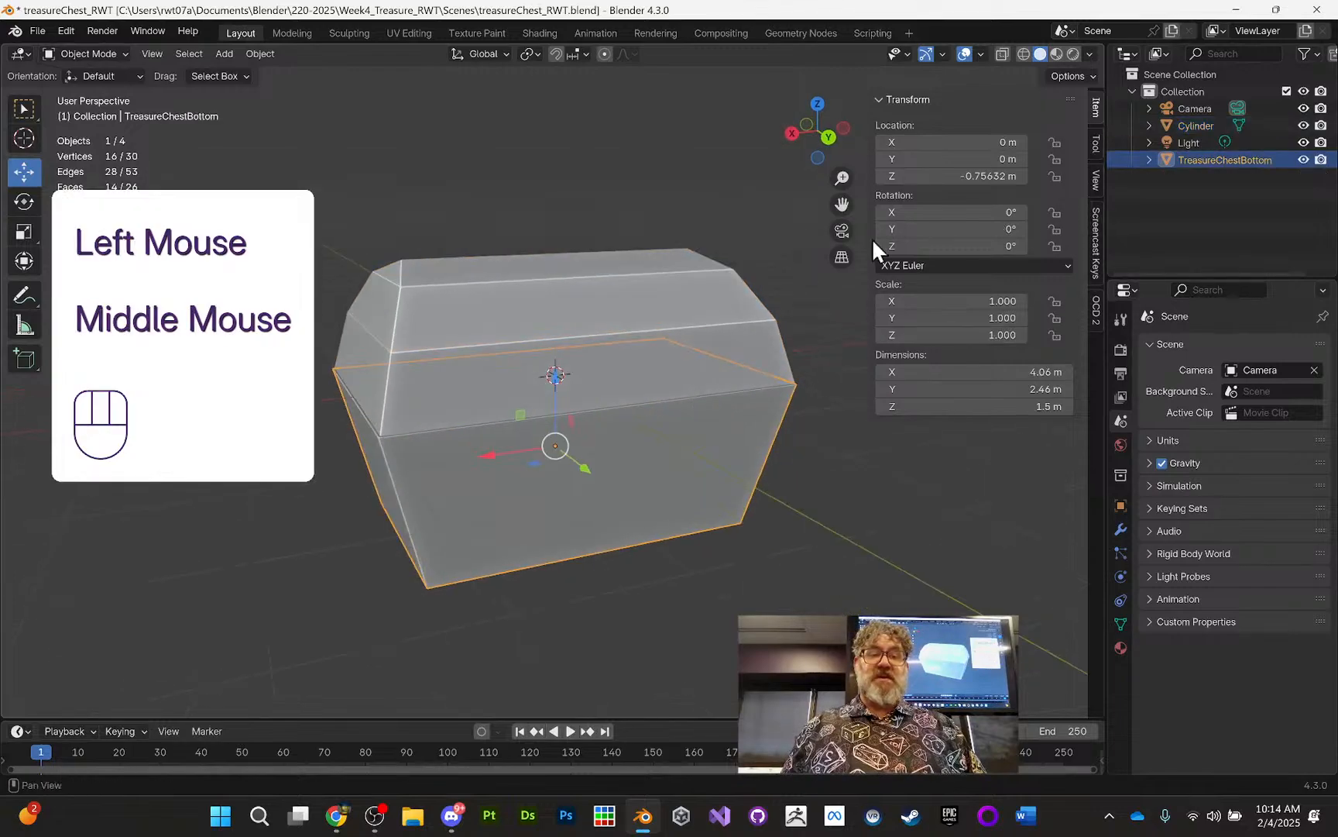
{"action": "left_click_drag", "start_coordinate": [553, 379], "coordinate": [603, 395]}
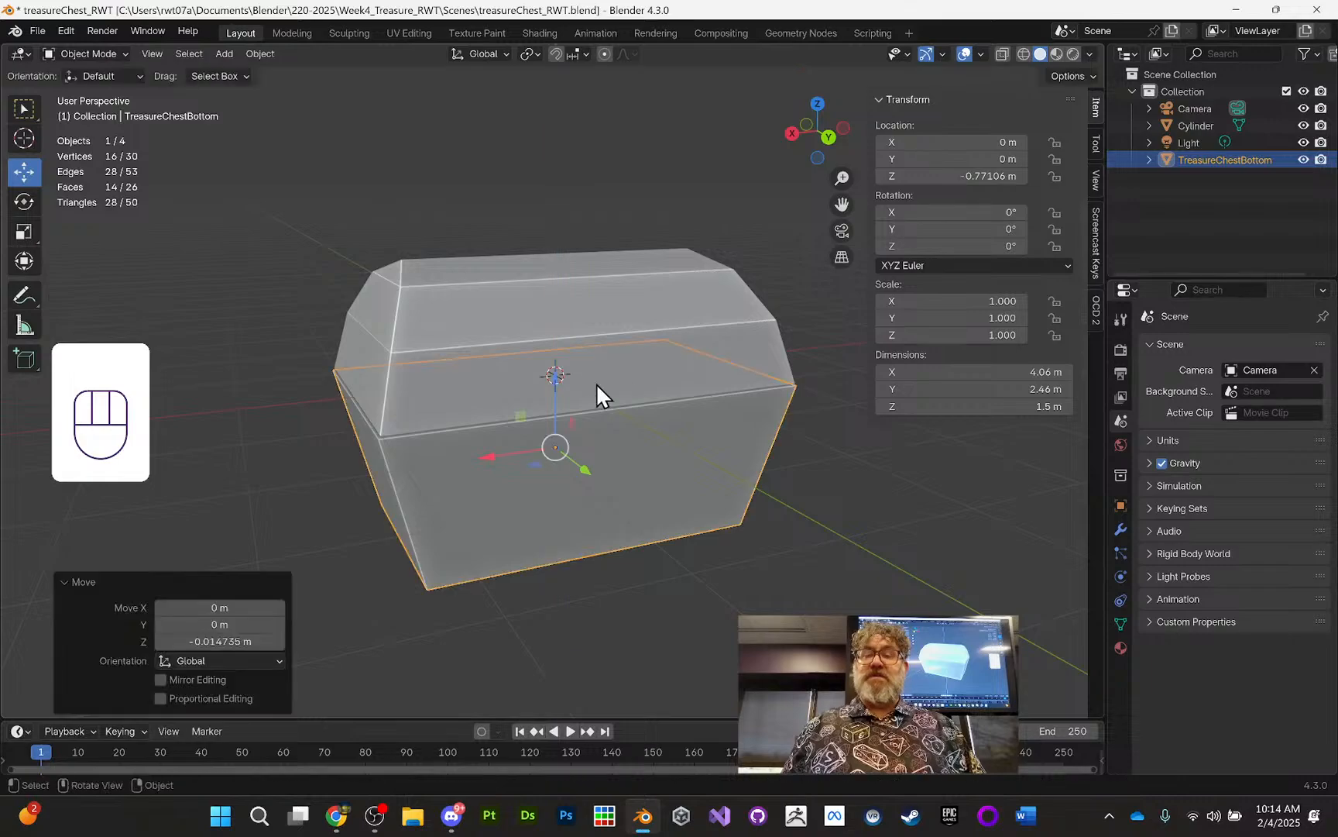
Step: Hide the chest bottom to expose the open underside of the lid
{"action": "left_click", "coordinate": [1305, 159]}
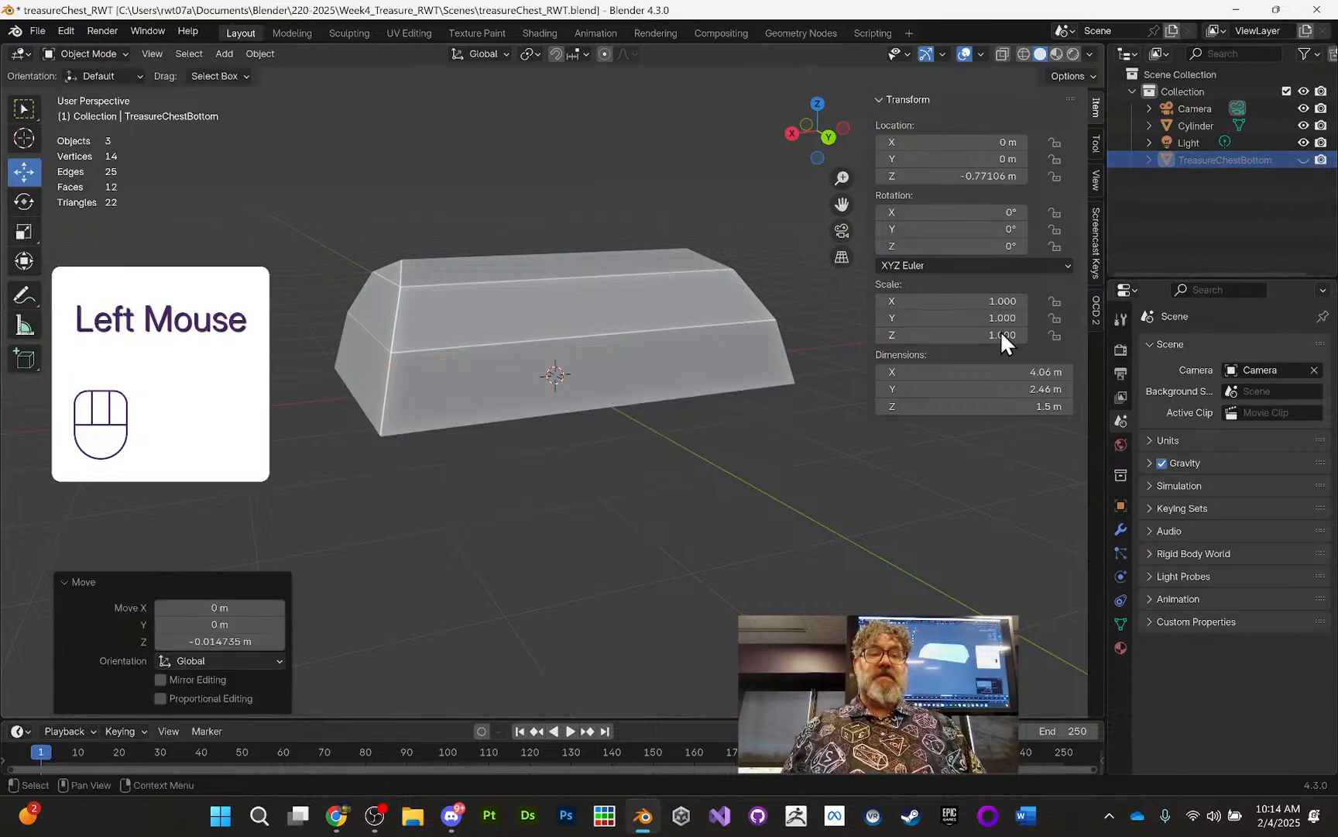
{"action": "middle_click_drag", "start_coordinate": [836, 364], "coordinate": [600, 225]}
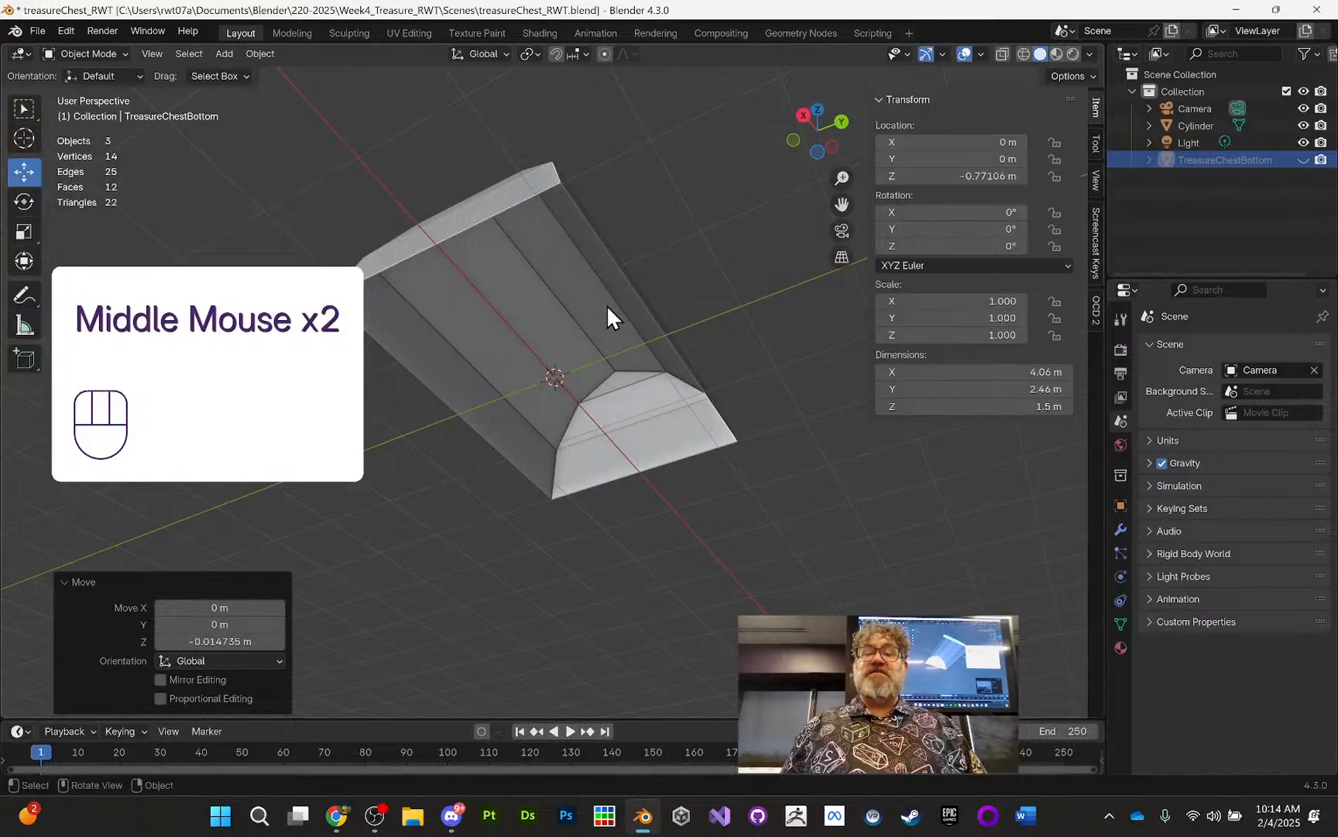
{"action": "middle_click_drag", "start_coordinate": [607, 305], "coordinate": [495, 285]}
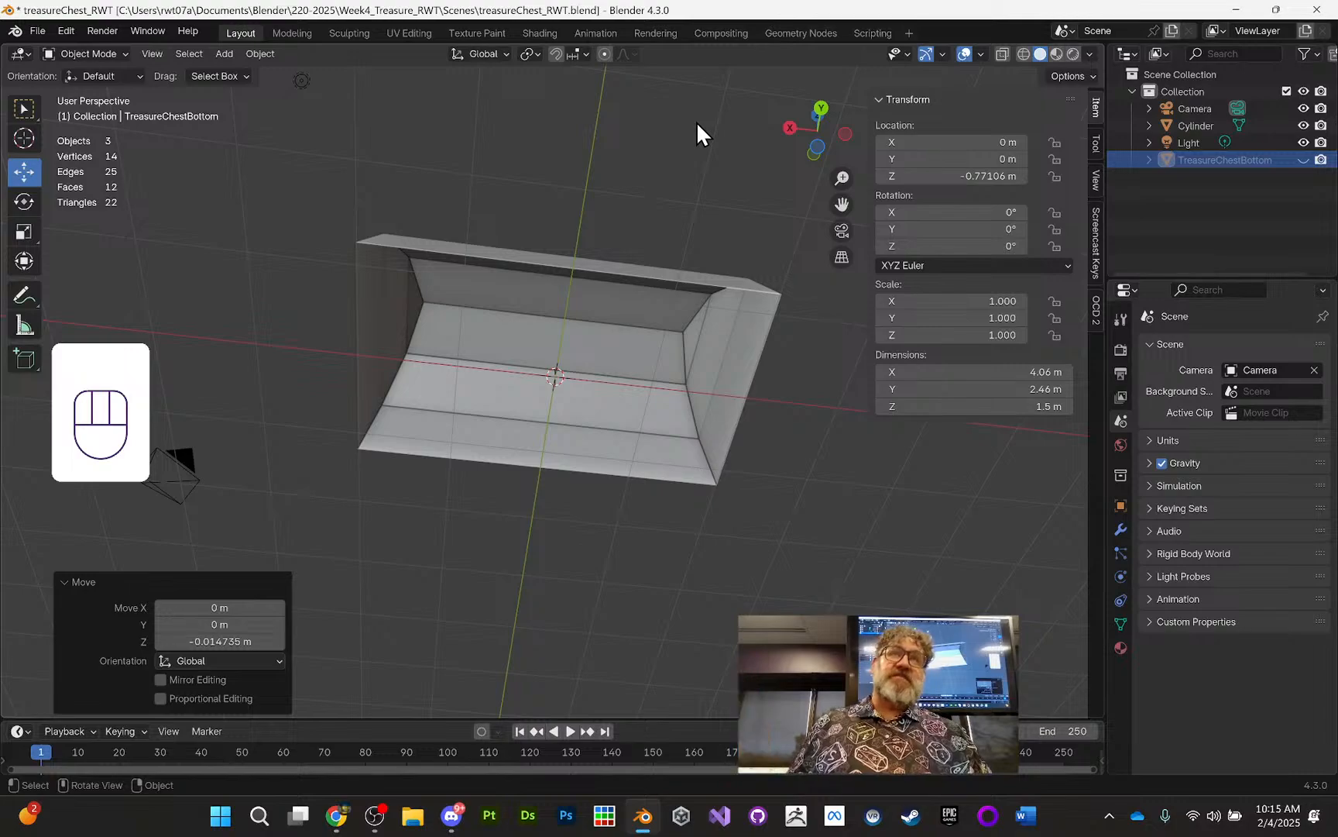
Step: Turn on the Face Orientation overlay, examine the lid's inner and outer faces, and turn the overlay off
{"action": "left_click", "coordinate": [981, 55]}
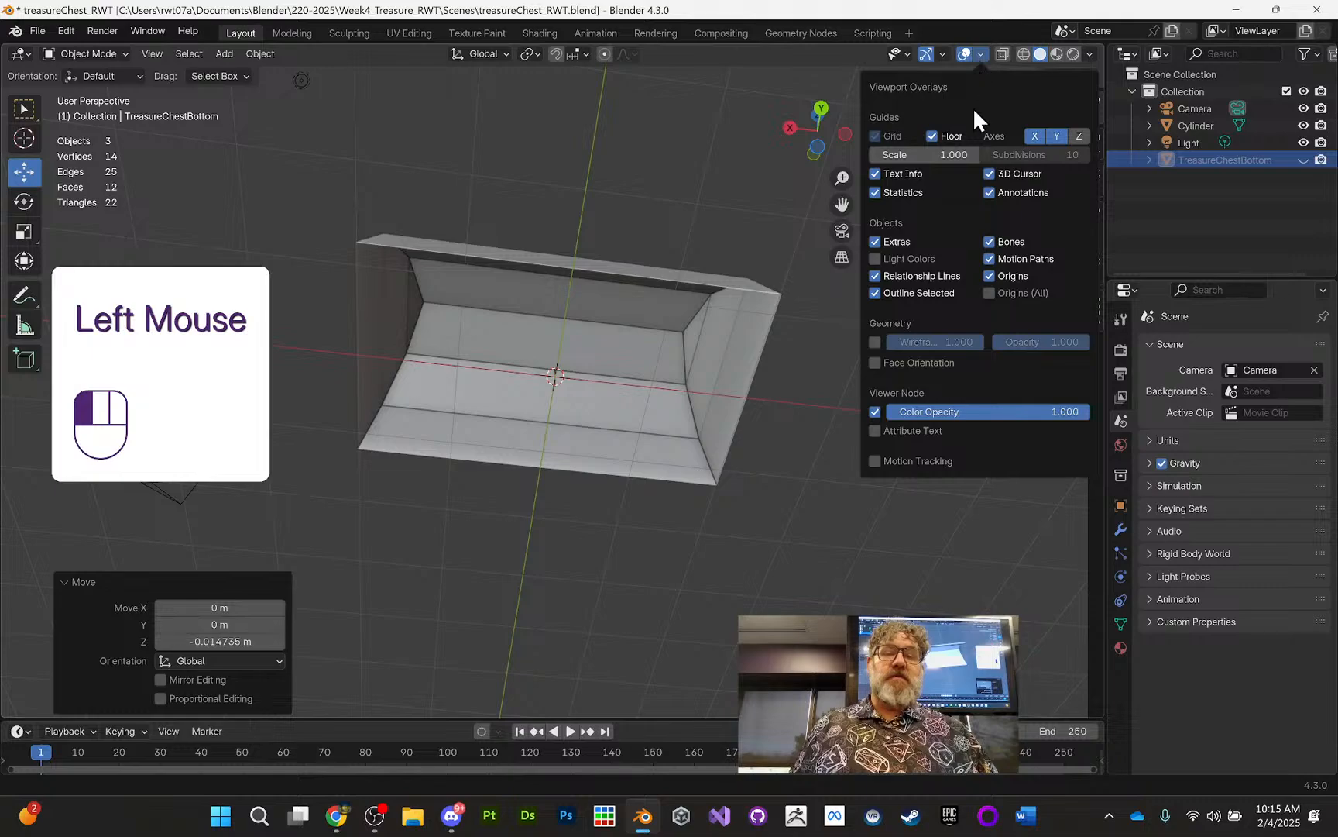
{"action": "left_click", "coordinate": [875, 362]}
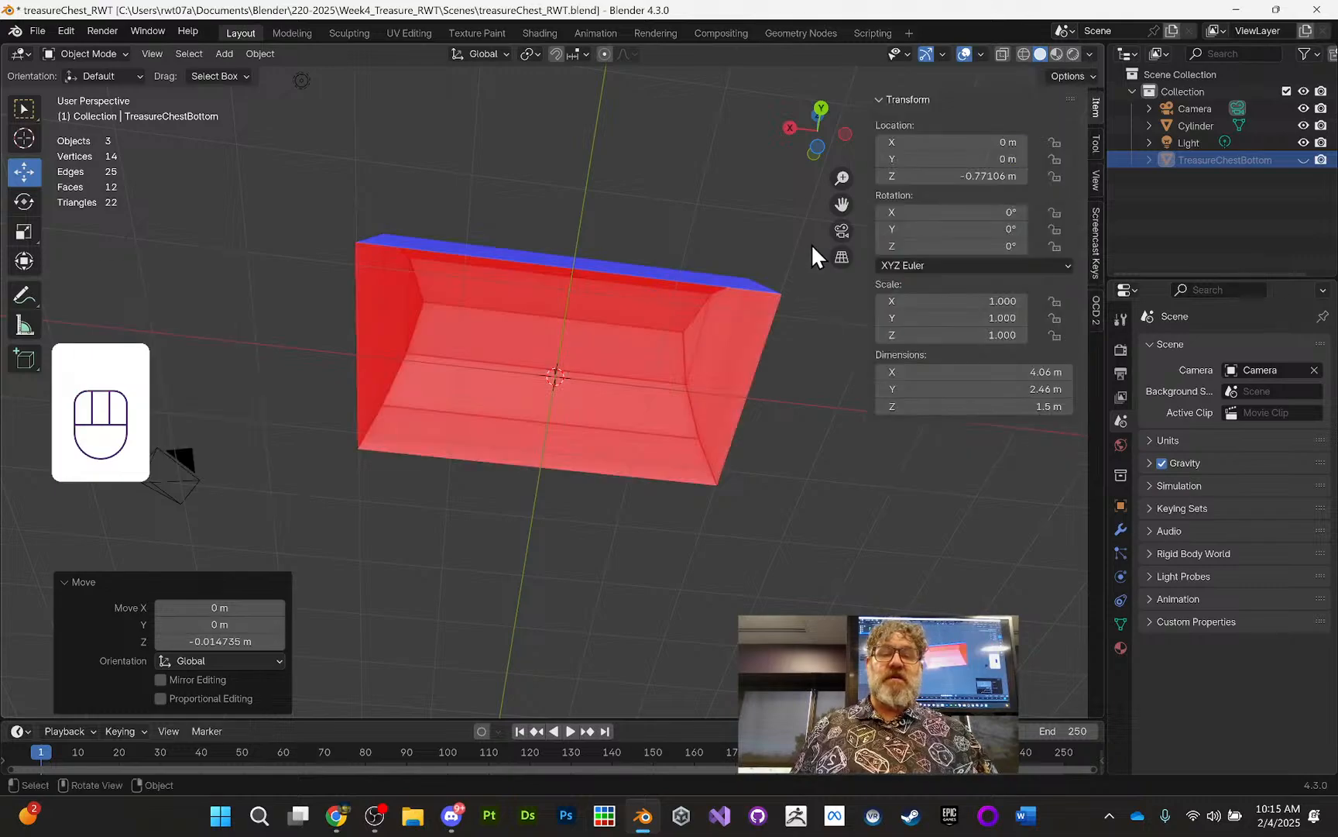
{"action": "middle_click_drag", "start_coordinate": [812, 254], "coordinate": [810, 164]}
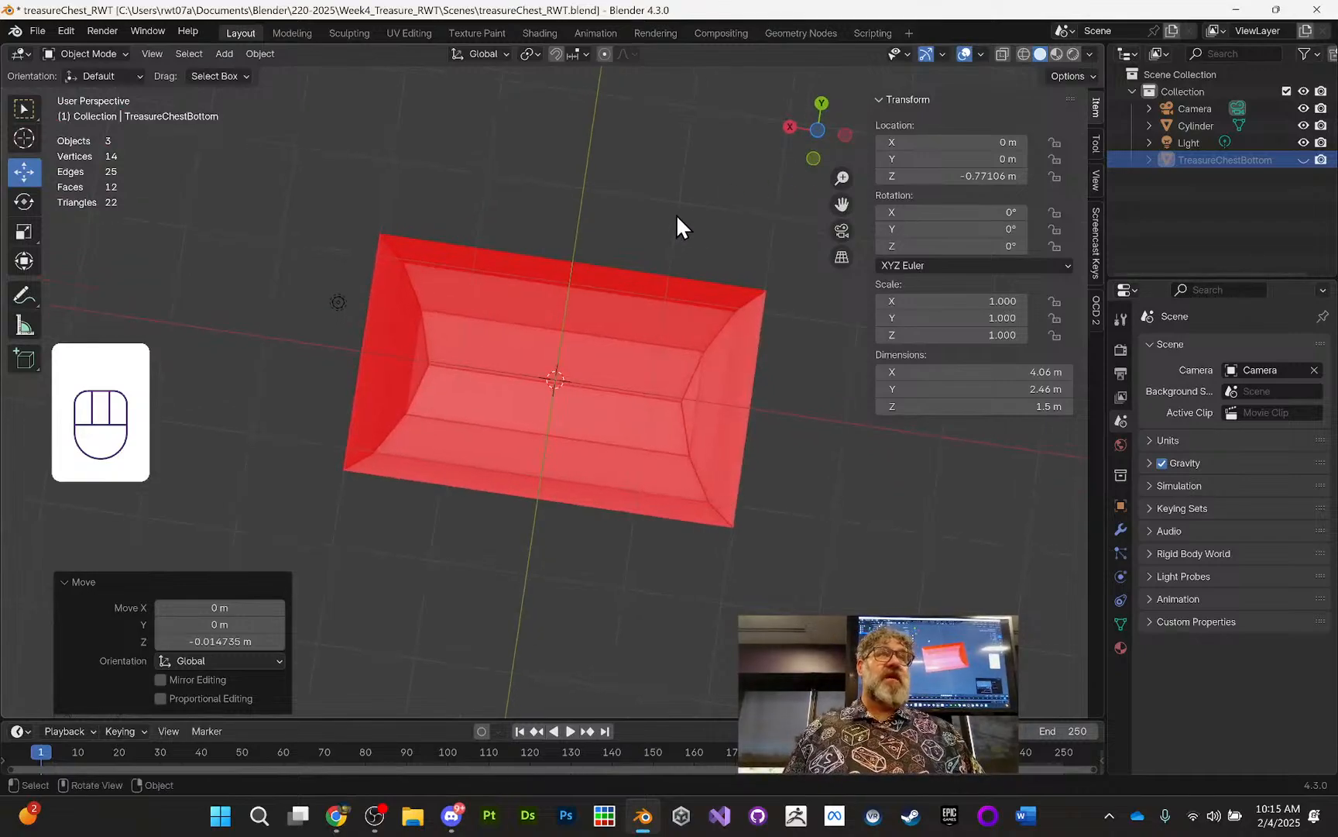
{"action": "middle_click_drag", "start_coordinate": [645, 240], "coordinate": [574, 406]}
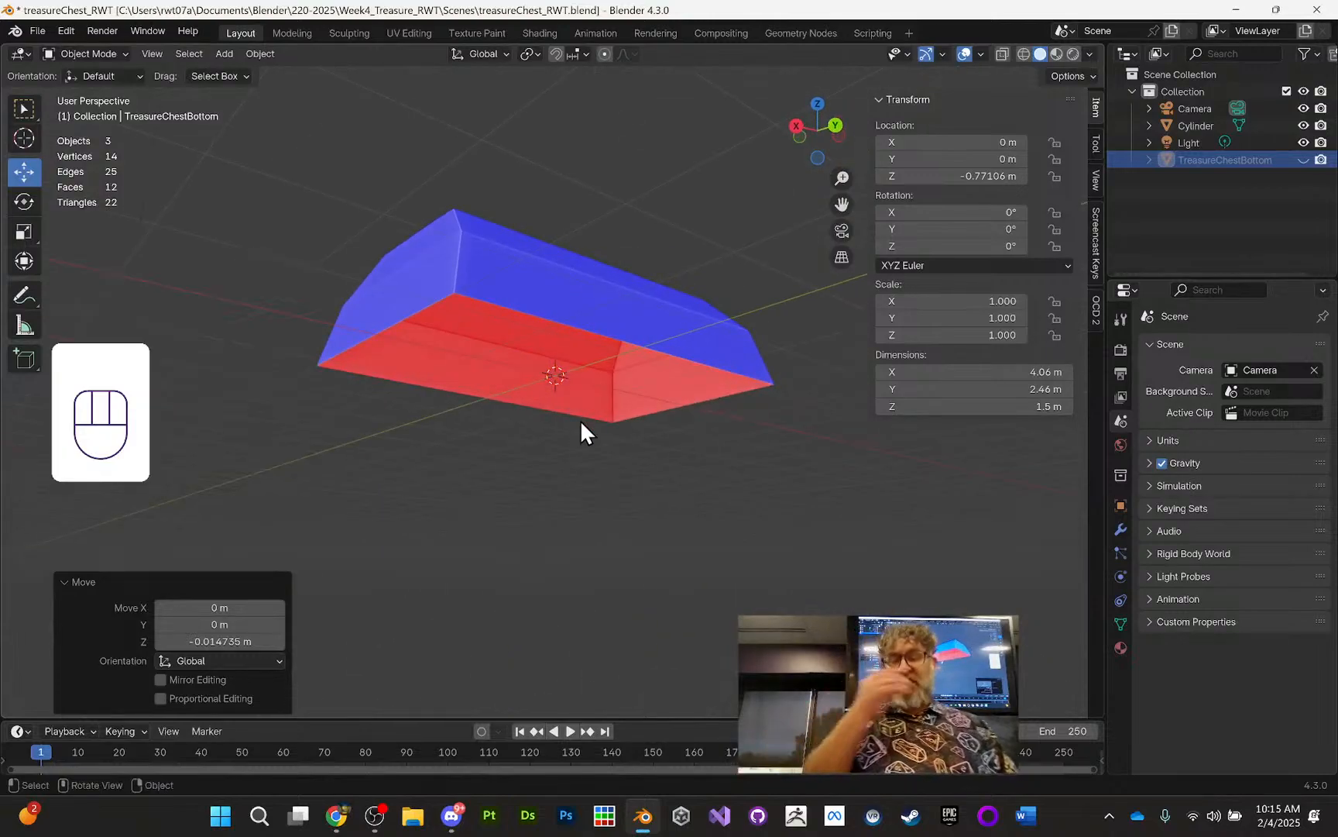
{"action": "middle_click_drag", "start_coordinate": [644, 323], "coordinate": [641, 278]}
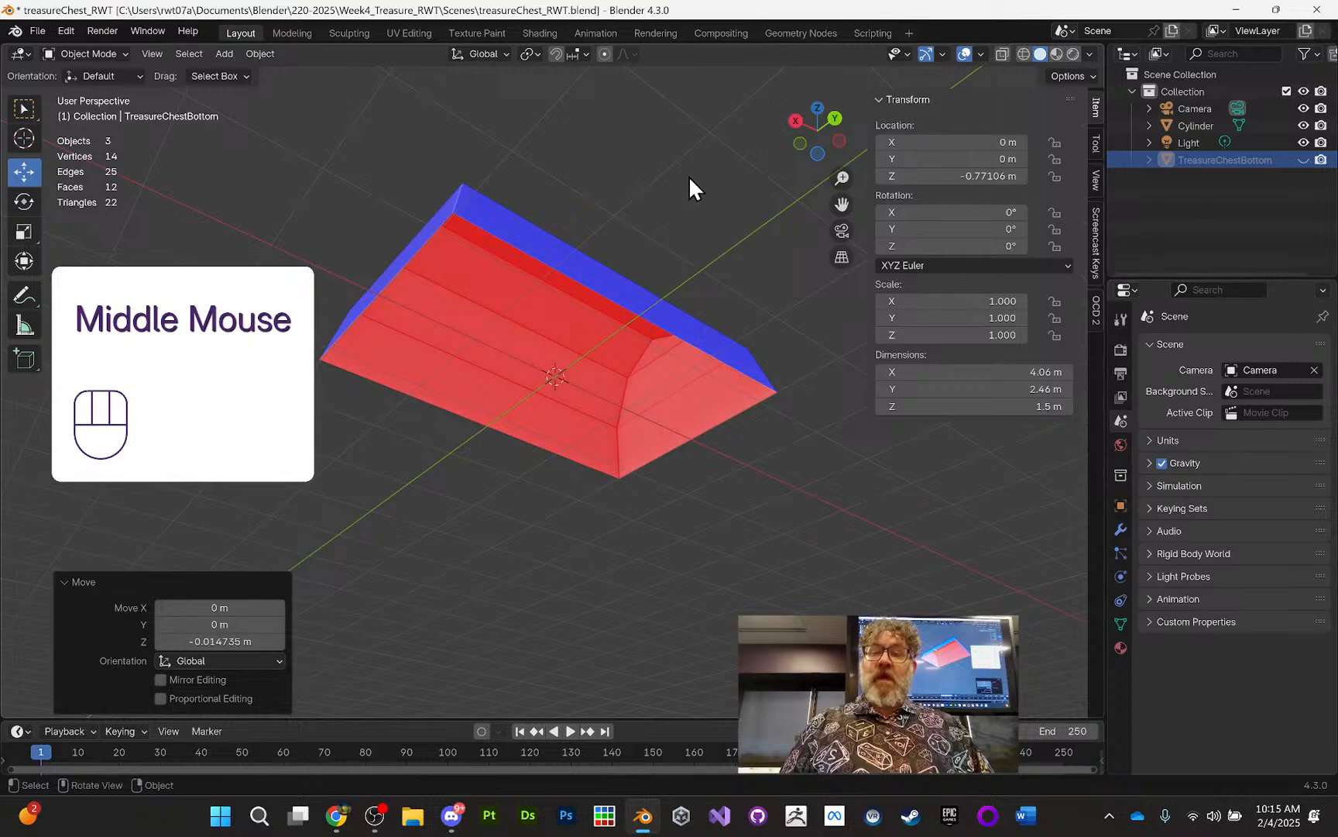
{"action": "left_click", "coordinate": [980, 54]}
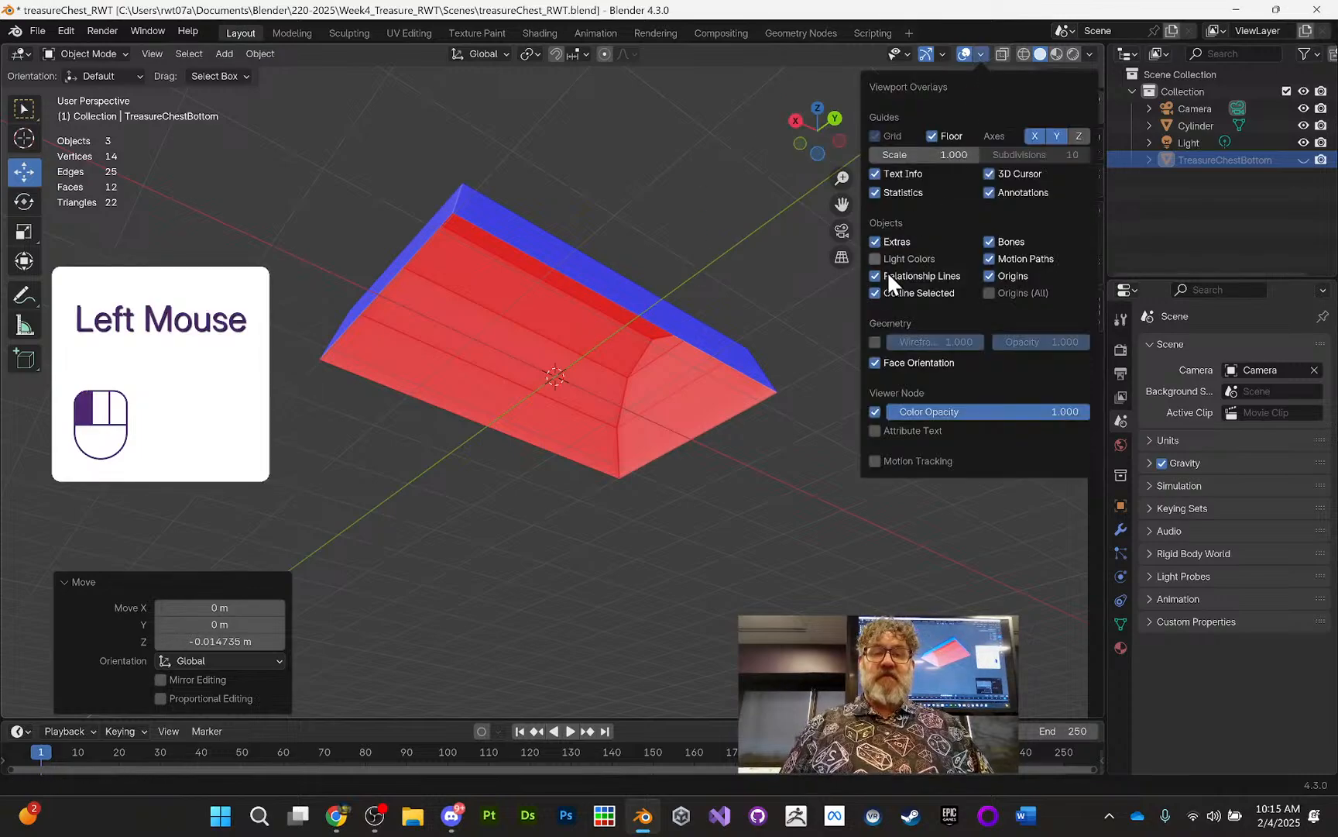
{"action": "left_click", "coordinate": [874, 362]}
Step: In Edit Mode with face selection, select all of the lid's faces and activate the Extrude Along Normals tool
{"action": "middle_click_drag", "start_coordinate": [666, 327], "coordinate": [564, 314]}
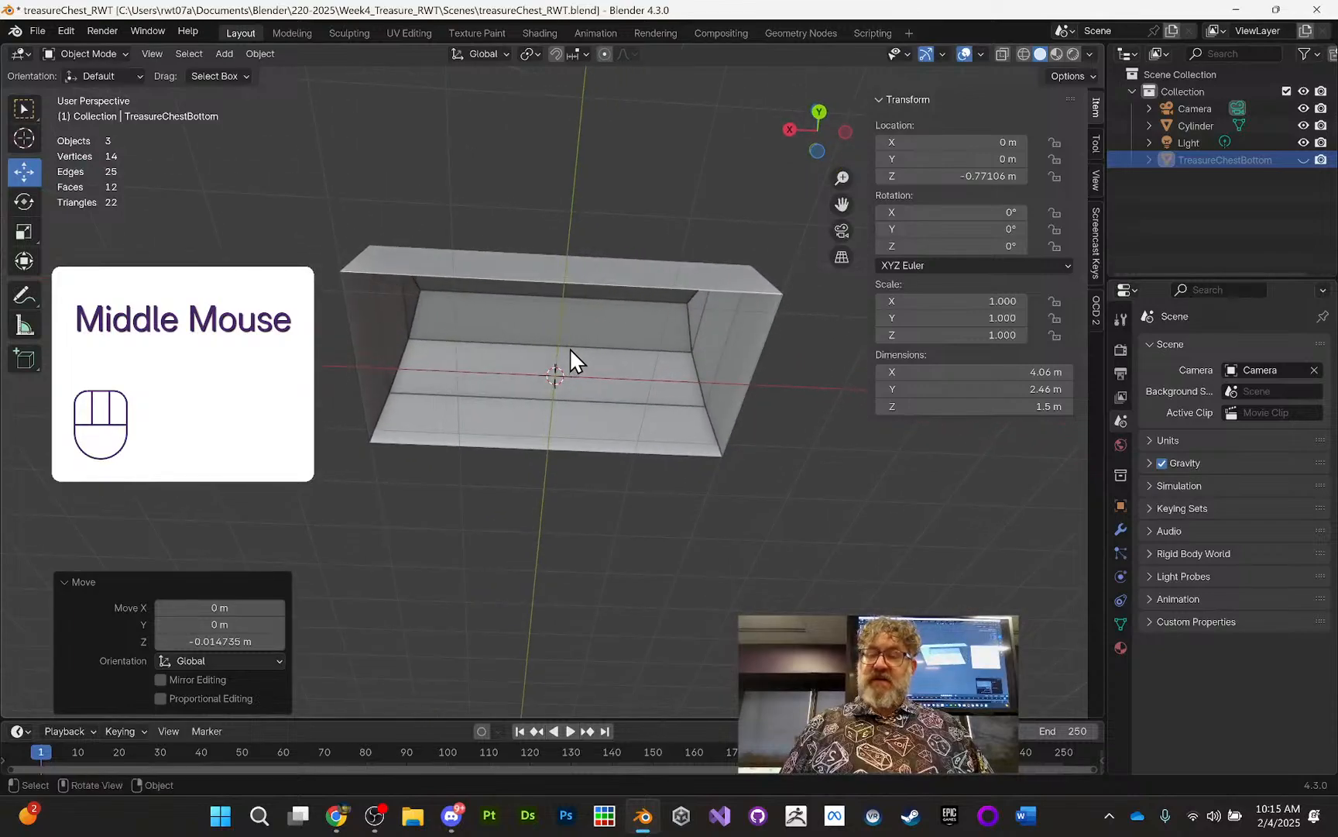
{"action": "key", "text": "Tab"}
{"action": "left_click", "coordinate": [555, 281]}
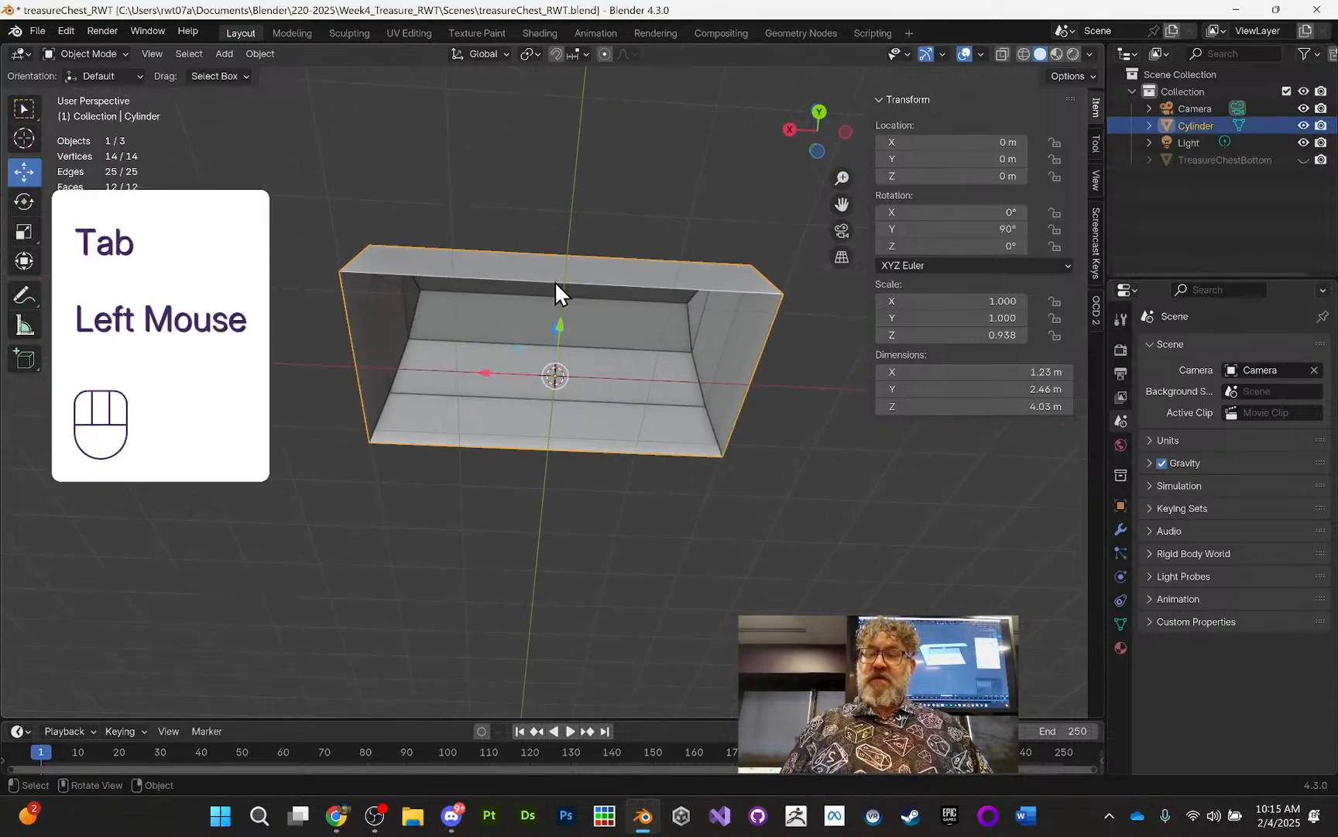
{"action": "key", "text": "Tab"}
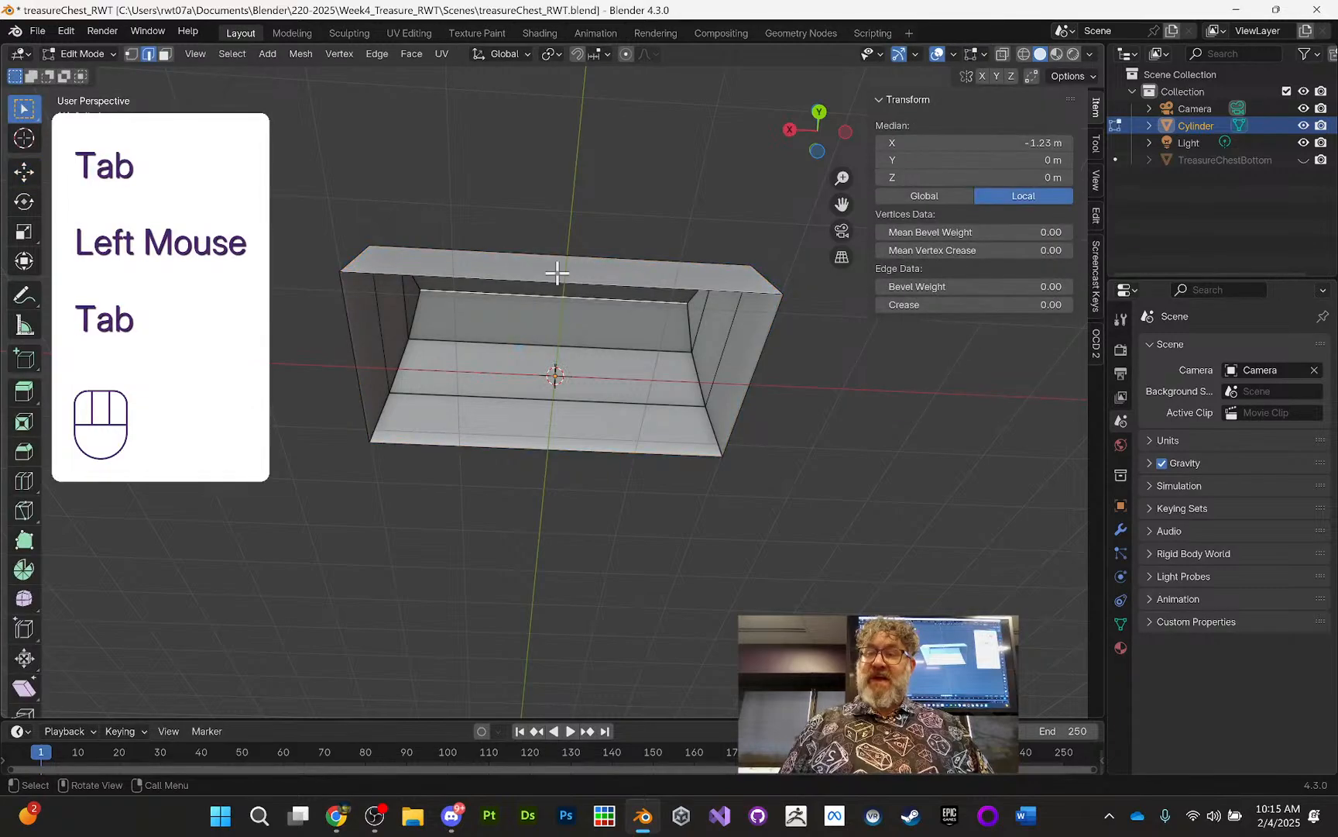
{"action": "left_click", "coordinate": [164, 54]}
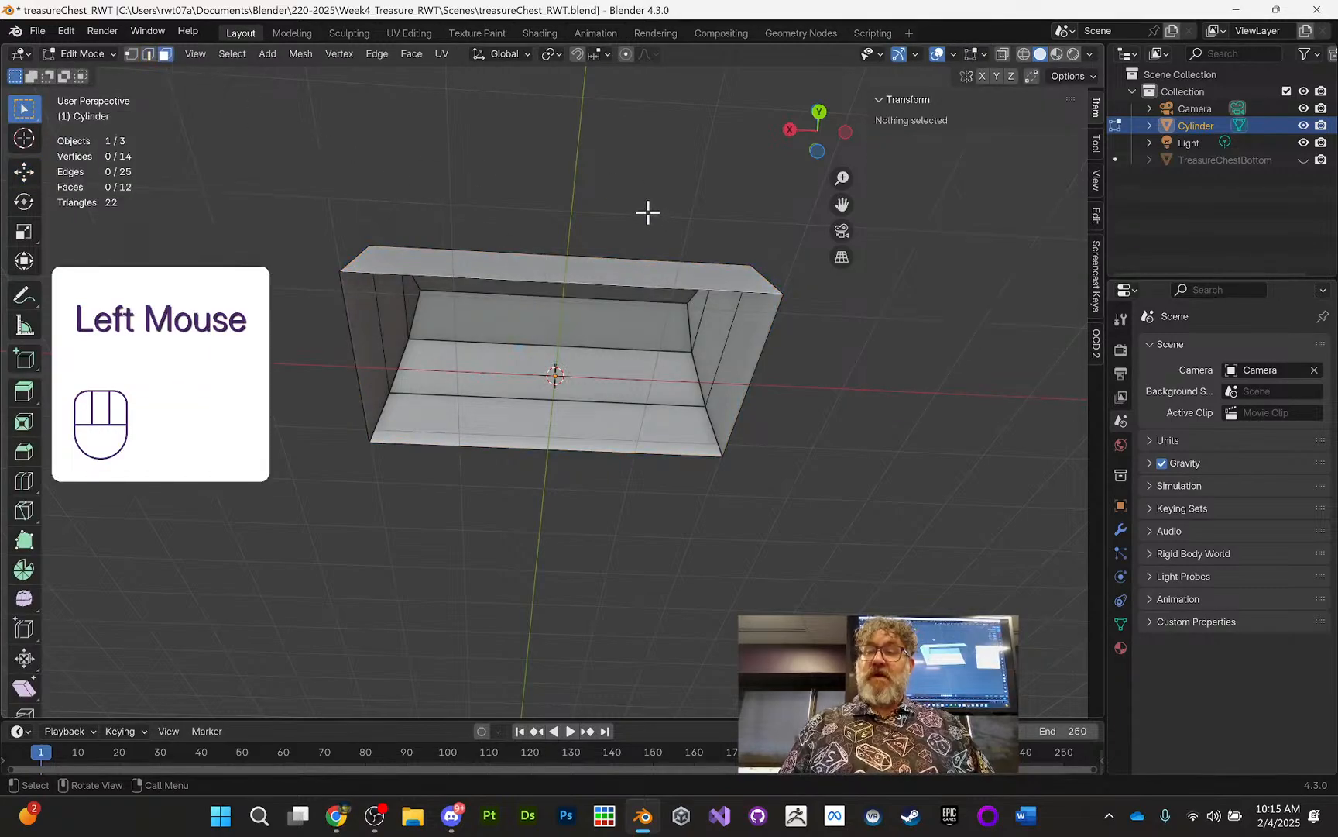
{"action": "key", "text": "1"}
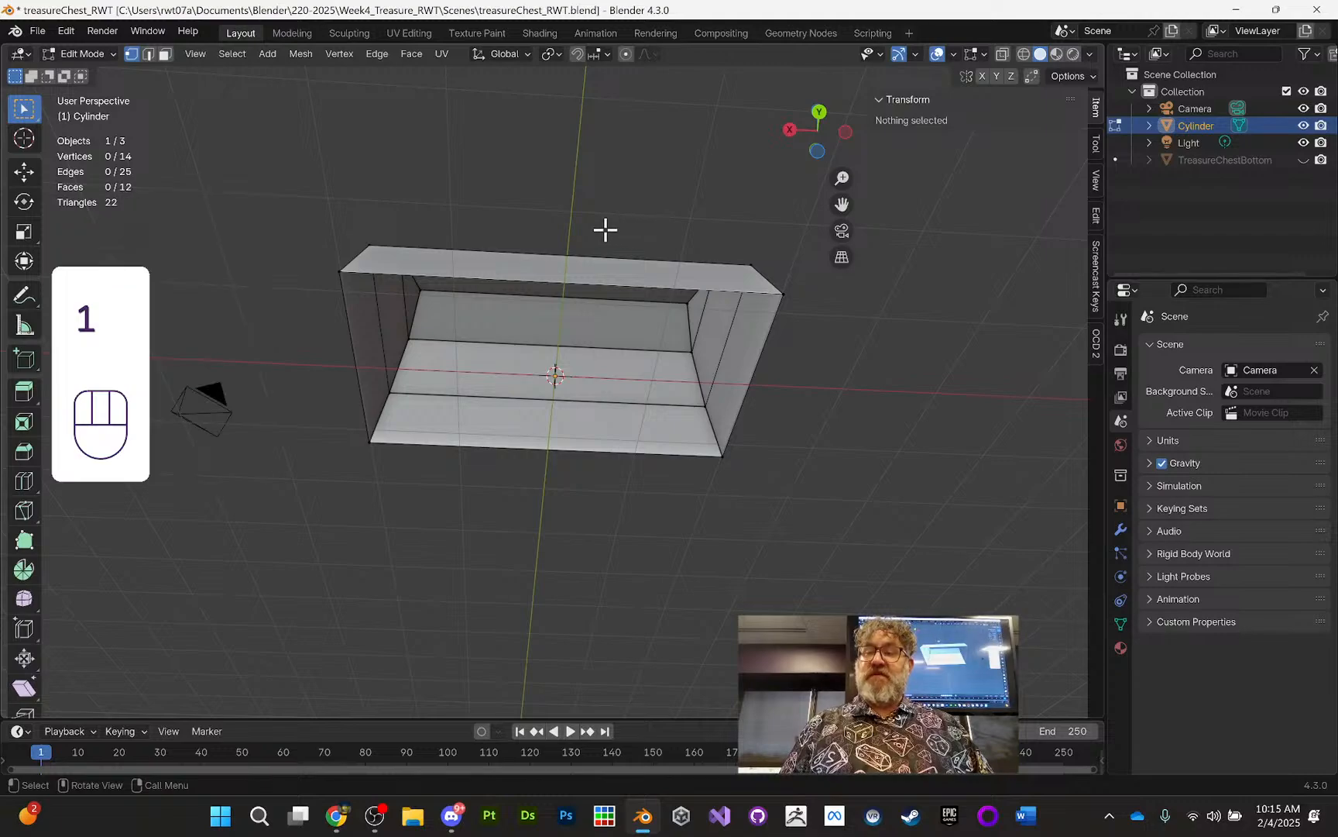
{"action": "key", "text": "2"}
{"action": "key", "text": "3"}
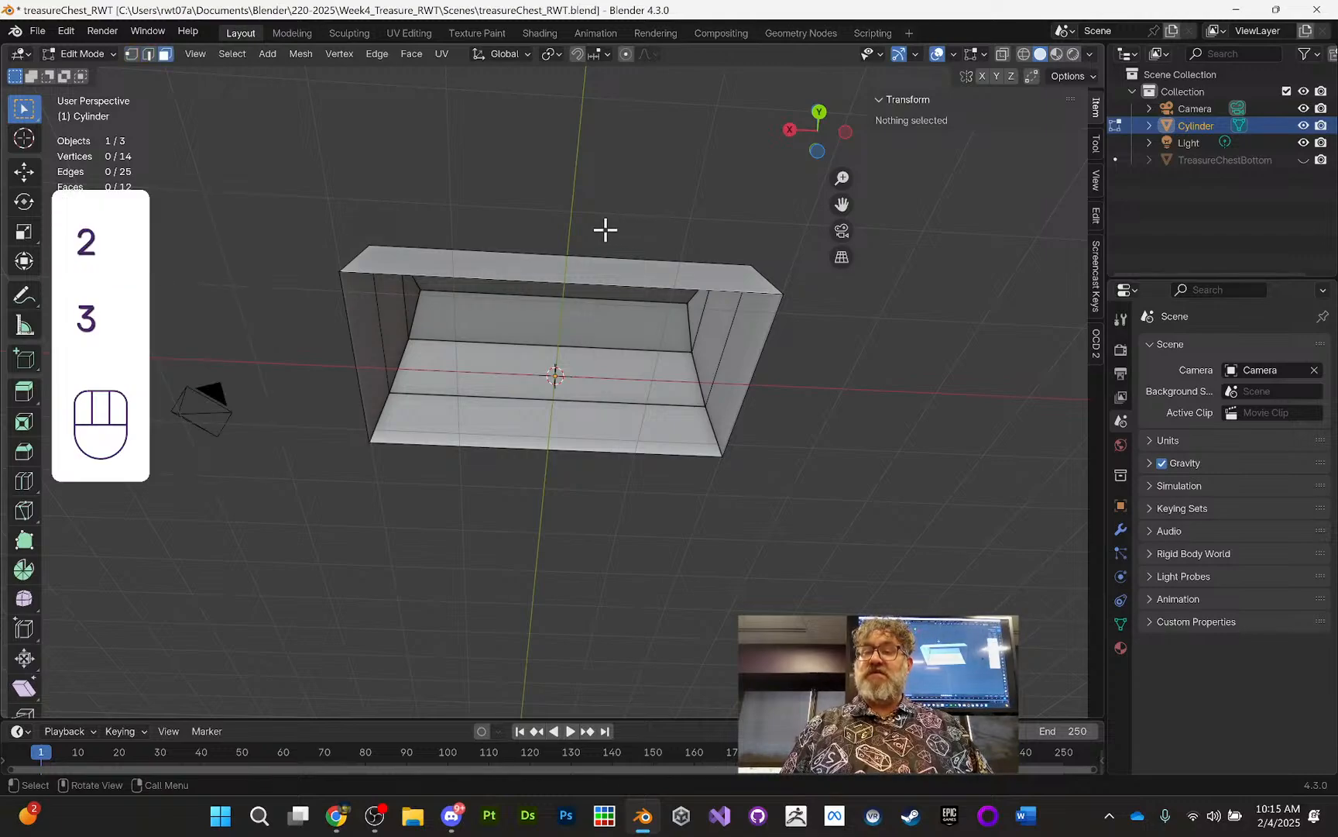
{"action": "middle_click_drag", "start_coordinate": [605, 229], "coordinate": [693, 302]}
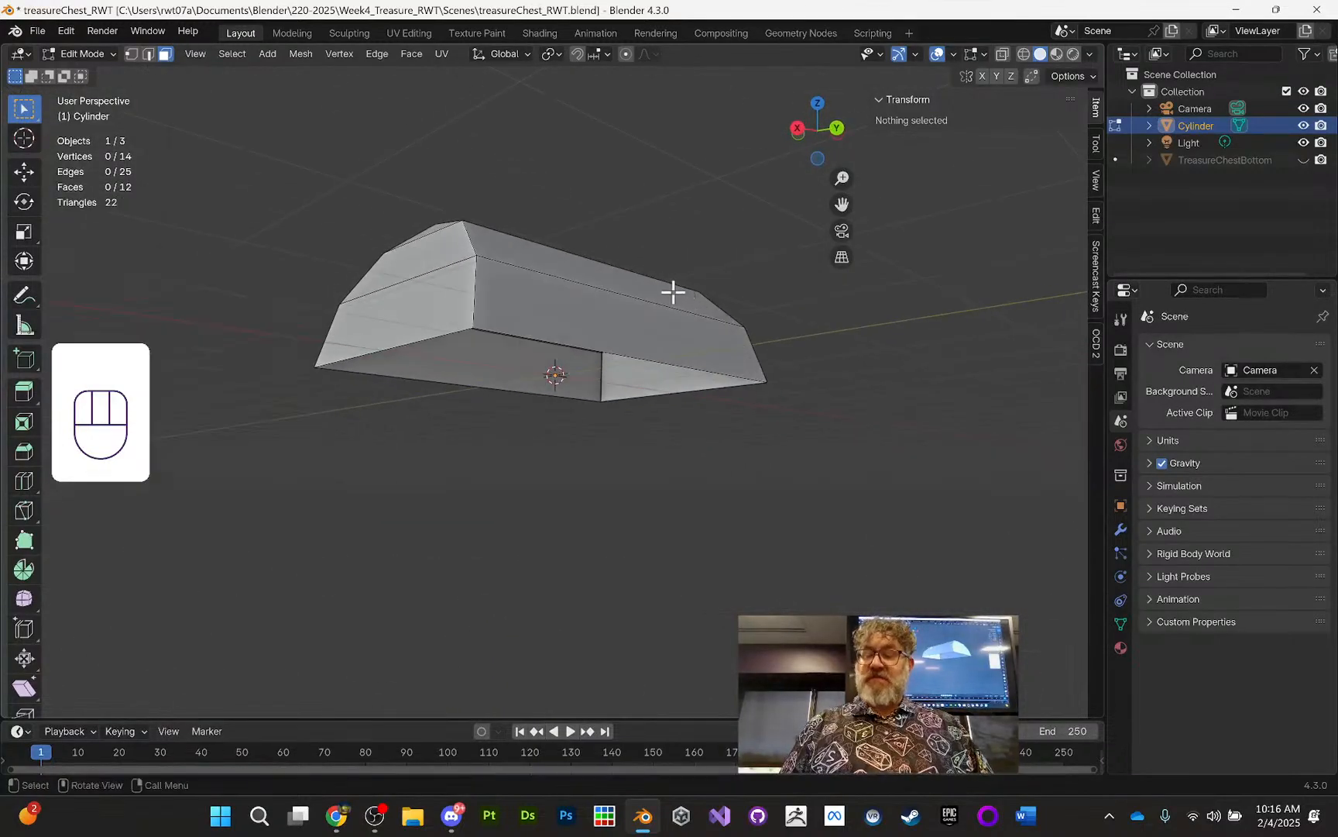
{"action": "key", "text": "a"}
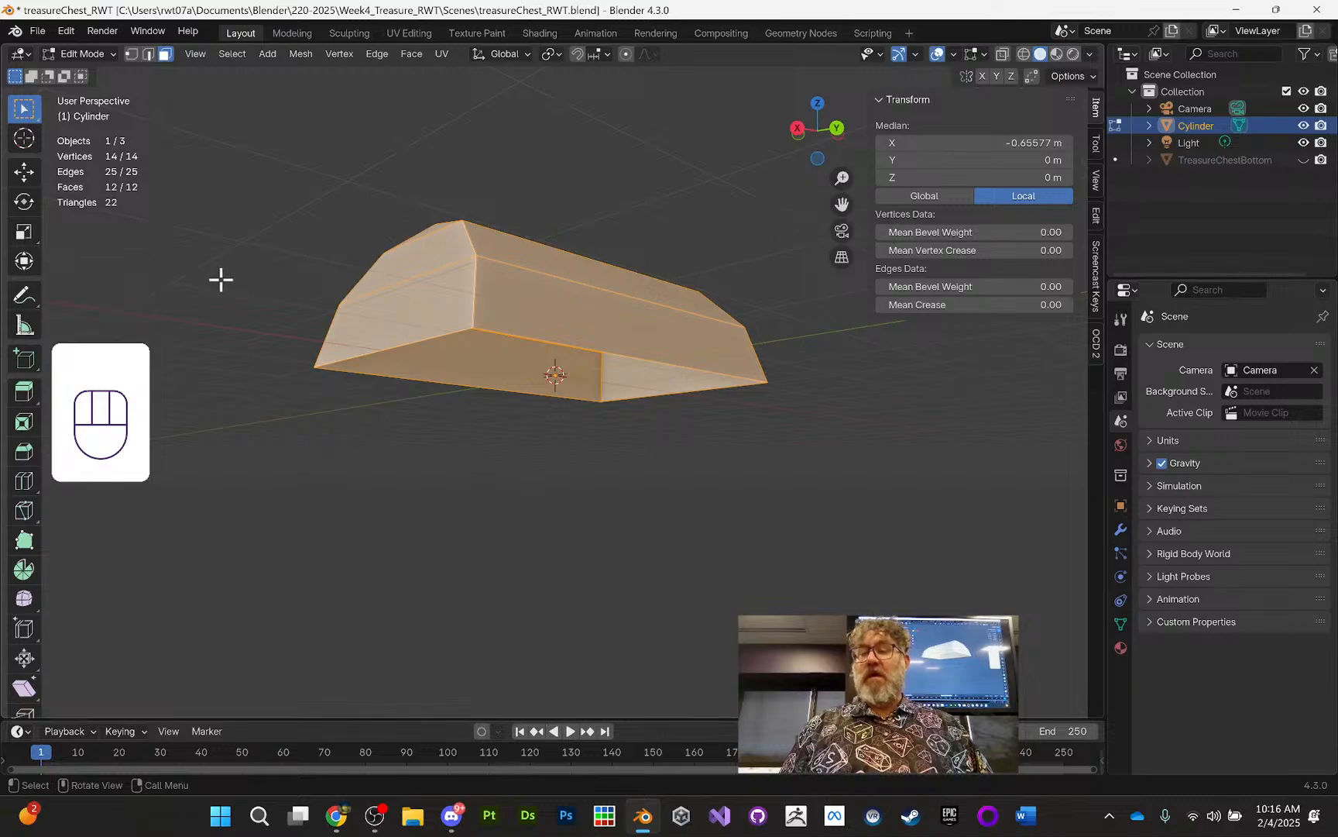
{"action": "left_click", "coordinate": [34, 398]}
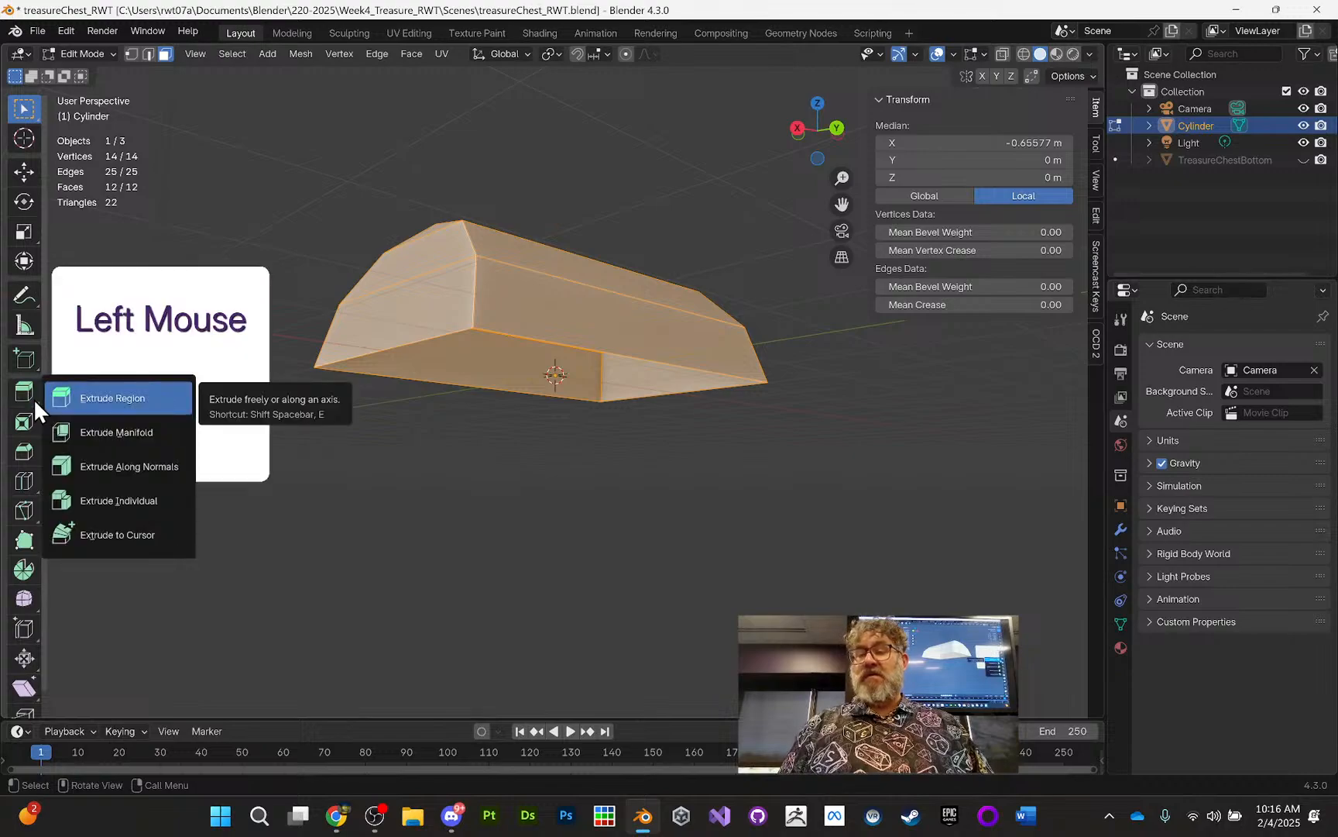
{"action": "left_click", "coordinate": [95, 470]}
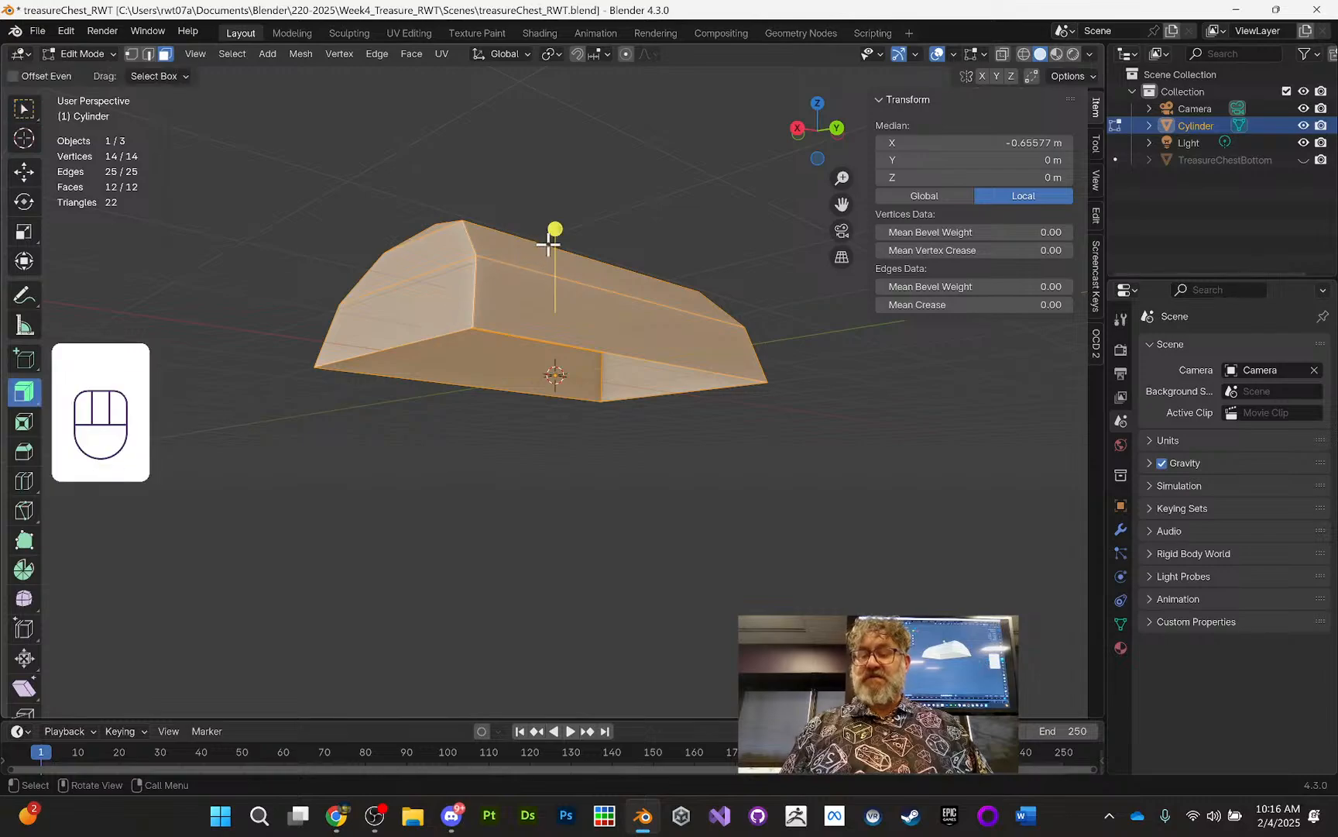
Step: Try to extrude all of the lid's faces straight upward, and undo the extrusion
{"action": "key", "text": "e"}
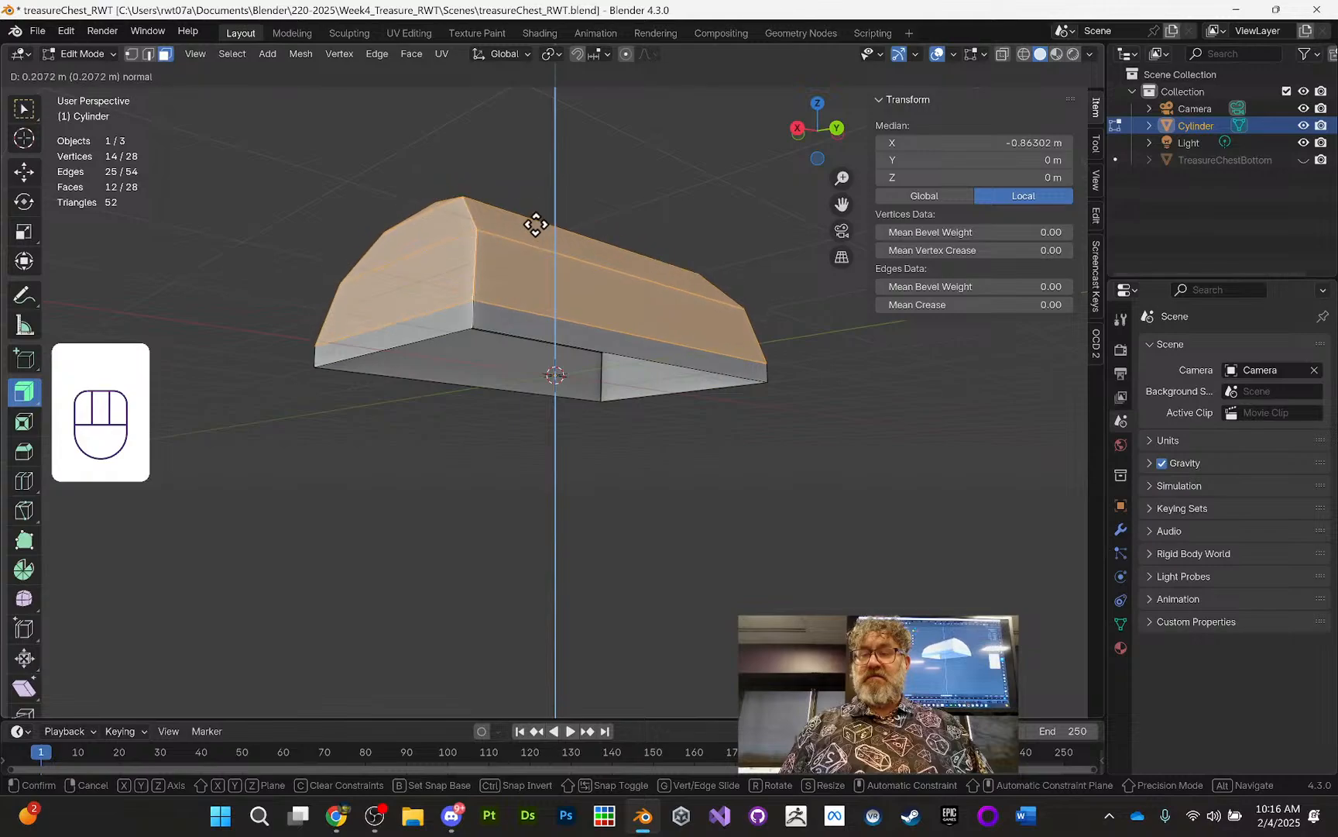
{"action": "left_click", "coordinate": [524, 232]}
{"action": "key", "text": "ctrl+z"}
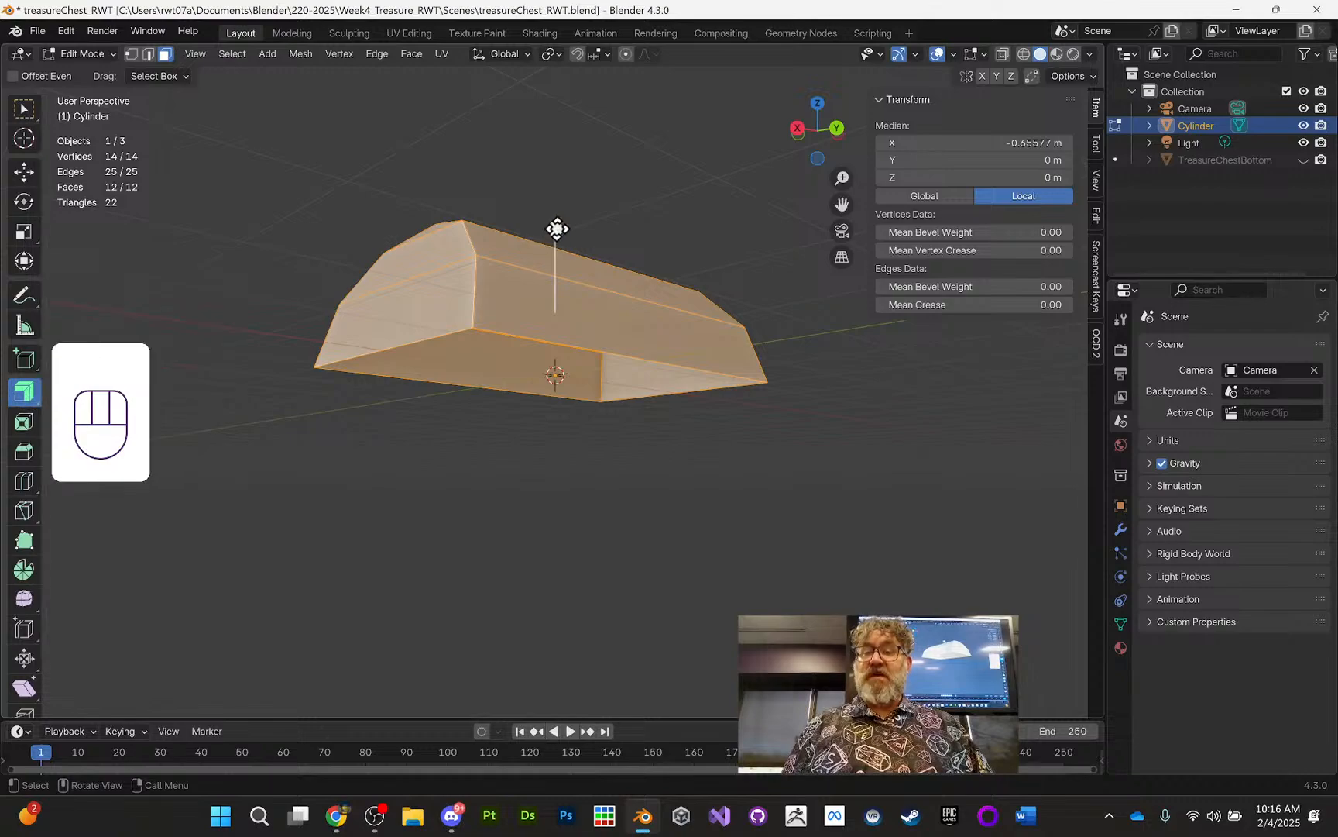
Step: Extrude all of the lid's faces inward along their normals with an offset of about -0.432 m to thicken the walls
{"action": "left_click", "coordinate": [557, 229]}
{"action": "mouse_move", "coordinate": [557, 228]}
{"action": "left_mouse_down"}
{"action": "mouse_move", "coordinate": [541, 246]}
{"action": "mouse_move", "coordinate": [555, 257]}
{"action": "left_mouse_up"}
{"action": "mouse_move", "coordinate": [555, 256]}
{"action": "middle_mouse_down"}
{"action": "mouse_move", "coordinate": [589, 179]}
{"action": "mouse_move", "coordinate": [637, 128]}
{"action": "mouse_move", "coordinate": [720, 203]}
{"action": "mouse_move", "coordinate": [589, 209]}
{"action": "mouse_move", "coordinate": [563, 232]}
{"action": "middle_mouse_up"}
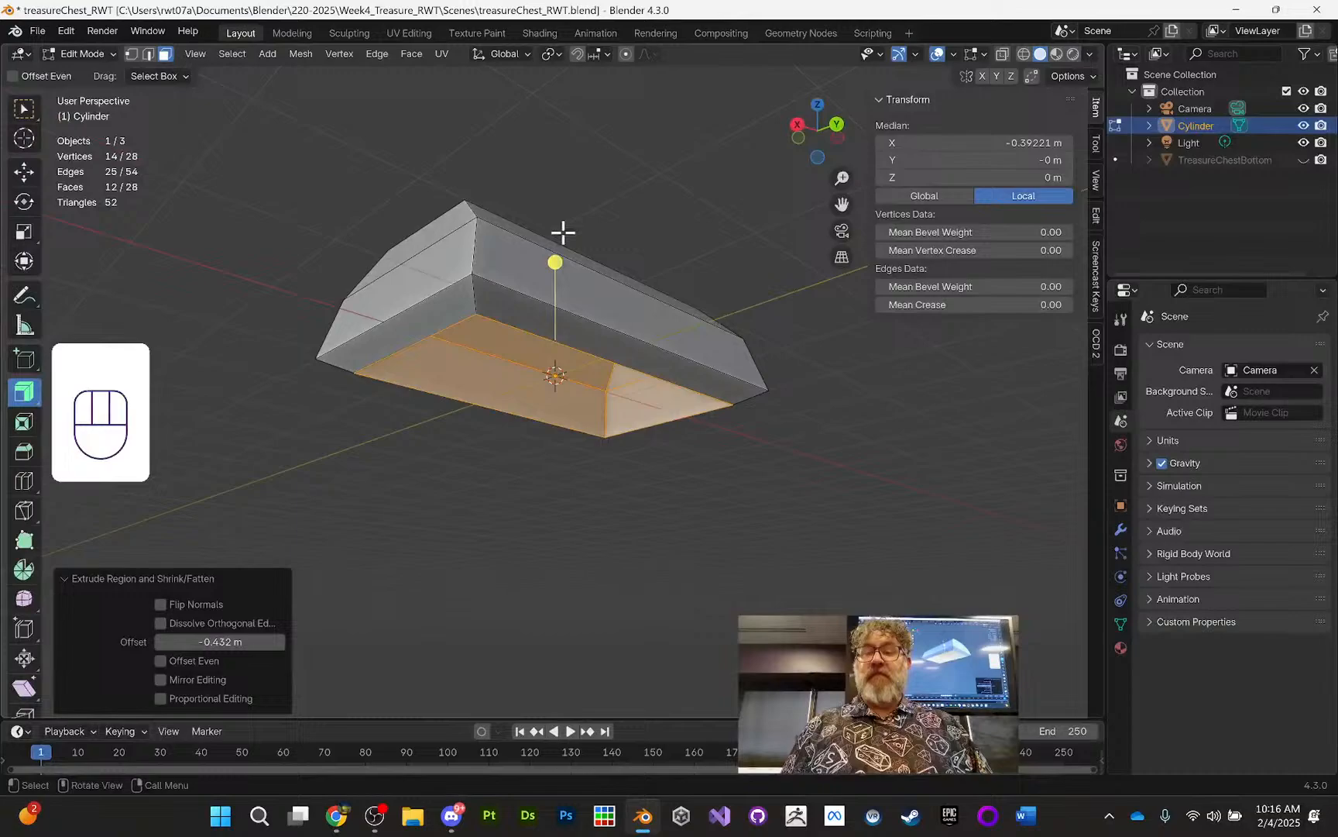
Step: Select the four inner bottom rim edges of the lid and move them up along Z by about 0.203 m
{"action": "left_click", "coordinate": [147, 54]}
{"action": "left_click", "coordinate": [445, 321]}
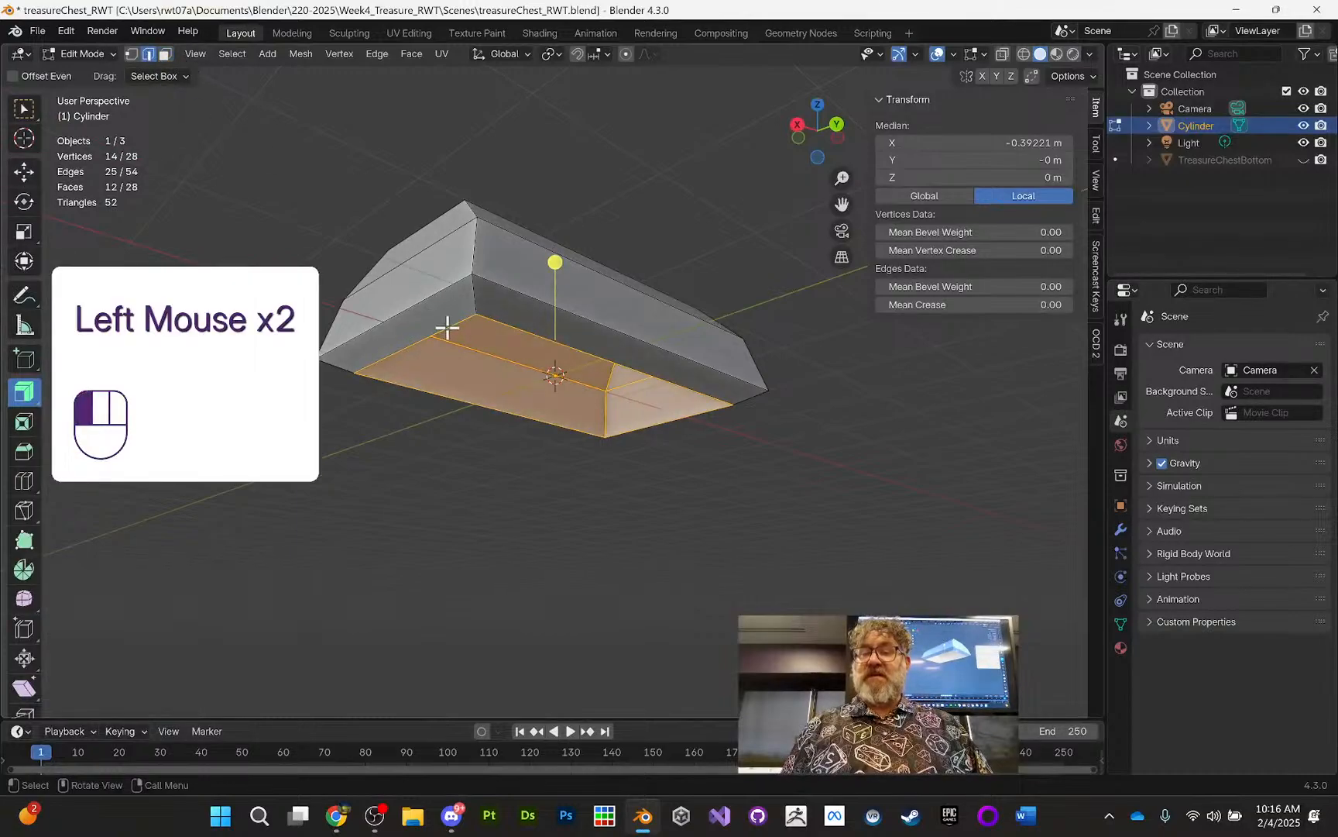
{"action": "left_click", "coordinate": [499, 321], "text": "shift"}
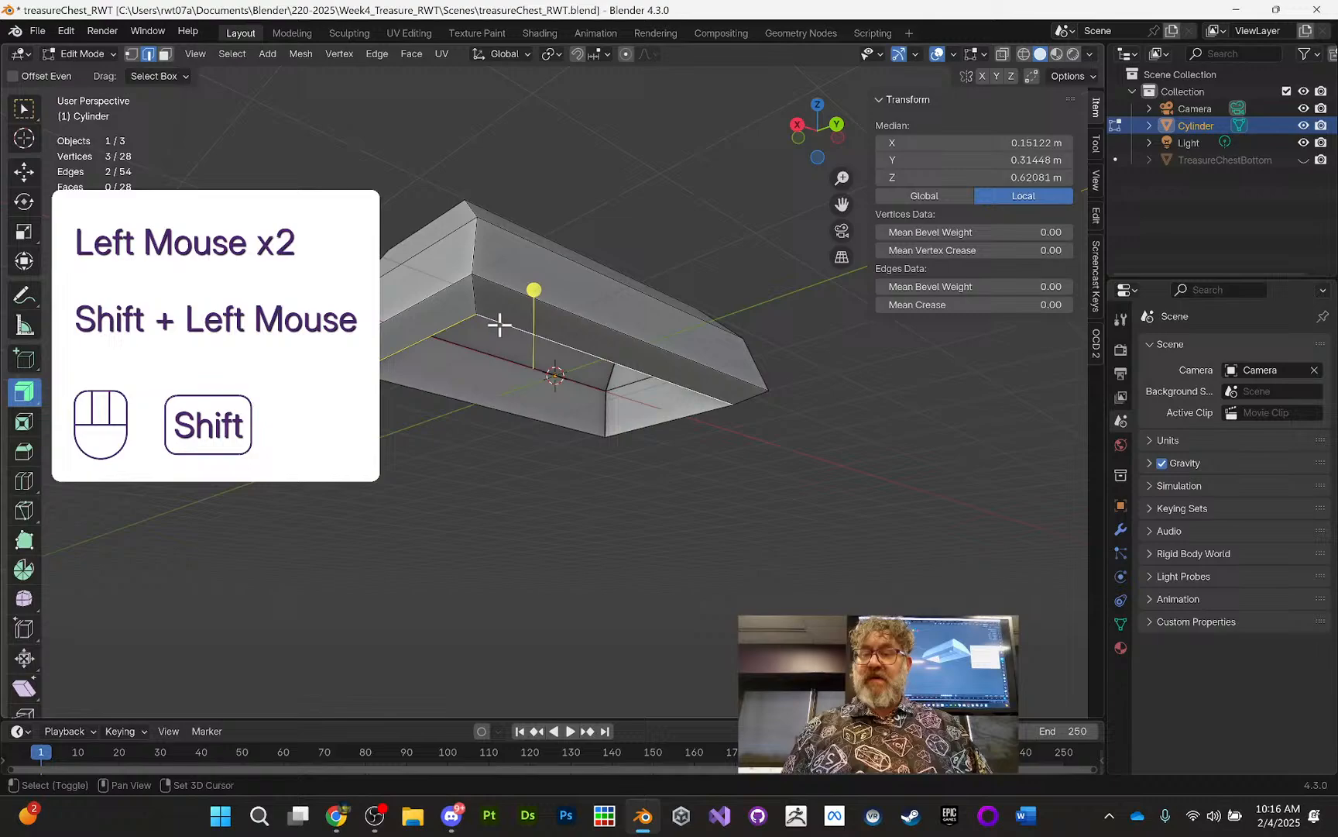
{"action": "left_click", "coordinate": [705, 410], "text": "shift"}
{"action": "left_click", "coordinate": [564, 425], "text": "shift"}
{"action": "middle_click_drag", "start_coordinate": [650, 364], "coordinate": [613, 337]}
{"action": "left_click", "coordinate": [24, 171]}
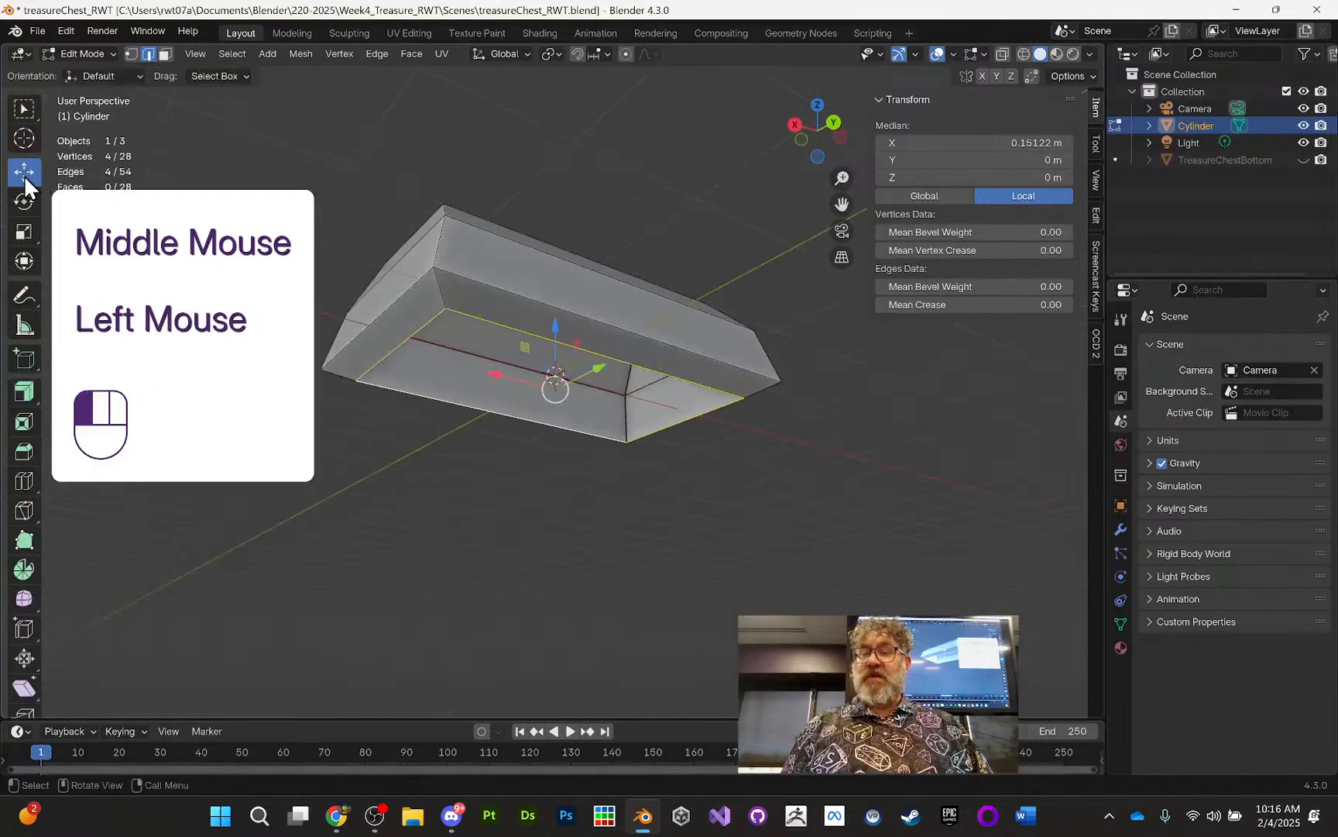
{"action": "left_click_drag", "start_coordinate": [551, 330], "coordinate": [547, 307]}
{"action": "middle_click_drag", "start_coordinate": [546, 308], "coordinate": [574, 271]}
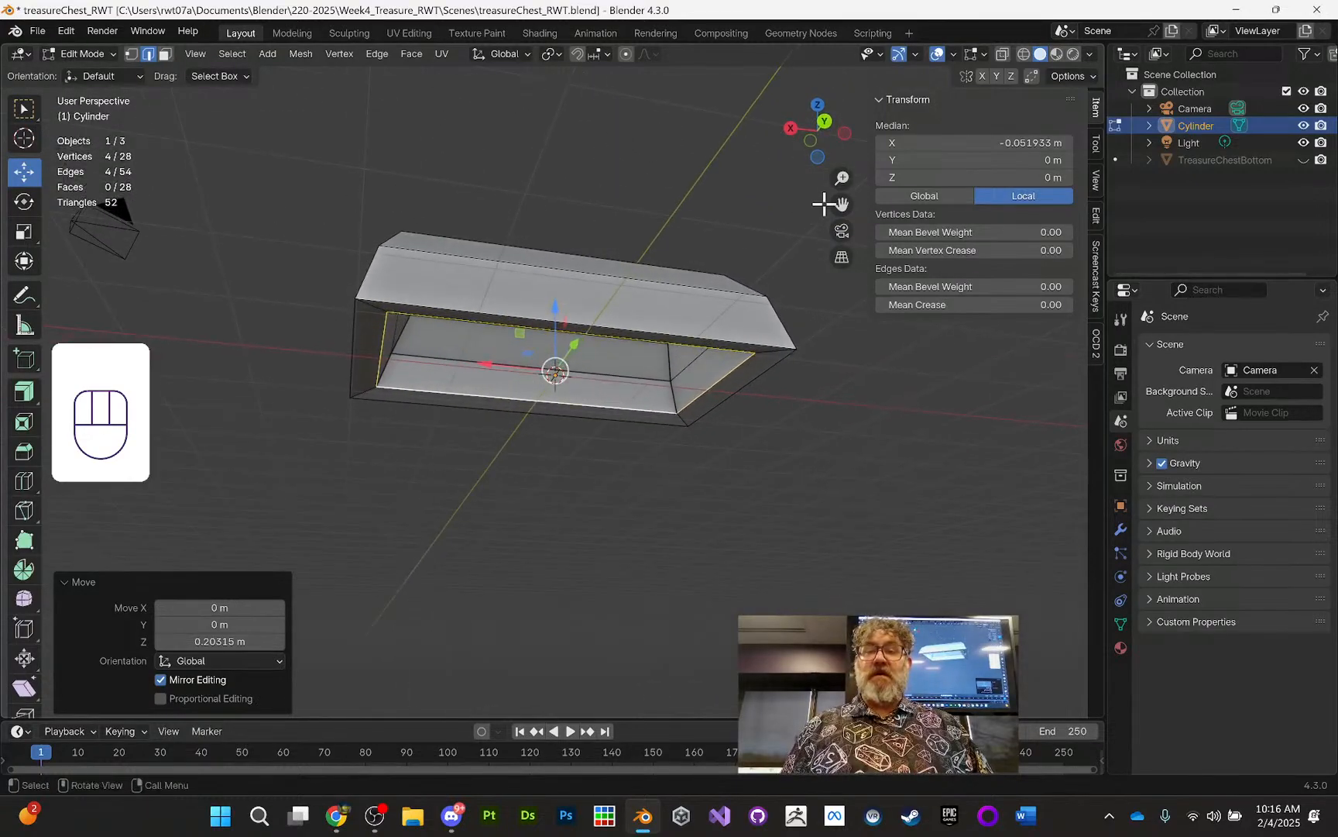
{"action": "middle_click_drag", "start_coordinate": [586, 140], "coordinate": [637, 183]}
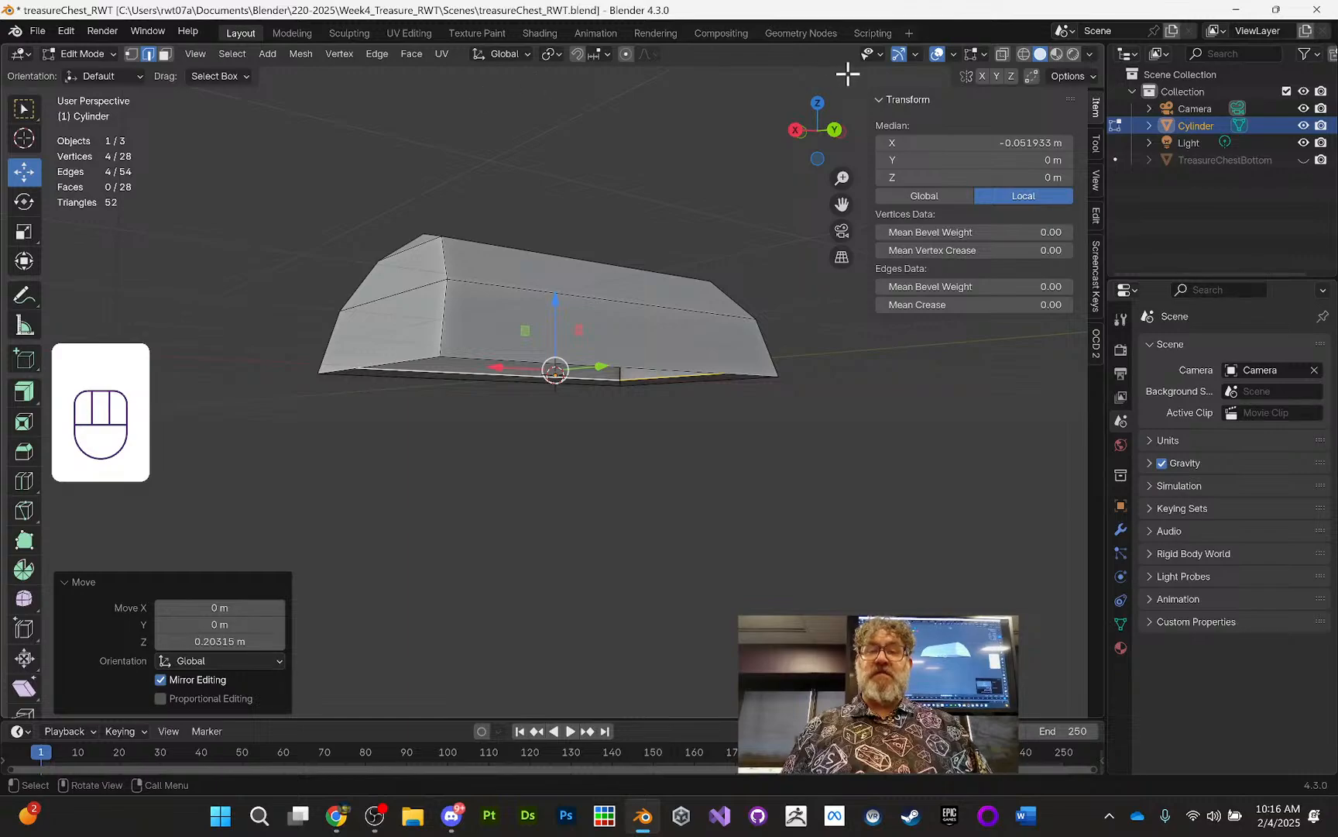
Step: In wireframe view, enable snapping to edges and move the inner rim edges along Z level with the lid's outer bottom edges
{"action": "left_click", "coordinate": [1002, 53]}
{"action": "middle_click_drag", "start_coordinate": [616, 192], "coordinate": [646, 203]}
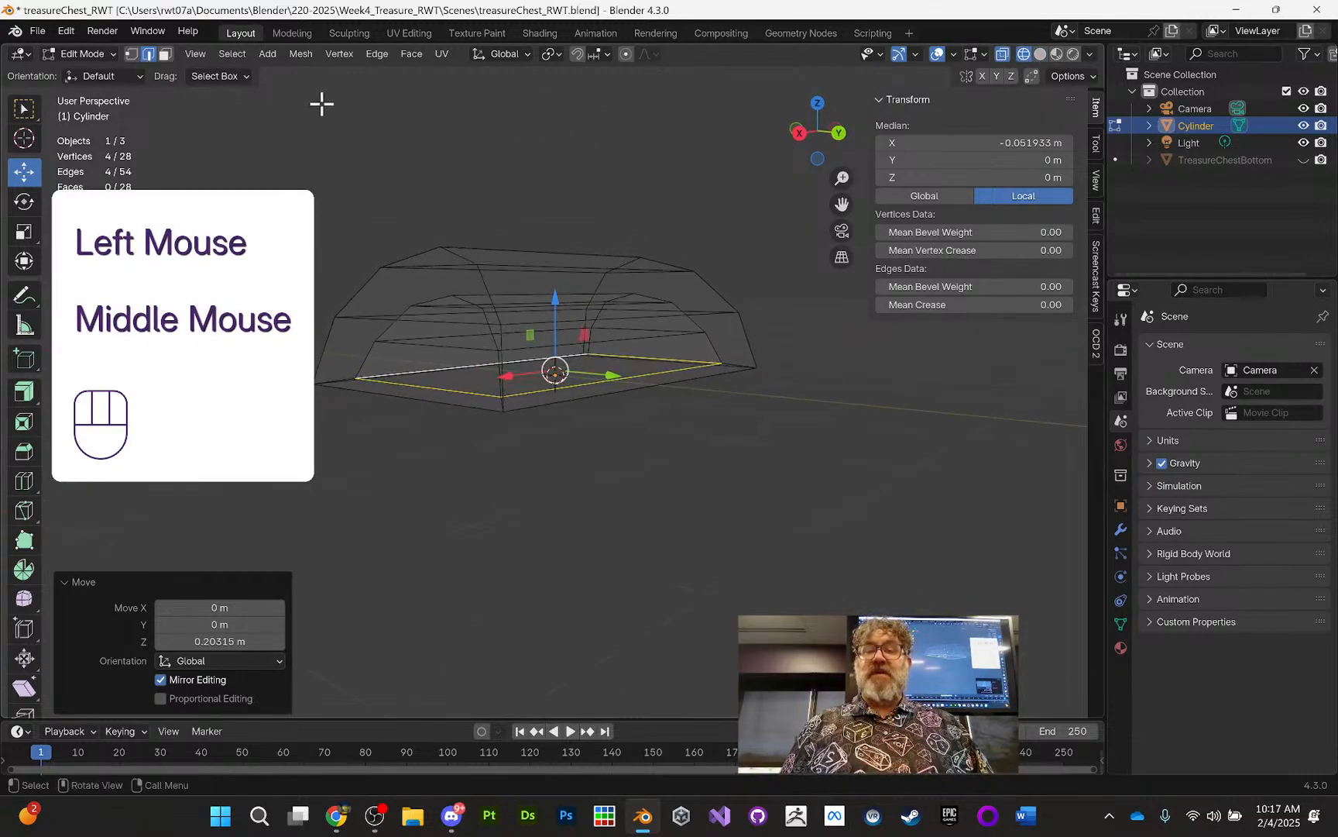
{"action": "left_click", "coordinate": [574, 53]}
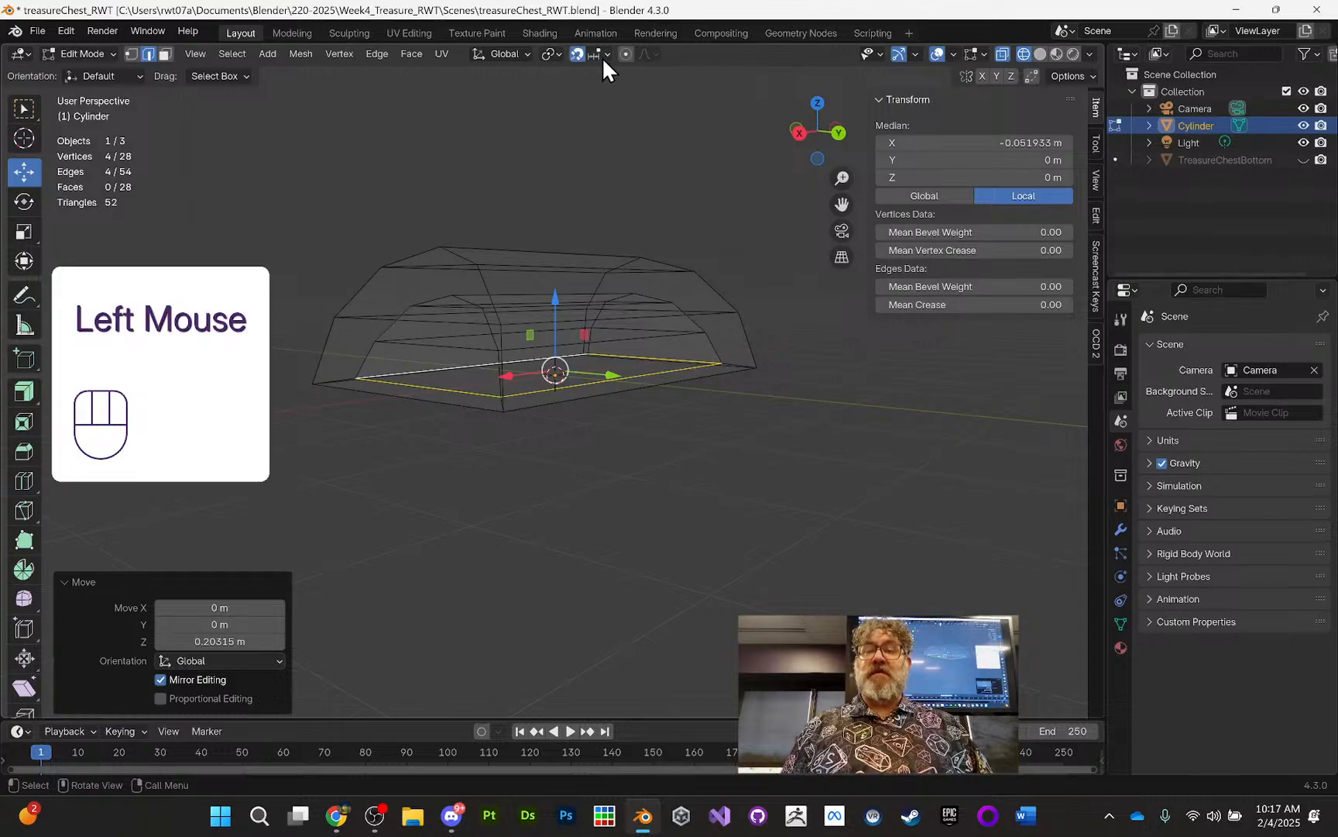
{"action": "left_click", "coordinate": [608, 54]}
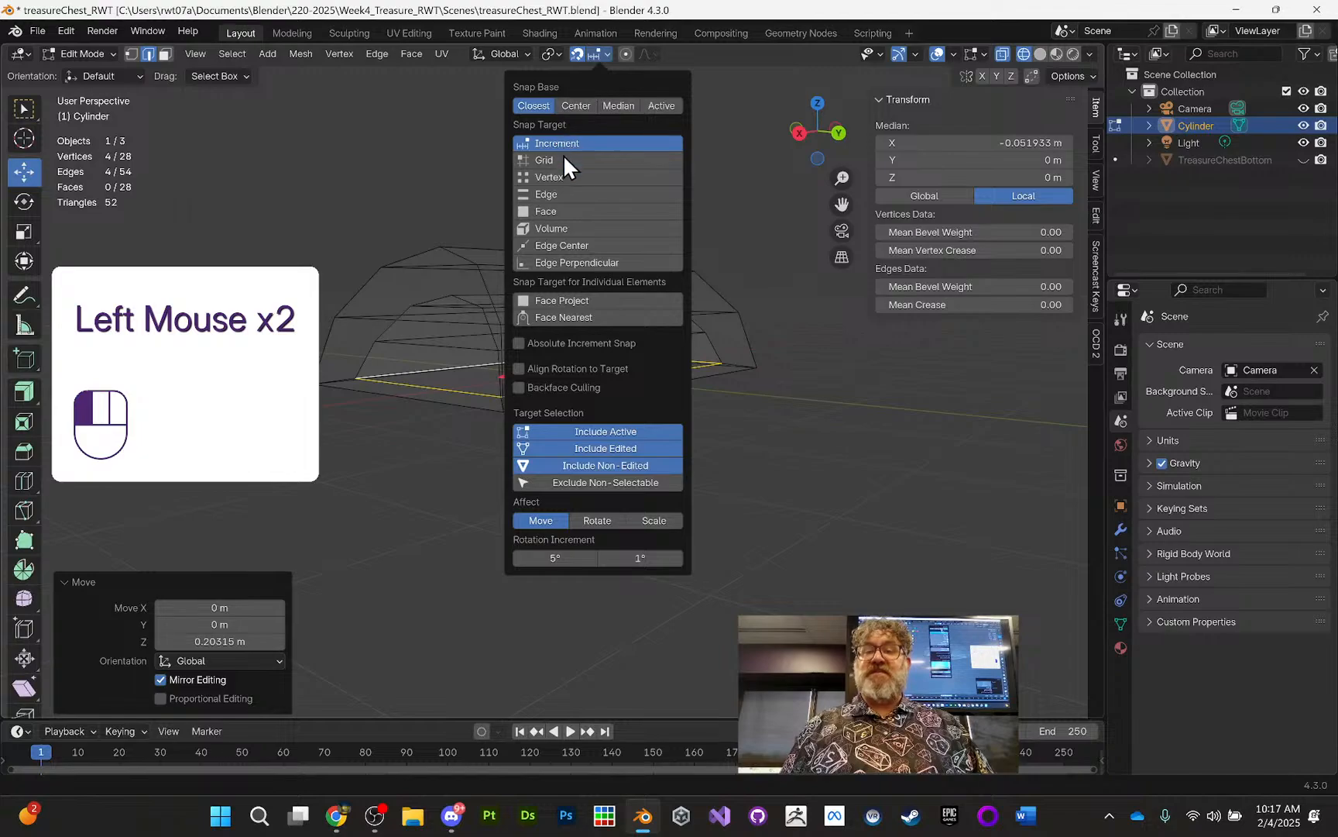
{"action": "left_click", "coordinate": [563, 192]}
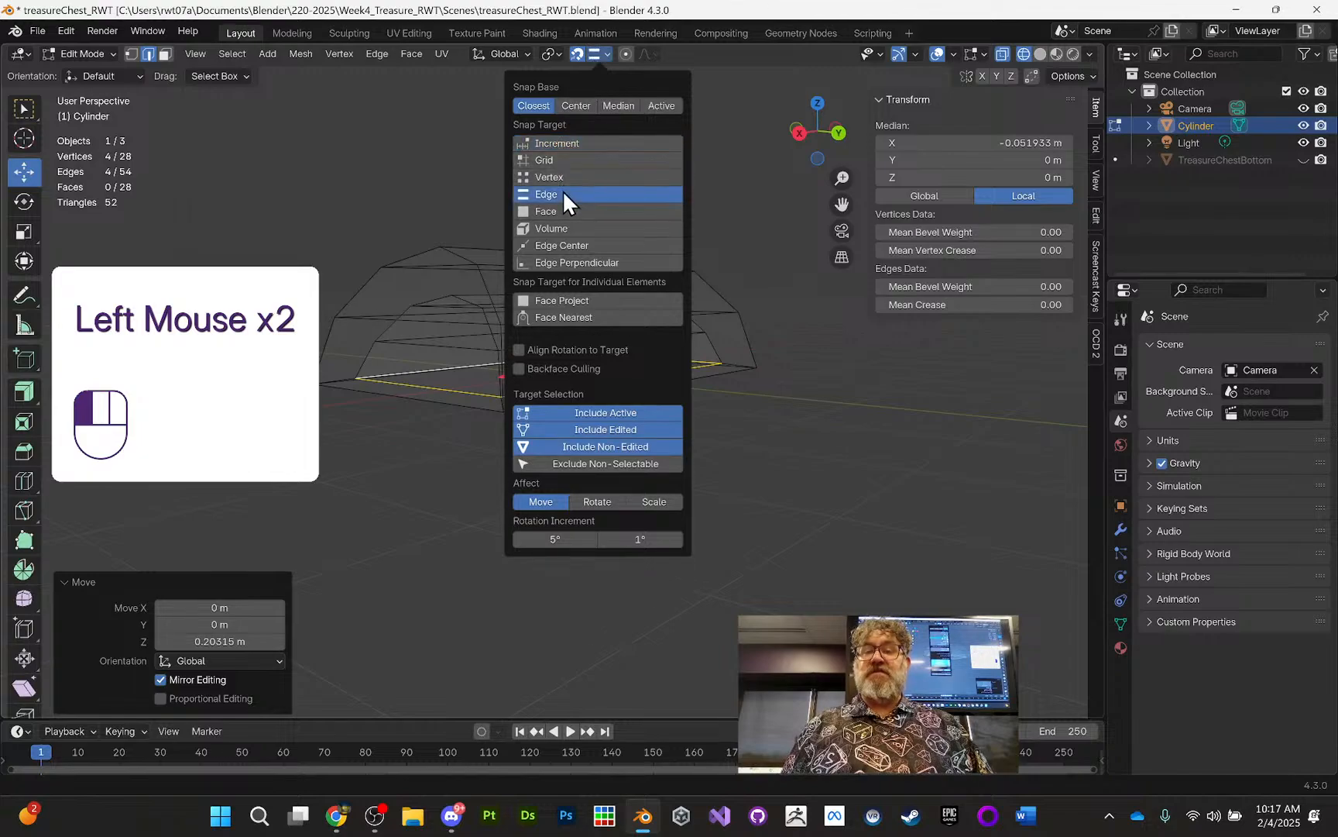
{"action": "middle_click_drag", "start_coordinate": [472, 123], "coordinate": [471, 119]}
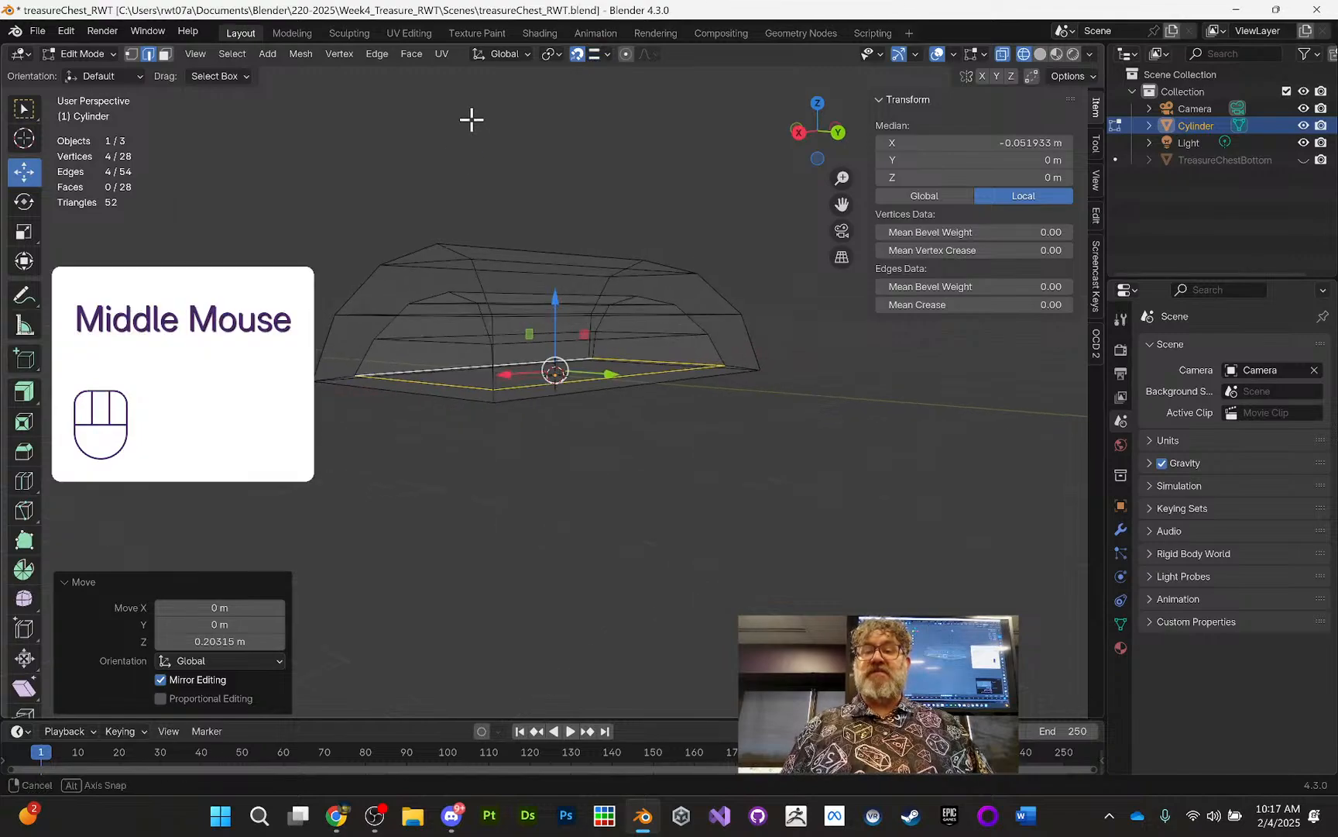
{"action": "left_click_drag", "start_coordinate": [558, 295], "coordinate": [679, 375]}
{"action": "middle_click_drag", "start_coordinate": [672, 358], "coordinate": [595, 286]}
{"action": "middle_click_drag", "start_coordinate": [560, 347], "coordinate": [623, 314]}
Step: Return to Object Mode with solid shading and select the lid
{"action": "key", "text": "Tab"}
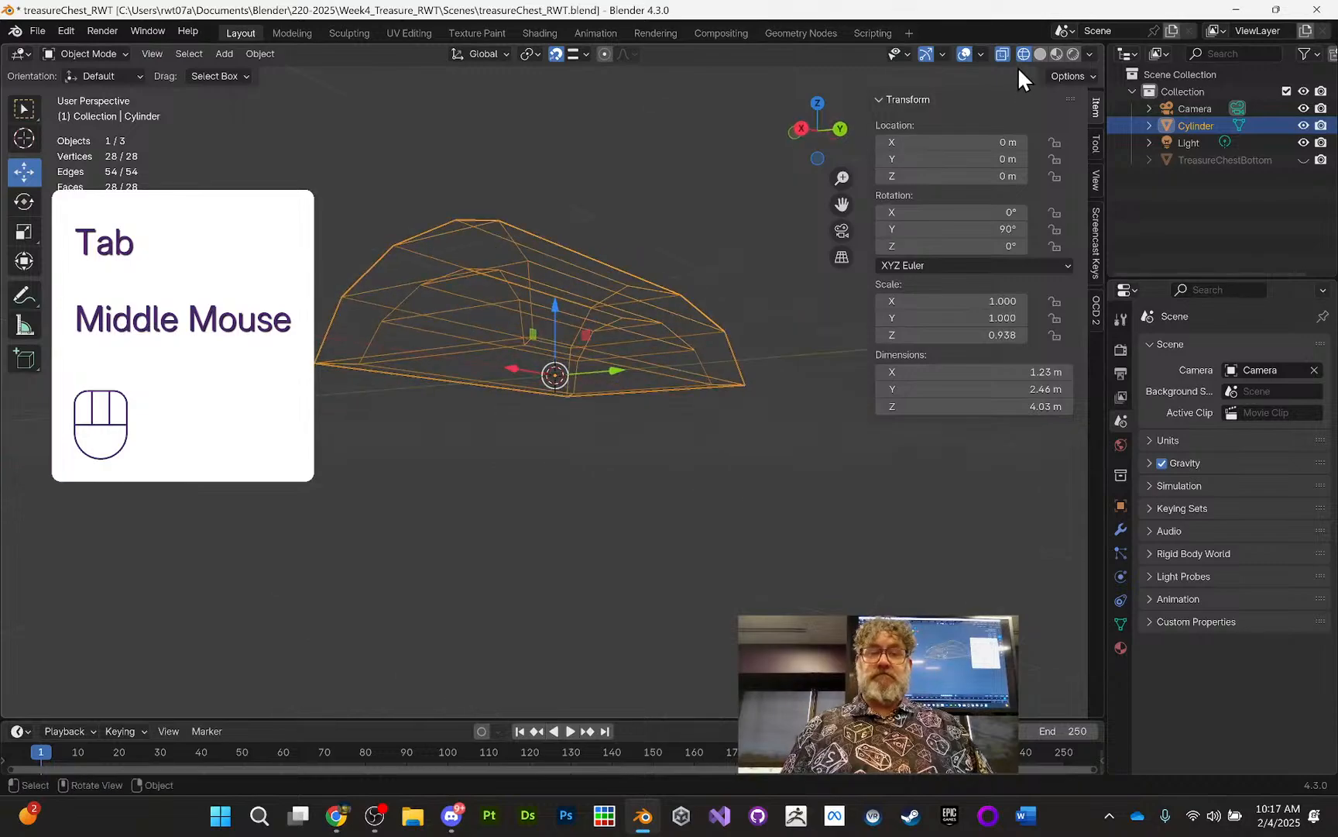
{"action": "left_click", "coordinate": [1040, 54]}
{"action": "mouse_move", "coordinate": [773, 242]}
{"action": "middle_mouse_down"}
{"action": "mouse_move", "coordinate": [743, 117]}
{"action": "mouse_move", "coordinate": [603, 202]}
{"action": "mouse_move", "coordinate": [551, 313]}
{"action": "mouse_move", "coordinate": [687, 322]}
{"action": "mouse_move", "coordinate": [844, 203]}
{"action": "mouse_move", "coordinate": [848, 182]}
{"action": "mouse_move", "coordinate": [685, 265]}
{"action": "mouse_move", "coordinate": [695, 282]}
{"action": "middle_mouse_up"}
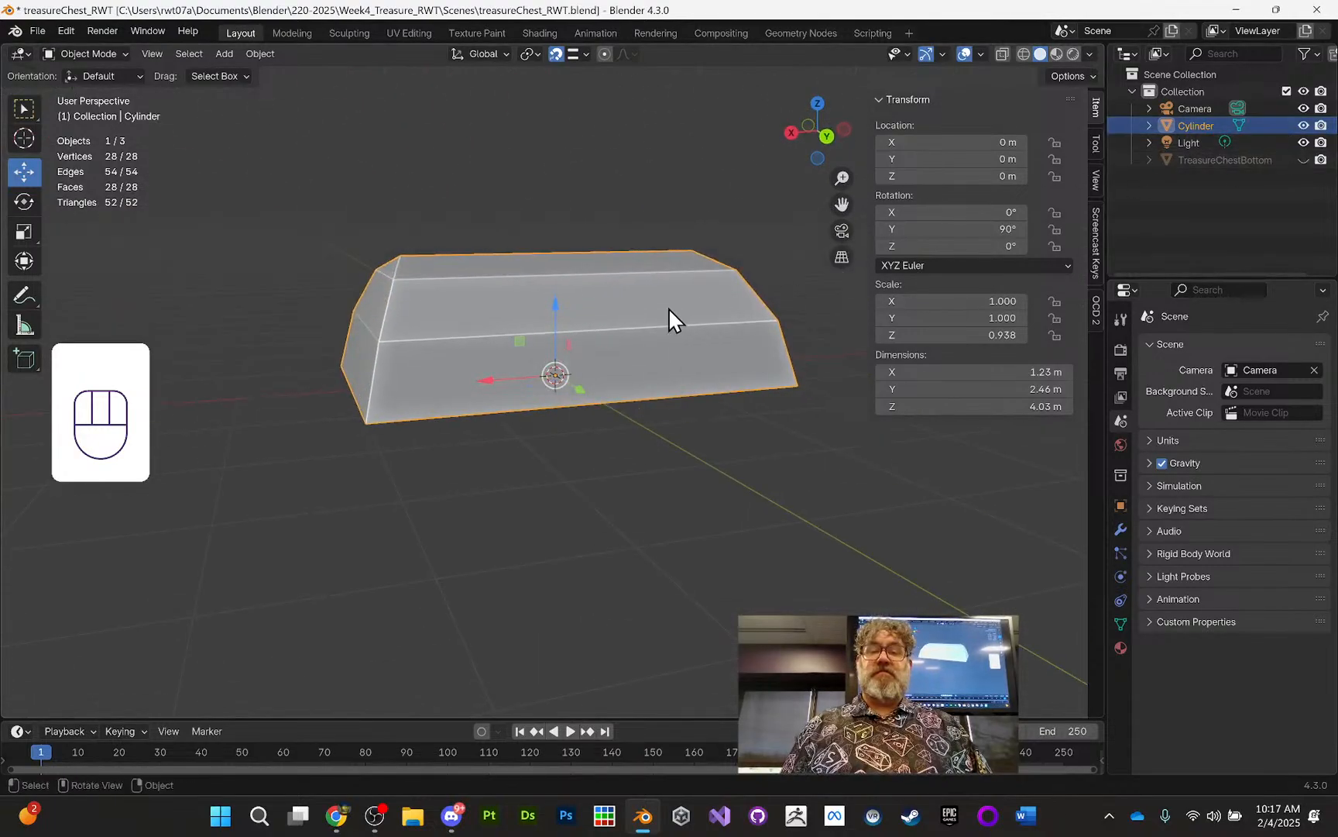
{"action": "left_click", "coordinate": [669, 309]}
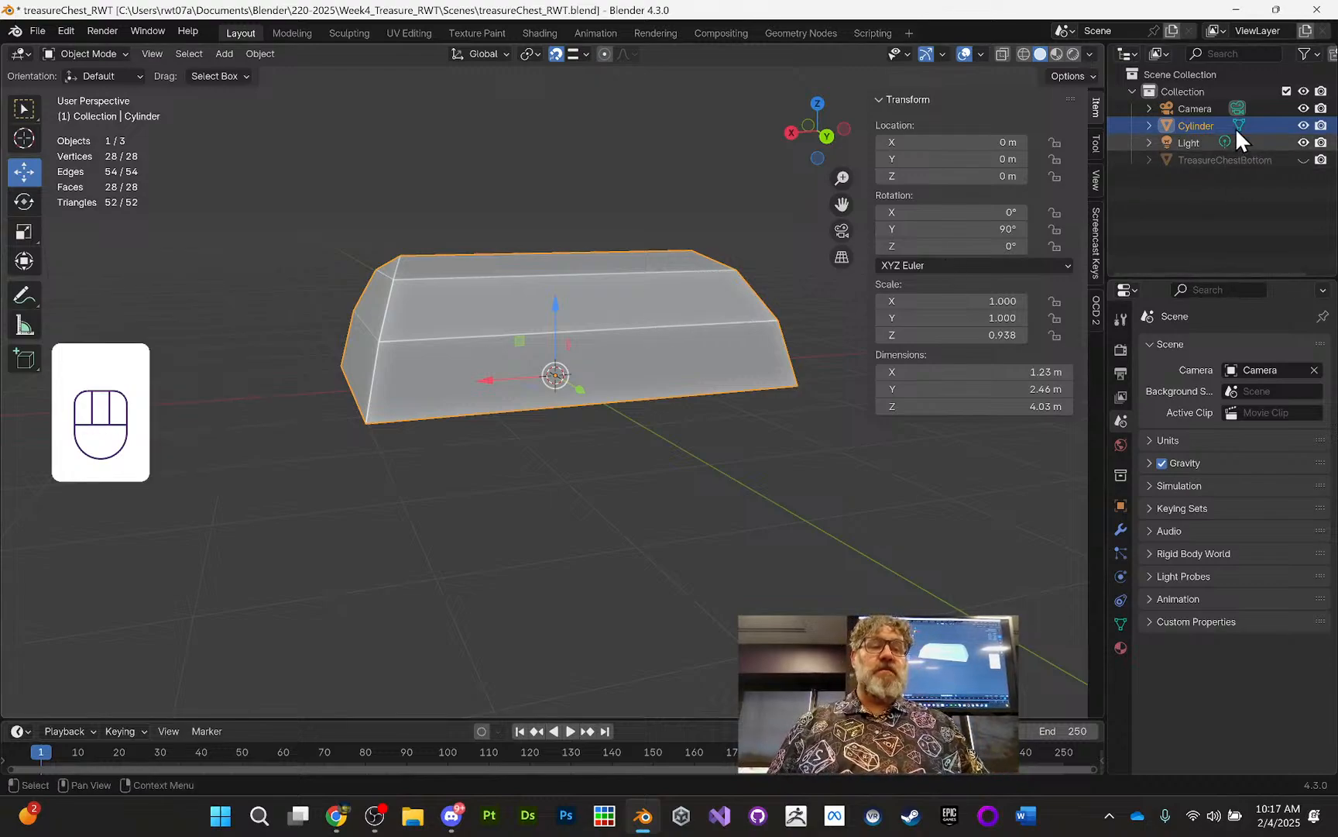
Step: Rename the lid's Cylinder object as TreasureChestTop
{"action": "double_click", "coordinate": [1202, 125]}
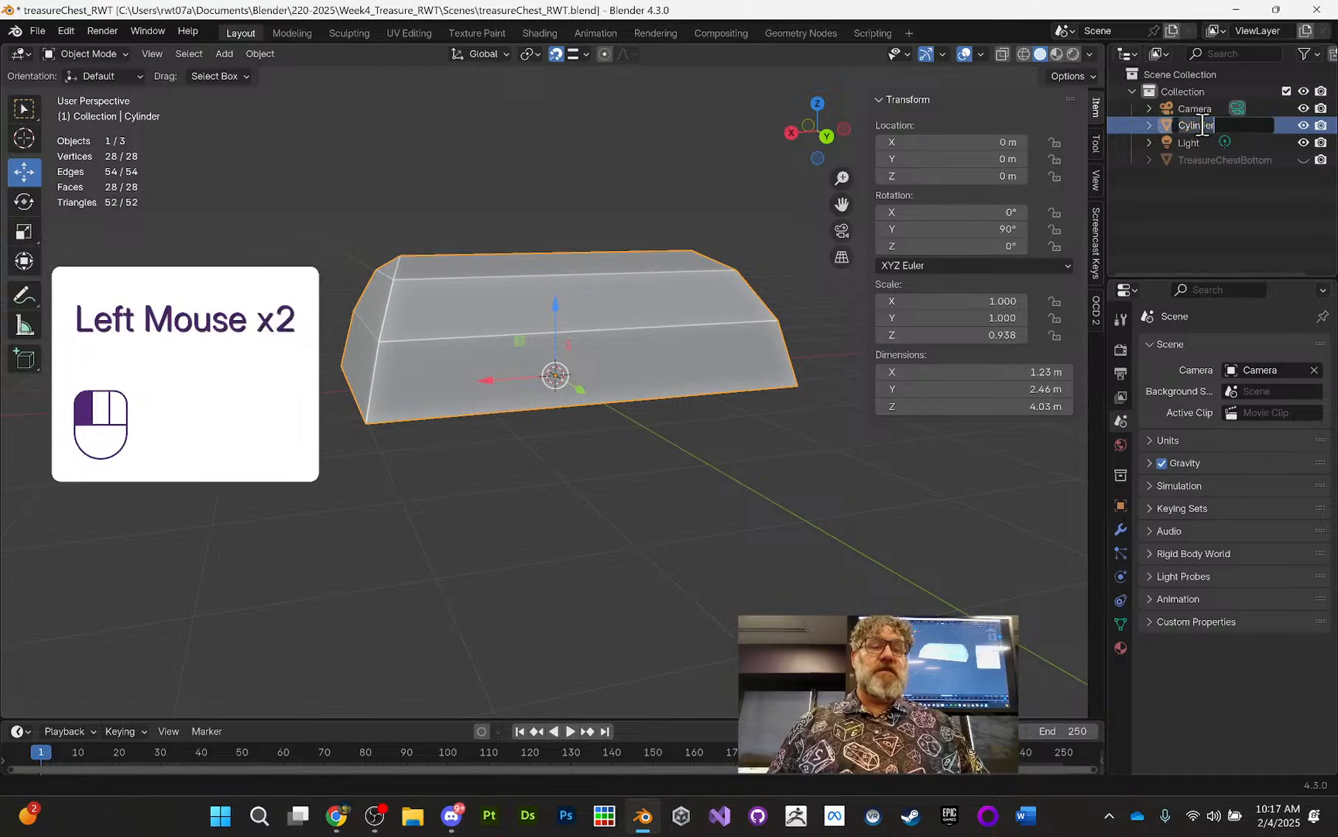
{"action": "type", "text": "Treasure"}
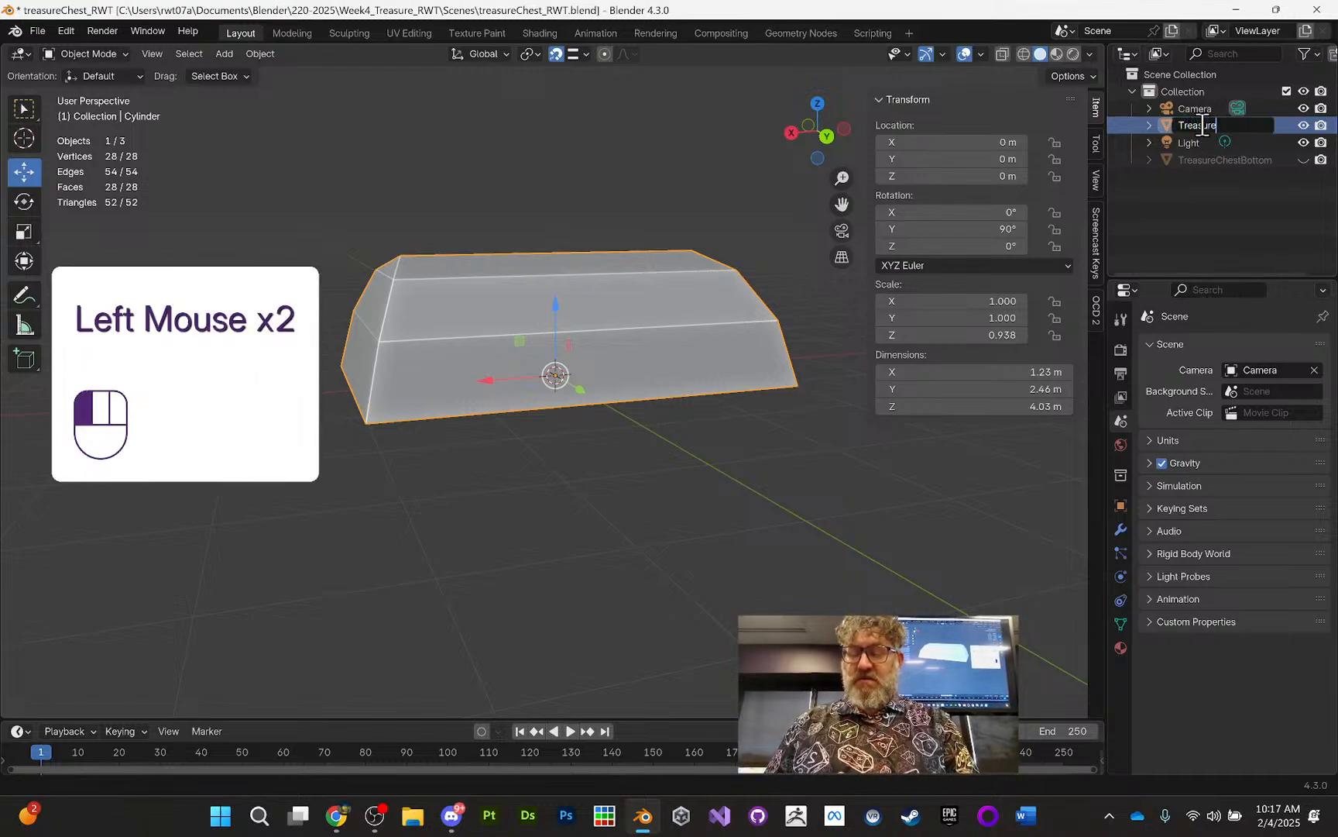
{"action": "type", "text": "ChestTop"}
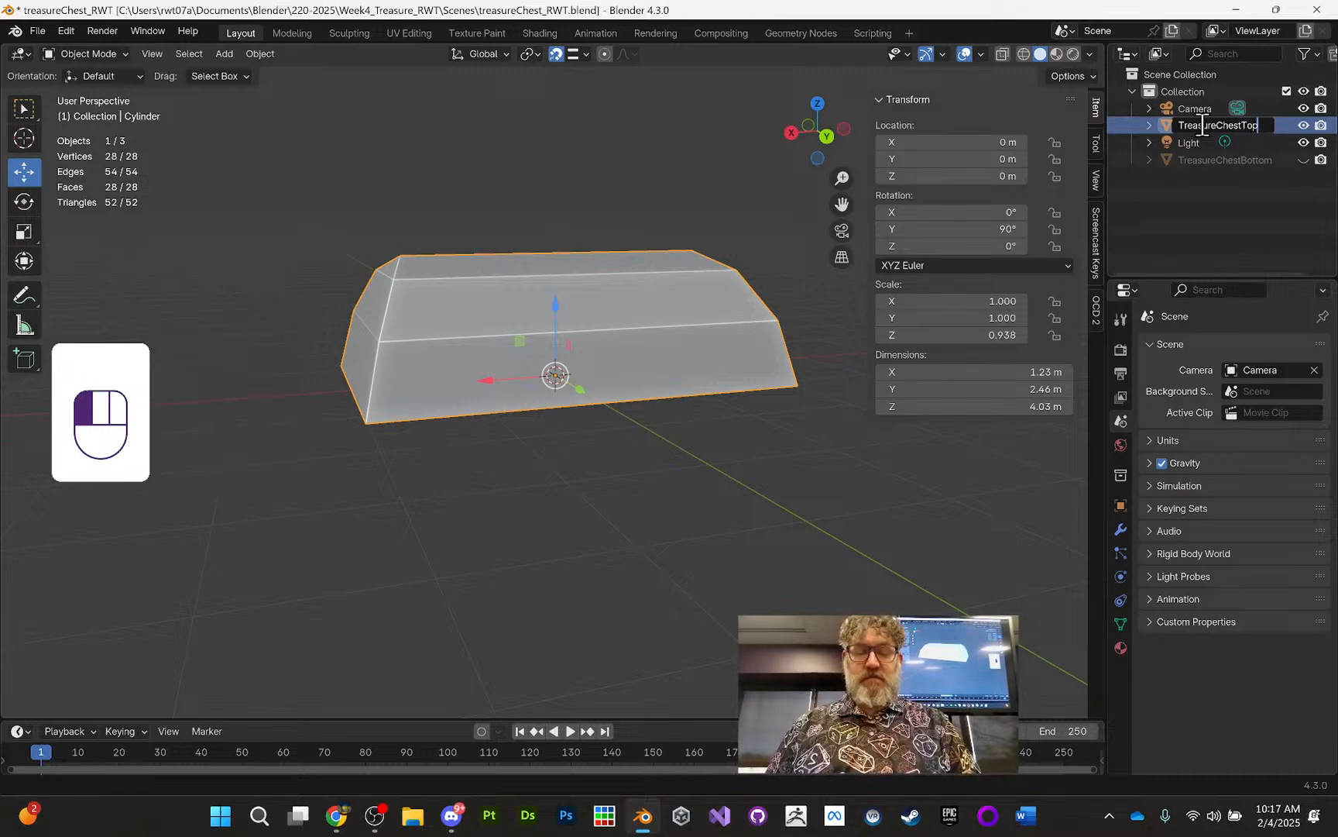
{"action": "key", "text": "Return"}
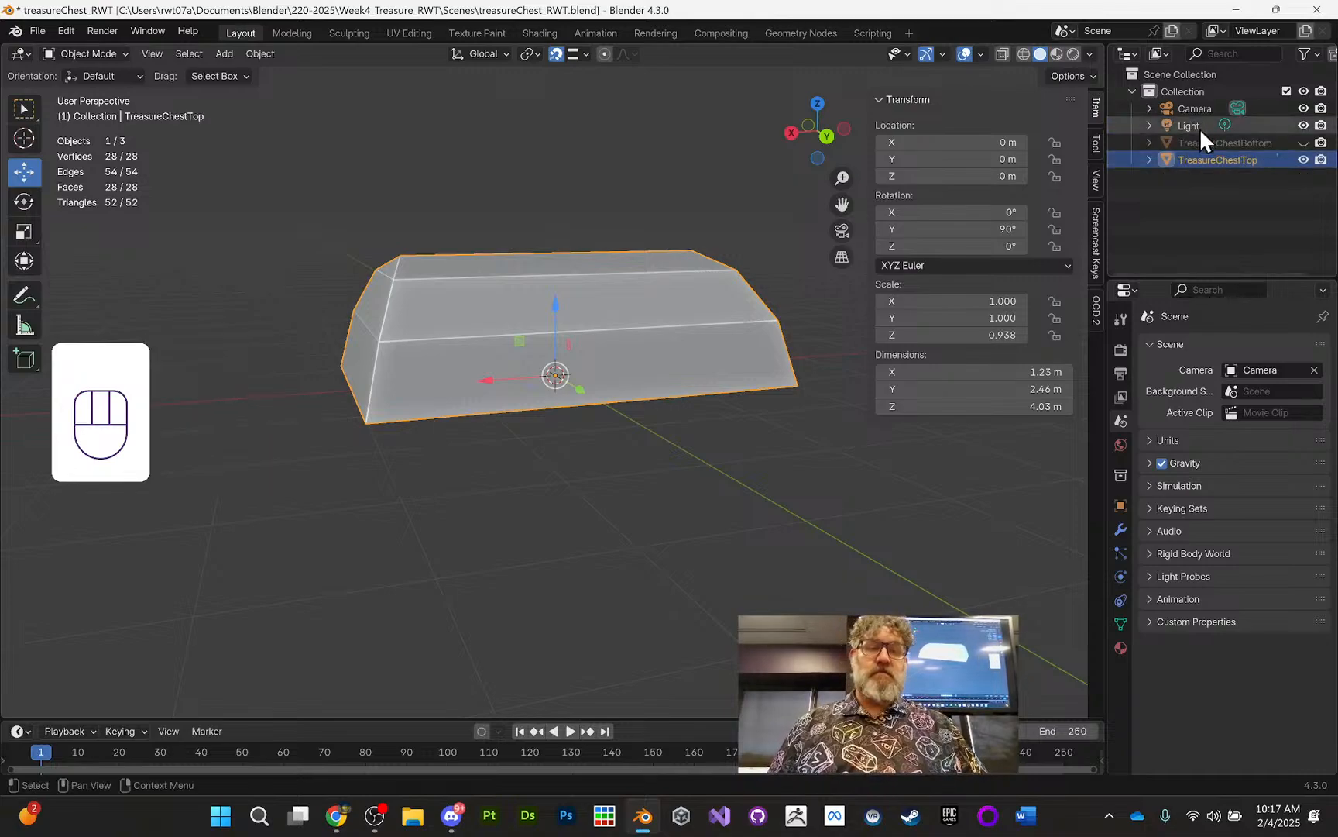
Step: Unhide TreasureChestBottom and inspect how the lid fits on the chest base from several sides
{"action": "middle_click_drag", "start_coordinate": [675, 335], "coordinate": [645, 415]}
{"action": "left_click", "coordinate": [1304, 143]}
{"action": "middle_click", "coordinate": [833, 265]}
{"action": "scroll", "coordinate": [743, 310], "scroll_direction": "down", "scroll_amount": 1}
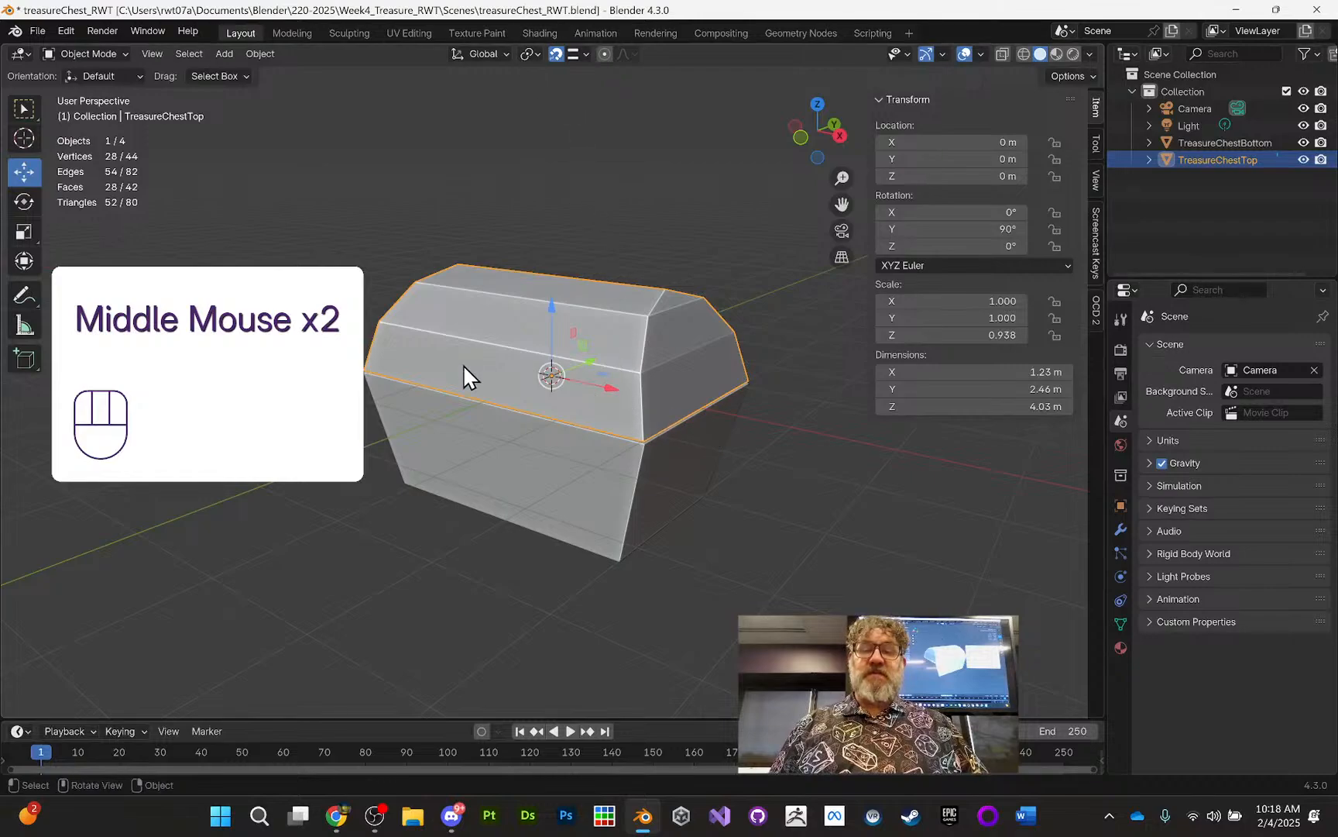
{"action": "middle_click_drag", "start_coordinate": [791, 388], "coordinate": [509, 358]}
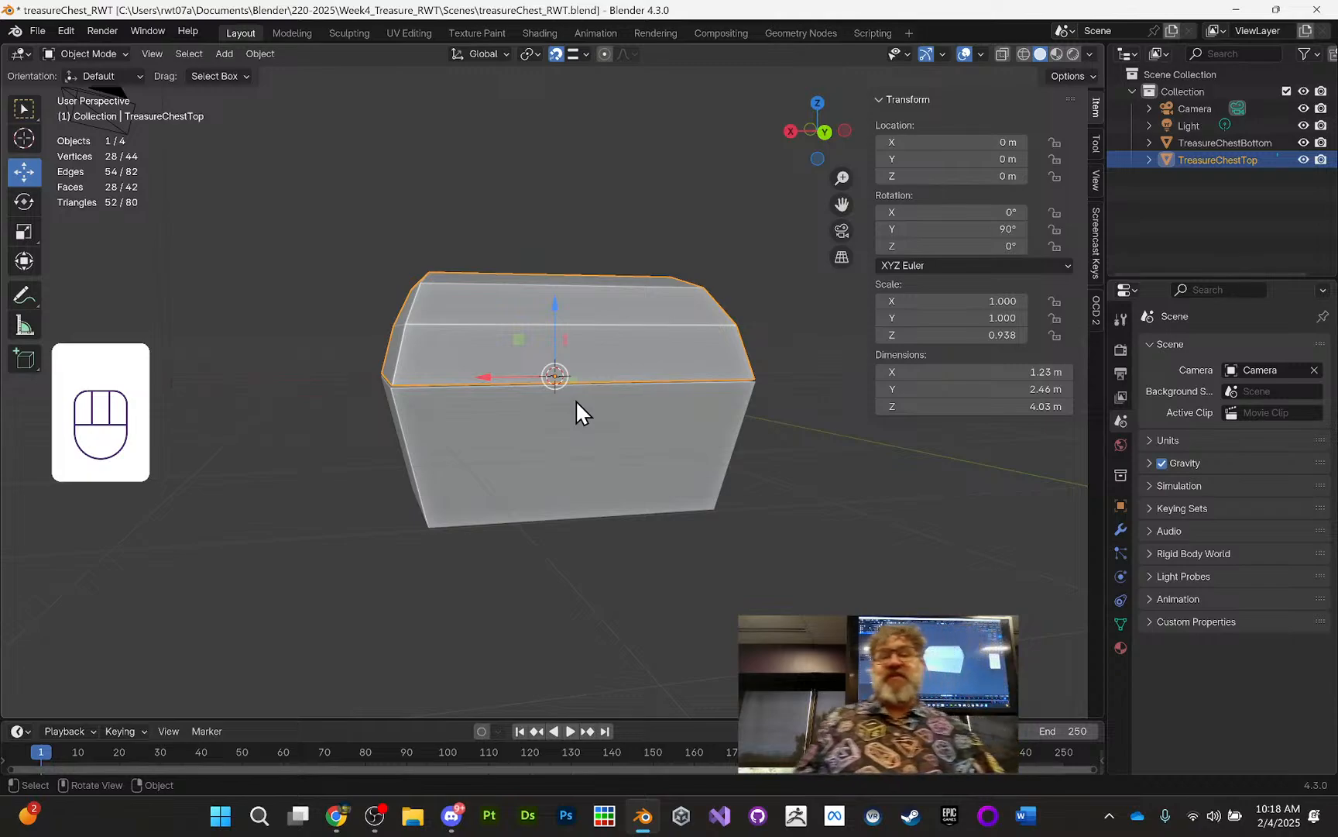
{"action": "middle_click_drag", "start_coordinate": [474, 288], "coordinate": [629, 314]}
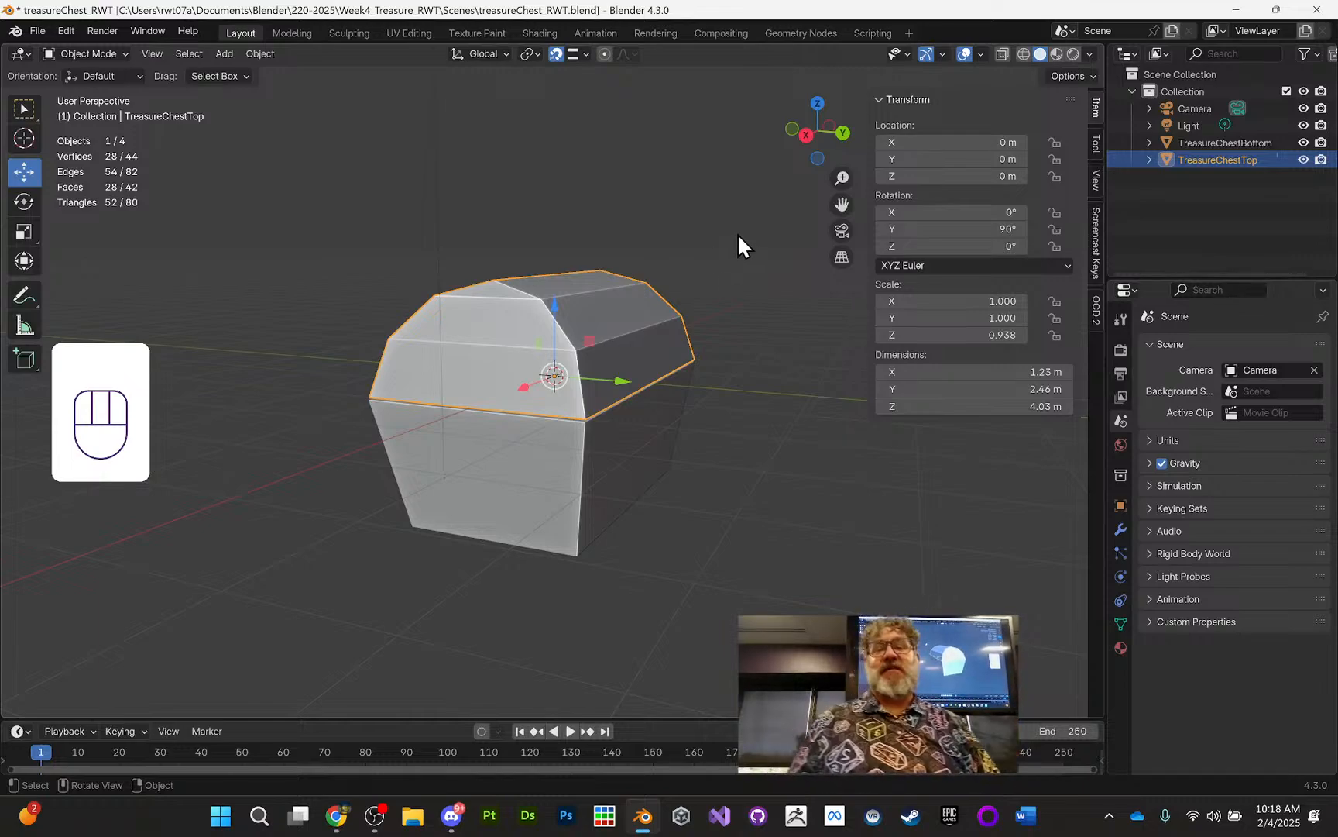
{"action": "middle_click_drag", "start_coordinate": [711, 349], "coordinate": [693, 312]}
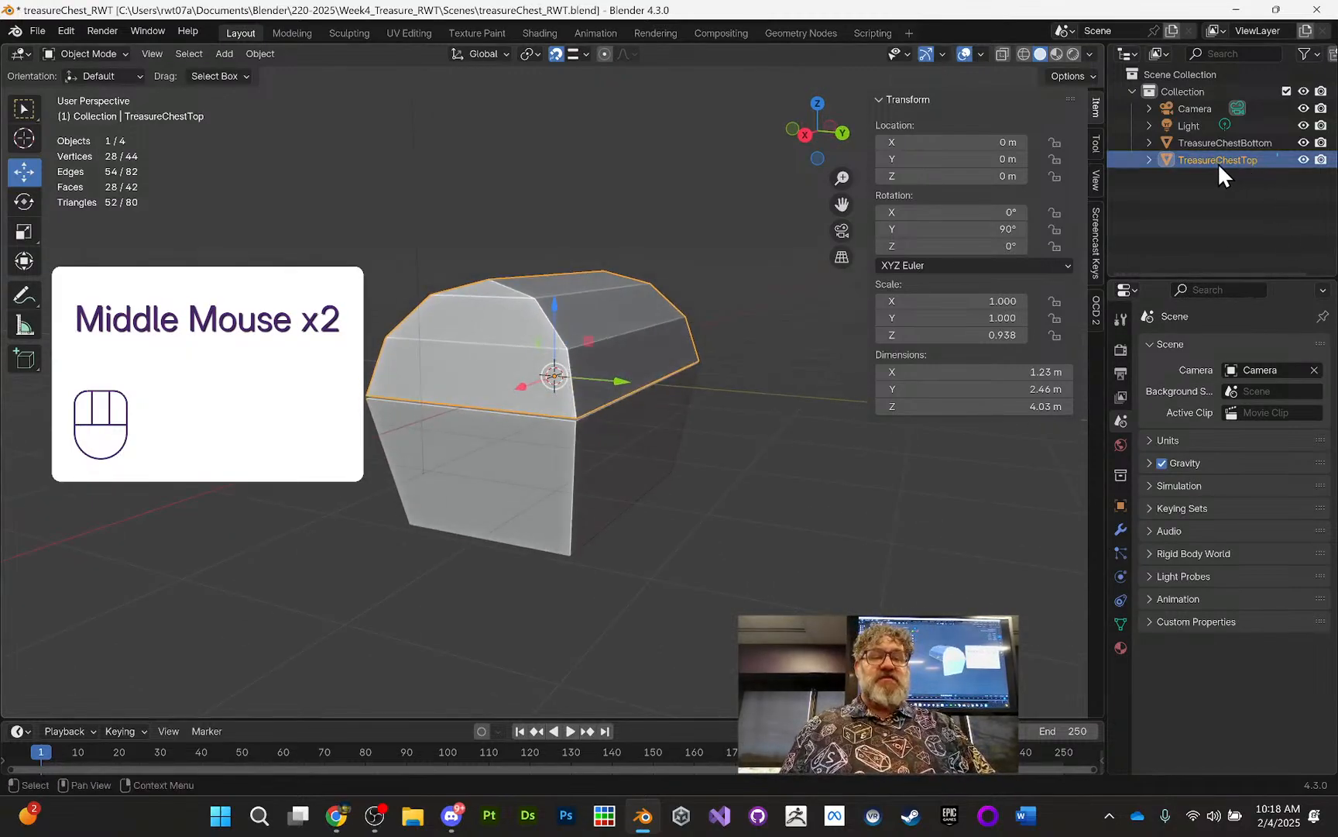
{"action": "middle_click_drag", "start_coordinate": [650, 301], "coordinate": [612, 267]}
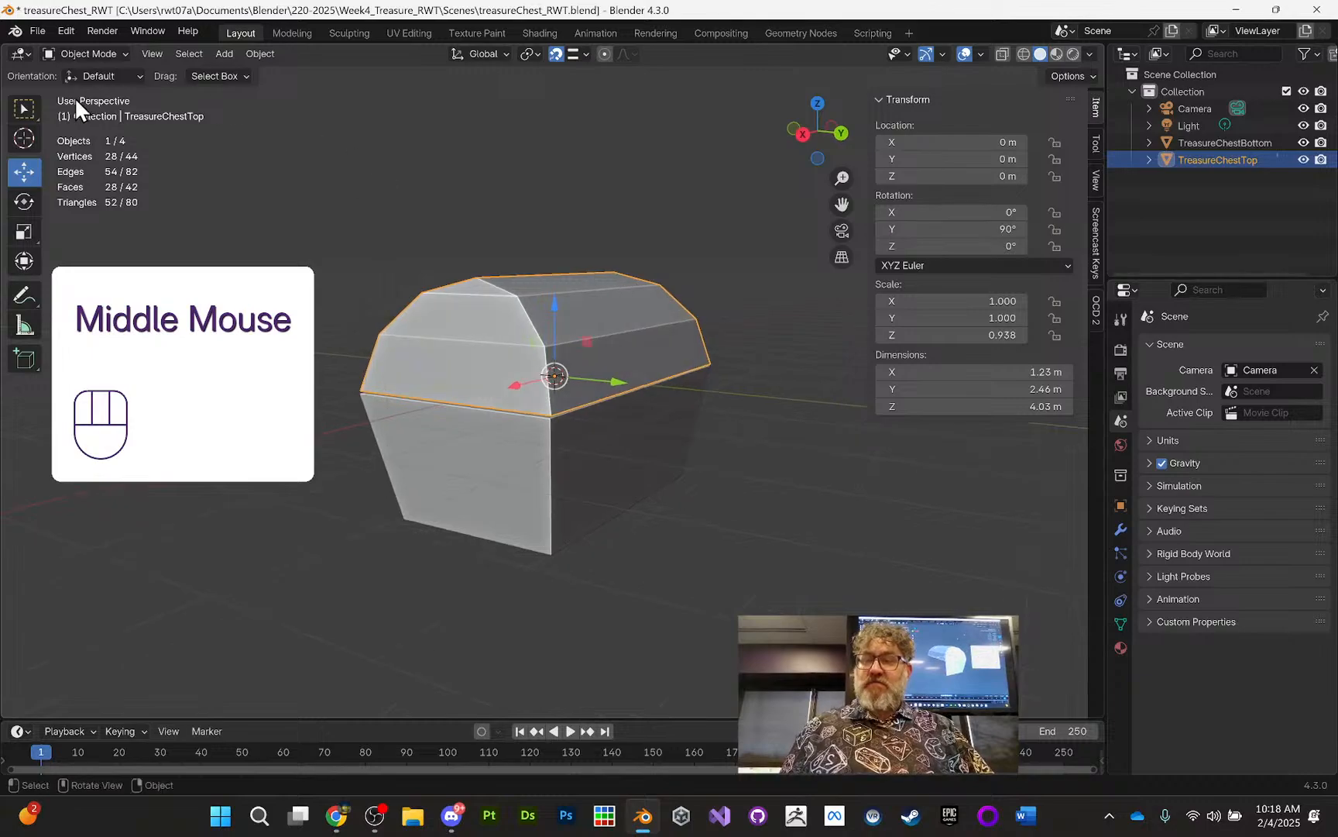
Step: Duplicate TreasureChestTop in place, and hide the original lid and TreasureChestBottom so only the copy is shown
{"action": "left_click", "coordinate": [24, 108]}
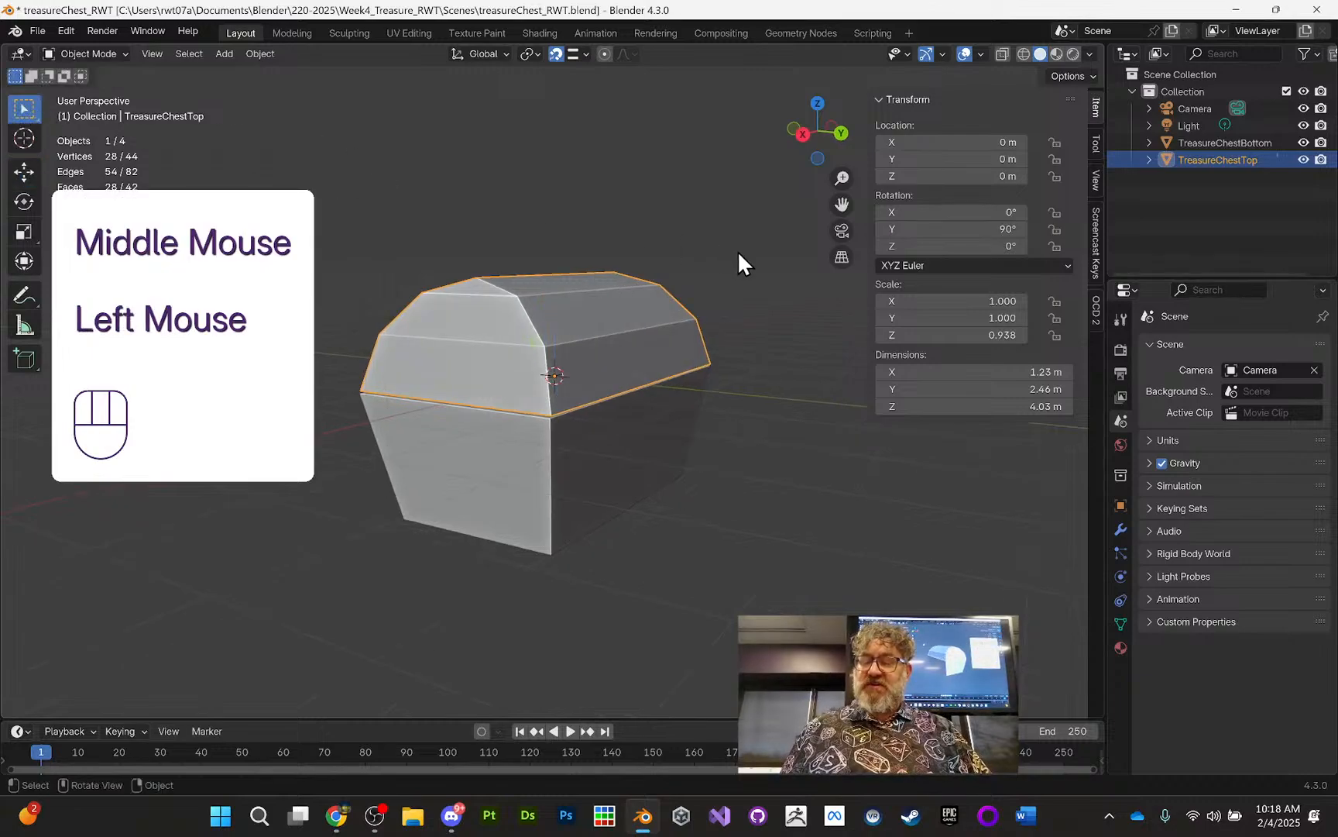
{"action": "key", "text": "shift+d"}
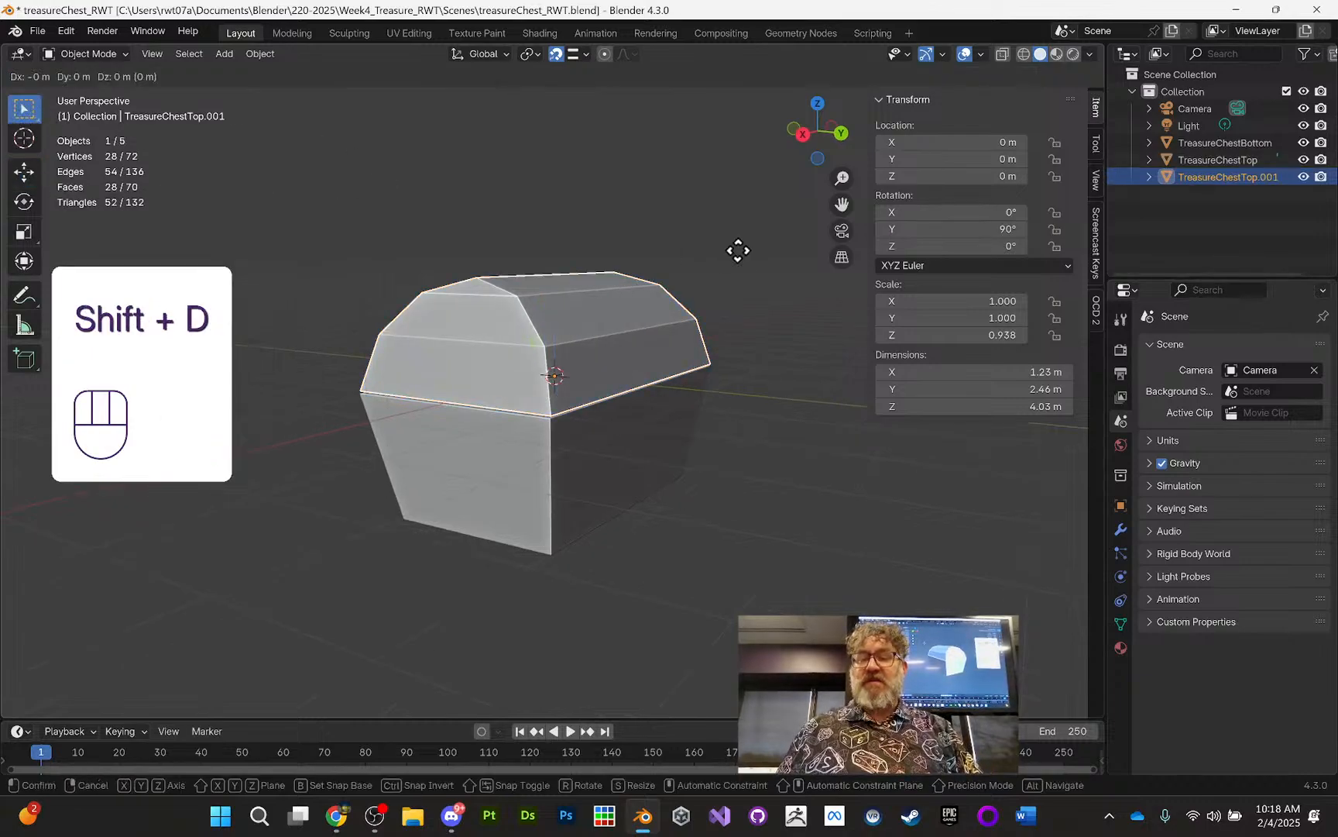
{"action": "key", "text": "Escape"}
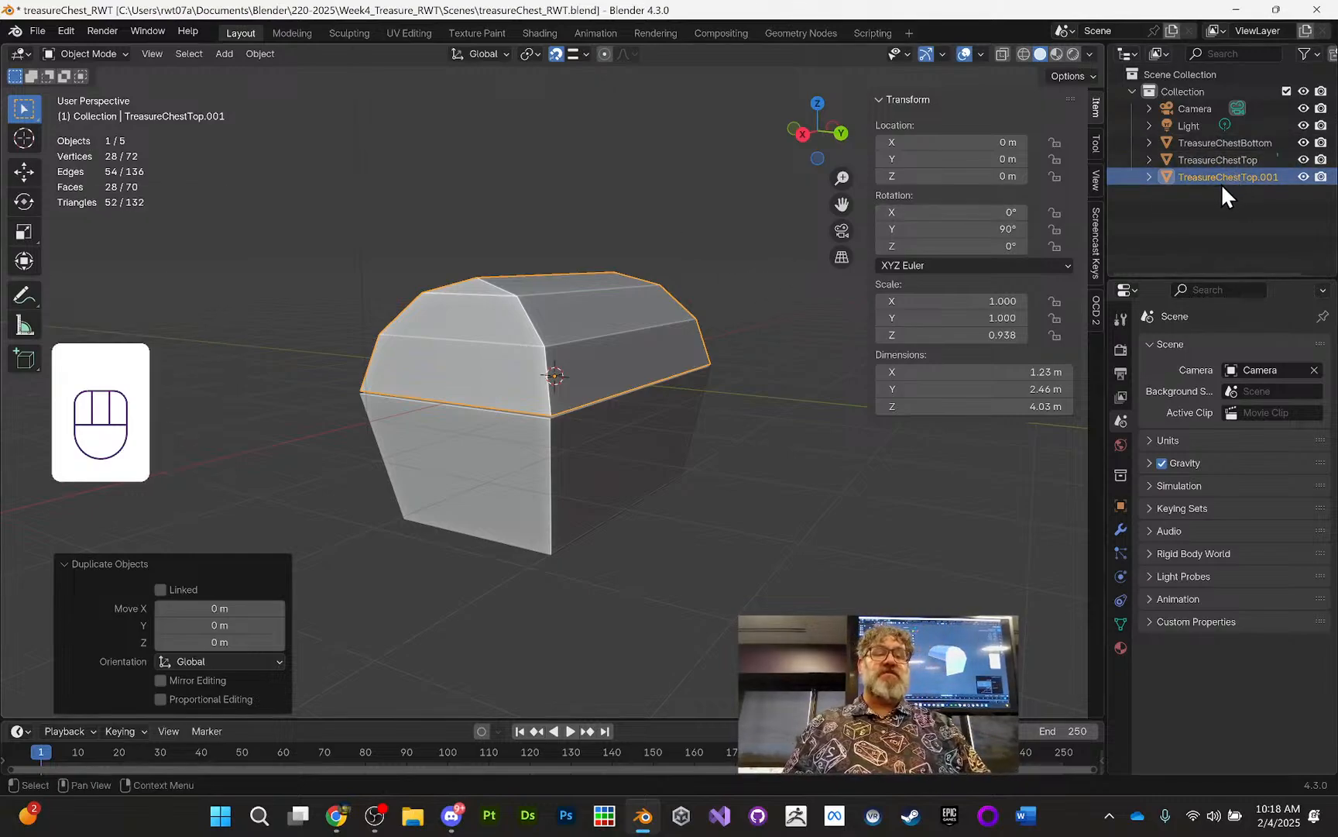
{"action": "left_click", "coordinate": [1302, 159]}
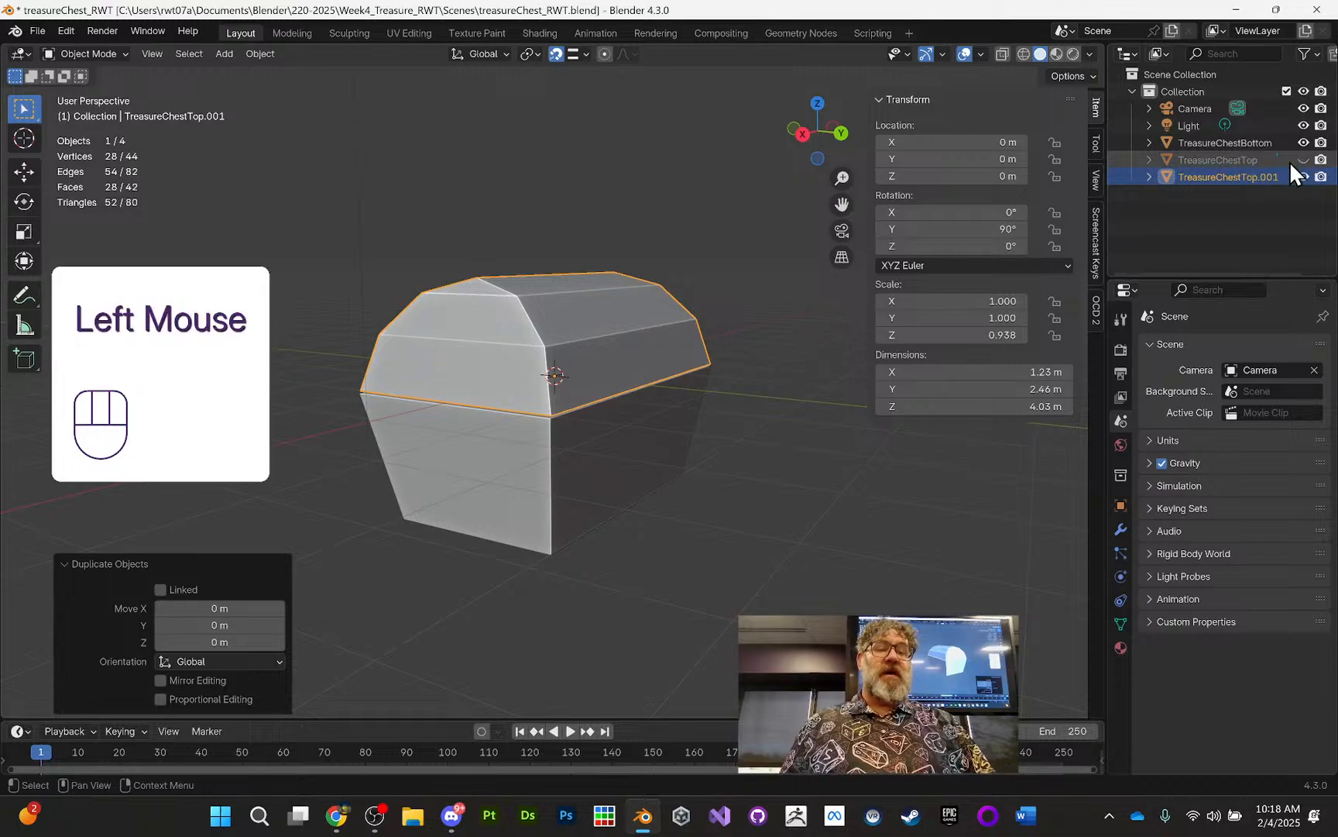
{"action": "middle_click_drag", "start_coordinate": [583, 338], "coordinate": [581, 313]}
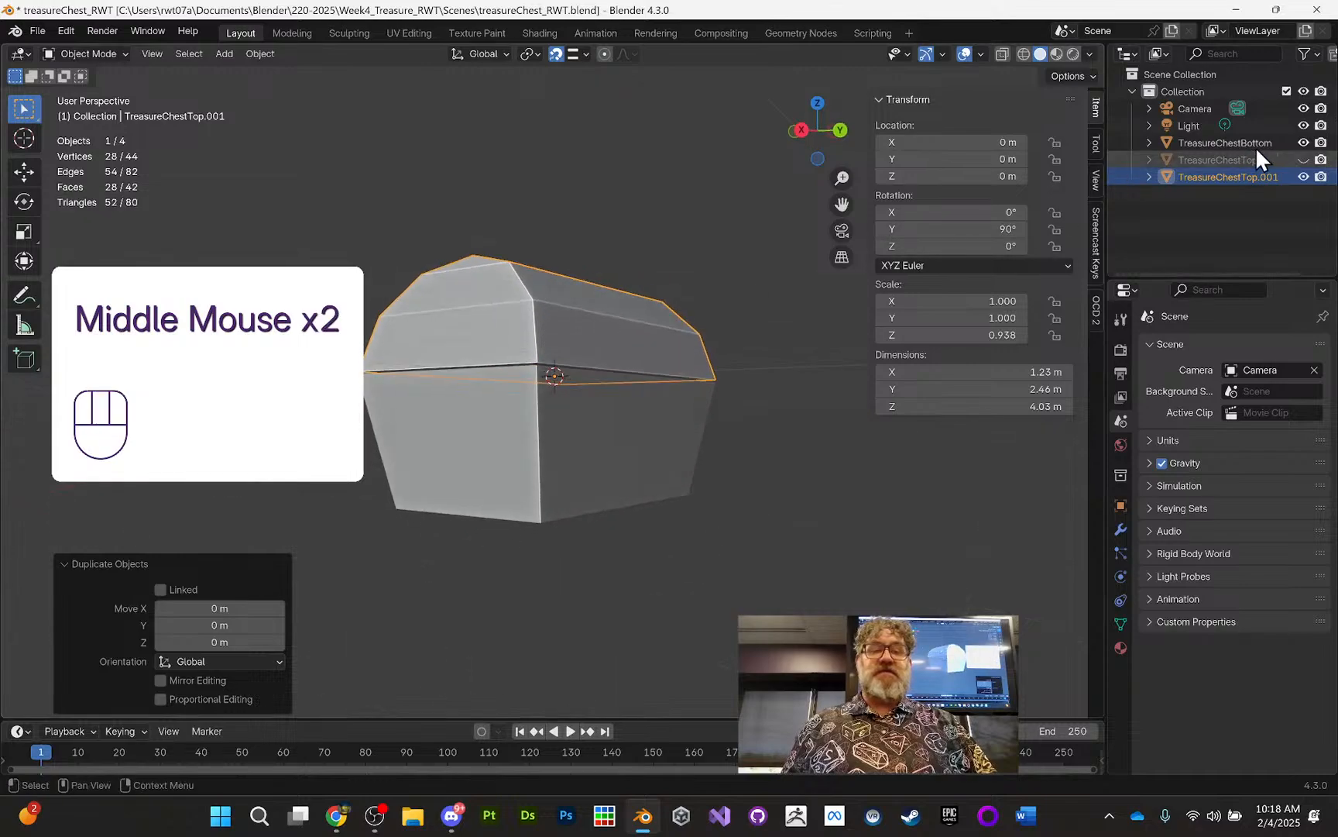
{"action": "left_click", "coordinate": [1304, 142]}
{"action": "middle_click_drag", "start_coordinate": [767, 226], "coordinate": [622, 286]}
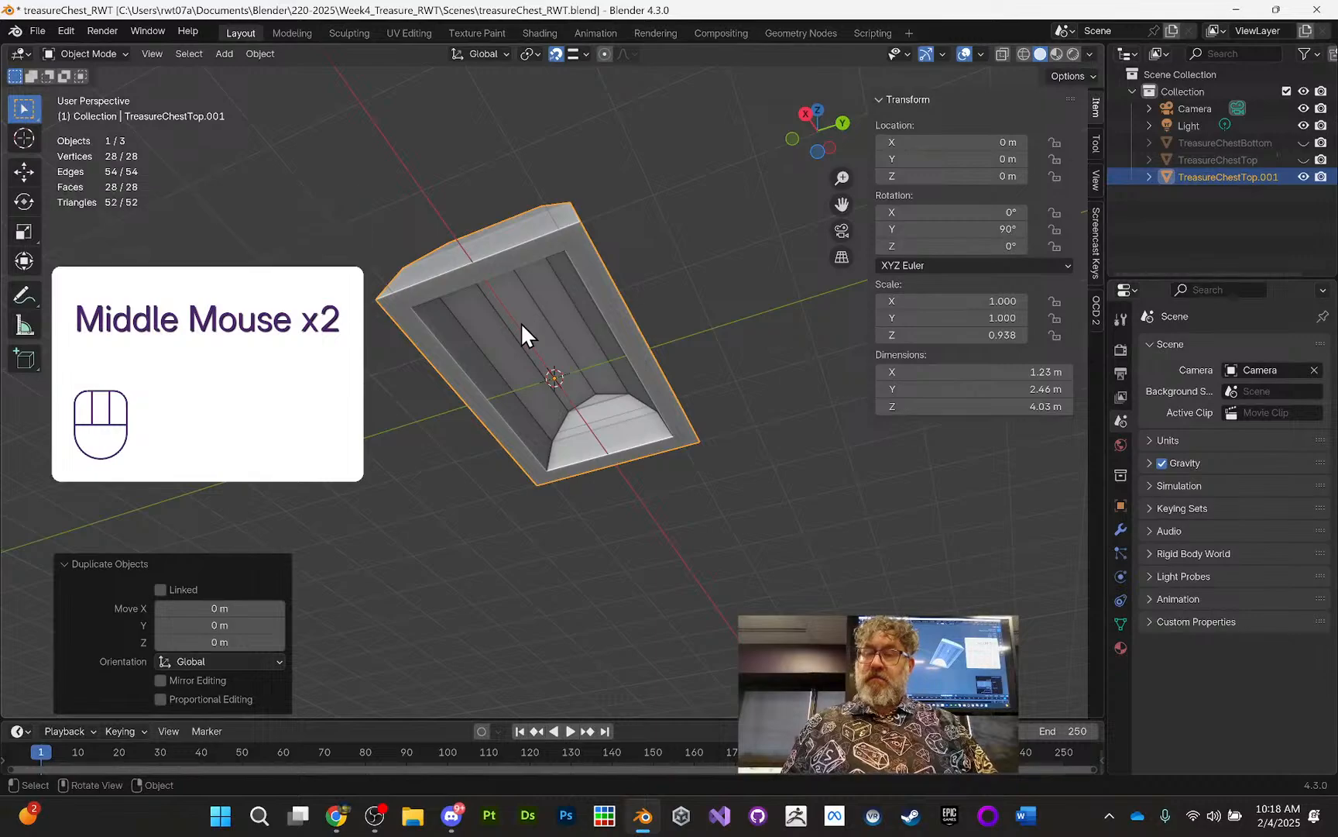
Step: Delete the duplicate lid's inner faces and bottom rim faces, leaving only the outer shell, and return to Object Mode
{"action": "key", "text": "Tab"}
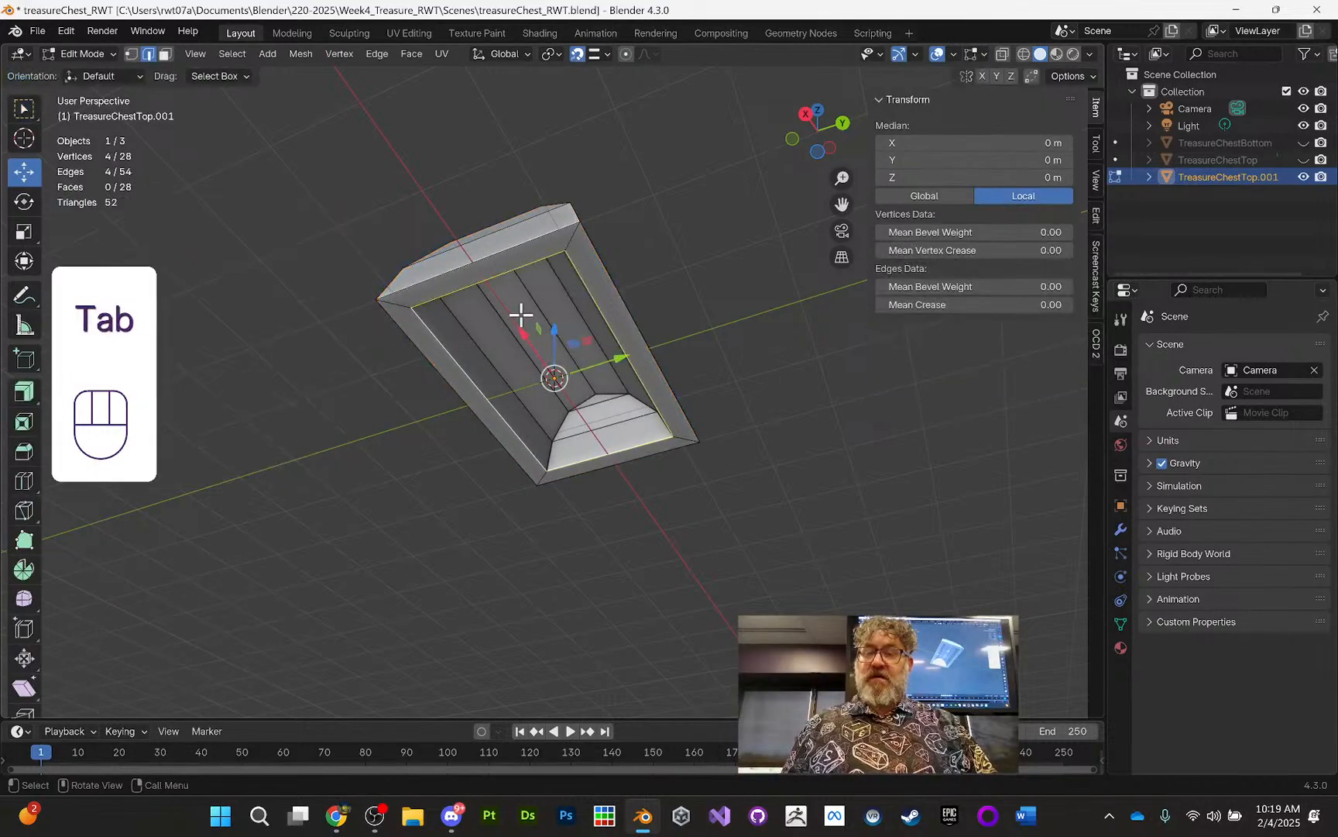
{"action": "left_click", "coordinate": [550, 312]}
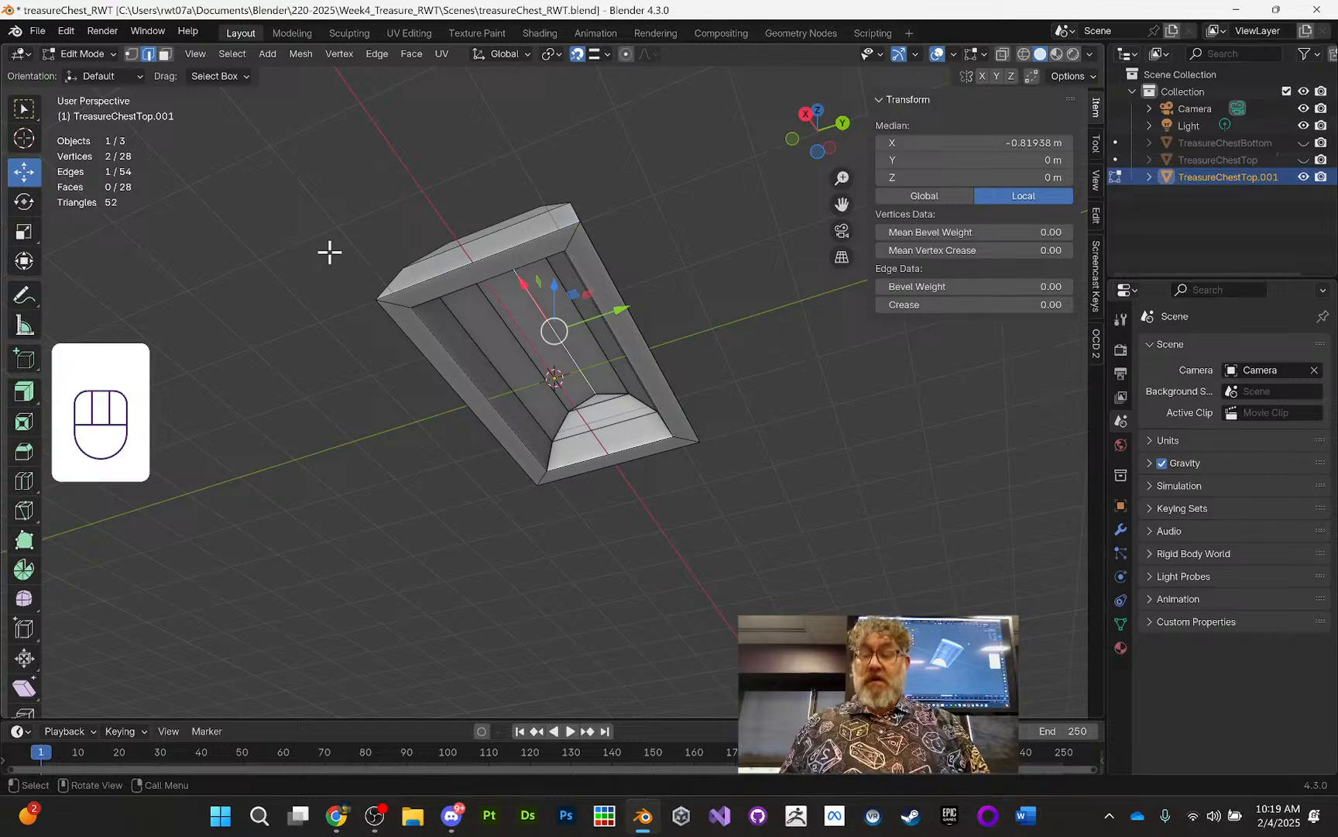
{"action": "key", "text": "ctrl"}
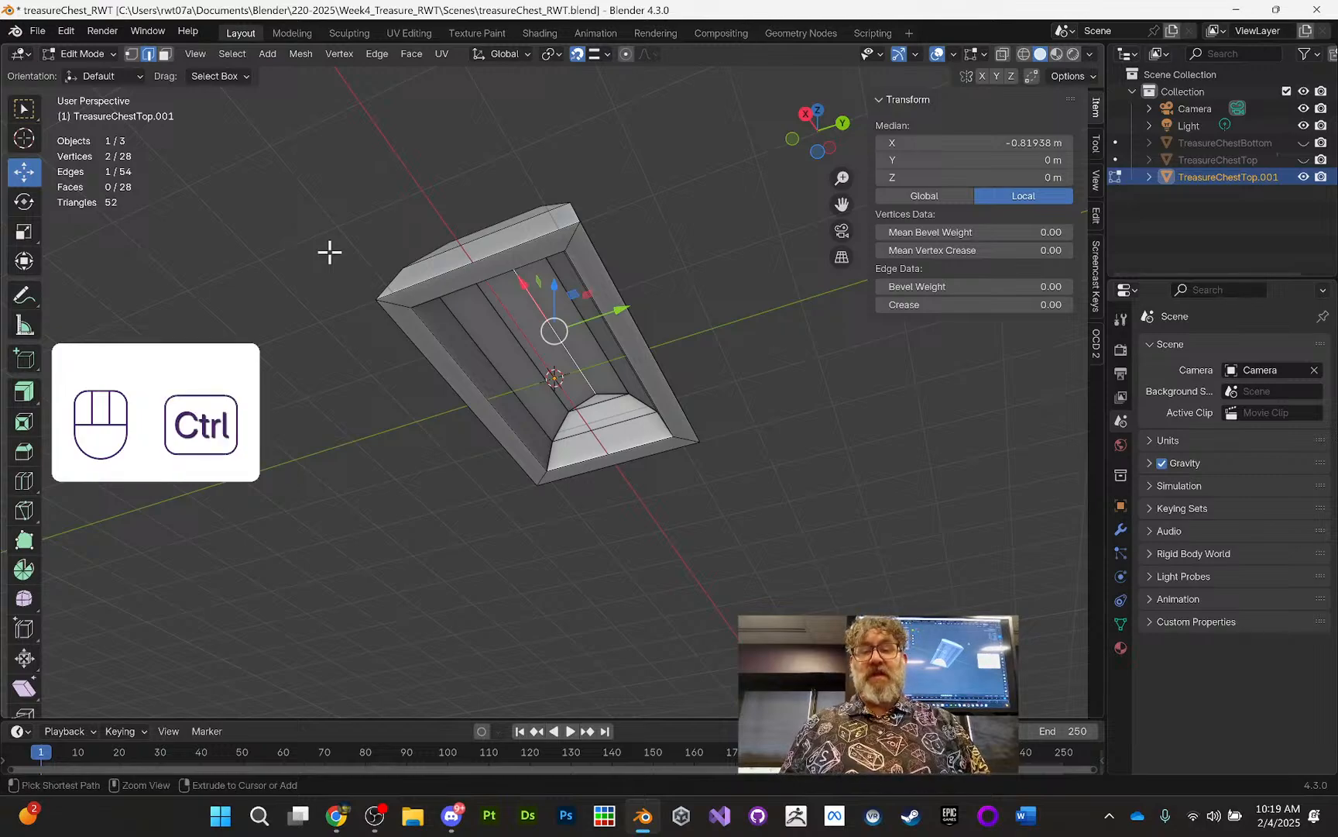
{"action": "key", "text": "ctrl+KP_Add"}
{"action": "key", "text": "ctrl+KP_Add"}
{"action": "key", "text": "ctrl+KP_Add"}
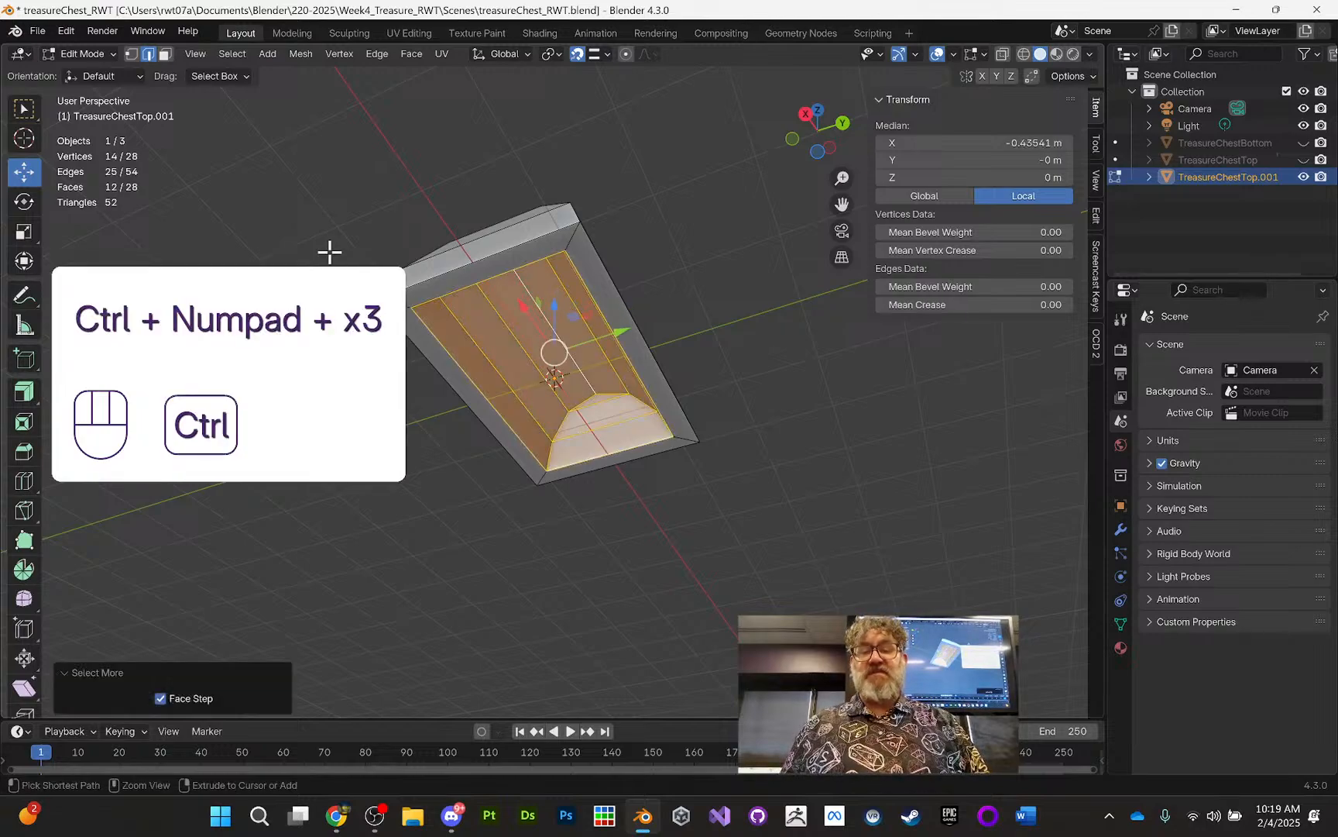
{"action": "key", "text": "ctrl+KP_Add"}
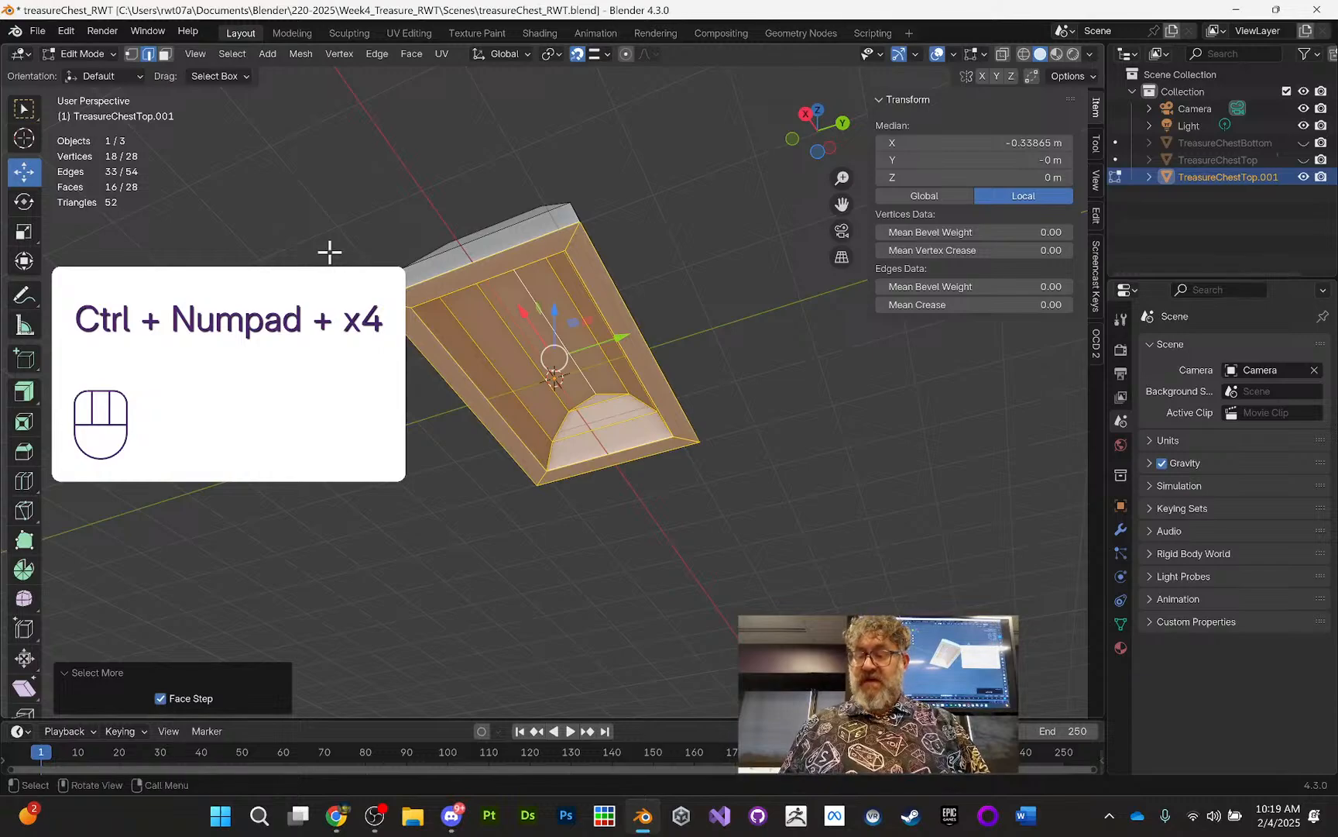
{"action": "key", "text": "d"}
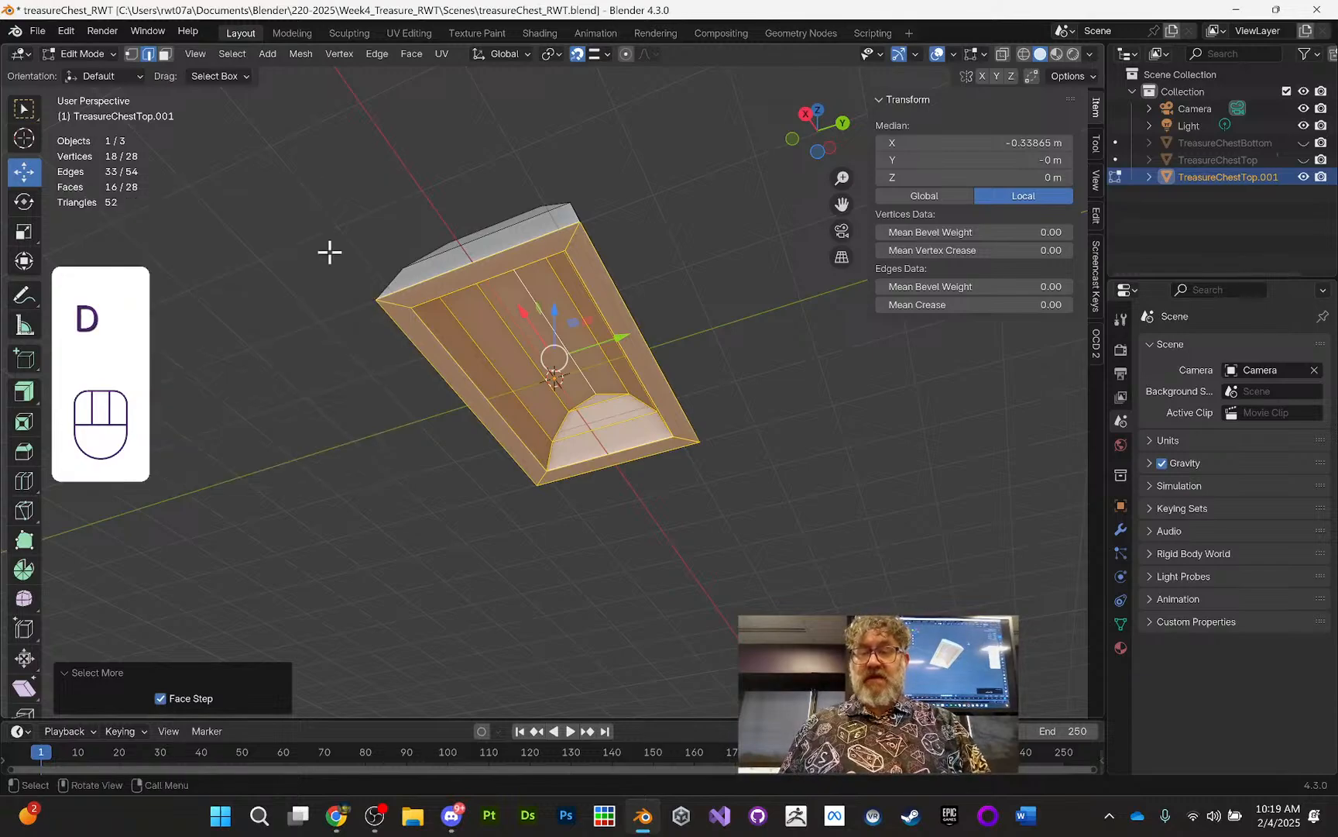
{"action": "key", "text": "x"}
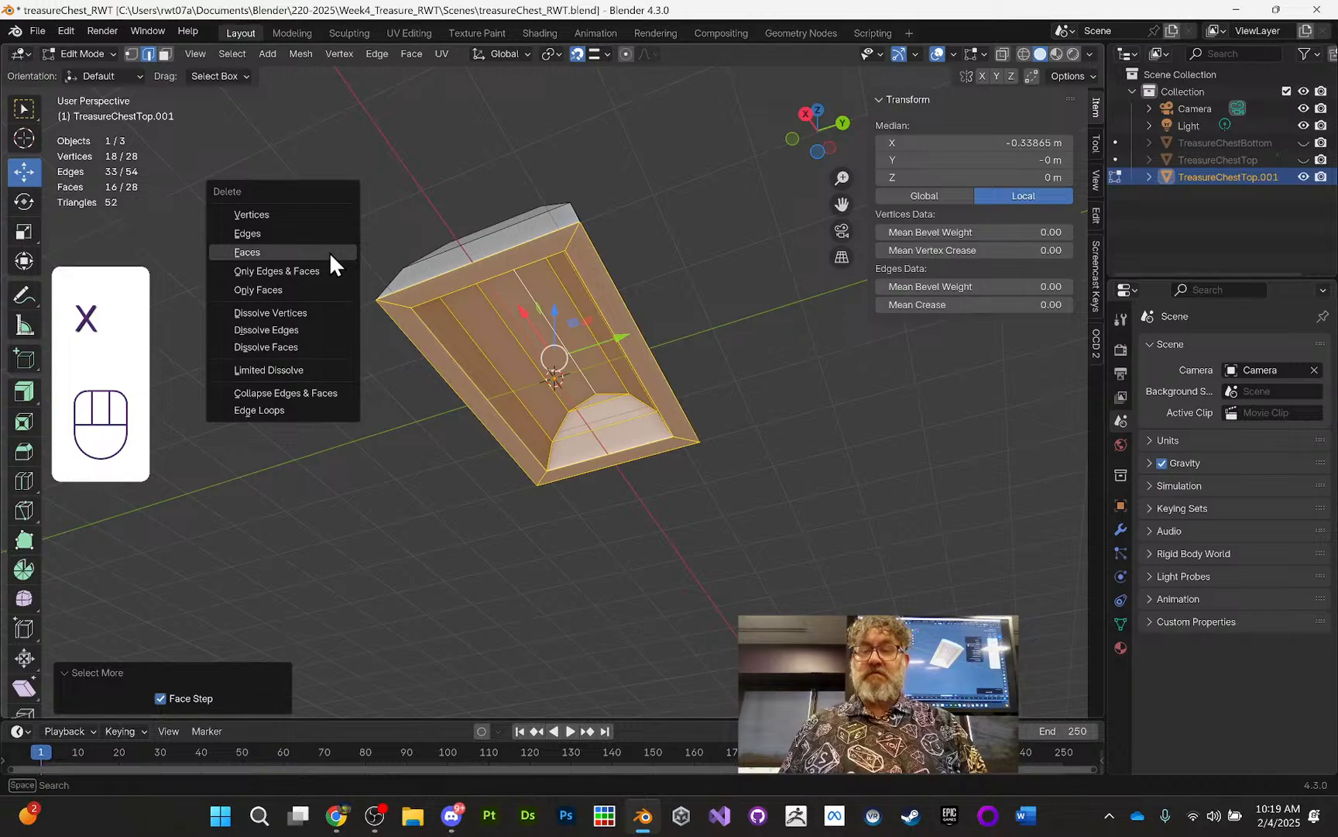
{"action": "left_click", "coordinate": [329, 252]}
{"action": "middle_click_drag", "start_coordinate": [639, 290], "coordinate": [511, 293]}
{"action": "key", "text": "Tab"}
{"action": "middle_click_drag", "start_coordinate": [636, 268], "coordinate": [652, 334]}
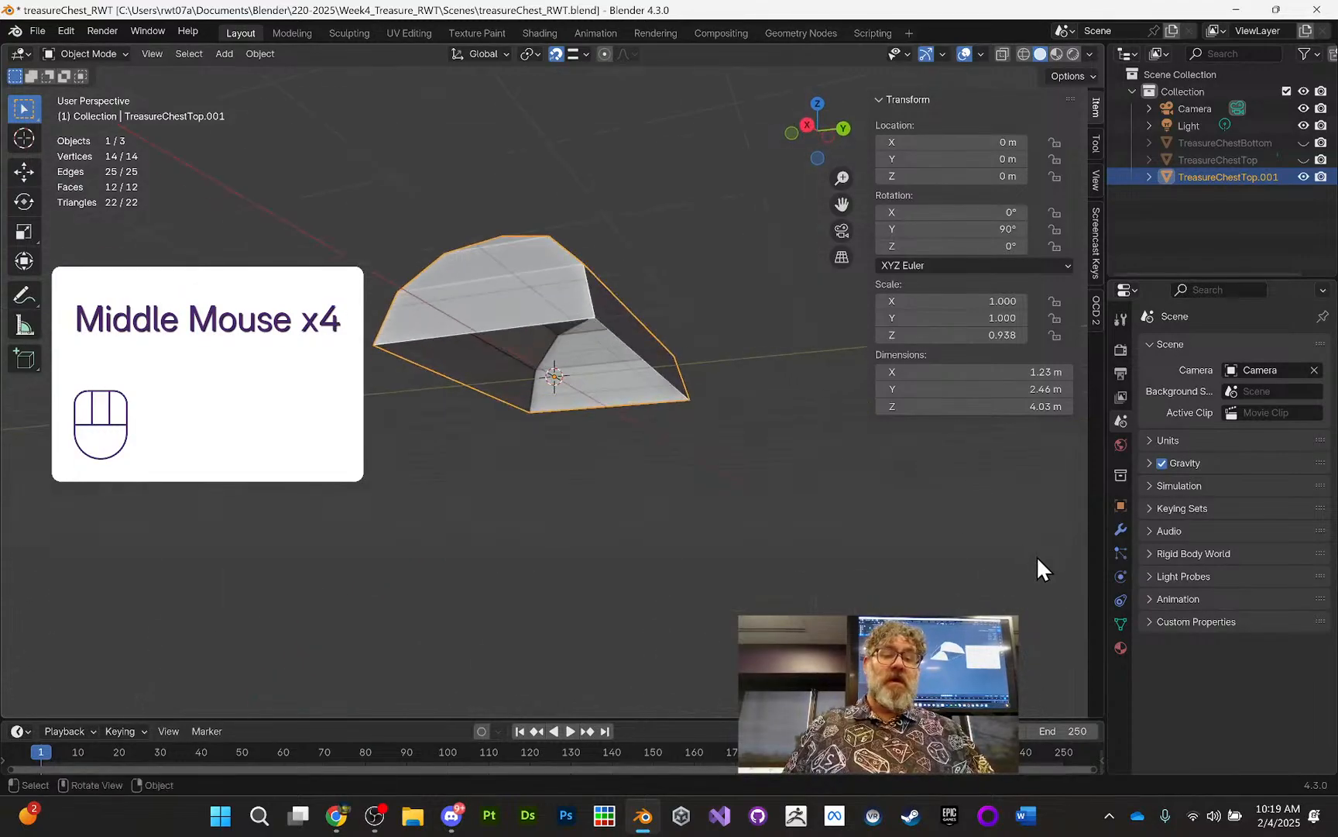
Step: Add a Solidify modifier to the duplicate lid's outer shell
{"action": "left_click", "coordinate": [1121, 529]}
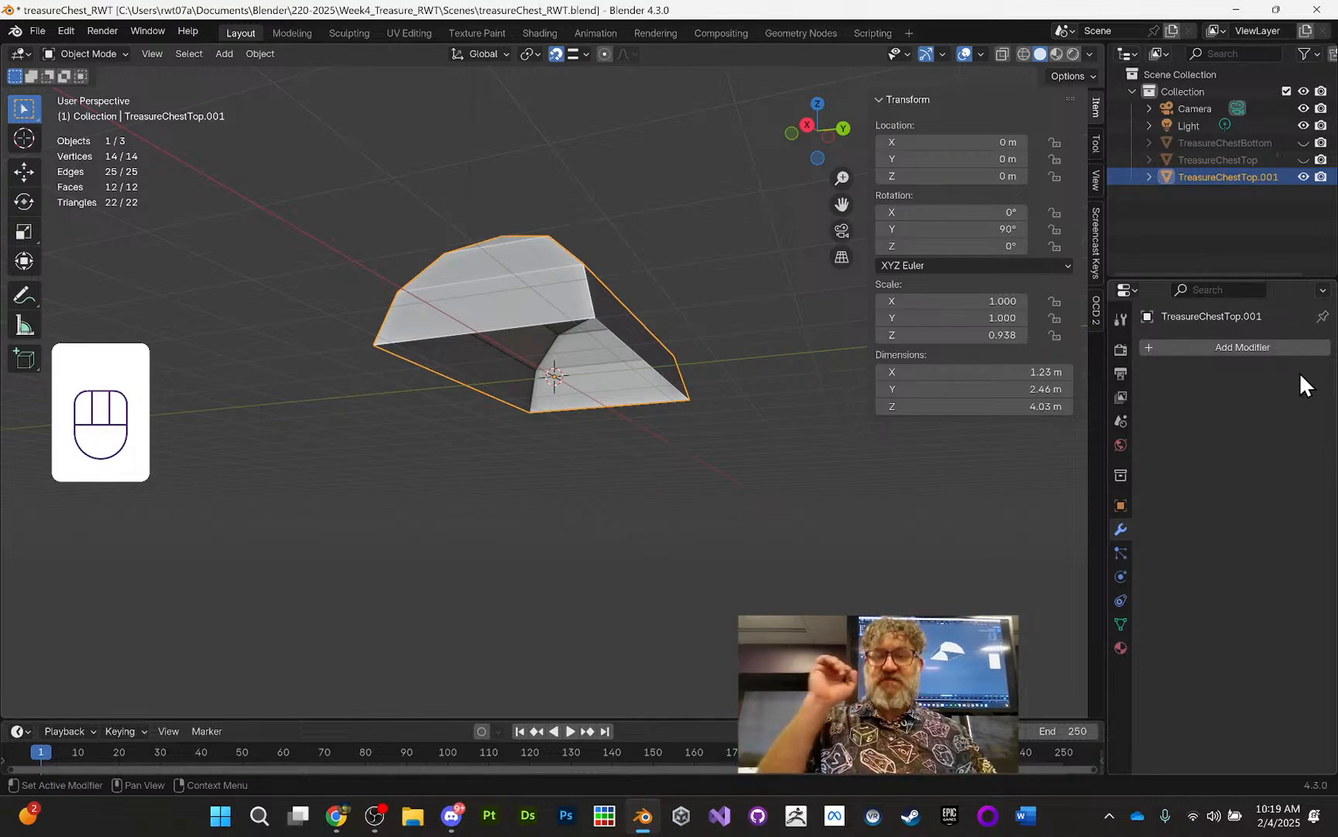
{"action": "left_click", "coordinate": [1150, 349]}
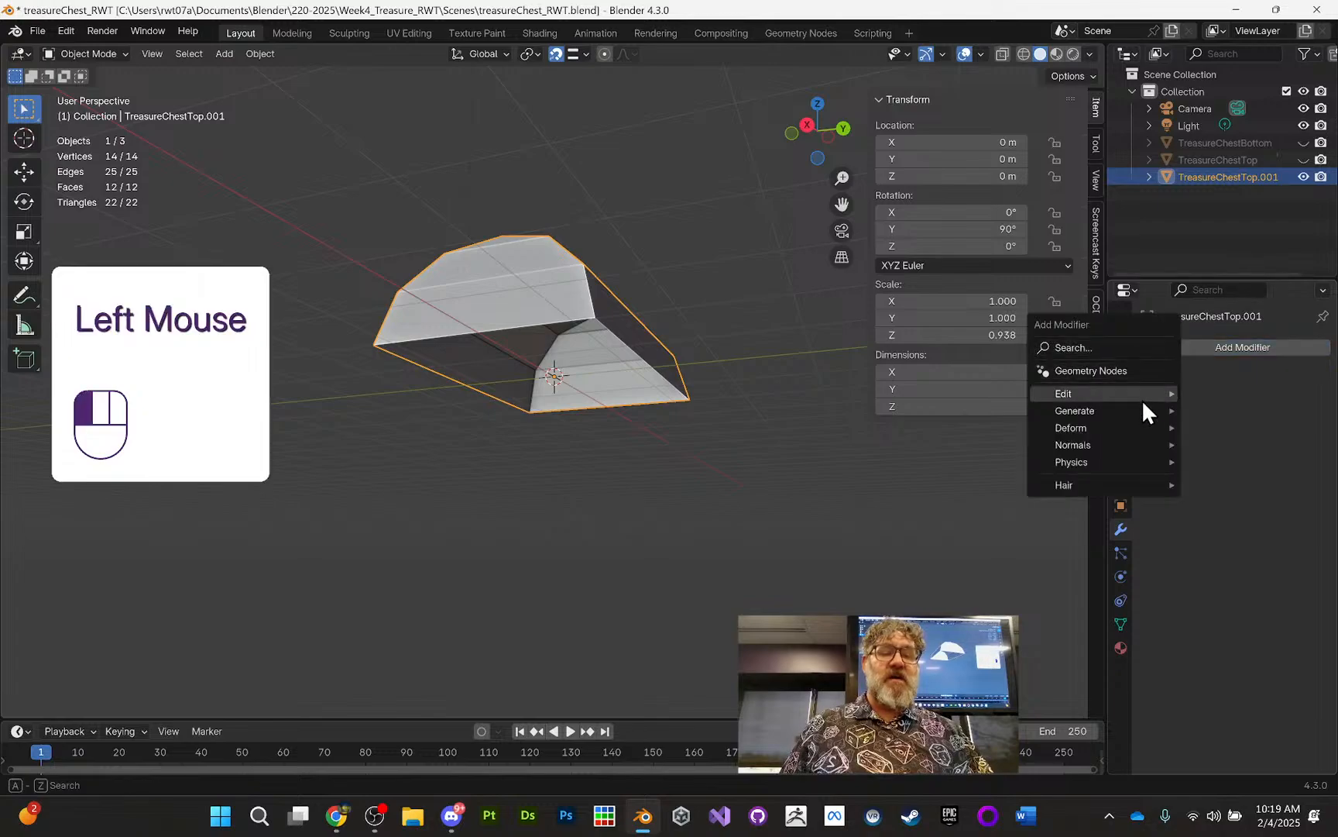
{"action": "mouse_move", "coordinate": [1140, 411]}
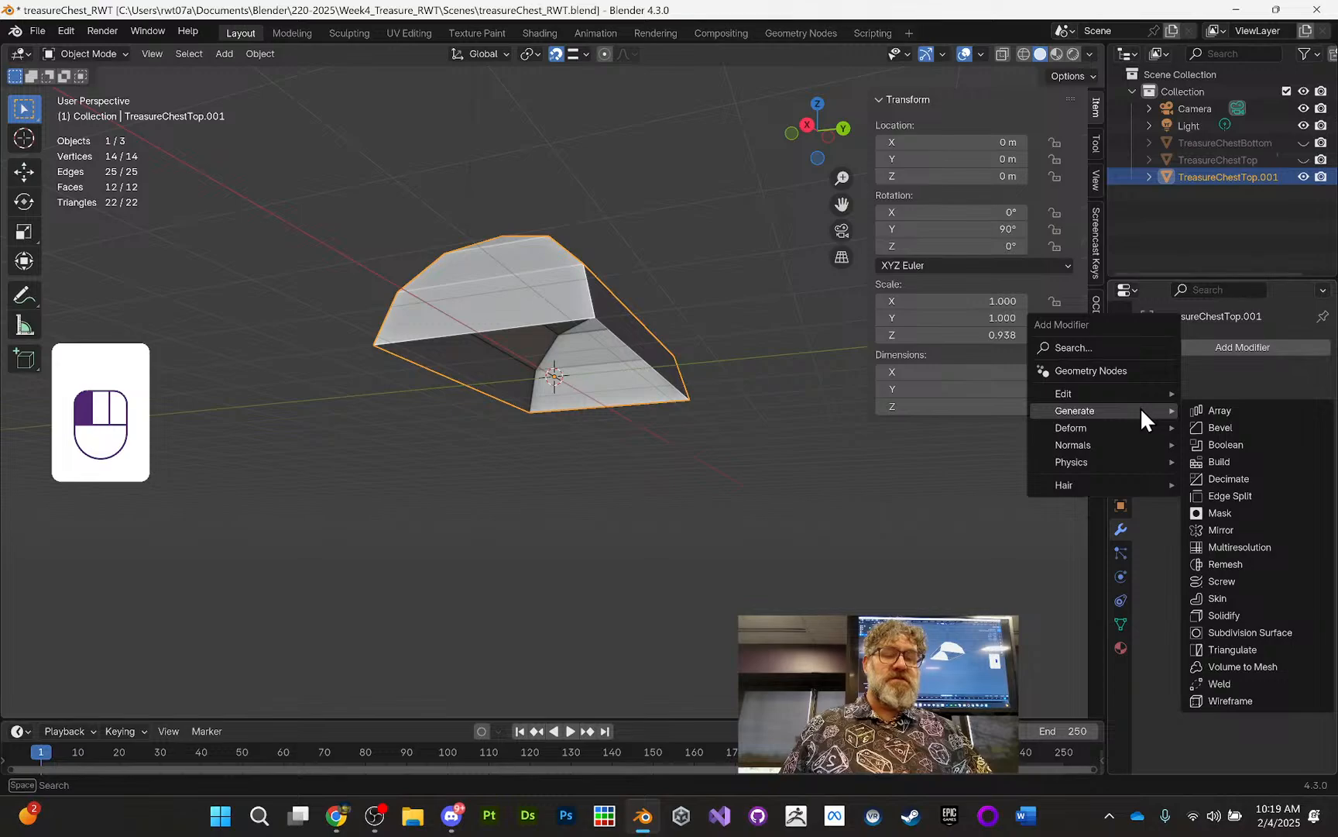
{"action": "left_click", "coordinate": [1246, 613]}
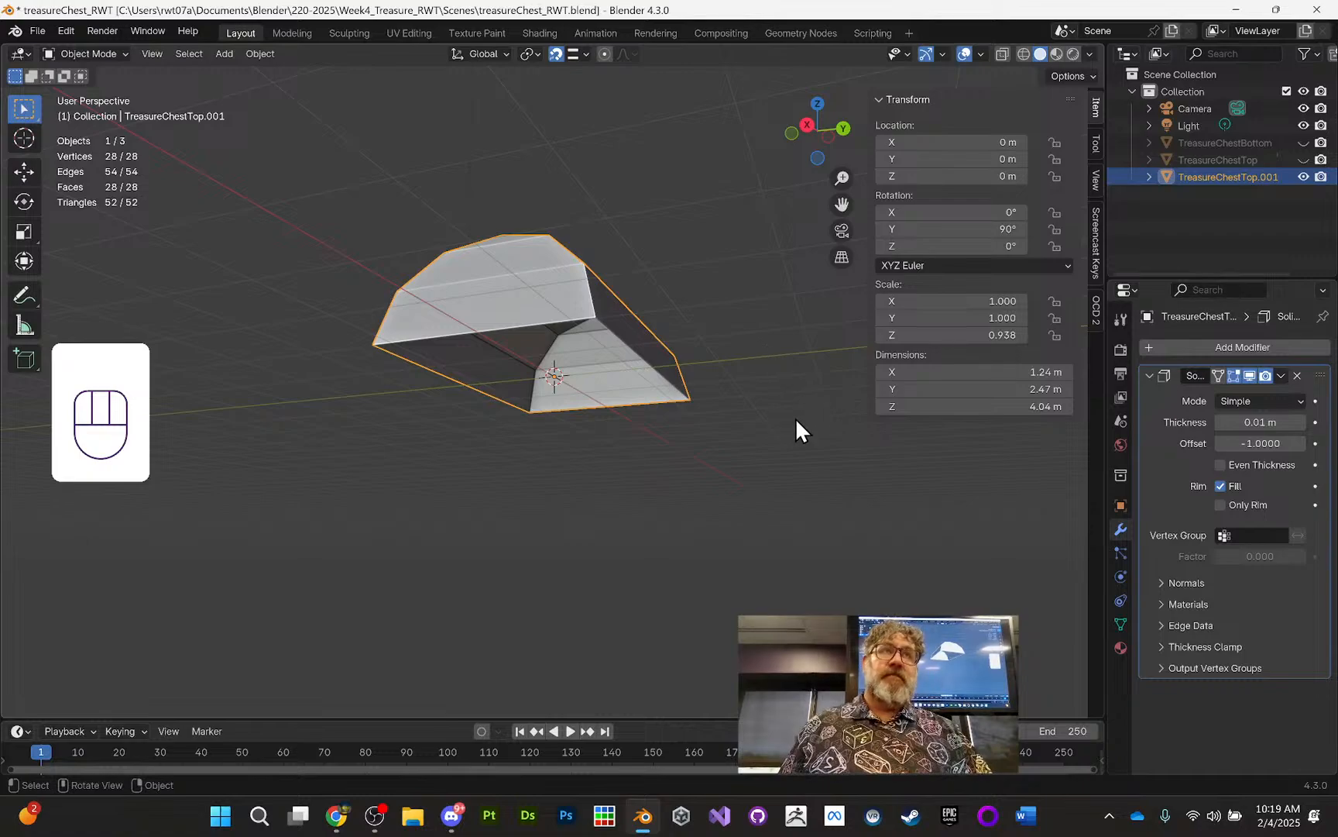
Step: Set the Solidify thickness to 0.33 m with Even Thickness enabled, and check the thickened walls from below and above
{"action": "mouse_move", "coordinate": [1297, 425]}
{"action": "left_mouse_down"}
{"action": "mouse_move", "coordinate": [1337, 424]}
{"action": "mouse_move", "coordinate": [1217, 443]}
{"action": "mouse_move", "coordinate": [1308, 443]}
{"action": "mouse_move", "coordinate": [1217, 443]}
{"action": "mouse_move", "coordinate": [1307, 443]}
{"action": "mouse_move", "coordinate": [1217, 443]}
{"action": "mouse_move", "coordinate": [1286, 451]}
{"action": "left_mouse_up"}
{"action": "left_click", "coordinate": [1219, 462]}
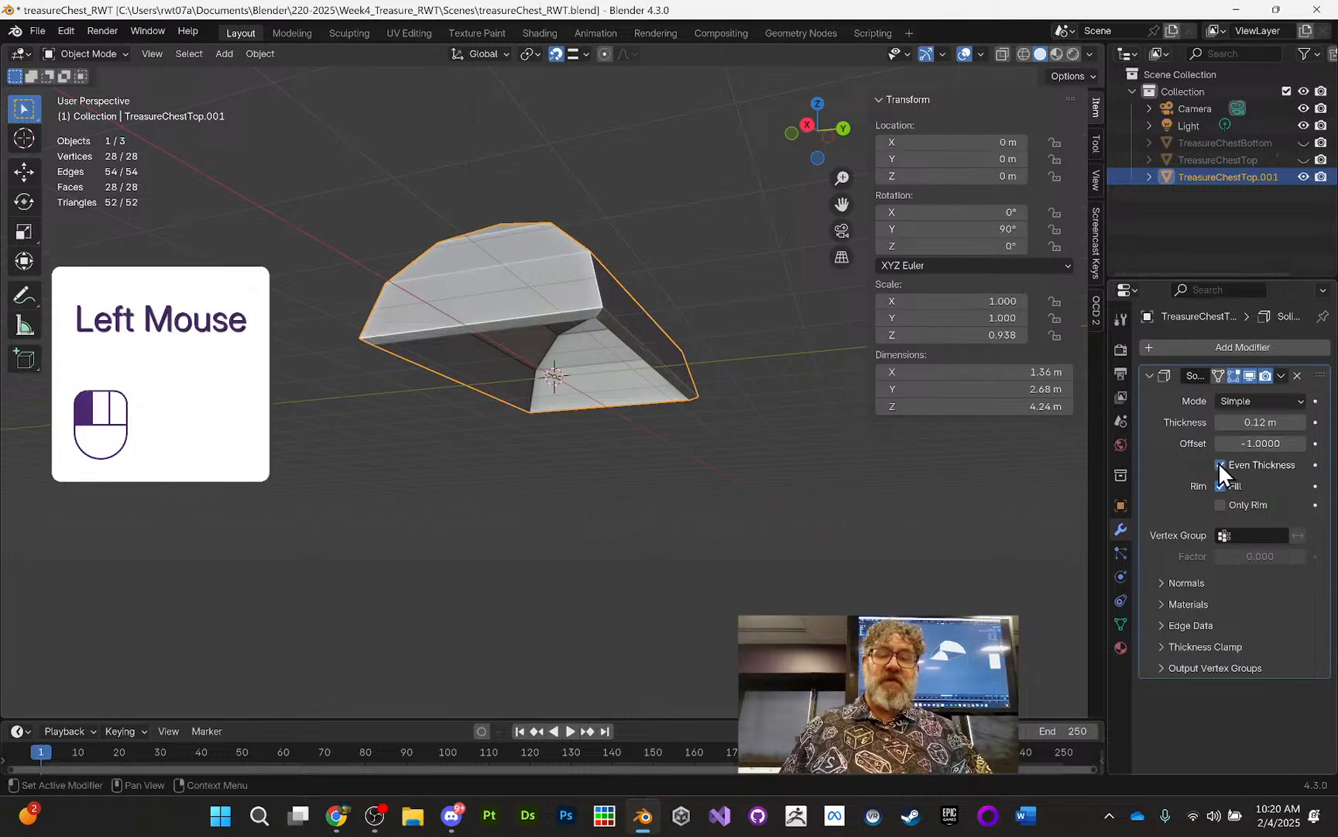
{"action": "left_click_drag", "start_coordinate": [1216, 422], "coordinate": [1261, 422]}
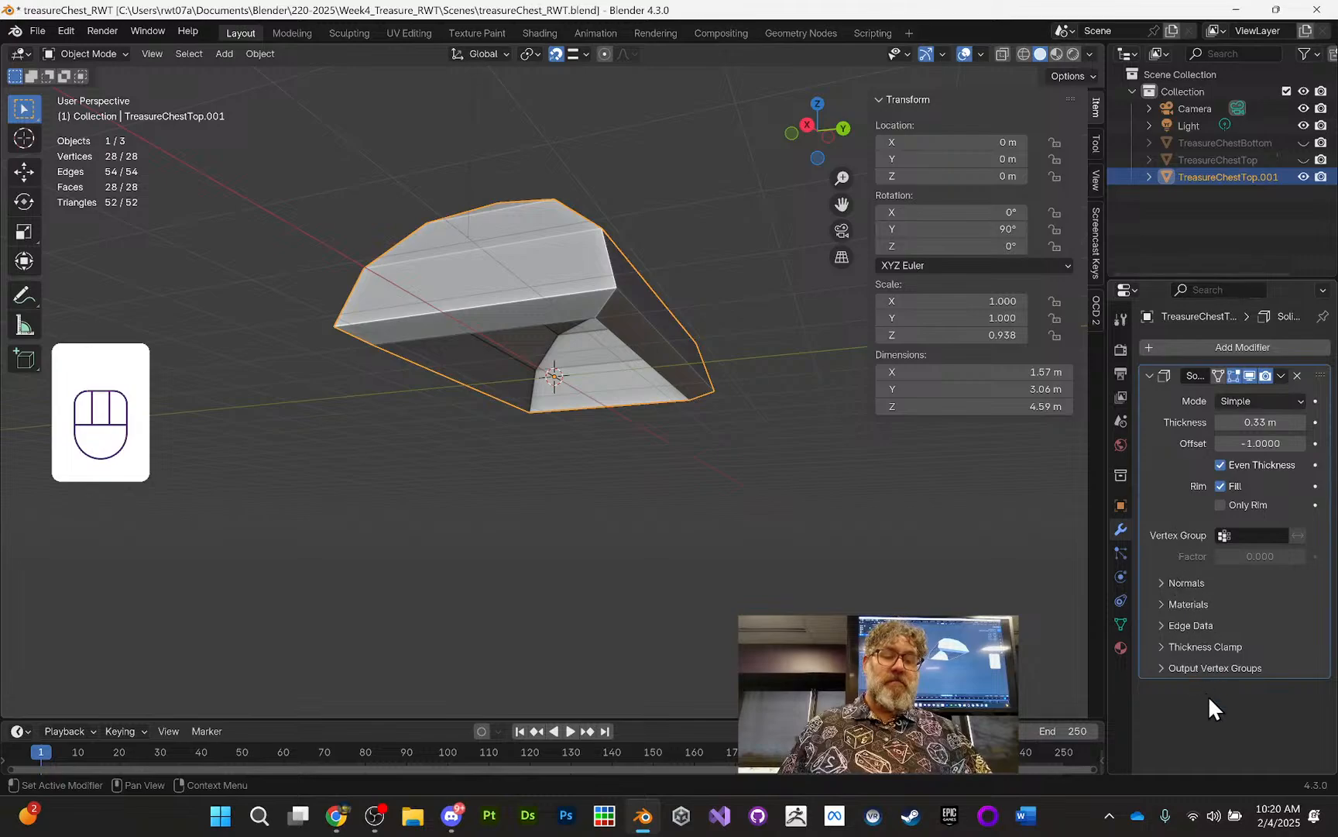
{"action": "middle_click_drag", "start_coordinate": [691, 416], "coordinate": [633, 470]}
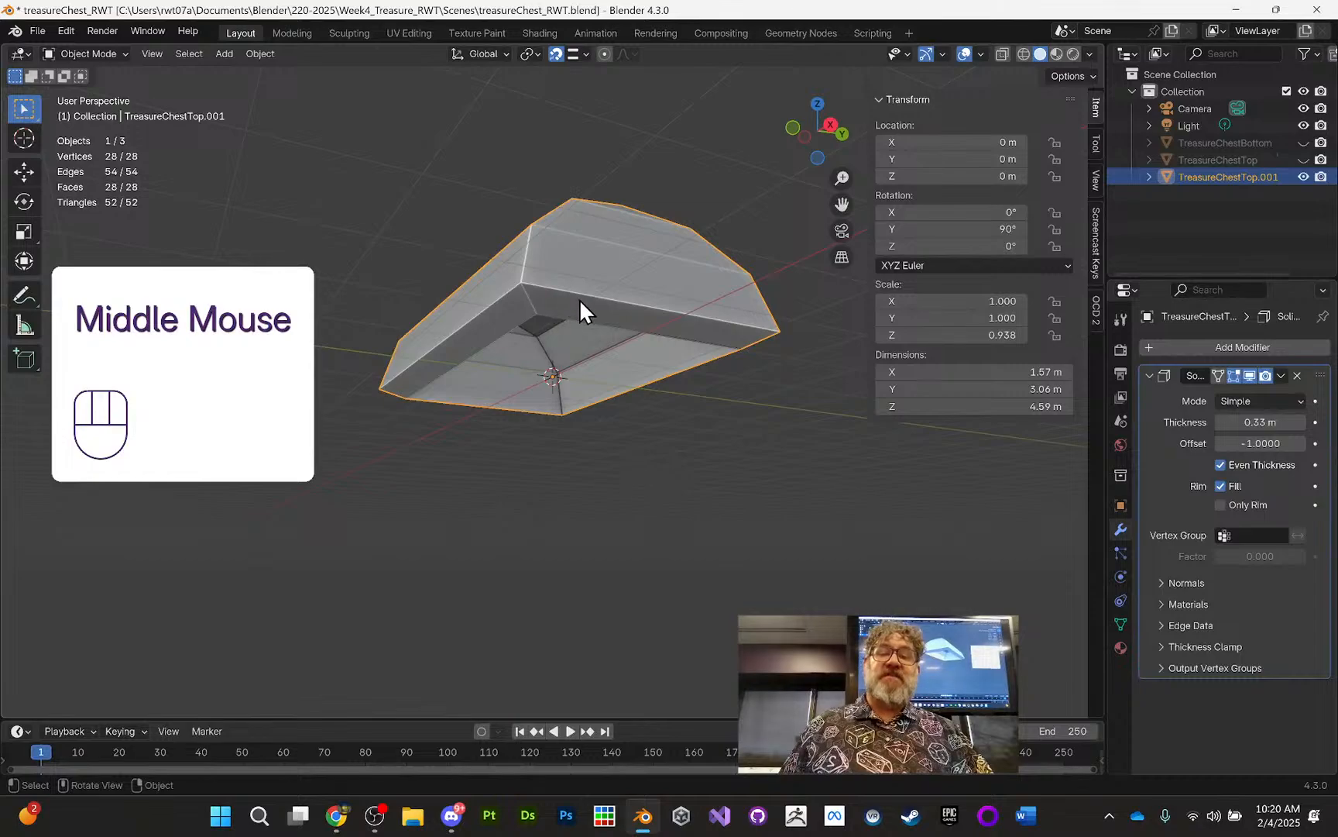
{"action": "middle_click_drag", "start_coordinate": [580, 301], "coordinate": [434, 400]}
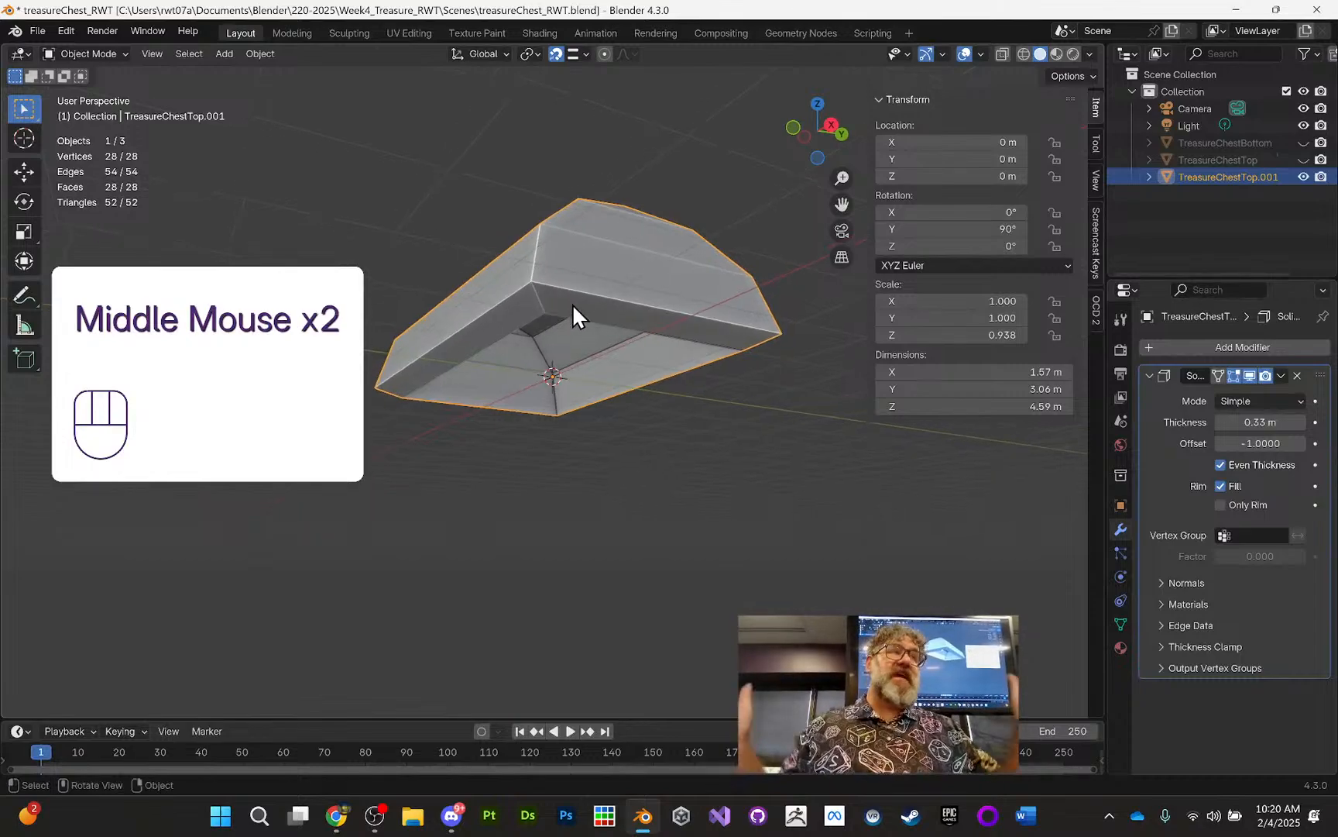
{"action": "middle_click_drag", "start_coordinate": [573, 304], "coordinate": [692, 435]}
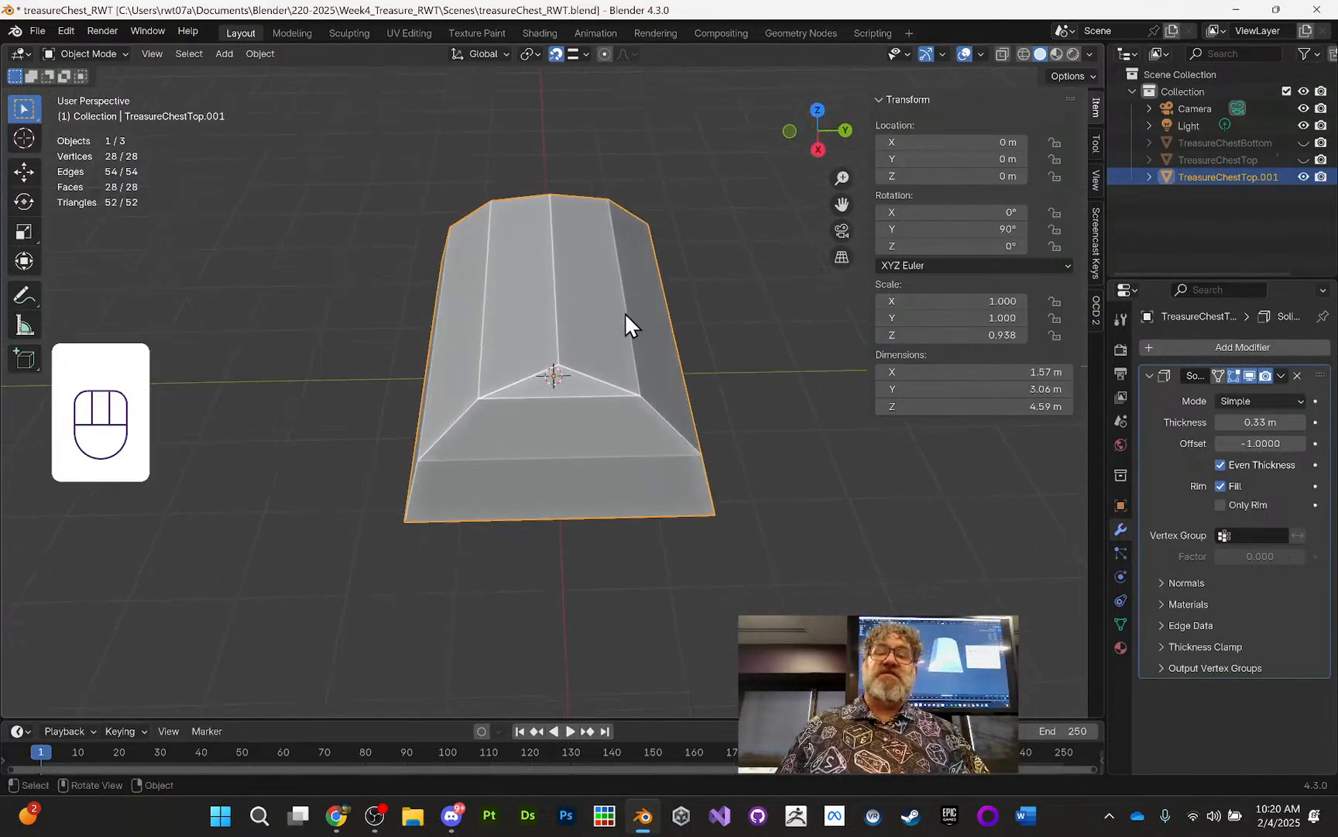
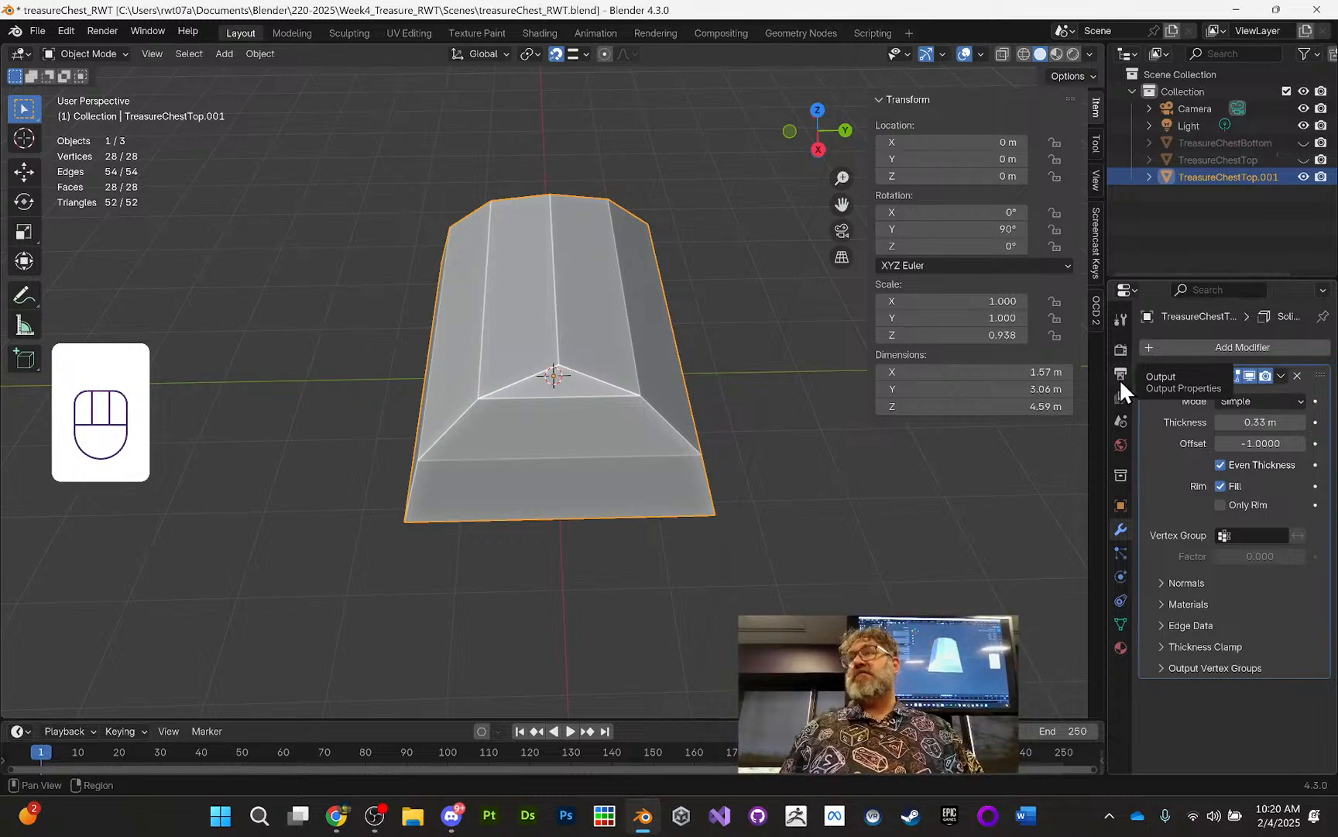
{"action": "middle_click_drag", "start_coordinate": [761, 493], "coordinate": [636, 260]}
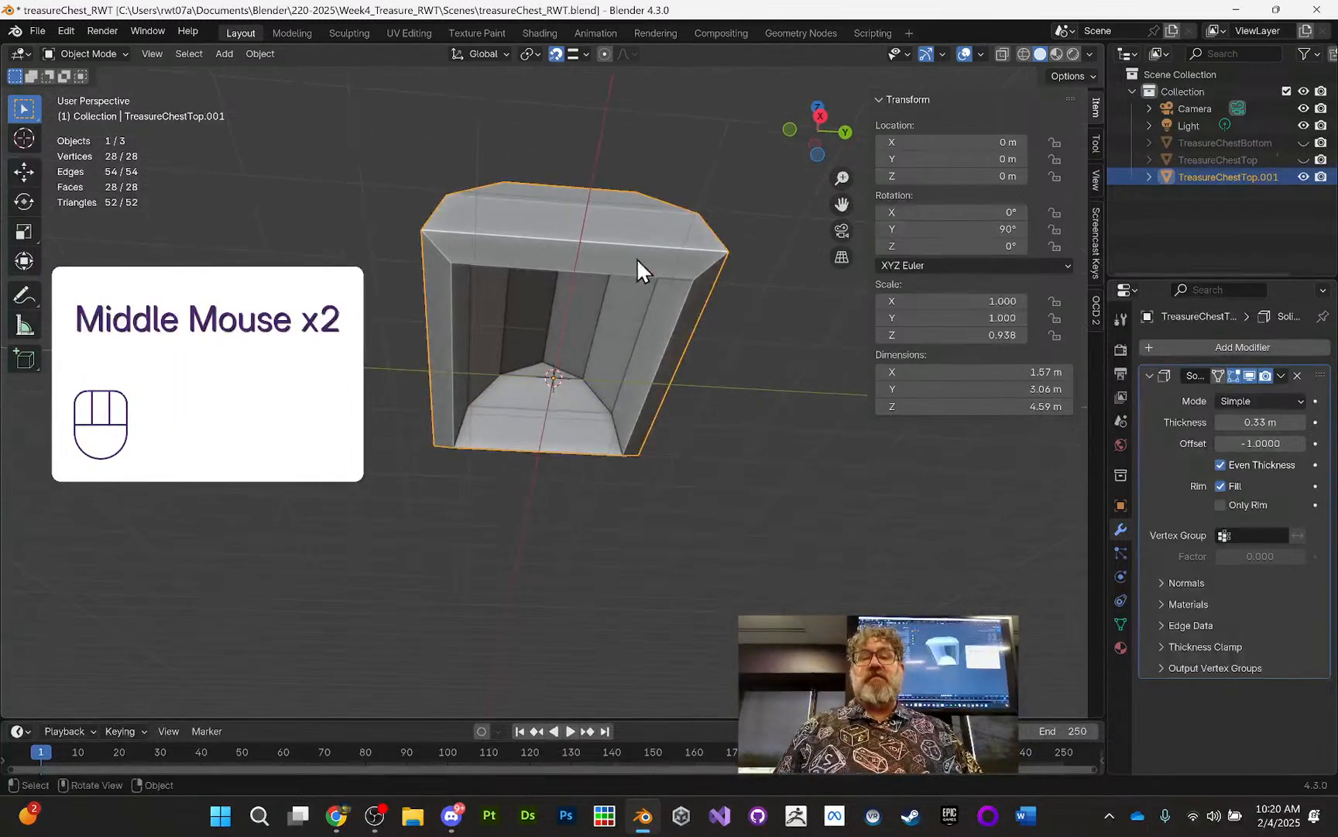
{"action": "middle_click_drag", "start_coordinate": [730, 221], "coordinate": [714, 258]}
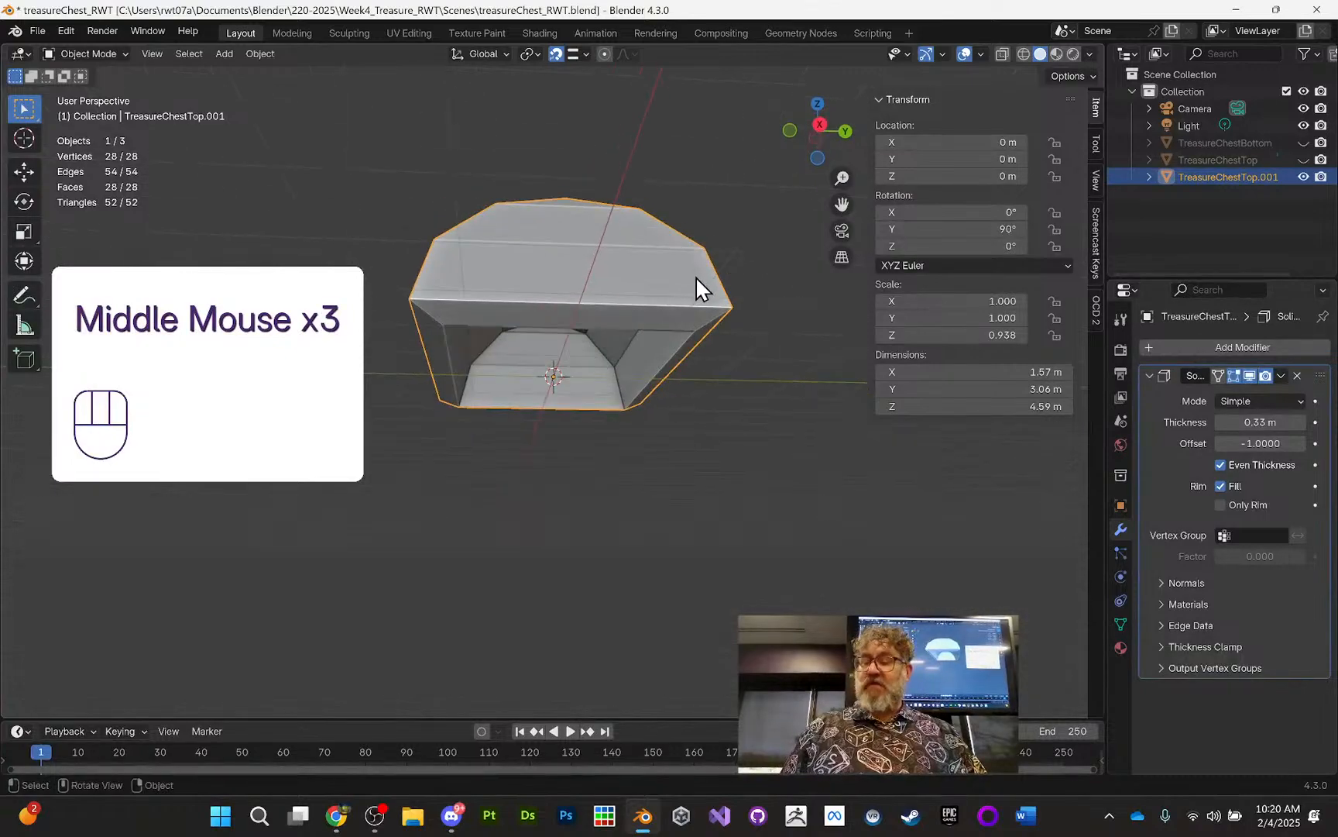
Step: Remove the Solidify modifier from the duplicate lid and delete the duplicate
{"action": "left_click", "coordinate": [1298, 374]}
{"action": "middle_click_drag", "start_coordinate": [816, 411], "coordinate": [701, 414]}
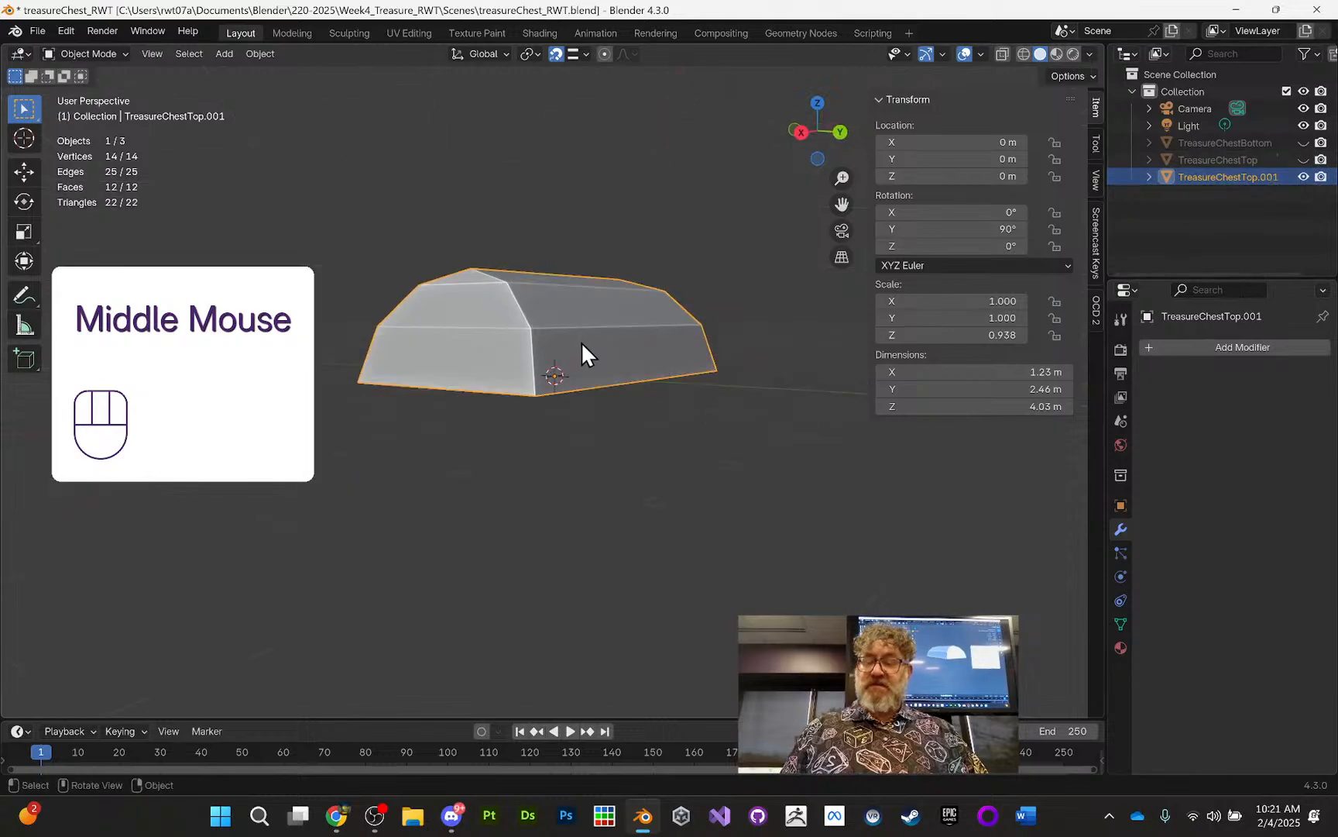
{"action": "key", "text": "x"}
{"action": "left_click", "coordinate": [610, 338]}
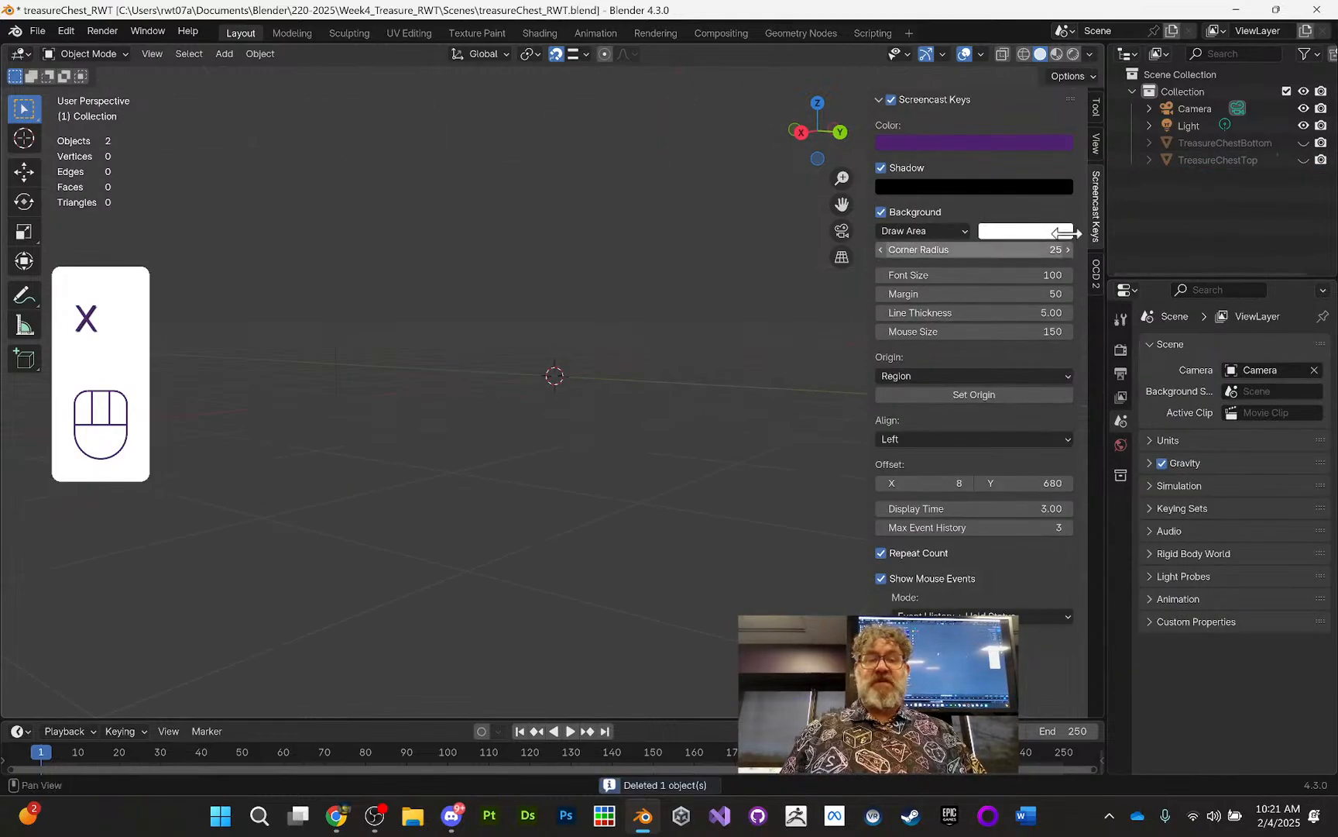
Step: Unhide TreasureChestTop and TreasureChestBottom, and select the lid
{"action": "left_click", "coordinate": [1304, 160]}
{"action": "left_click", "coordinate": [1304, 143]}
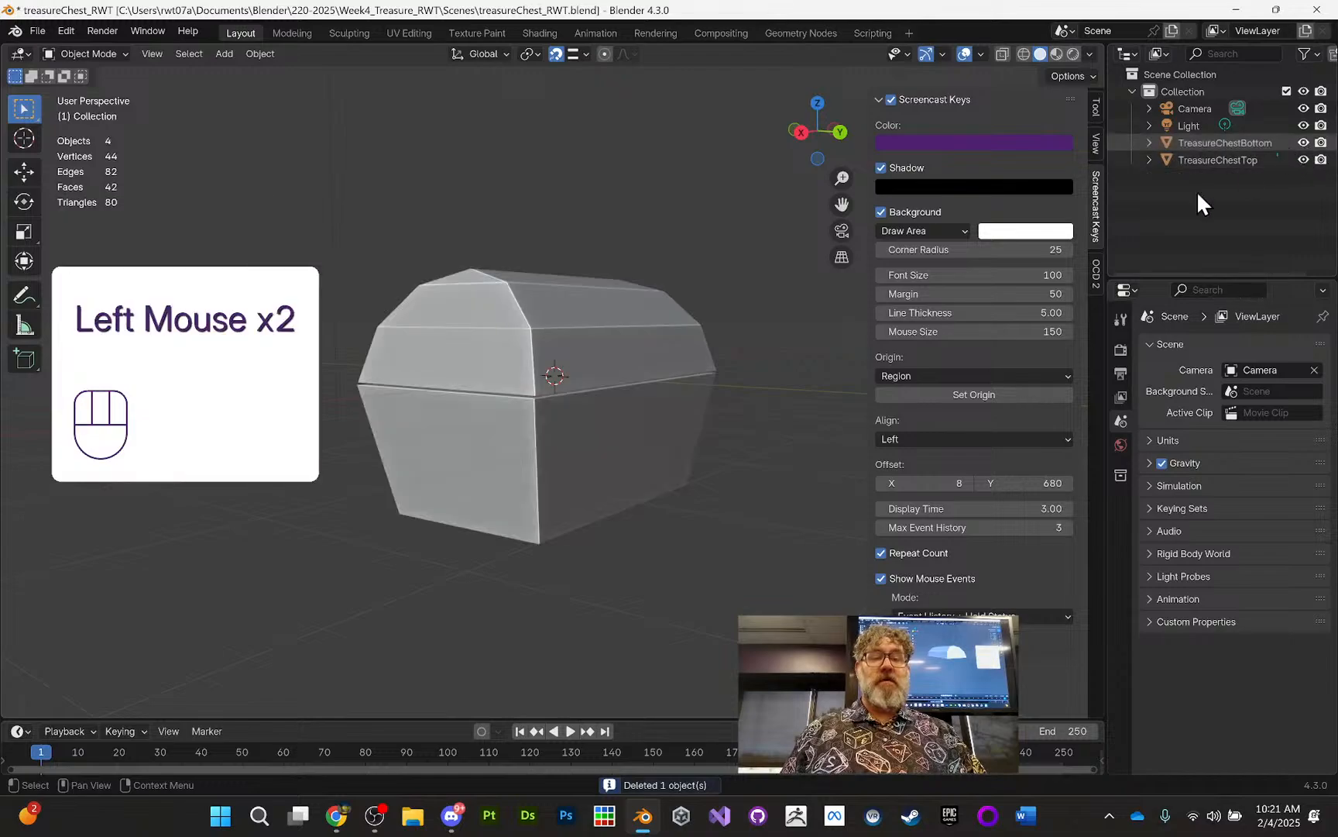
{"action": "middle_click_drag", "start_coordinate": [736, 283], "coordinate": [583, 330]}
{"action": "left_click", "coordinate": [619, 325]}
{"action": "middle_click_drag", "start_coordinate": [672, 314], "coordinate": [669, 361]}
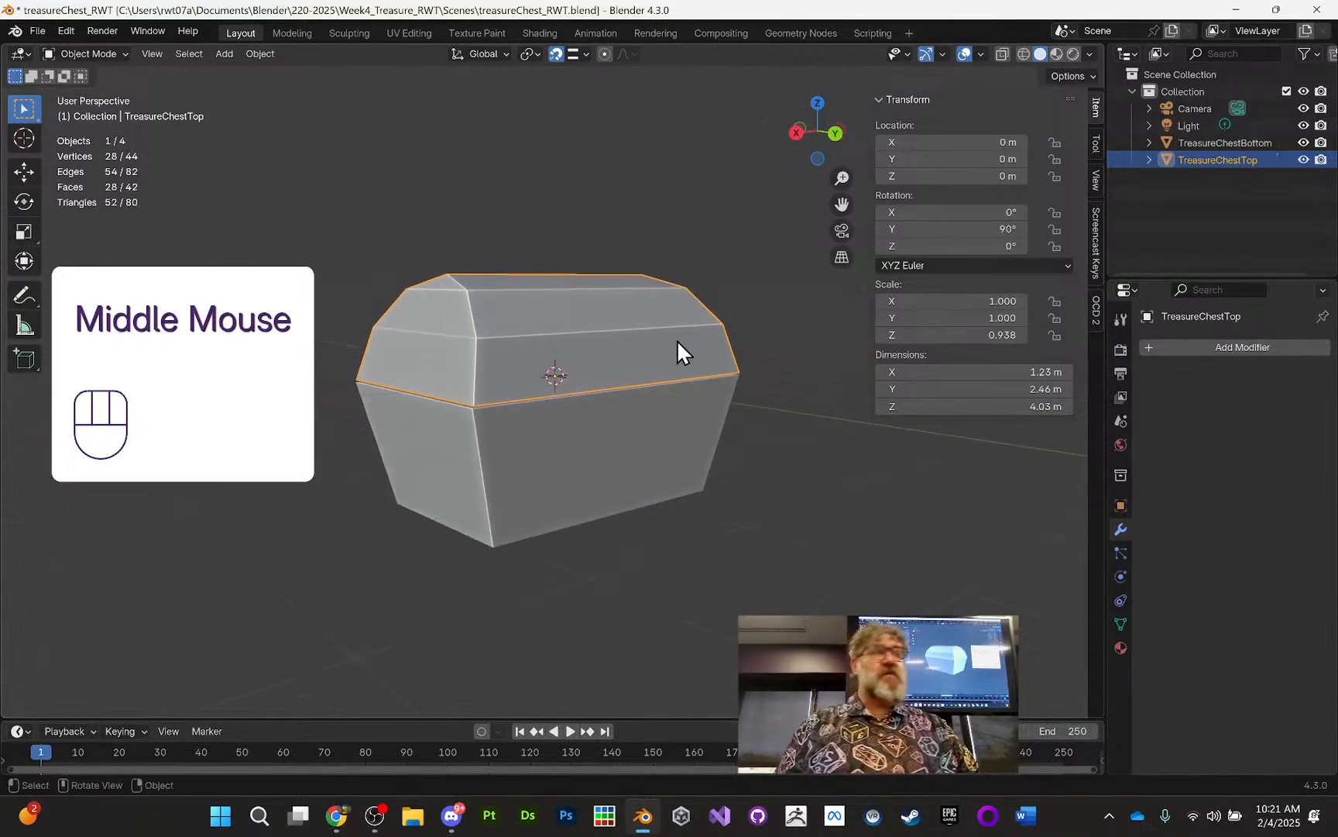
{"action": "middle_click_drag", "start_coordinate": [594, 317], "coordinate": [342, 270]}
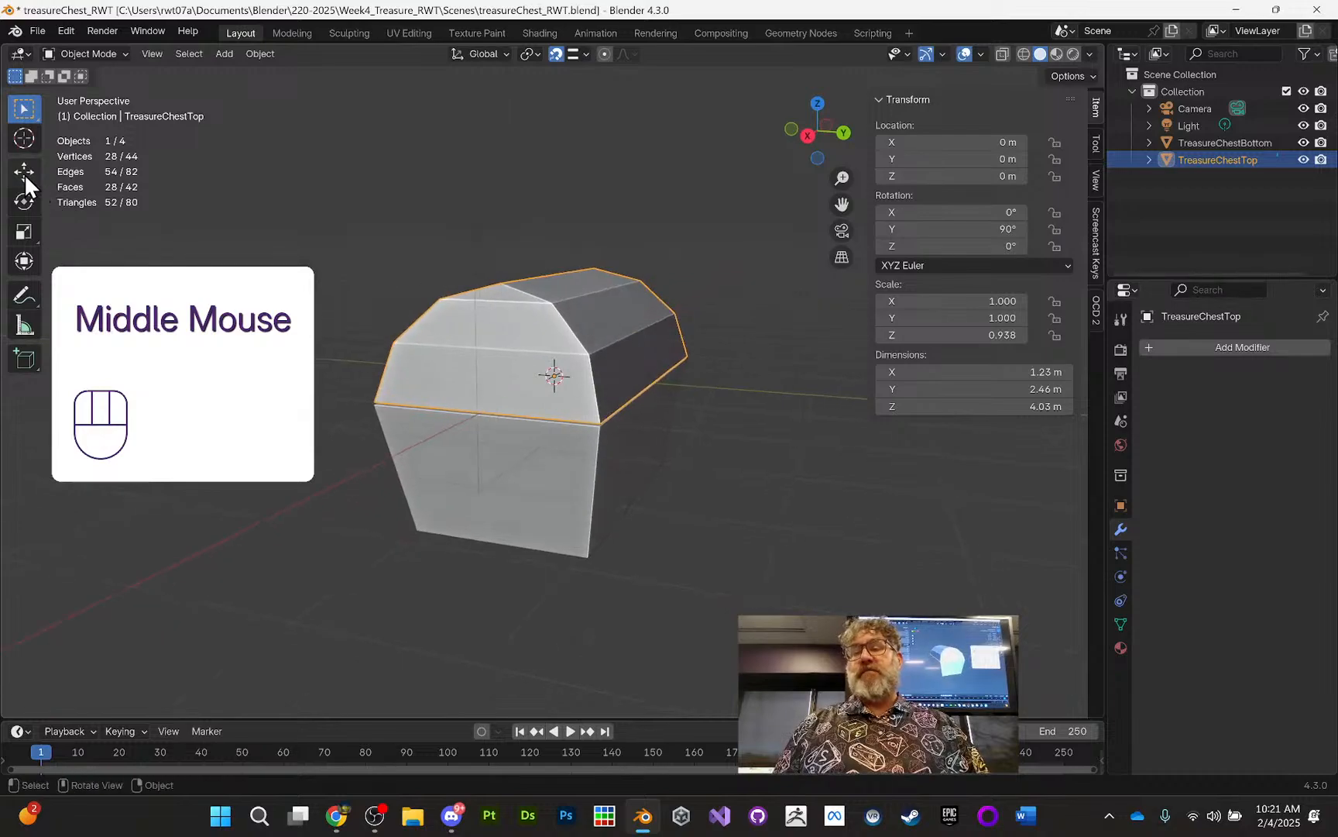
Step: Try rotating the lid open about 27.1° around the global X axis from its current origin, and undo the rotation
{"action": "left_click", "coordinate": [24, 199]}
{"action": "middle_click_drag", "start_coordinate": [542, 345], "coordinate": [585, 364]}
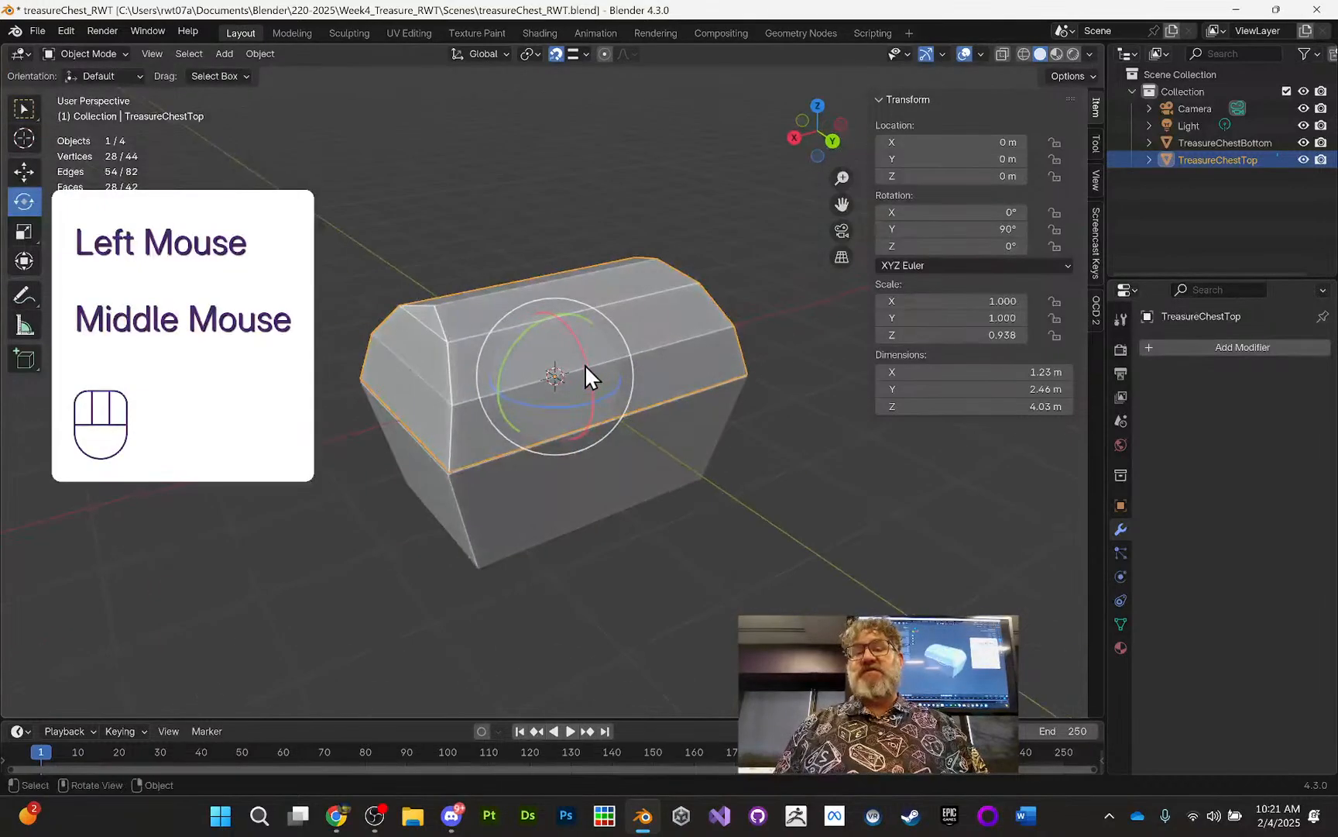
{"action": "left_click_drag", "start_coordinate": [586, 360], "coordinate": [613, 284]}
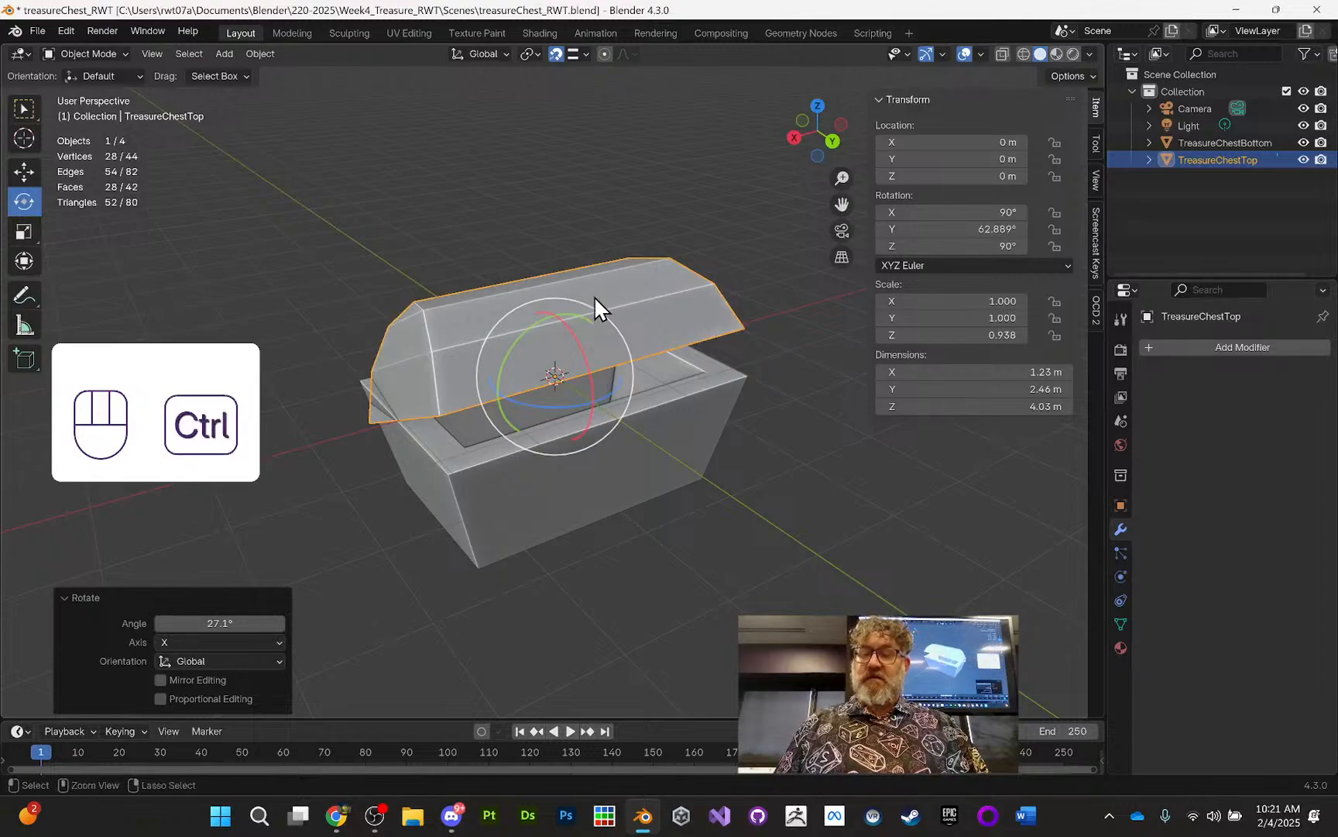
{"action": "key", "text": "ctrl+z"}
Step: Display the chest in wireframe shading and align the viewport to the right orthographic view
{"action": "middle_click_drag", "start_coordinate": [633, 185], "coordinate": [723, 195]}
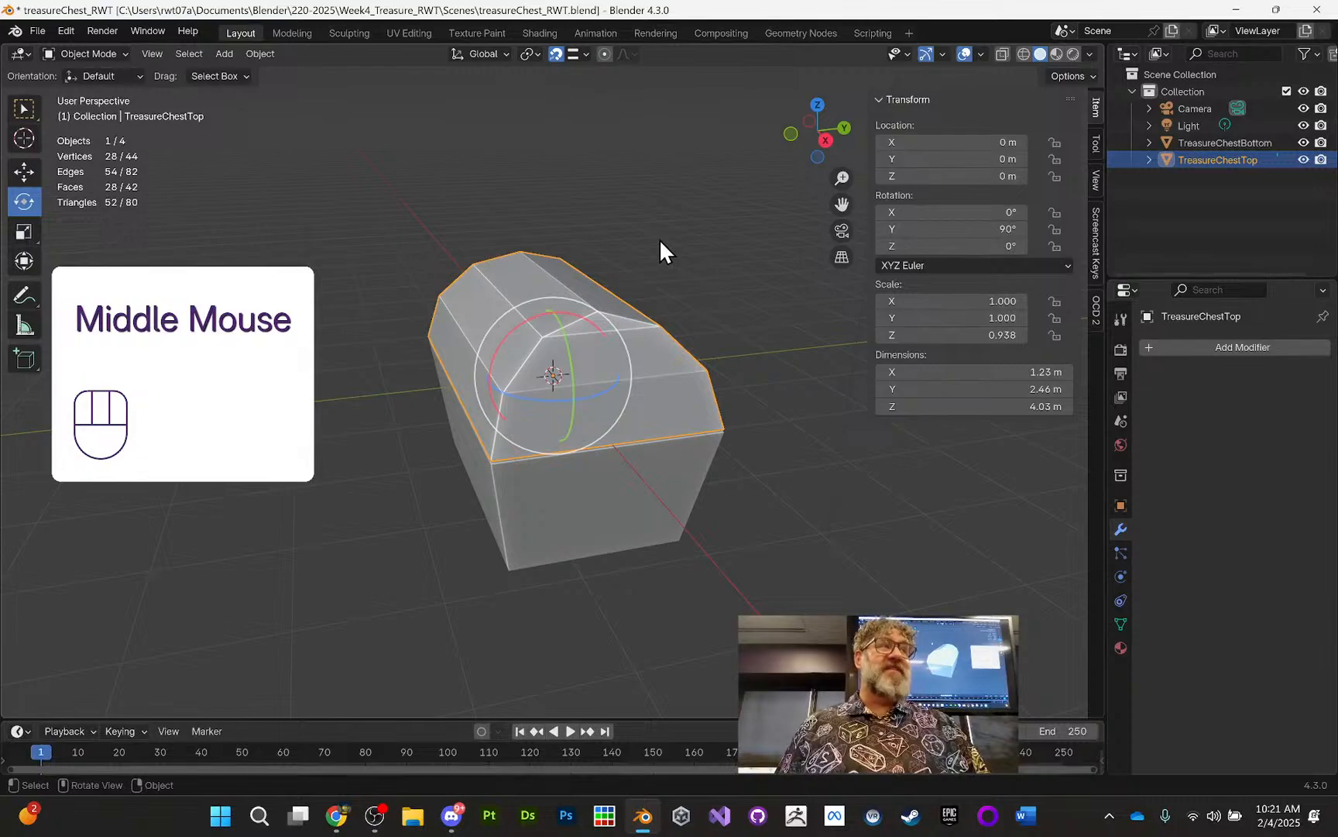
{"action": "middle_click_drag", "start_coordinate": [652, 237], "coordinate": [543, 268]}
{"action": "left_click", "coordinate": [841, 138]}
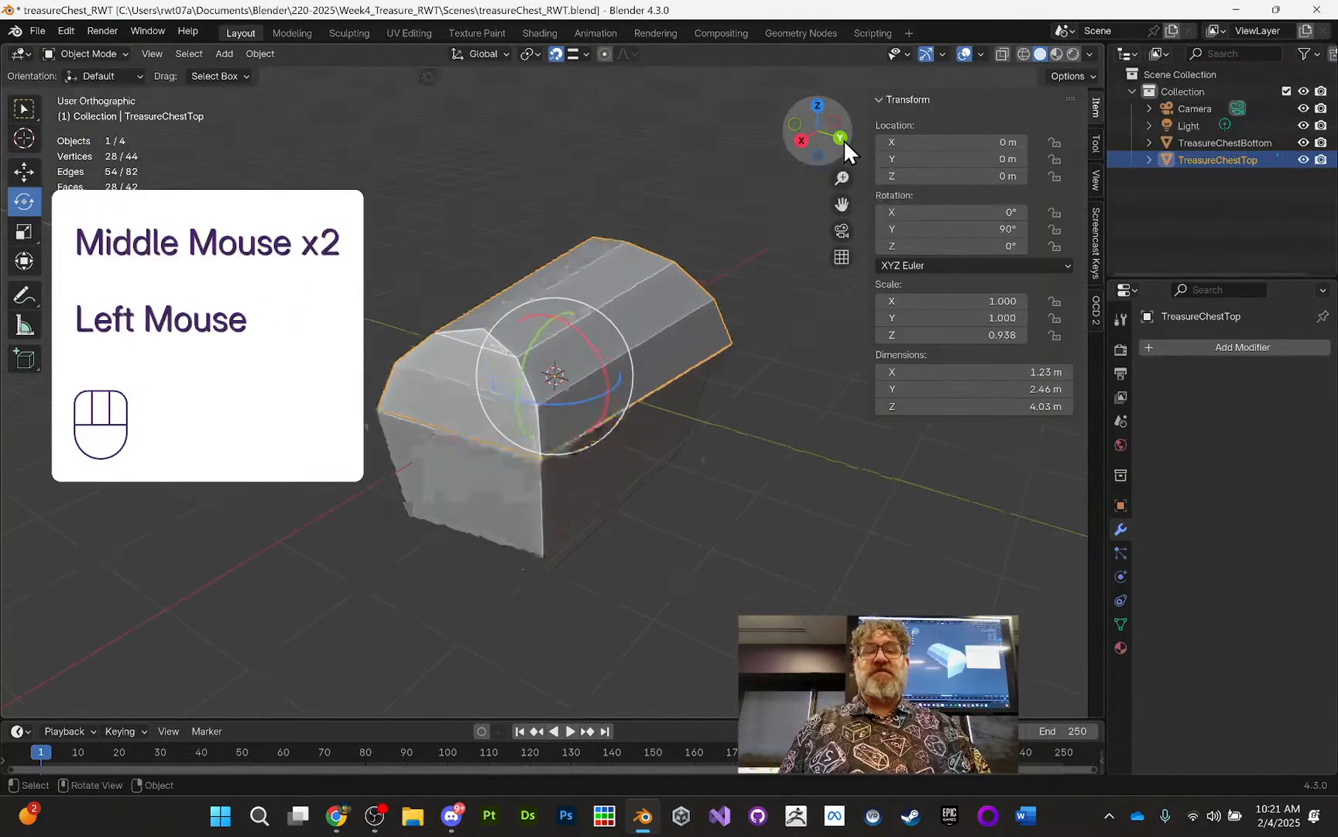
{"action": "left_click", "coordinate": [848, 130]}
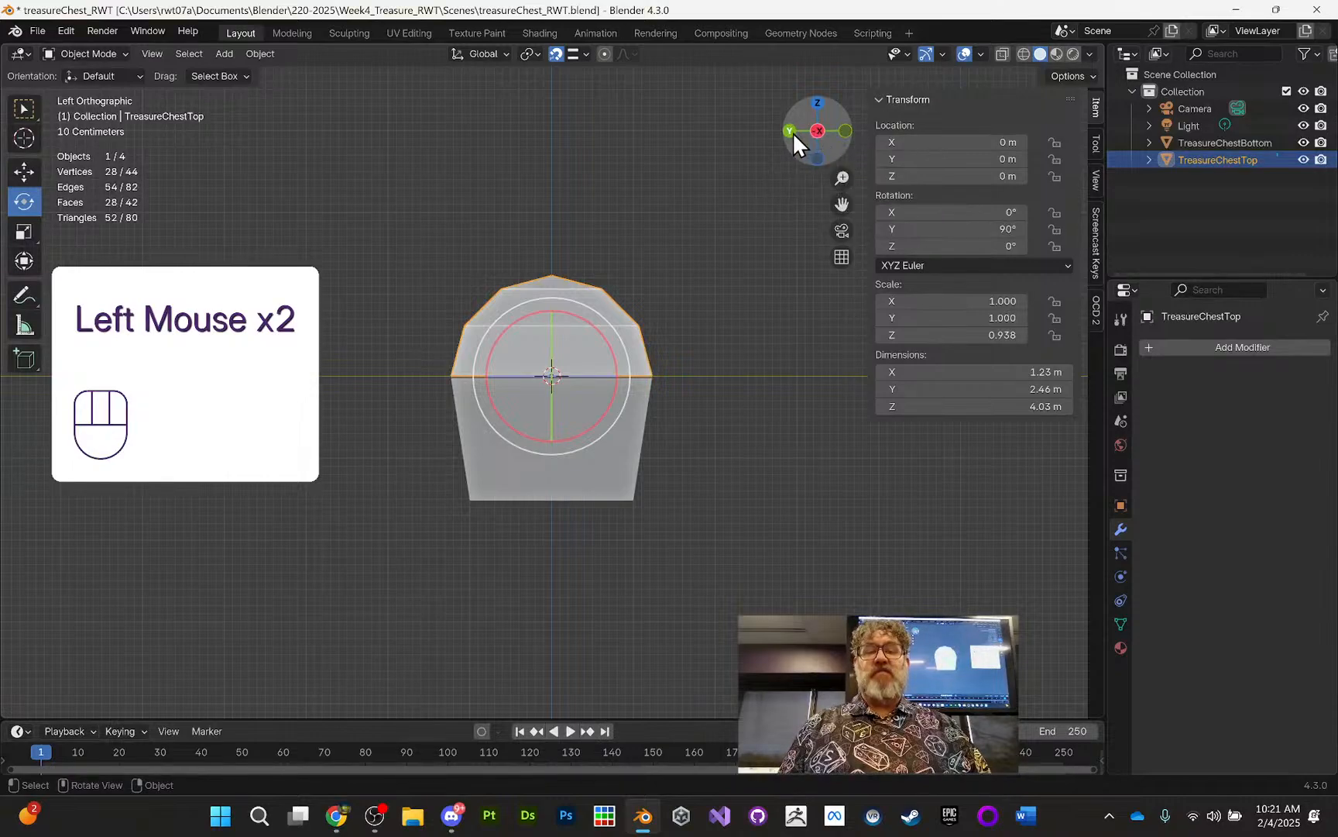
{"action": "middle_click_drag", "start_coordinate": [517, 288], "coordinate": [662, 302]}
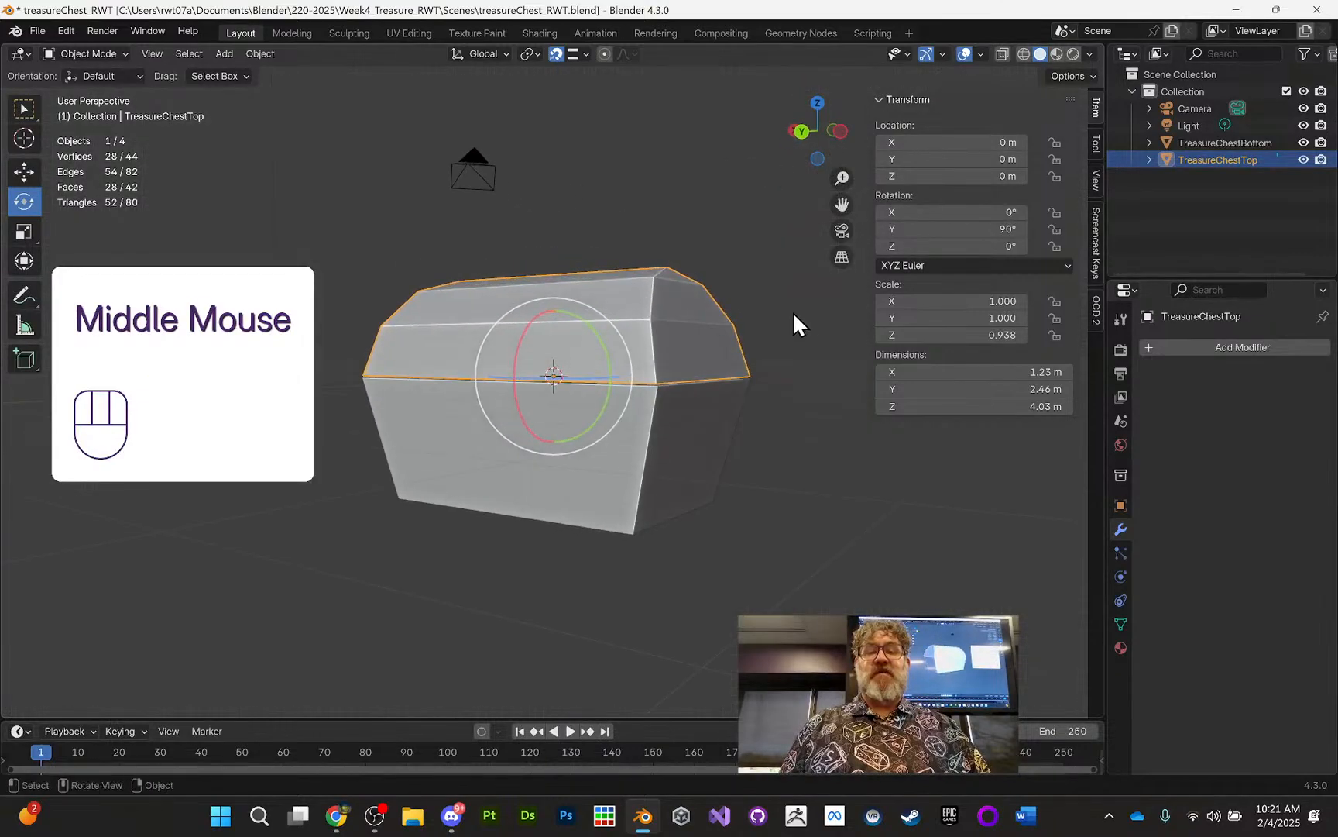
{"action": "middle_click_drag", "start_coordinate": [794, 314], "coordinate": [638, 334]}
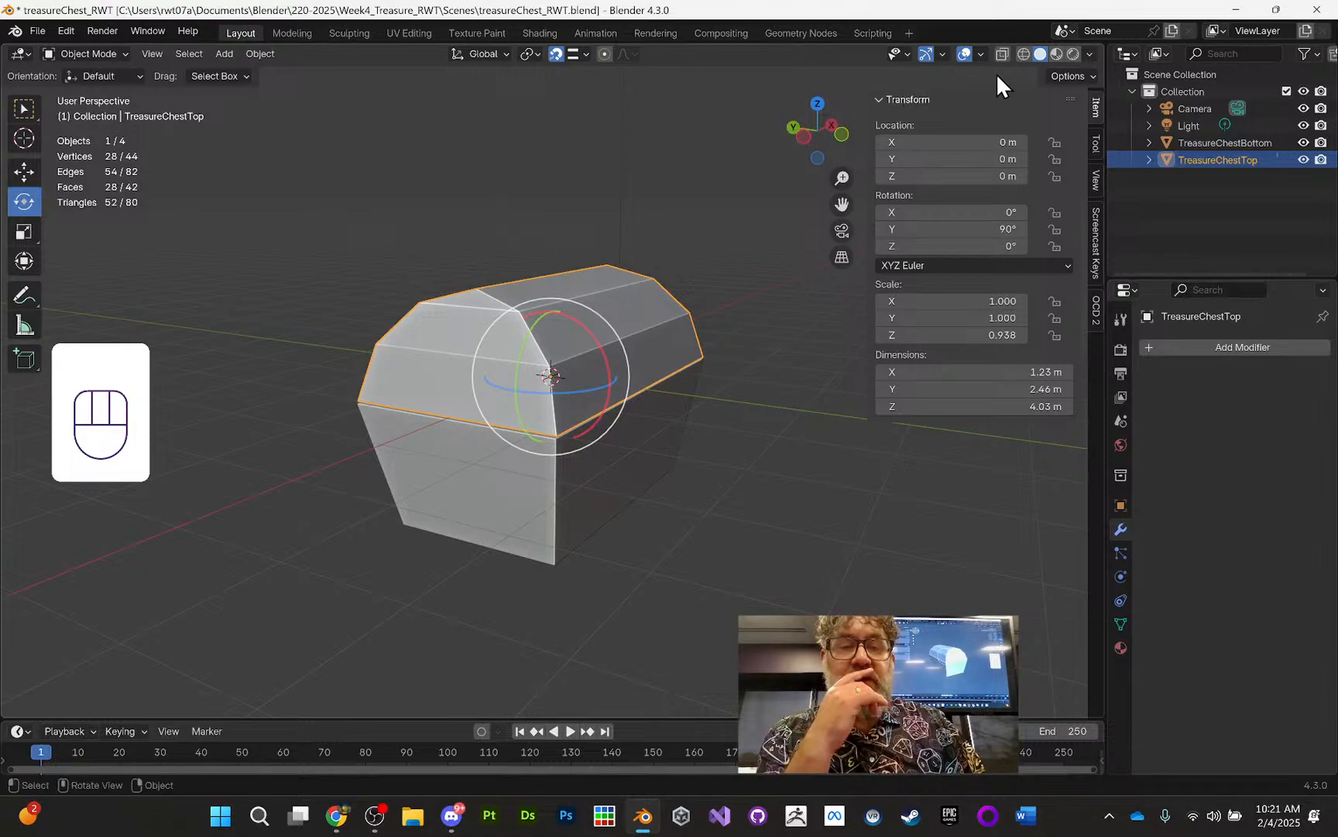
{"action": "left_click", "coordinate": [1024, 53]}
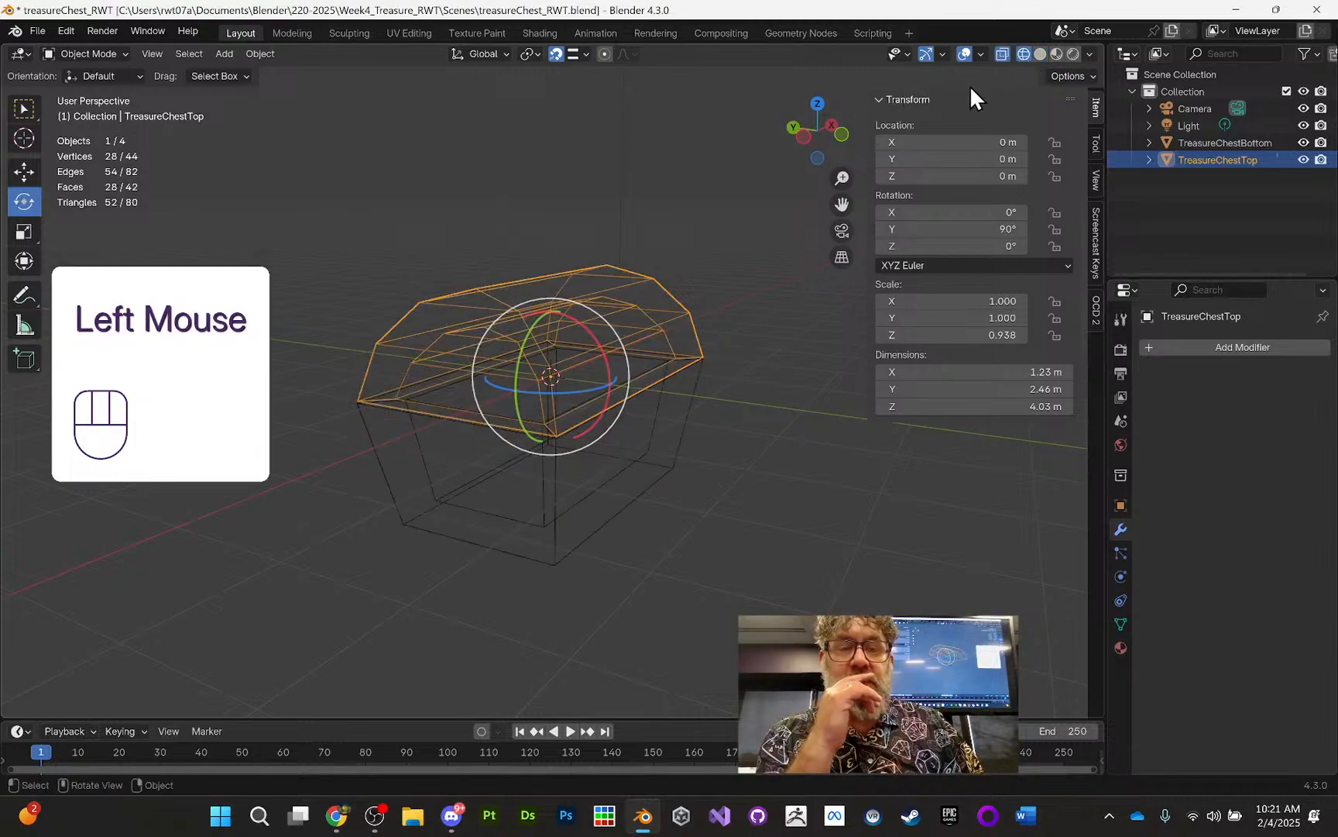
{"action": "left_click", "coordinate": [841, 133]}
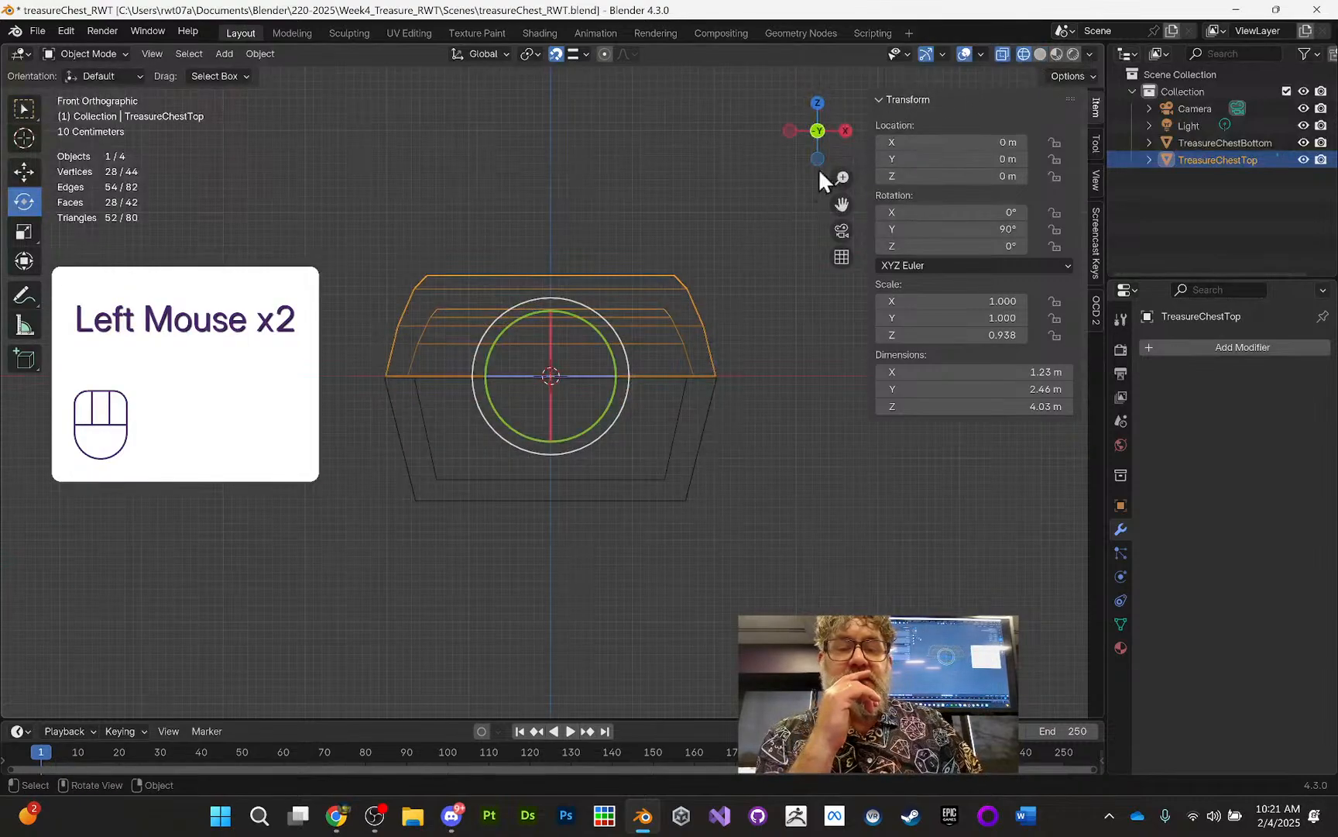
{"action": "left_click", "coordinate": [850, 130]}
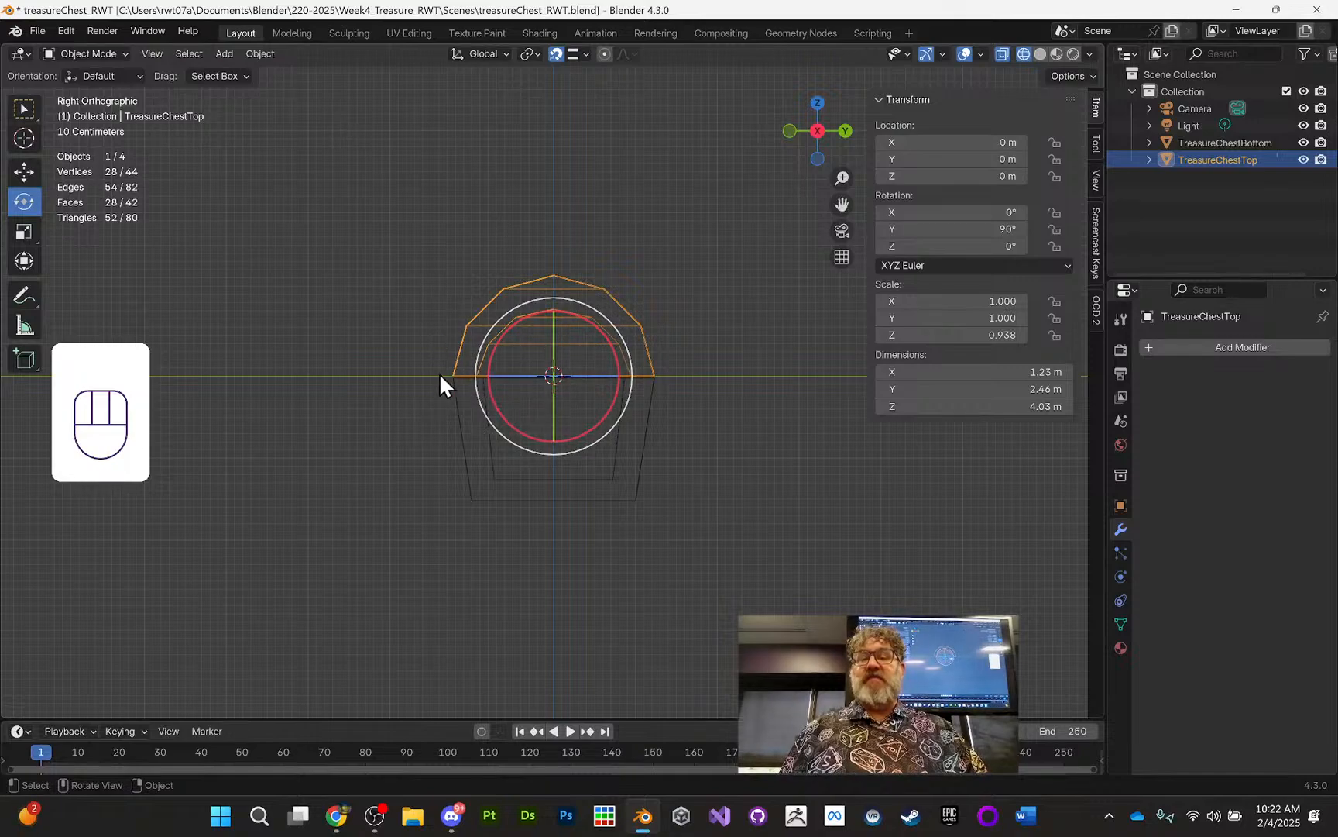
{"action": "scroll", "coordinate": [523, 348], "scroll_direction": "up", "scroll_amount": 4}
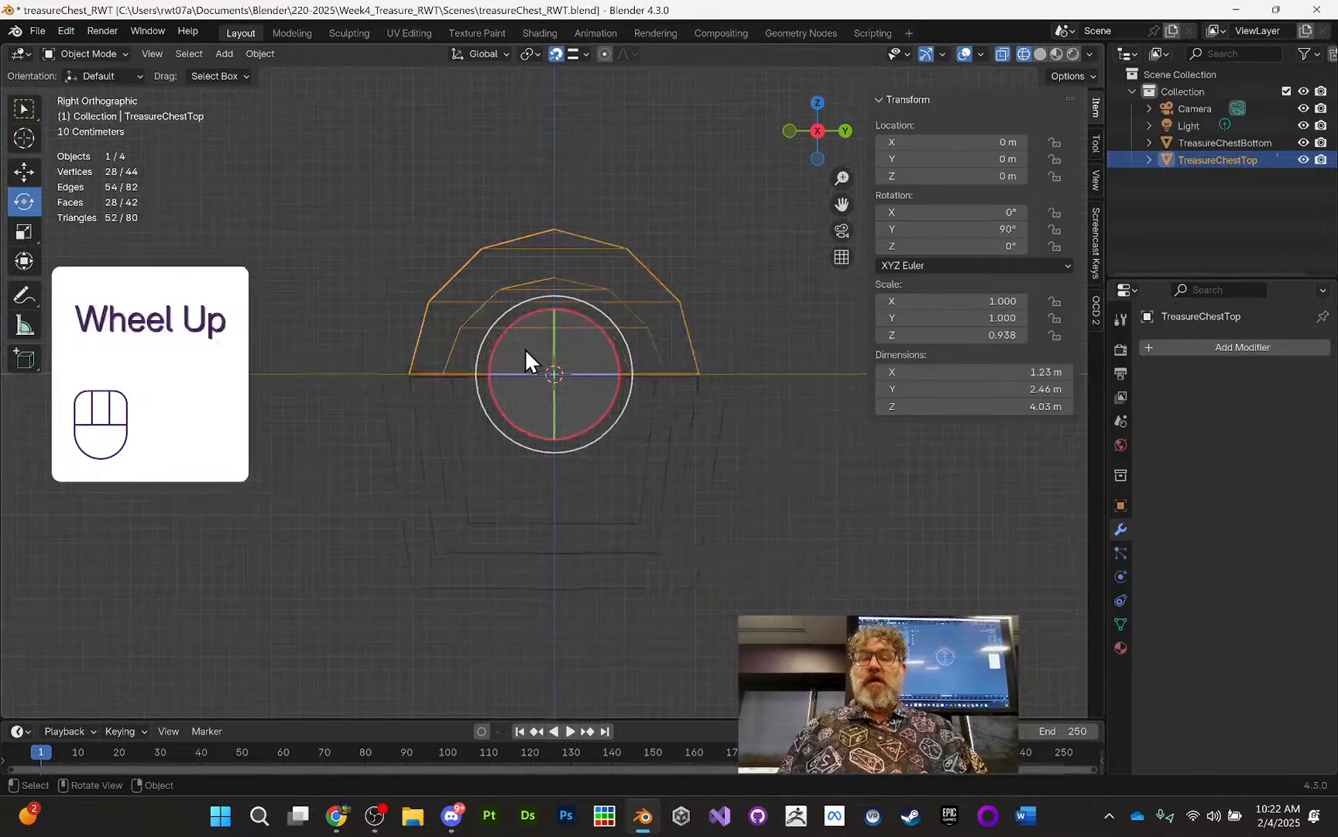
{"action": "scroll", "coordinate": [595, 353], "scroll_direction": "down", "scroll_amount": 1}
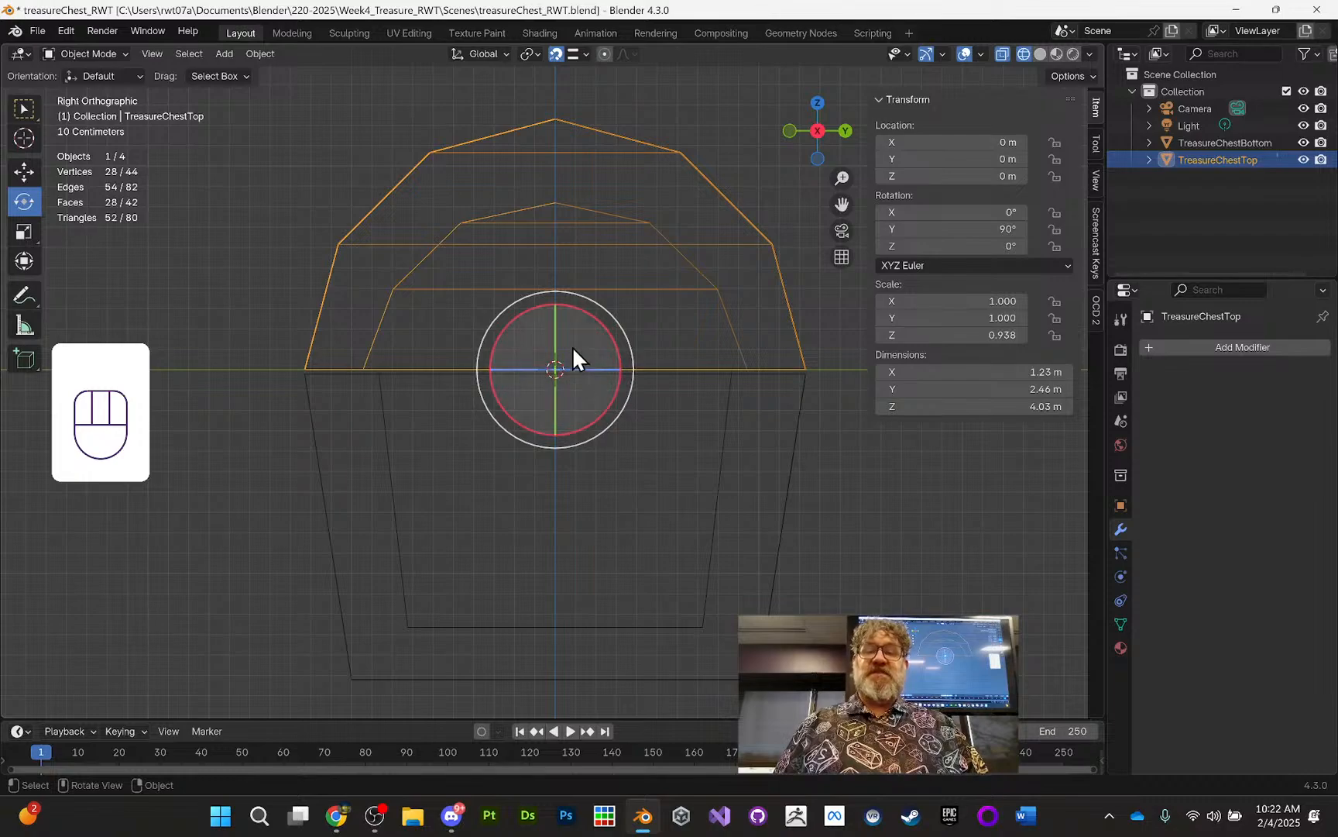
{"action": "scroll", "coordinate": [565, 383], "scroll_direction": "up", "scroll_amount": 9}
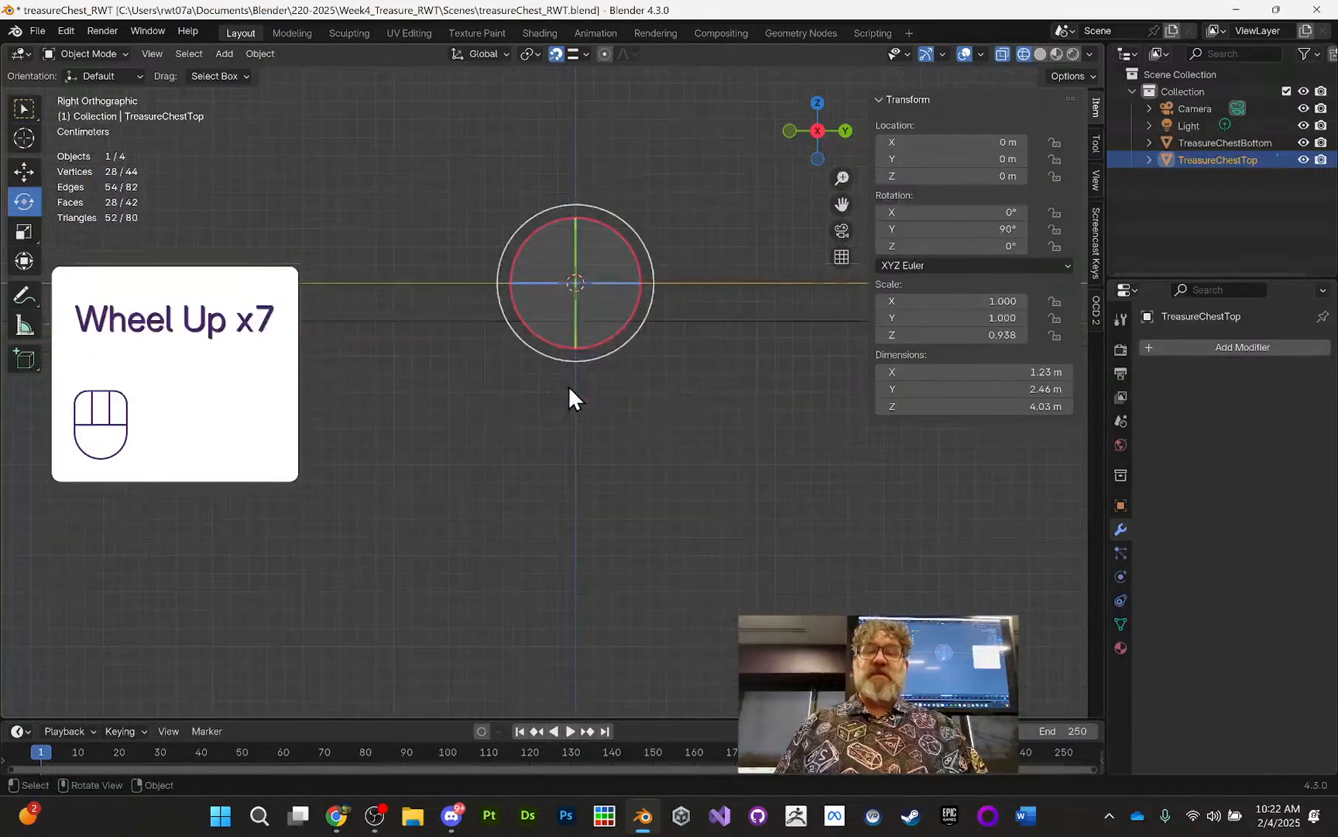
{"action": "scroll", "coordinate": [631, 290], "scroll_direction": "down", "scroll_amount": 11}
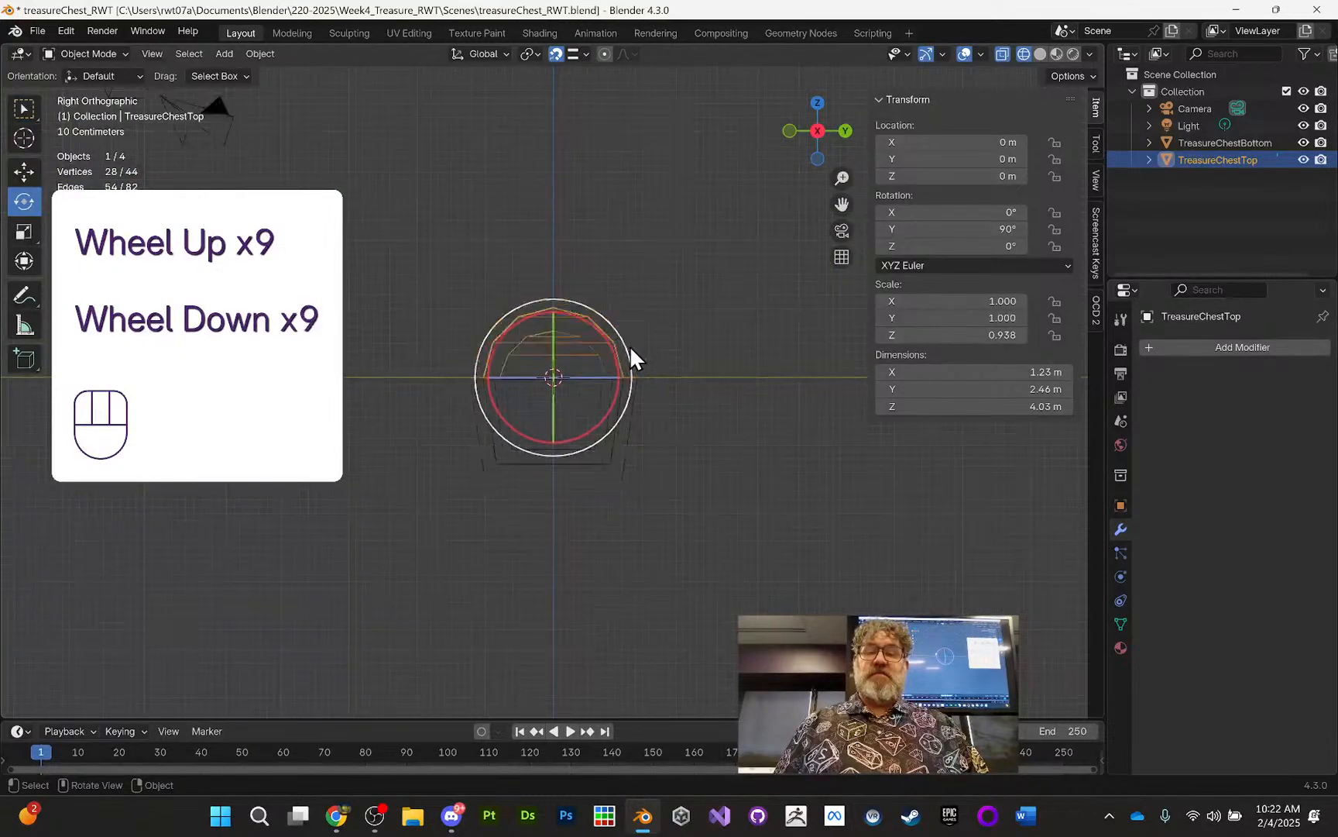
{"action": "scroll", "coordinate": [621, 350], "scroll_direction": "up", "scroll_amount": 1}
{"action": "scroll", "coordinate": [624, 356], "scroll_direction": "up", "scroll_amount": 7}
{"action": "scroll", "coordinate": [573, 314], "scroll_direction": "down", "scroll_amount": 5}
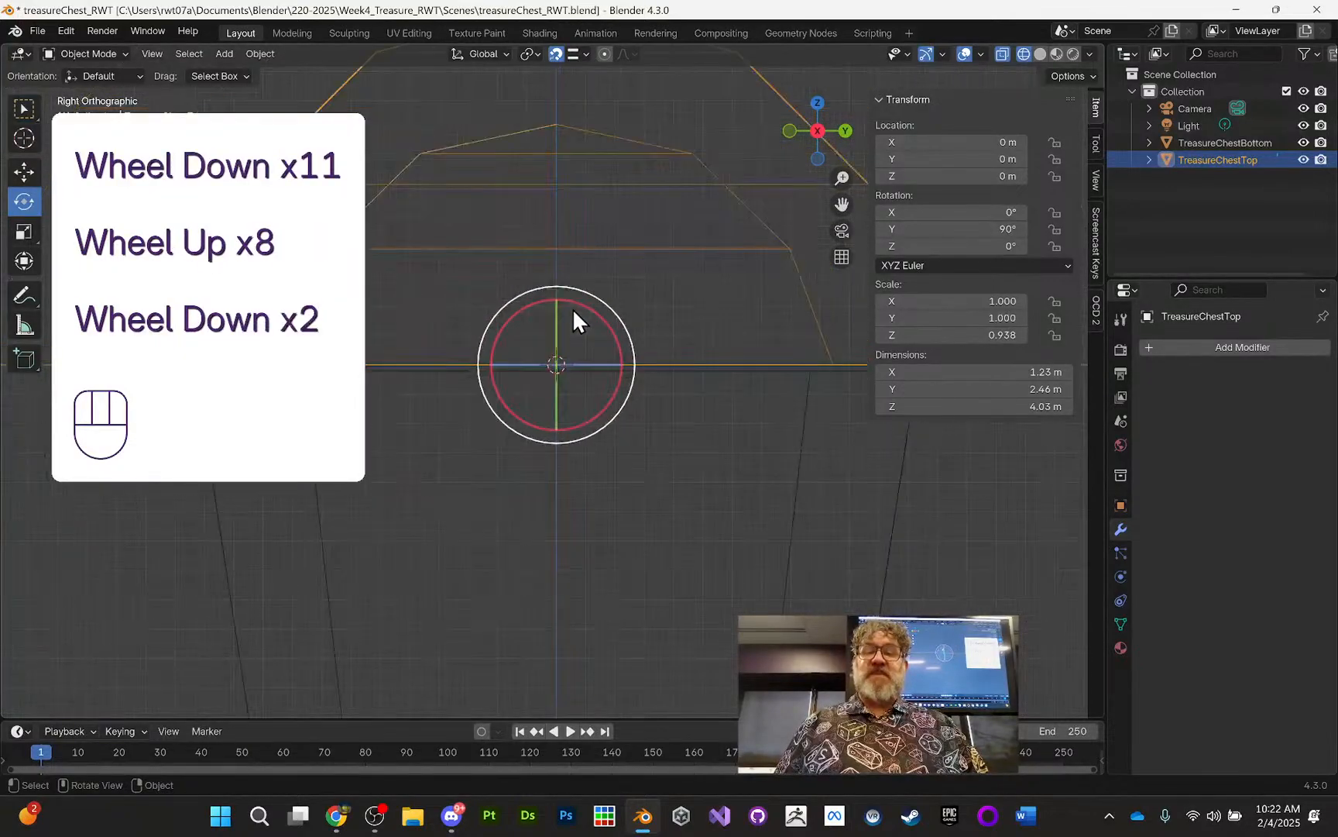
{"action": "scroll", "coordinate": [577, 329], "scroll_direction": "down", "scroll_amount": 1}
{"action": "scroll", "coordinate": [577, 330], "scroll_direction": "up", "scroll_amount": 1}
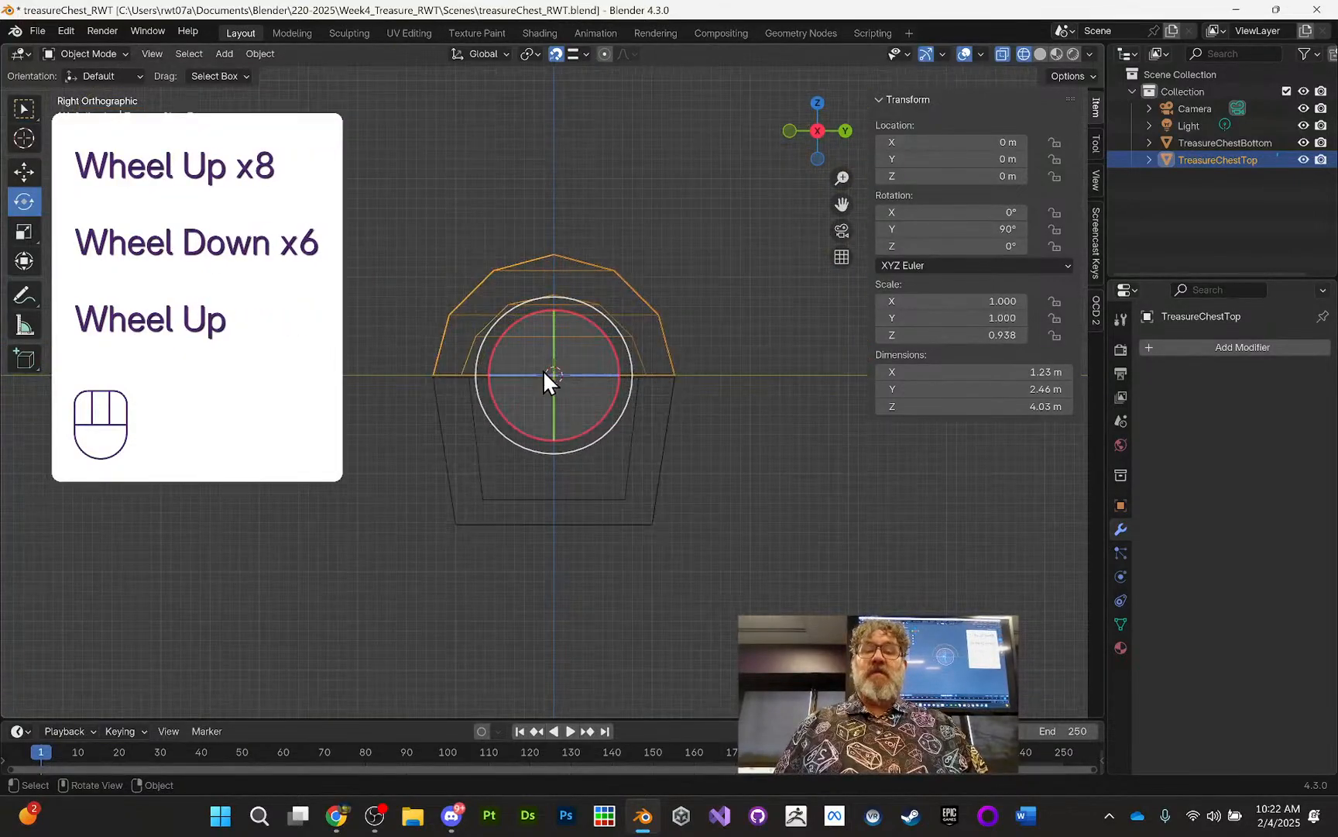
Step: Try out placing the 3D cursor at the lid's lower hinge-side corner and at several free spots around the chest
{"action": "key", "text": "shift"}
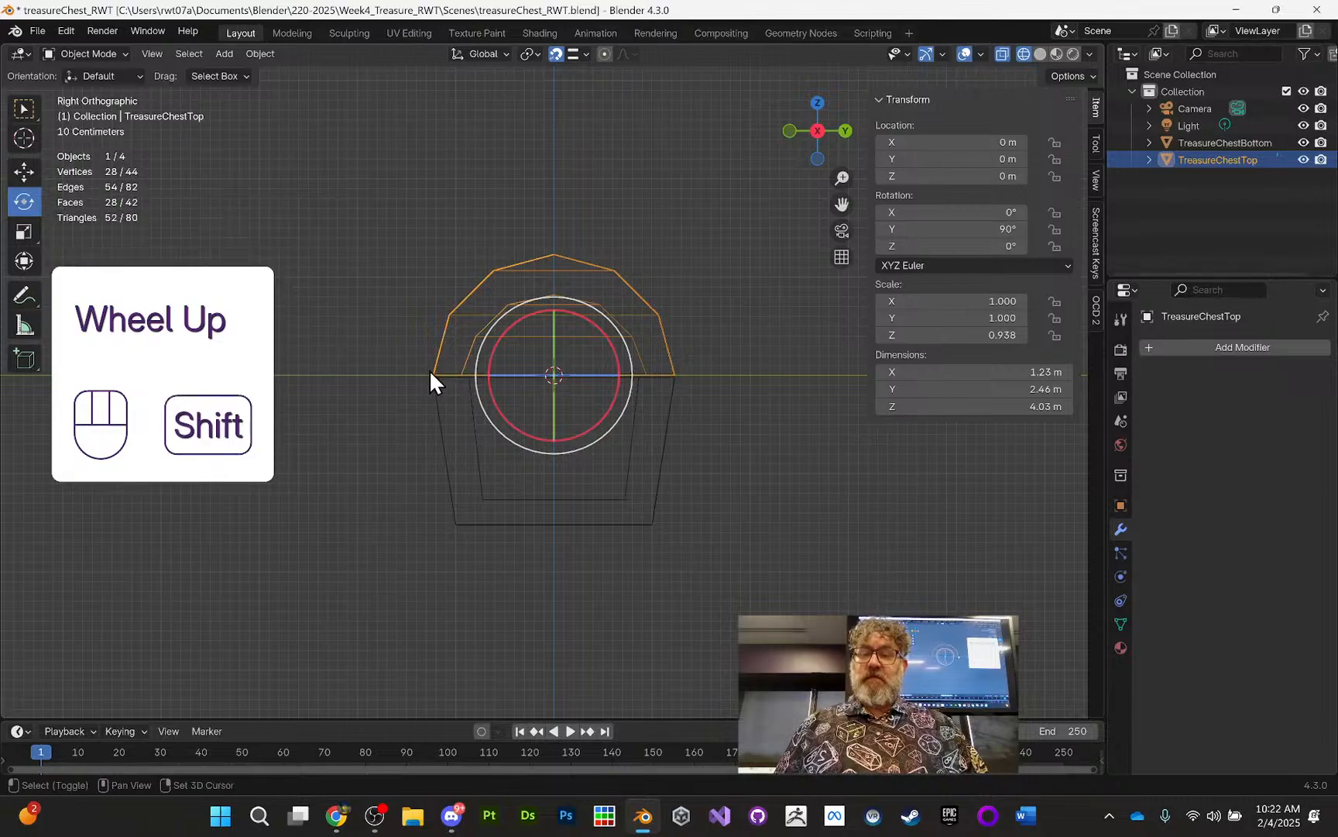
{"action": "middle_click", "coordinate": [429, 370], "text": "shift"}
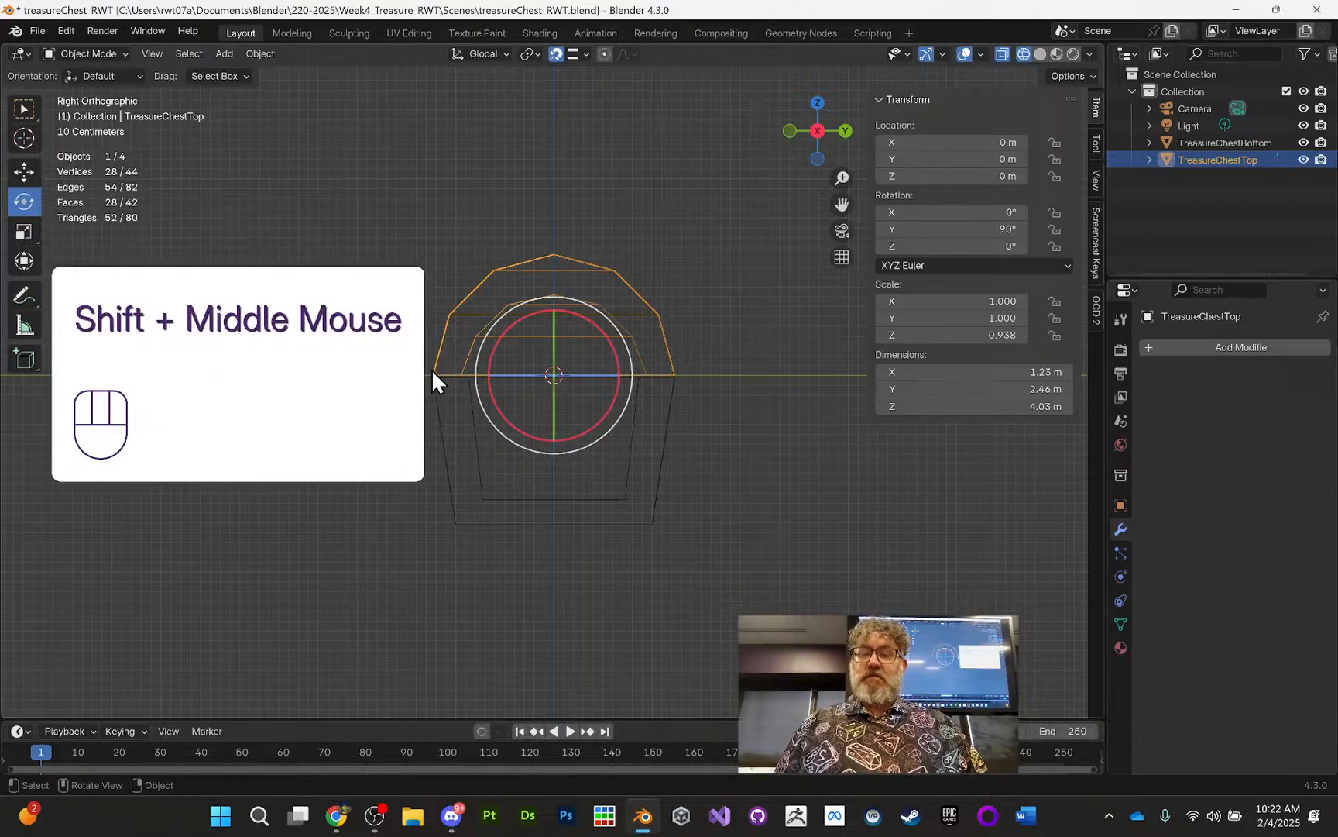
{"action": "right_click", "coordinate": [431, 369], "text": "shift"}
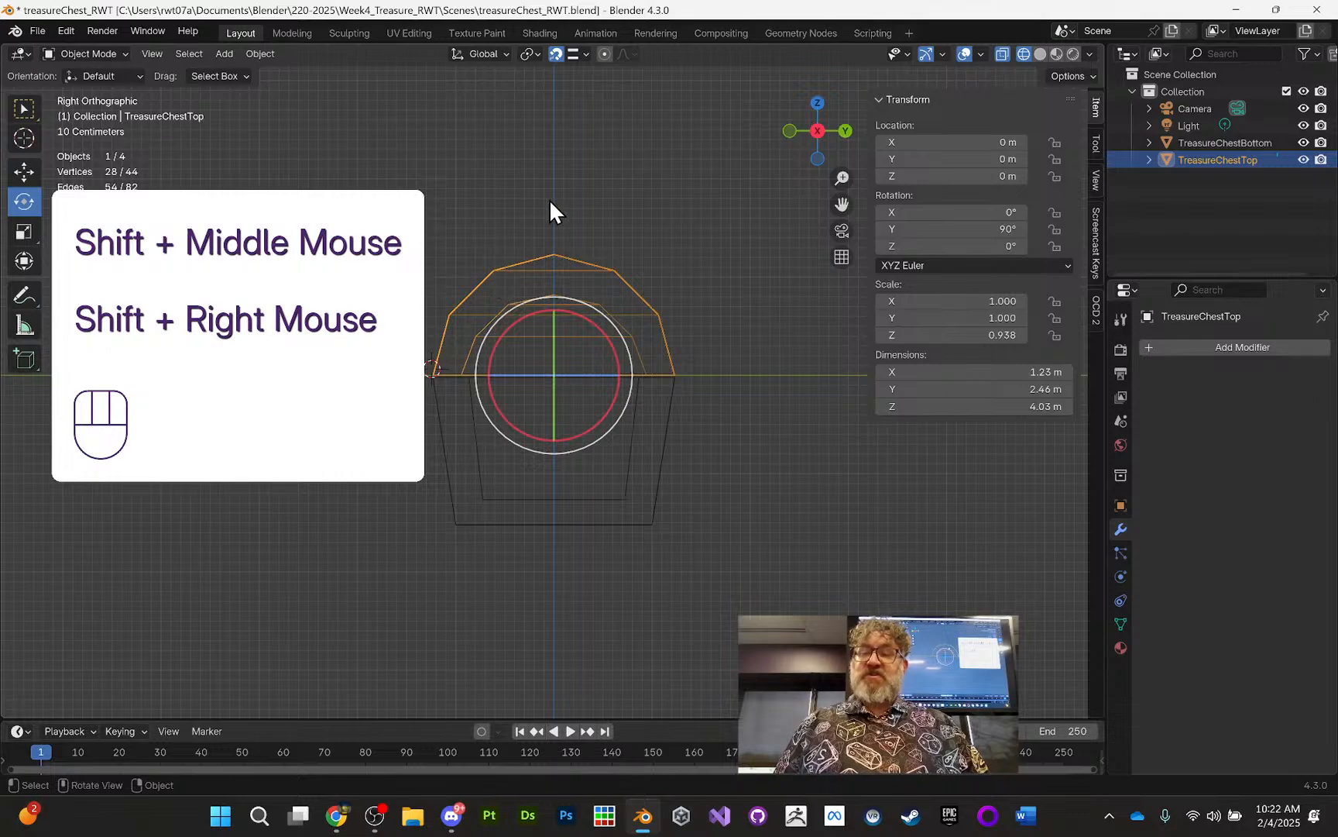
{"action": "right_click", "coordinate": [579, 166], "text": "shift"}
{"action": "right_click", "coordinate": [722, 189], "text": "shift"}
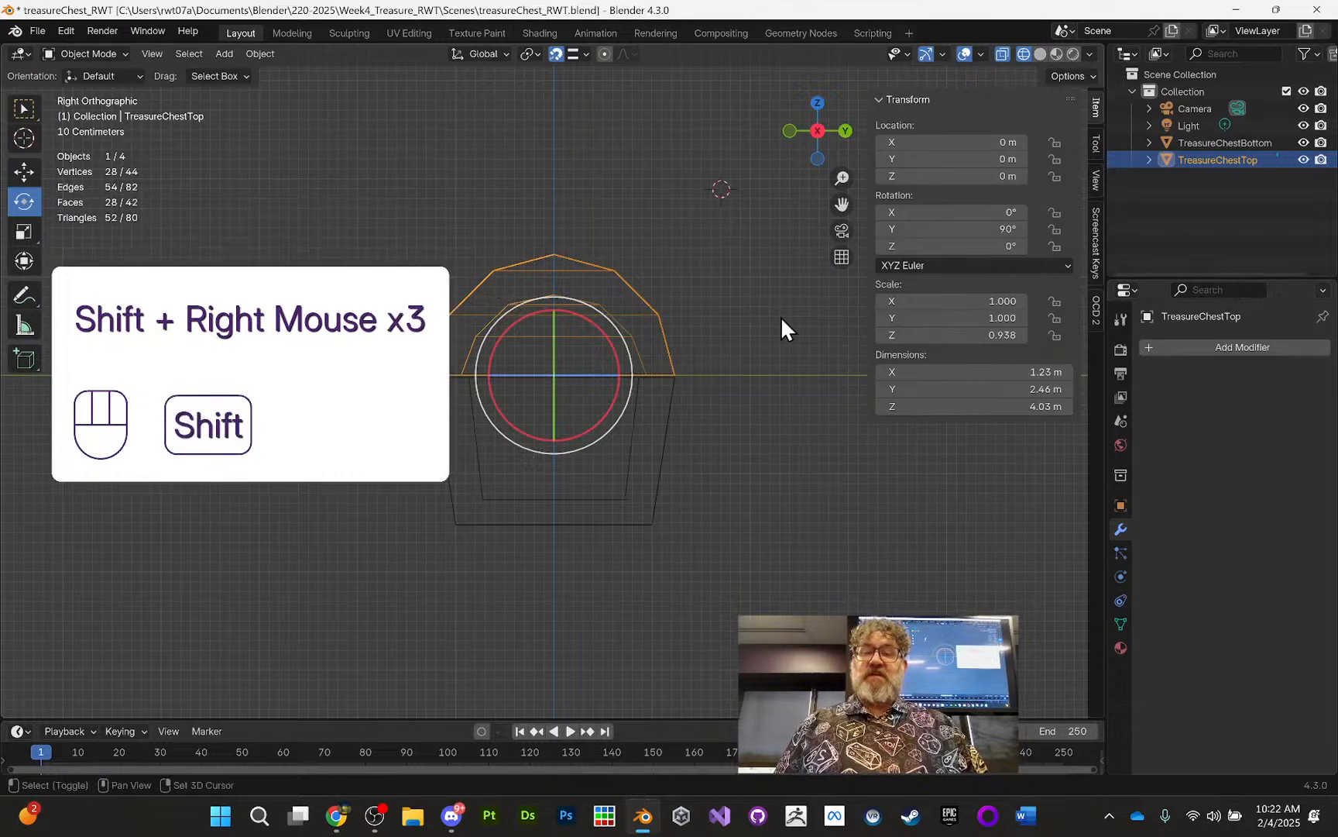
{"action": "right_click", "coordinate": [738, 372], "text": "shift"}
{"action": "right_click", "coordinate": [657, 237], "text": "shift"}
{"action": "right_click", "coordinate": [475, 153], "text": "shift"}
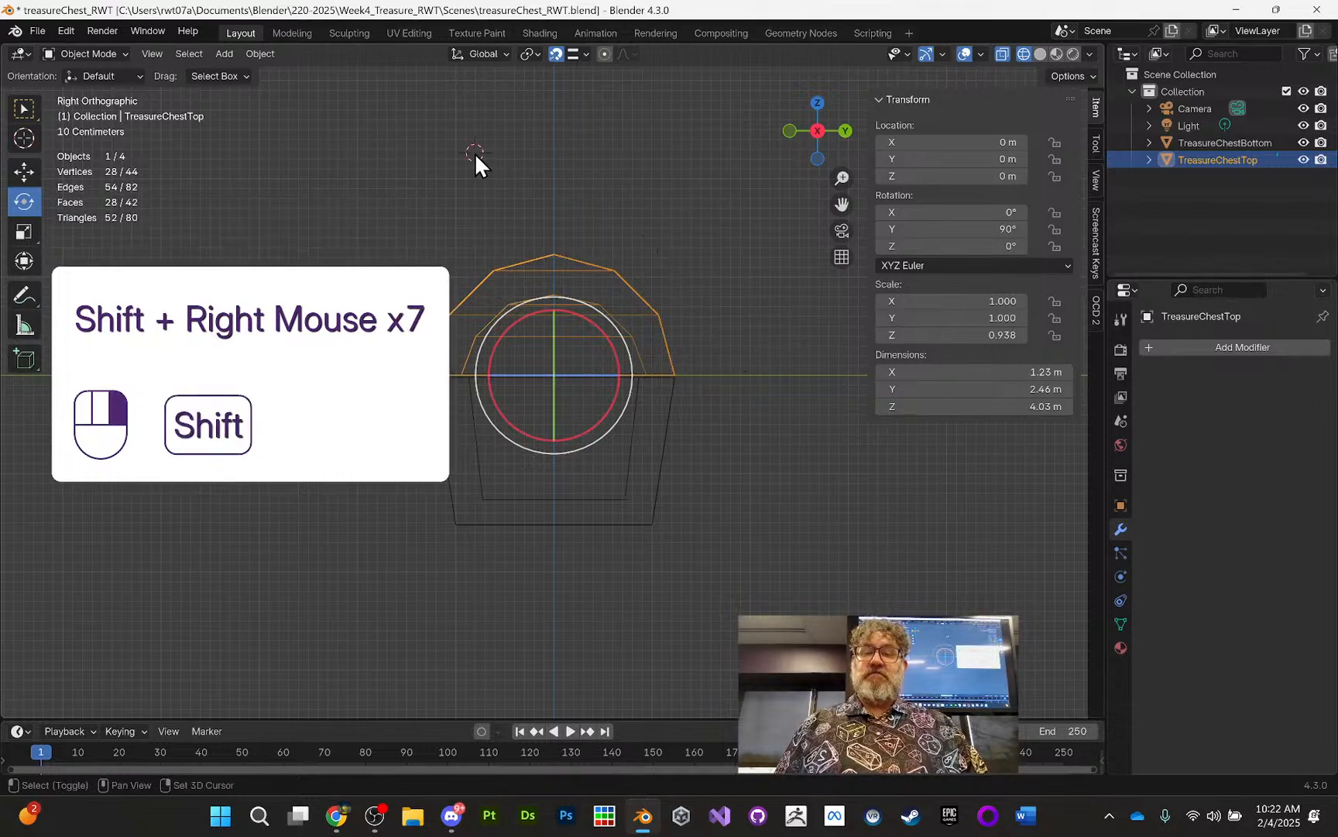
{"action": "right_click", "coordinate": [414, 268], "text": "shift"}
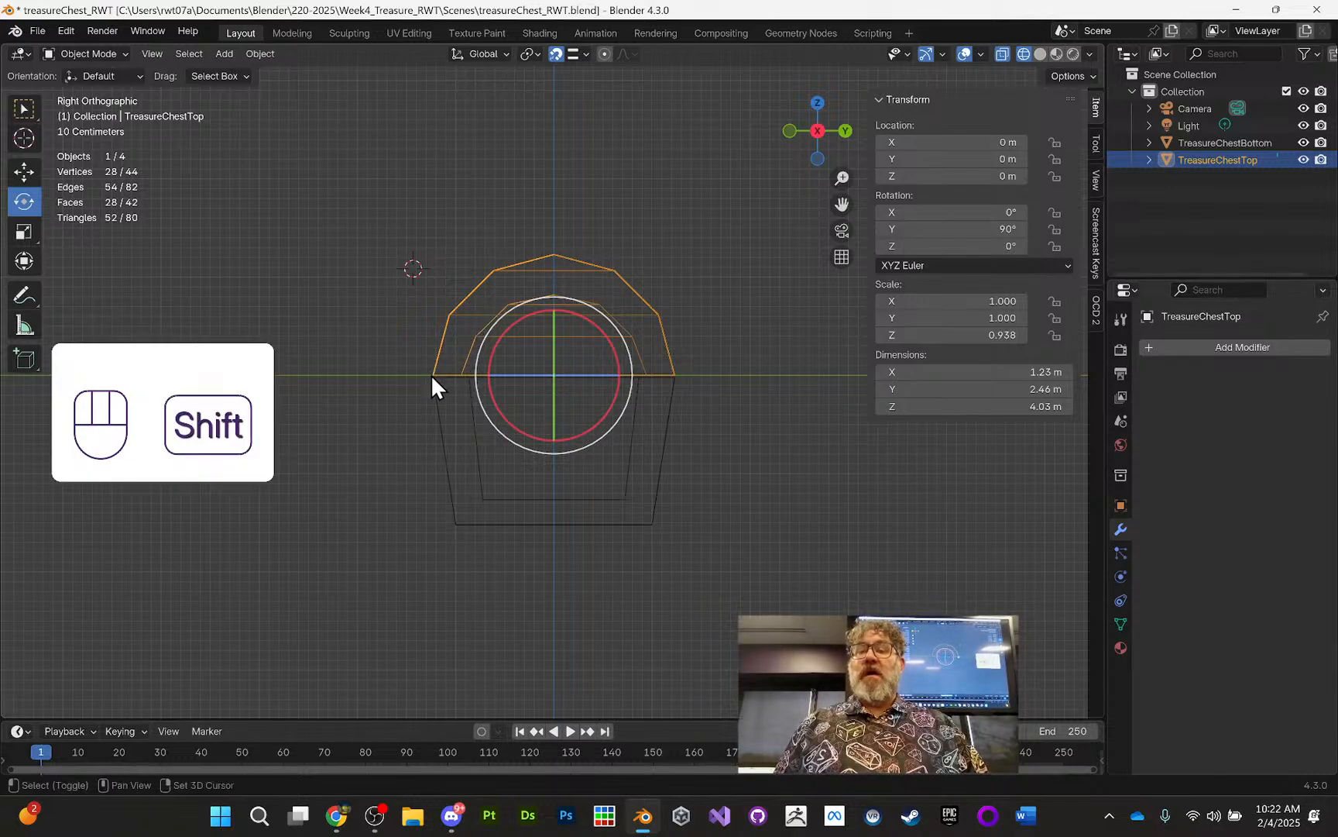
Step: Place the 3D cursor roughly at the lid's lower corner on the negative Y side
{"action": "scroll", "coordinate": [434, 372], "scroll_direction": "up", "scroll_amount": 3}
{"action": "scroll", "coordinate": [380, 358], "scroll_direction": "down", "scroll_amount": 2}
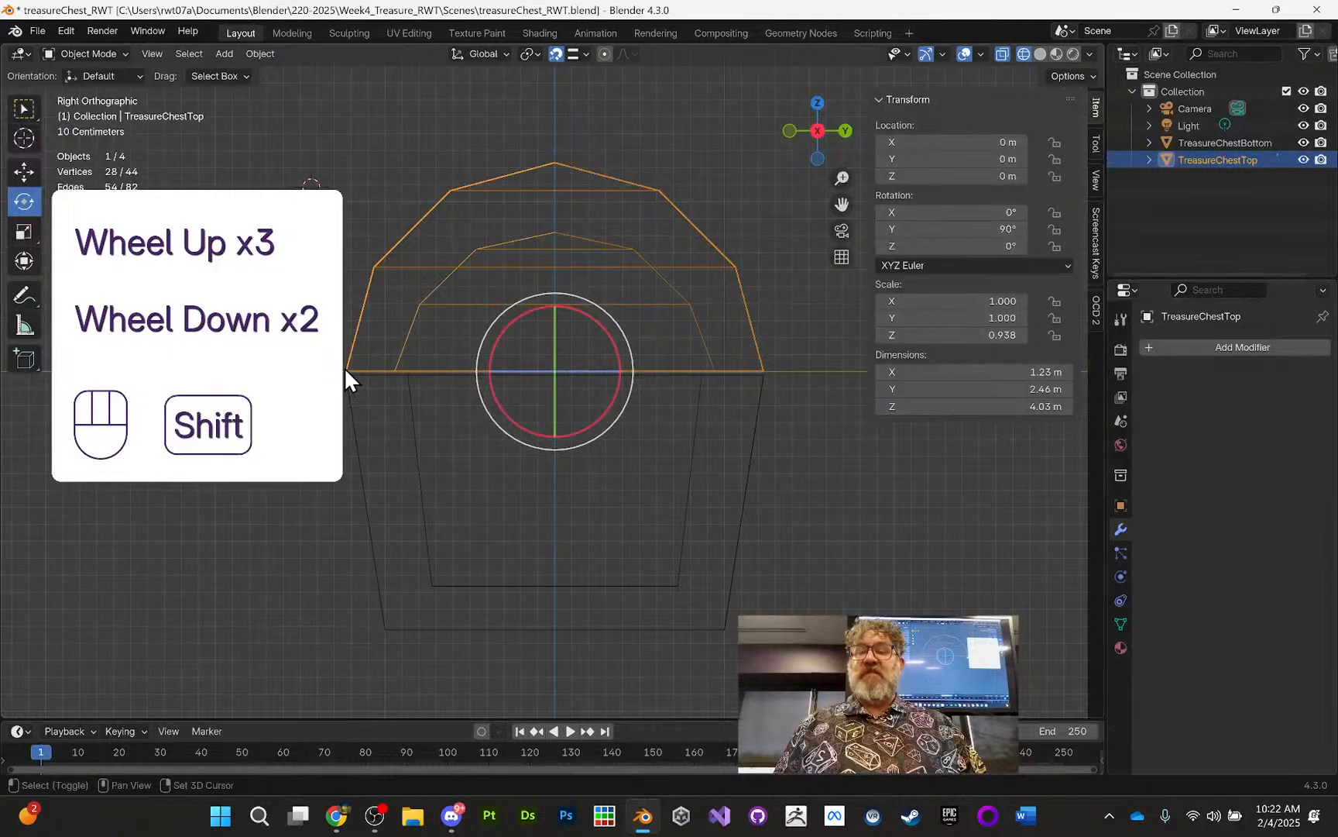
{"action": "right_click", "coordinate": [346, 369], "text": "shift"}
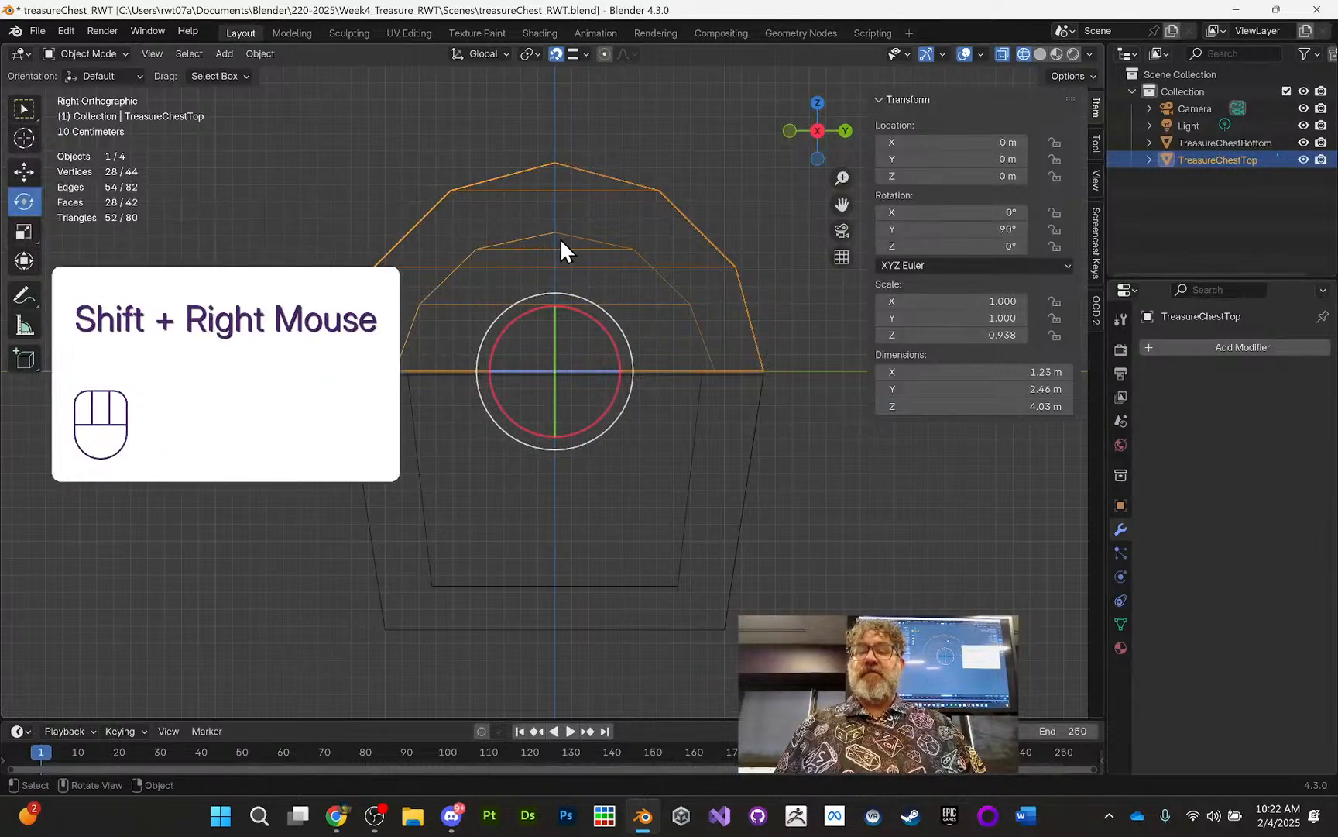
Step: Reposition the 3D cursor closer to the lid's lower negative-Y corner, working in a close-up of that corner
{"action": "middle_click_drag", "start_coordinate": [559, 239], "coordinate": [666, 259], "text": "shift"}
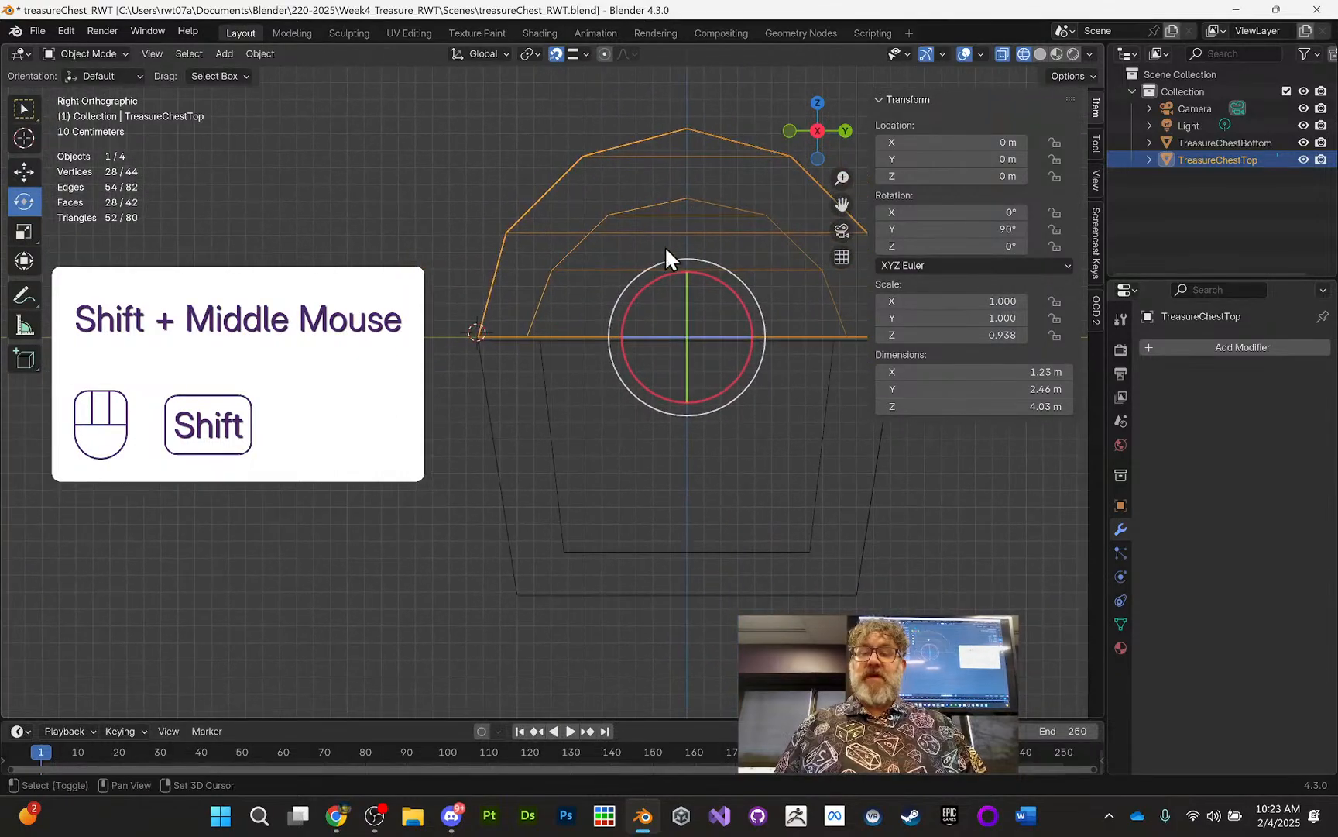
{"action": "scroll", "coordinate": [637, 277], "scroll_direction": "up", "scroll_amount": 2}
{"action": "scroll", "coordinate": [612, 281], "scroll_direction": "up", "scroll_amount": 2}
{"action": "scroll", "coordinate": [267, 200], "scroll_direction": "up", "scroll_amount": 1}
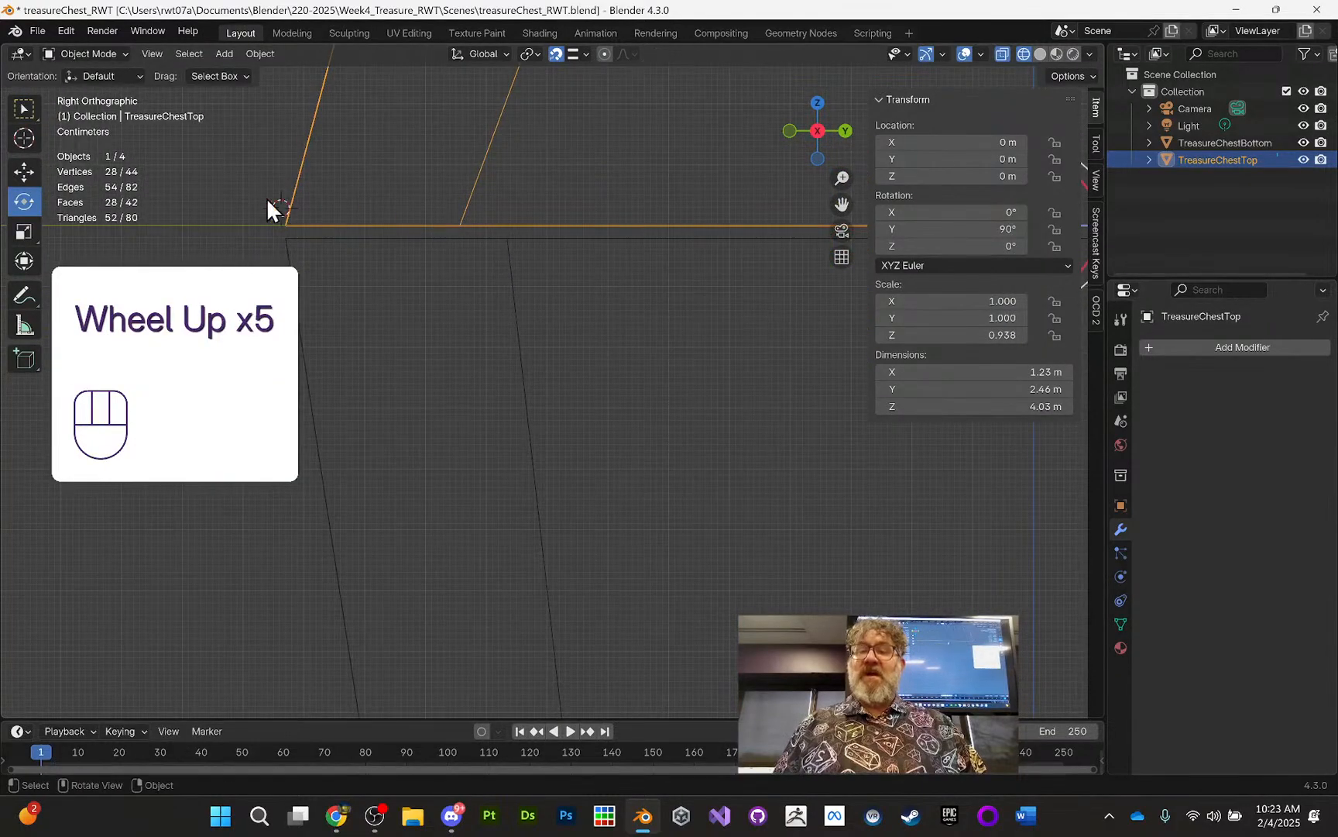
{"action": "scroll", "coordinate": [310, 205], "scroll_direction": "up", "scroll_amount": 1, "text": "shift"}
{"action": "middle_click_drag", "start_coordinate": [325, 206], "coordinate": [705, 358], "text": "shift"}
{"action": "scroll", "coordinate": [662, 267], "scroll_direction": "up", "scroll_amount": 3}
{"action": "scroll", "coordinate": [681, 278], "scroll_direction": "up", "scroll_amount": 2}
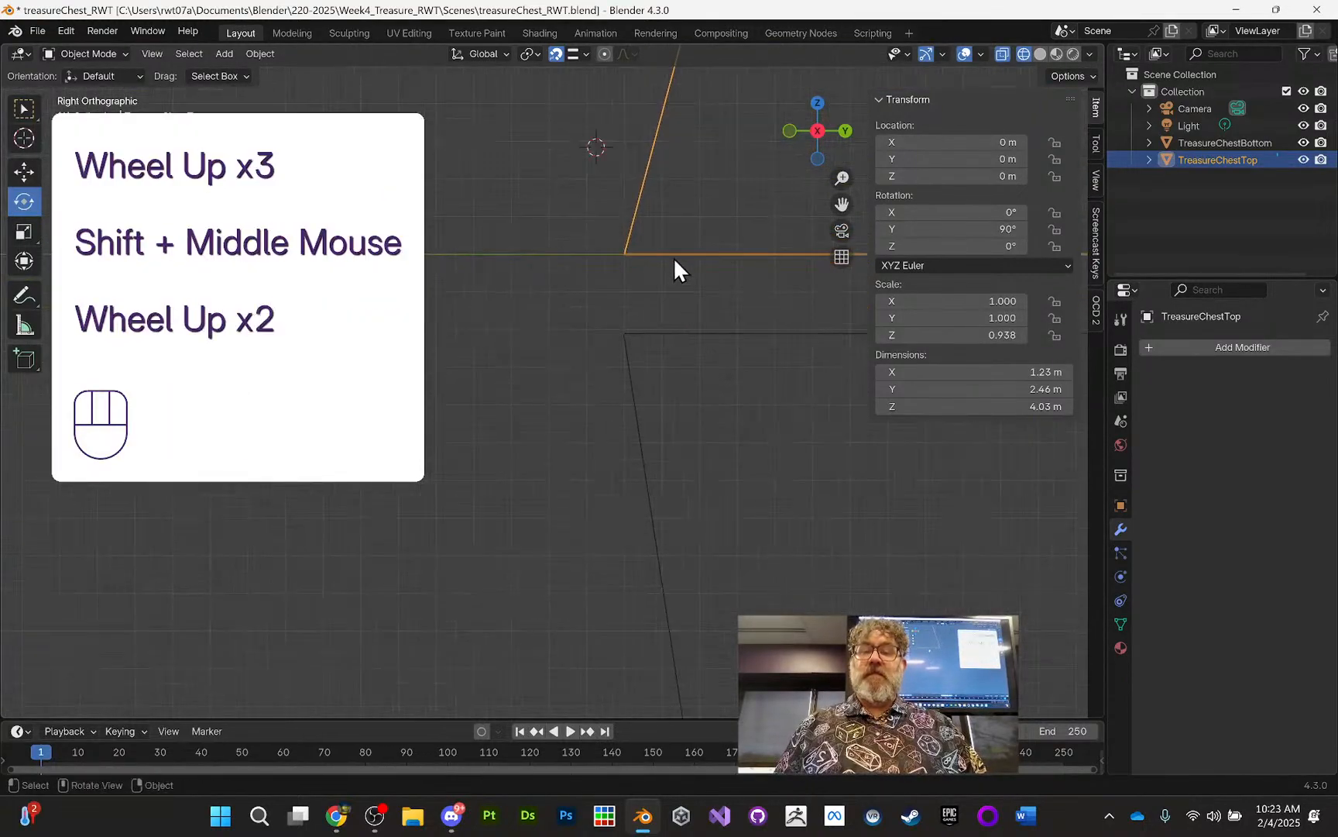
{"action": "right_click", "coordinate": [623, 250], "text": "shift"}
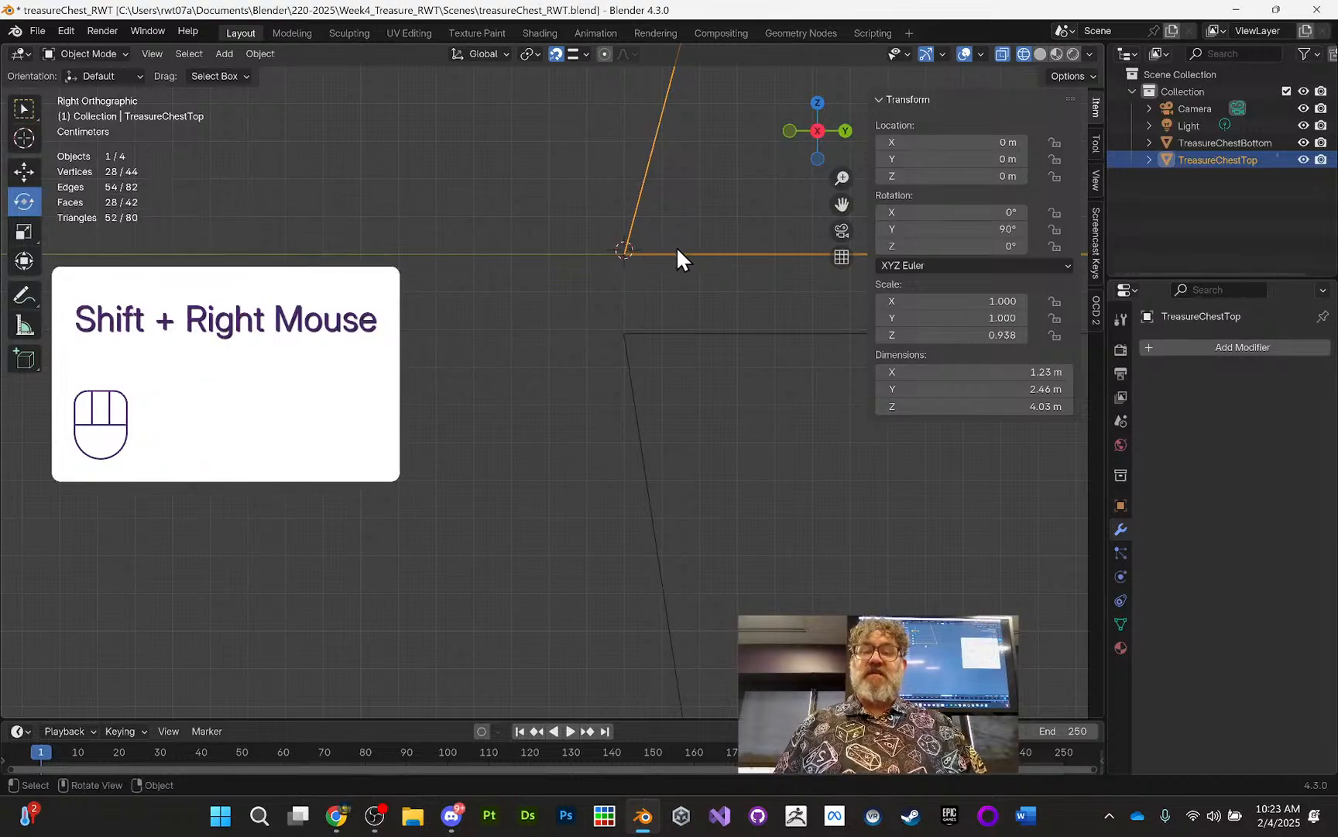
Step: Fine-tune the 3D cursor at millimetre scale so it sits on the tip of the lid's lower corner
{"action": "middle_click_drag", "start_coordinate": [697, 248], "coordinate": [409, 618], "text": "shift"}
{"action": "scroll", "coordinate": [722, 251], "scroll_direction": "up", "scroll_amount": 4}
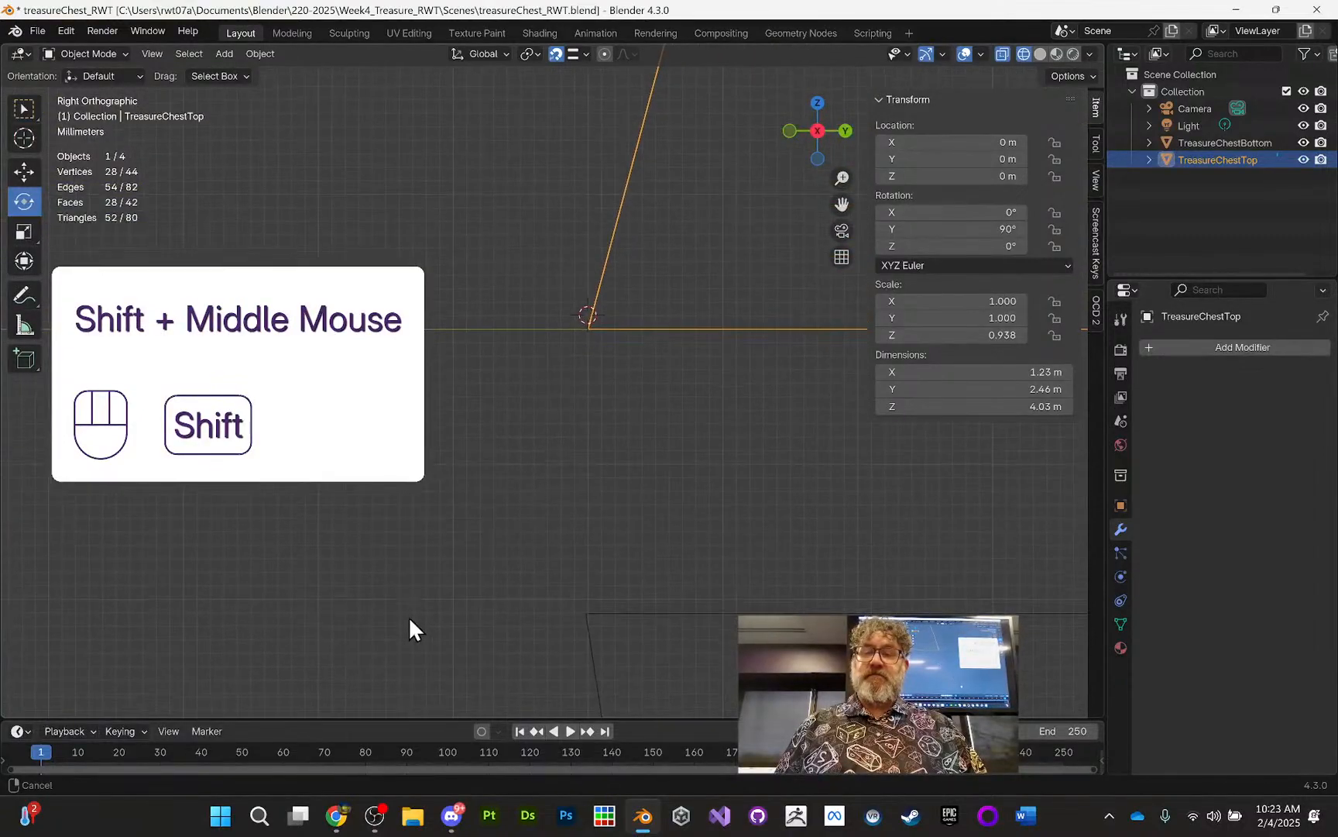
{"action": "right_click", "coordinate": [586, 323], "text": "shift"}
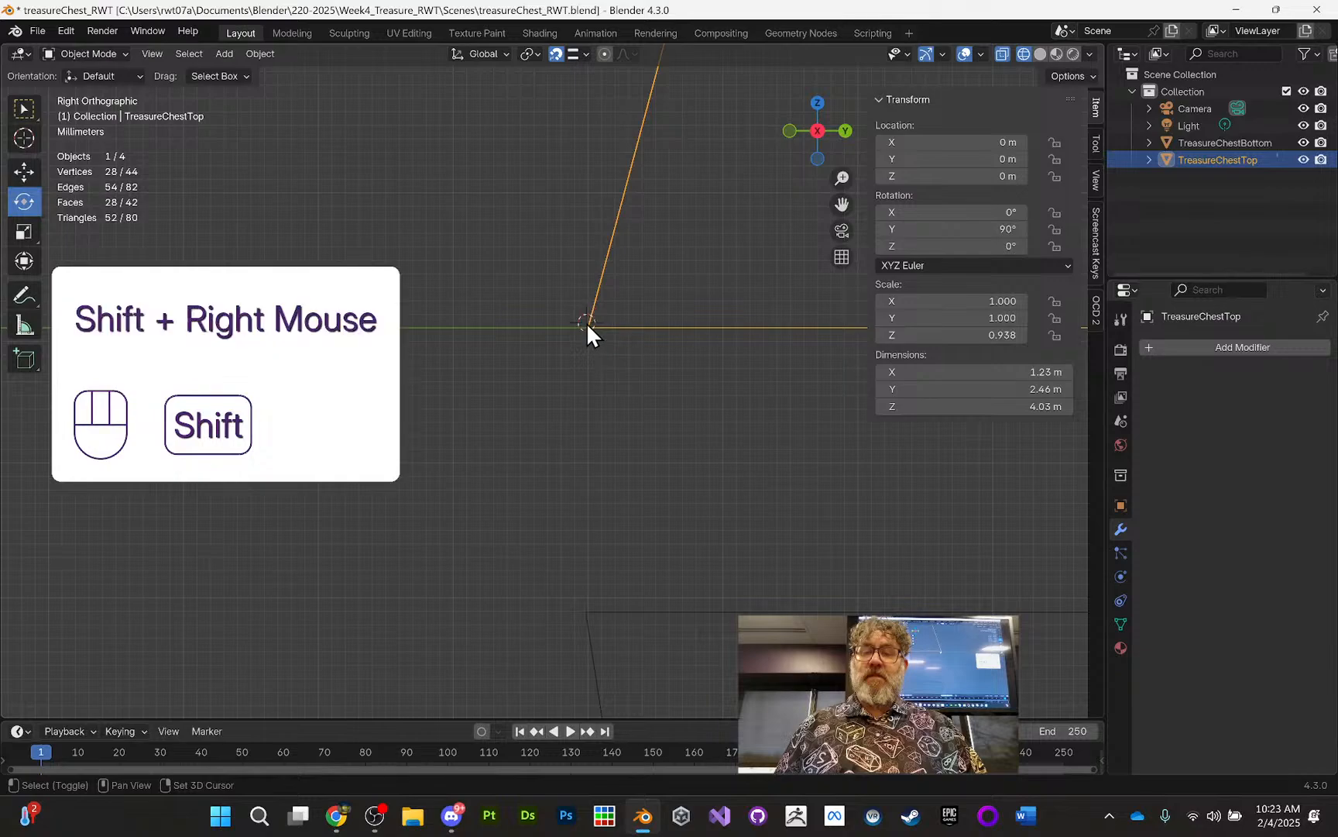
{"action": "scroll", "coordinate": [638, 329], "scroll_direction": "up", "scroll_amount": 3}
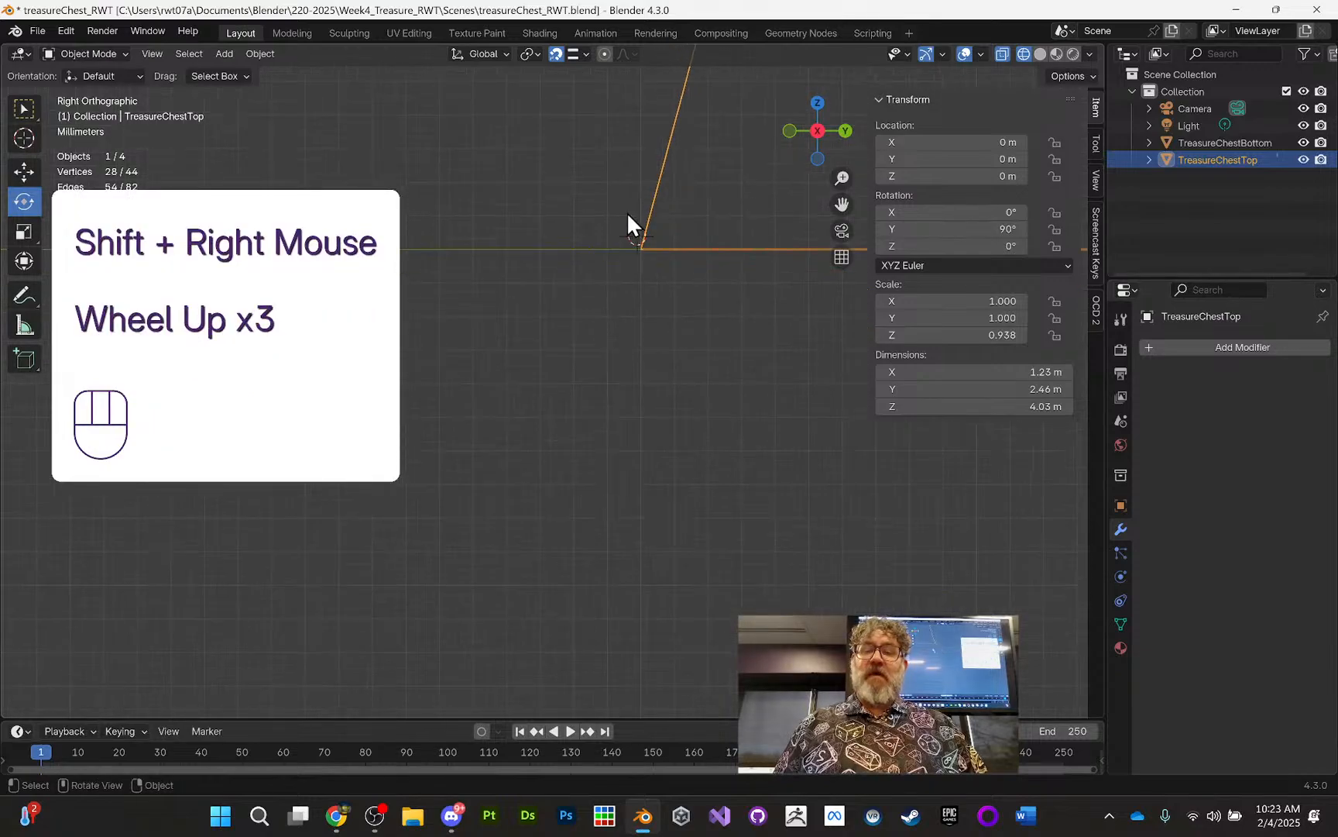
{"action": "scroll", "coordinate": [643, 247], "scroll_direction": "up", "scroll_amount": 2}
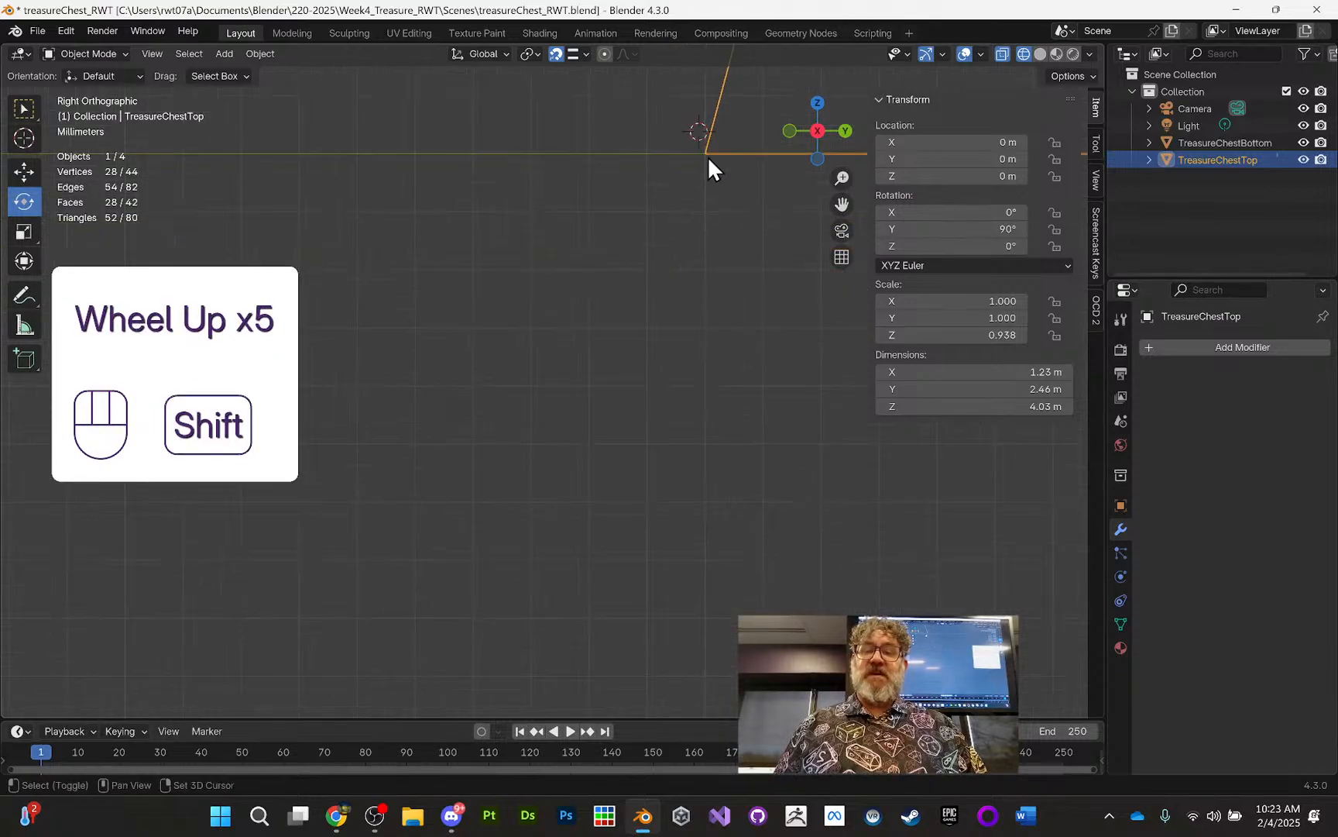
{"action": "right_click", "coordinate": [704, 151], "text": "shift"}
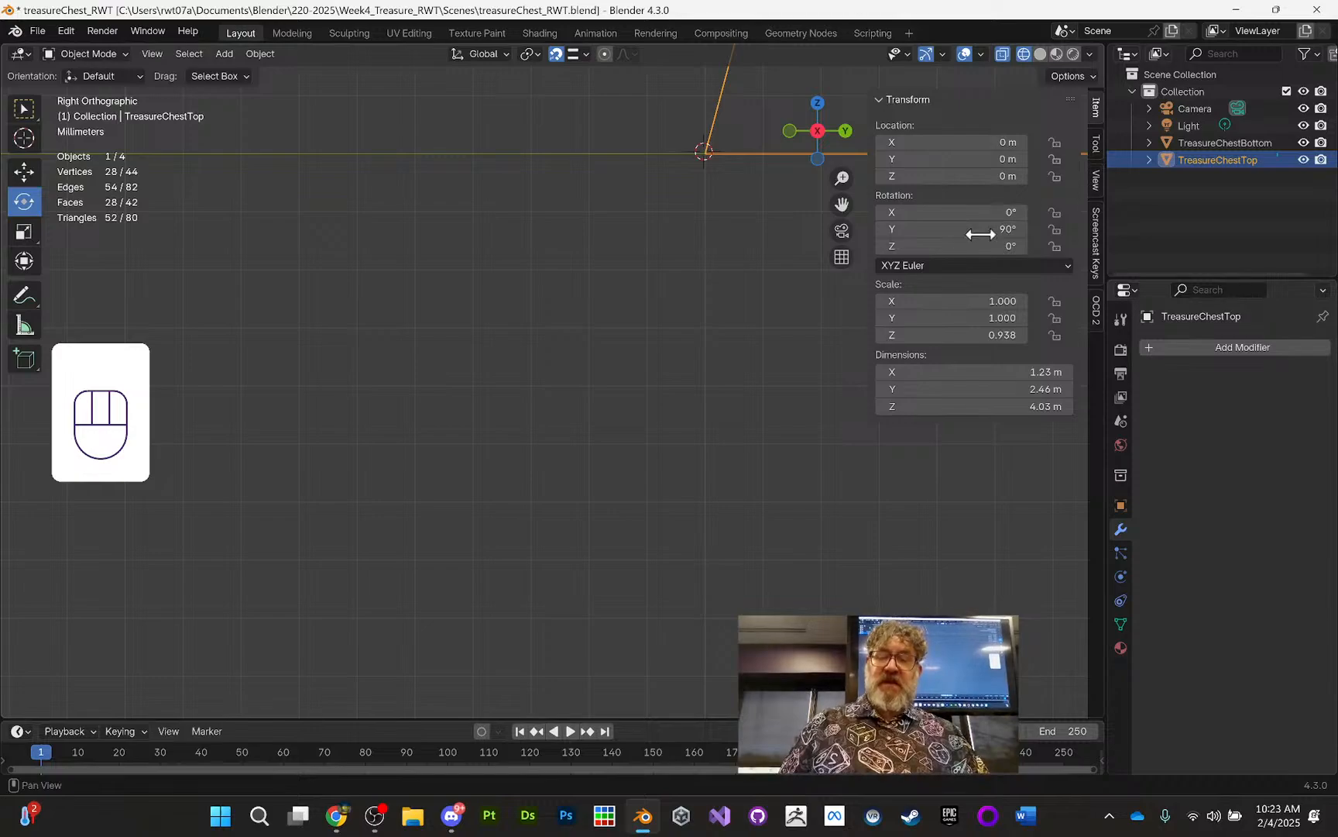
Step: Display the 3D cursor's location values and shift its Y location to about -6.63 m
{"action": "key", "text": "n"}
{"action": "key", "text": "n"}
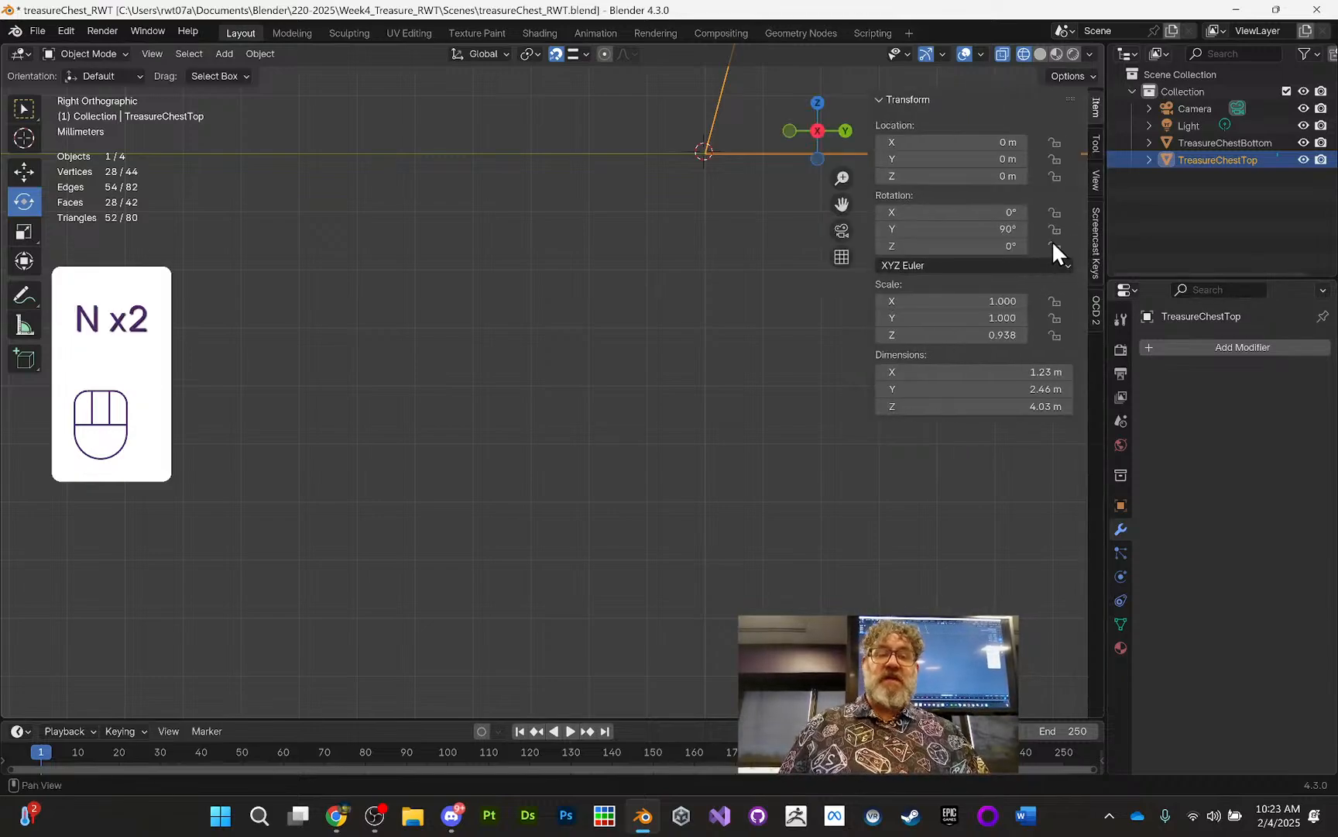
{"action": "left_click", "coordinate": [1096, 141]}
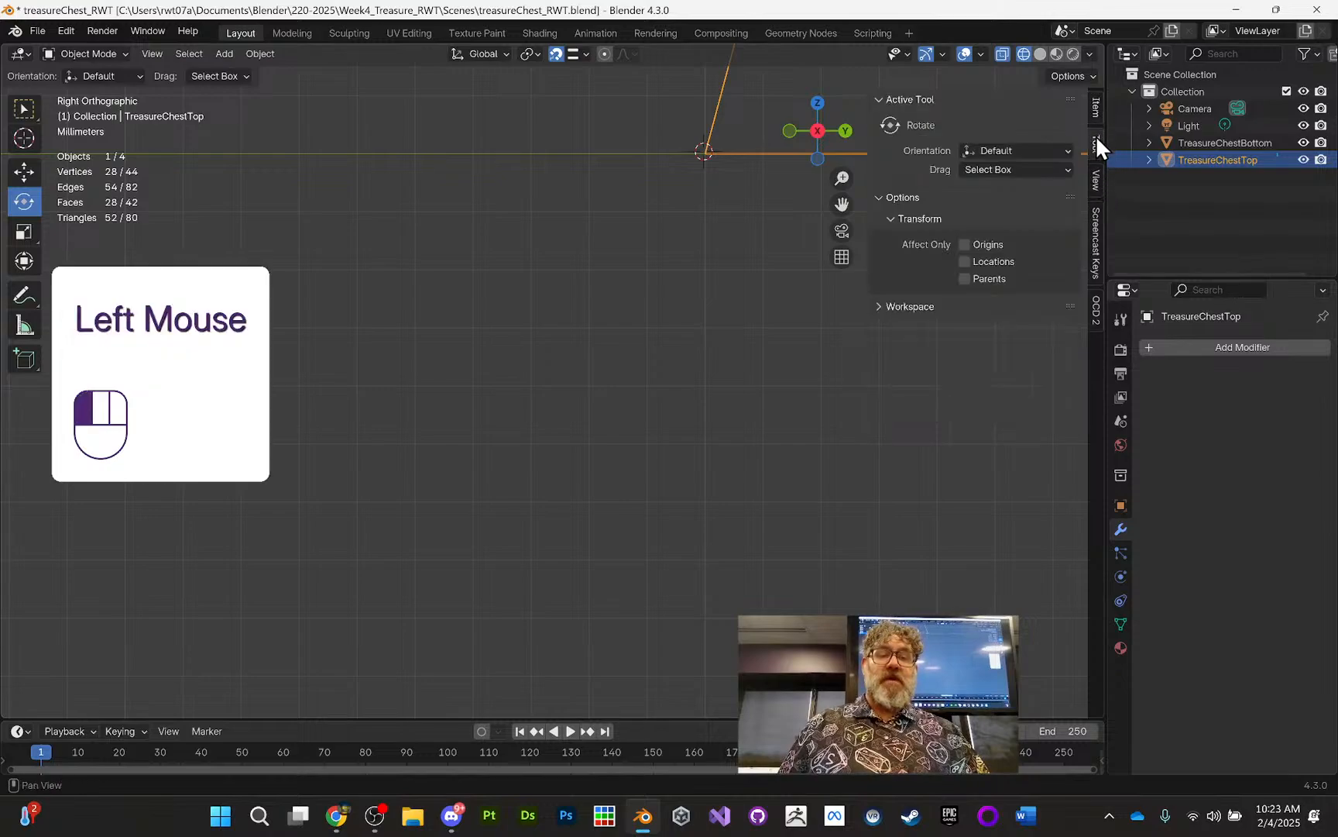
{"action": "left_click", "coordinate": [1094, 178]}
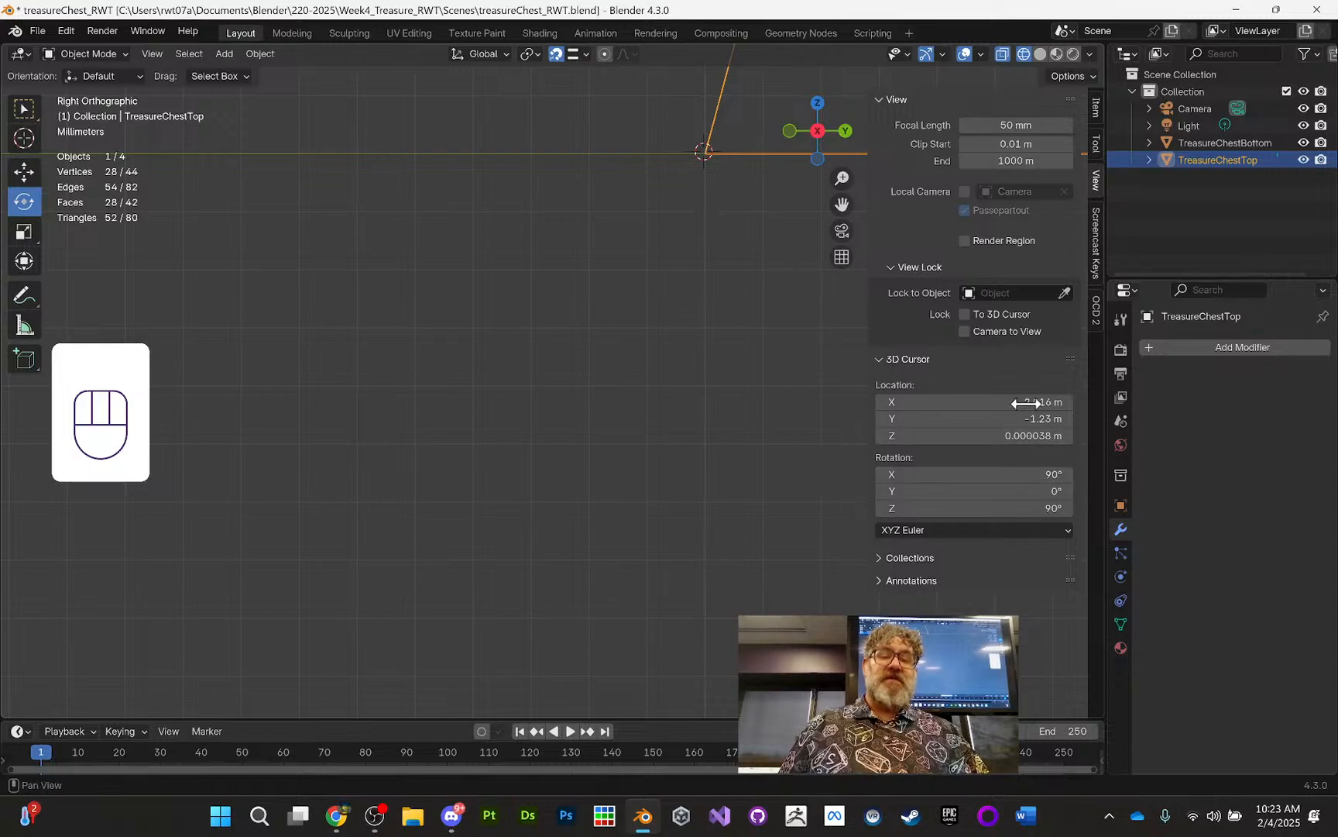
{"action": "left_click_drag", "start_coordinate": [882, 419], "coordinate": [1029, 417]}
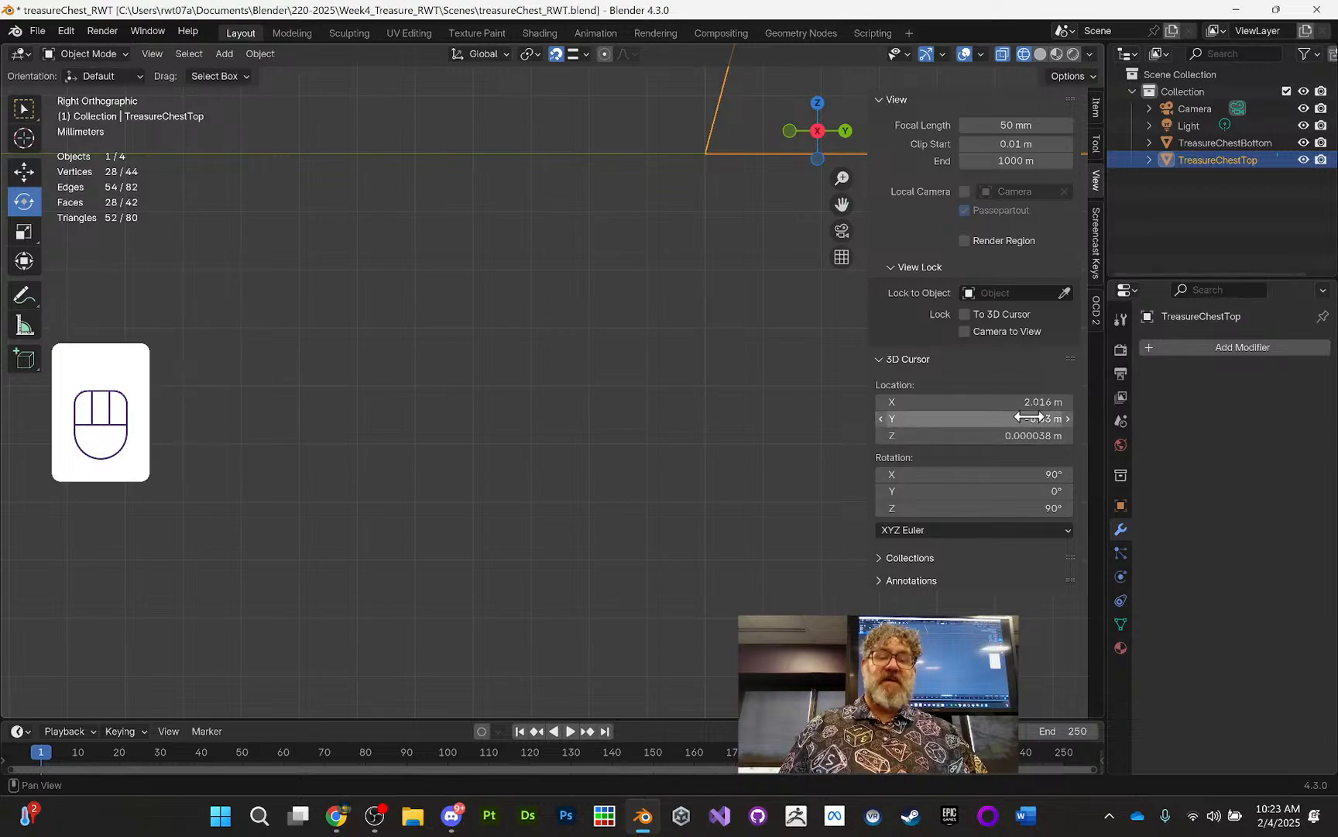
Step: Undo the most recent changes in an attempt to return the 3D cursor to the lid's corner
{"action": "key", "text": "ctrl+z"}
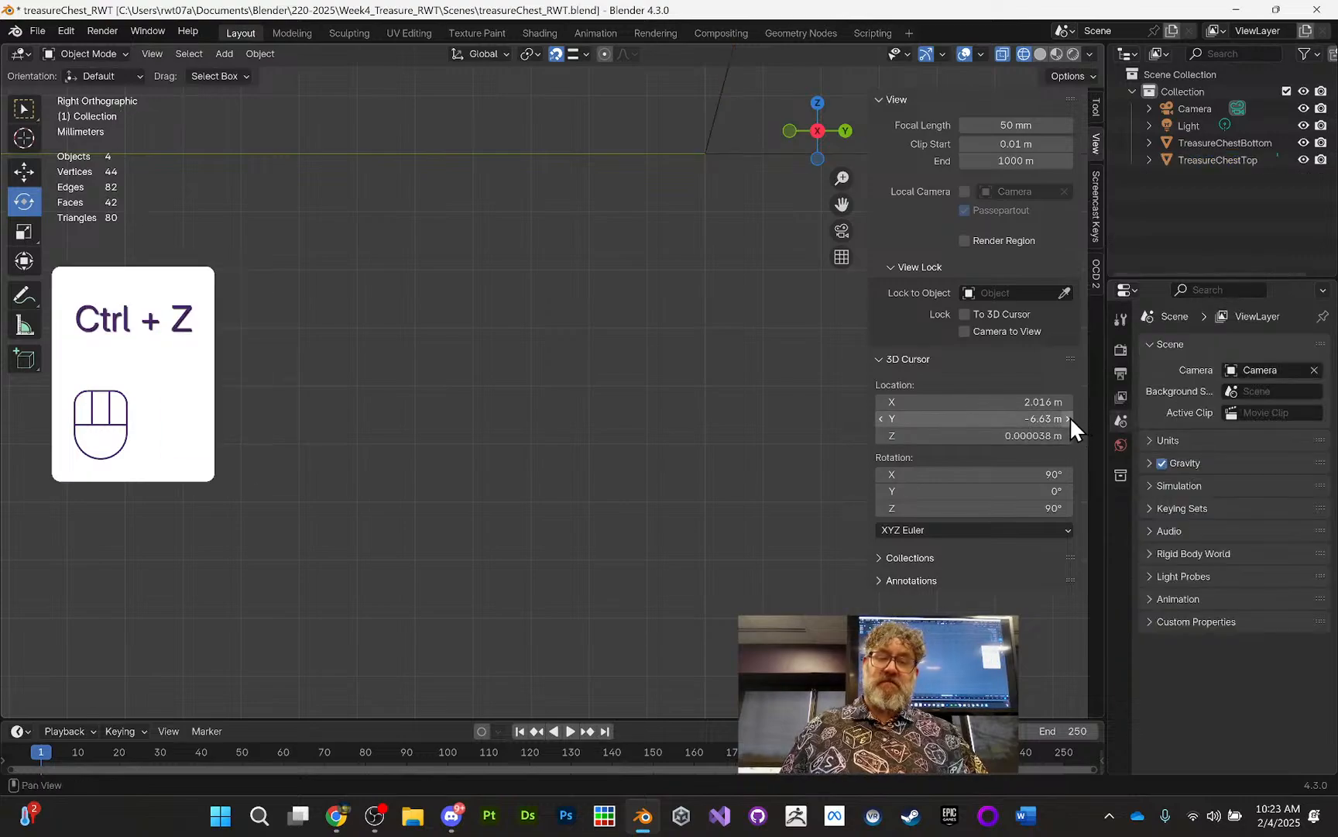
{"action": "scroll", "coordinate": [705, 293], "scroll_direction": "down", "scroll_amount": 7}
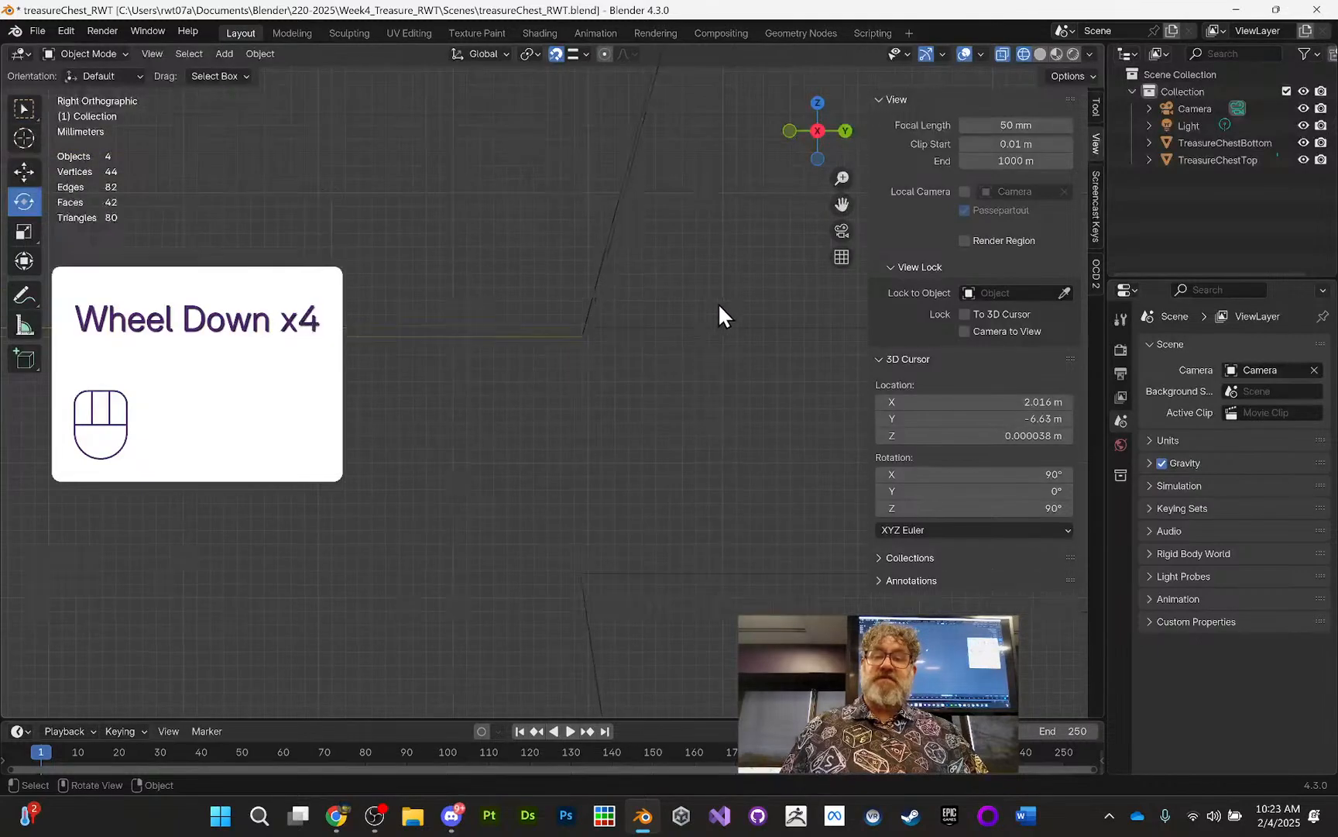
{"action": "scroll", "coordinate": [739, 333], "scroll_direction": "up", "scroll_amount": 1}
{"action": "scroll", "coordinate": [741, 333], "scroll_direction": "up", "scroll_amount": 6}
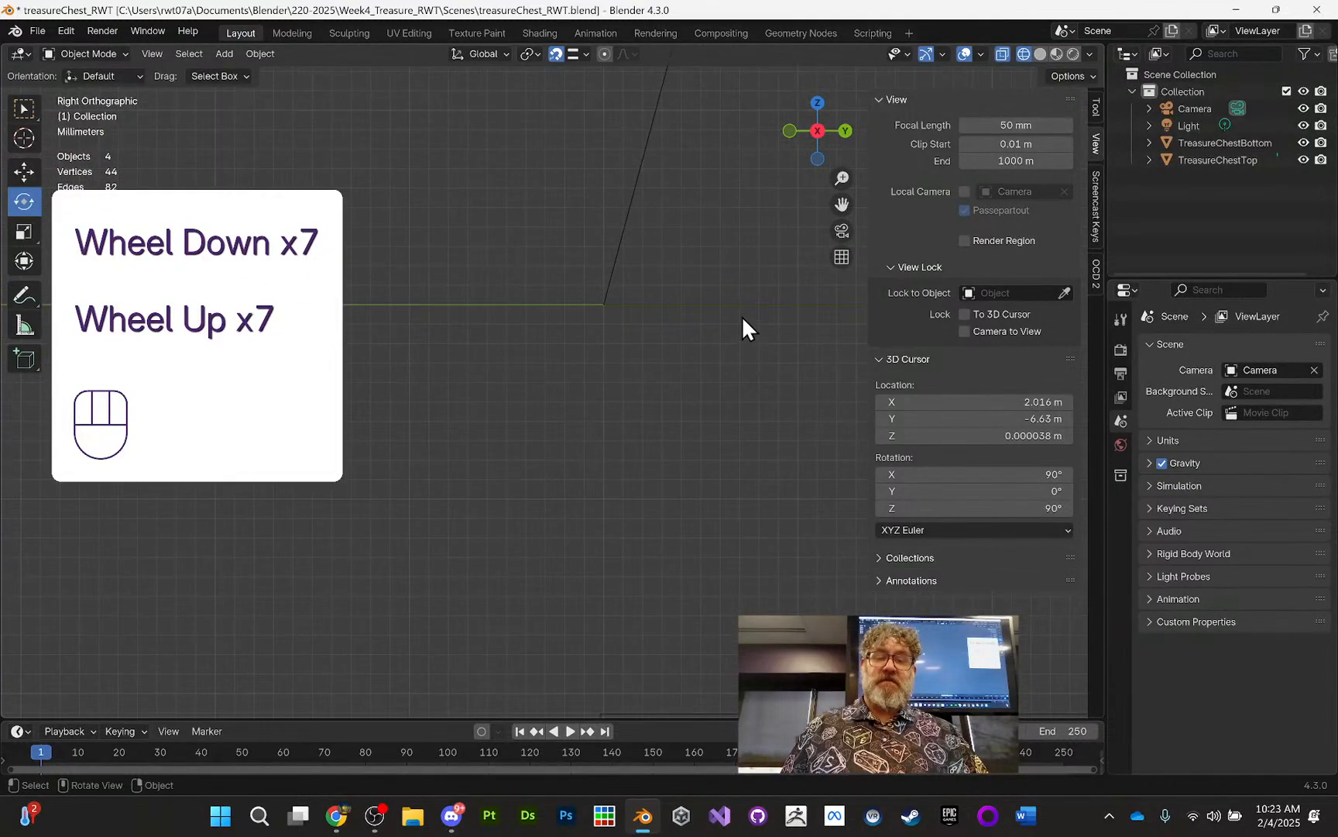
{"action": "scroll", "coordinate": [718, 299], "scroll_direction": "up", "scroll_amount": 3}
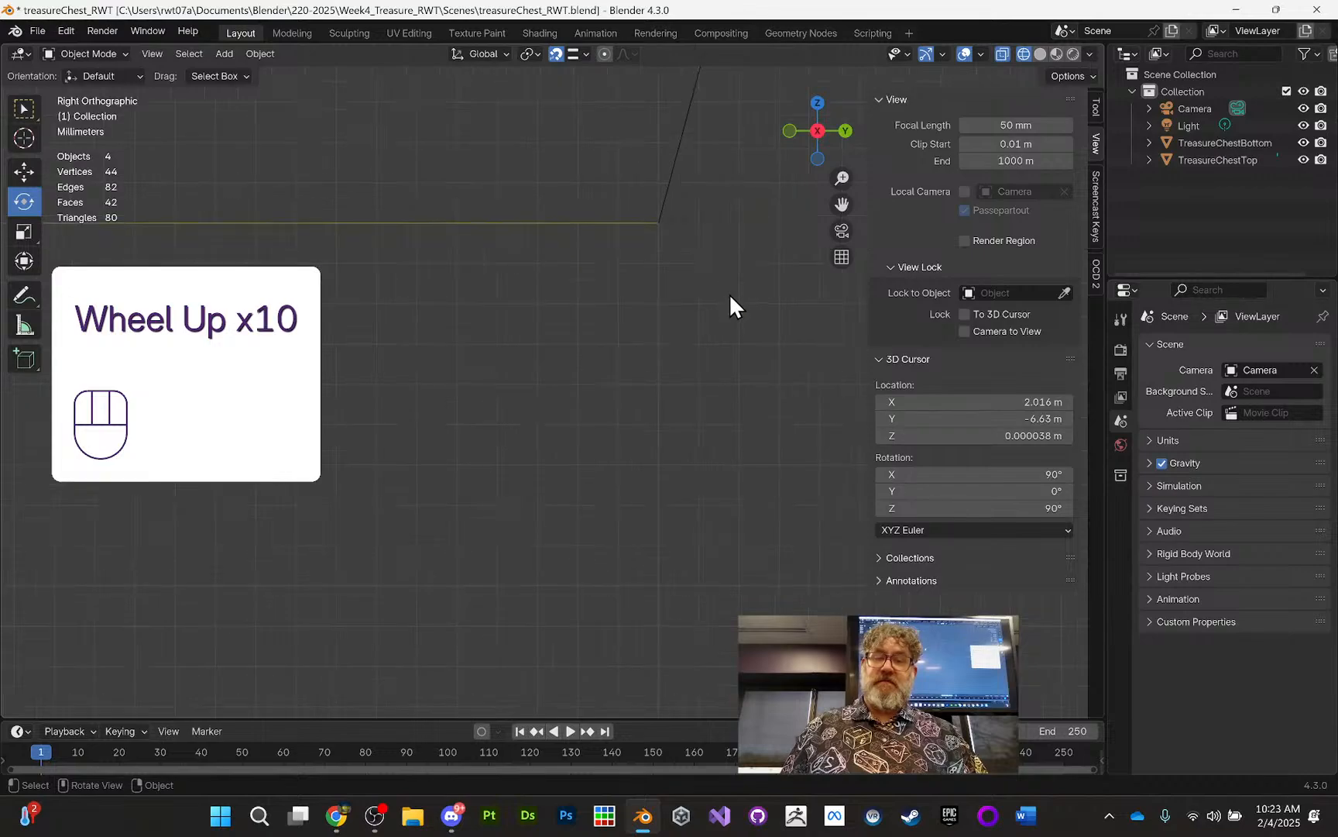
{"action": "scroll", "coordinate": [732, 304], "scroll_direction": "down", "scroll_amount": 2}
{"action": "key", "text": "ctrl+z"}
{"action": "key", "text": "ctrl+z"}
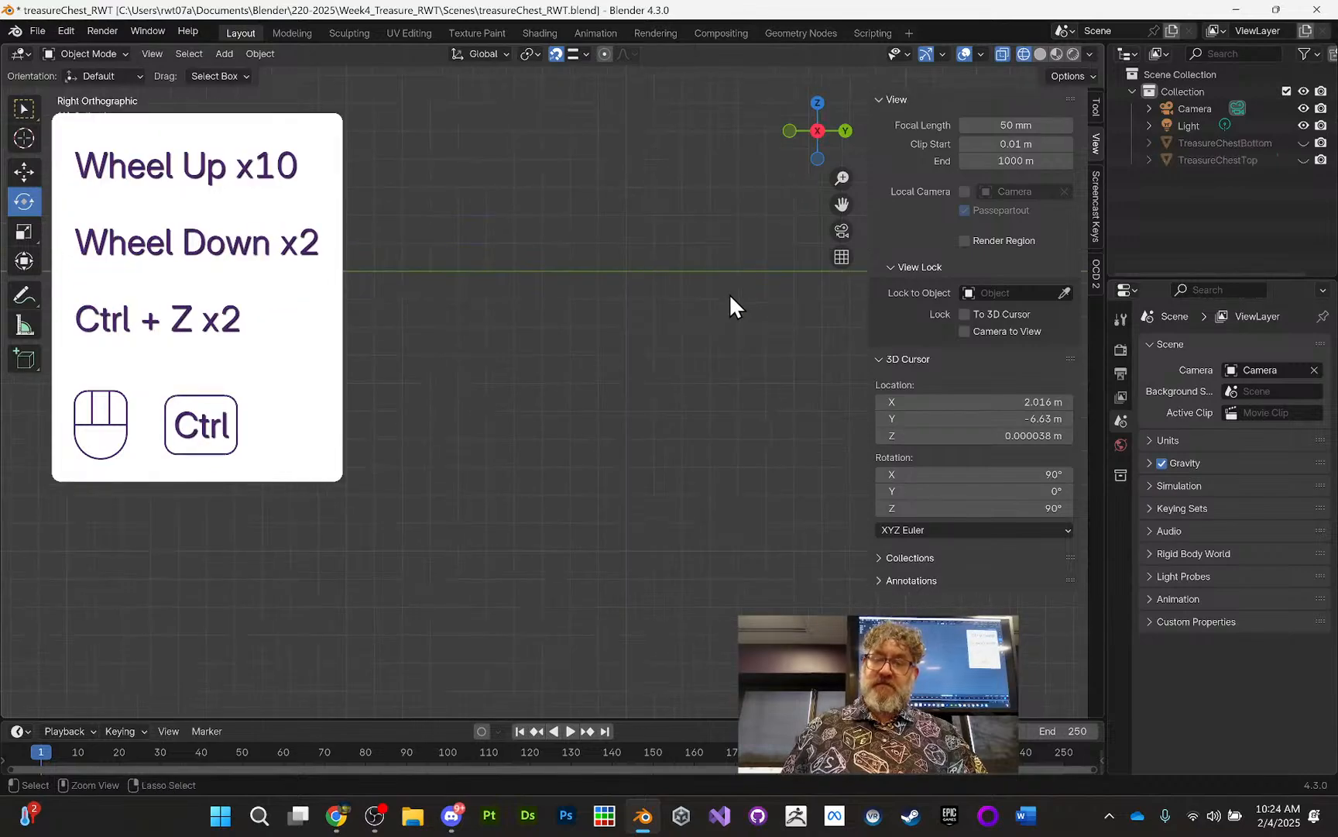
{"action": "scroll", "coordinate": [743, 294], "scroll_direction": "down", "scroll_amount": 7}
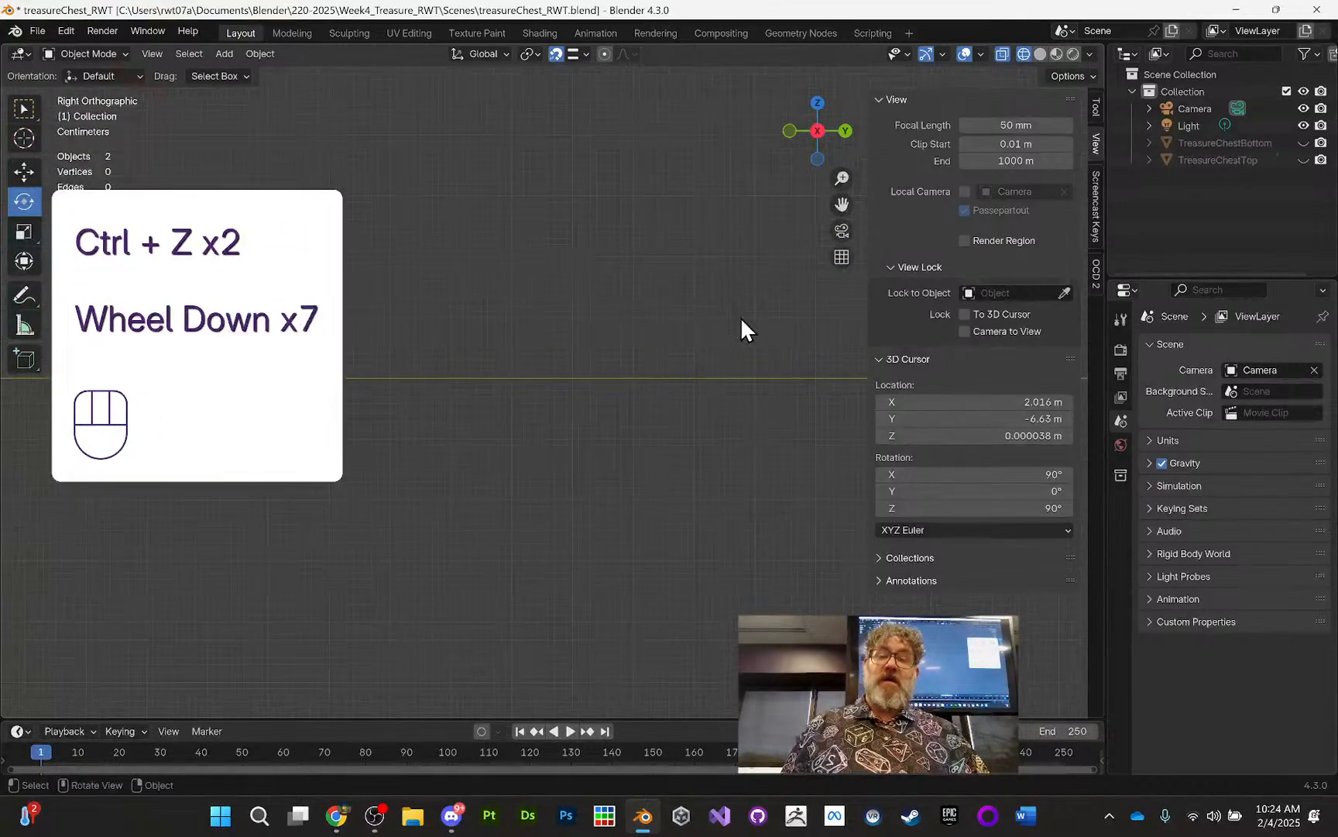
{"action": "scroll", "coordinate": [743, 326], "scroll_direction": "down", "scroll_amount": 6}
{"action": "scroll", "coordinate": [677, 353], "scroll_direction": "up", "scroll_amount": 4}
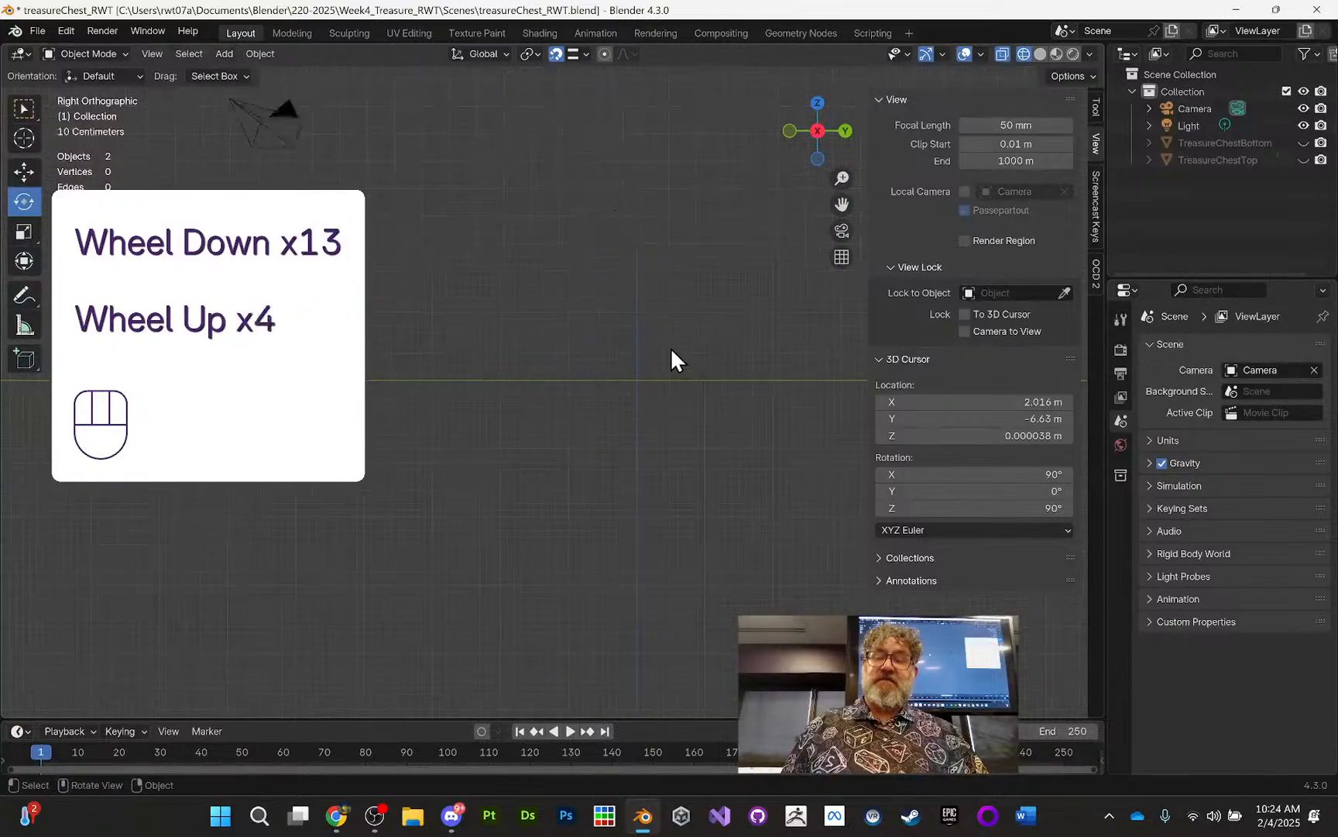
Step: Redo the undone changes to bring the hidden treasure chest parts back
{"action": "key", "text": "ctrl+shift+z"}
{"action": "key", "text": "ctrl+shift+z"}
{"action": "key", "text": "ctrl+shift+z"}
{"action": "key", "text": "ctrl+shift+z"}
{"action": "key", "text": "ctrl+shift+z"}
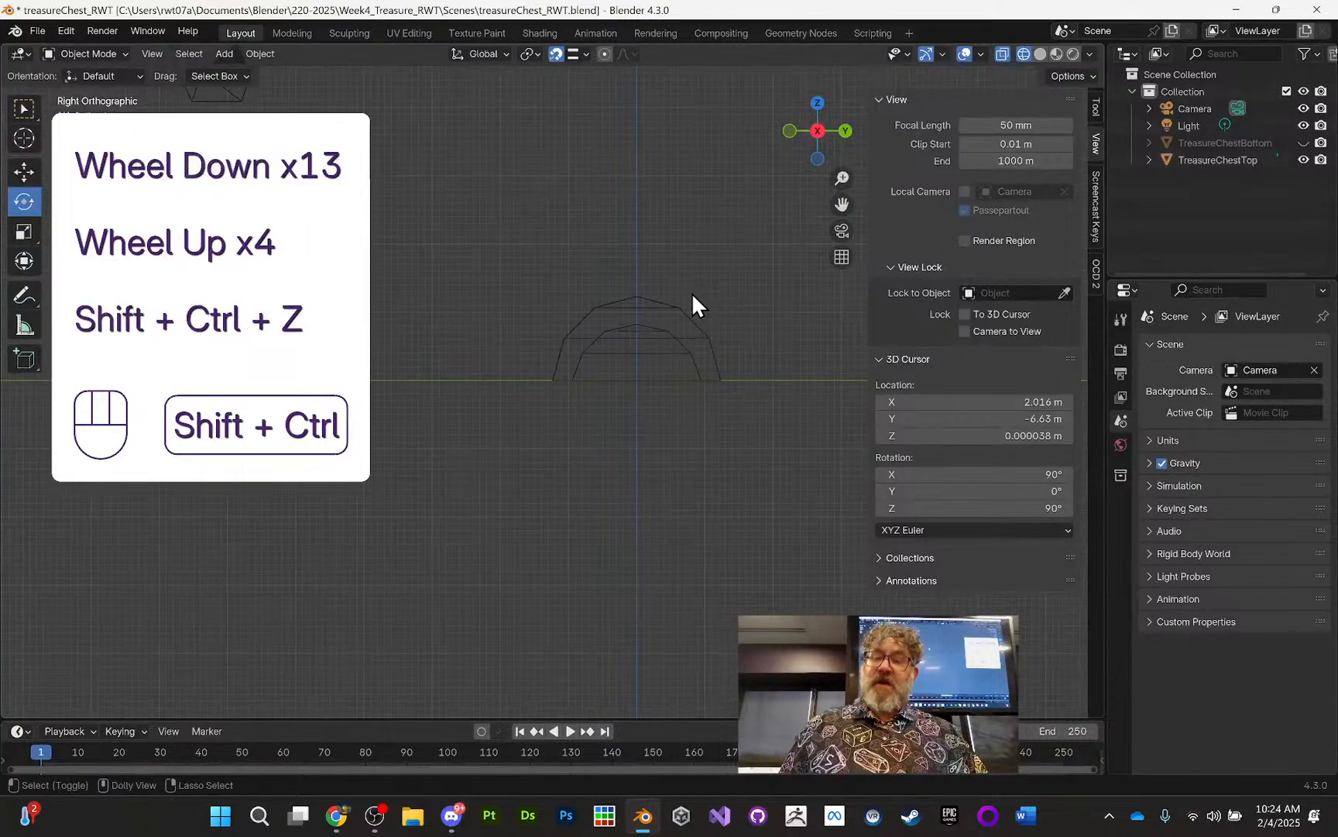
Step: Redo the remaining undone changes to restore both chest parts, and undo the lid's last rotation
{"action": "key", "text": "ctrl+shift+z"}
{"action": "key", "text": "ctrl+shift+z"}
{"action": "key", "text": "ctrl+shift+z"}
{"action": "key", "text": "ctrl+shift+z"}
{"action": "key", "text": "ctrl+shift+z"}
{"action": "key", "text": "ctrl+shift+z"}
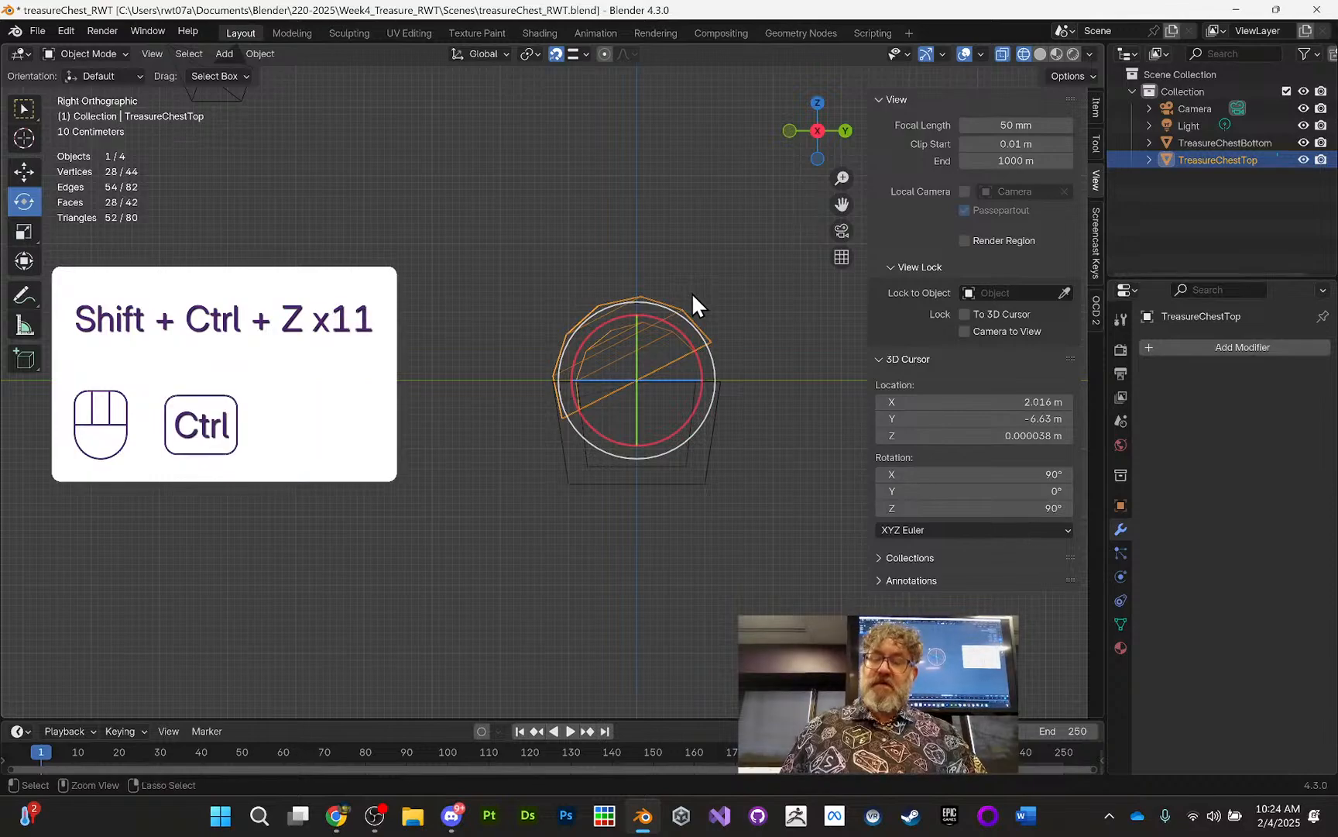
{"action": "key", "text": "ctrl+z"}
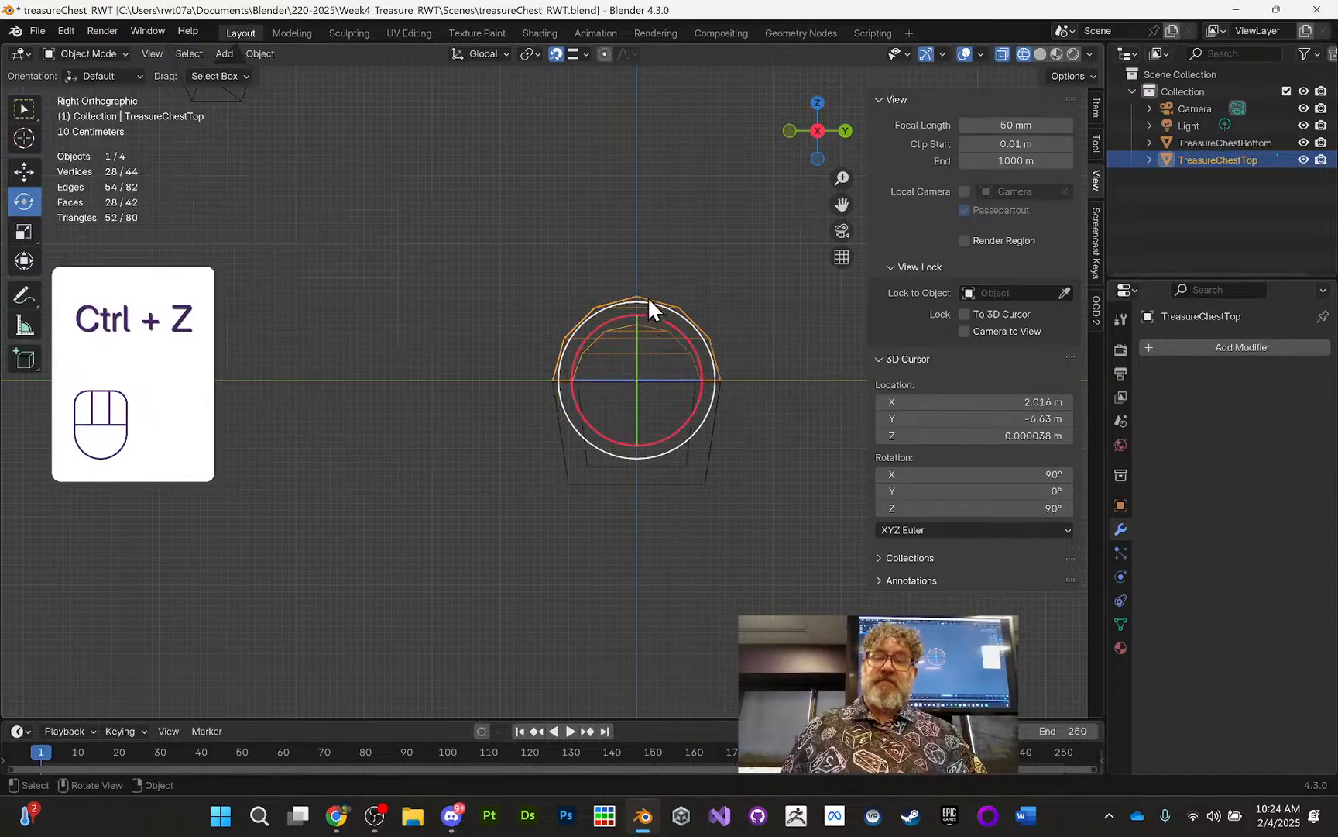
{"action": "left_click", "coordinate": [722, 219]}
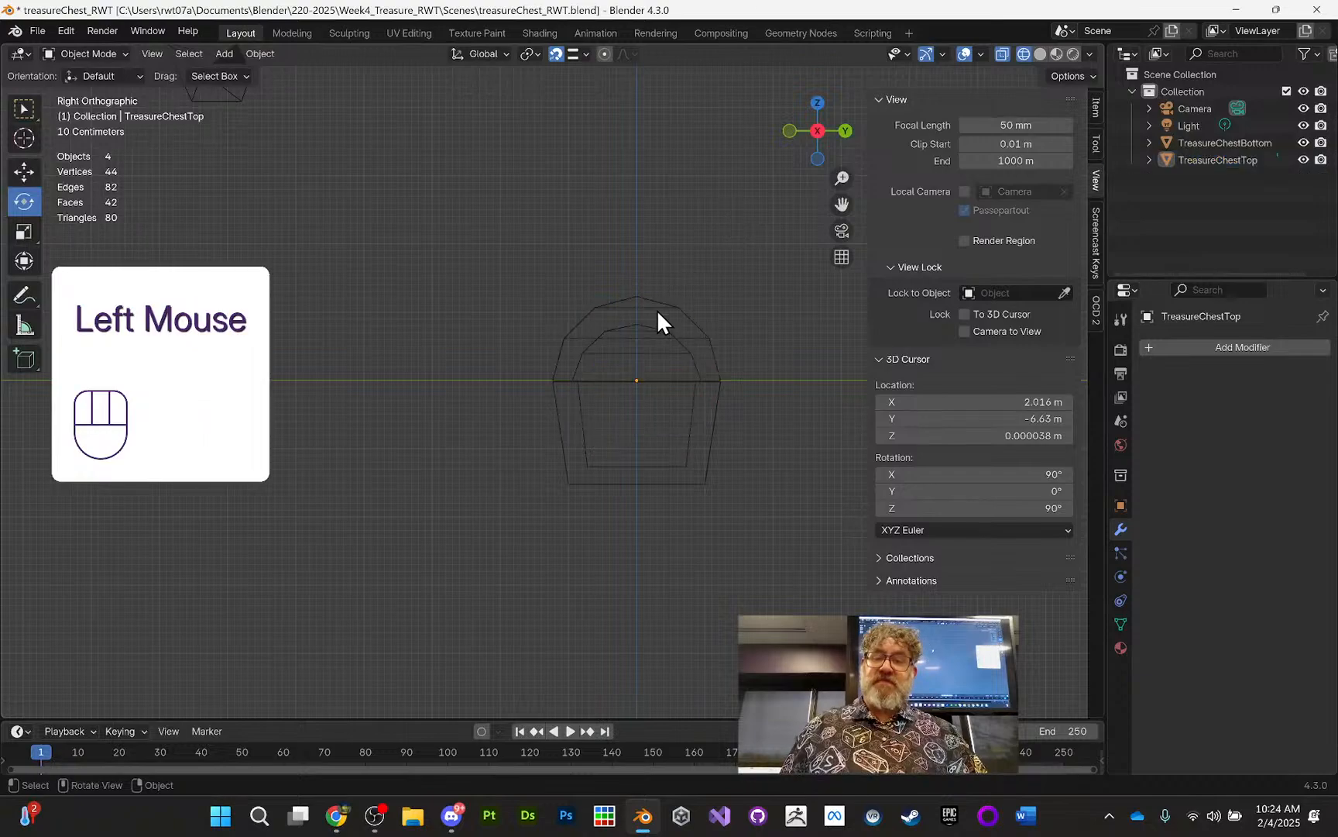
Step: Place the 3D cursor by eye near the lid's lower corner, at about Y -1.237 m and Z 0.031 m
{"action": "scroll", "coordinate": [705, 318], "scroll_direction": "down", "scroll_amount": 4}
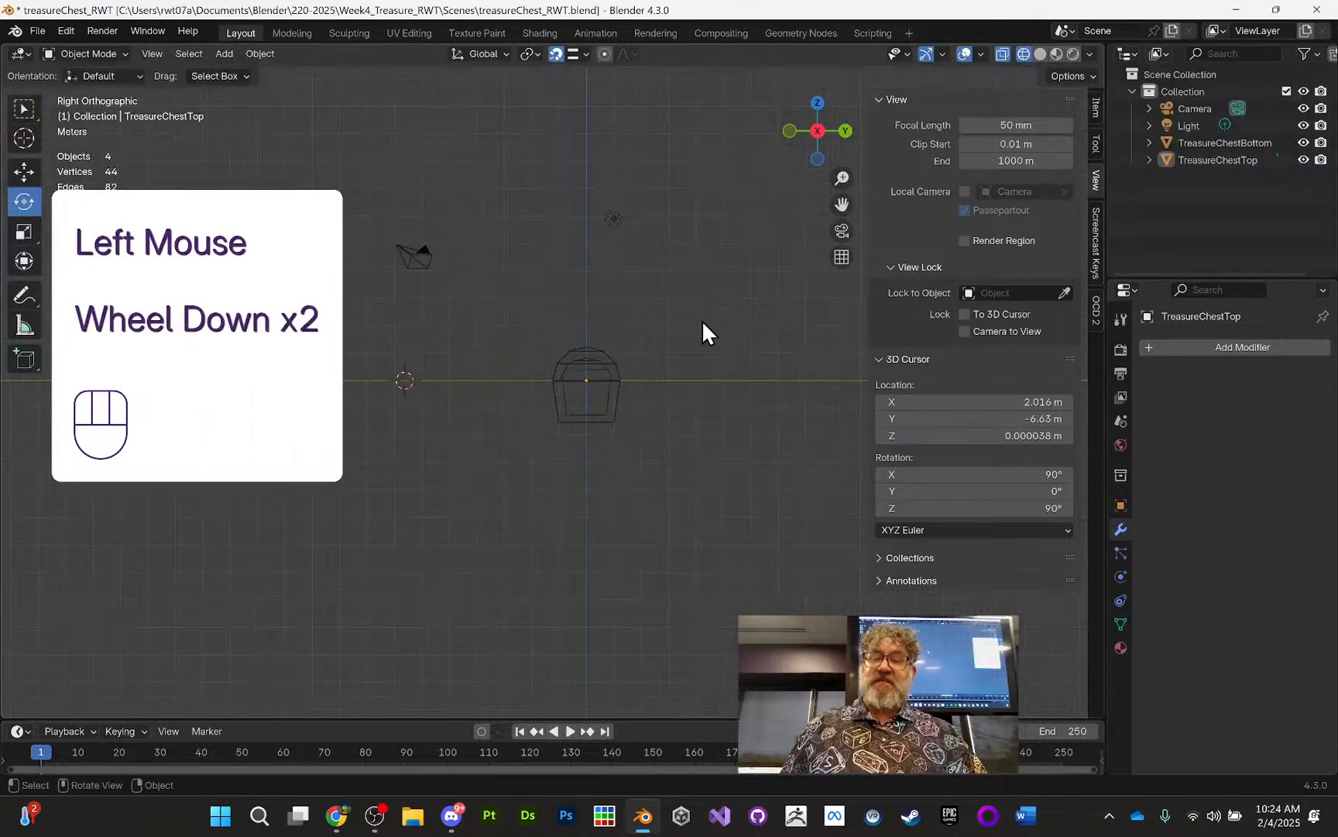
{"action": "scroll", "coordinate": [711, 341], "scroll_direction": "up", "scroll_amount": 4}
{"action": "scroll", "coordinate": [701, 342], "scroll_direction": "down", "scroll_amount": 1}
{"action": "scroll", "coordinate": [699, 344], "scroll_direction": "up", "scroll_amount": 2}
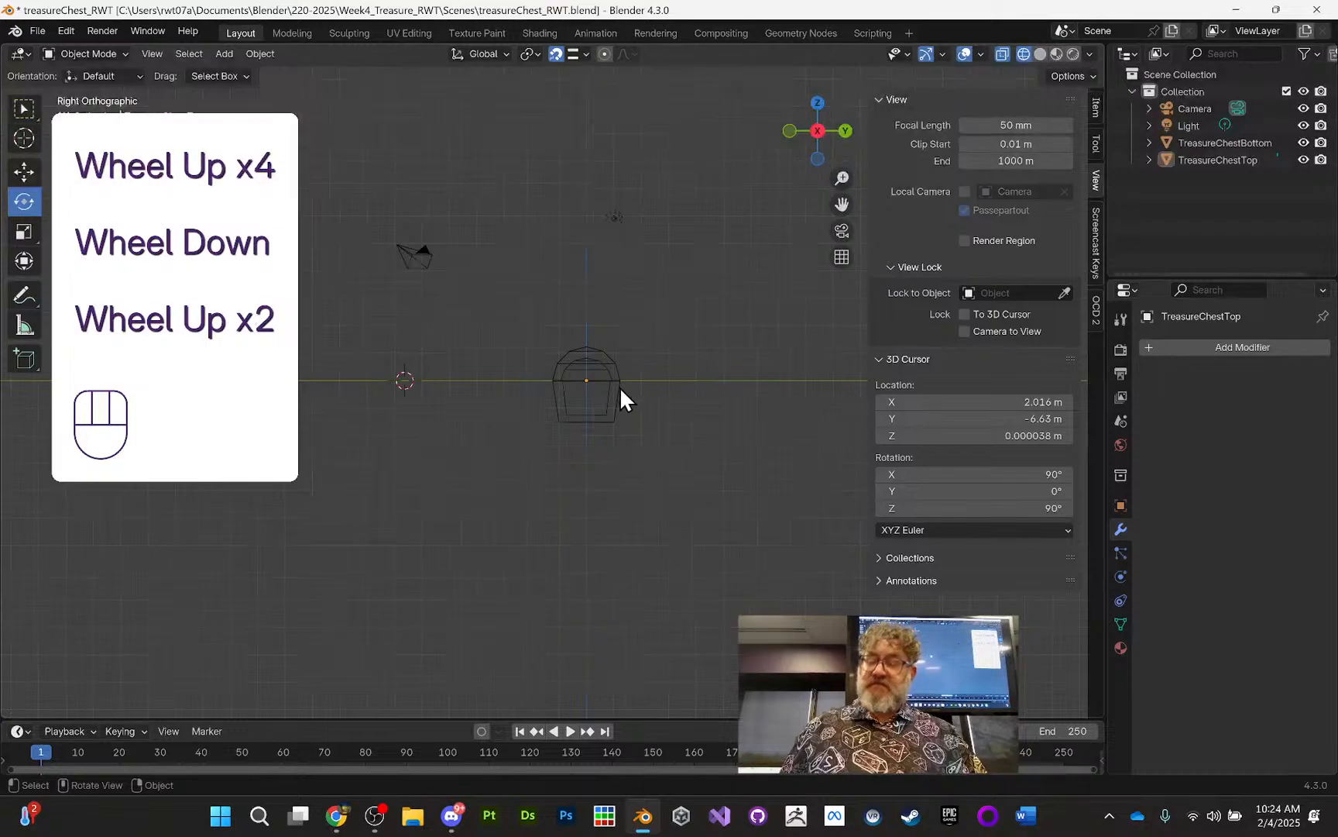
{"action": "scroll", "coordinate": [604, 381], "scroll_direction": "up", "scroll_amount": 2}
{"action": "key", "text": "shift"}
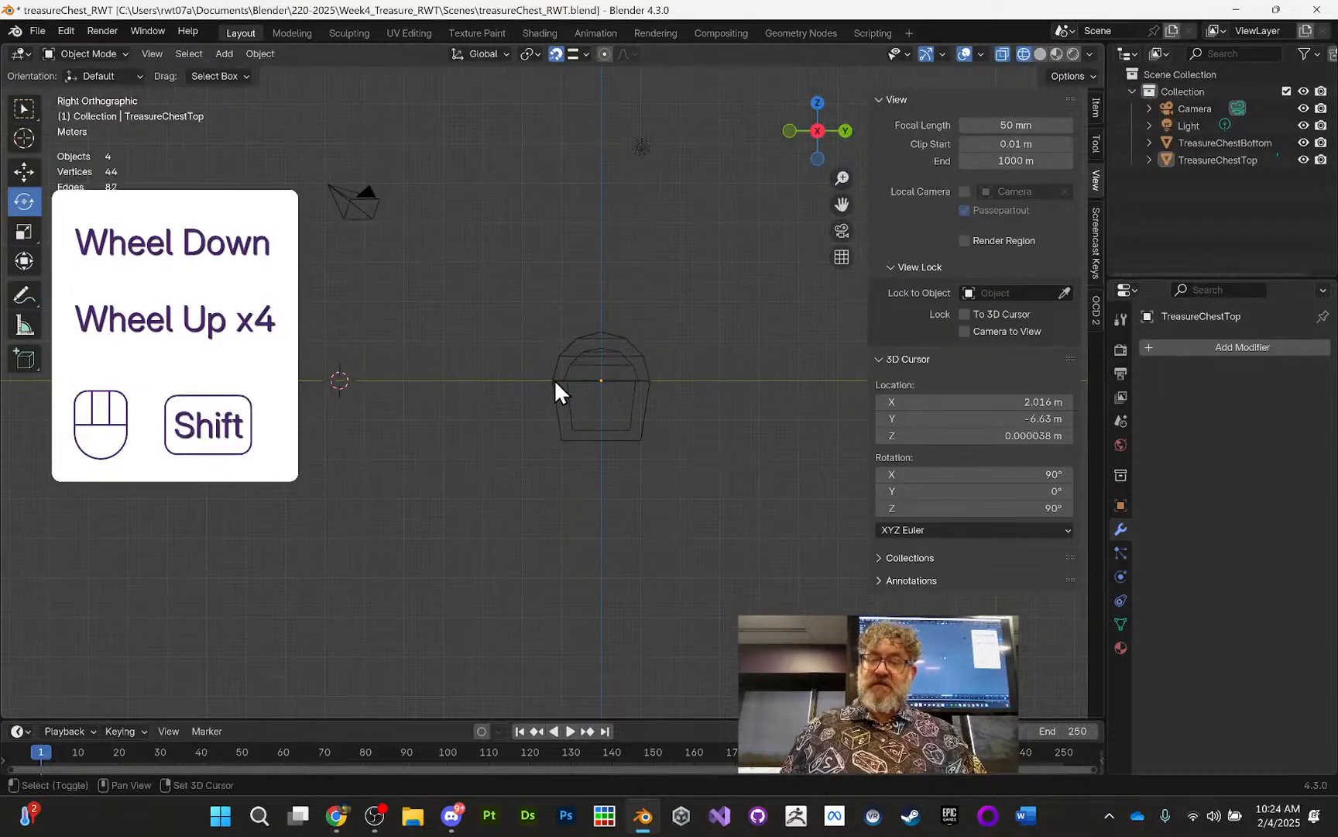
{"action": "right_click", "coordinate": [552, 378], "text": "shift"}
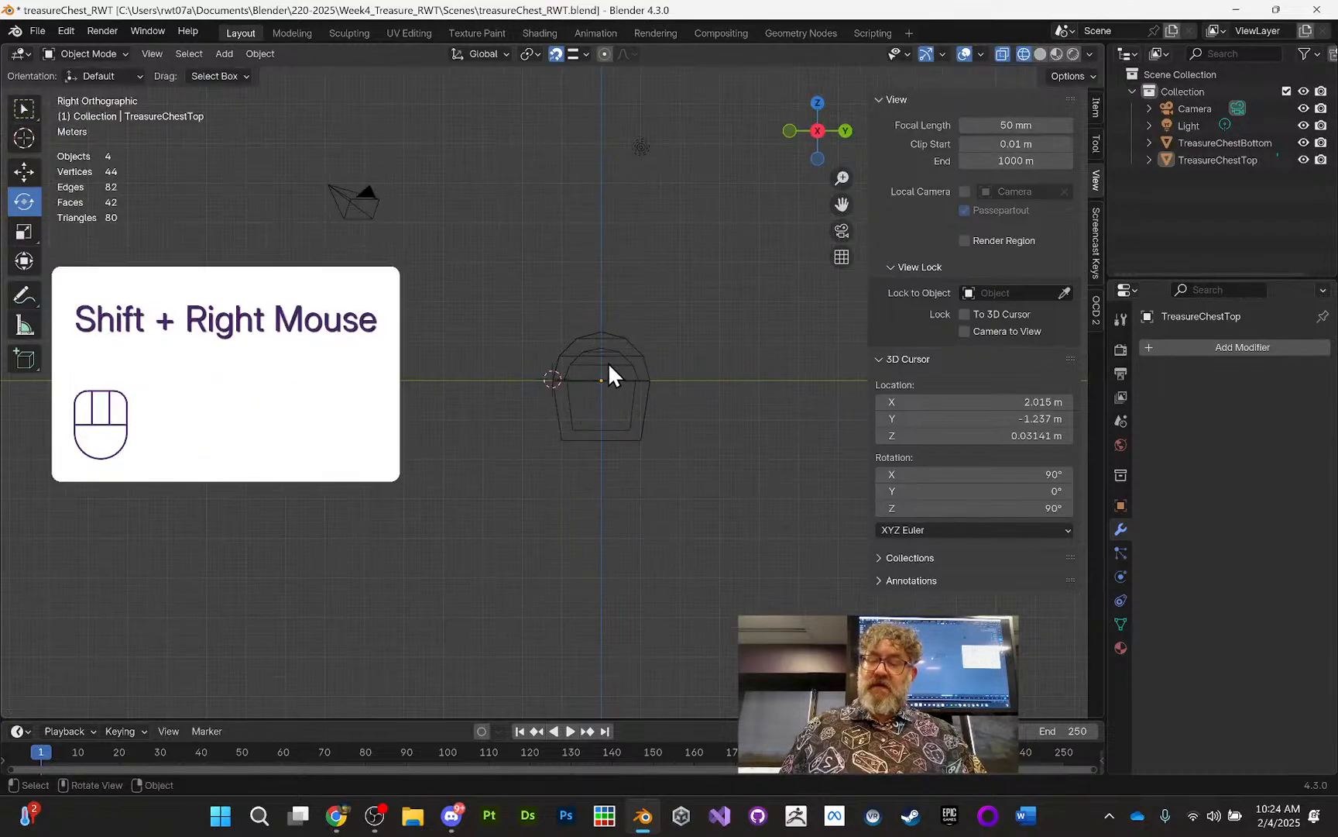
Step: Try nudging the 3D cursor's Y, X and Z location values by single increments, shifting X to 2.115 m
{"action": "scroll", "coordinate": [608, 366], "scroll_direction": "up", "scroll_amount": 8}
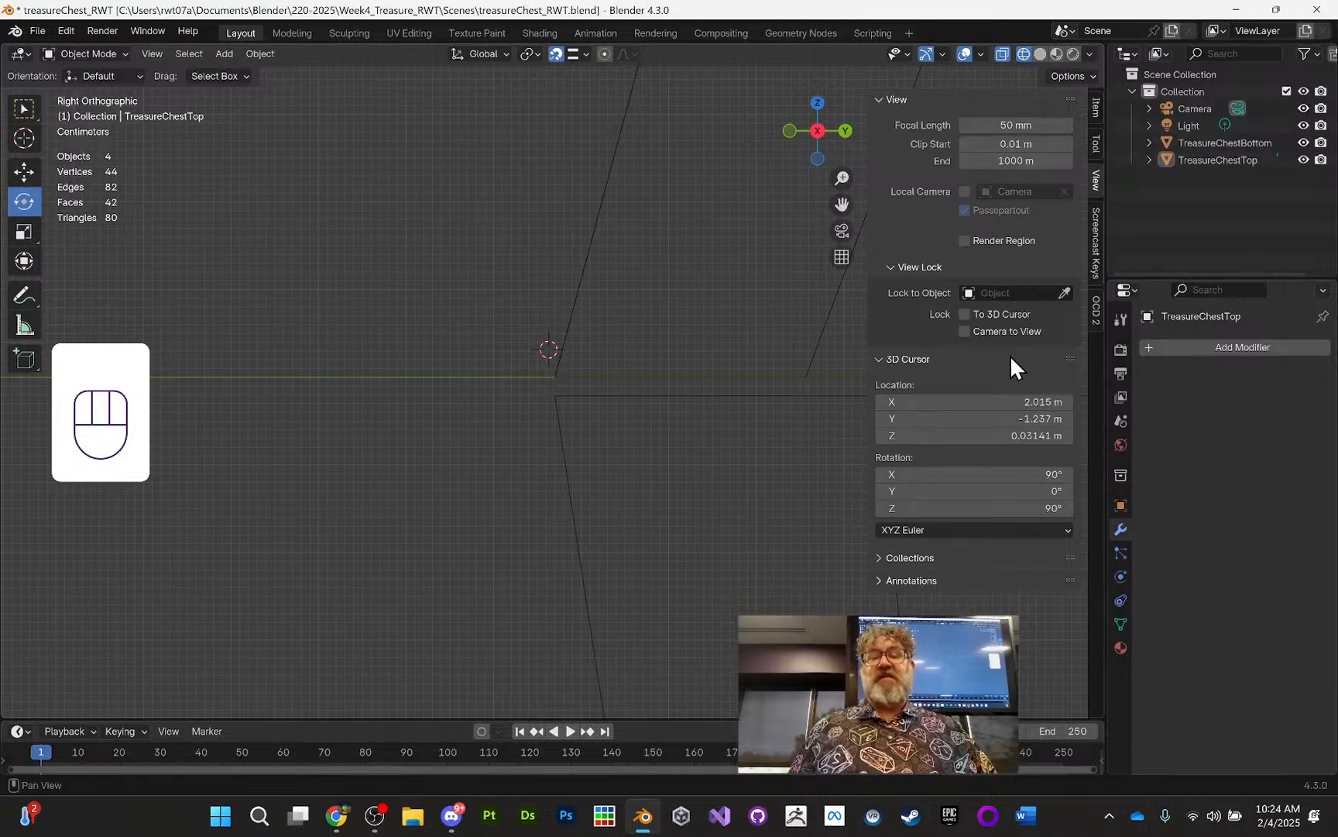
{"action": "left_click", "coordinate": [1072, 419]}
{"action": "left_click", "coordinate": [879, 419]}
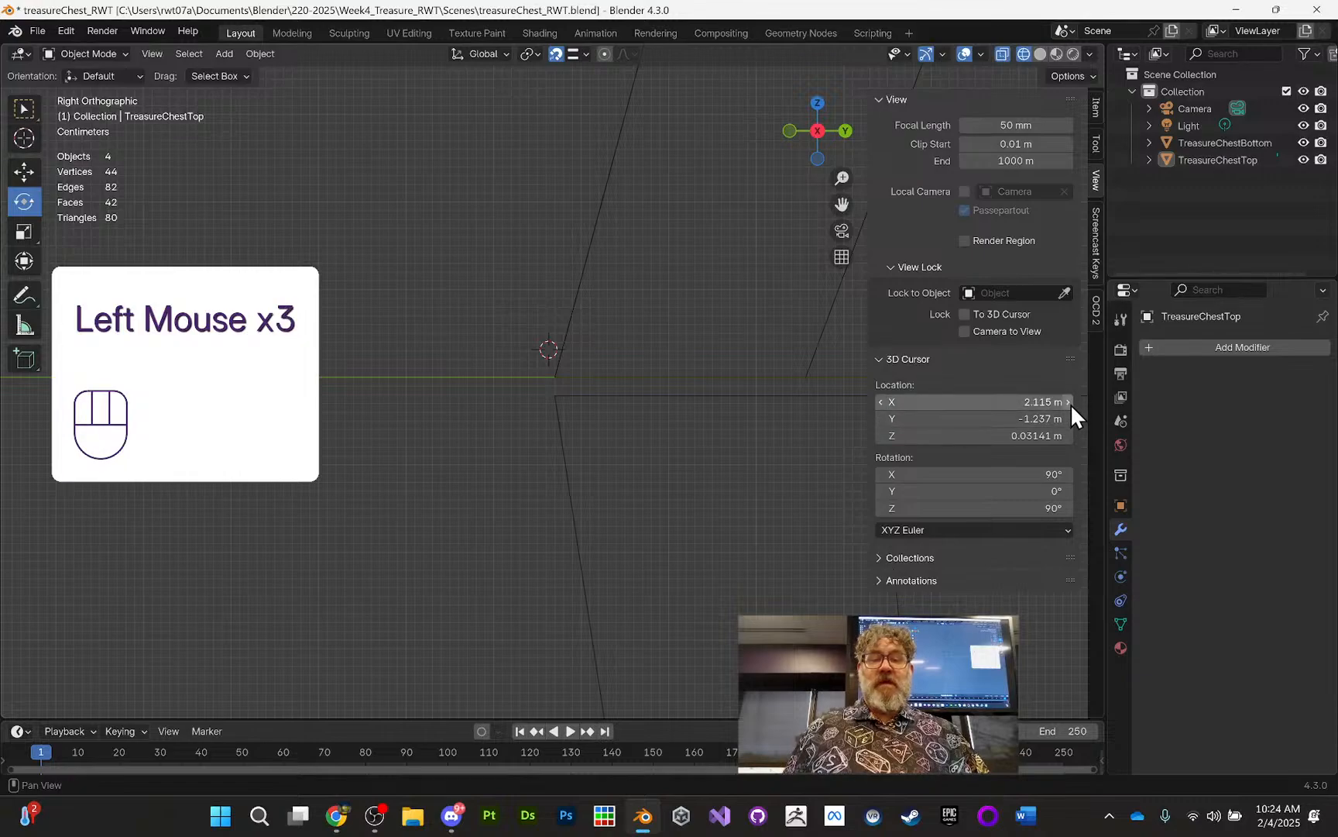
{"action": "left_click", "coordinate": [1071, 402]}
{"action": "left_click", "coordinate": [882, 403]}
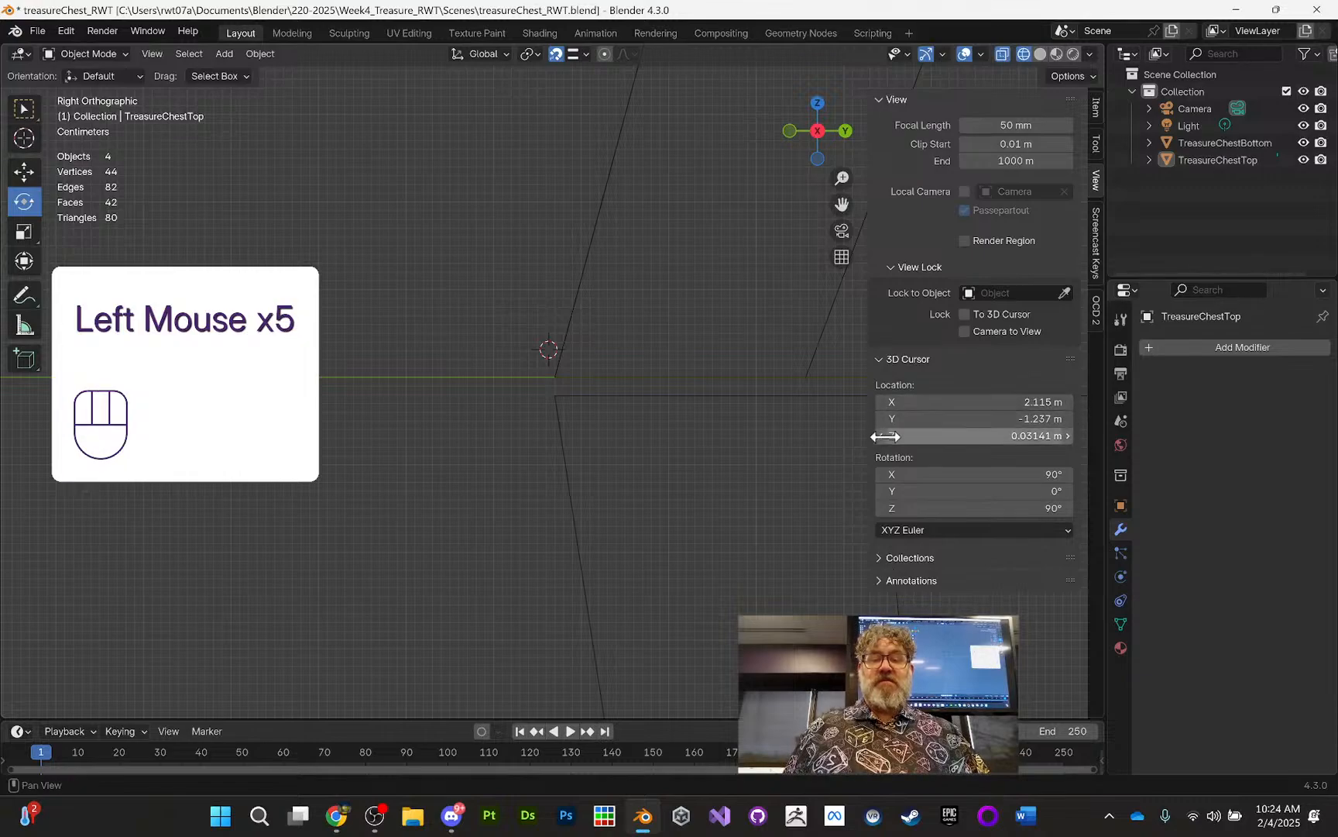
{"action": "left_click", "coordinate": [883, 436]}
{"action": "left_click", "coordinate": [1067, 435]}
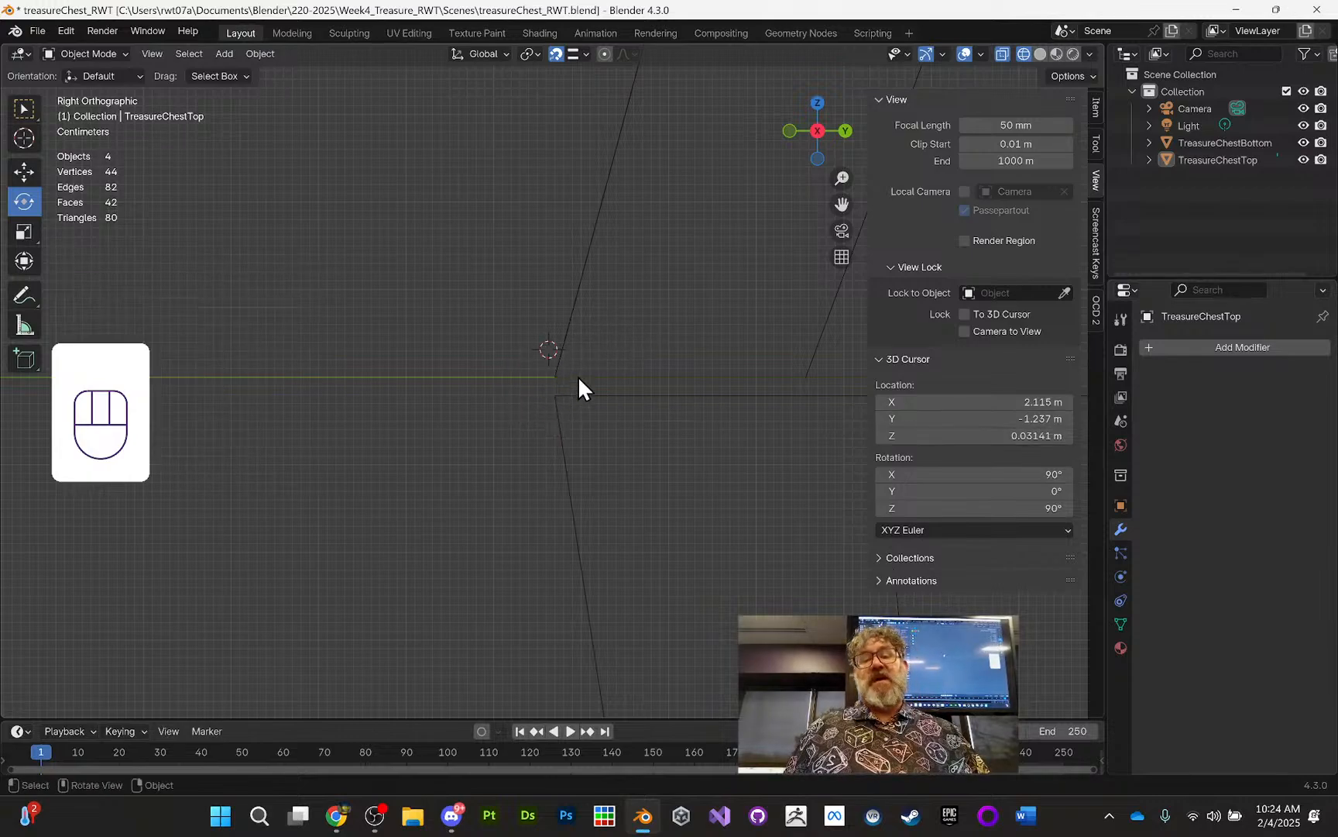
Step: Activate the Select Box tool and select the treasure chest lid in an angled perspective view
{"action": "middle_click_drag", "start_coordinate": [671, 267], "coordinate": [680, 265]}
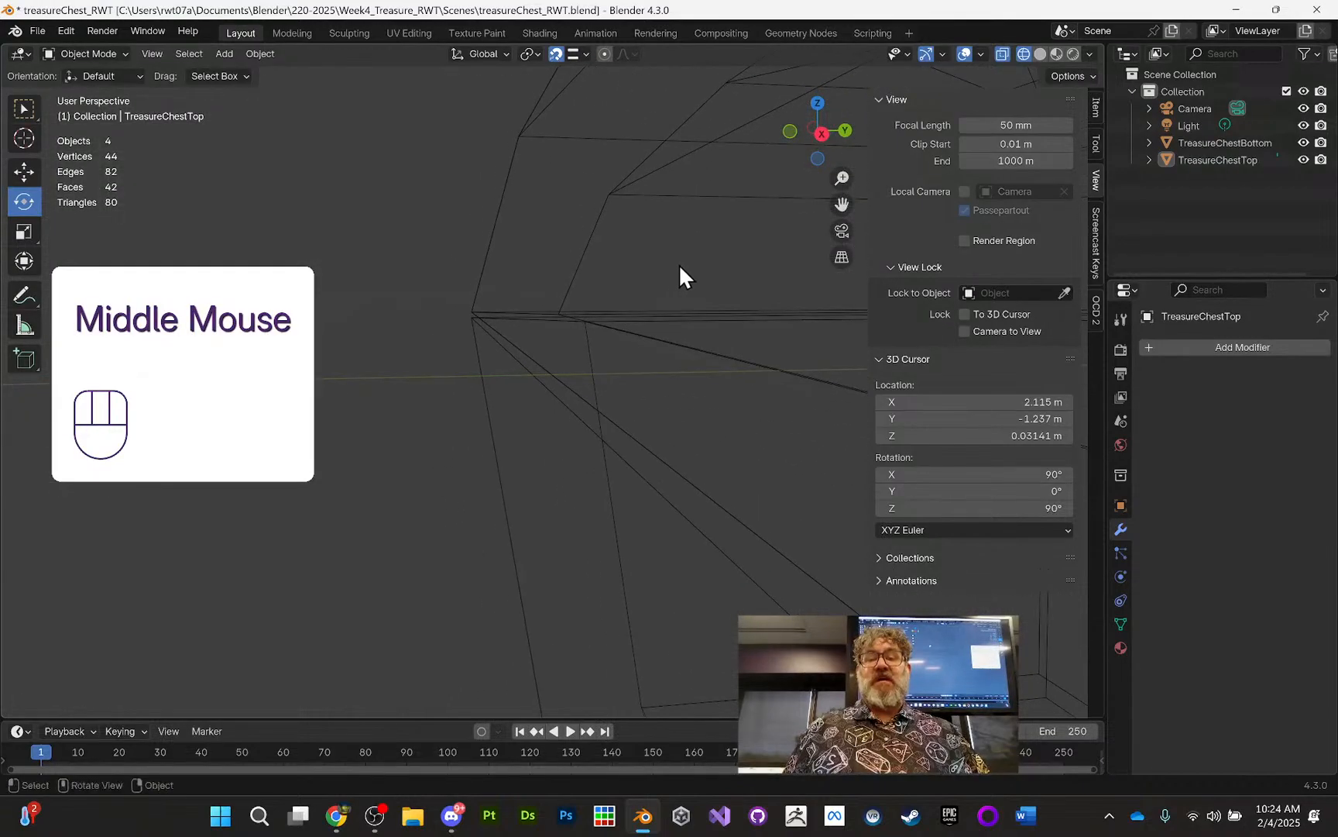
{"action": "left_click", "coordinate": [569, 118]}
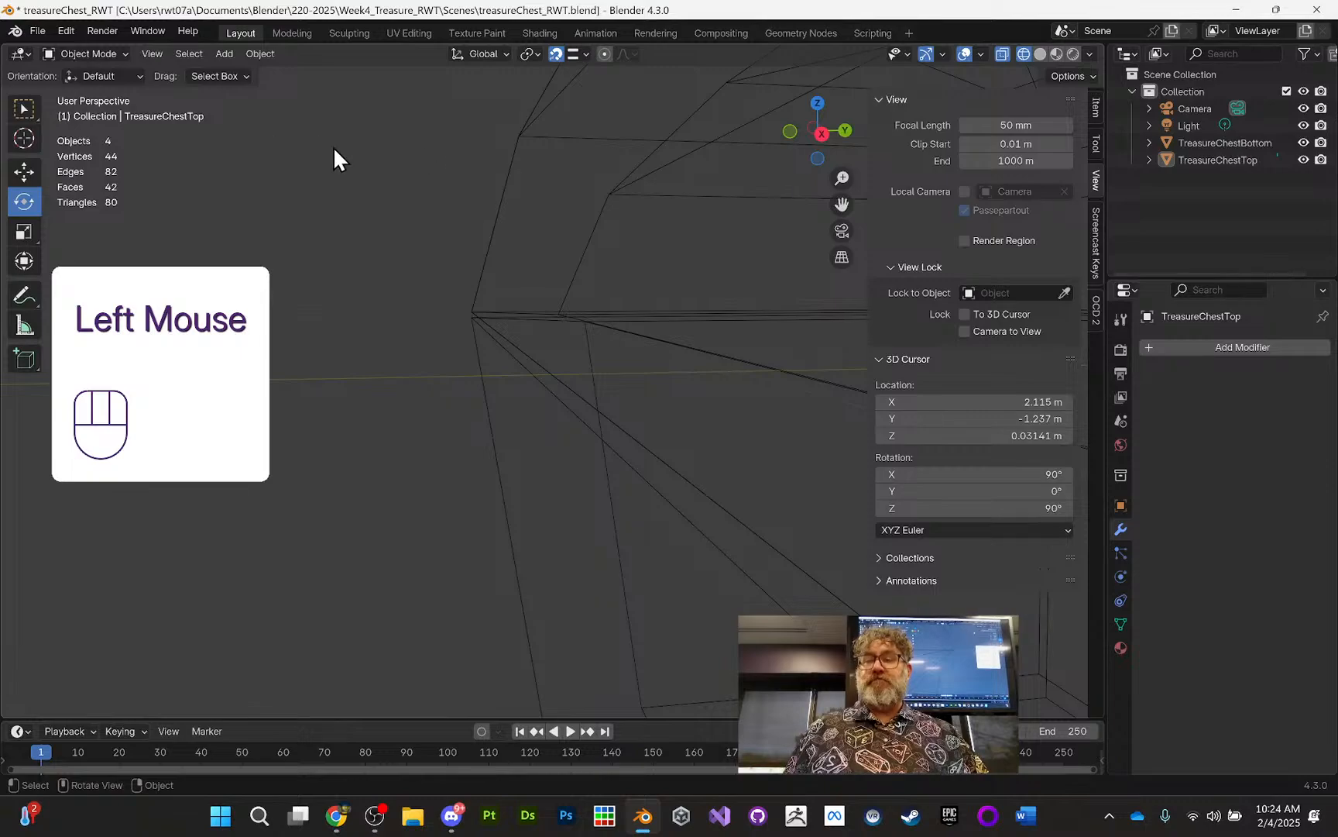
{"action": "left_click", "coordinate": [25, 103]}
{"action": "left_click", "coordinate": [552, 151]}
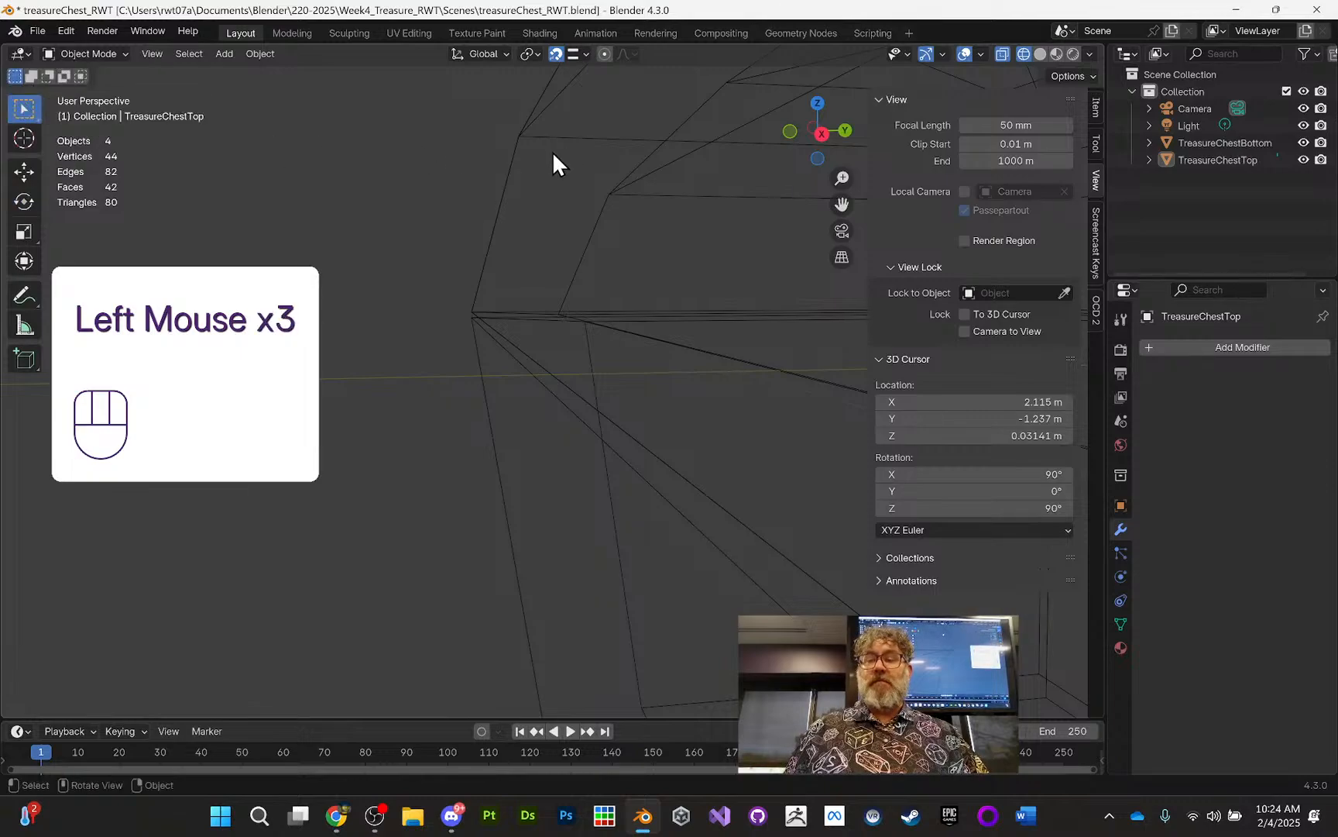
{"action": "left_click", "coordinate": [609, 230]}
{"action": "scroll", "coordinate": [582, 174], "scroll_direction": "up", "scroll_amount": 1}
{"action": "middle_click_drag", "start_coordinate": [582, 174], "coordinate": [572, 296]}
{"action": "scroll", "coordinate": [717, 192], "scroll_direction": "down", "scroll_amount": 5}
{"action": "left_click", "coordinate": [654, 286]}
{"action": "left_click", "coordinate": [663, 301]}
{"action": "scroll", "coordinate": [572, 303], "scroll_direction": "up", "scroll_amount": 4}
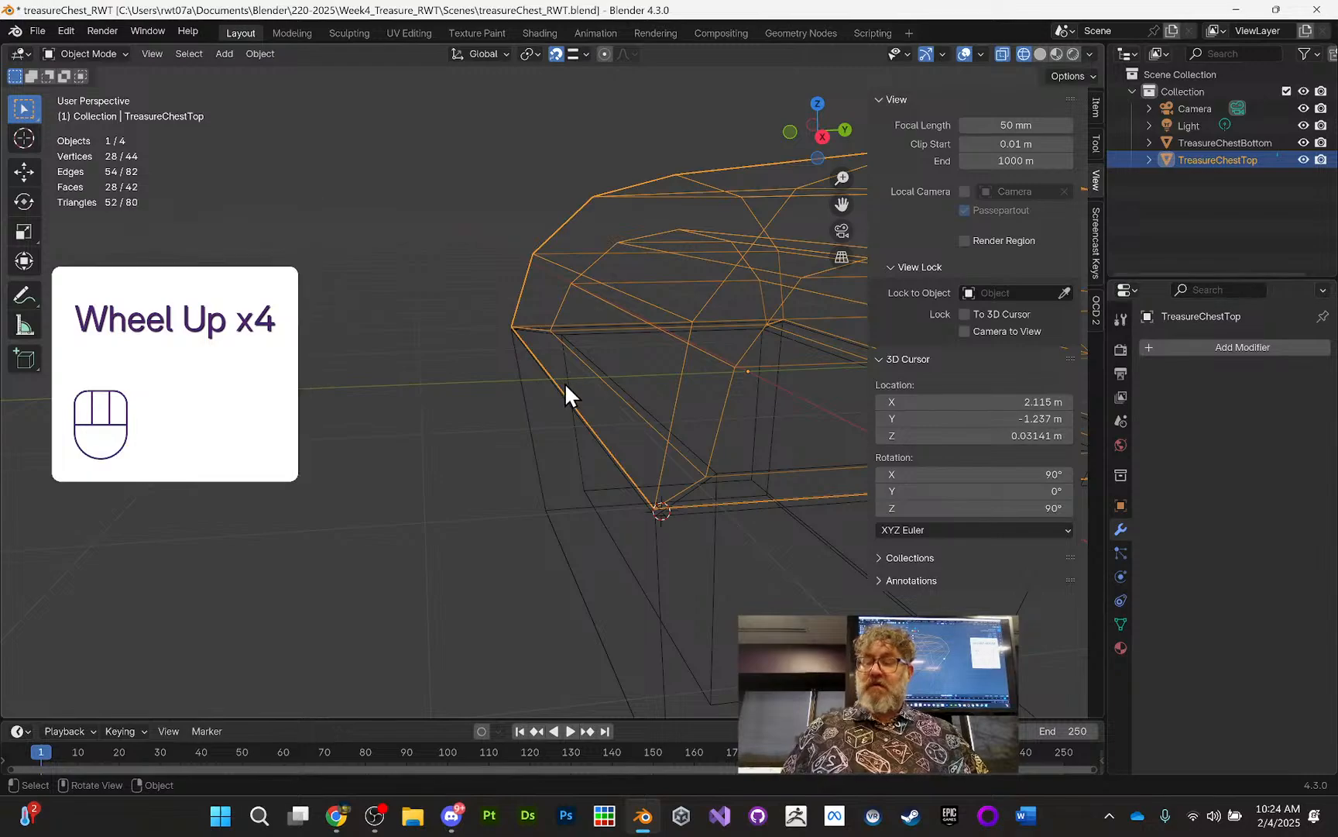
Step: Enter Edit Mode on the lid and select its outer lower edge on the negative Y side in edge select mode
{"action": "key", "text": "Tab"}
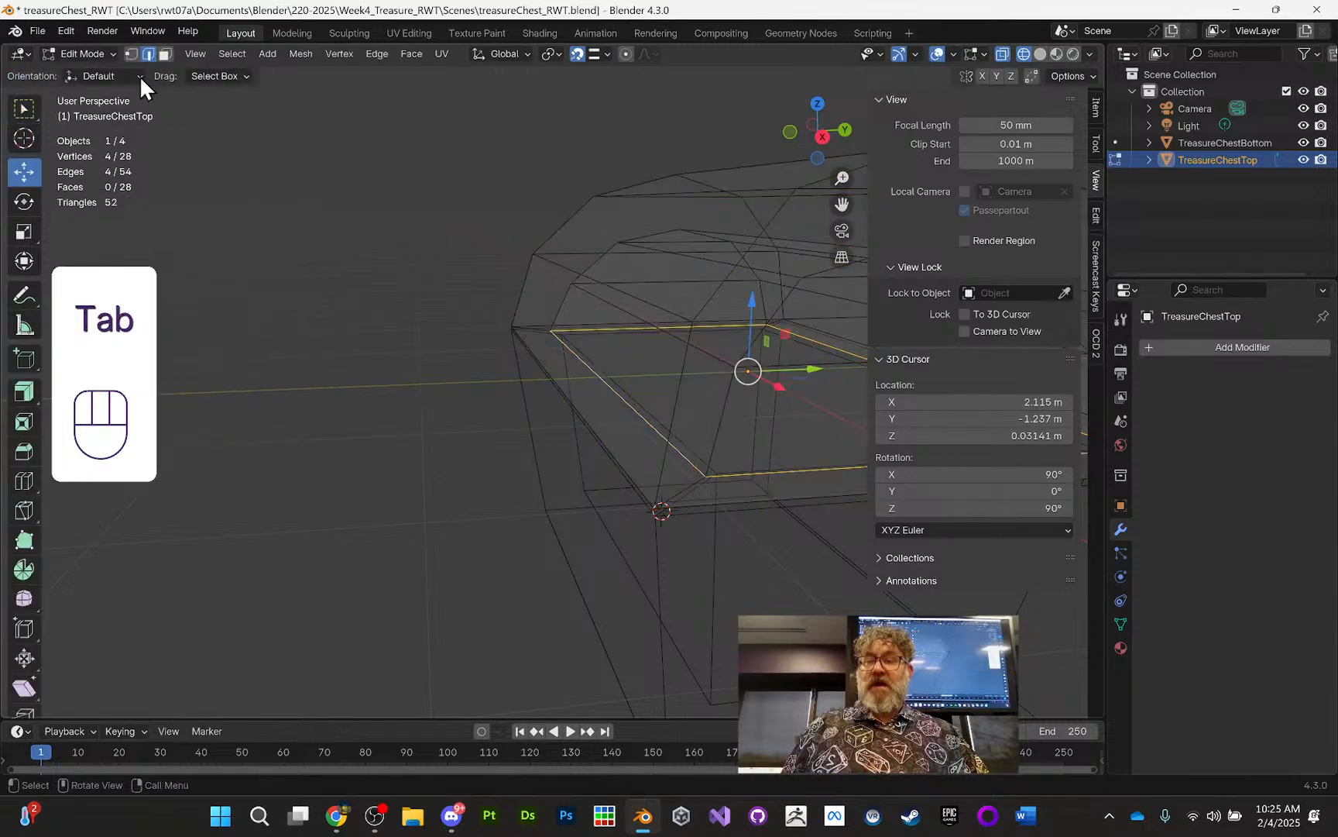
{"action": "left_click", "coordinate": [148, 53]}
{"action": "double_click", "coordinate": [555, 383]}
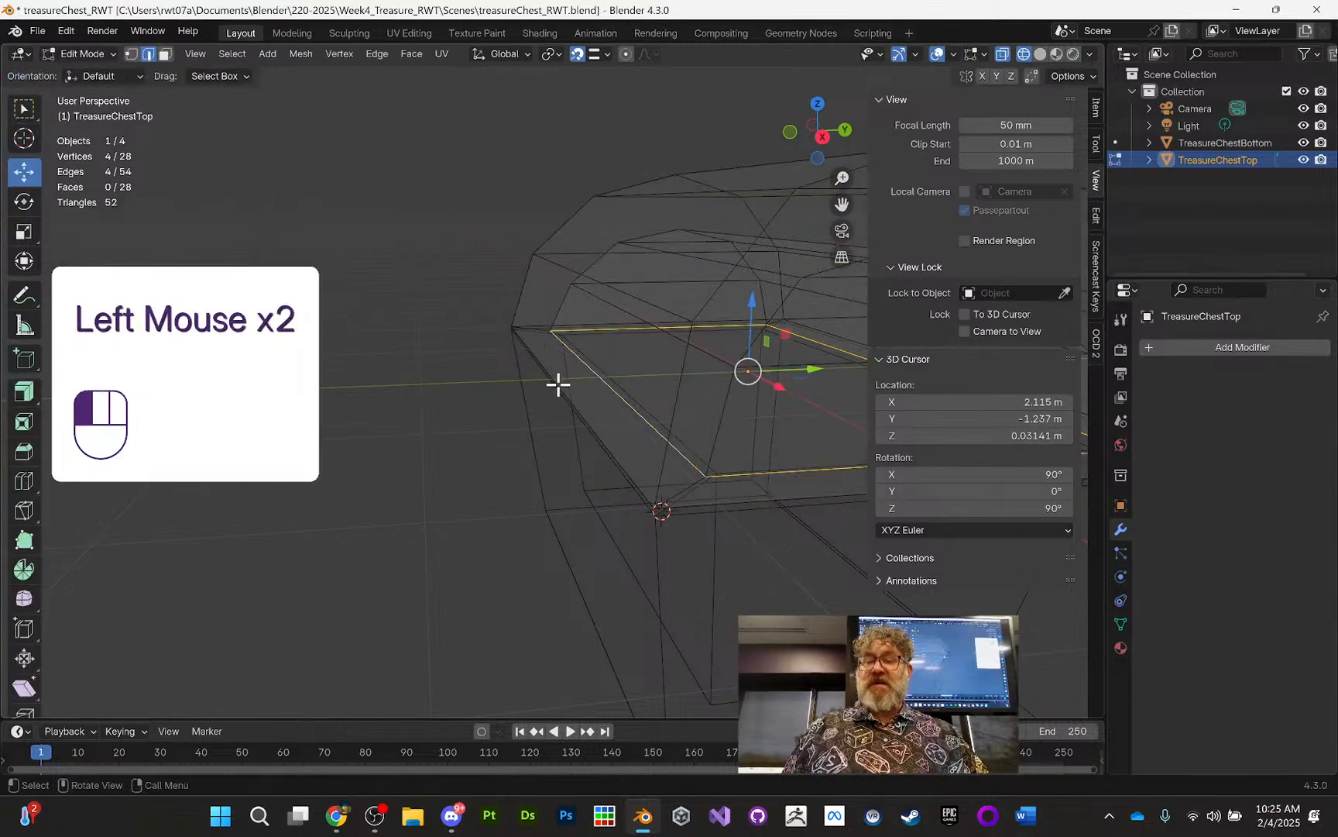
{"action": "middle_click_drag", "start_coordinate": [638, 300], "coordinate": [553, 380]}
{"action": "right_click", "coordinate": [553, 382]}
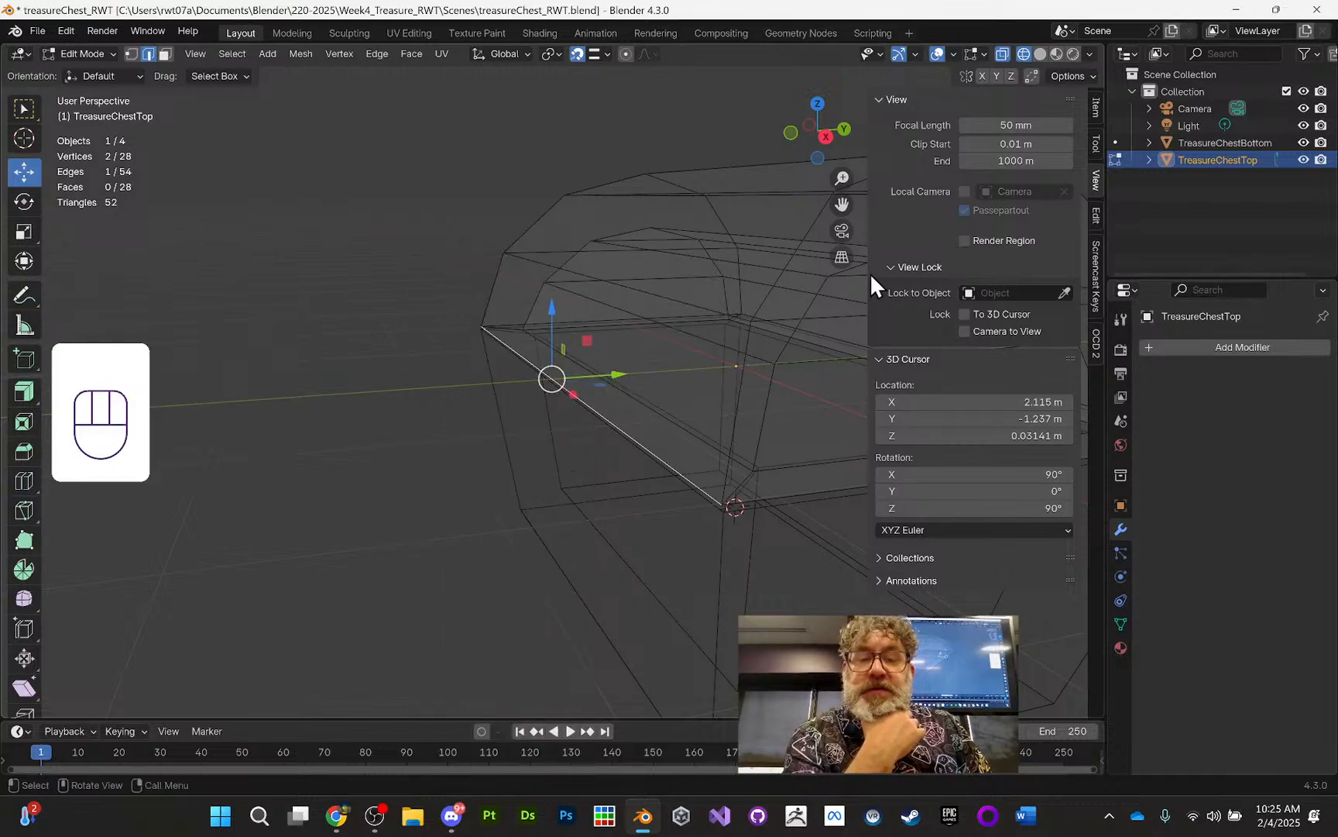
Step: Show the selected edge's median in global coordinates and copy its Y value
{"action": "left_click", "coordinate": [1097, 106]}
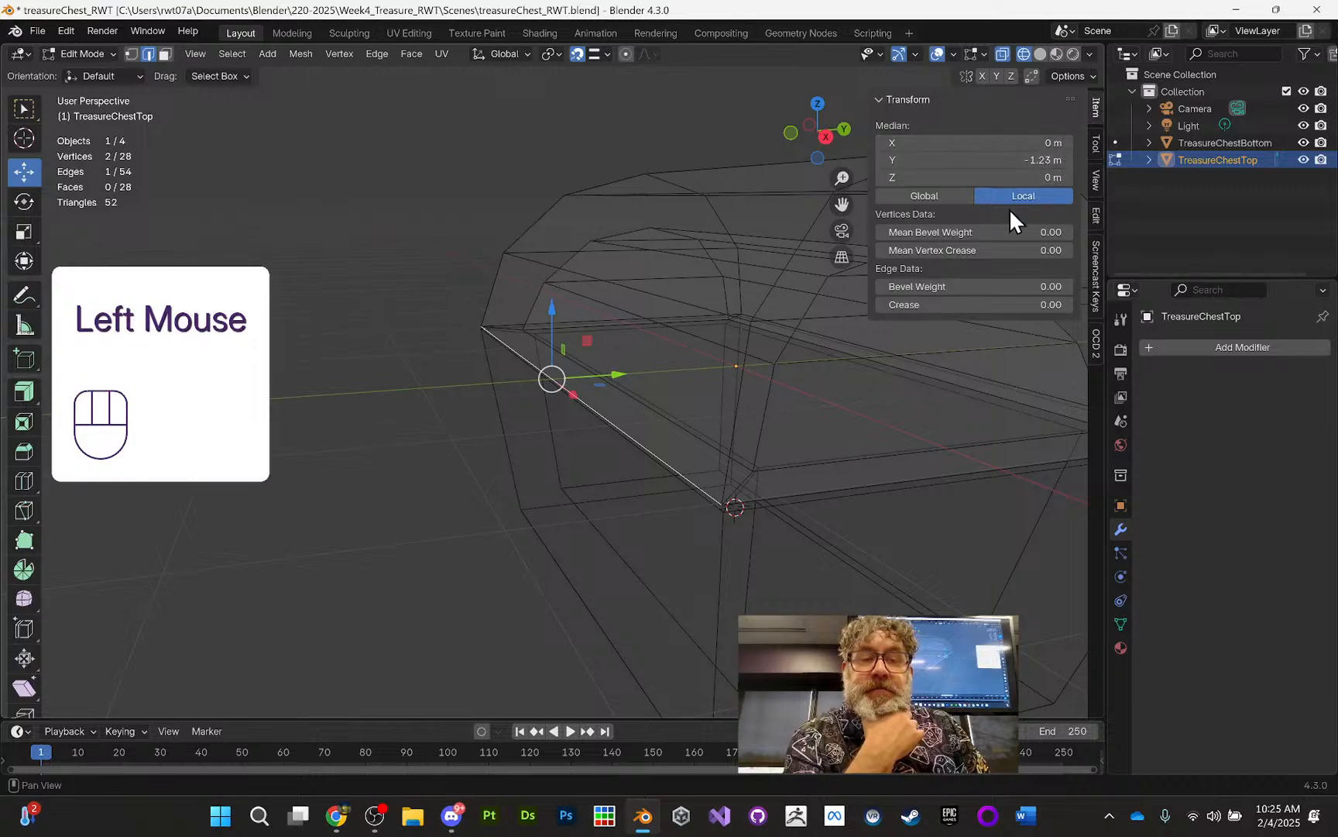
{"action": "left_click", "coordinate": [955, 195]}
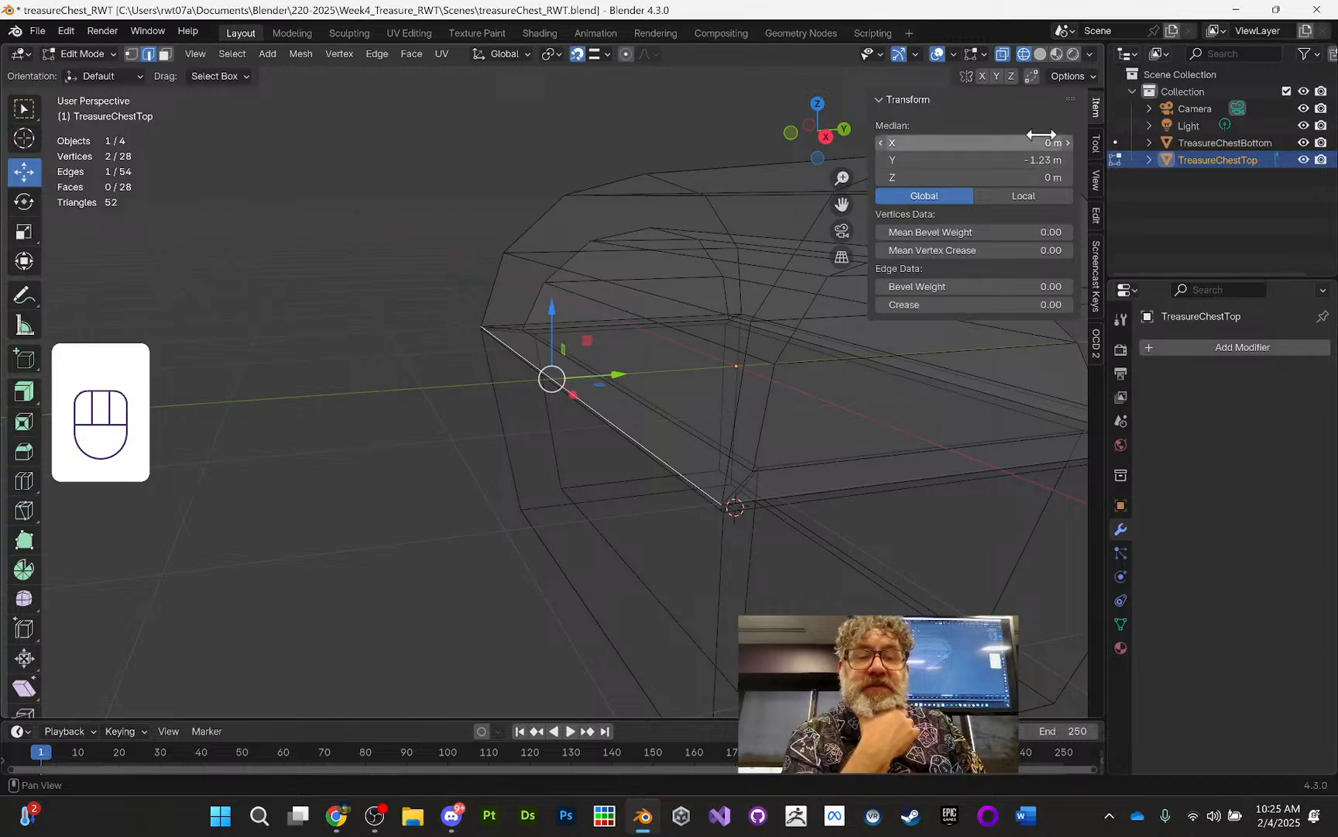
{"action": "right_click", "coordinate": [992, 156]}
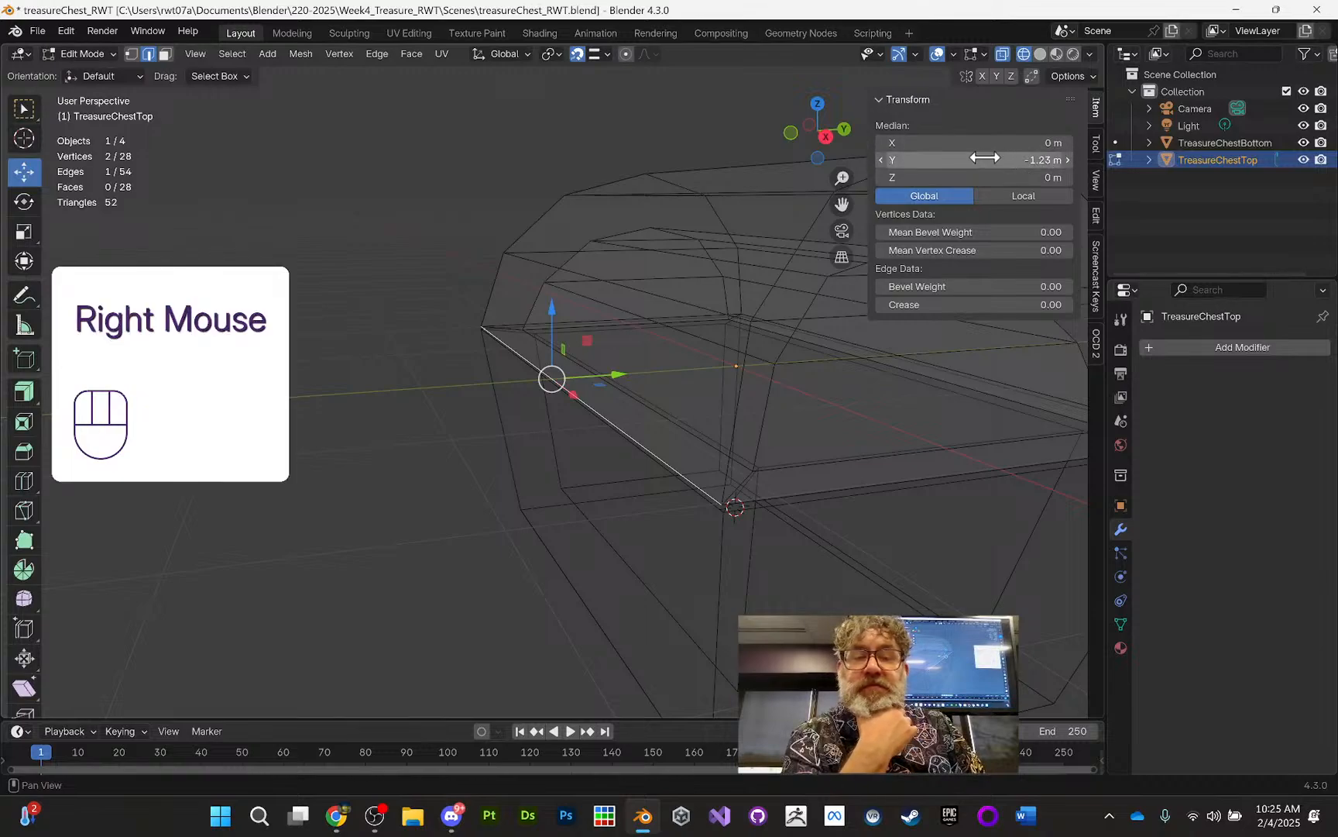
{"action": "right_click", "coordinate": [984, 157]}
{"action": "left_click", "coordinate": [986, 158]}
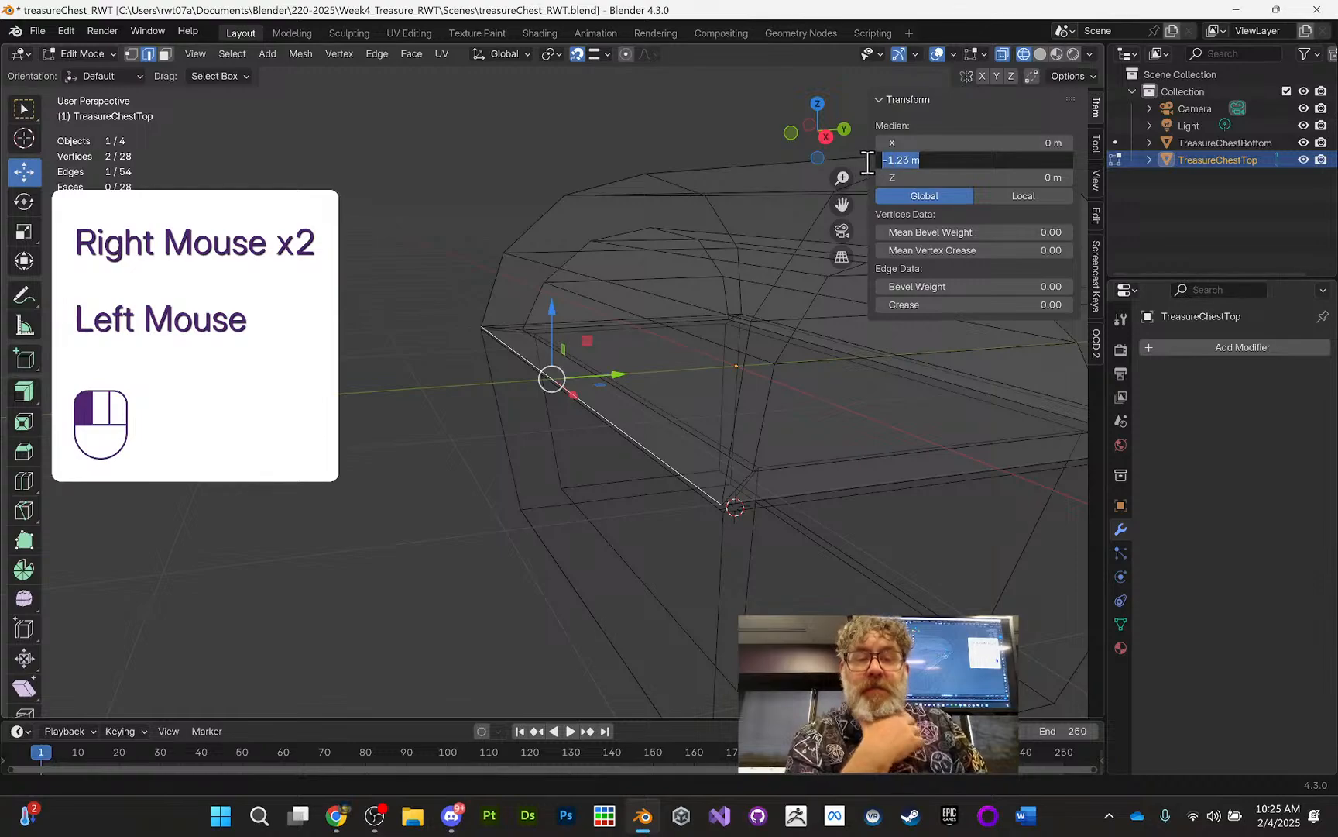
{"action": "key", "text": "ctrl+c"}
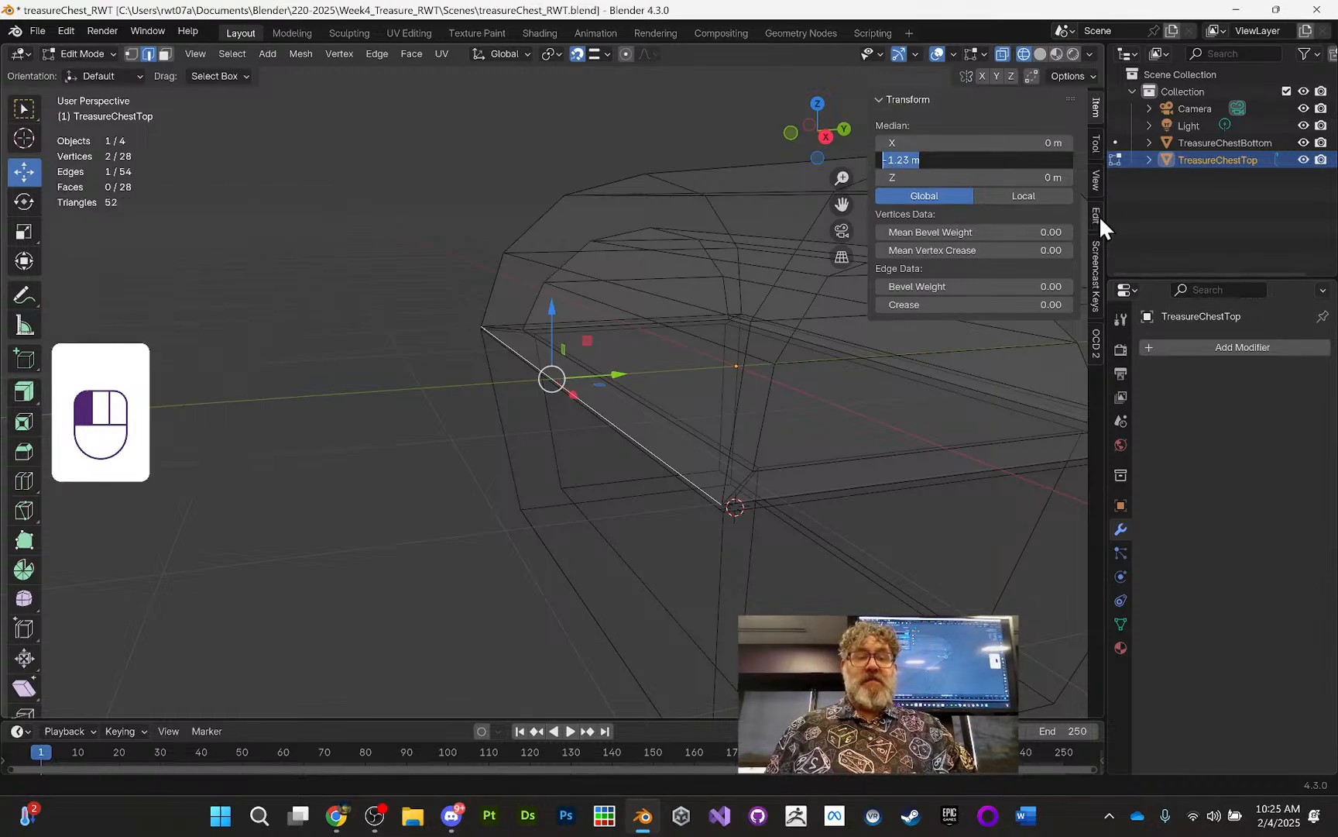
Step: Set the 3D cursor's Y location to -1.23 m using the value copied from the edge
{"action": "left_click", "coordinate": [1095, 180]}
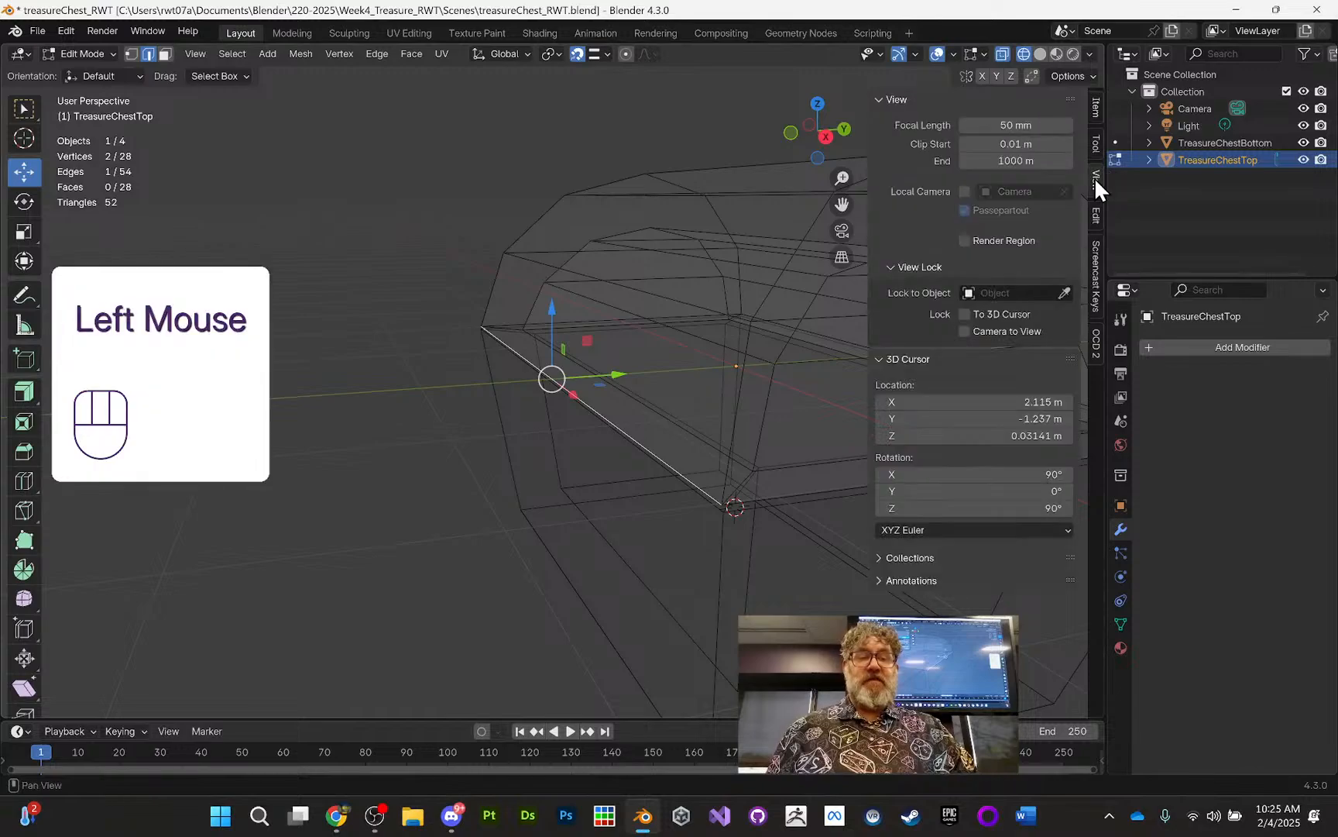
{"action": "double_click", "coordinate": [993, 417]}
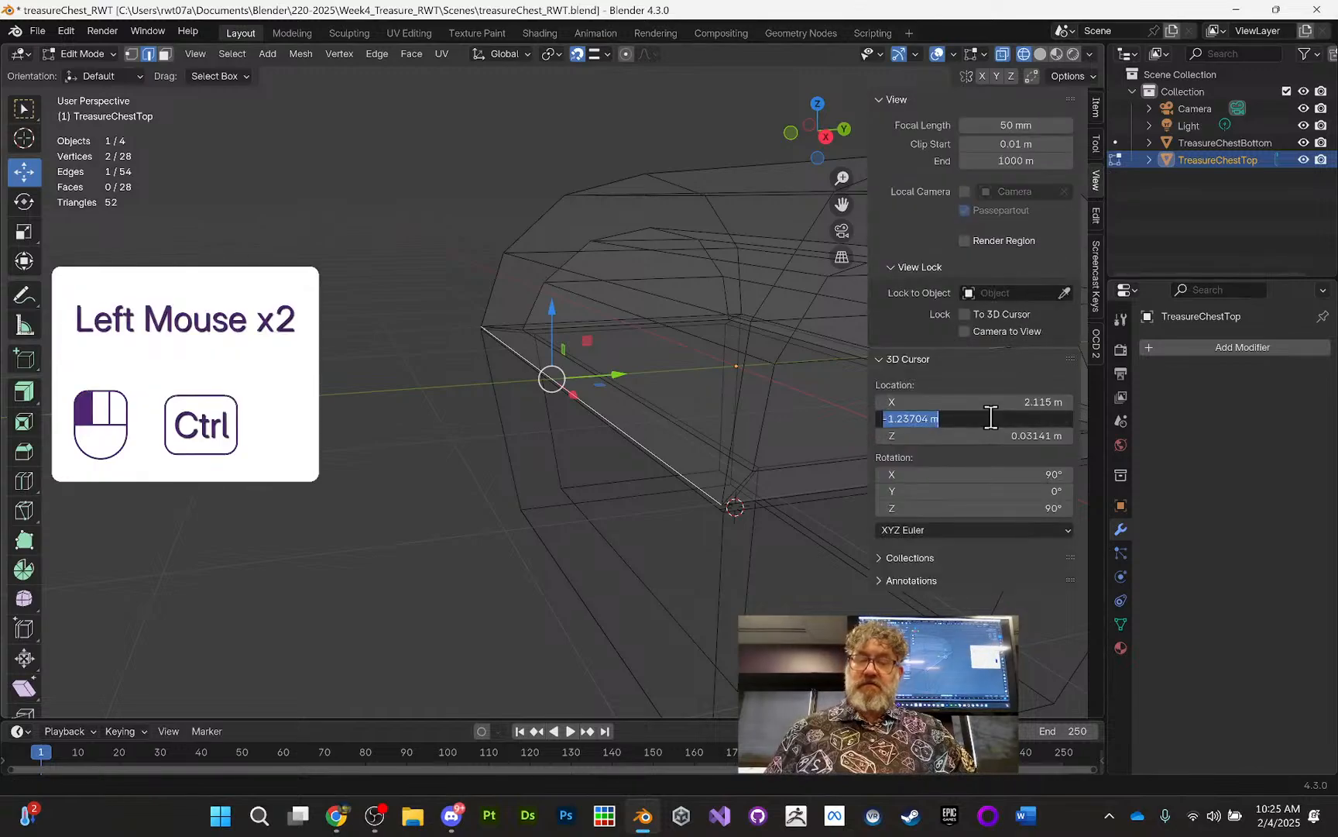
{"action": "key", "text": "ctrl+v"}
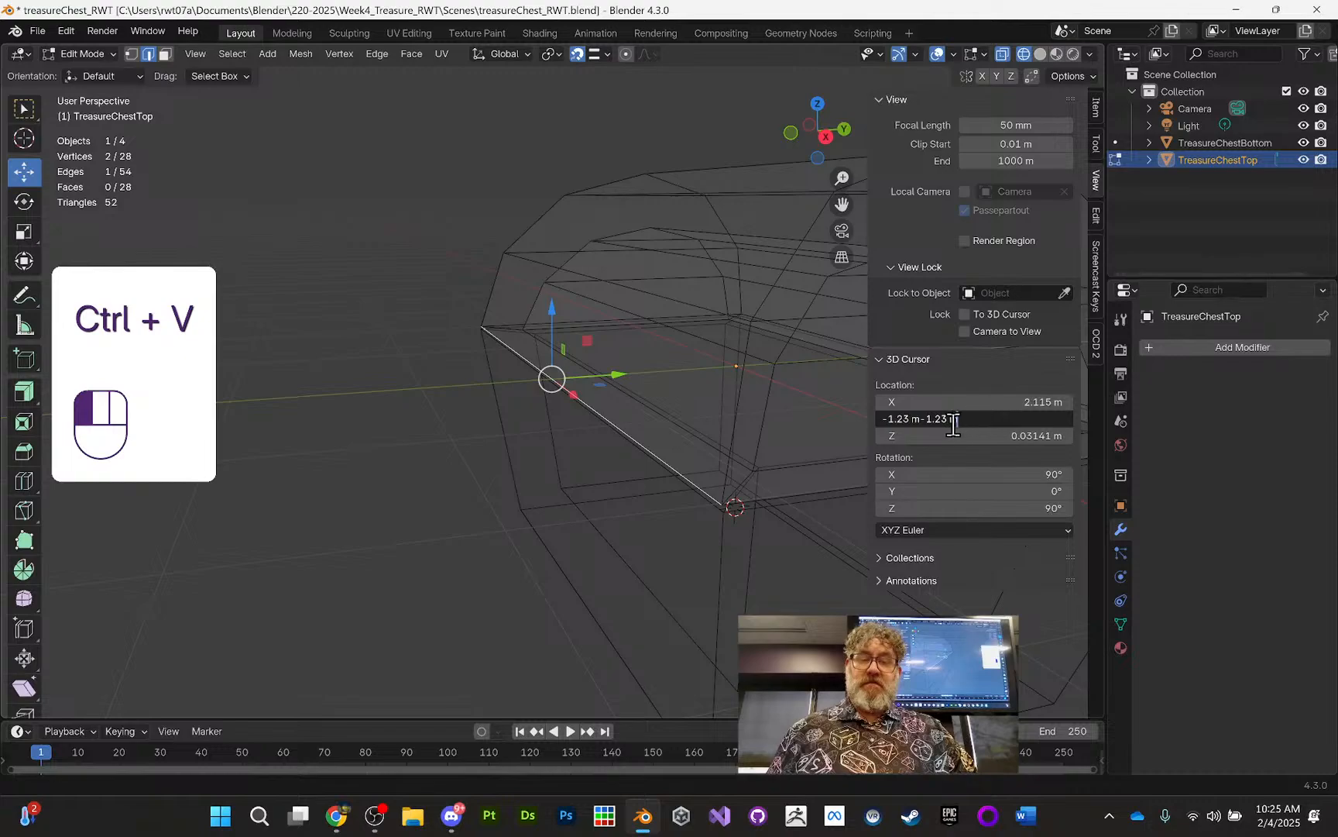
{"action": "key", "text": "shift+Left"}
{"action": "key", "text": "shift+Left"}
{"action": "key", "text": "shift+Left"}
{"action": "key", "text": "shift+Left"}
{"action": "key", "text": "shift+Left"}
{"action": "key", "text": "shift+Left"}
{"action": "key", "text": "BackSpace"}
{"action": "key", "text": "BackSpace"}
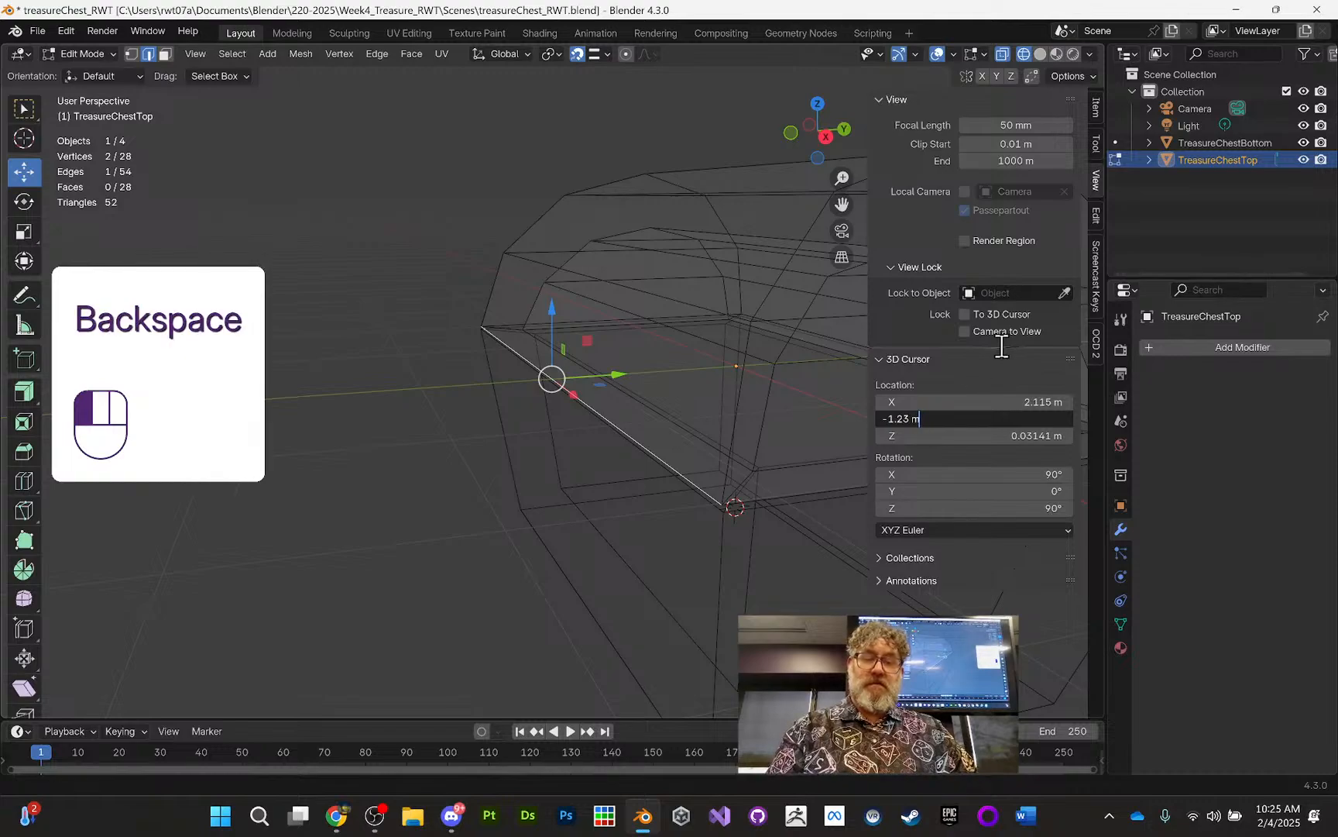
{"action": "left_click", "coordinate": [1002, 345]}
Step: Set the 3D cursor's X and Z locations to 0 m
{"action": "left_click", "coordinate": [1037, 401]}
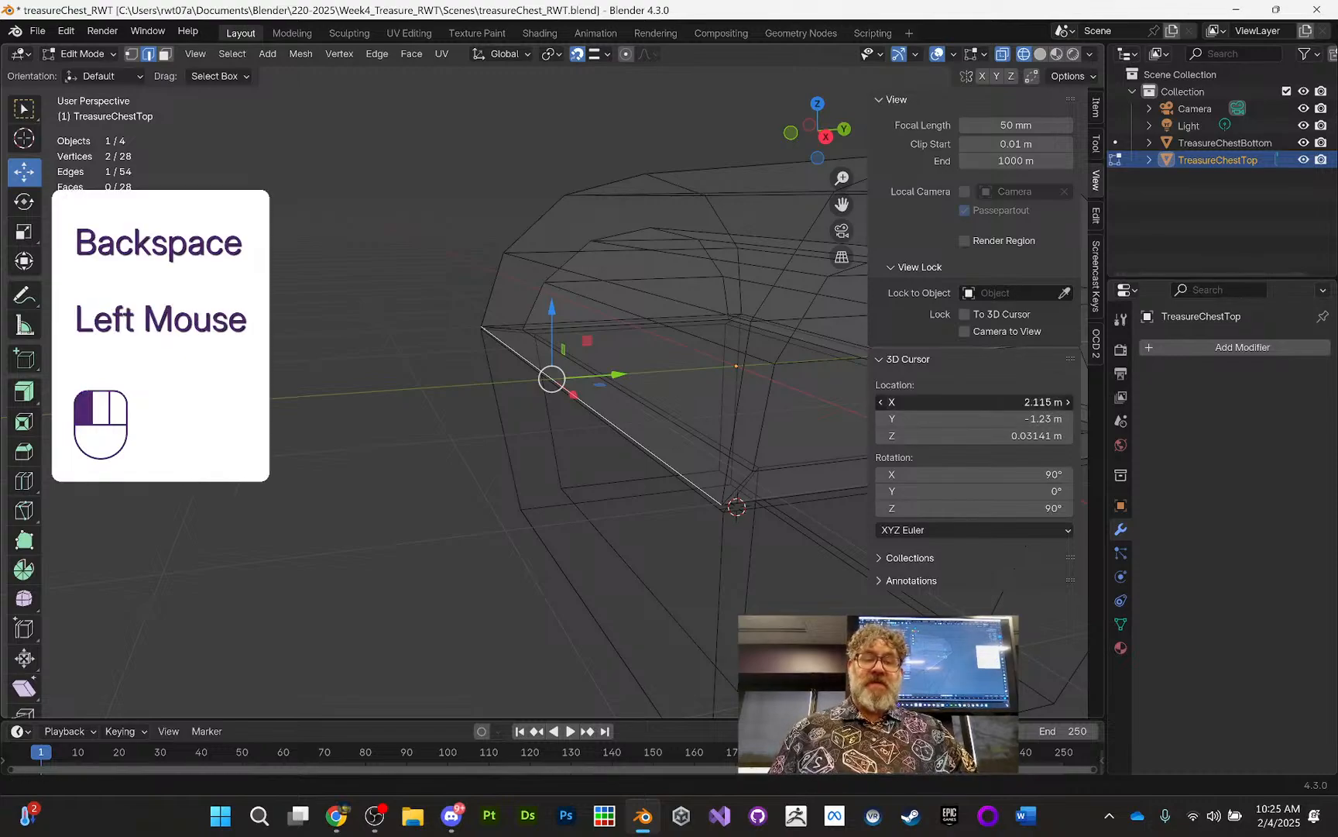
{"action": "type", "text": "0"}
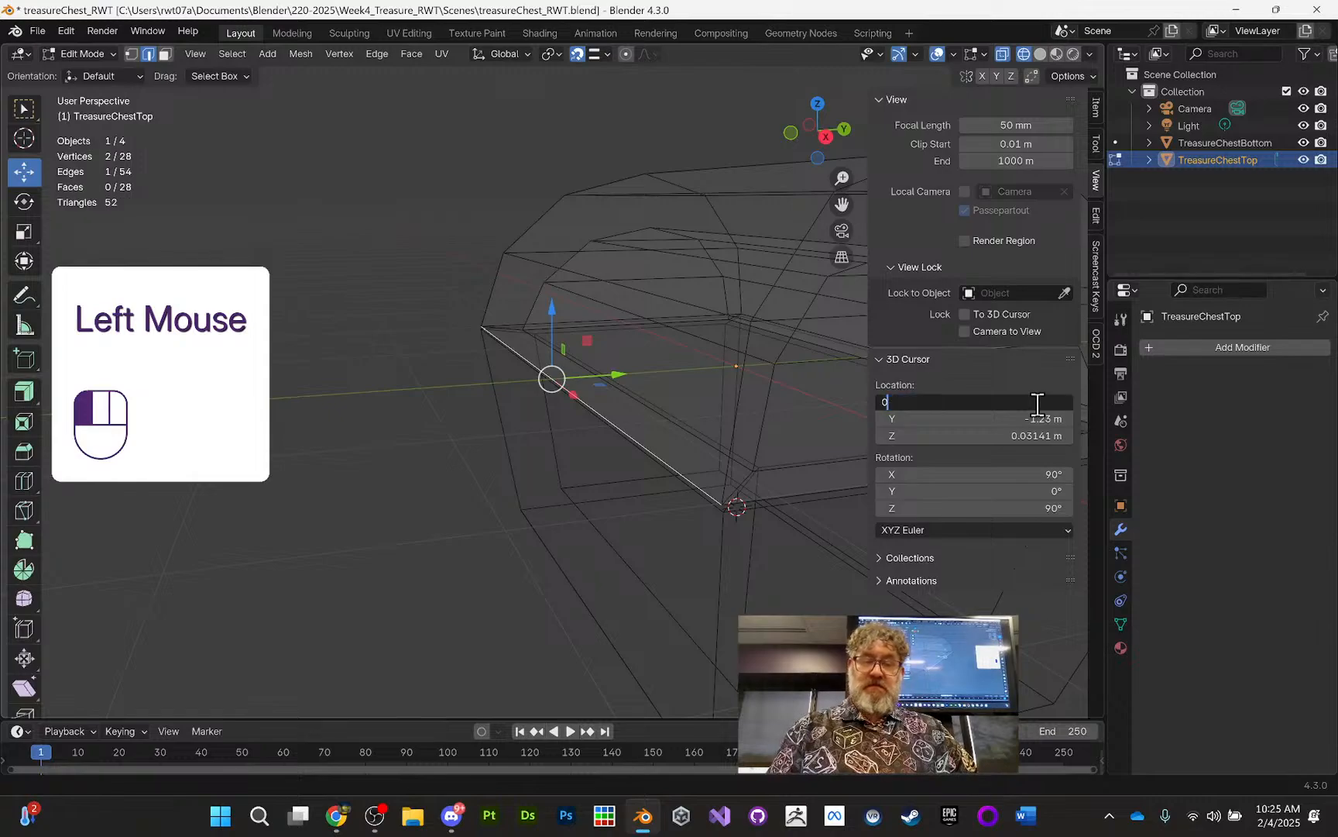
{"action": "left_click", "coordinate": [1039, 435]}
{"action": "type", "text": "0"}
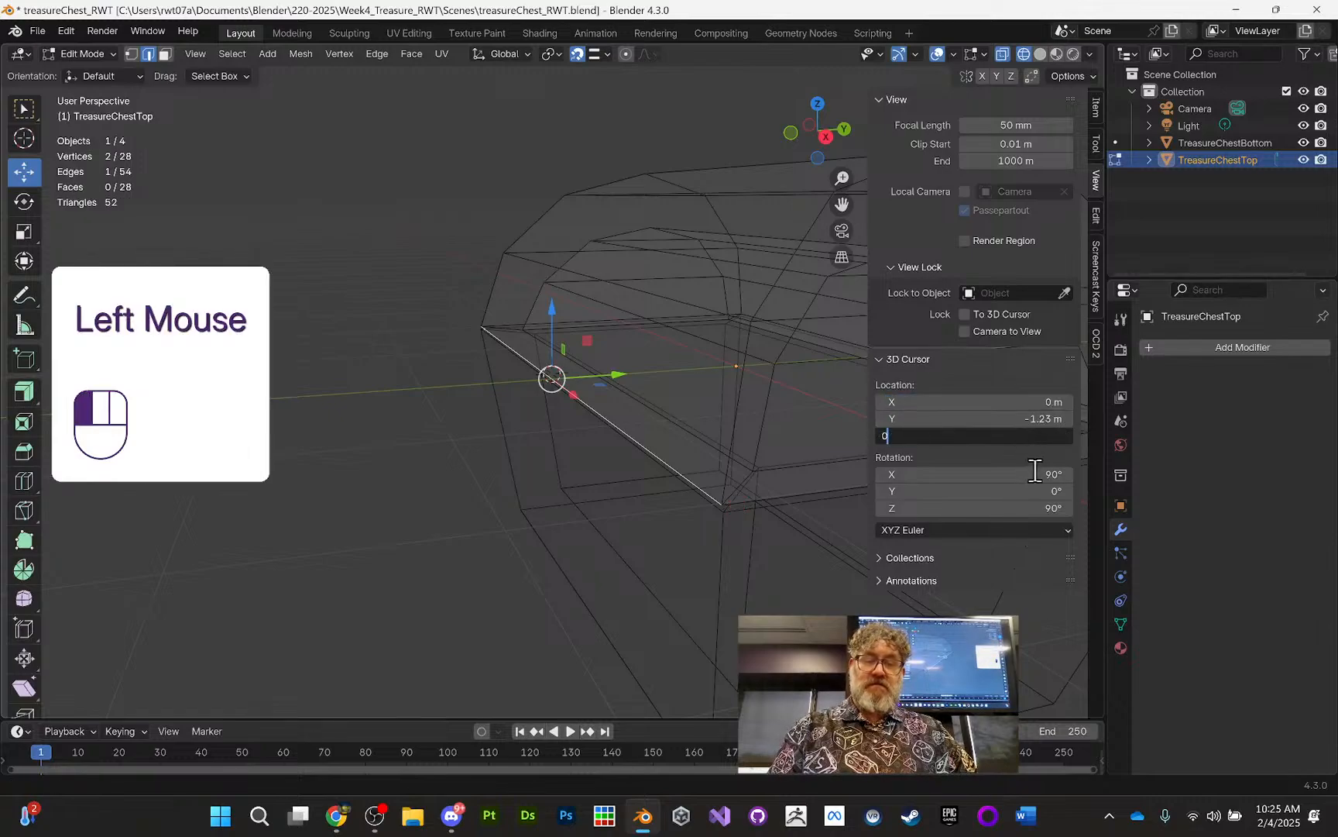
{"action": "key", "text": "Return"}
Step: Set the 3D cursor's X and Z rotations to 0°
{"action": "left_click", "coordinate": [1041, 474]}
{"action": "type", "text": "0"}
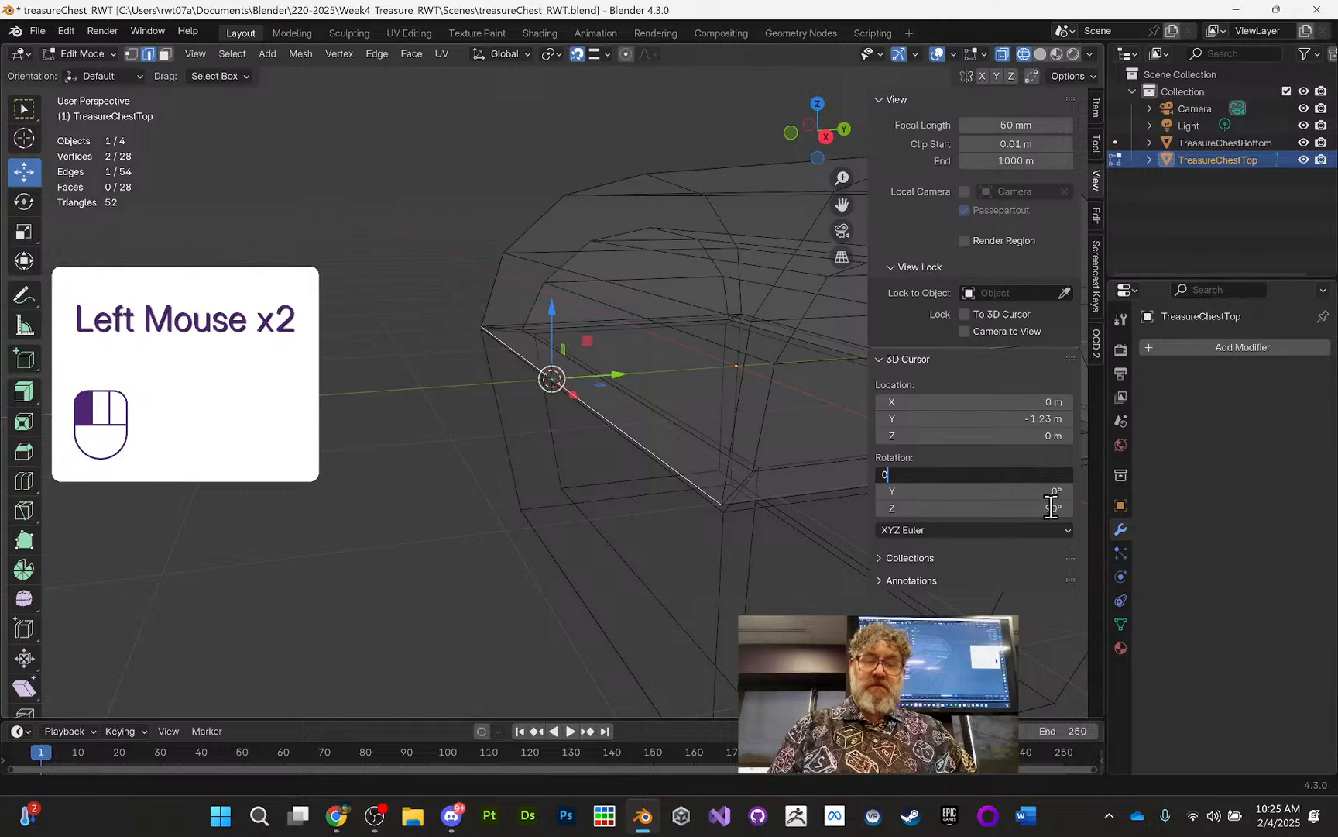
{"action": "left_click", "coordinate": [1046, 507]}
{"action": "type", "text": "0"}
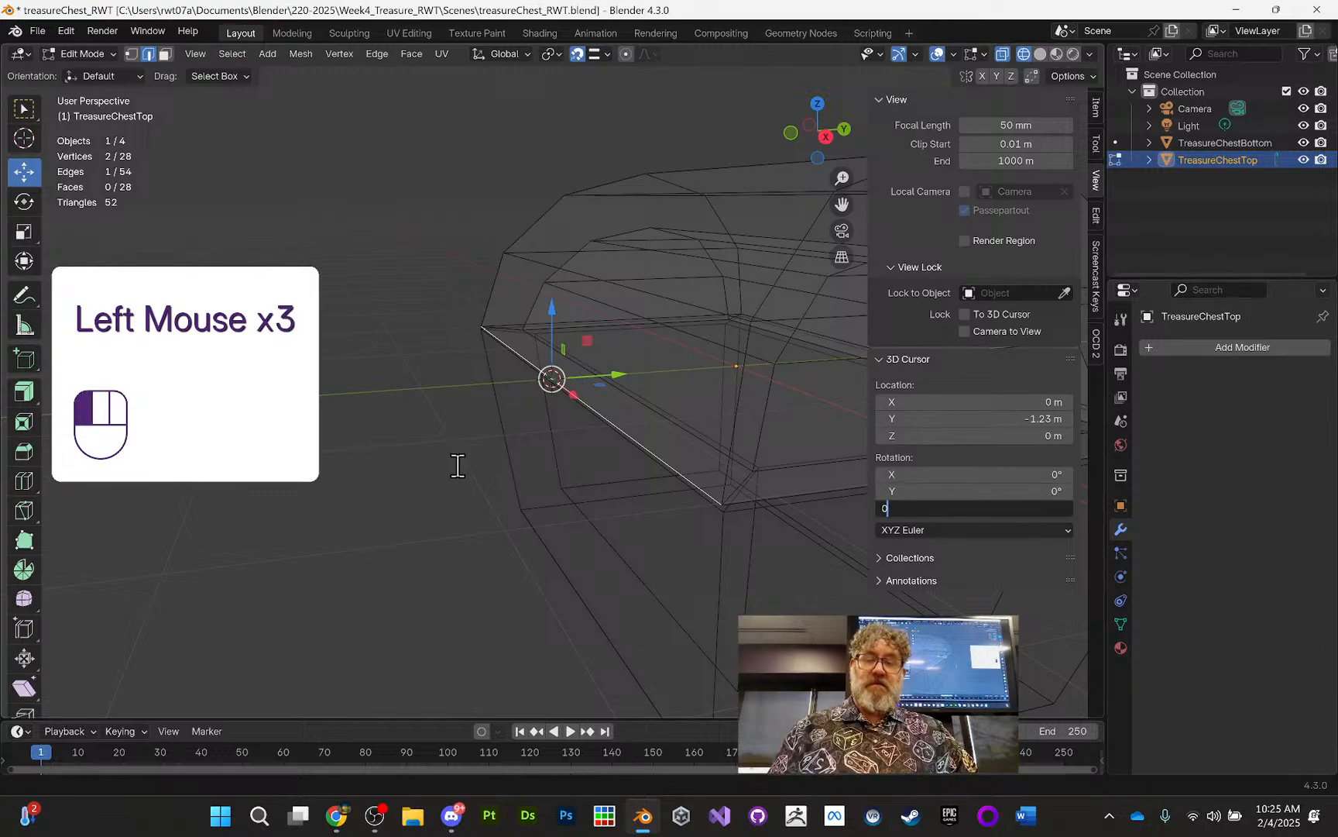
{"action": "key", "text": "Return"}
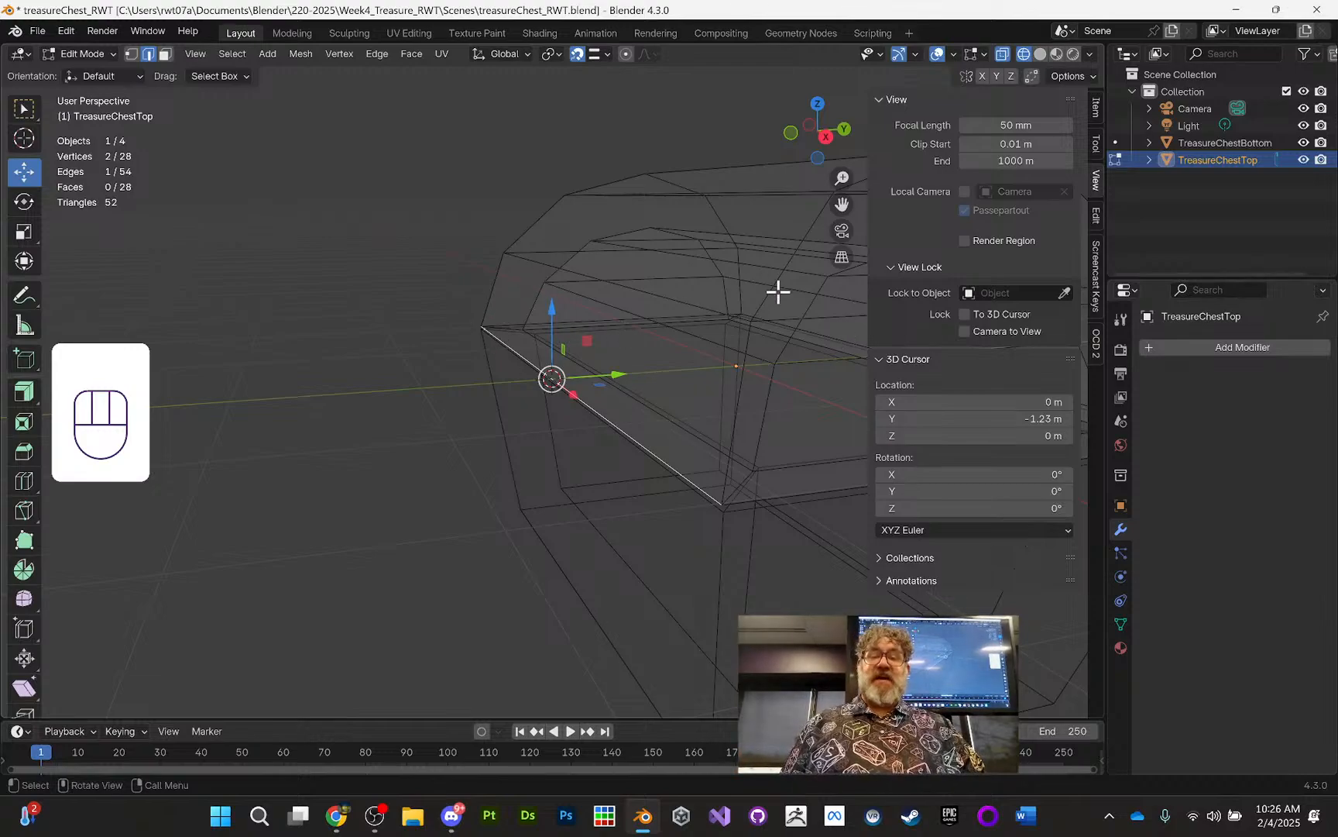
Step: Return the lid to Object Mode and switch the viewport to solid shading
{"action": "key", "text": "Tab"}
{"action": "mouse_move", "coordinate": [714, 234]}
{"action": "middle_mouse_down"}
{"action": "mouse_move", "coordinate": [704, 223]}
{"action": "mouse_move", "coordinate": [626, 234]}
{"action": "mouse_move", "coordinate": [726, 221]}
{"action": "mouse_move", "coordinate": [697, 237]}
{"action": "middle_mouse_up"}
{"action": "scroll", "coordinate": [704, 250], "scroll_direction": "down", "scroll_amount": 1}
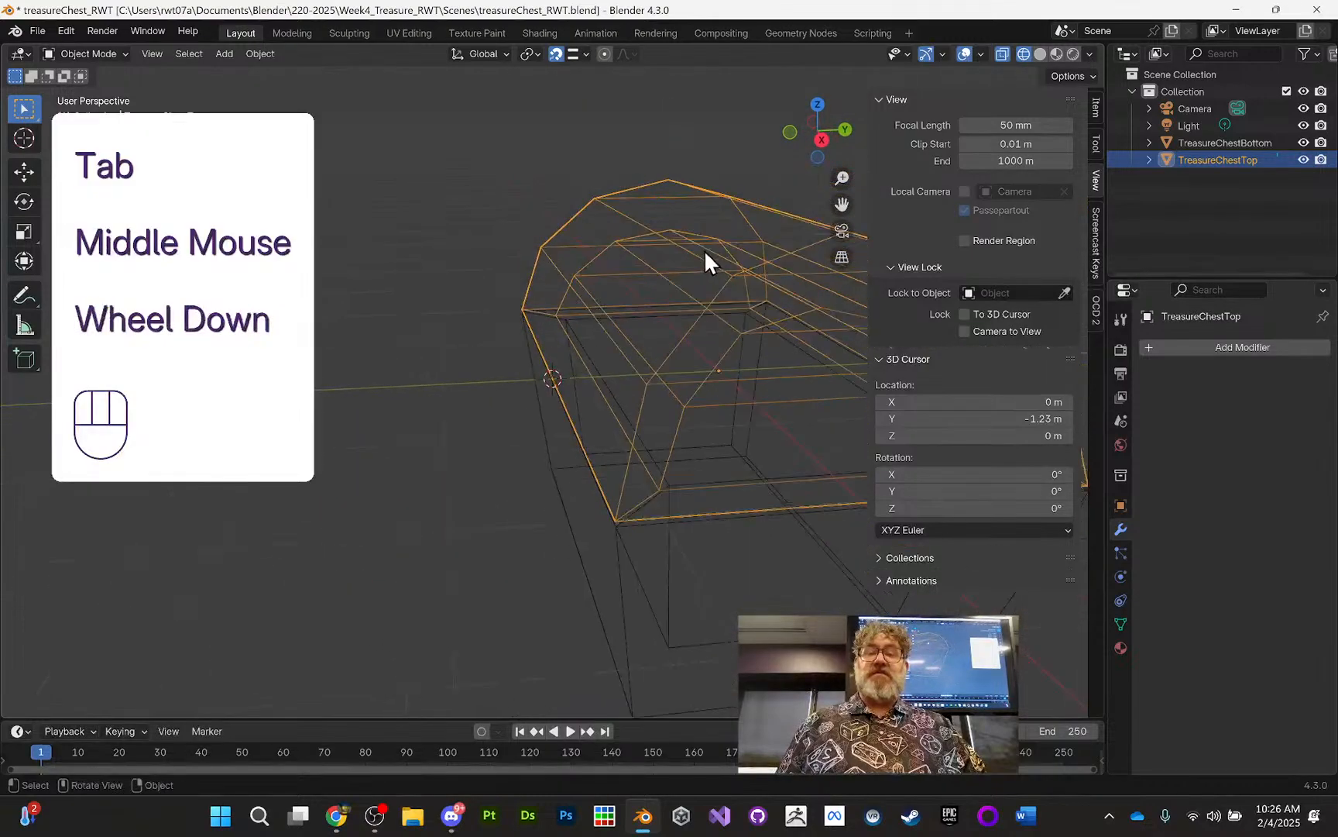
{"action": "left_click", "coordinate": [1041, 55]}
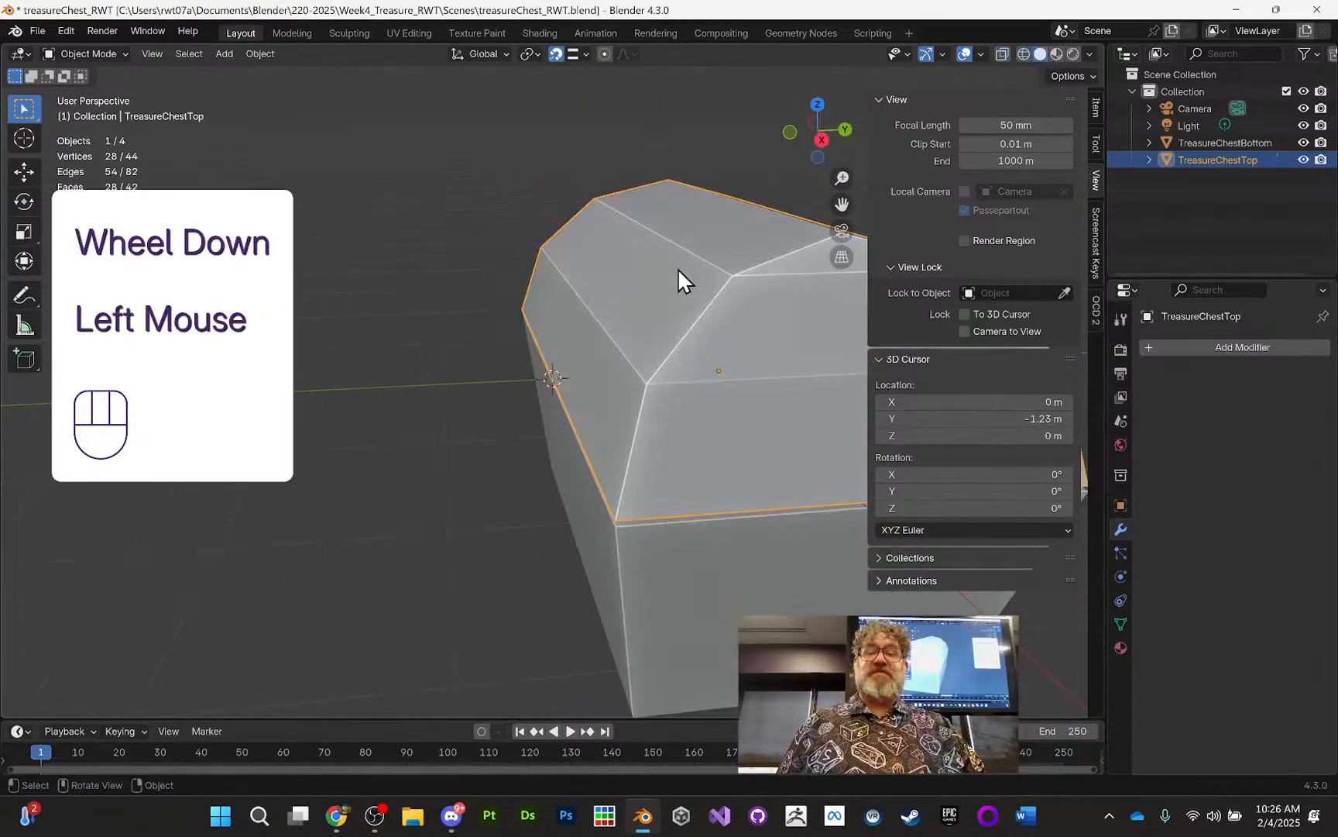
Step: Set the treasure chest lid's origin to the 3D cursor
{"action": "right_click", "coordinate": [624, 245]}
{"action": "mouse_move", "coordinate": [583, 318]}
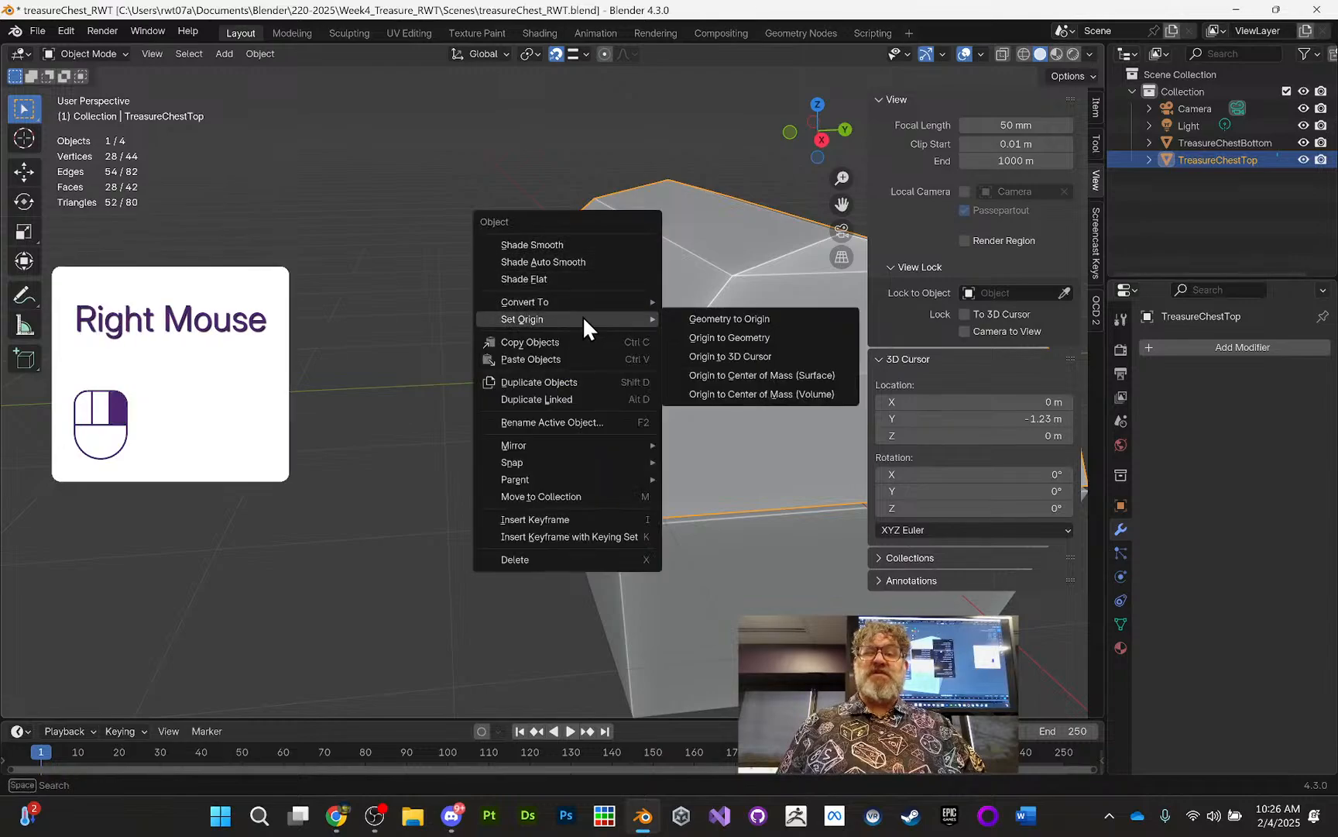
{"action": "left_click", "coordinate": [753, 356]}
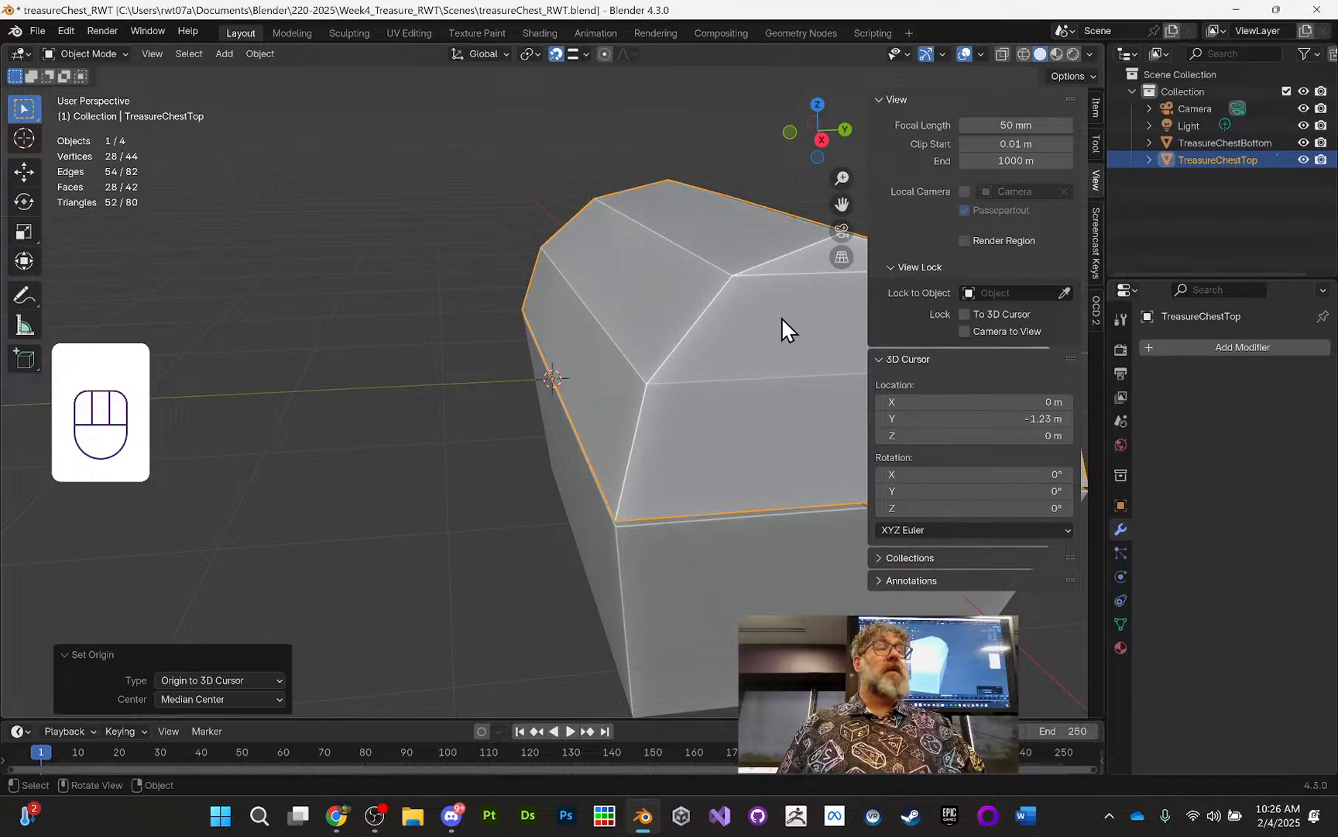
Step: Test the hinge by rotating the lid open about 17.4° around the X axis, and undo the rotation
{"action": "scroll", "coordinate": [780, 316], "scroll_direction": "down", "scroll_amount": 2}
{"action": "middle_click_drag", "start_coordinate": [770, 311], "coordinate": [715, 315]}
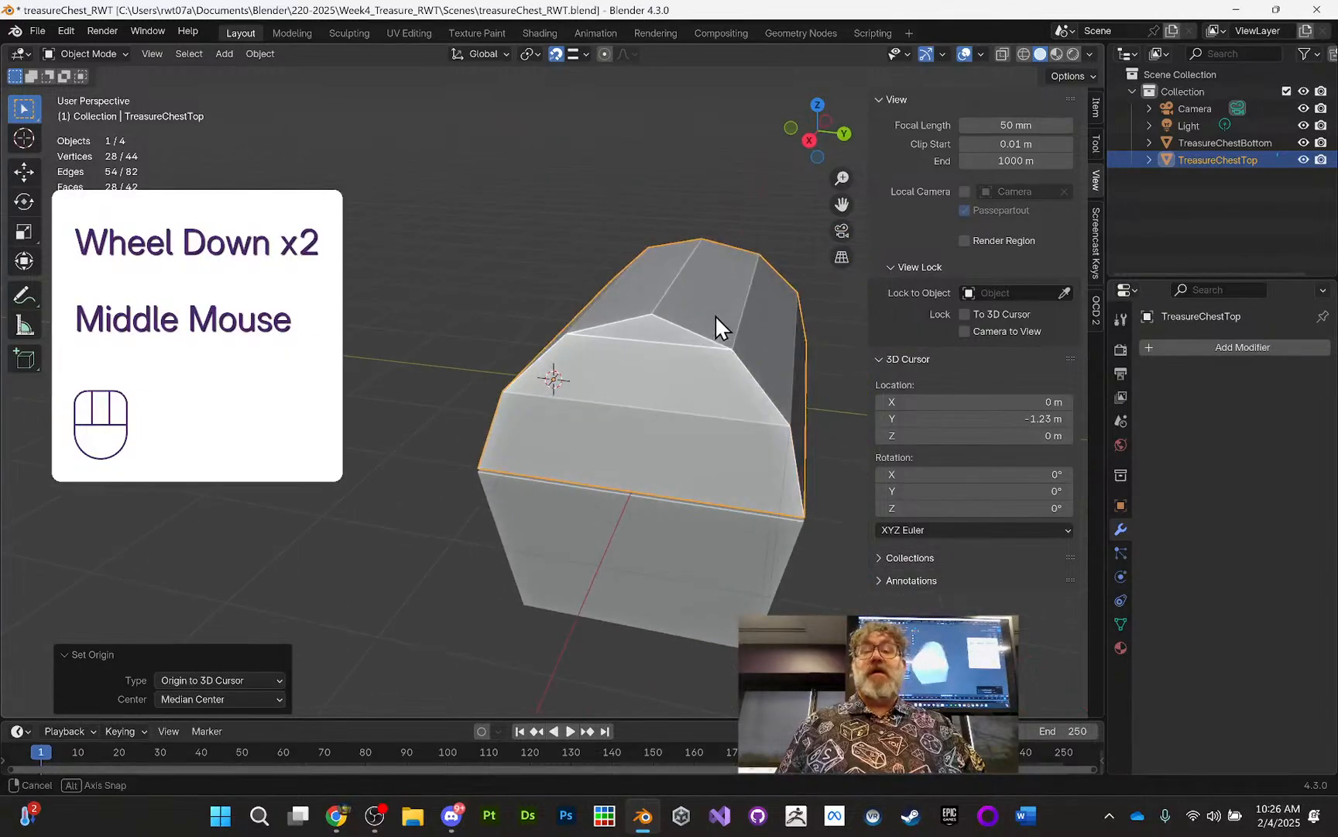
{"action": "left_click", "coordinate": [24, 201]}
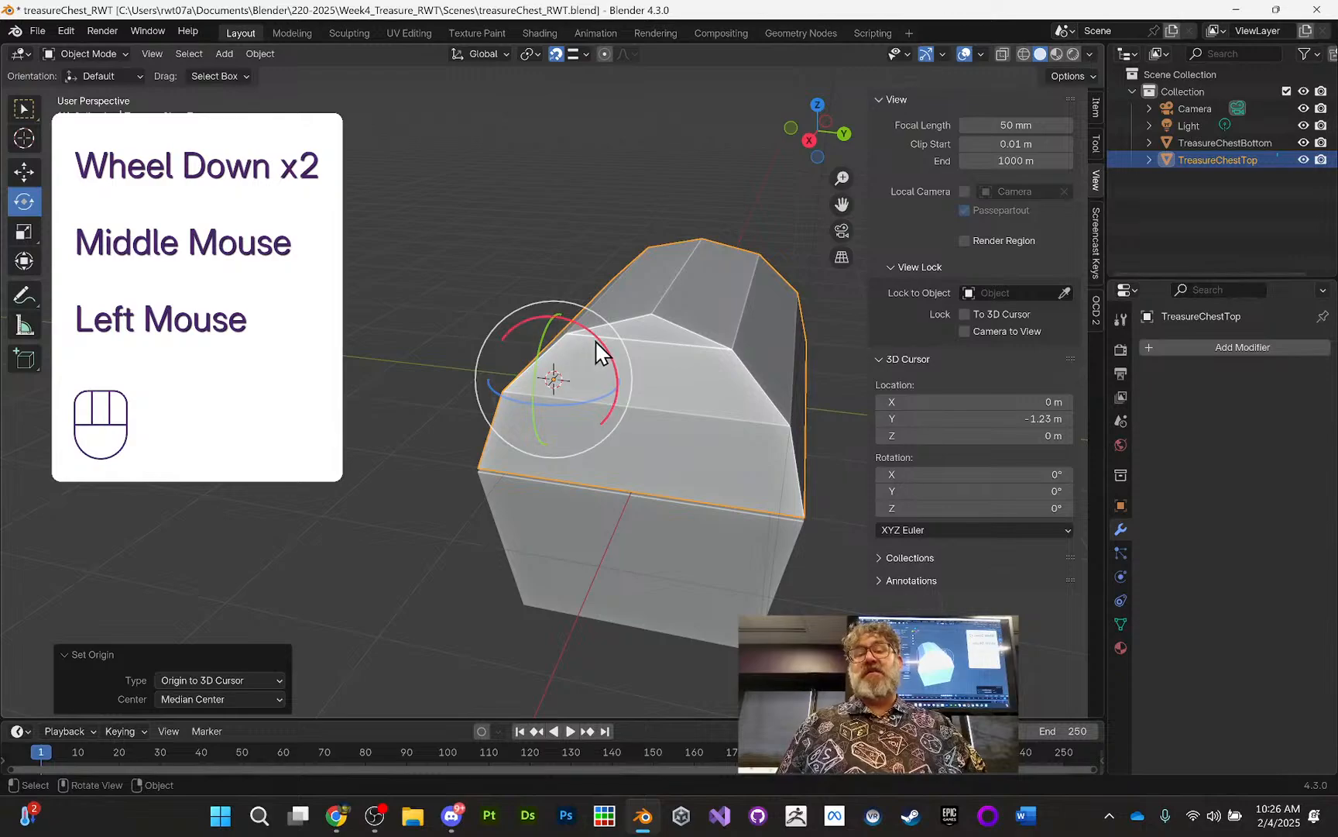
{"action": "left_click_drag", "start_coordinate": [597, 353], "coordinate": [563, 319]}
{"action": "middle_click_drag", "start_coordinate": [666, 329], "coordinate": [685, 270]}
{"action": "scroll", "coordinate": [593, 289], "scroll_direction": "down", "scroll_amount": 2}
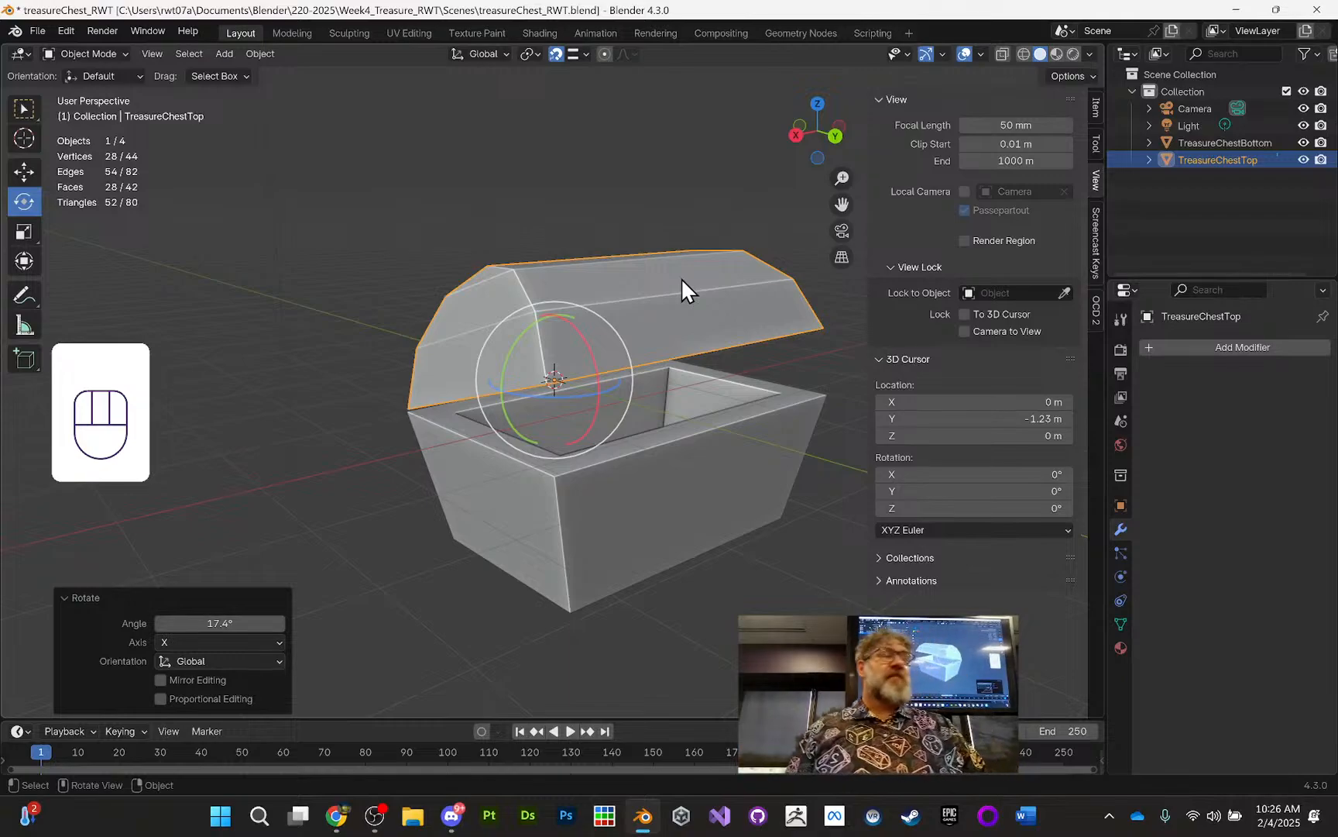
{"action": "middle_click_drag", "start_coordinate": [681, 279], "coordinate": [667, 350]}
{"action": "key", "text": "ctrl+z"}
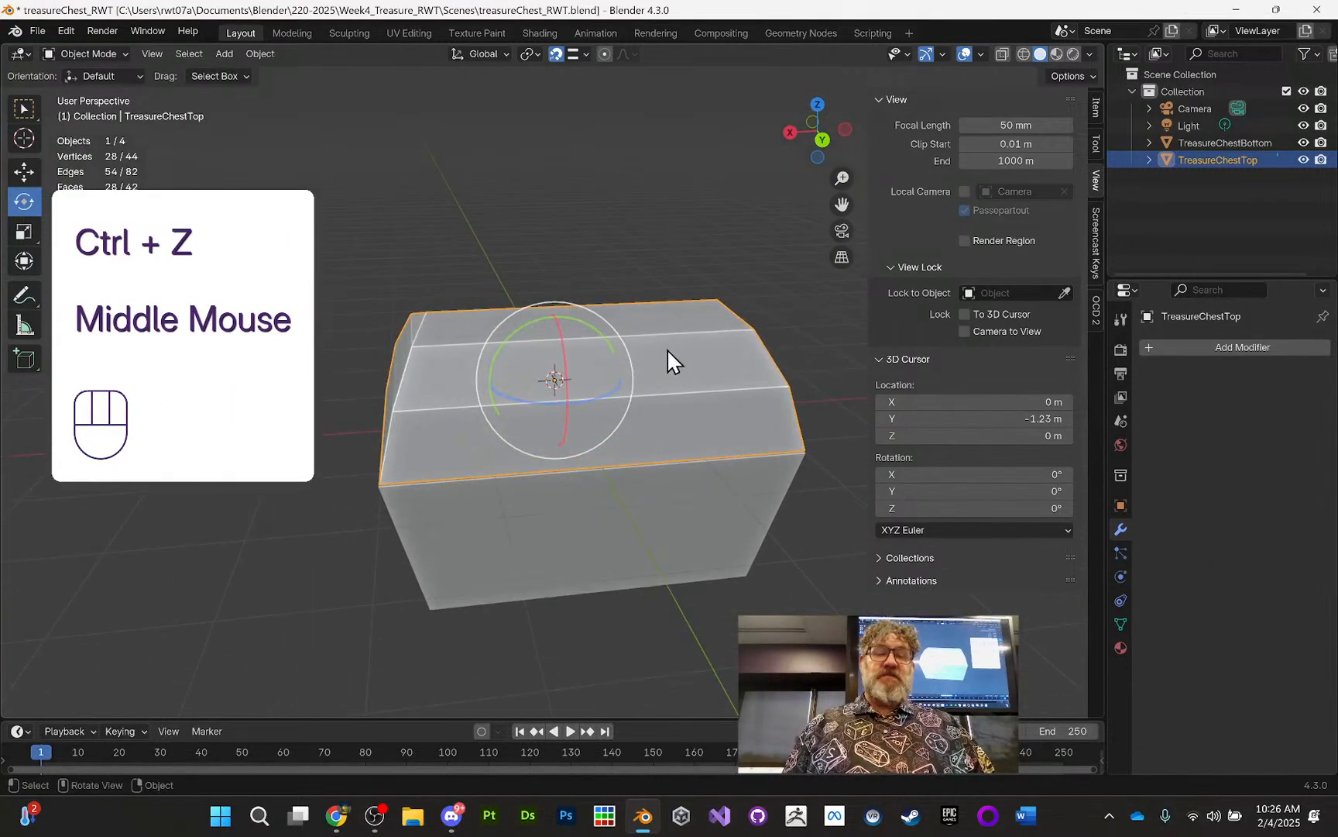
Step: Display the lid's transform values and apply its scale
{"action": "left_click", "coordinate": [1099, 108]}
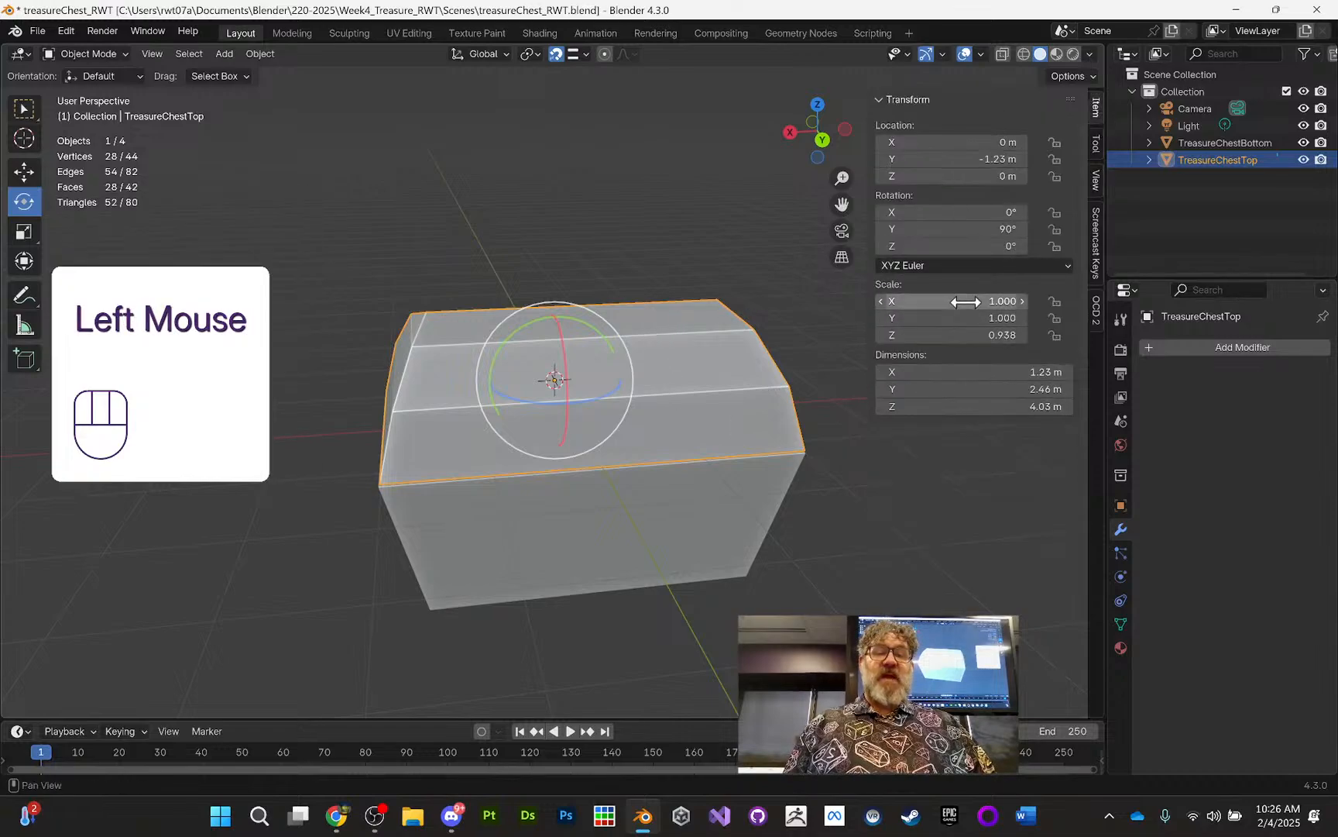
{"action": "middle_click_drag", "start_coordinate": [615, 413], "coordinate": [663, 403]}
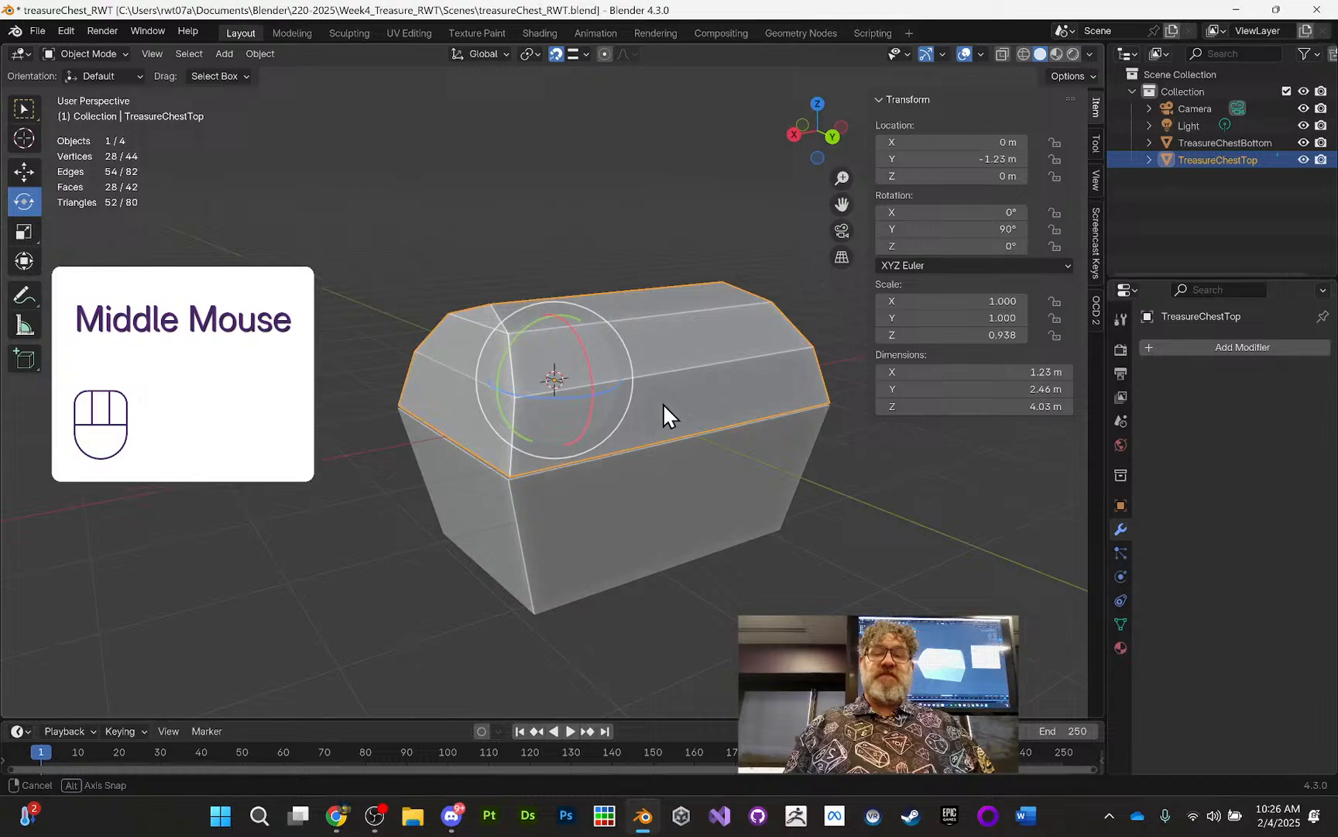
{"action": "key", "text": "ctrl+a"}
{"action": "left_click", "coordinate": [663, 323]}
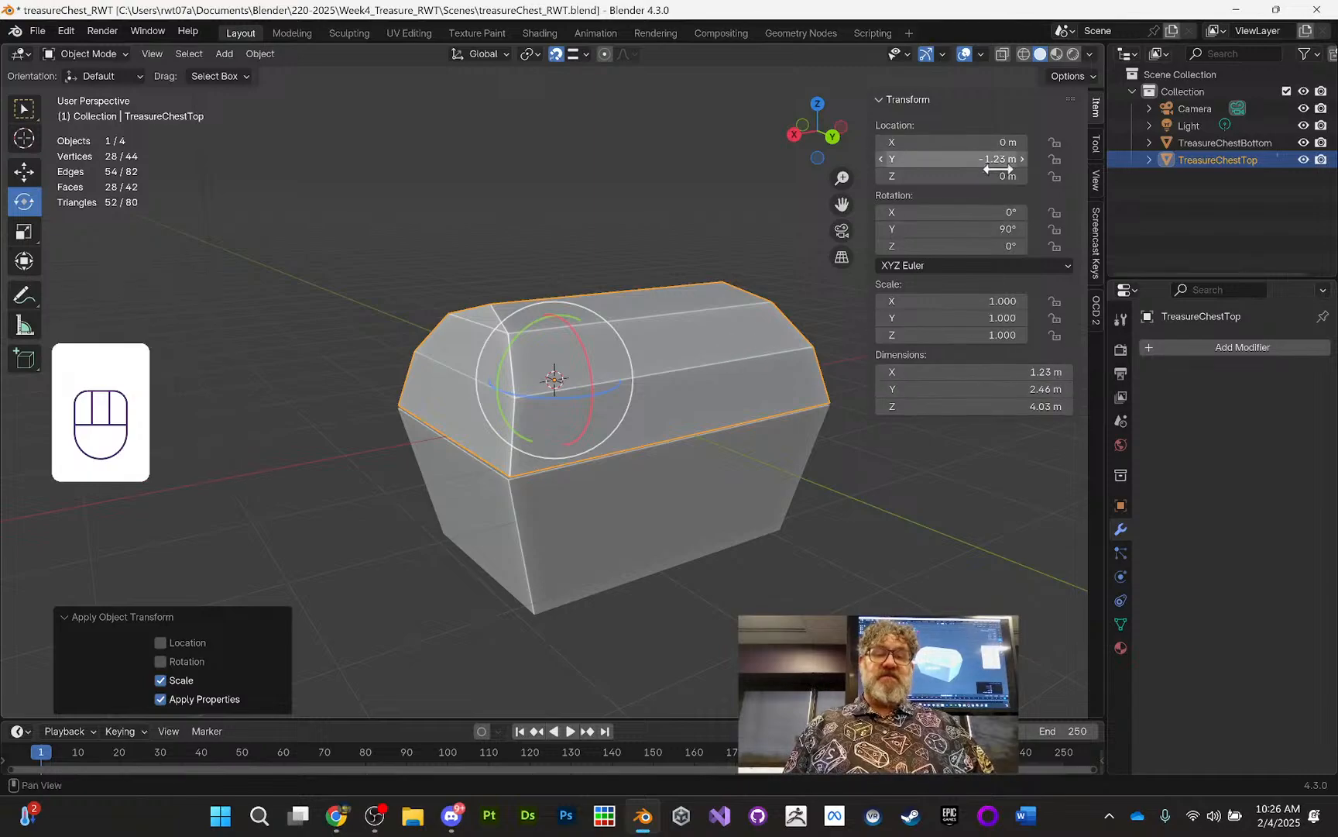
Step: Check the transform values of the chest bottom and the lid, and save the file
{"action": "middle_click_drag", "start_coordinate": [662, 373], "coordinate": [857, 306]}
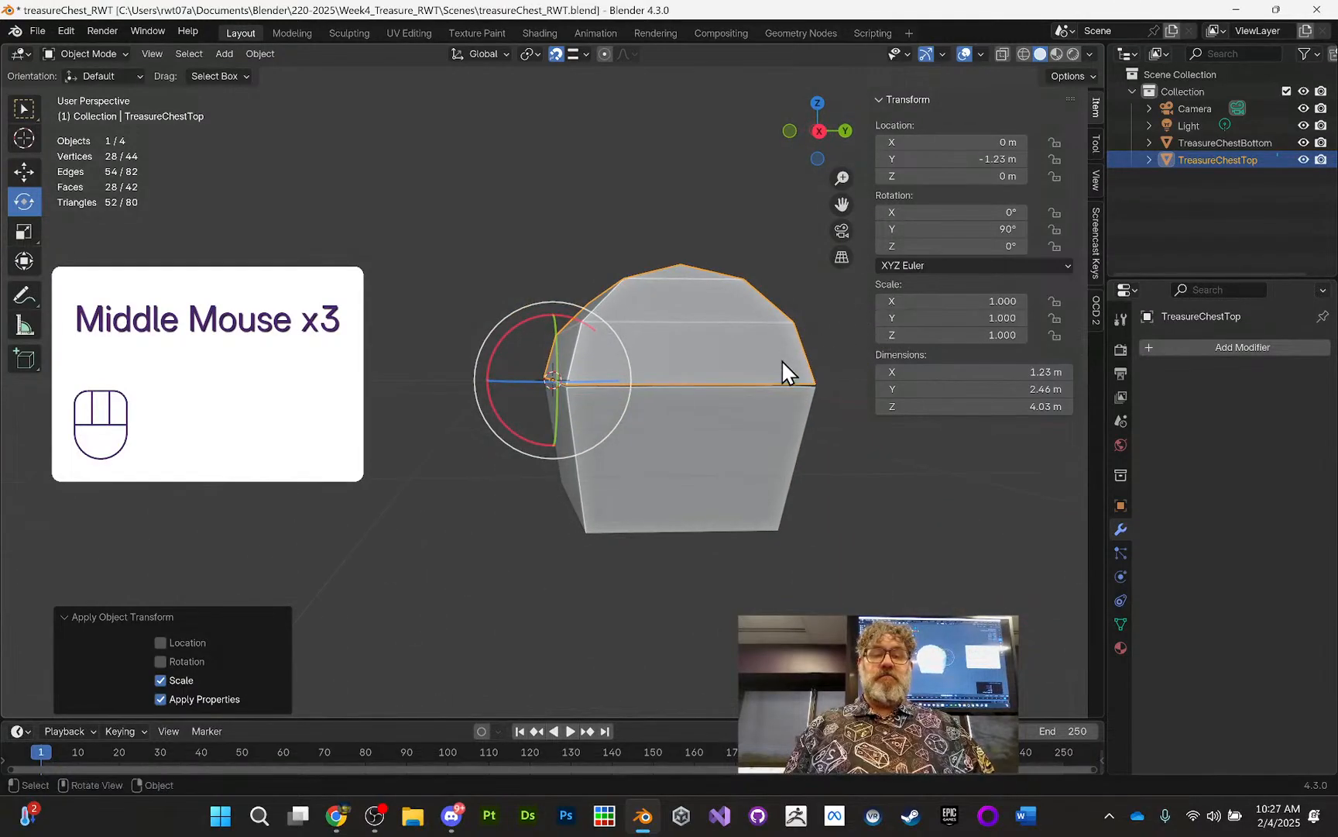
{"action": "left_click", "coordinate": [747, 464]}
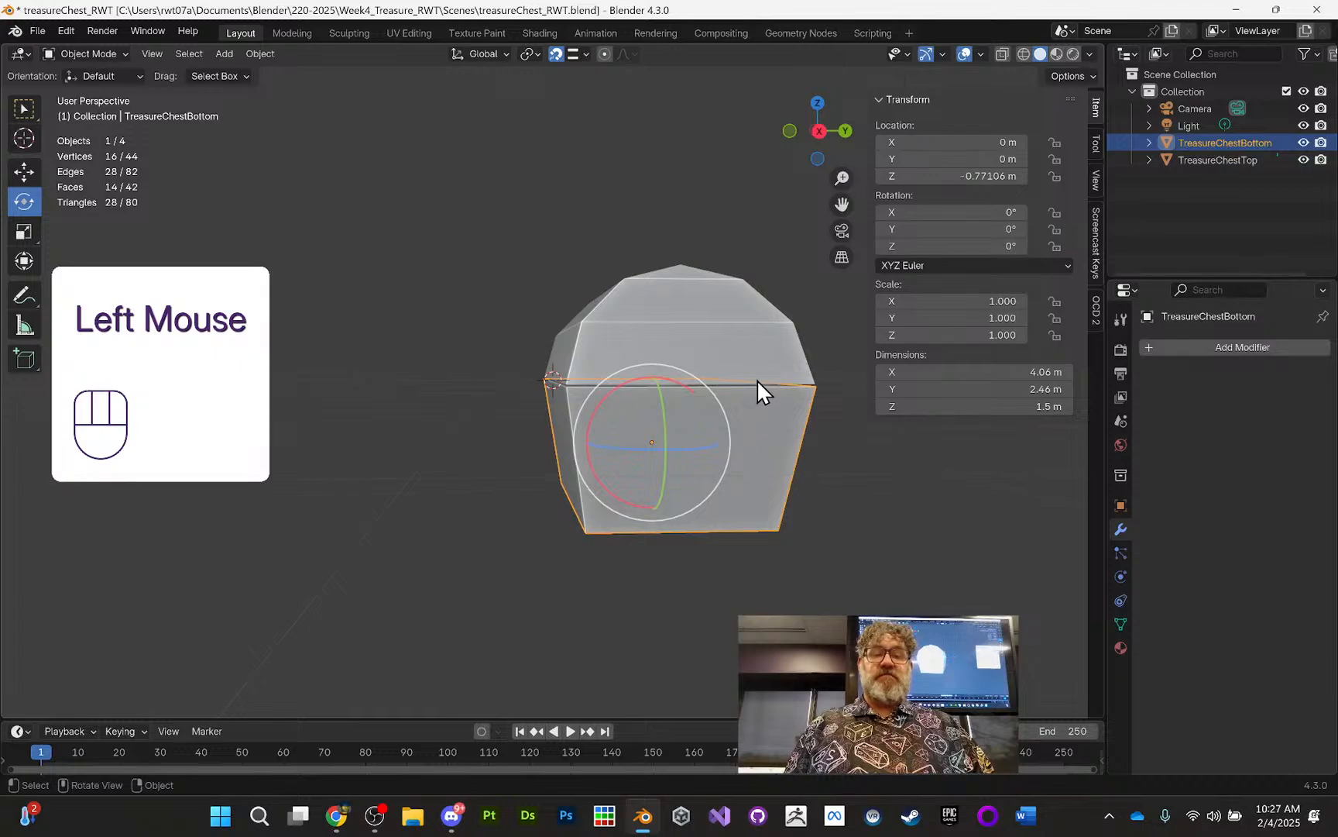
{"action": "middle_click_drag", "start_coordinate": [795, 340], "coordinate": [673, 376]}
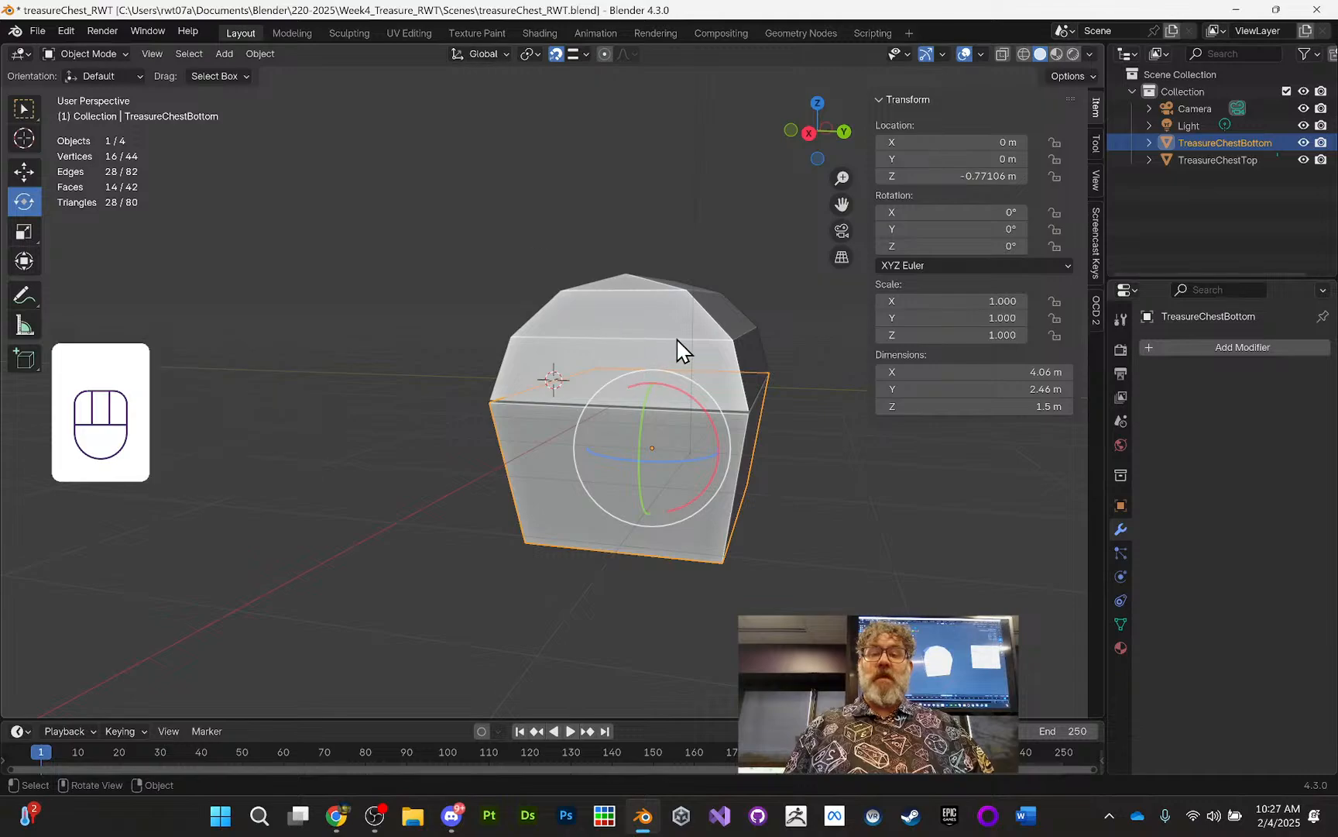
{"action": "middle_click_drag", "start_coordinate": [677, 338], "coordinate": [566, 363]}
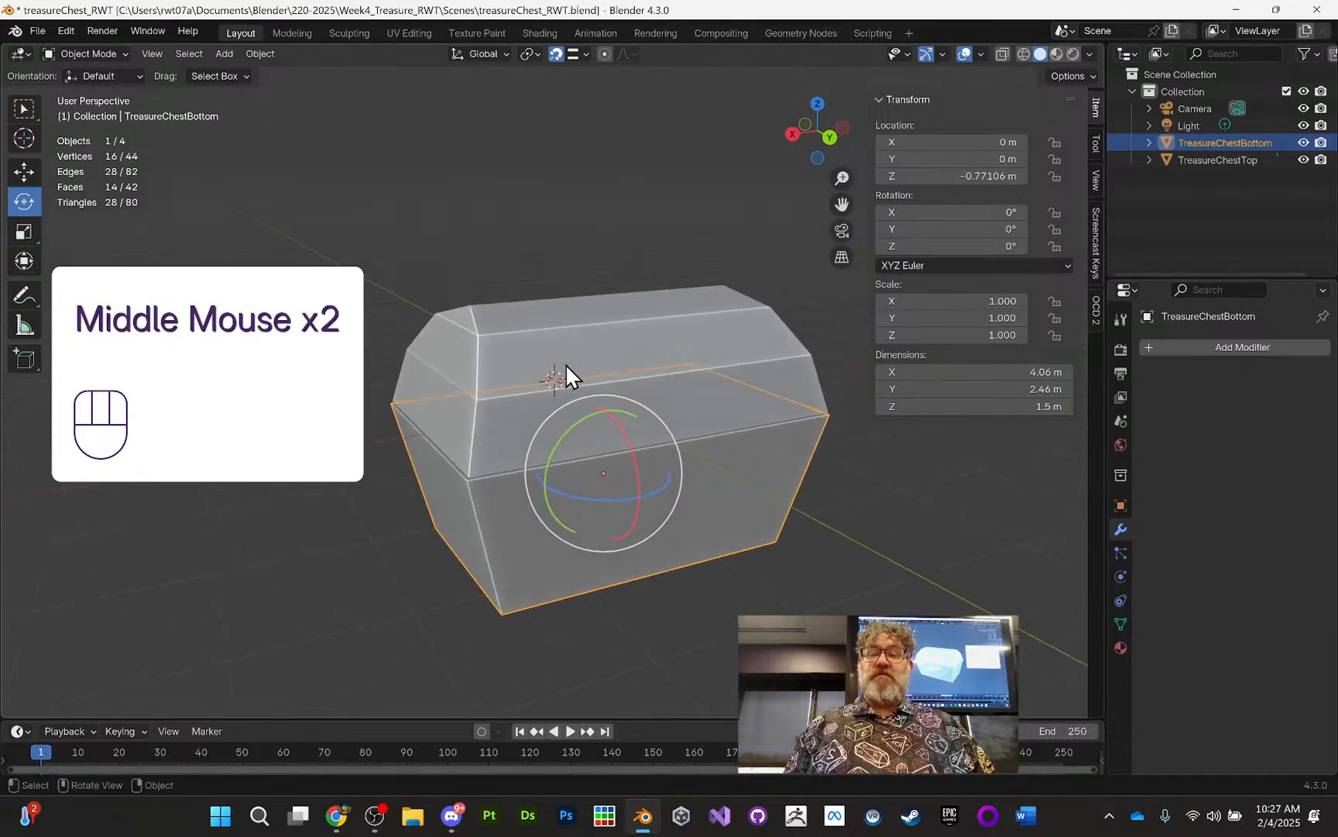
{"action": "left_click", "coordinate": [566, 363]}
{"action": "middle_click_drag", "start_coordinate": [649, 356], "coordinate": [666, 329]}
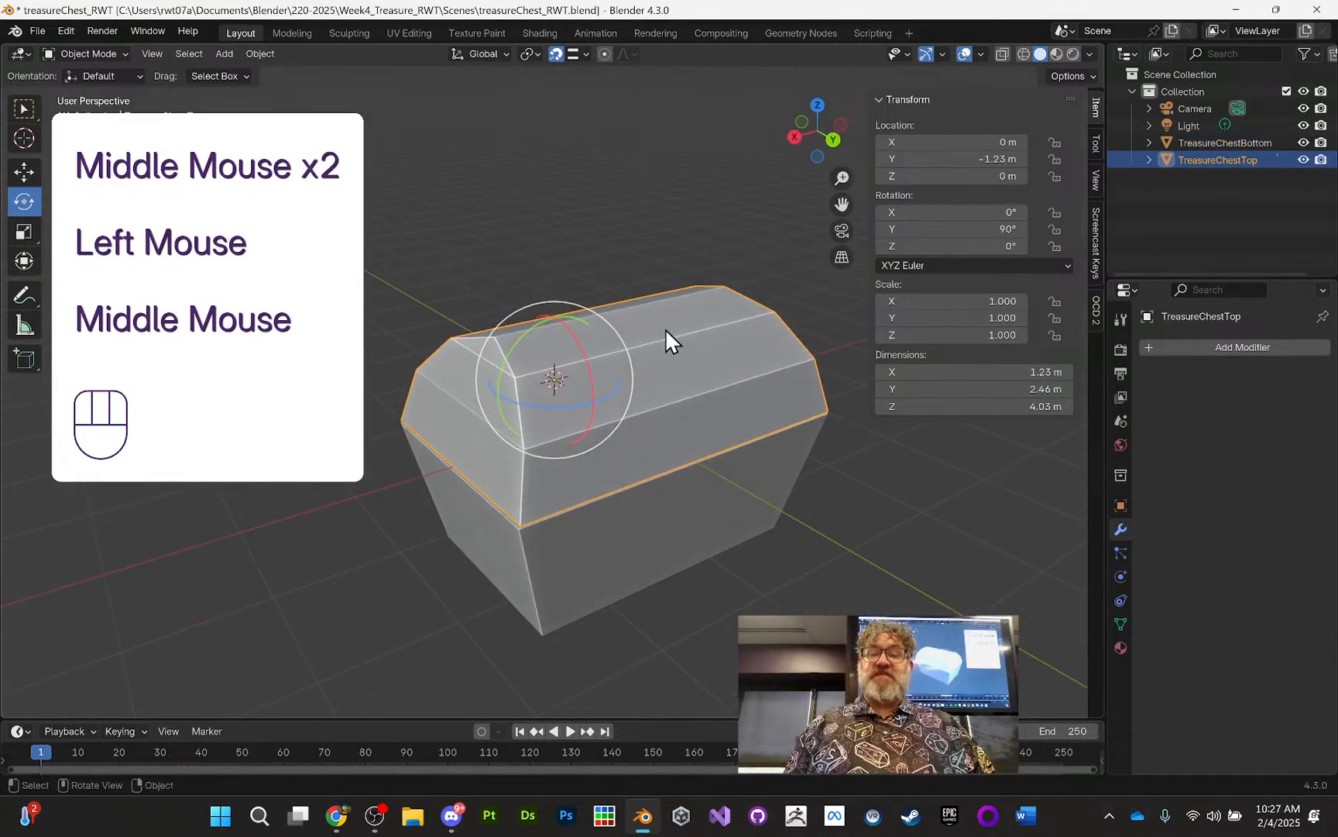
{"action": "key", "text": "ctrl+s"}
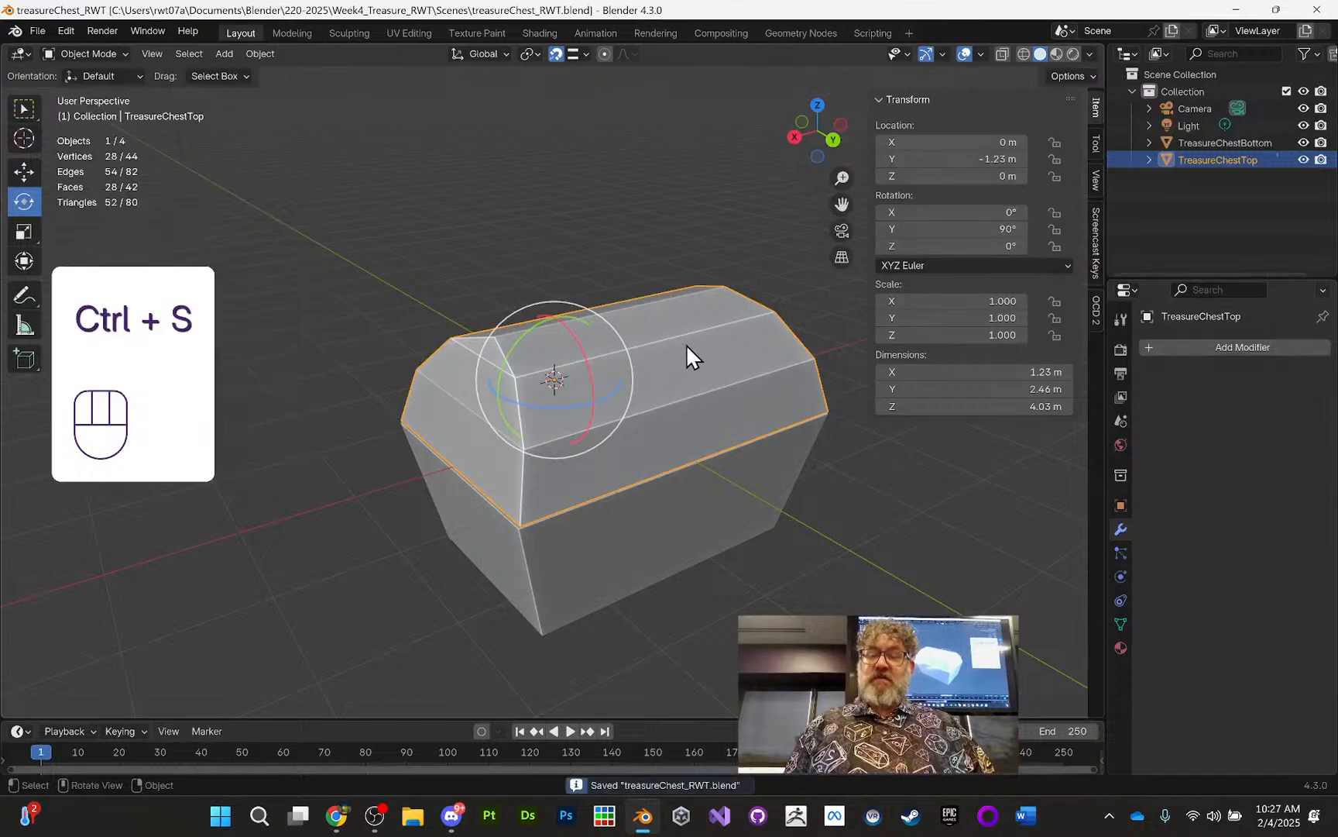
Step: Select the chest bottom and hide the lid to expose the open interior
{"action": "mouse_move", "coordinate": [760, 315]}
{"action": "middle_mouse_down"}
{"action": "mouse_move", "coordinate": [756, 290]}
{"action": "mouse_move", "coordinate": [745, 298]}
{"action": "middle_mouse_up"}
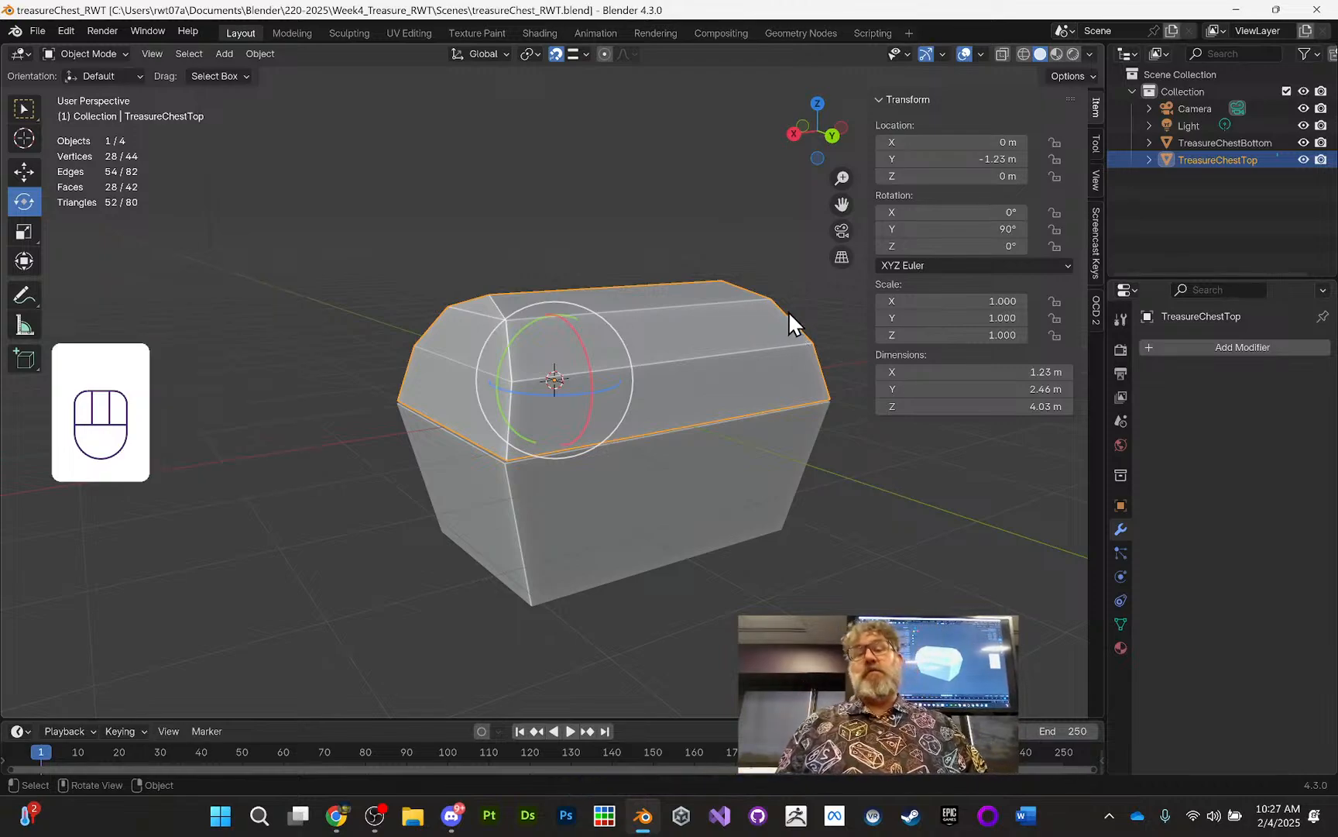
{"action": "middle_click_drag", "start_coordinate": [789, 310], "coordinate": [691, 424]}
{"action": "left_click", "coordinate": [691, 423]}
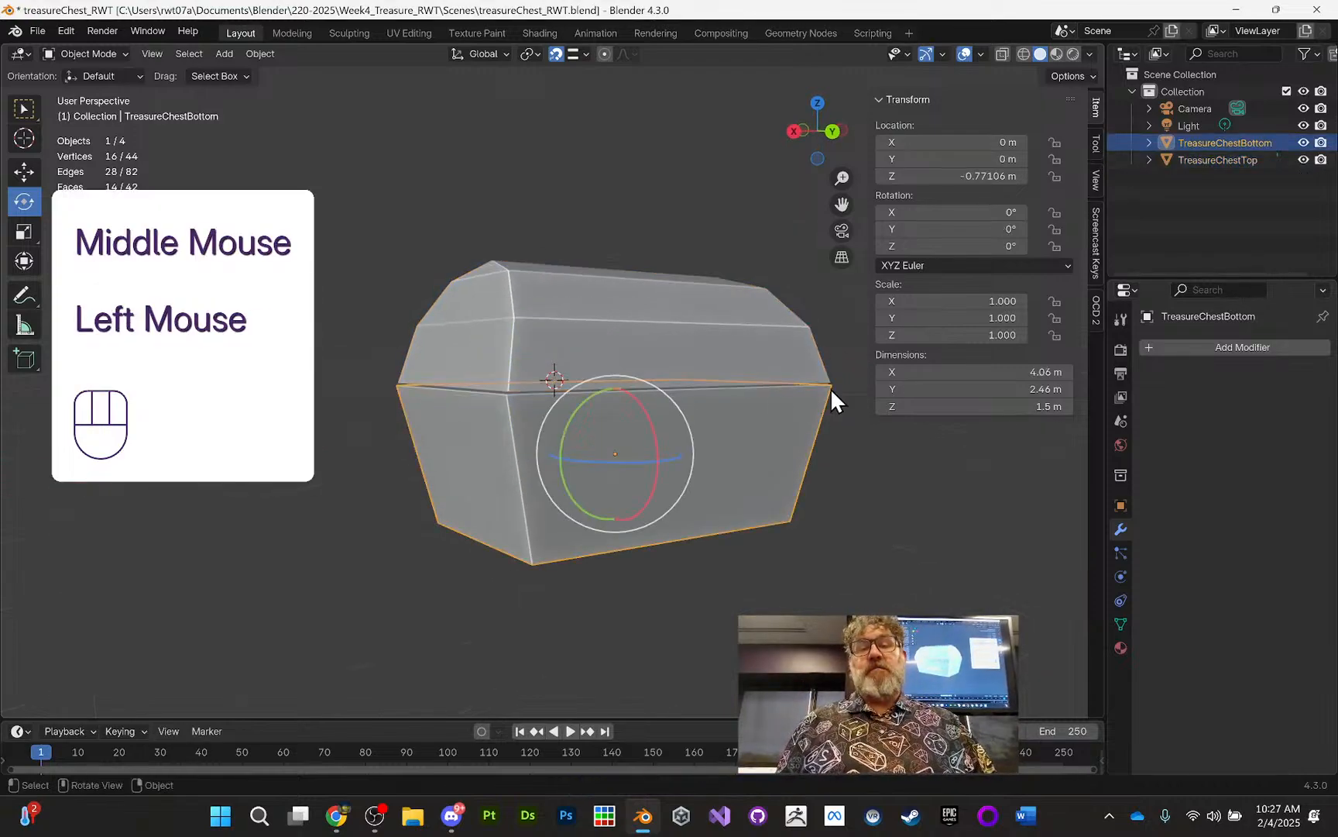
{"action": "left_click", "coordinate": [1302, 160]}
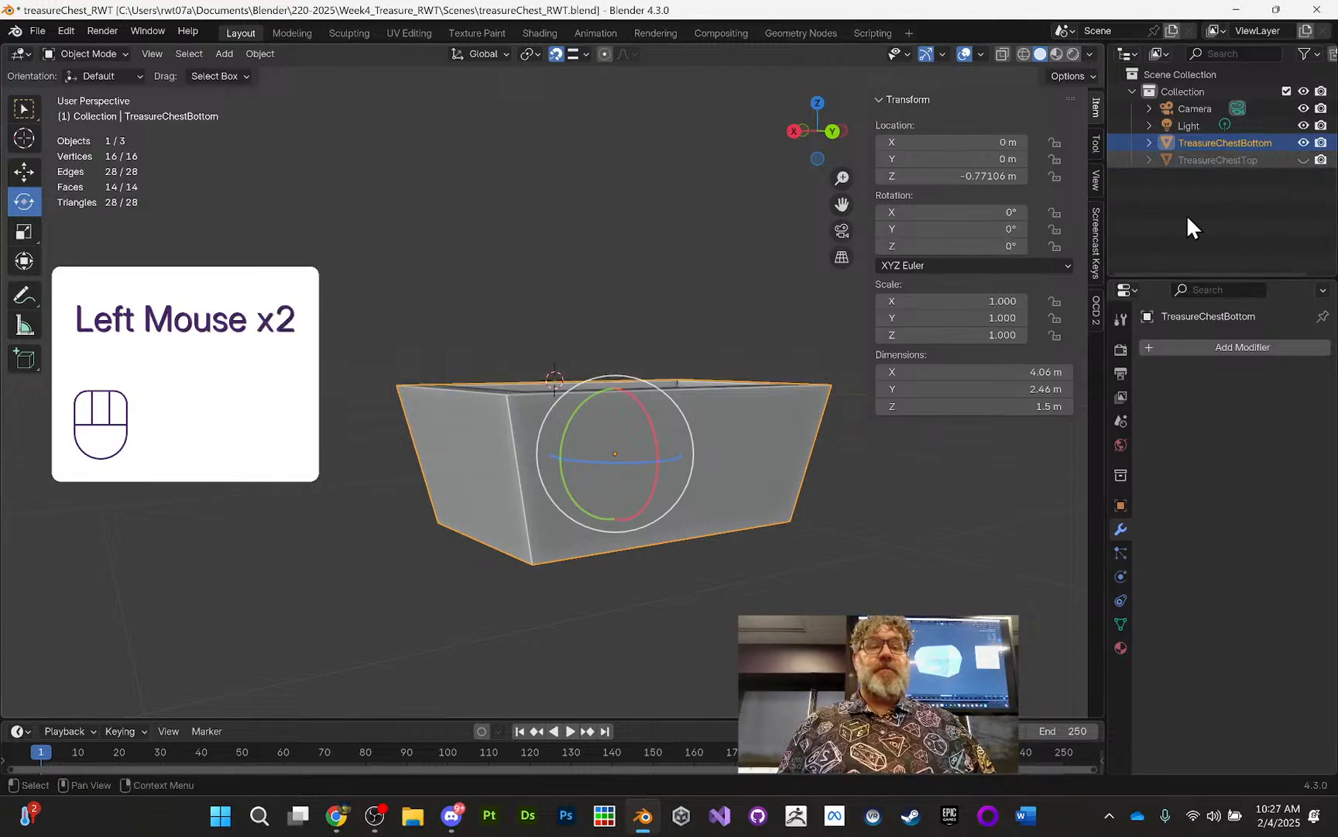
{"action": "middle_click_drag", "start_coordinate": [705, 327], "coordinate": [684, 351]}
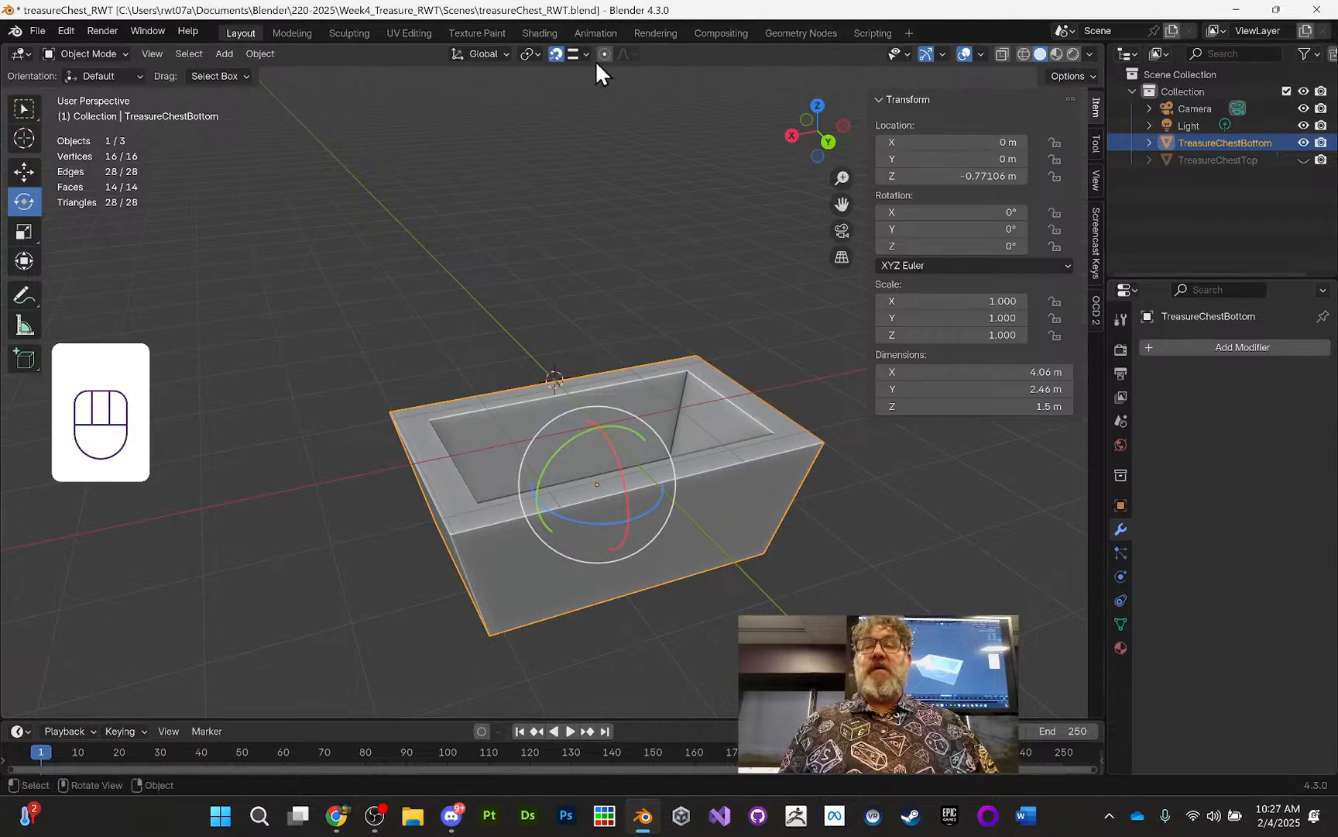
Step: Switch to the UV Editing workspace and select all of the chest bottom's geometry to show its full UV layout
{"action": "left_click", "coordinate": [411, 33]}
{"action": "middle_click_drag", "start_coordinate": [774, 296], "coordinate": [828, 338]}
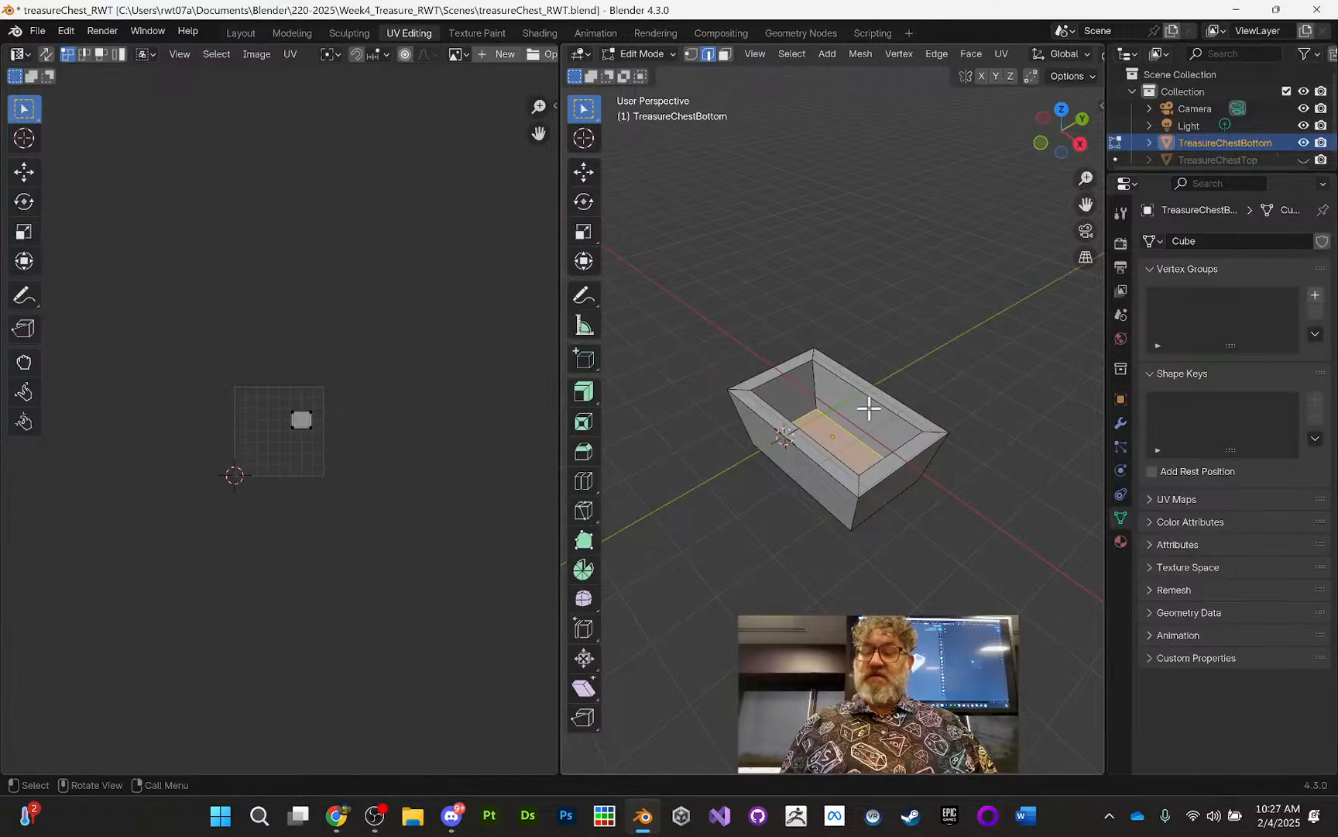
{"action": "key", "text": "a"}
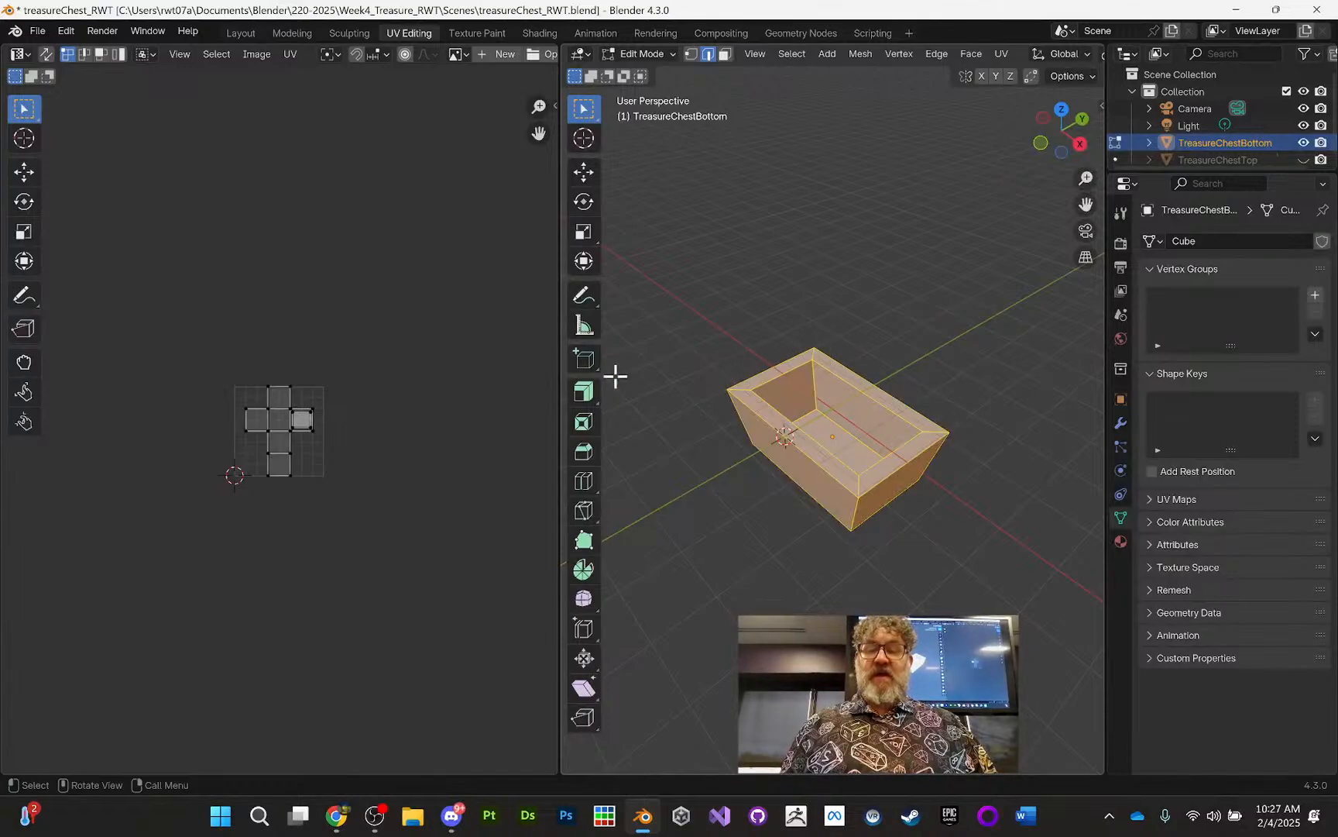
{"action": "scroll", "coordinate": [259, 383], "scroll_direction": "up", "scroll_amount": 7}
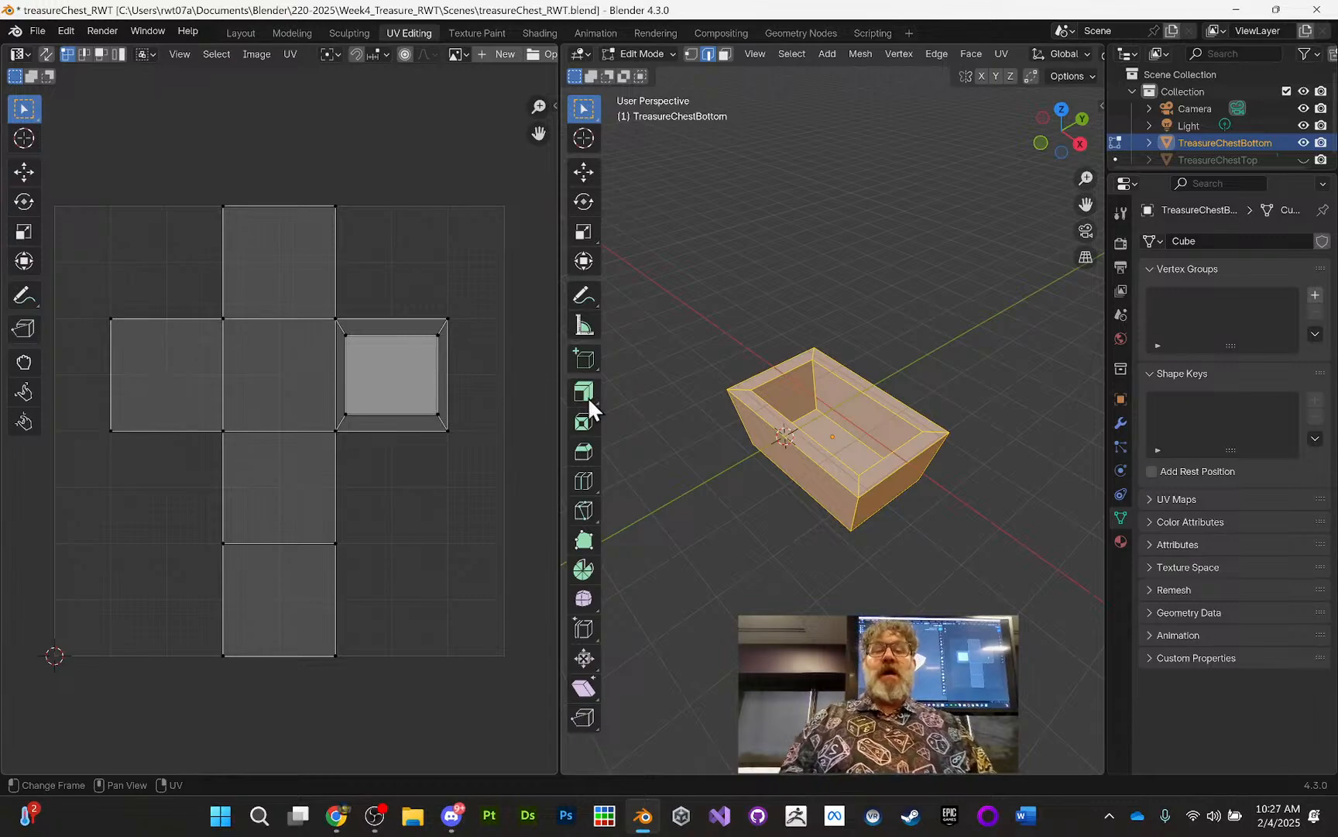
Step: Enable Screencast Keys for the 3D viewport in this workspace and hide the sidebar again
{"action": "middle_click_drag", "start_coordinate": [876, 339], "coordinate": [861, 421]}
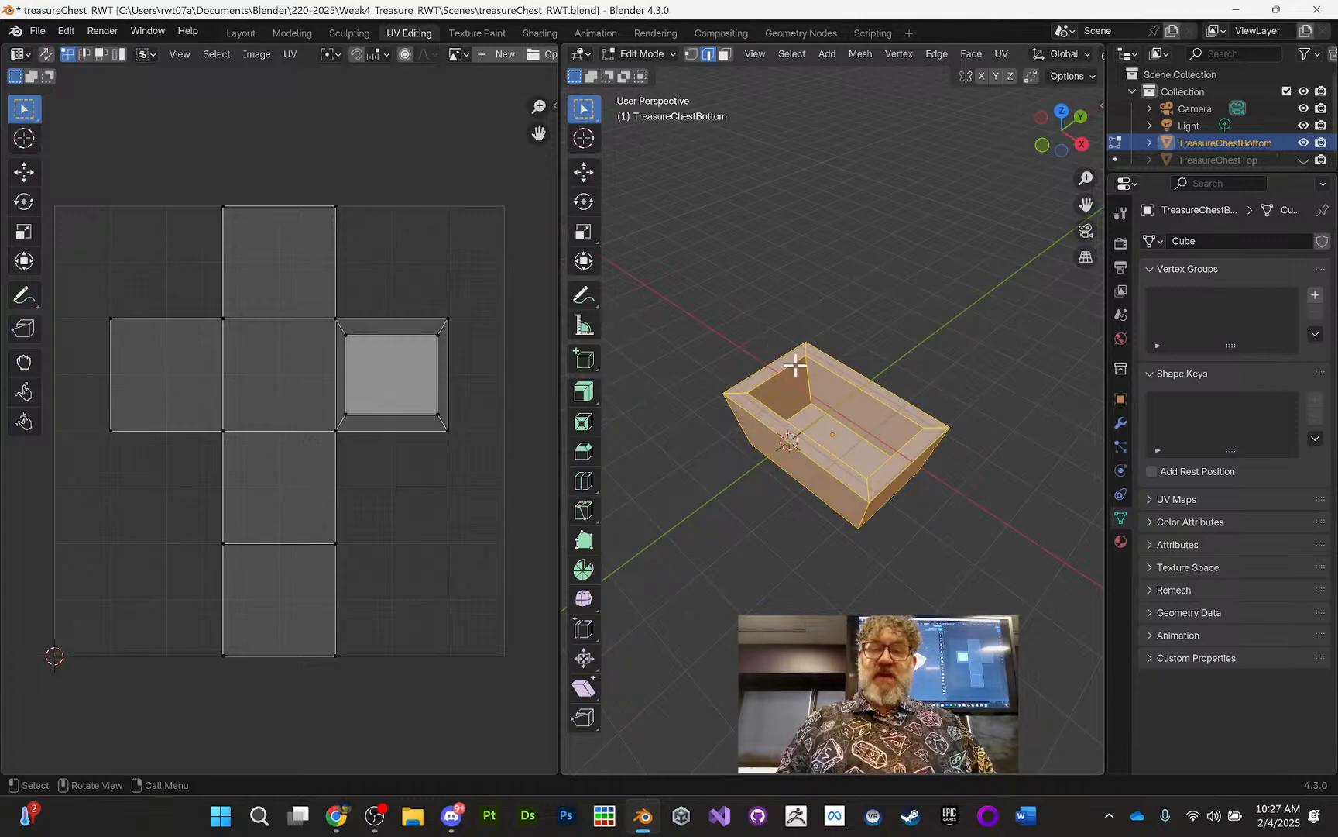
{"action": "key", "text": "n"}
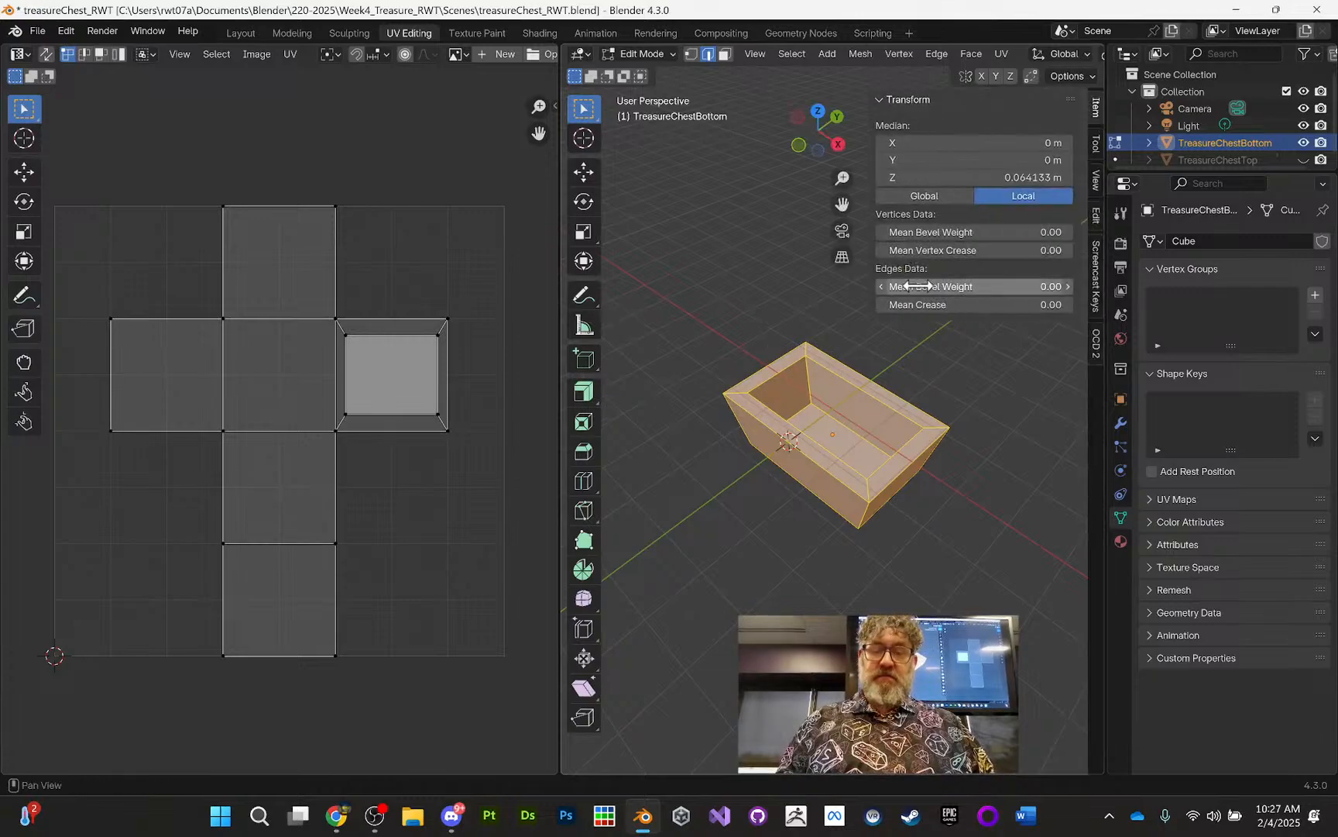
{"action": "left_click", "coordinate": [1092, 263]}
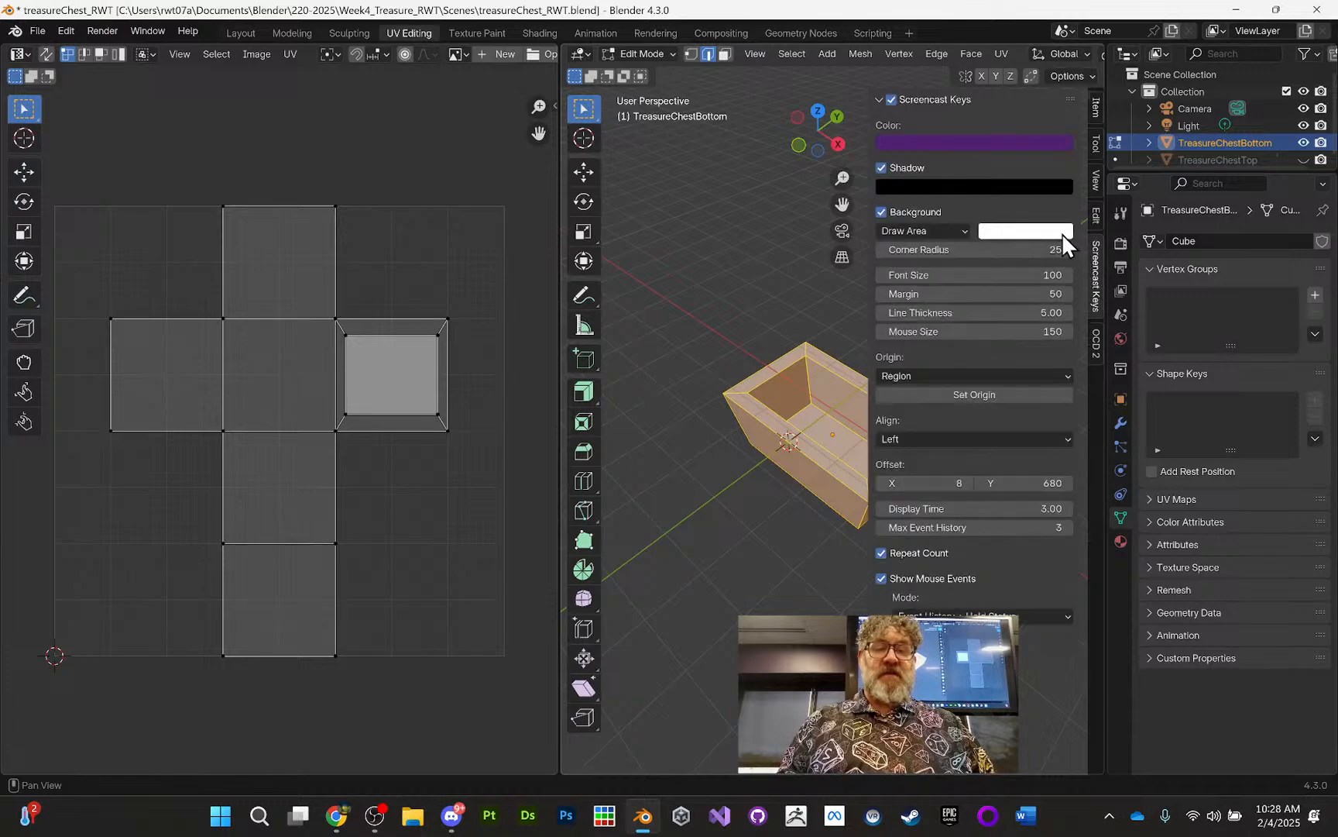
{"action": "left_click", "coordinate": [892, 100]}
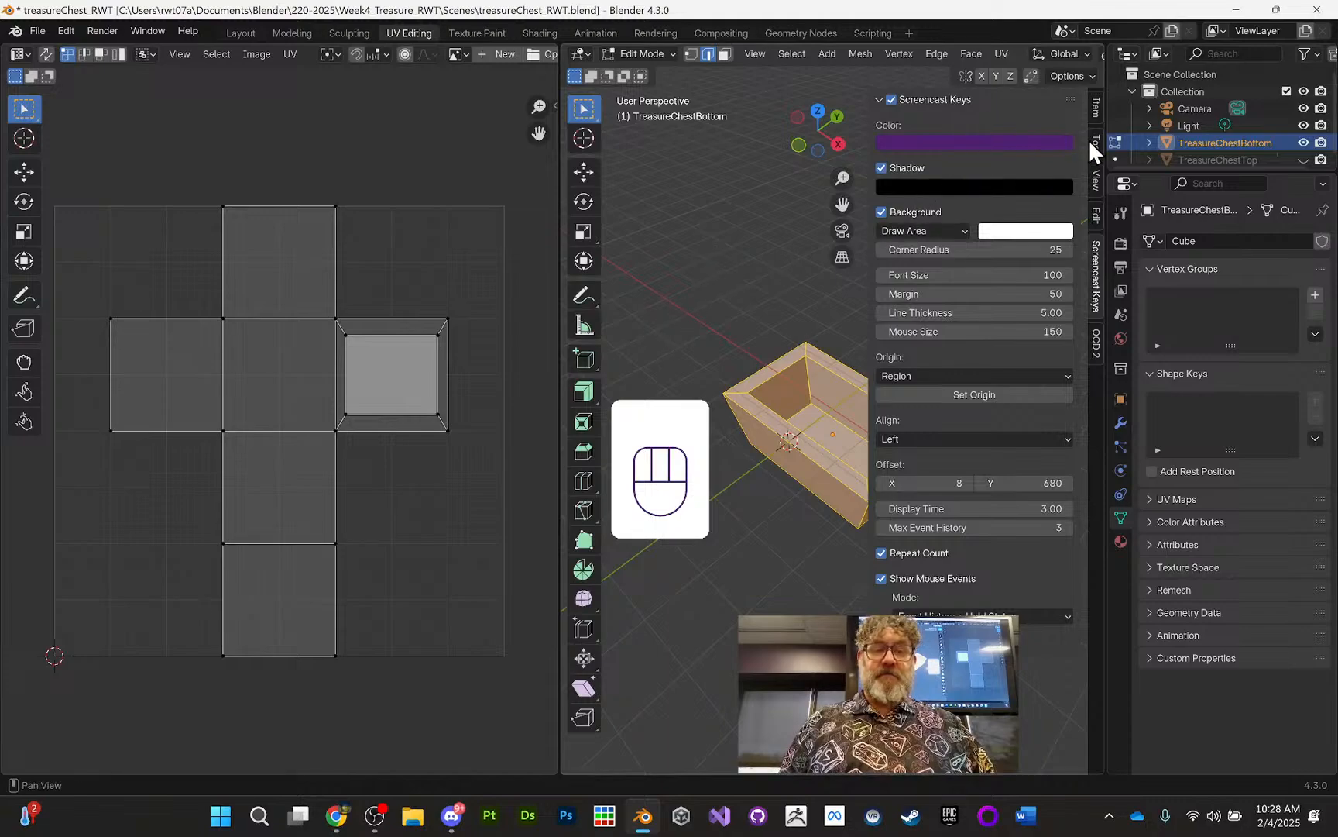
{"action": "key", "text": "n"}
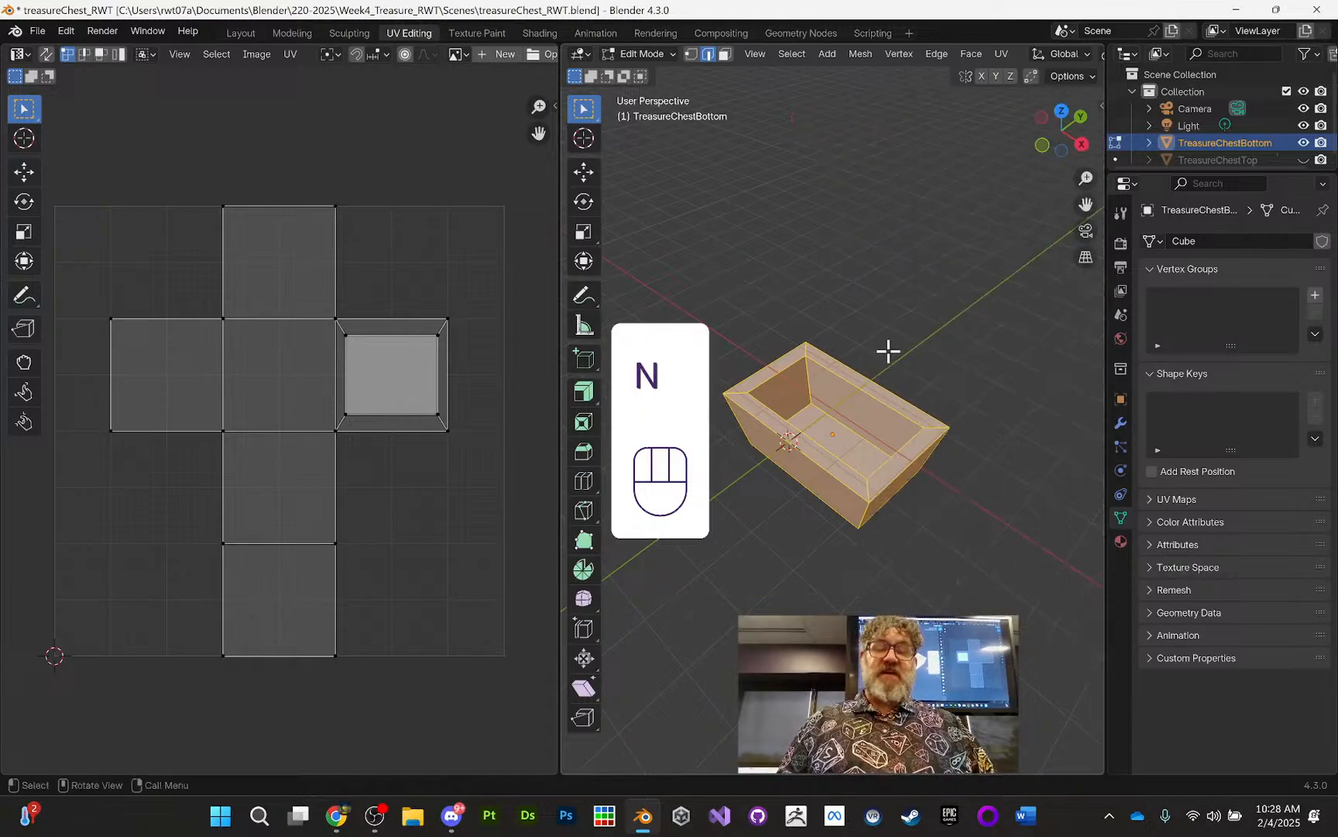
Step: Unwrap the whole chest bottom with Smart UV Project, using a 66° angle limit, Scaled margin method and 0.000 island margin
{"action": "key", "text": "u"}
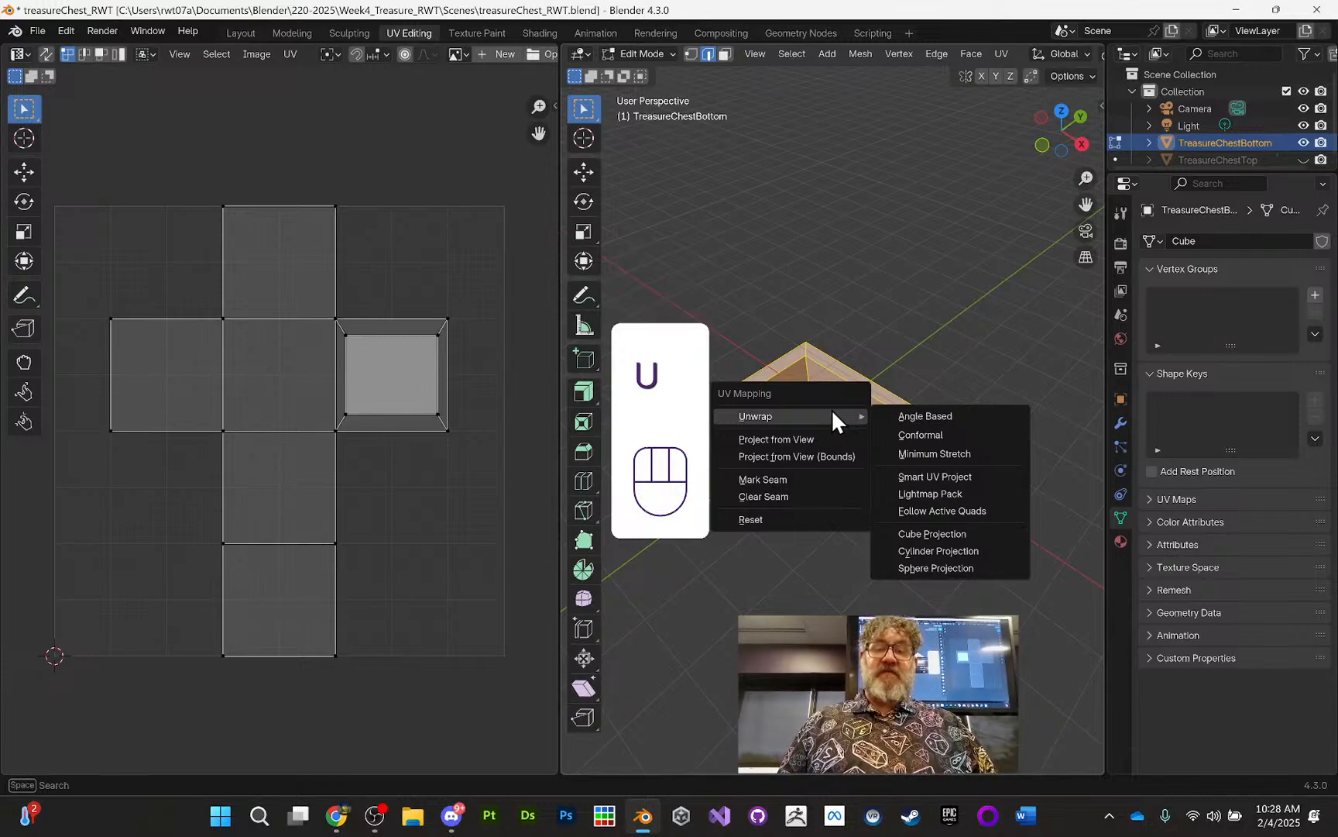
{"action": "left_click", "coordinate": [953, 476]}
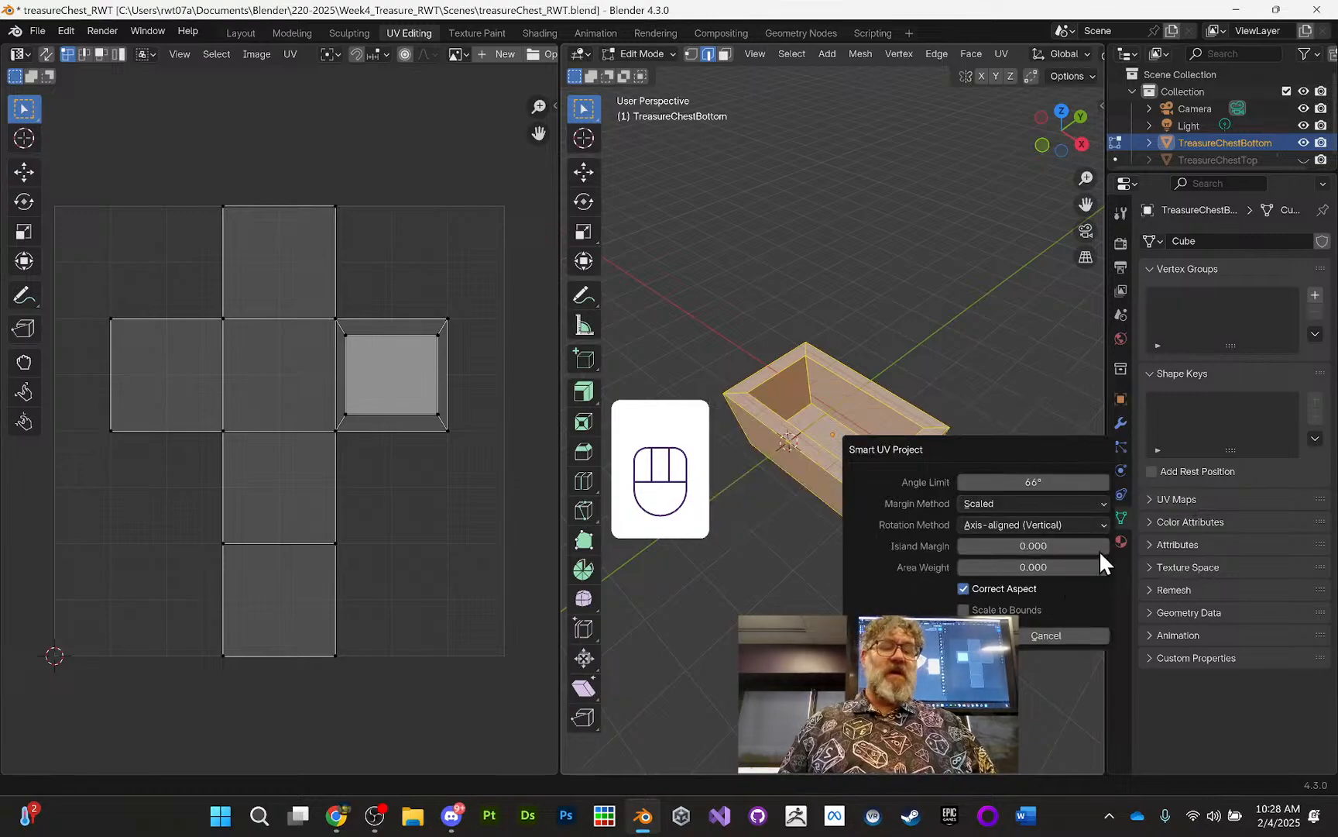
{"action": "left_click", "coordinate": [915, 635]}
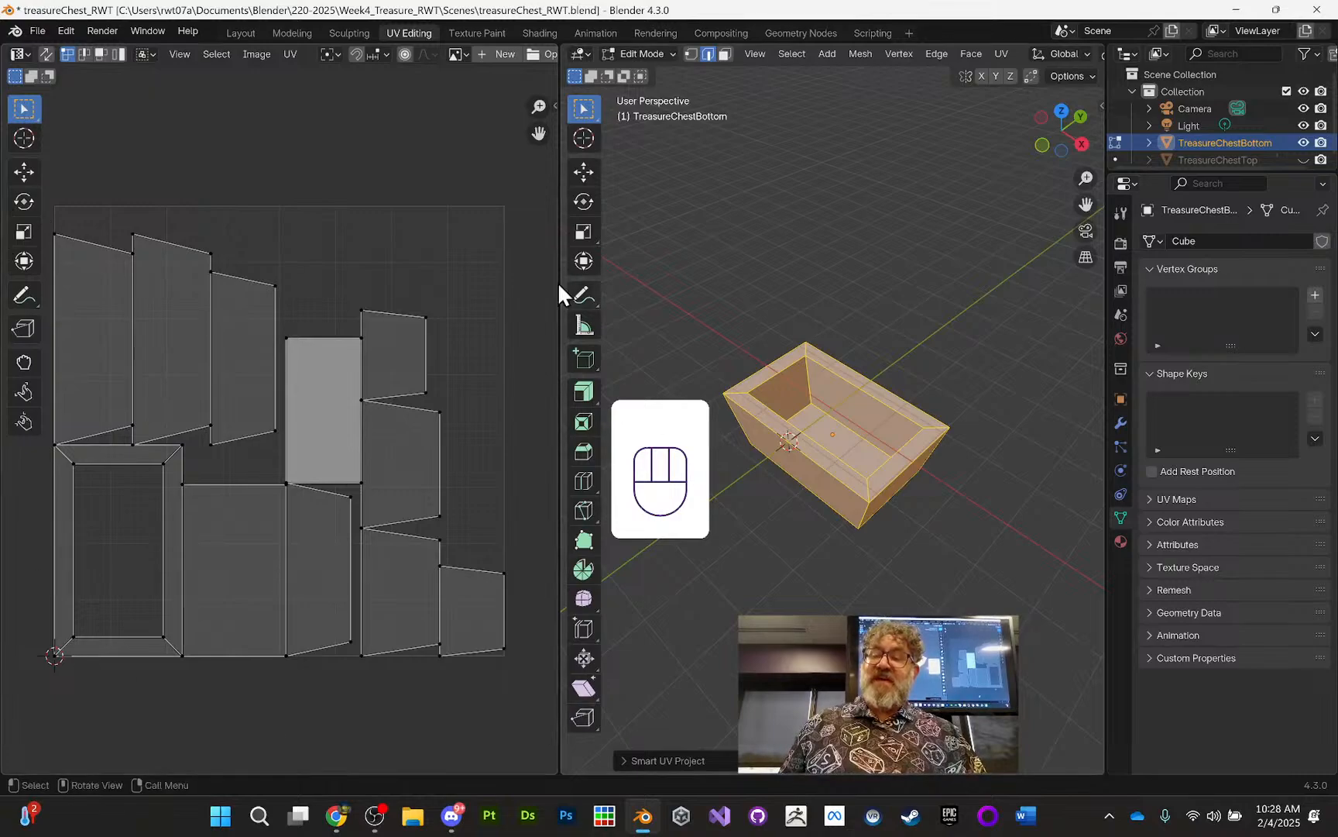
Step: Use island selection to move the small light rectangular island over the larger rectangle beside the rim-frame island
{"action": "middle_click_drag", "start_coordinate": [774, 418], "coordinate": [732, 359]}
{"action": "middle_click_drag", "start_coordinate": [999, 376], "coordinate": [897, 388]}
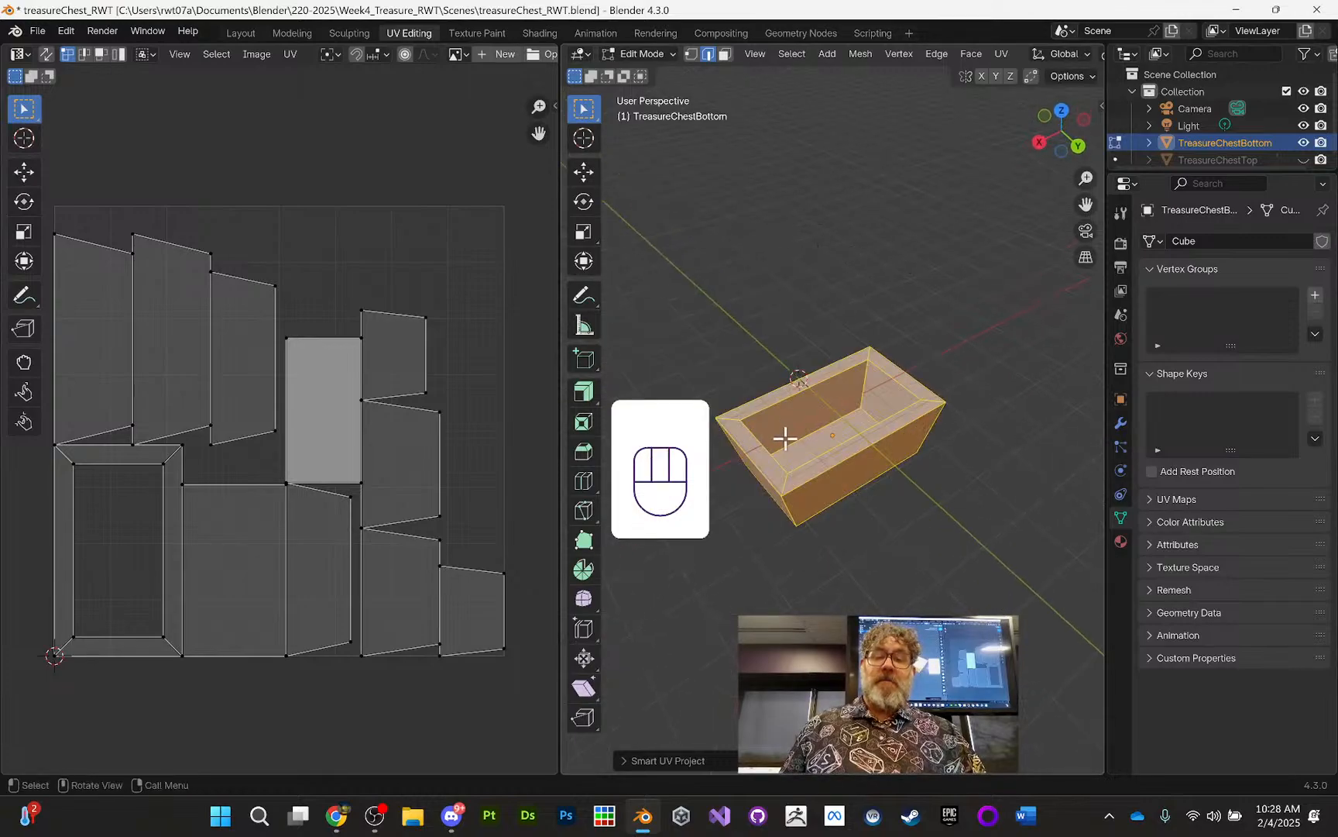
{"action": "middle_click_drag", "start_coordinate": [889, 395], "coordinate": [699, 320]}
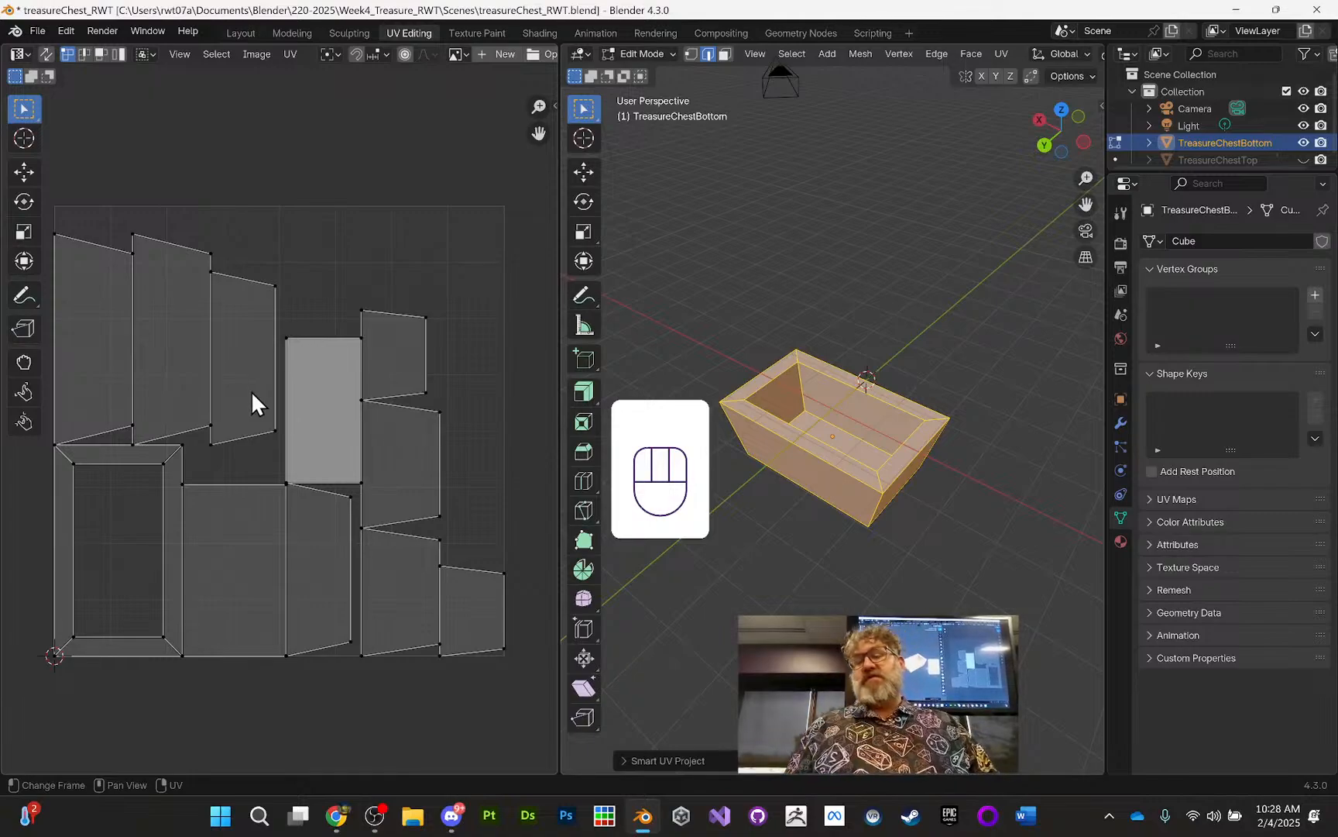
{"action": "left_click", "coordinate": [361, 398]}
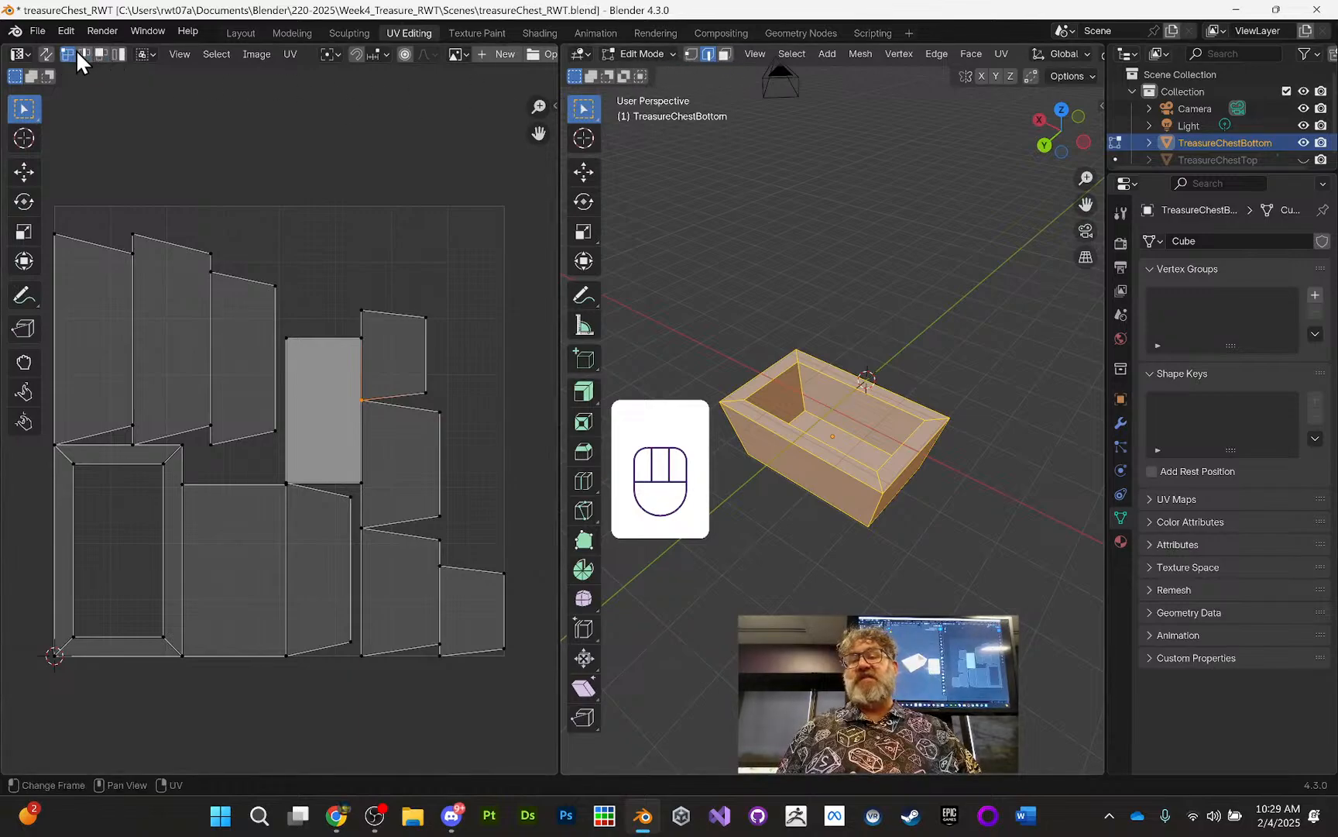
{"action": "left_click", "coordinate": [119, 56]}
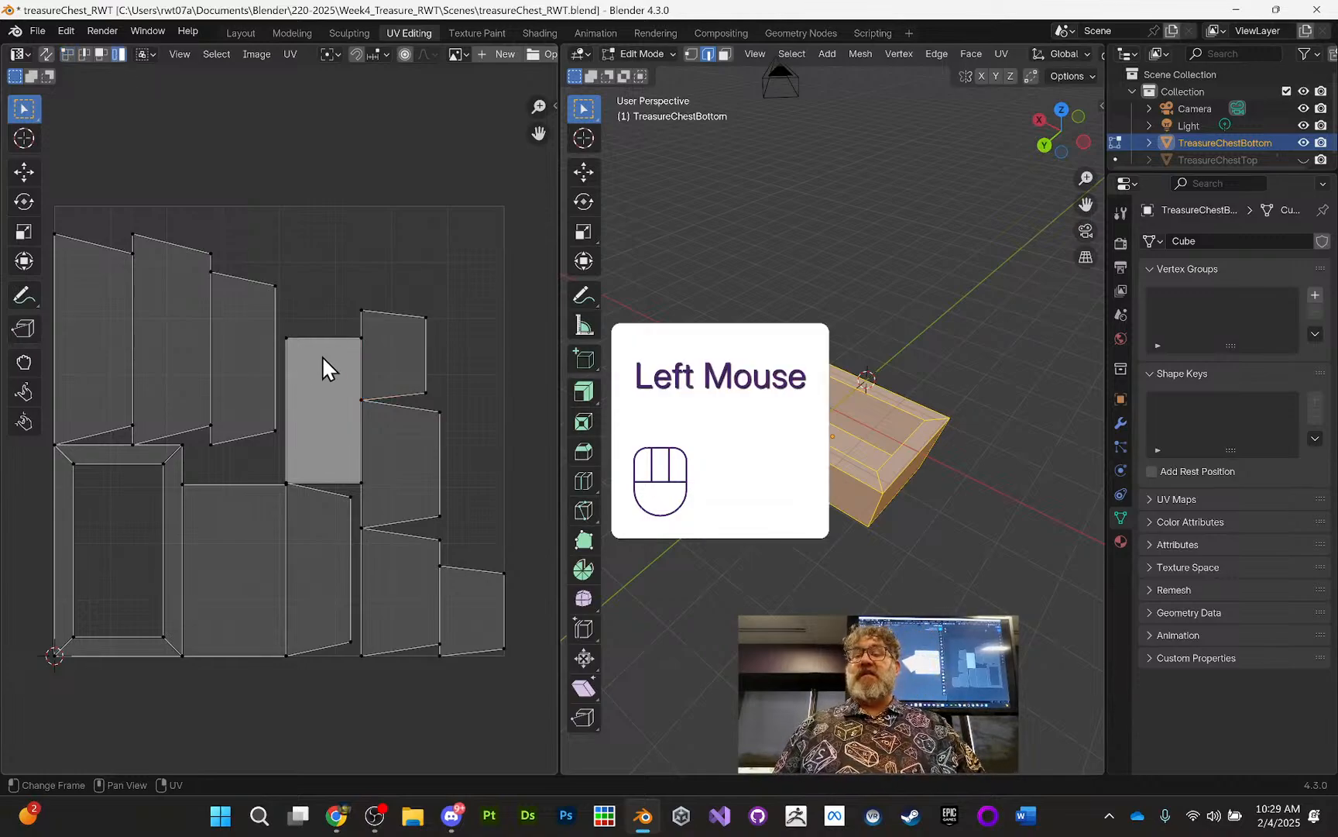
{"action": "left_click", "coordinate": [306, 378]}
{"action": "left_click", "coordinate": [23, 171]}
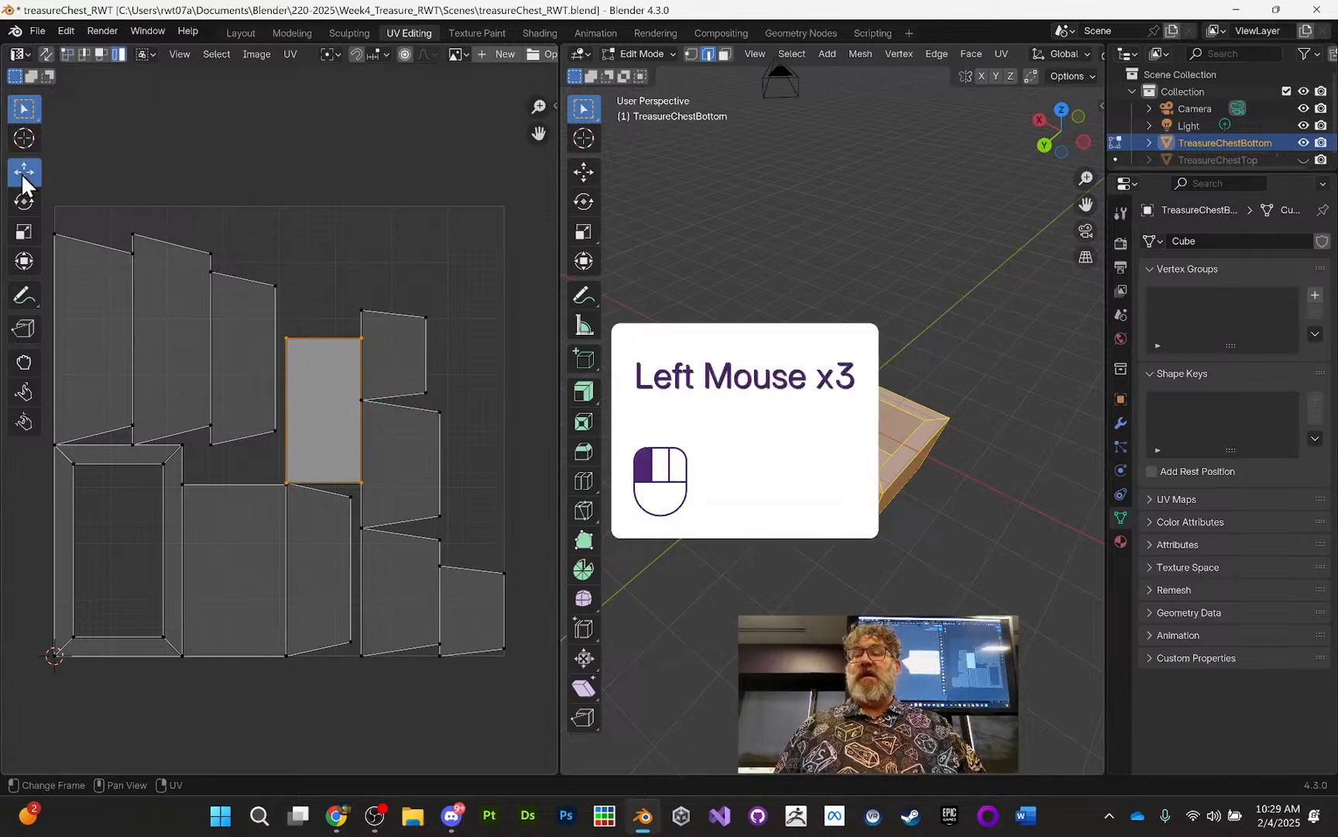
{"action": "left_click_drag", "start_coordinate": [335, 403], "coordinate": [237, 572]}
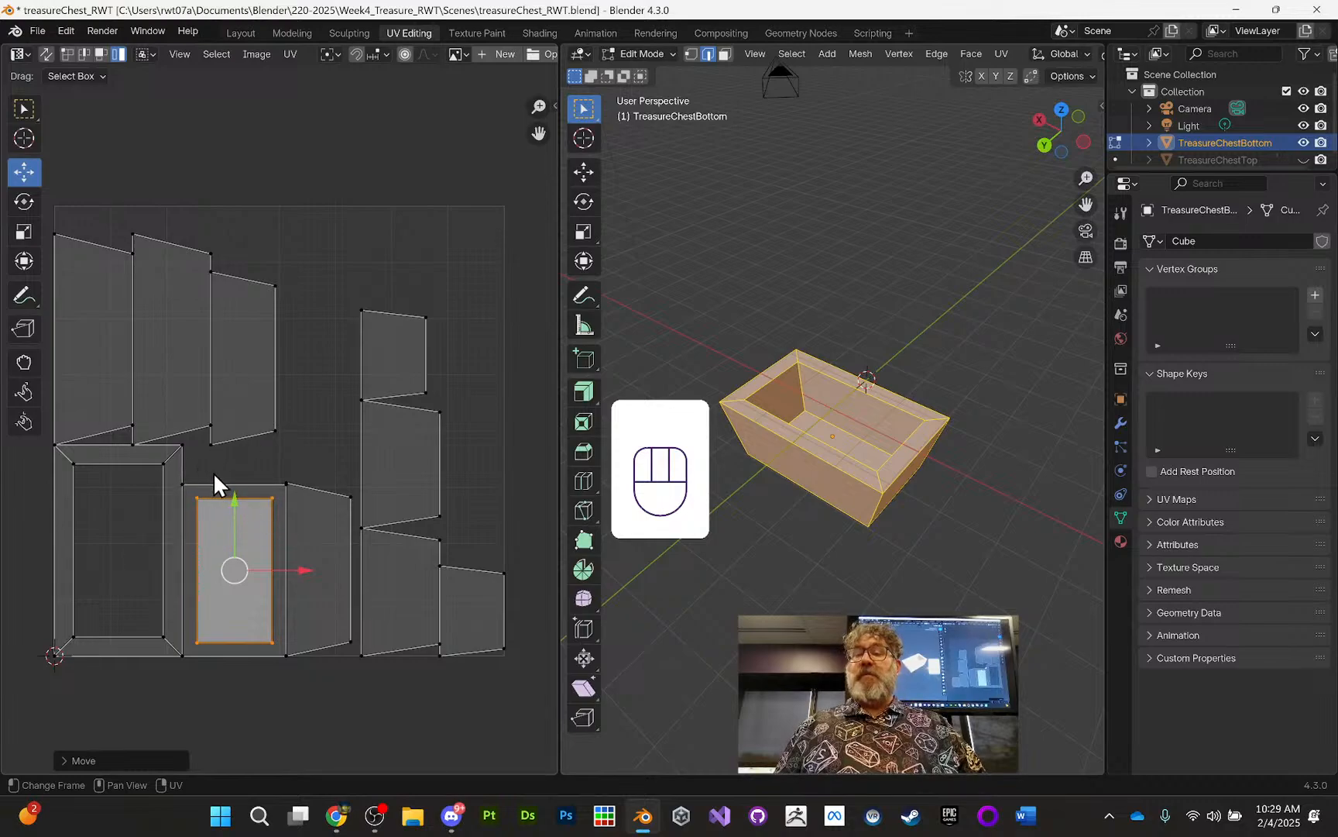
Step: Move the trapezoid island next to the stacked rectangles roughly over the matching narrow long trapezoid in the upper row
{"action": "middle_click_drag", "start_coordinate": [852, 326], "coordinate": [869, 473]}
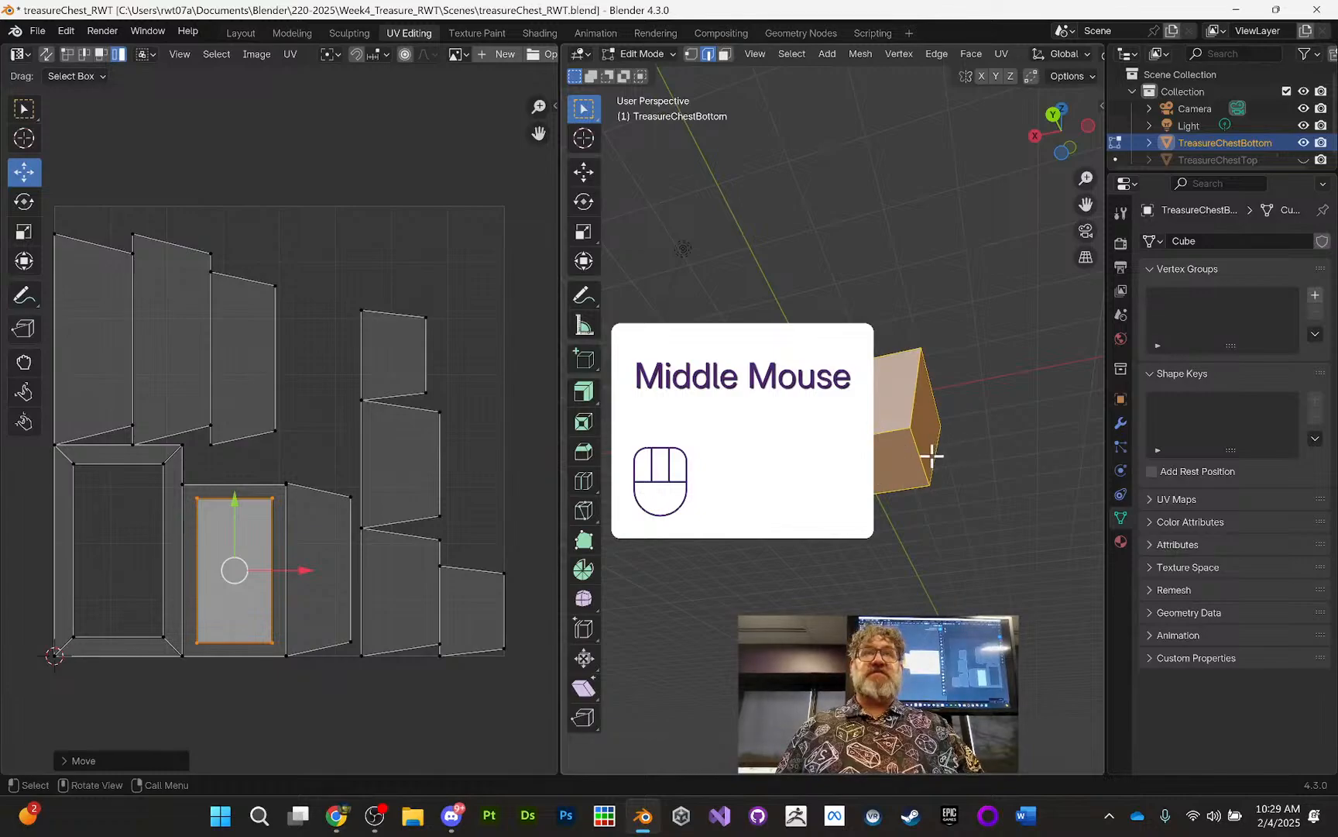
{"action": "middle_click_drag", "start_coordinate": [885, 349], "coordinate": [878, 417]}
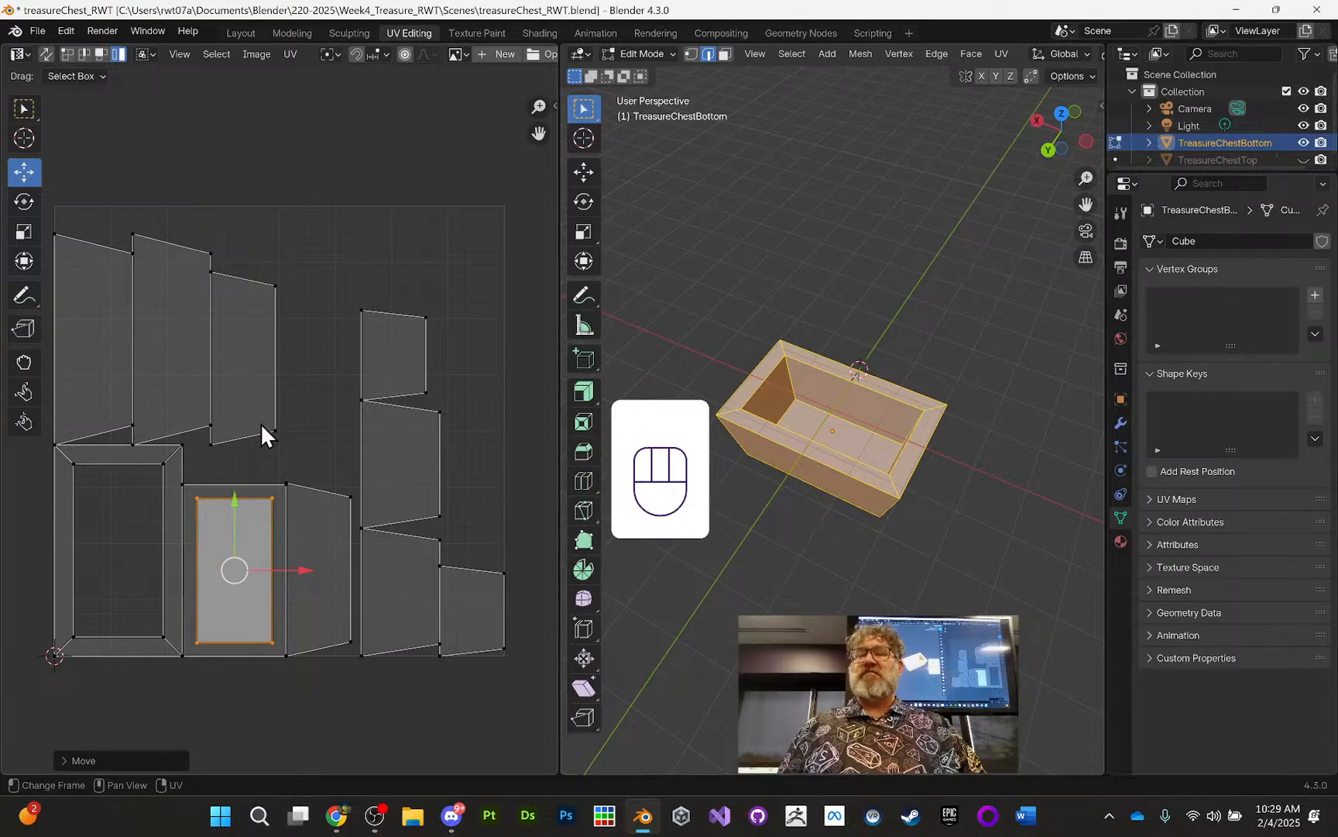
{"action": "double_click", "coordinate": [318, 550]}
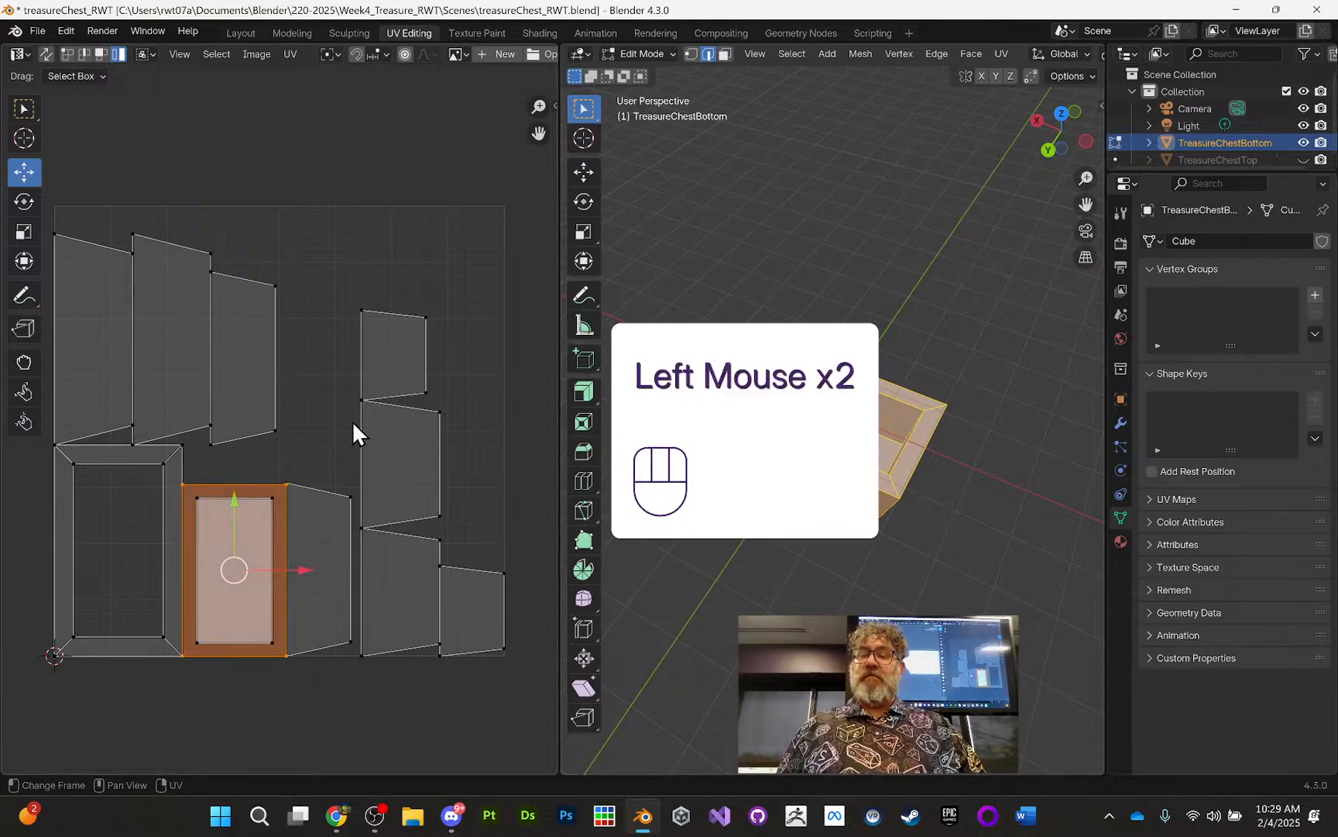
{"action": "left_click", "coordinate": [352, 421]}
{"action": "left_click", "coordinate": [326, 364]}
{"action": "left_click", "coordinate": [313, 511]}
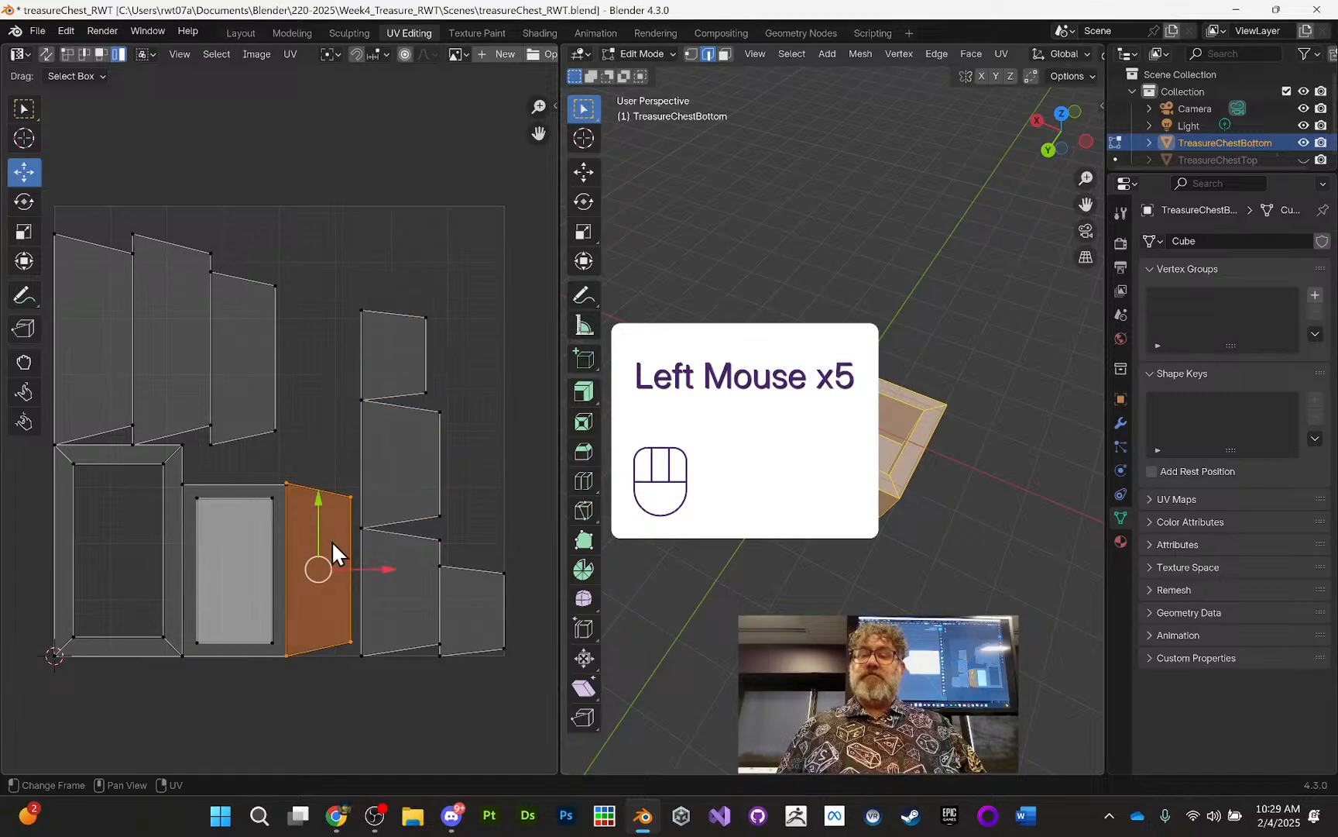
{"action": "left_click_drag", "start_coordinate": [320, 567], "coordinate": [248, 353]}
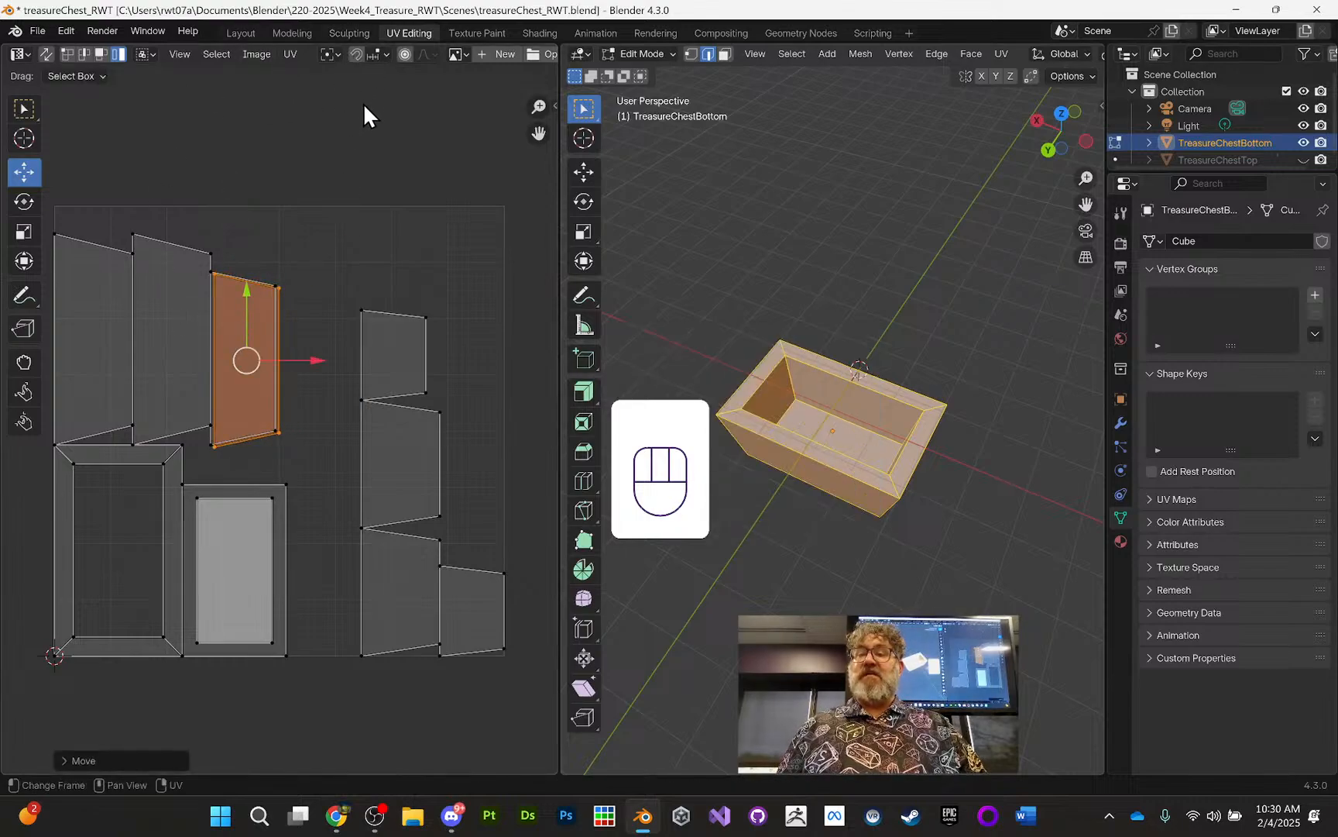
Step: Enable UV snapping with Vertex as the snap target and align the moved trapezoid exactly over its matching island
{"action": "left_click", "coordinate": [358, 57]}
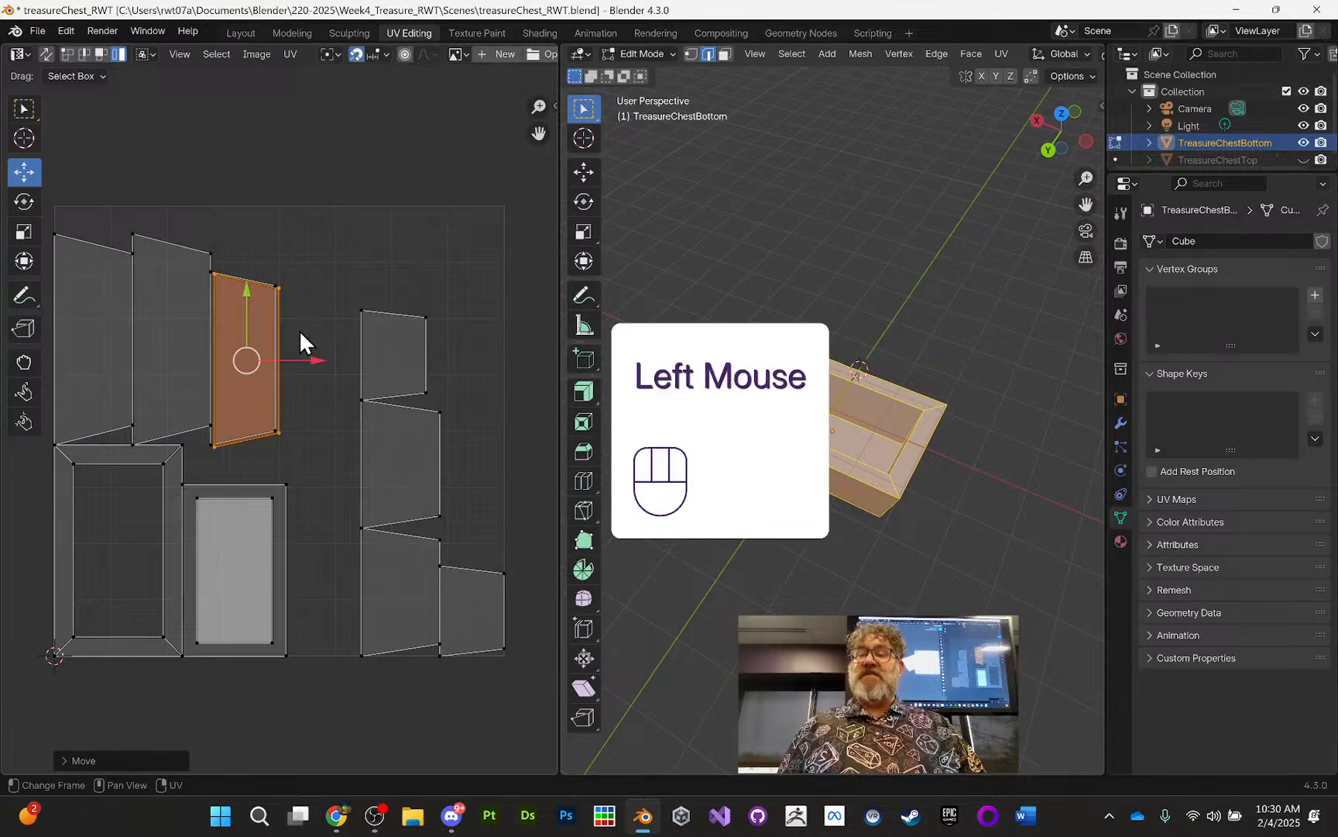
{"action": "left_click_drag", "start_coordinate": [319, 354], "coordinate": [314, 283]}
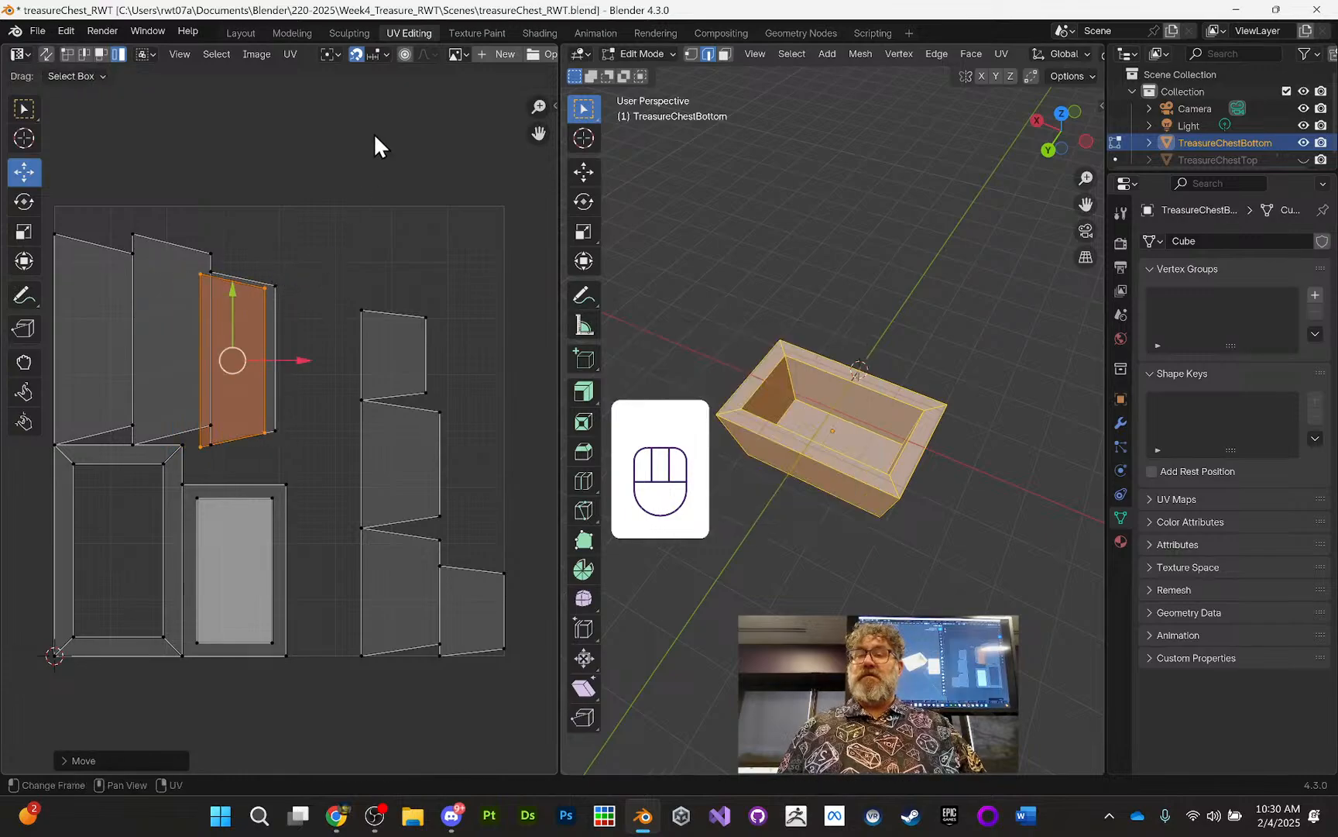
{"action": "left_click", "coordinate": [384, 53]}
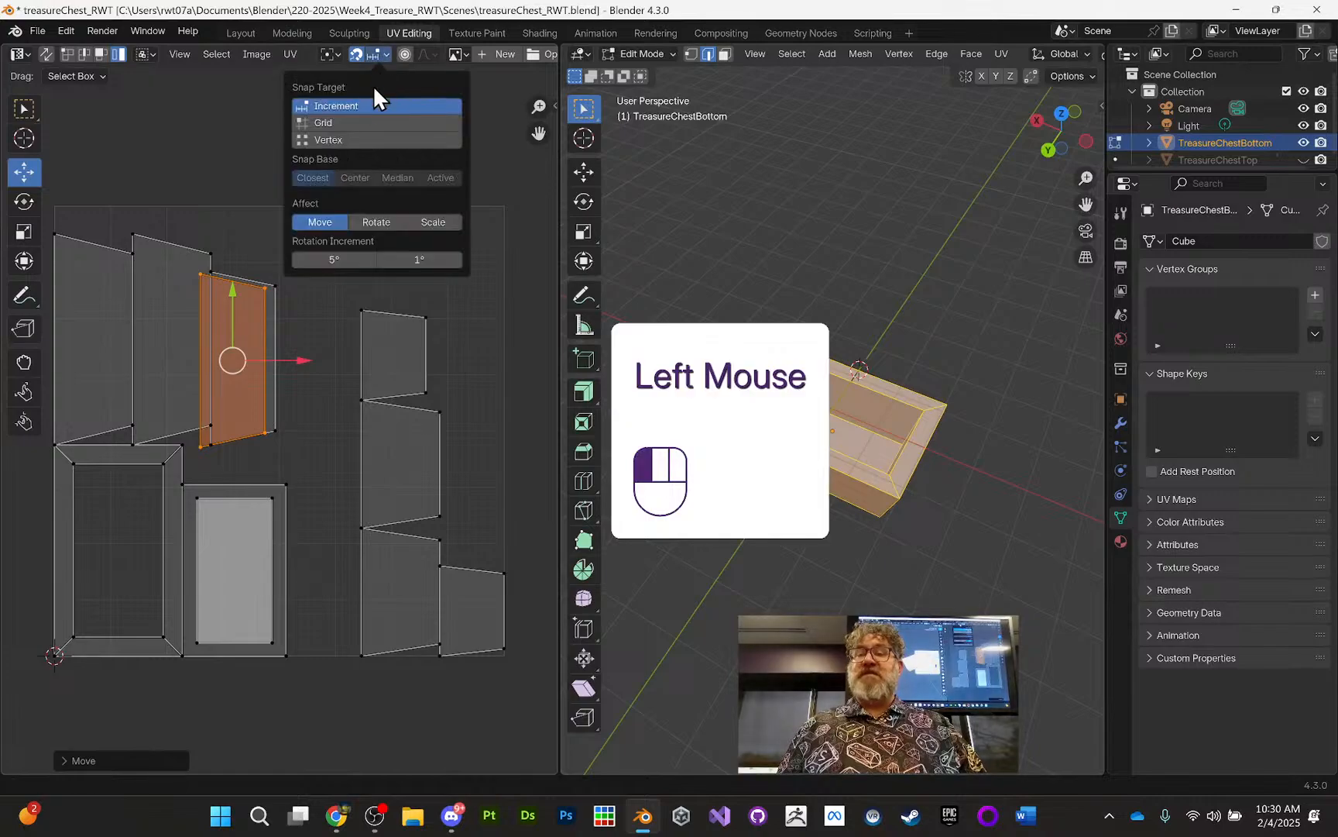
{"action": "left_click", "coordinate": [356, 140]}
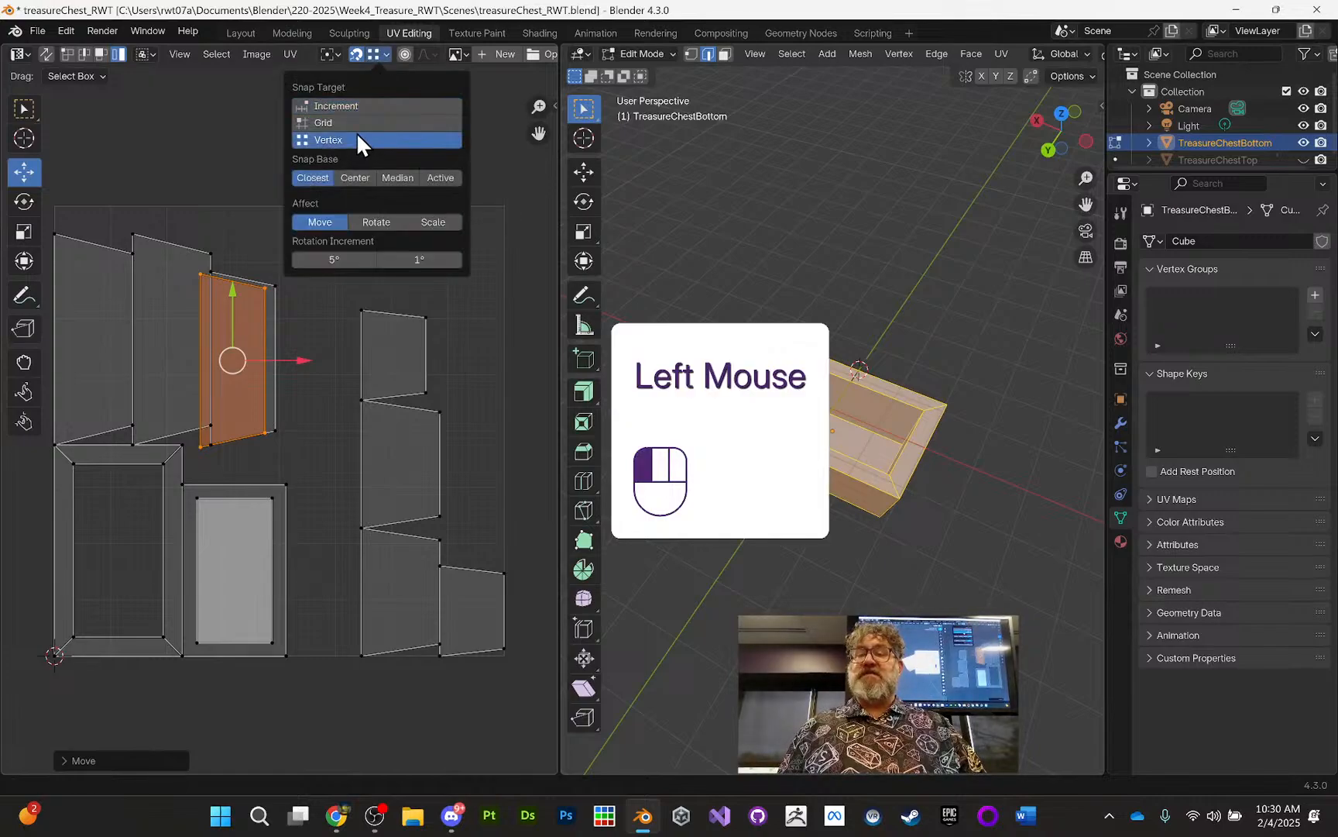
{"action": "left_click", "coordinate": [268, 359]}
{"action": "left_click", "coordinate": [254, 355]}
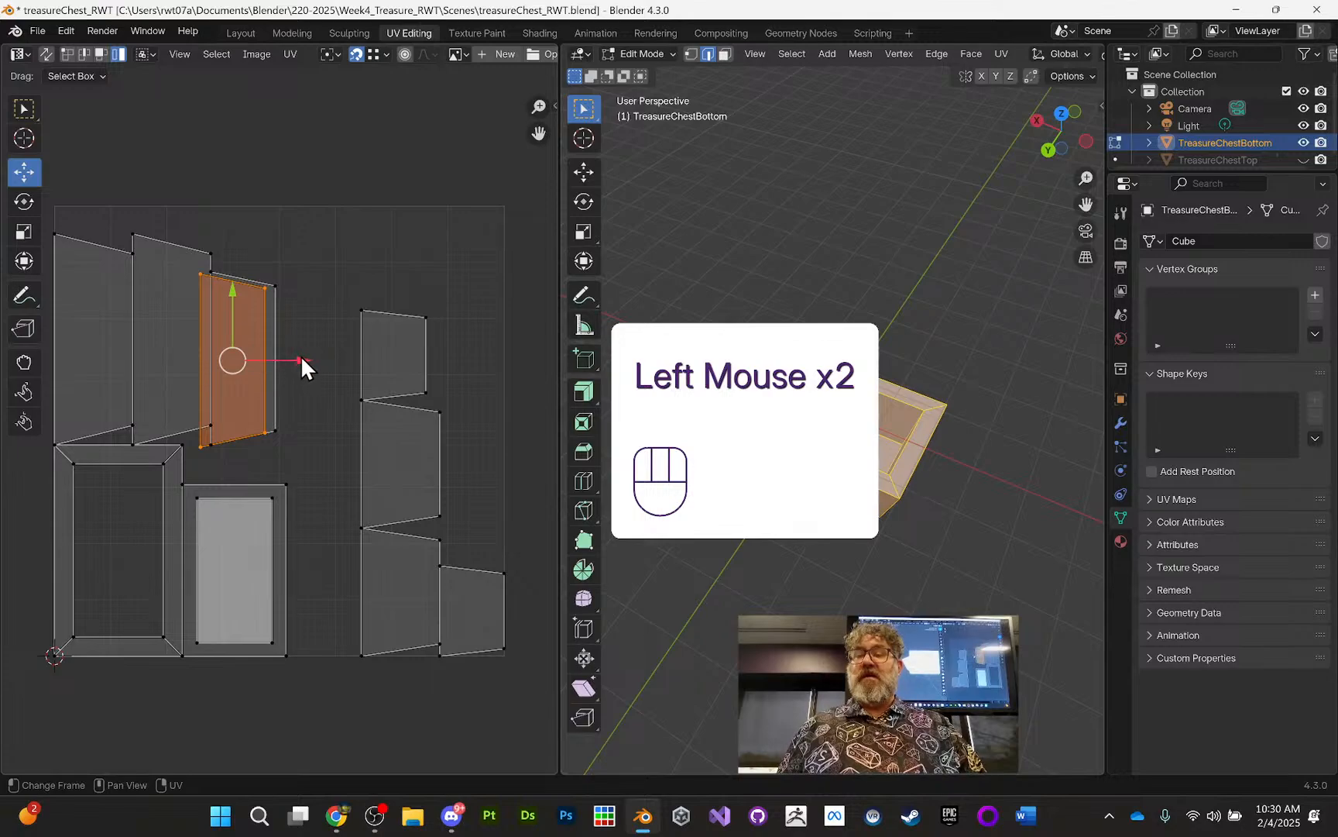
{"action": "left_click_drag", "start_coordinate": [303, 365], "coordinate": [271, 292]}
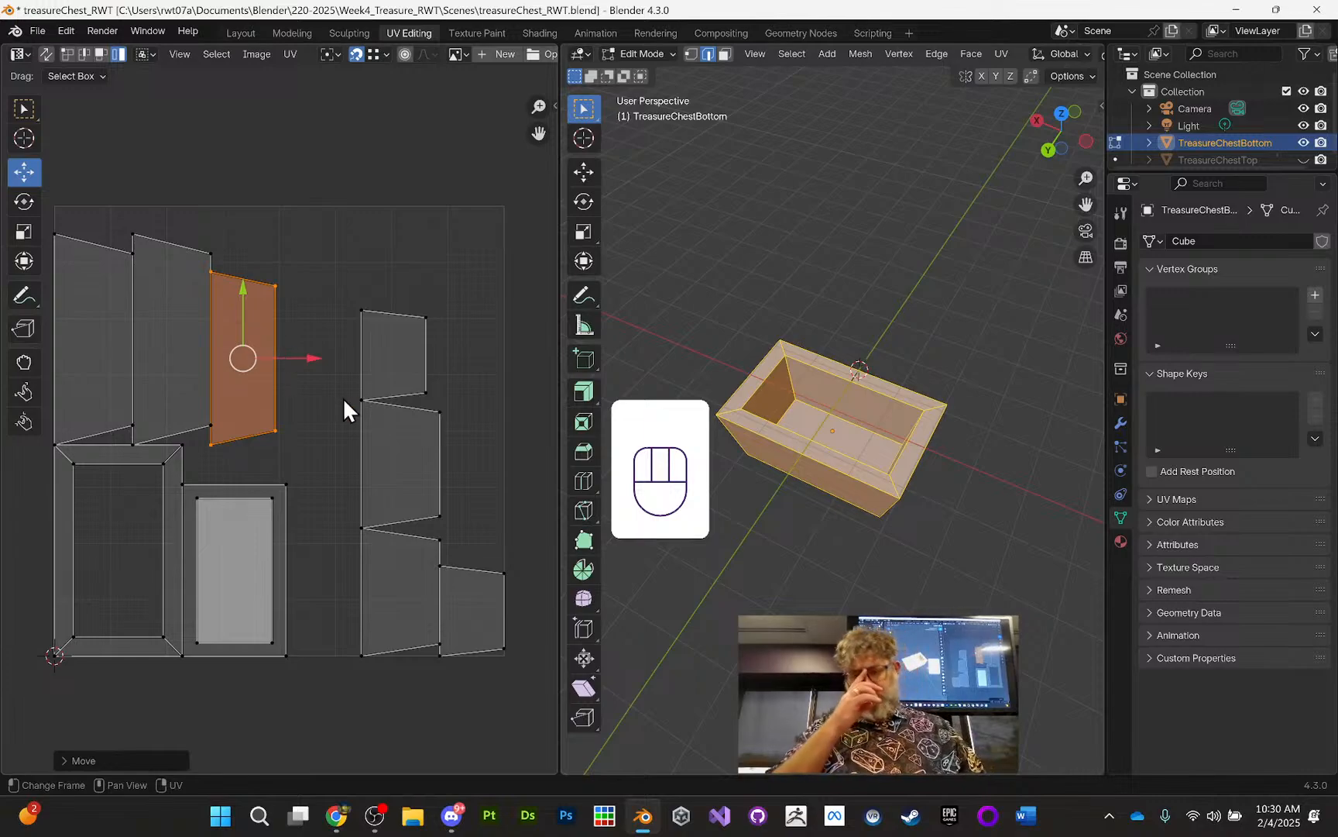
Step: Snap the upper wide end-panel island onto its match below and move the stacked pair beside the rectangle islands
{"action": "left_click", "coordinate": [395, 458]}
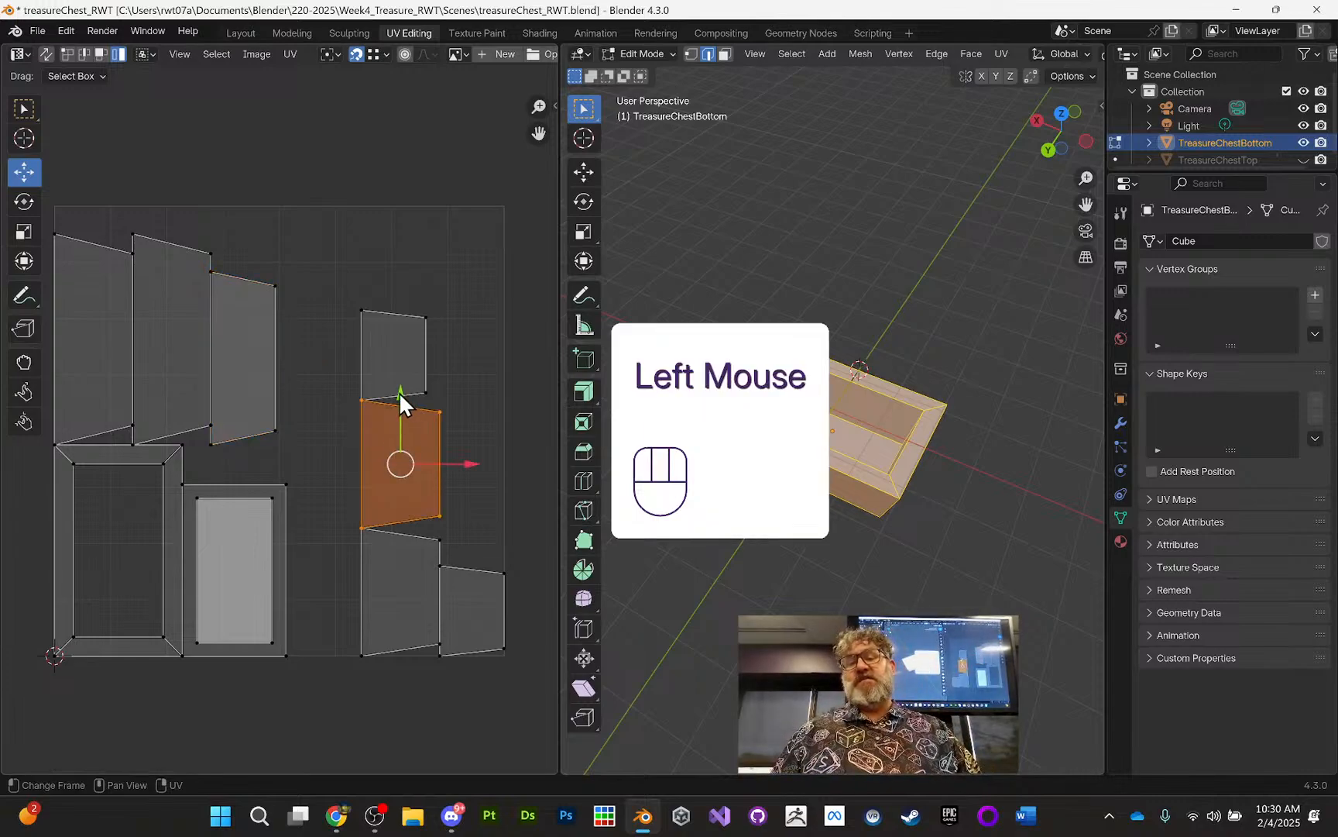
{"action": "left_click_drag", "start_coordinate": [400, 399], "coordinate": [364, 653]}
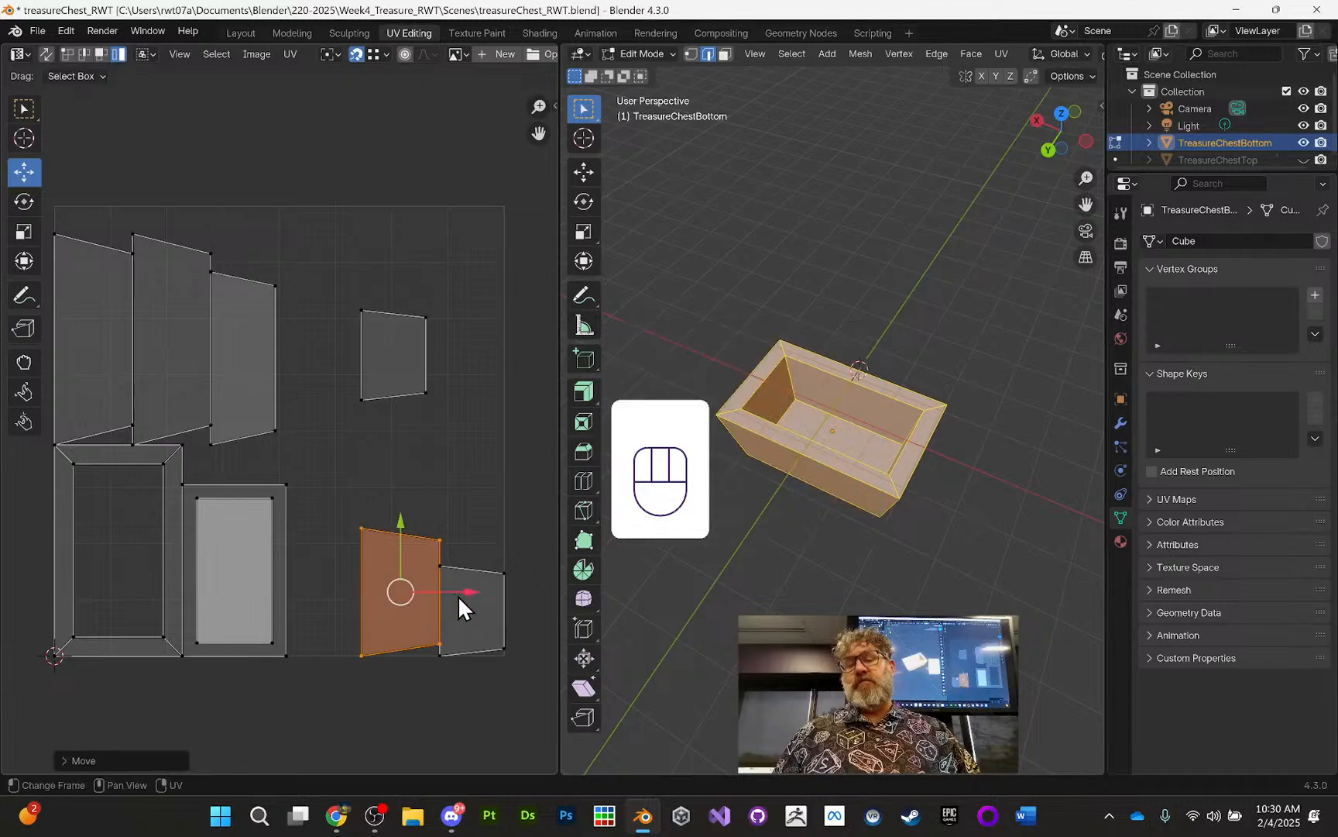
{"action": "left_click", "coordinate": [433, 559]}
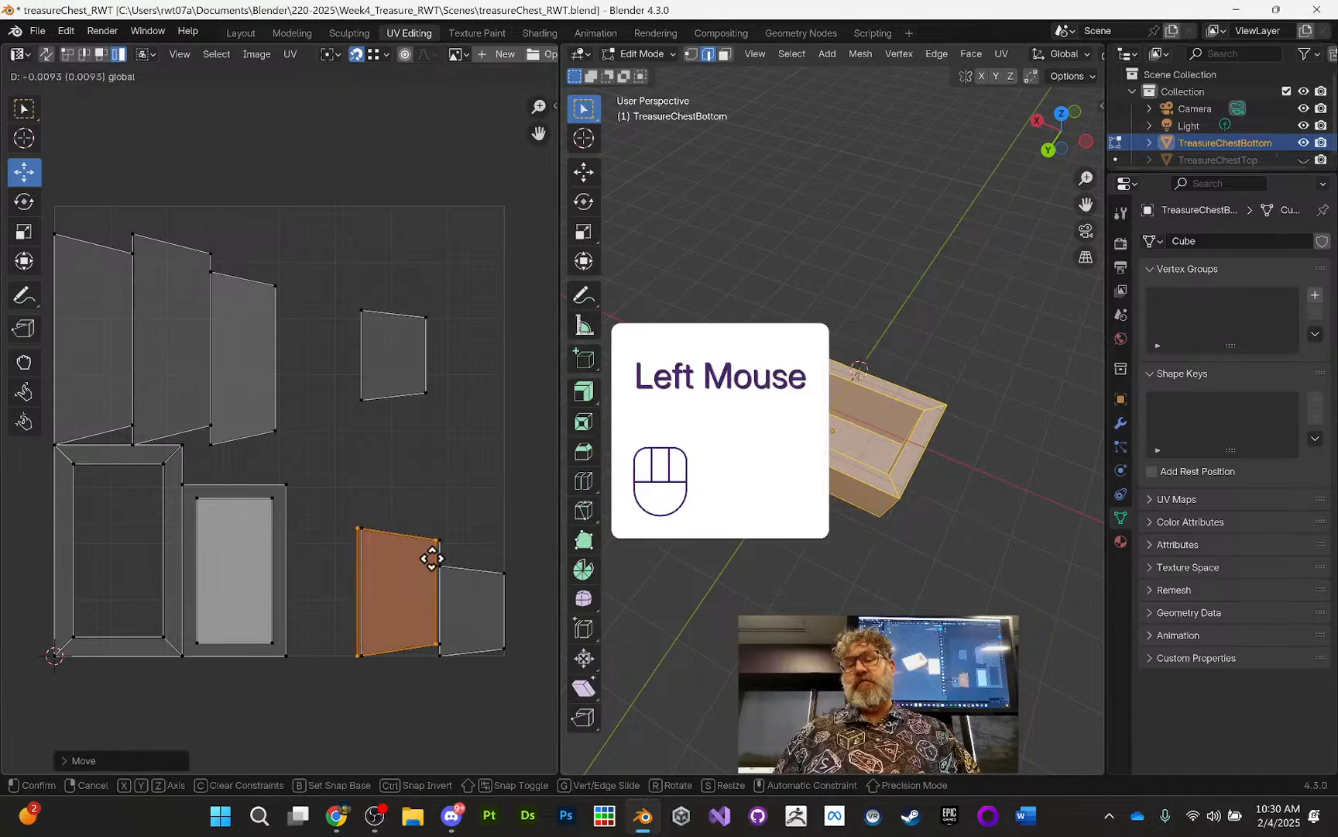
{"action": "left_click", "coordinate": [355, 530]}
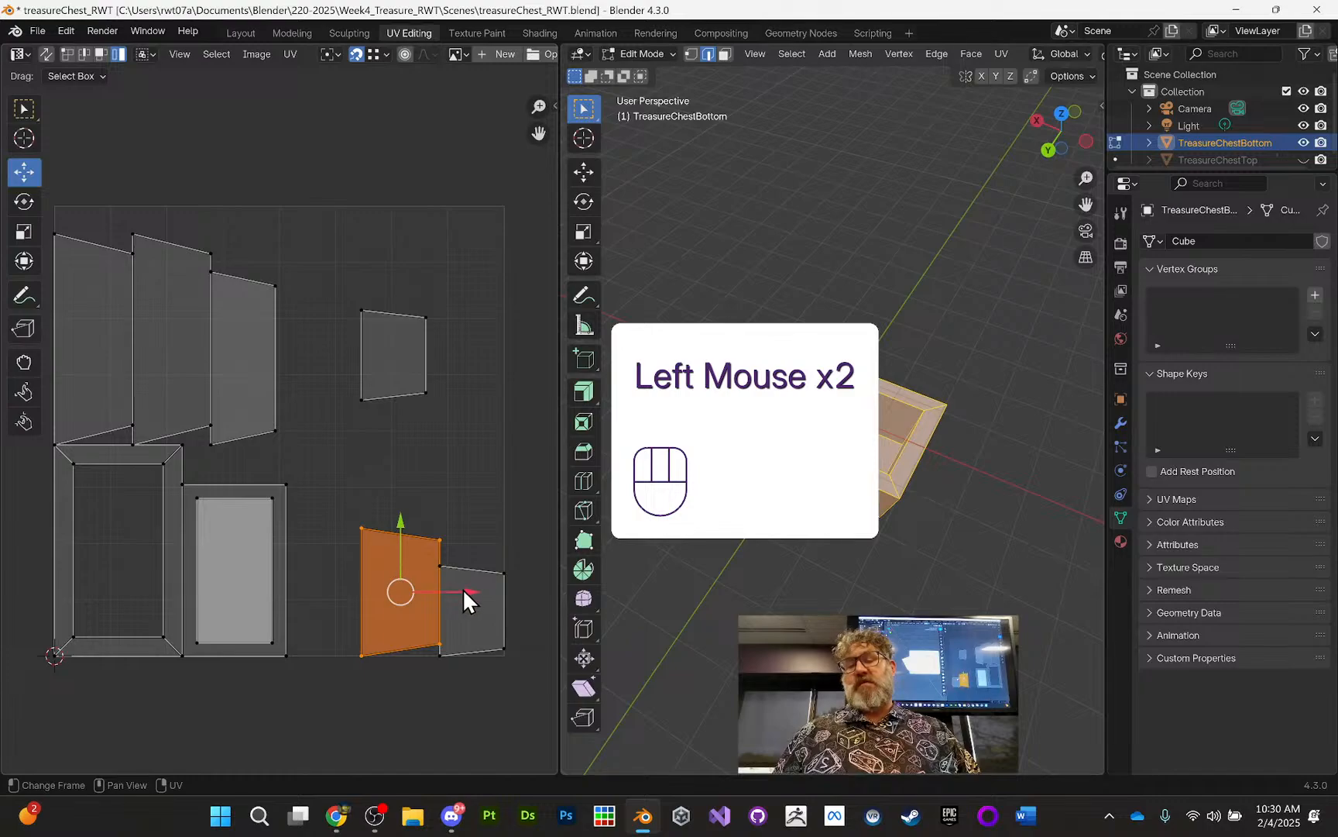
{"action": "left_click_drag", "start_coordinate": [463, 589], "coordinate": [395, 575]}
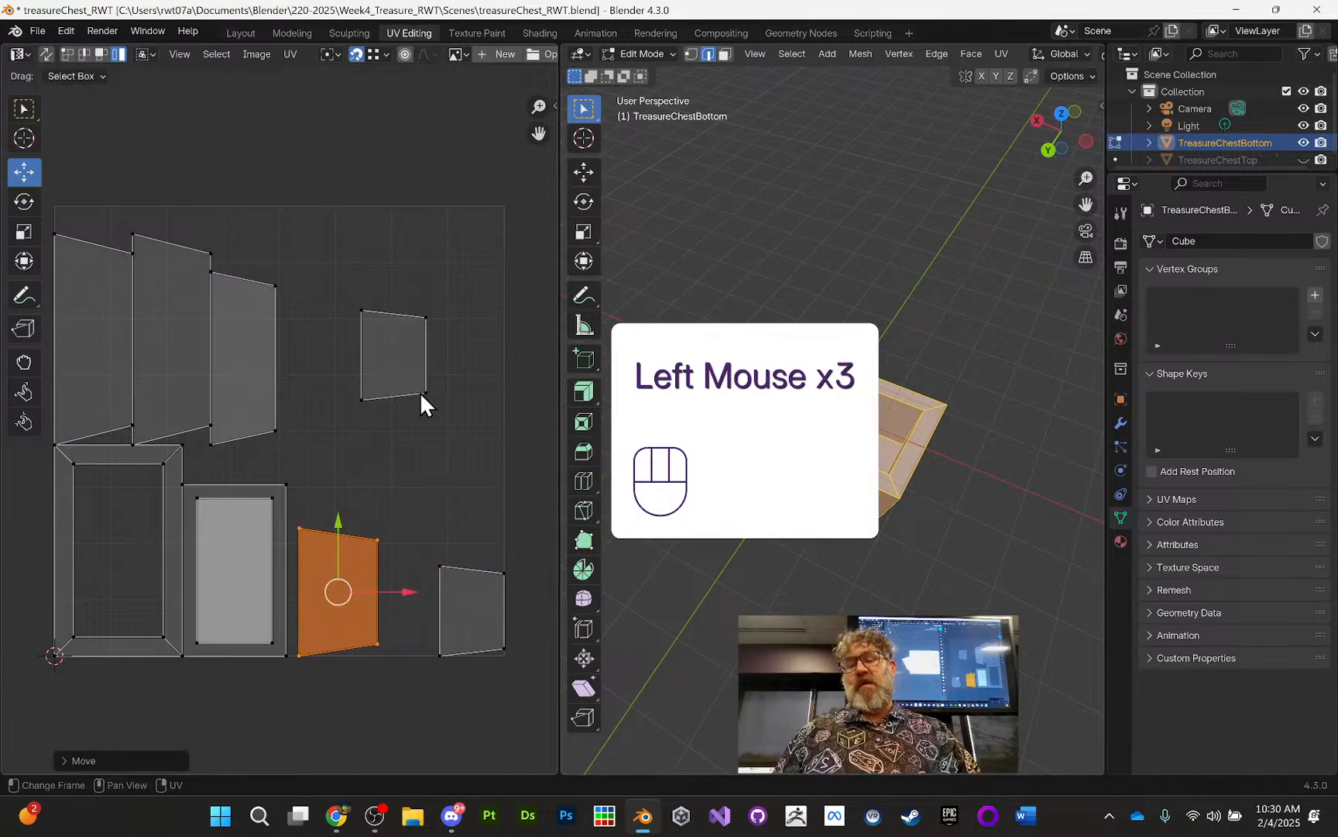
Step: Snap the isolated smallest end-panel island onto its matching island at the lower corner of the UV square
{"action": "left_click", "coordinate": [397, 374]}
{"action": "left_click_drag", "start_coordinate": [395, 289], "coordinate": [502, 579]}
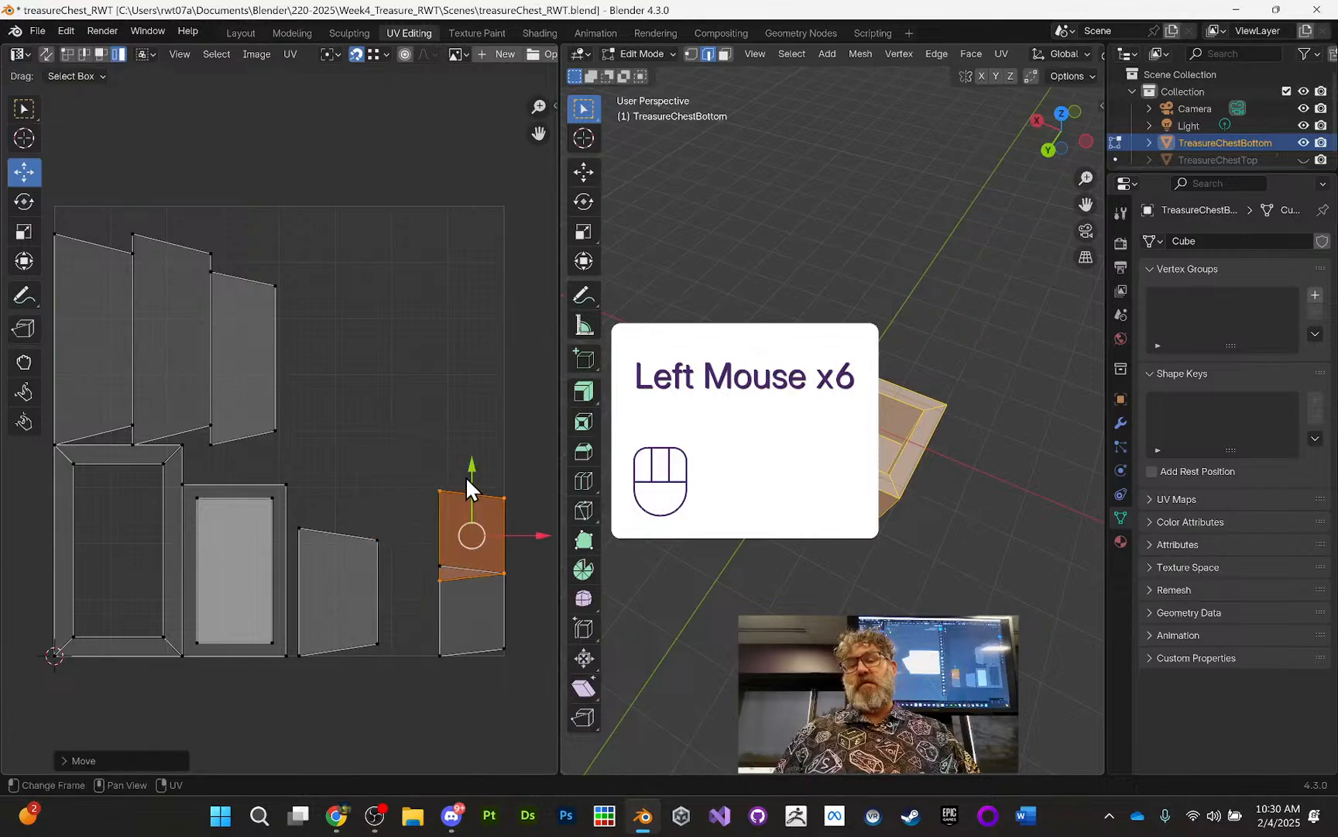
{"action": "left_click_drag", "start_coordinate": [470, 474], "coordinate": [445, 643]}
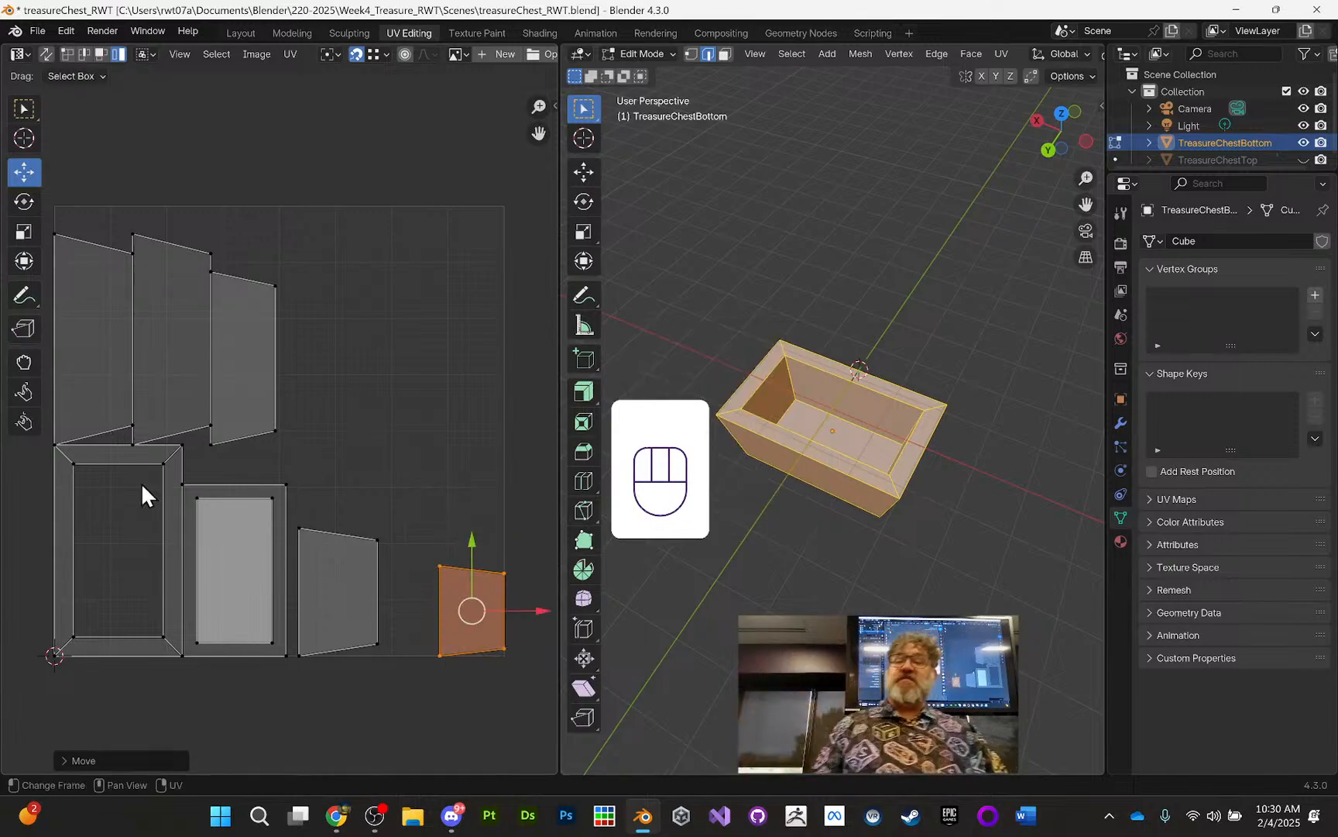
Step: Move the stacked smallest end panels and the stacked narrow long trapezoids into one column beside the wide end panels
{"action": "left_click", "coordinate": [482, 605]}
{"action": "left_click_drag", "start_coordinate": [412, 498], "coordinate": [534, 676]}
{"action": "left_click_drag", "start_coordinate": [474, 607], "coordinate": [338, 450]}
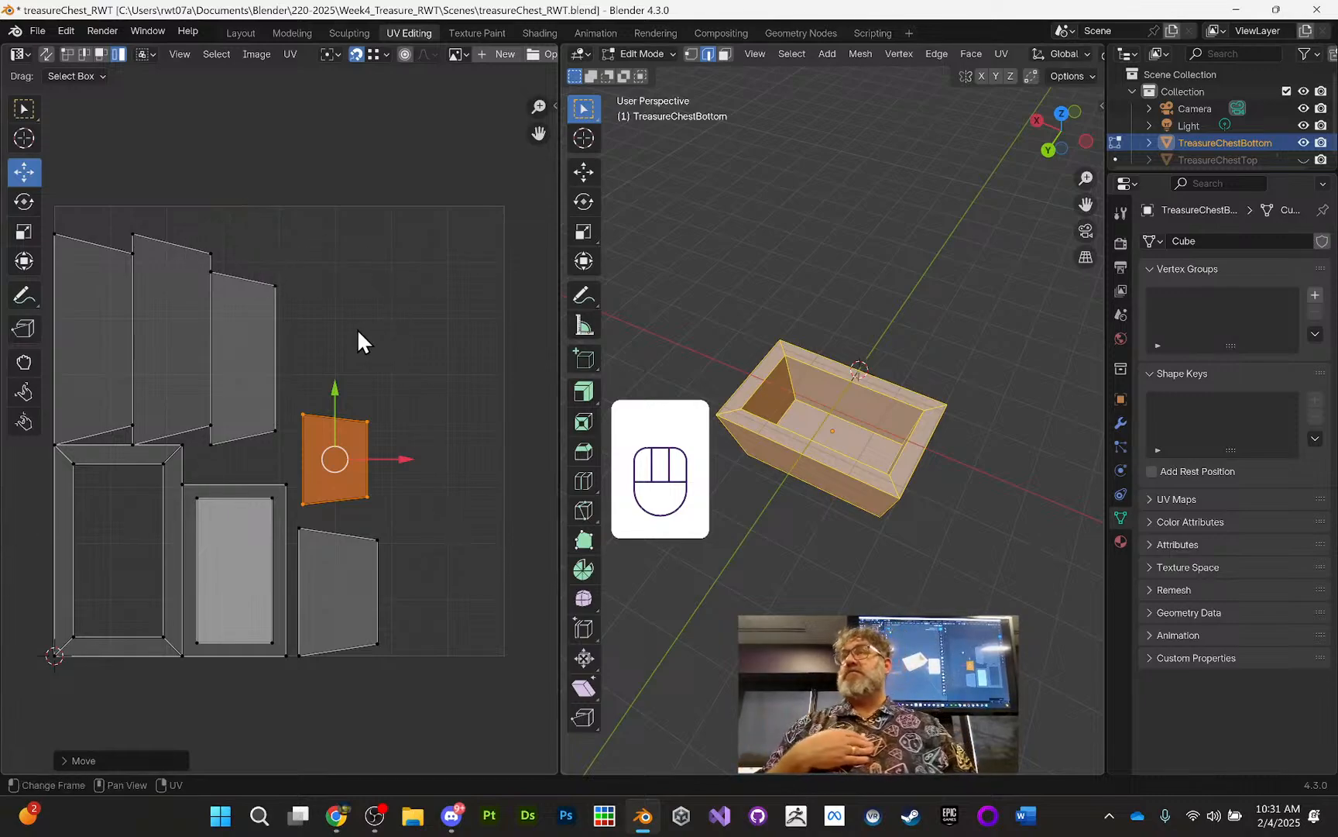
{"action": "left_click_drag", "start_coordinate": [320, 229], "coordinate": [426, 563]}
{"action": "left_click_drag", "start_coordinate": [267, 385], "coordinate": [424, 419]}
Step: Move the second large long trapezoid island to directly above the stacked wide end panels
{"action": "left_click", "coordinate": [322, 558]}
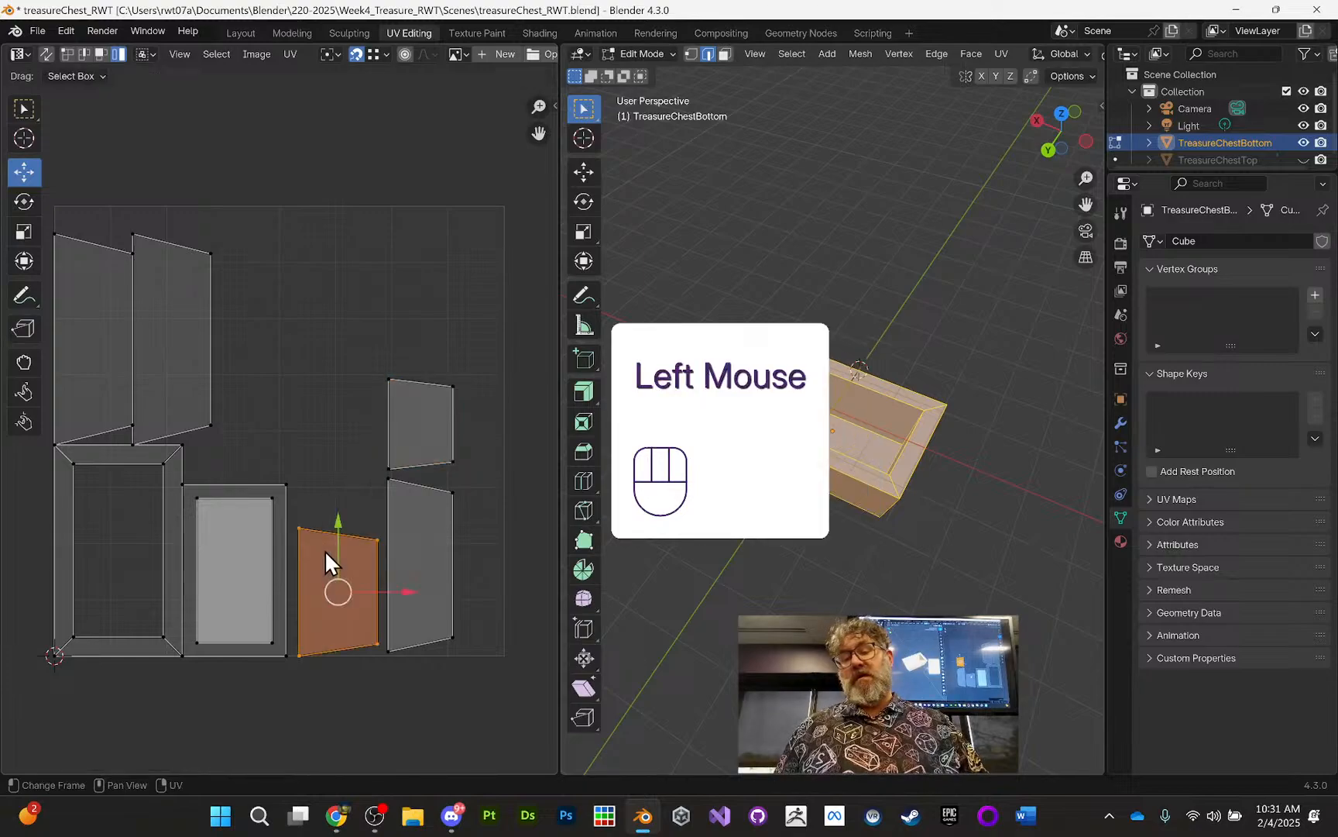
{"action": "left_click", "coordinate": [89, 333]}
{"action": "left_click", "coordinate": [158, 335]}
{"action": "left_click", "coordinate": [119, 319]}
{"action": "left_click", "coordinate": [188, 334]}
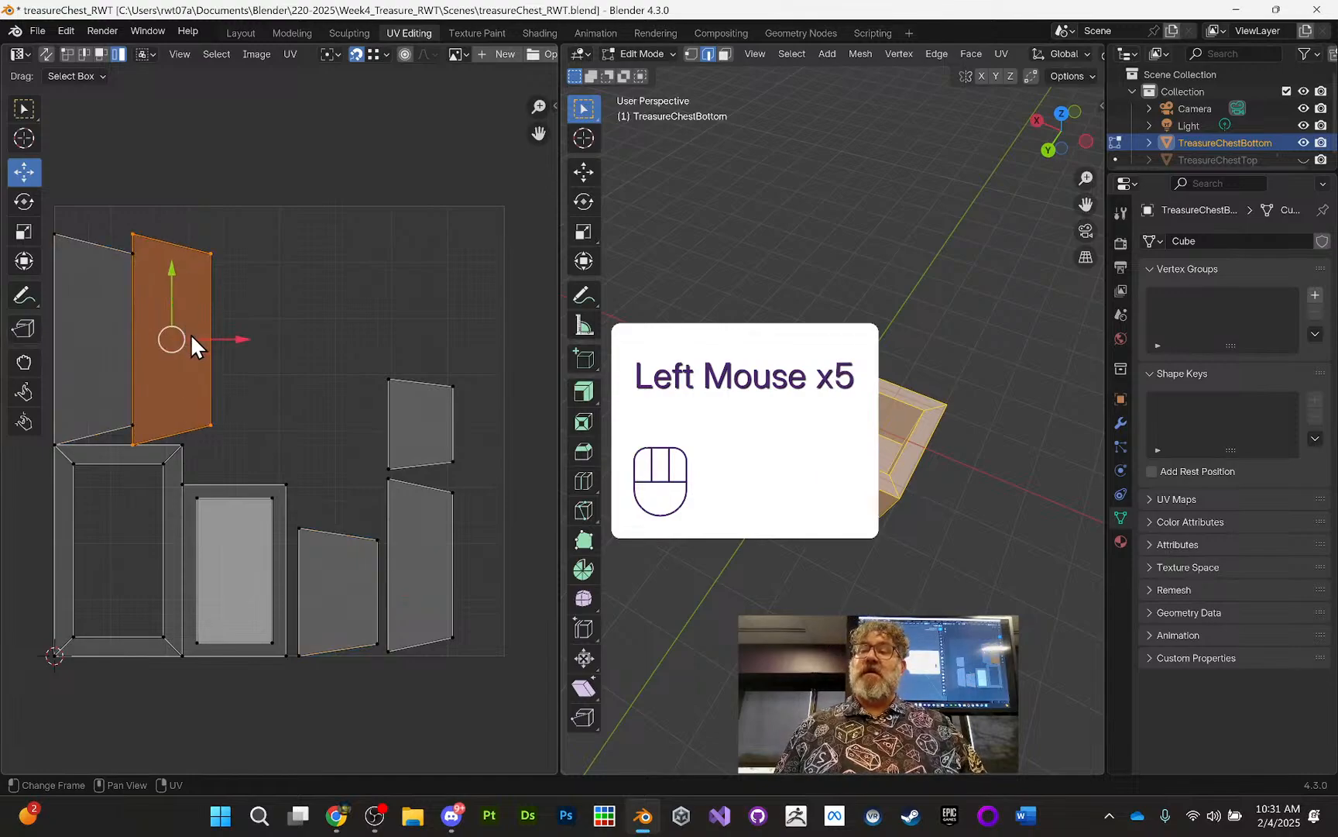
{"action": "left_click_drag", "start_coordinate": [245, 338], "coordinate": [412, 353]}
{"action": "left_click_drag", "start_coordinate": [332, 286], "coordinate": [358, 359]}
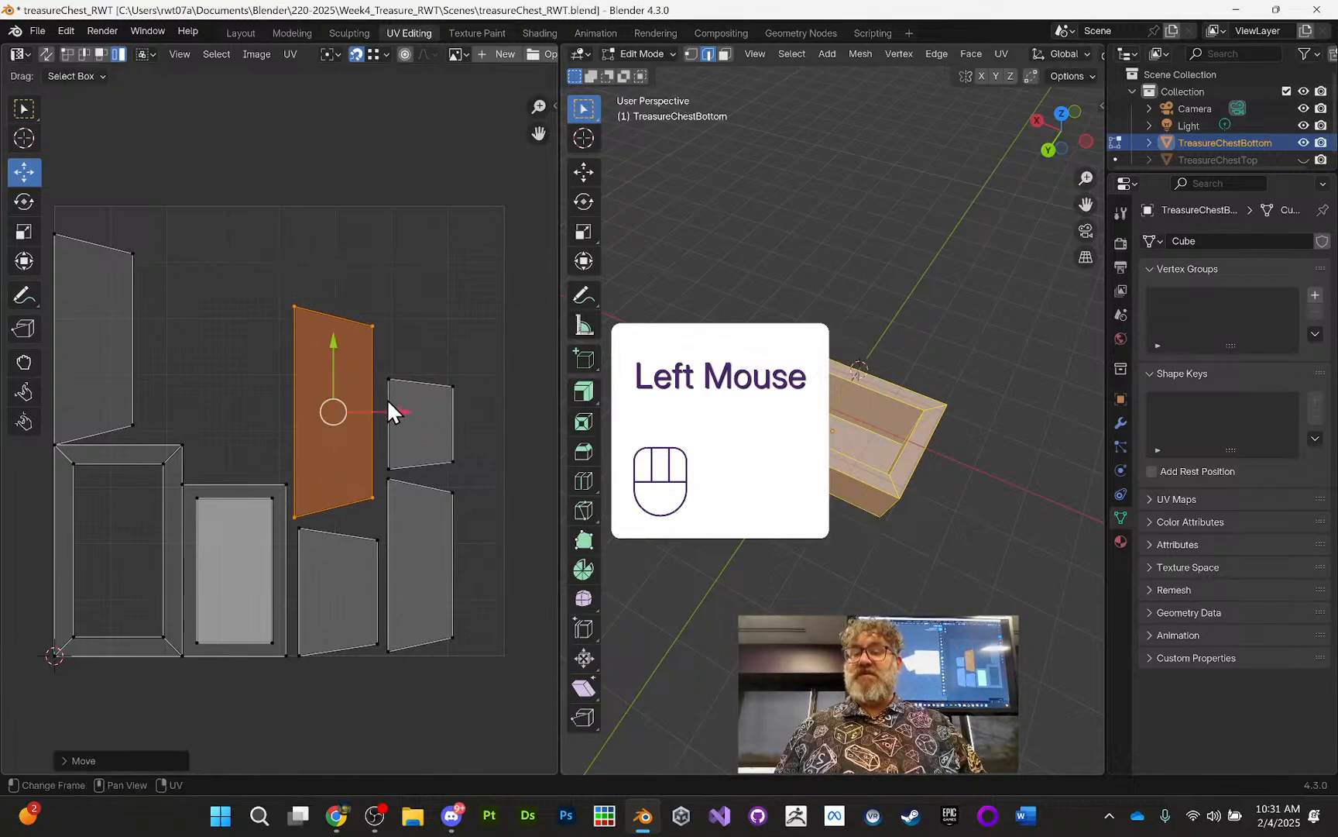
Step: Move the remaining large long trapezoid island to above the stacked rectangles, separate from the neighbouring long trapezoid
{"action": "left_click", "coordinate": [104, 292]}
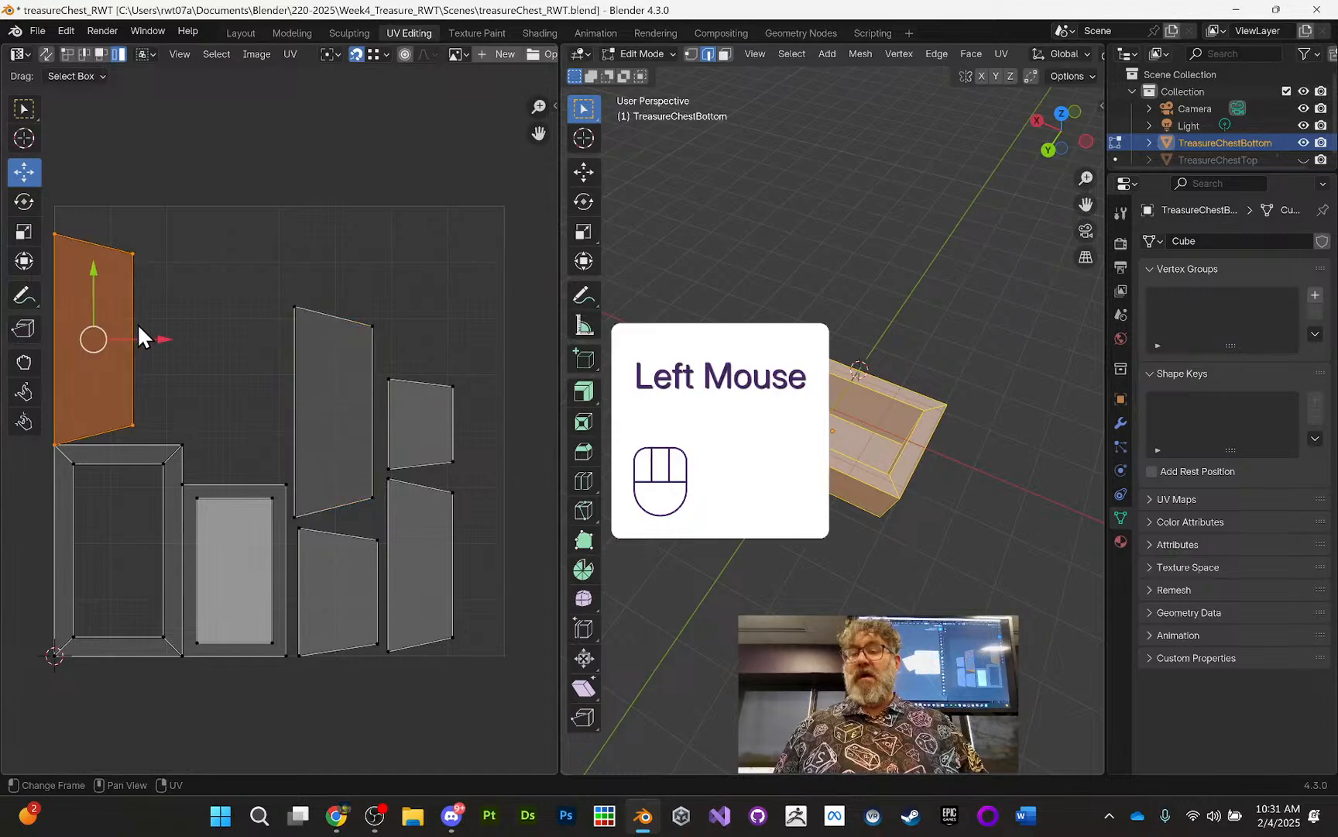
{"action": "left_click_drag", "start_coordinate": [168, 335], "coordinate": [323, 351]}
{"action": "left_click_drag", "start_coordinate": [249, 266], "coordinate": [248, 315]}
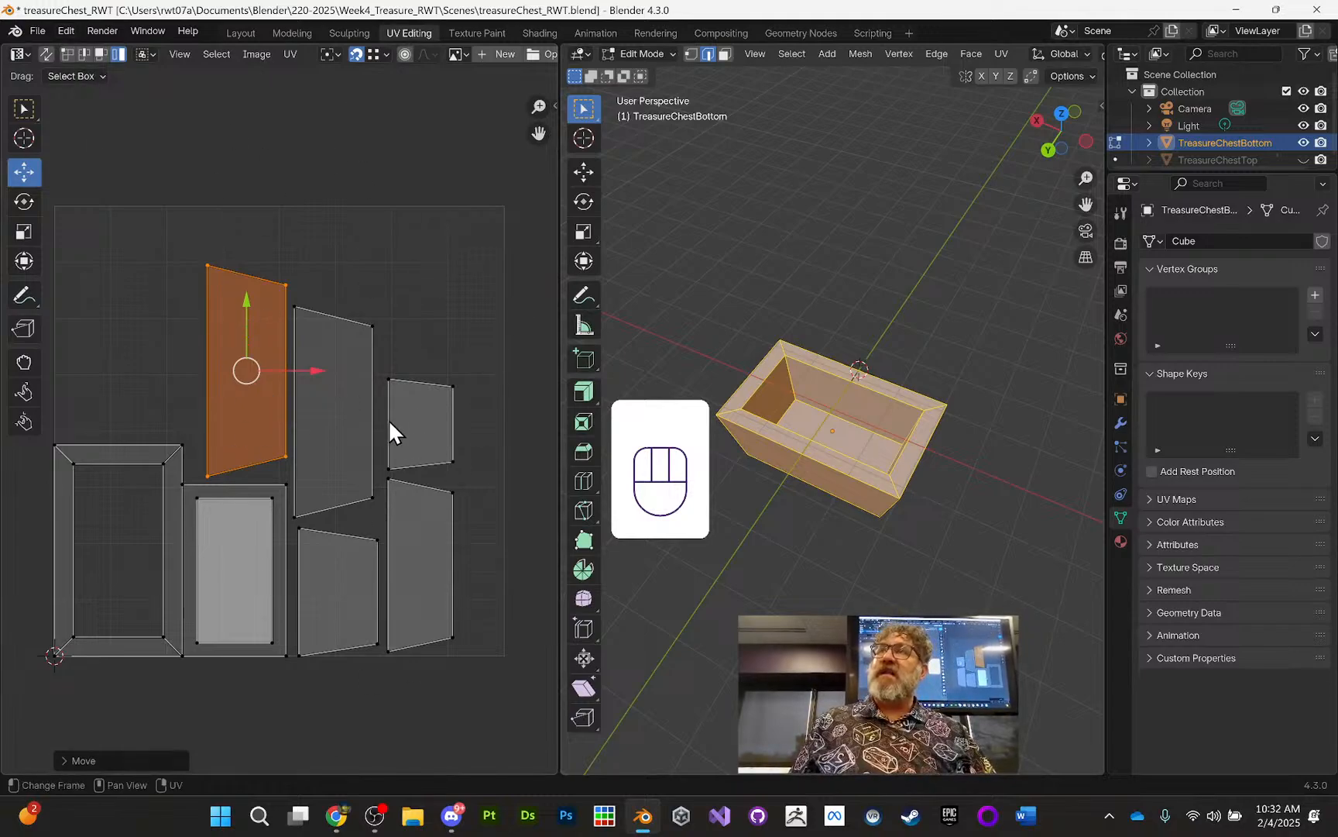
Step: Shift both stacked wide end-panel islands sideways to line up under the long trapezoid, and select the rim-frame island
{"action": "left_click", "coordinate": [316, 543]}
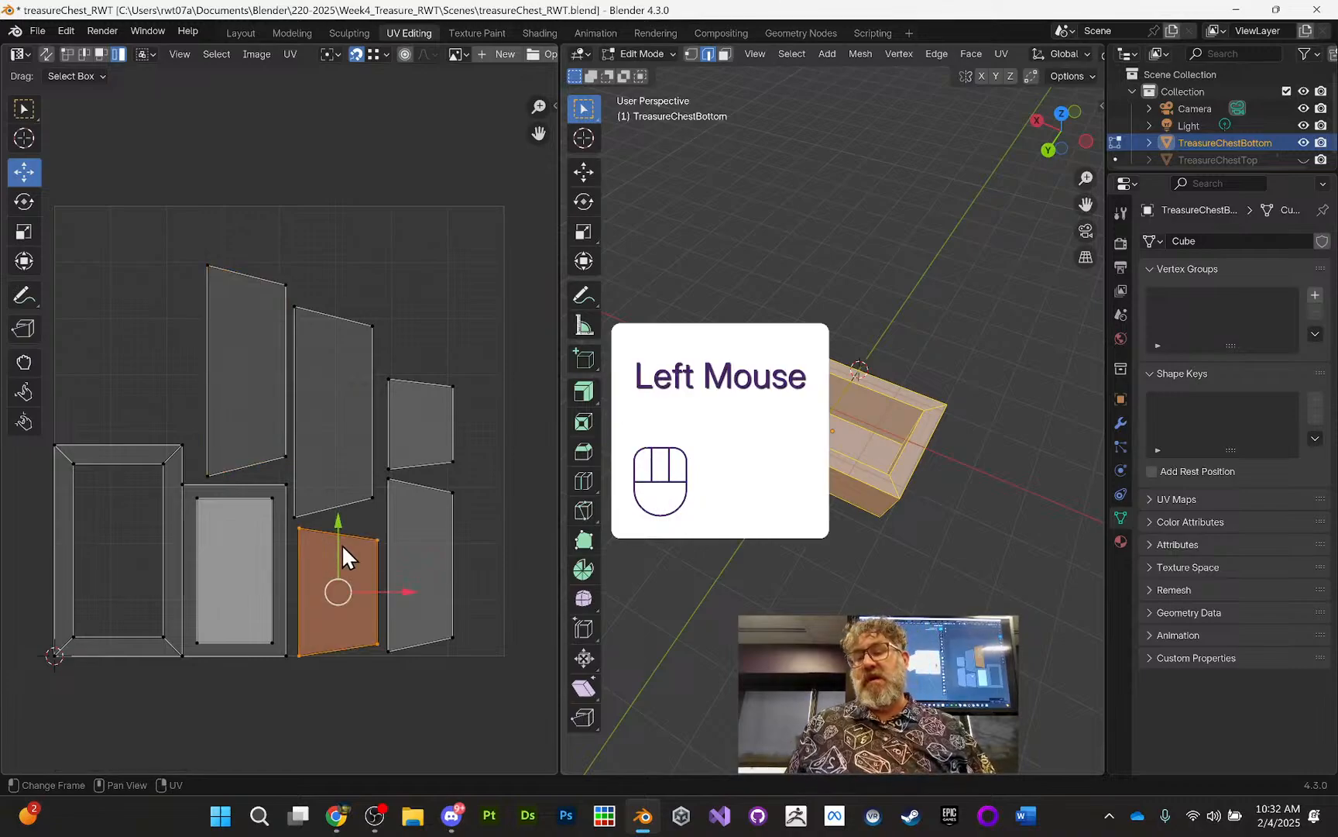
{"action": "left_click", "coordinate": [407, 592]}
{"action": "left_click_drag", "start_coordinate": [407, 592], "coordinate": [318, 555]}
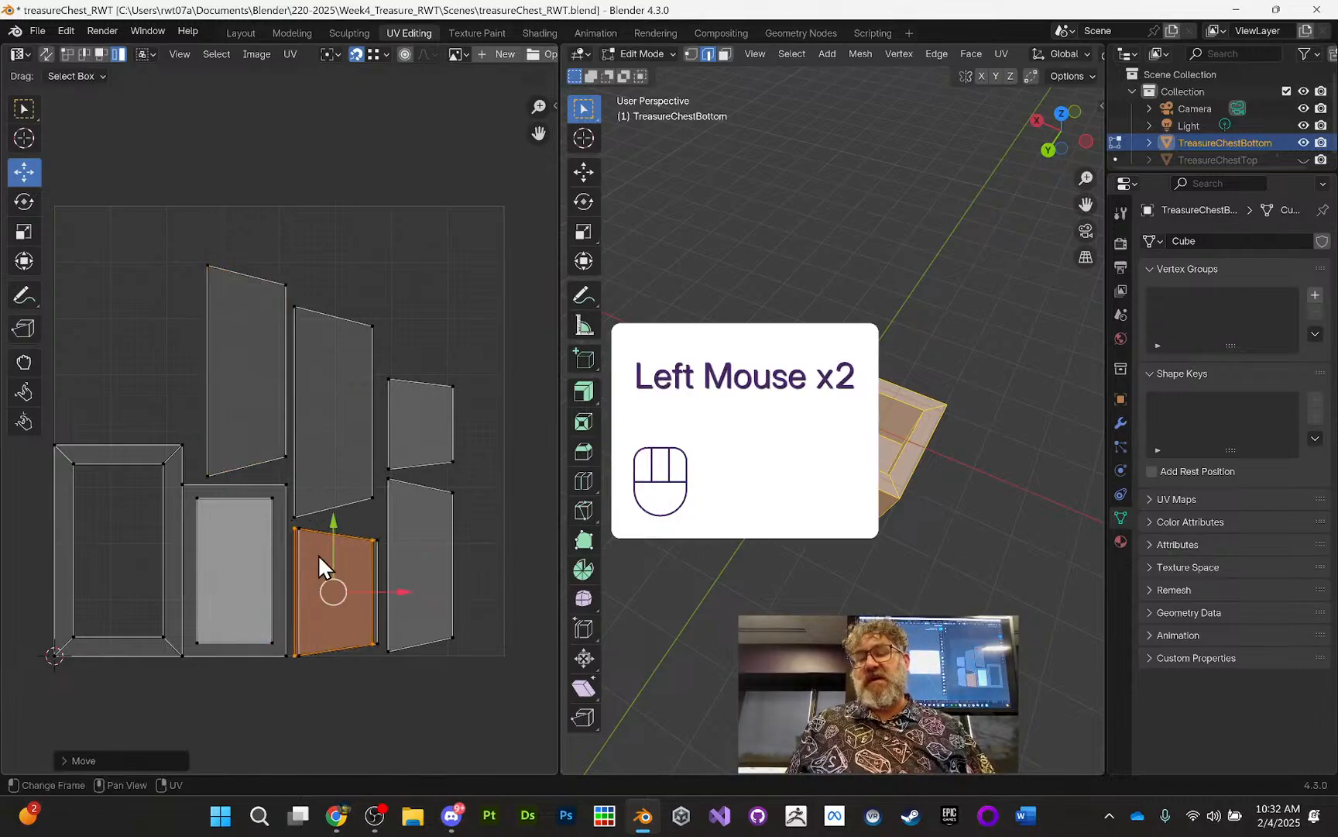
{"action": "left_click", "coordinate": [377, 570]}
{"action": "left_click_drag", "start_coordinate": [407, 591], "coordinate": [303, 514]}
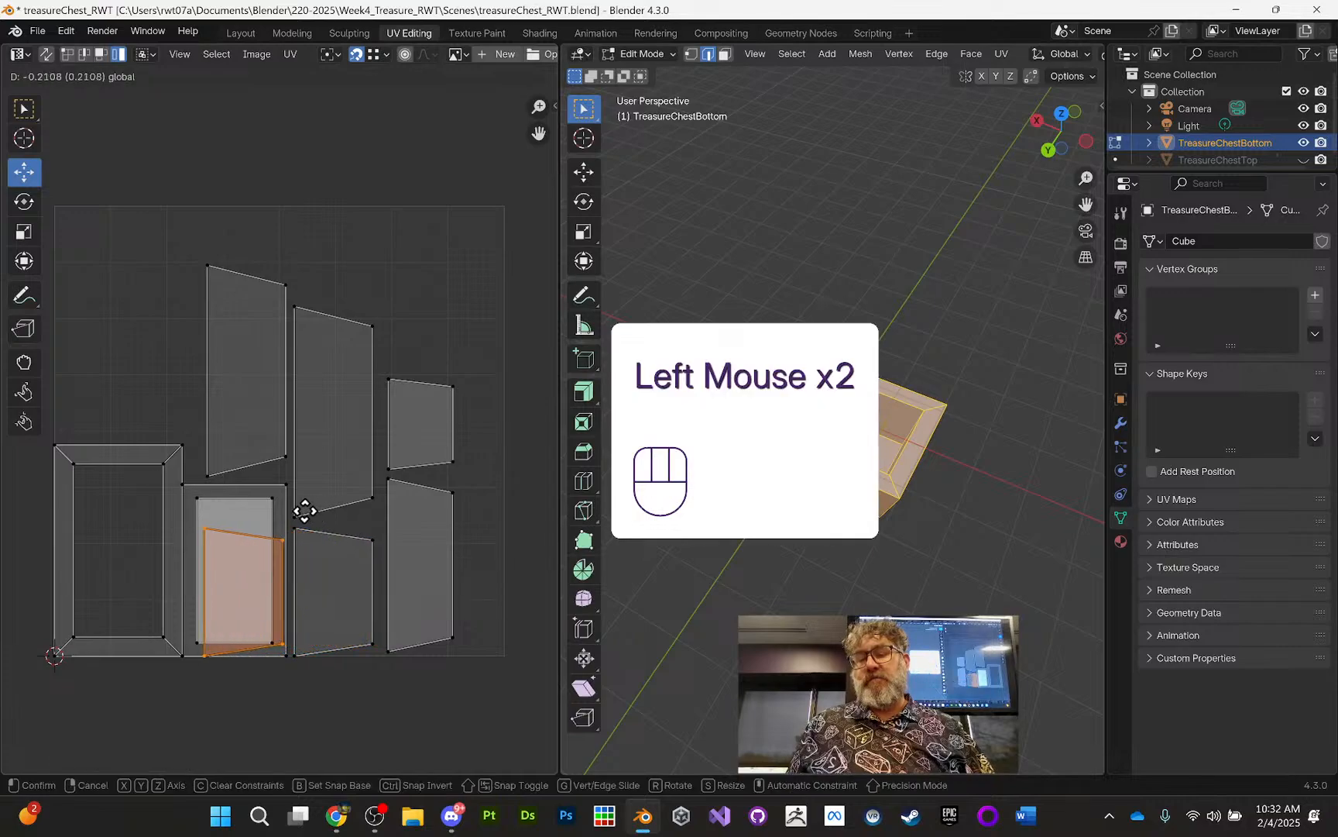
{"action": "right_click", "coordinate": [293, 514]}
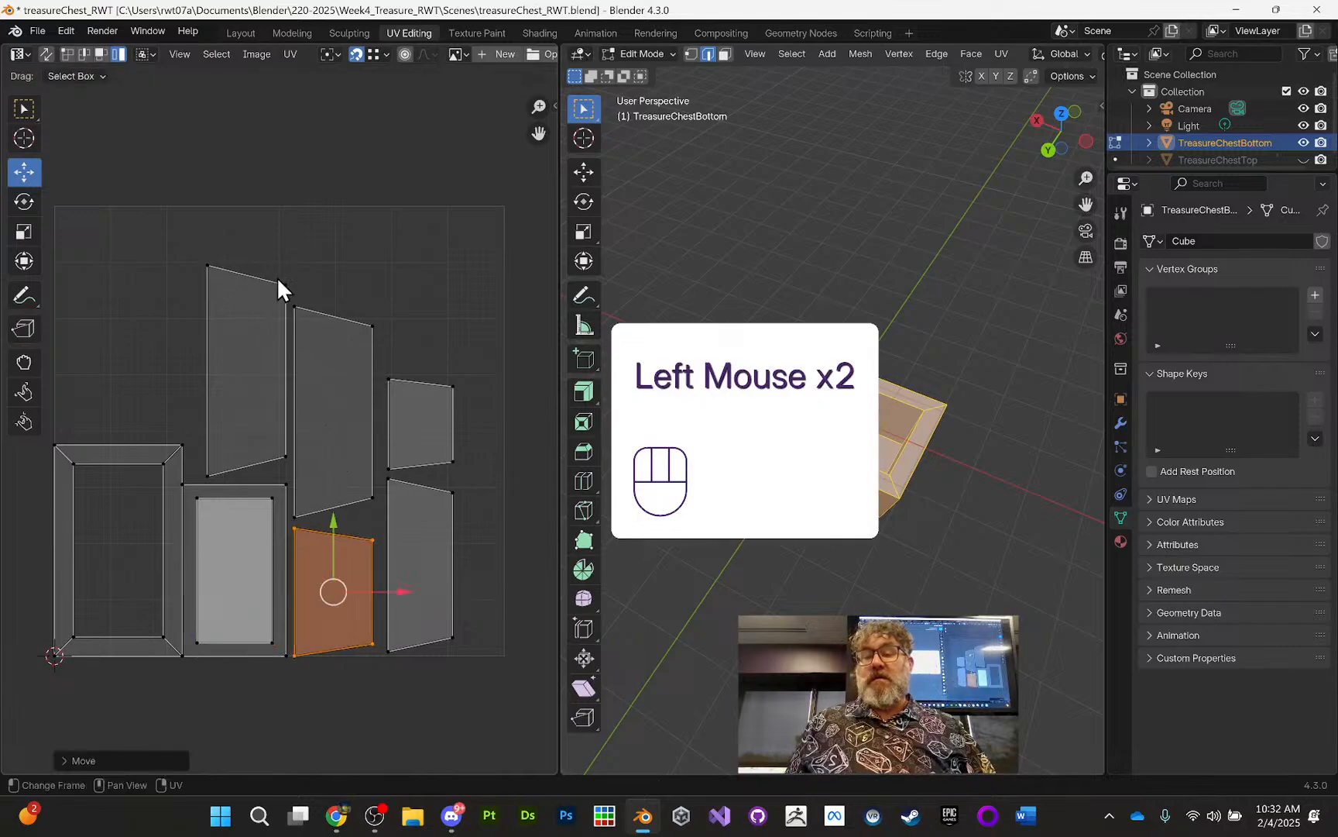
{"action": "left_click", "coordinate": [174, 467]}
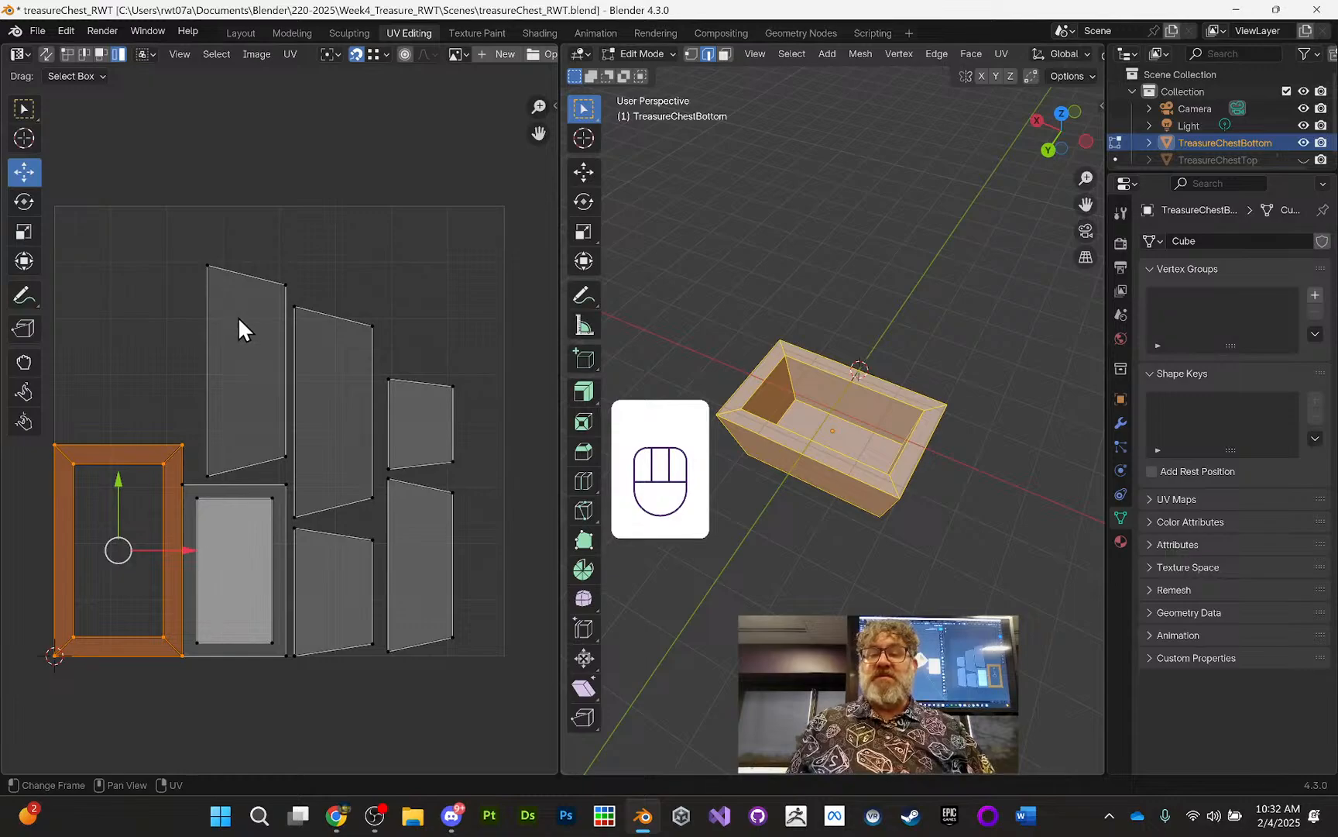
Step: Switch to face selection, select the chest's long front face to identify its UV island, and reselect all faces
{"action": "left_click", "coordinate": [902, 281]}
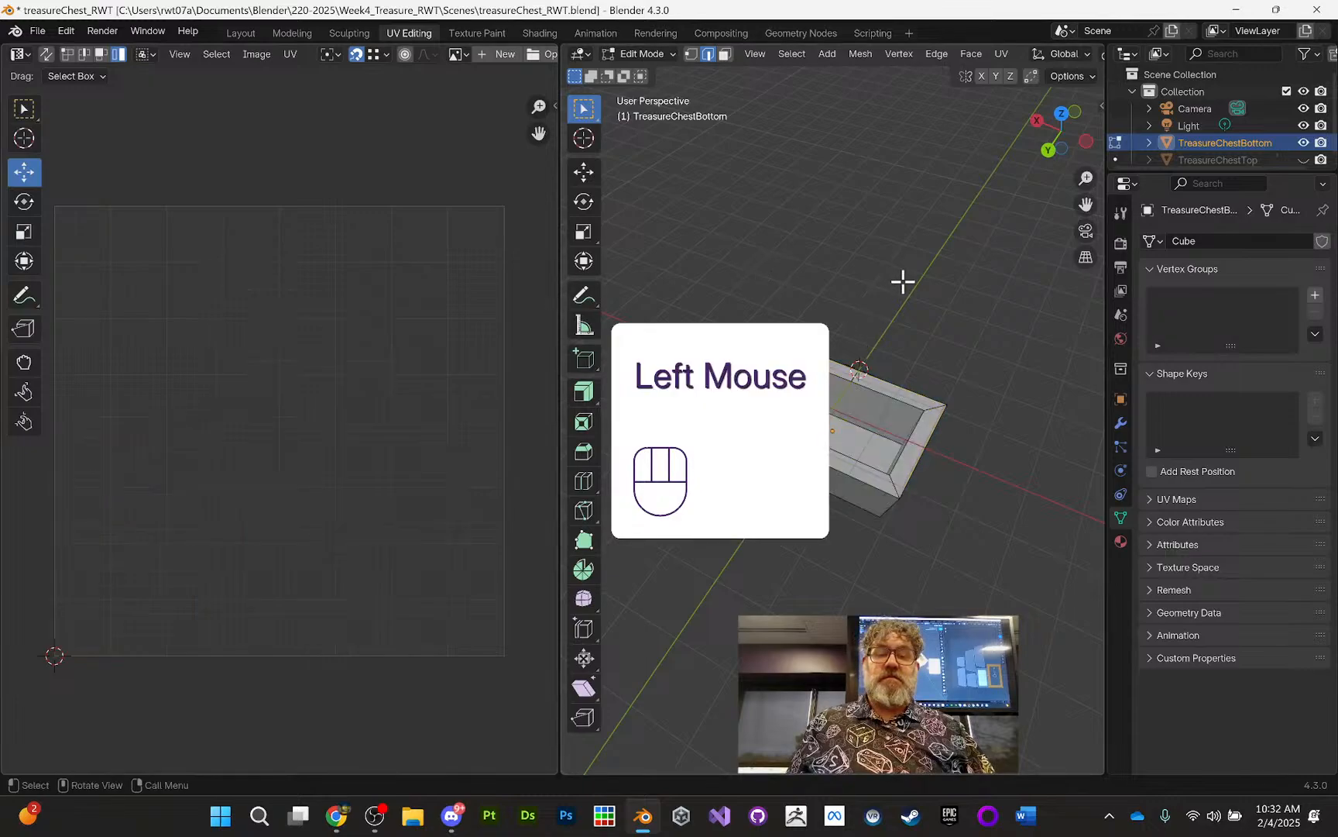
{"action": "middle_click_drag", "start_coordinate": [903, 281], "coordinate": [881, 240]}
{"action": "left_click", "coordinate": [877, 470]}
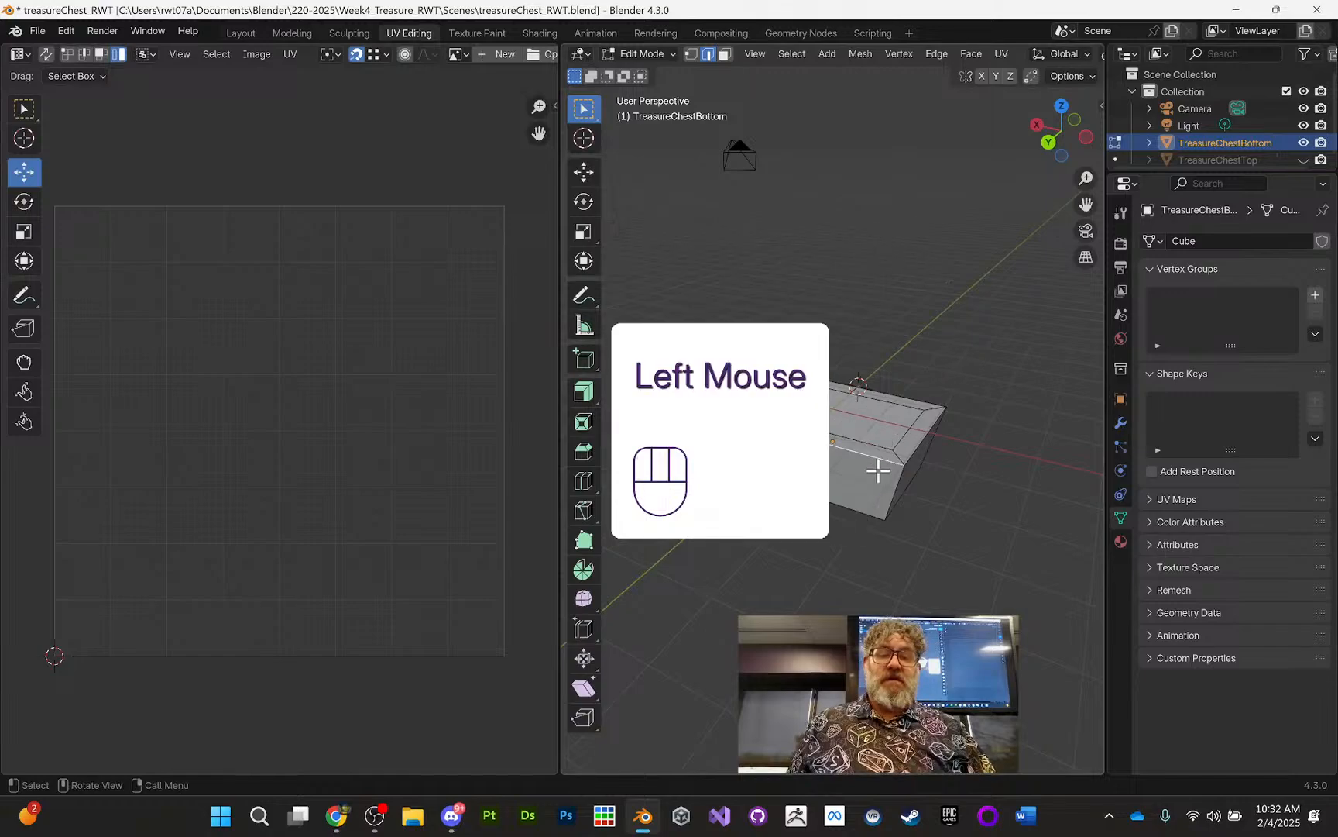
{"action": "left_click", "coordinate": [725, 54]}
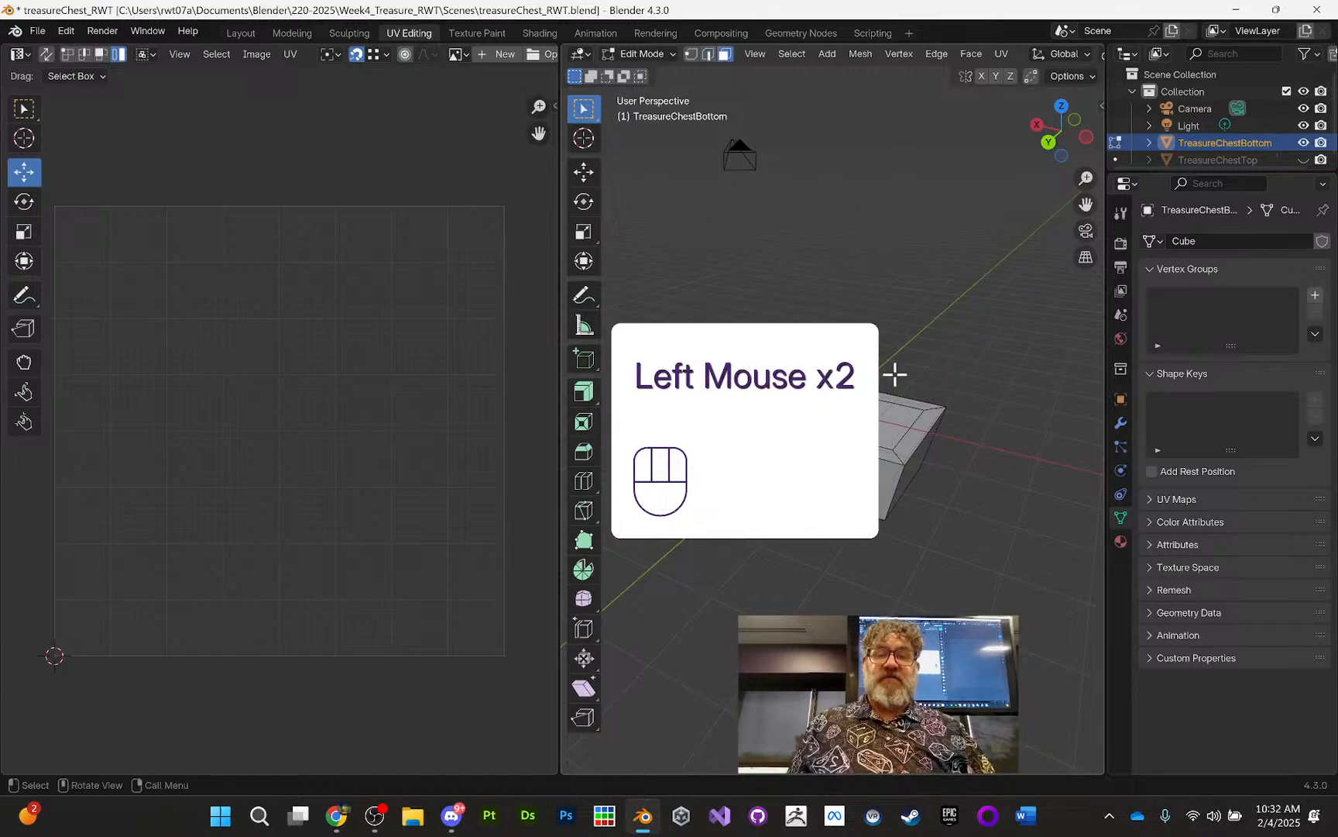
{"action": "left_click", "coordinate": [886, 481]}
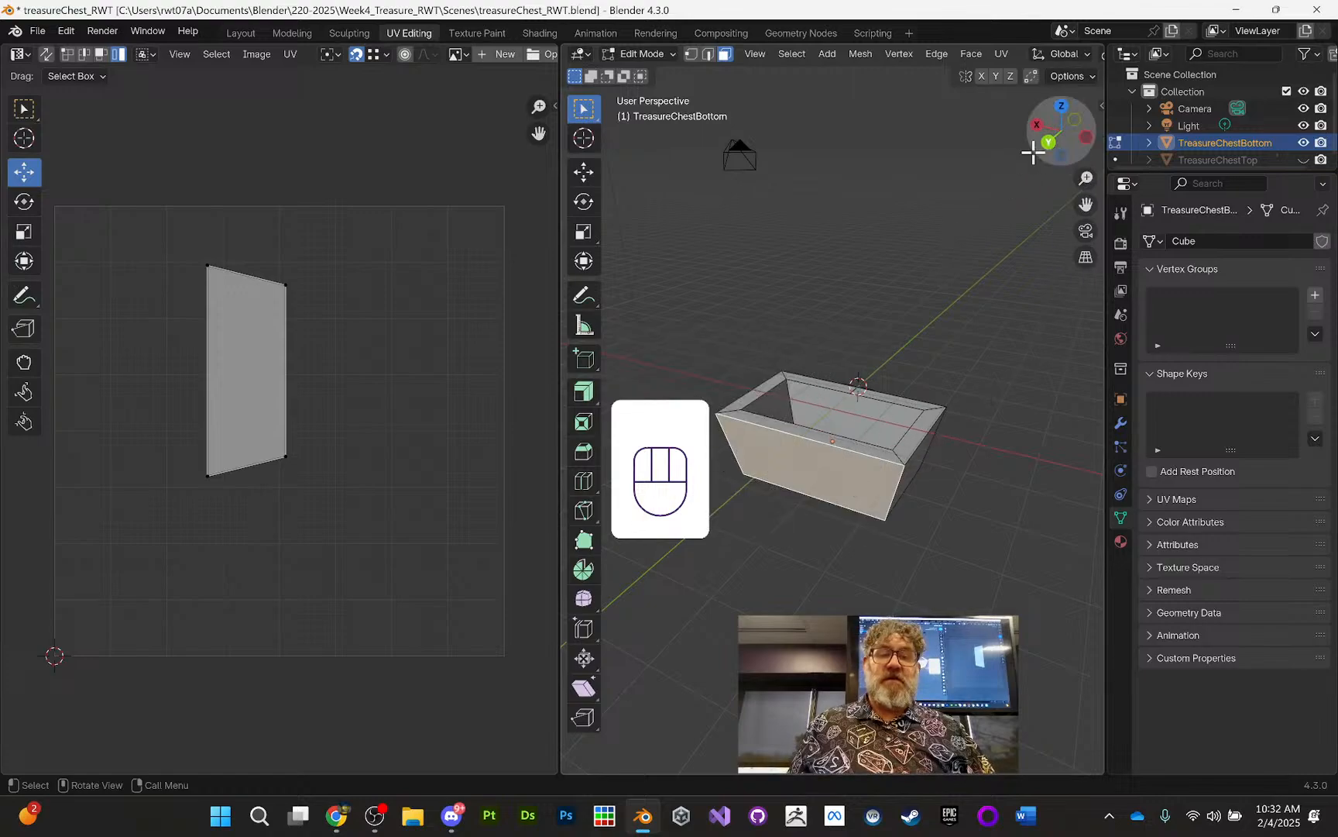
{"action": "middle_click_drag", "start_coordinate": [980, 179], "coordinate": [795, 170]}
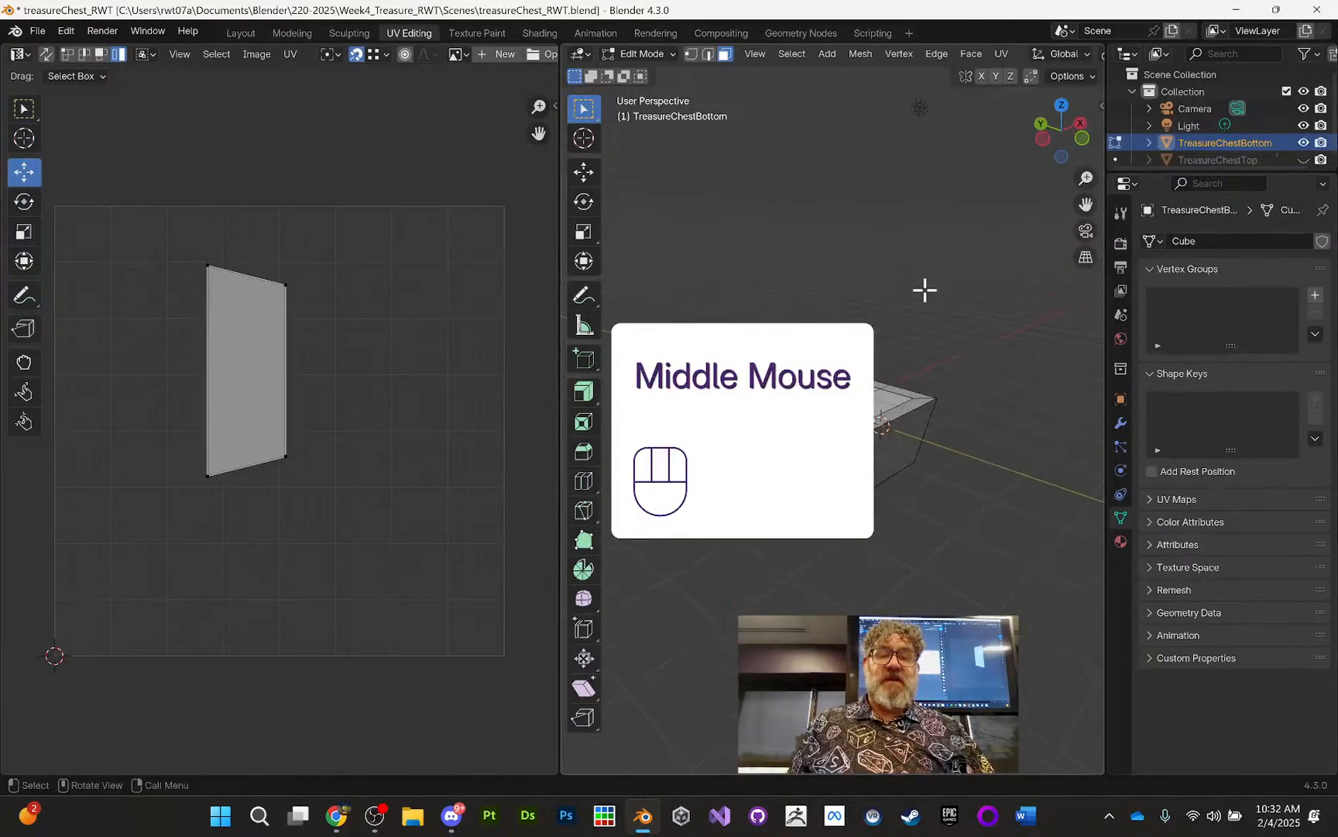
{"action": "middle_click_drag", "start_coordinate": [919, 266], "coordinate": [341, 352]}
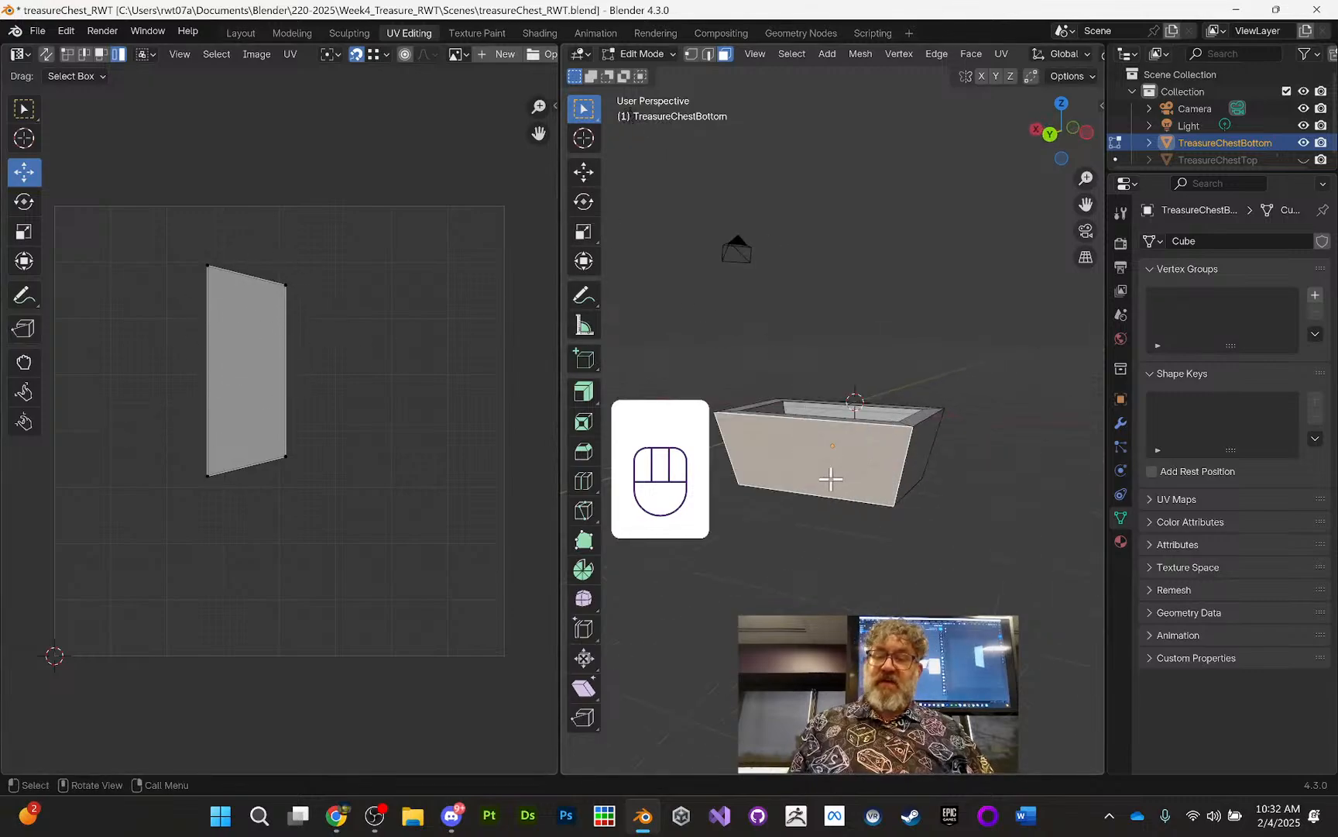
{"action": "key", "text": "a"}
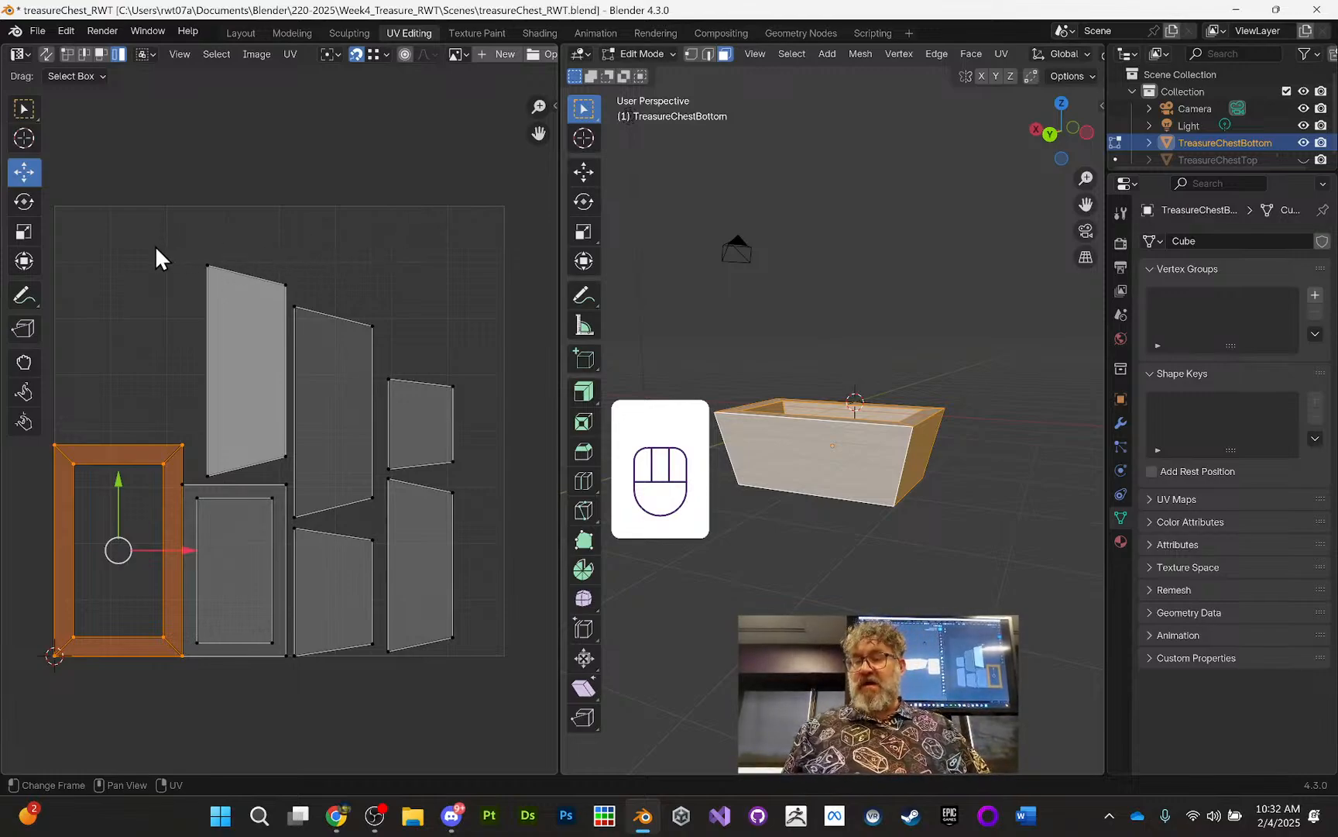
{"action": "key", "text": "s"}
{"action": "key", "text": "a"}
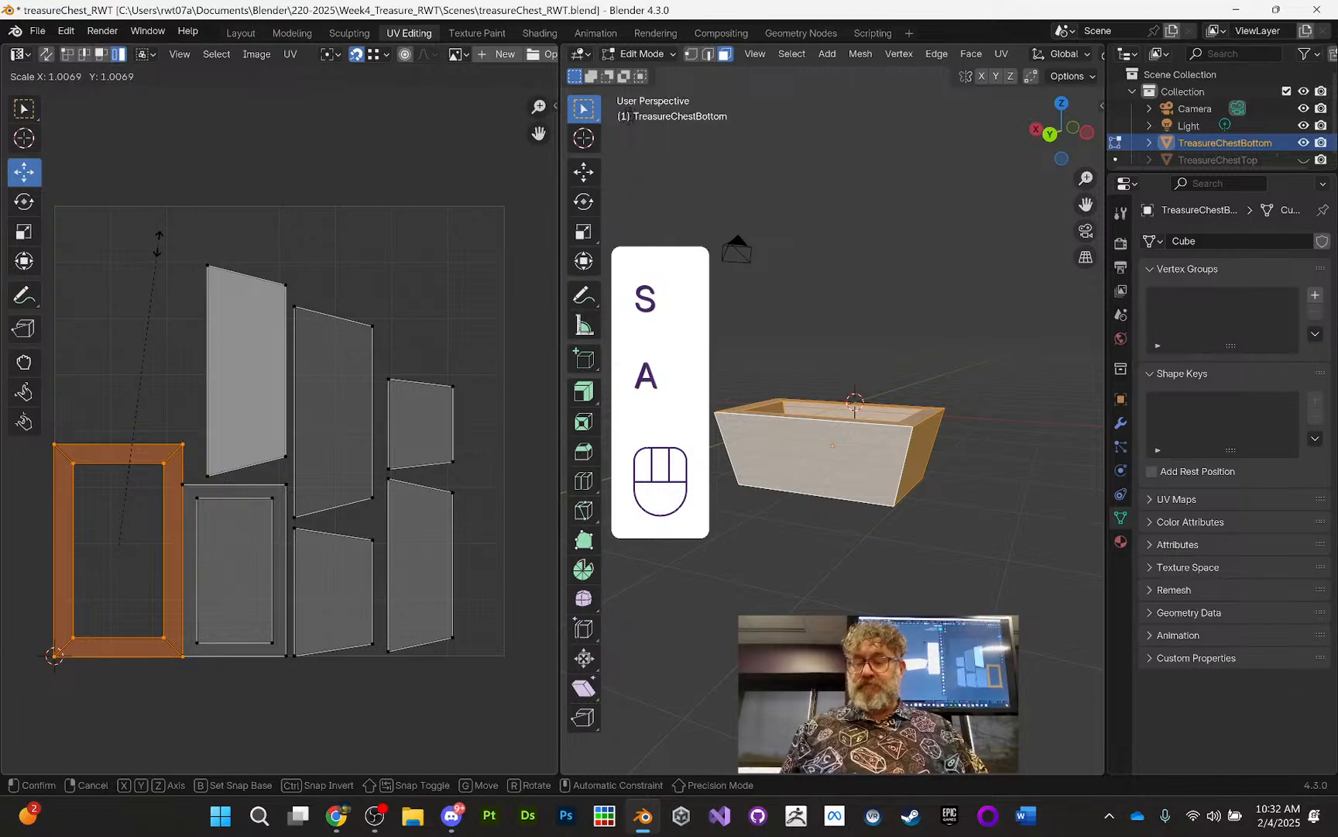
{"action": "left_click", "coordinate": [164, 237]}
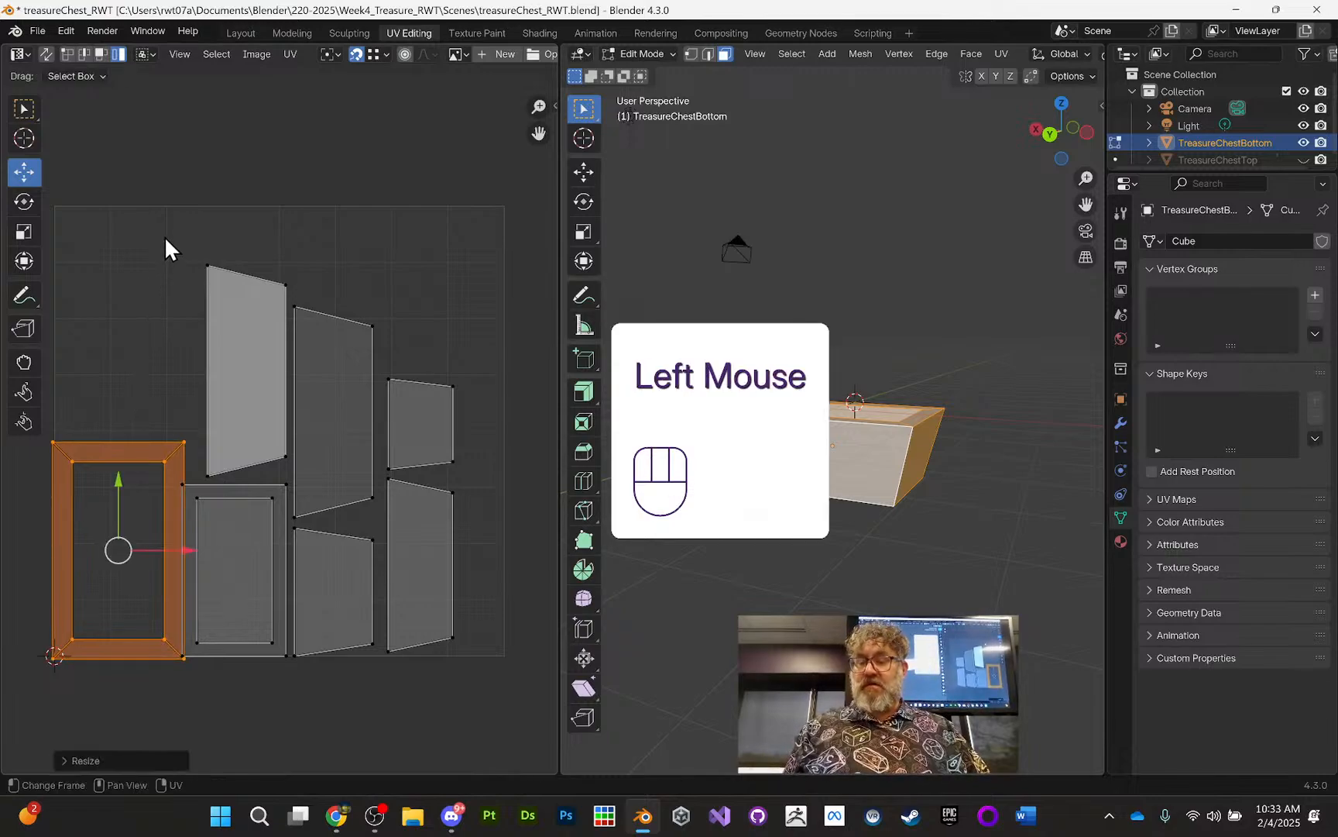
{"action": "key", "text": "s"}
{"action": "key", "text": "a"}
{"action": "key", "text": "a"}
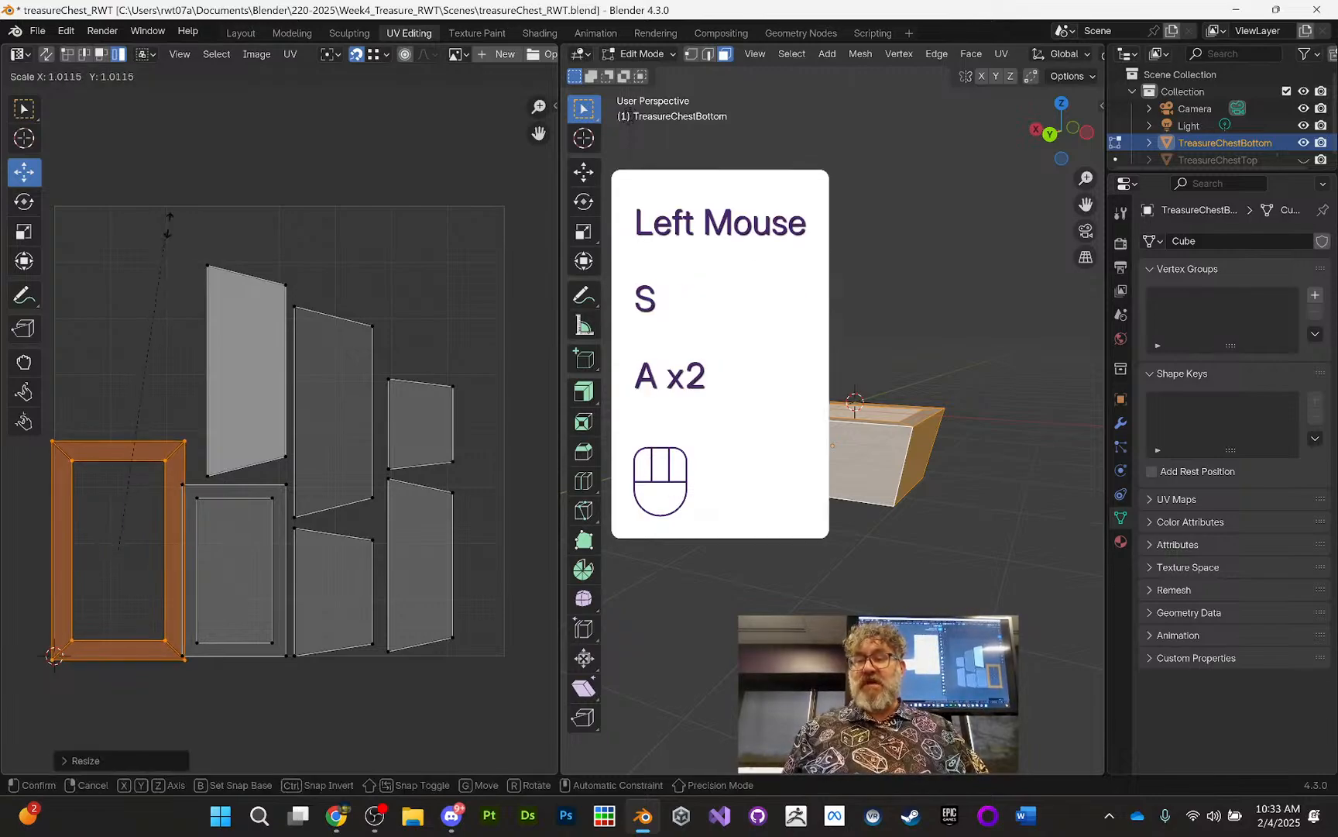
{"action": "left_click", "coordinate": [186, 188]}
{"action": "key", "text": "ctrl+z"}
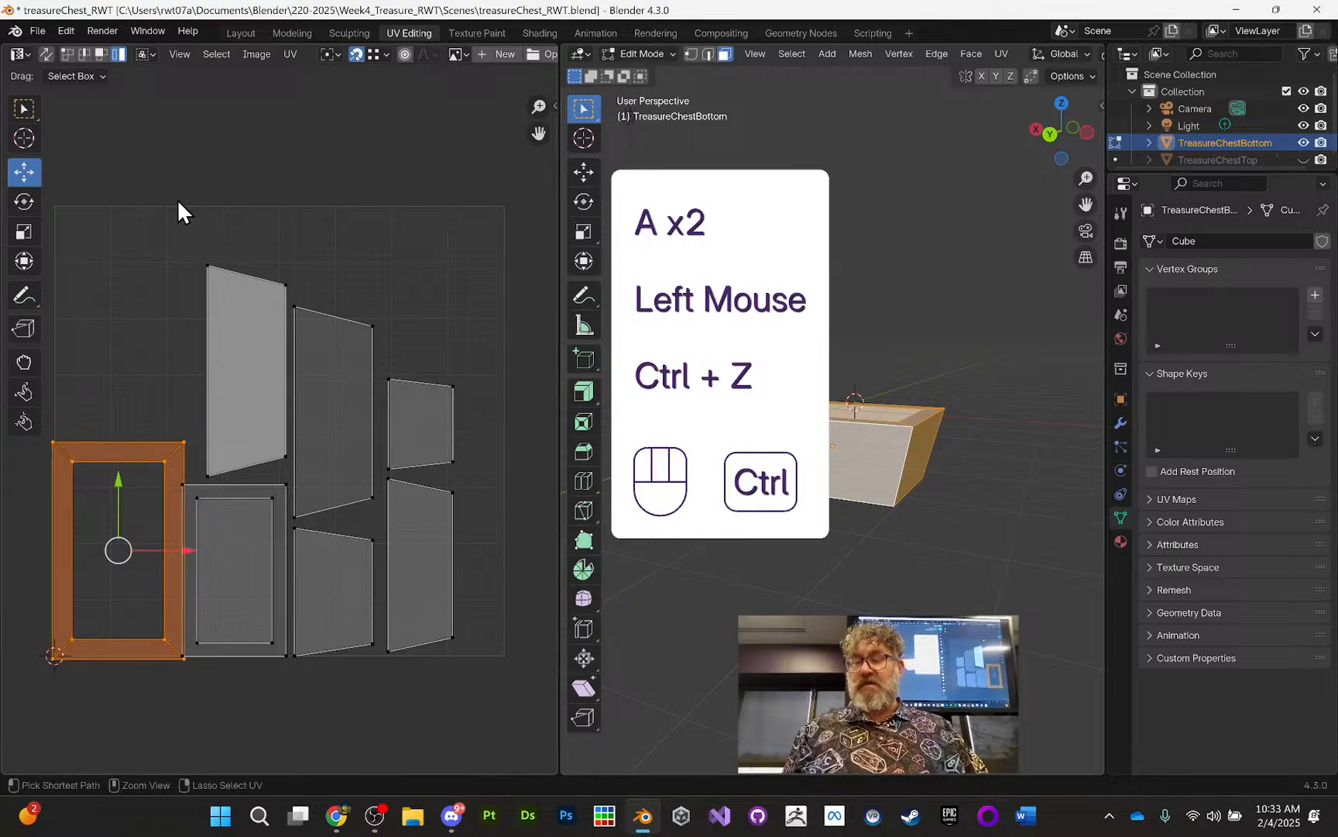
{"action": "key", "text": "ctrl+z"}
{"action": "left_click", "coordinate": [178, 212]}
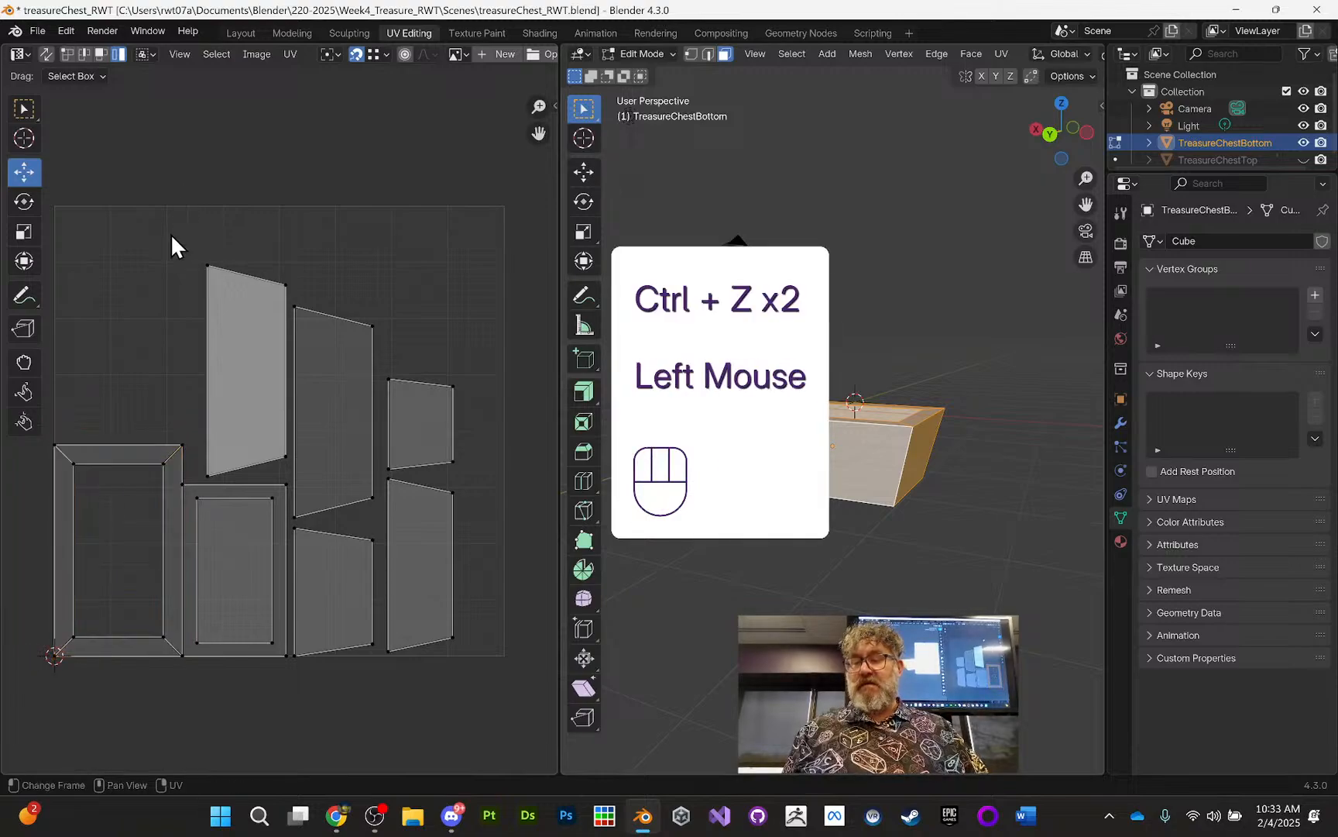
Step: Scale all UV islands up together by about 1.13 and shift them back inside the UV tile
{"action": "key", "text": "a"}
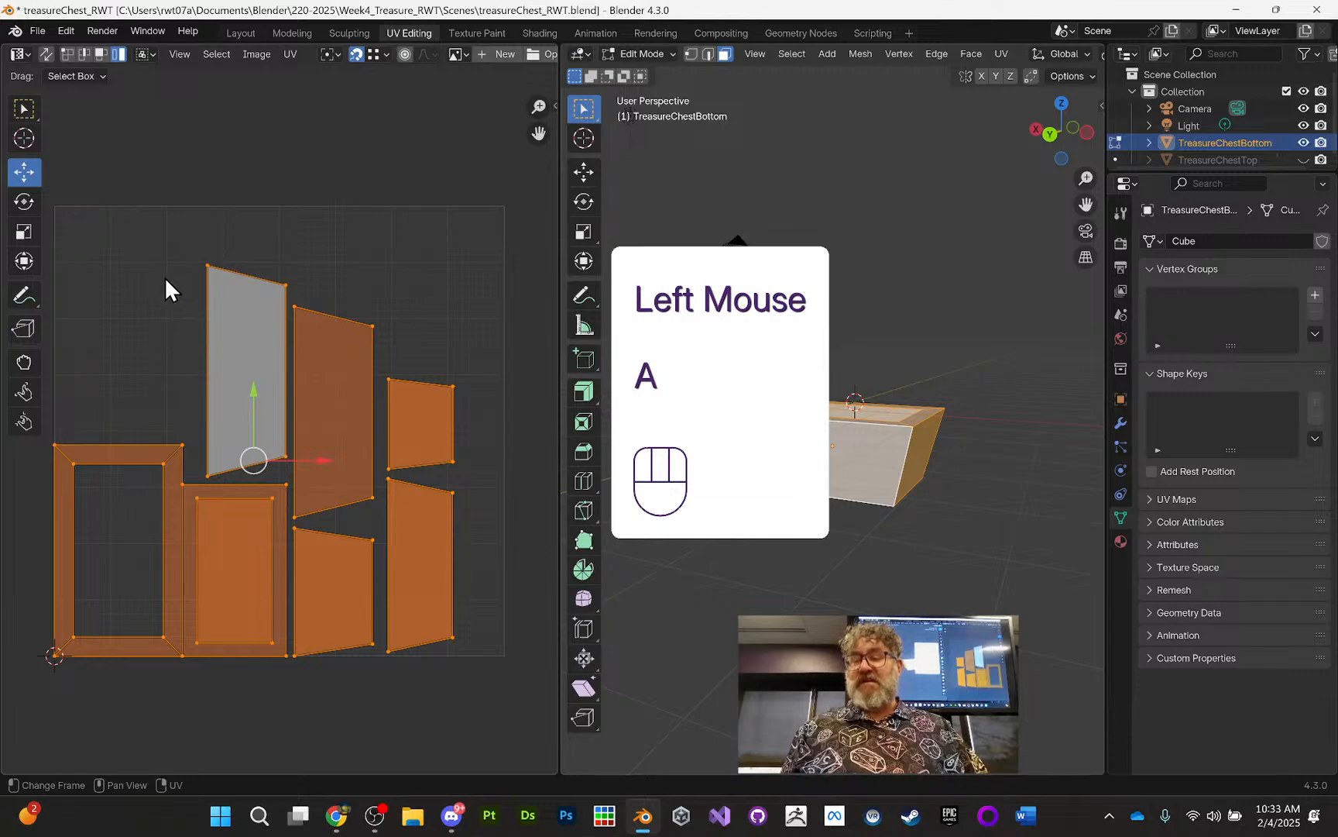
{"action": "key", "text": "s"}
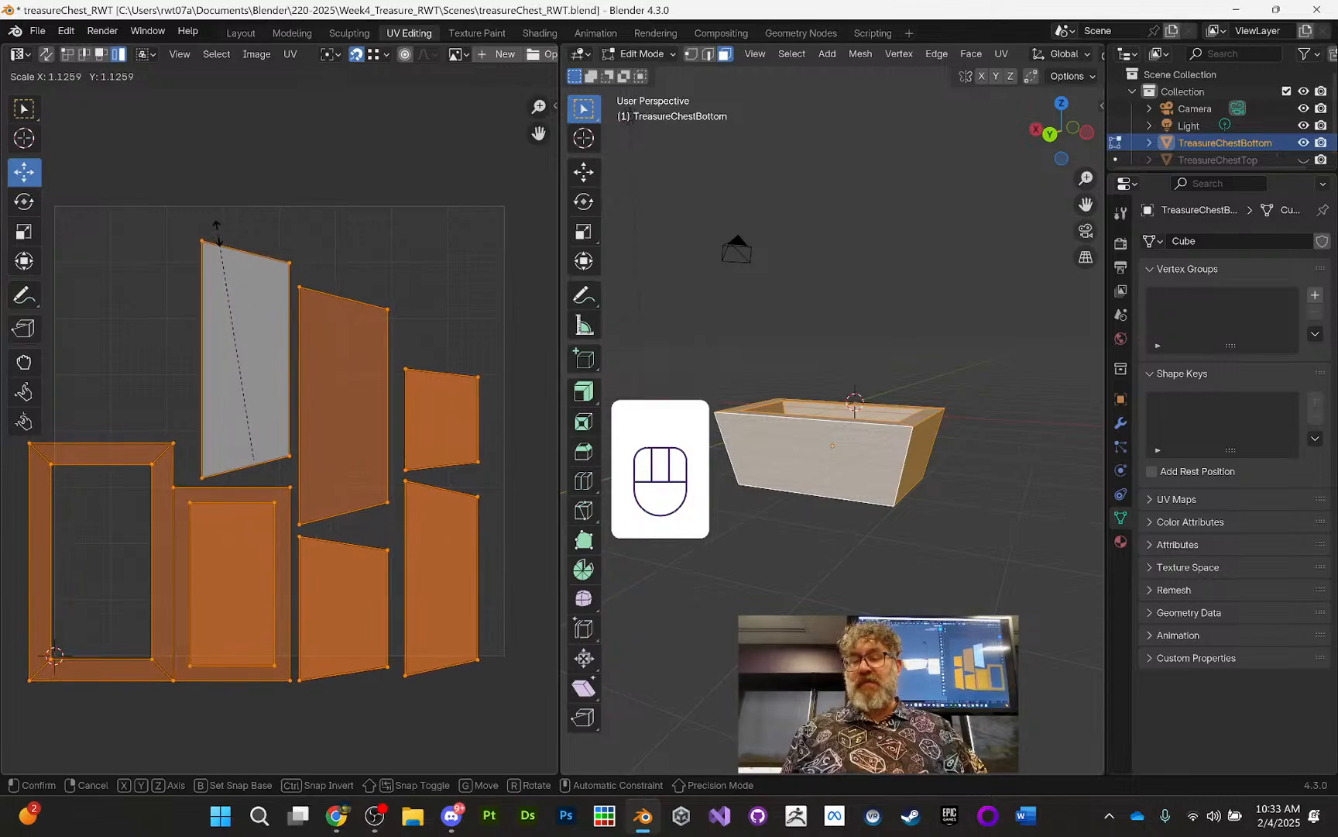
{"action": "left_click", "coordinate": [161, 230]}
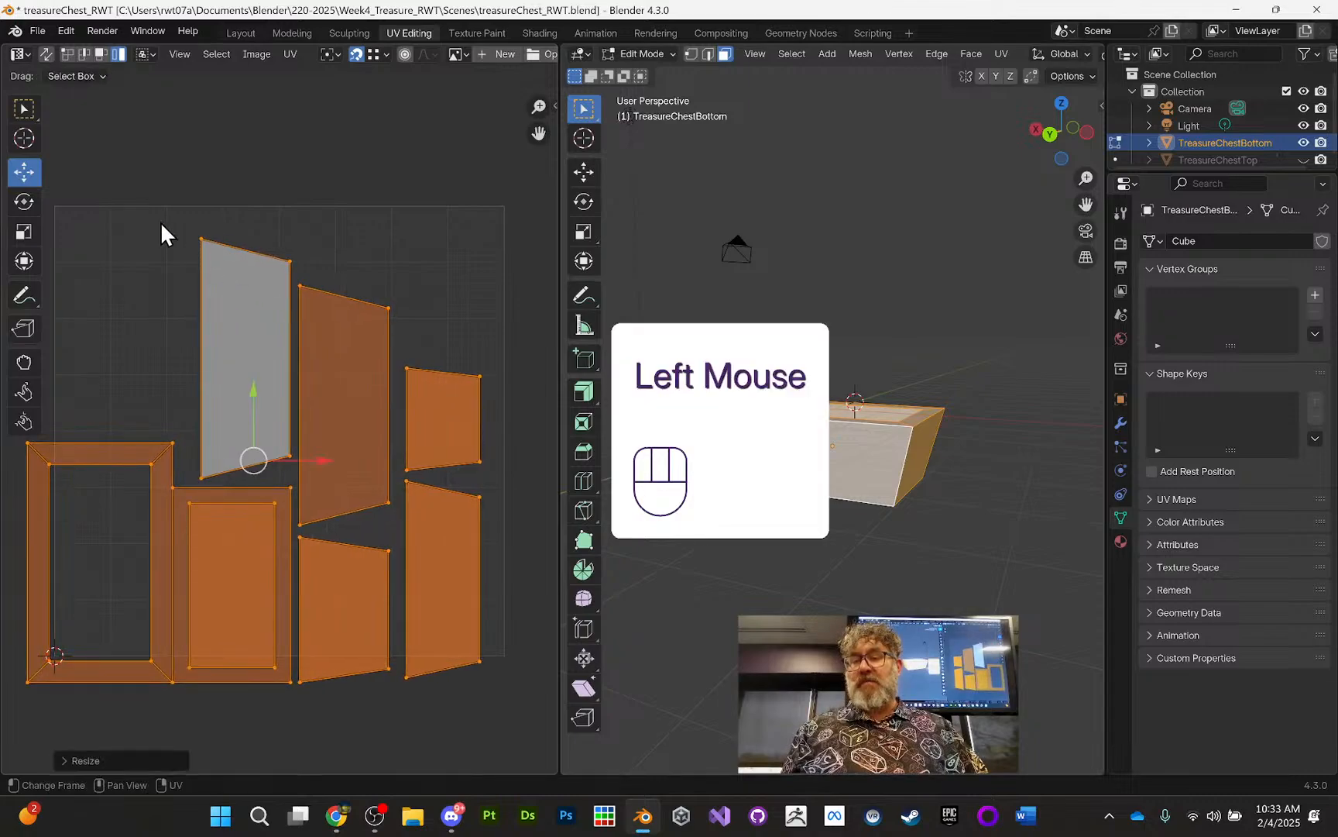
{"action": "left_click_drag", "start_coordinate": [324, 470], "coordinate": [345, 454]}
{"action": "left_click_drag", "start_coordinate": [272, 389], "coordinate": [275, 358]}
Step: Fine-tune the size and horizontal position of all islands together to fill the UV tile with a slim margin, and deselect them
{"action": "key", "text": "s"}
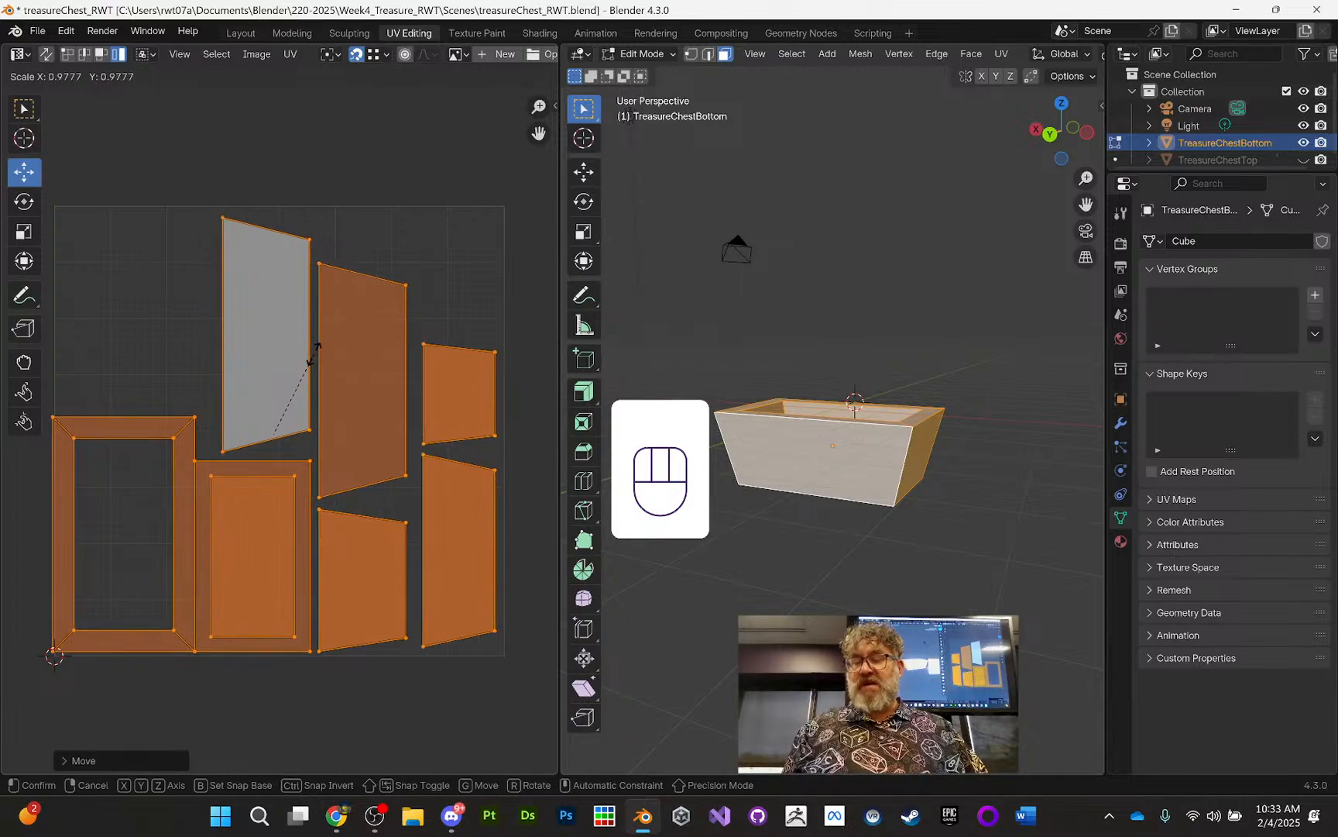
{"action": "left_click", "coordinate": [249, 386]}
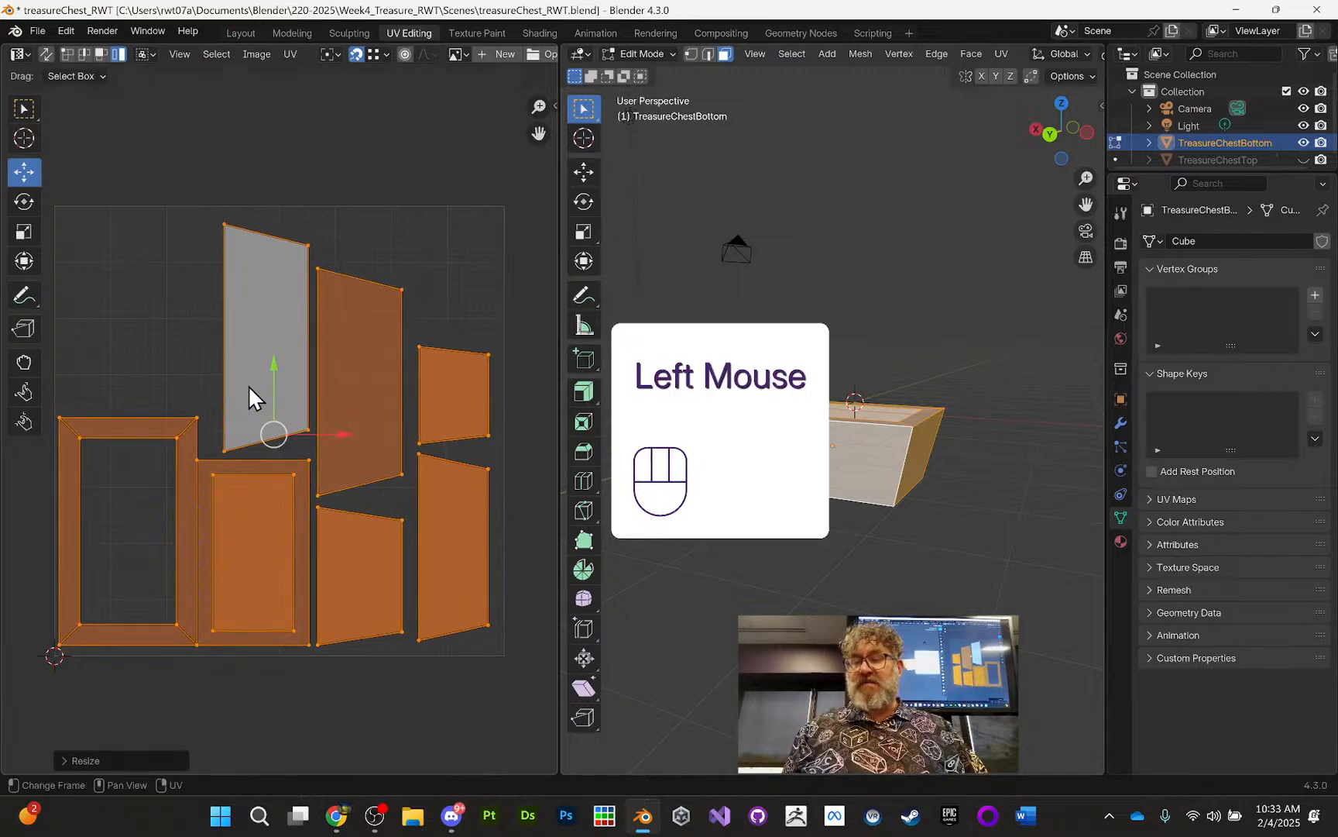
{"action": "left_click_drag", "start_coordinate": [341, 432], "coordinate": [350, 434]}
{"action": "key", "text": "s"}
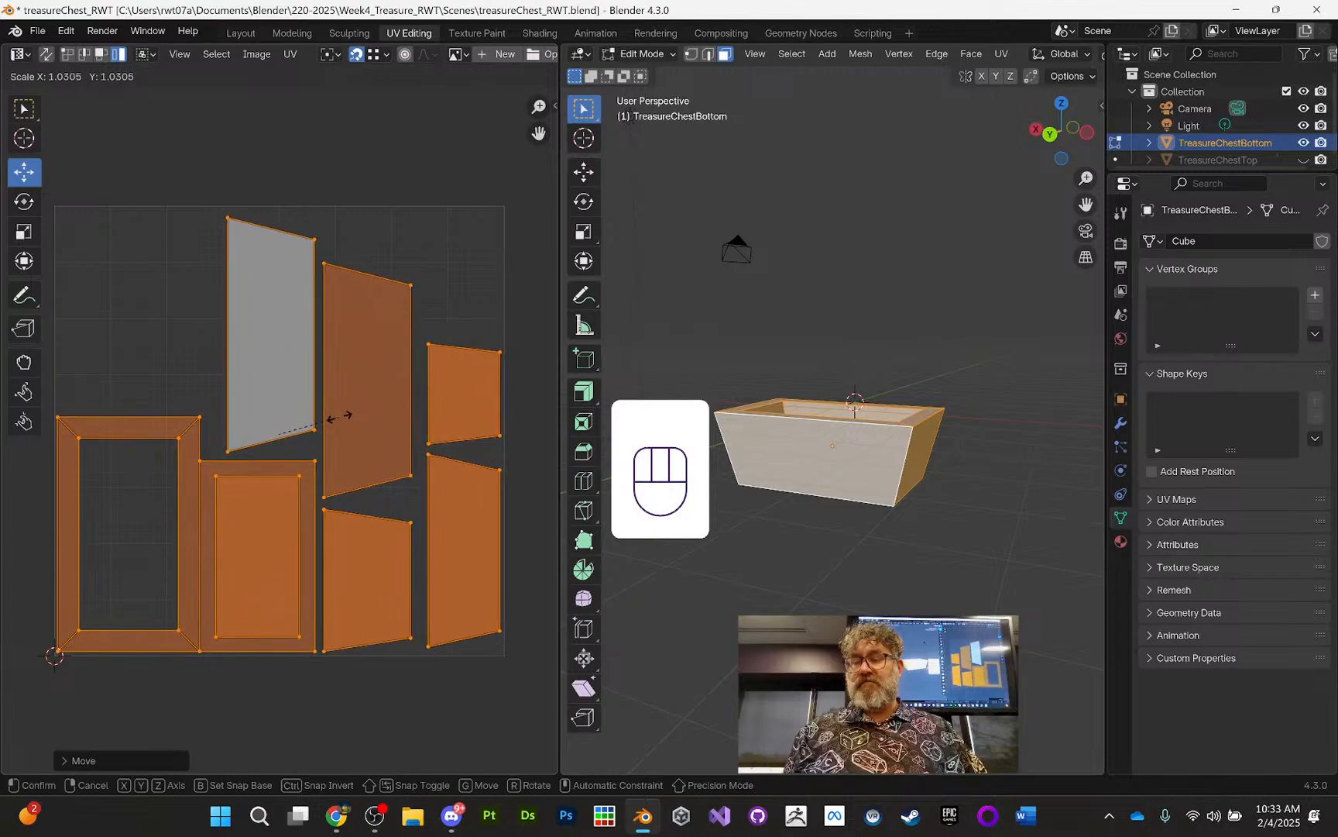
{"action": "left_click", "coordinate": [340, 415]}
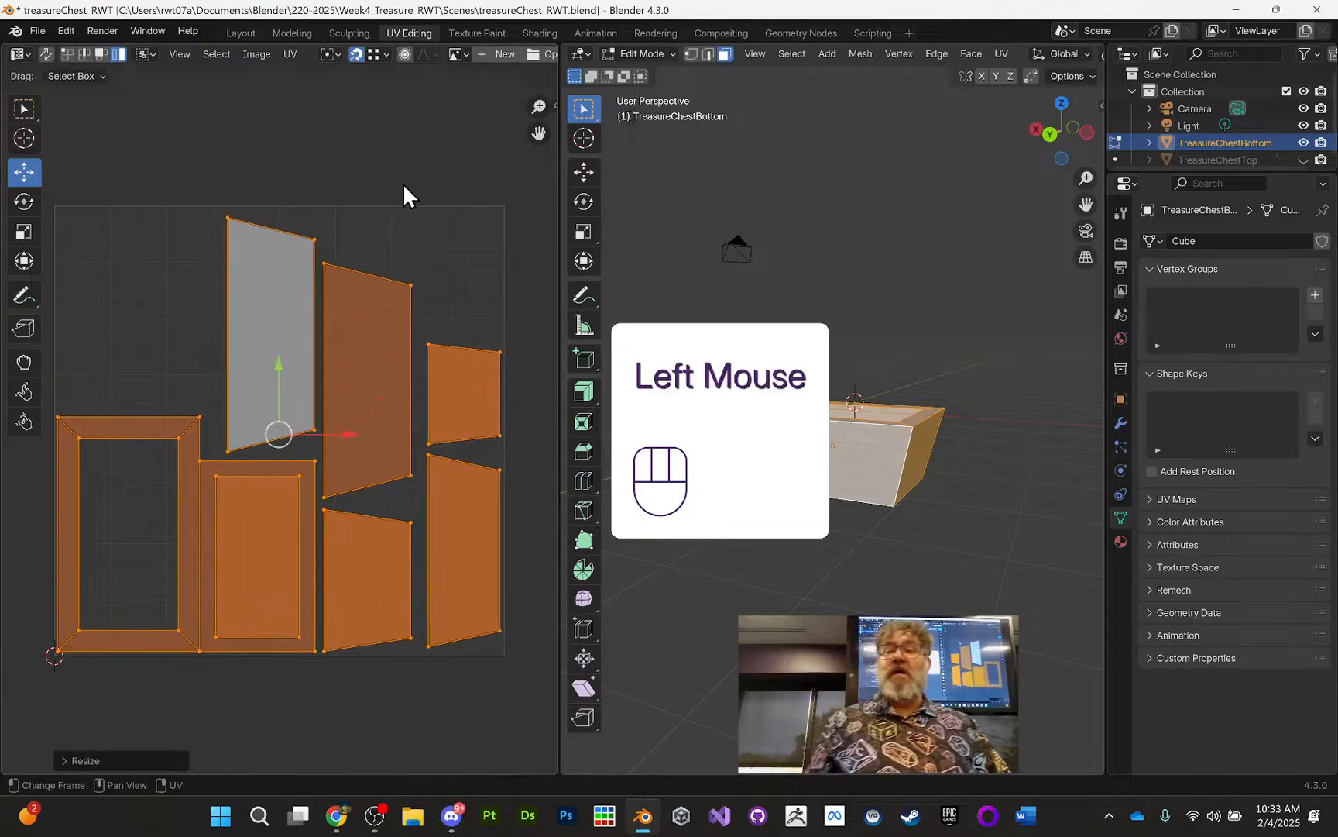
{"action": "left_click", "coordinate": [412, 160]}
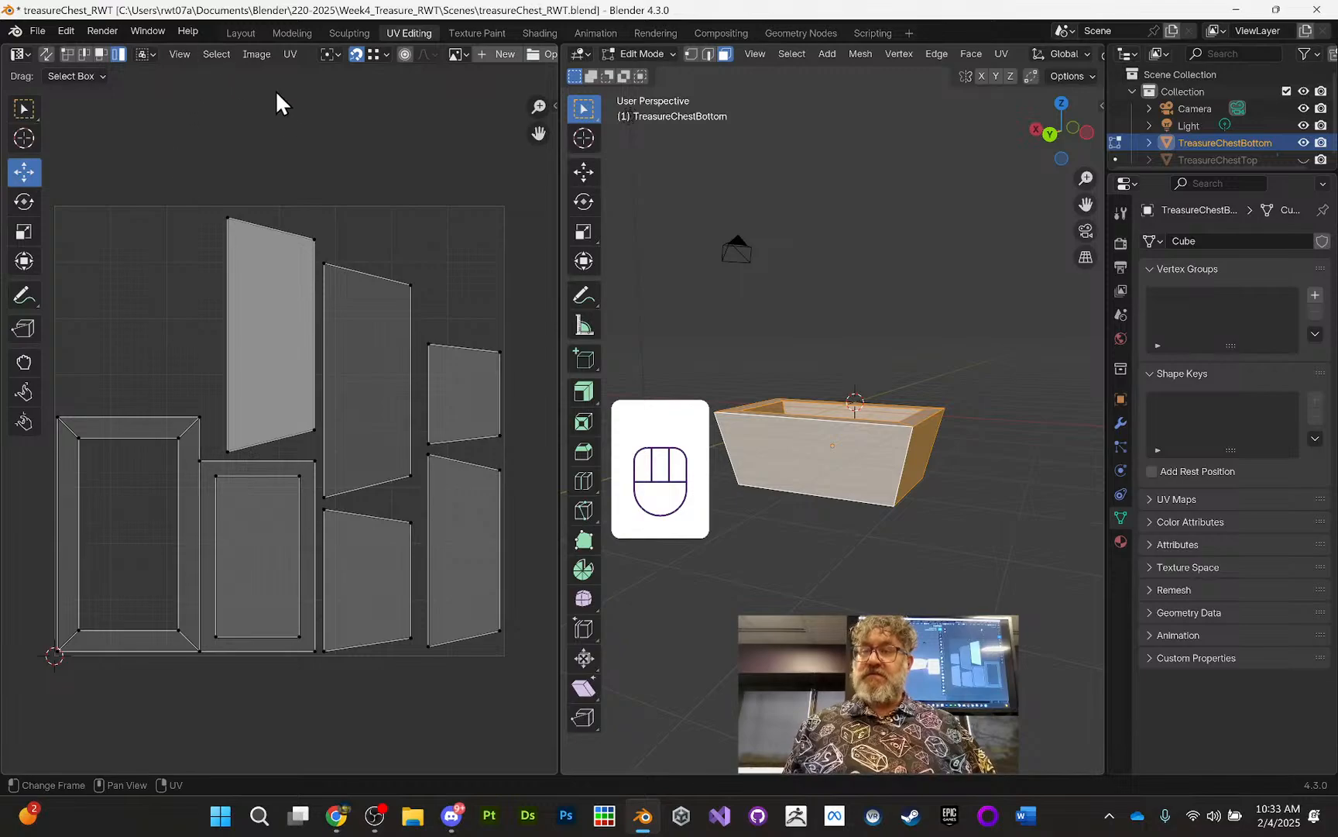
Step: Start a UV layout export of all the islands into the project's Textures folder, with the file name TreasureChestBottom_UV.png
{"action": "key", "text": "a"}
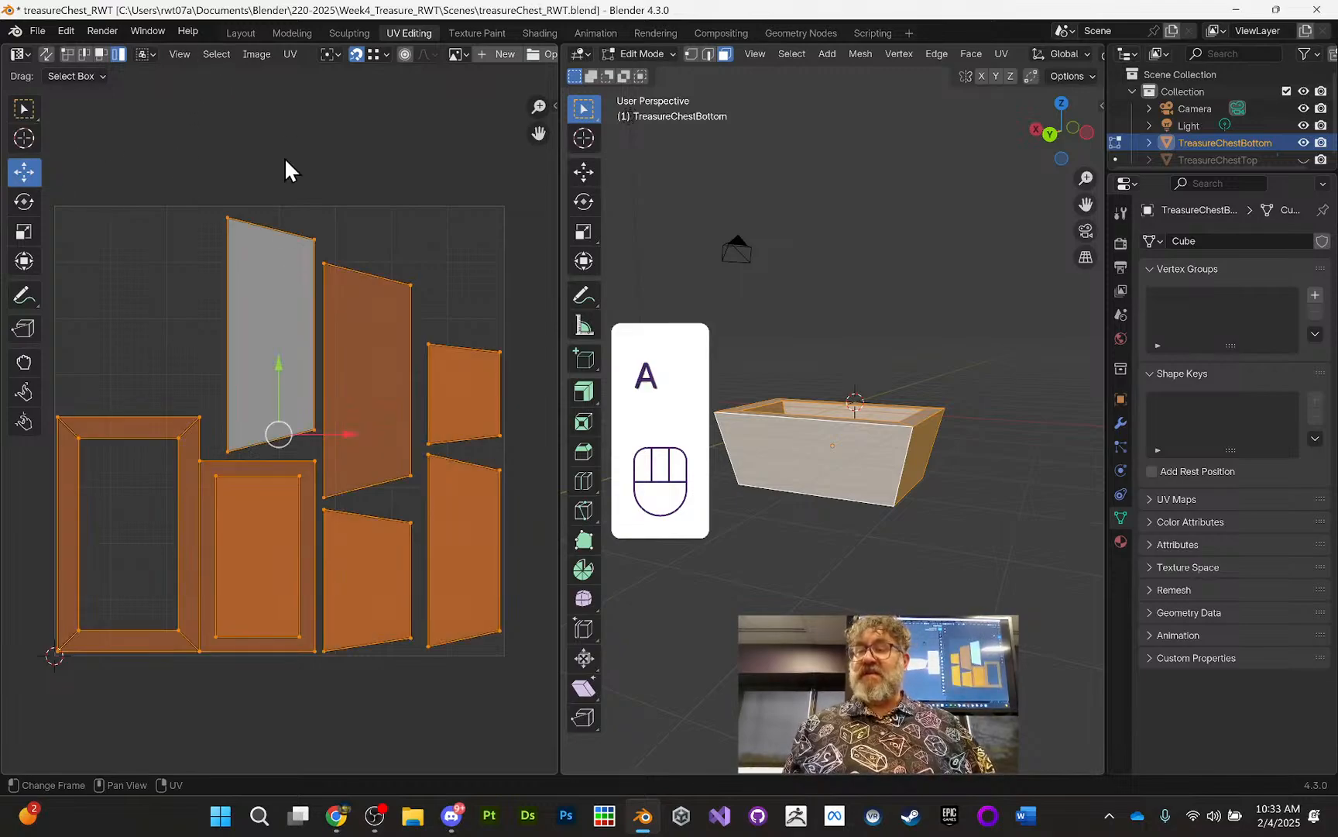
{"action": "left_click", "coordinate": [26, 109]}
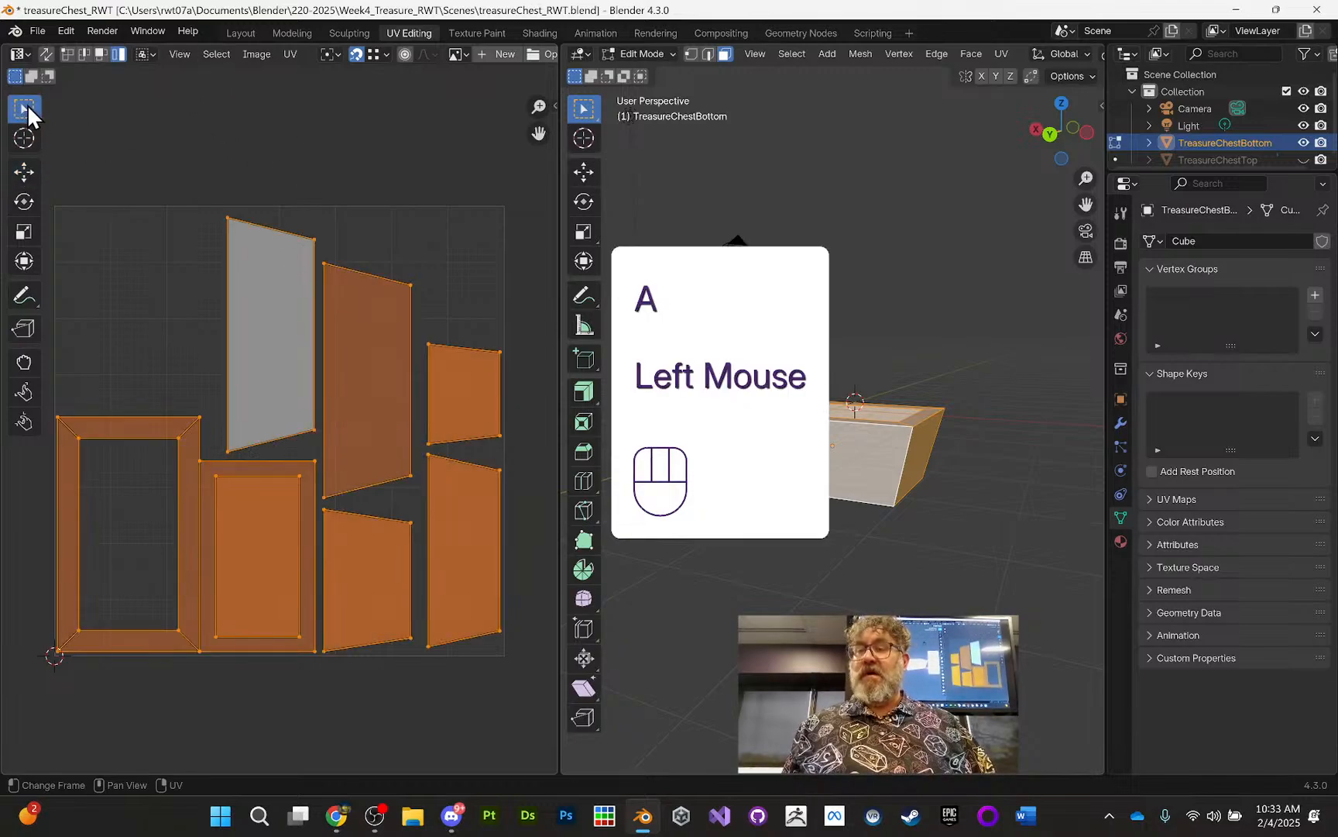
{"action": "left_click", "coordinate": [292, 54]}
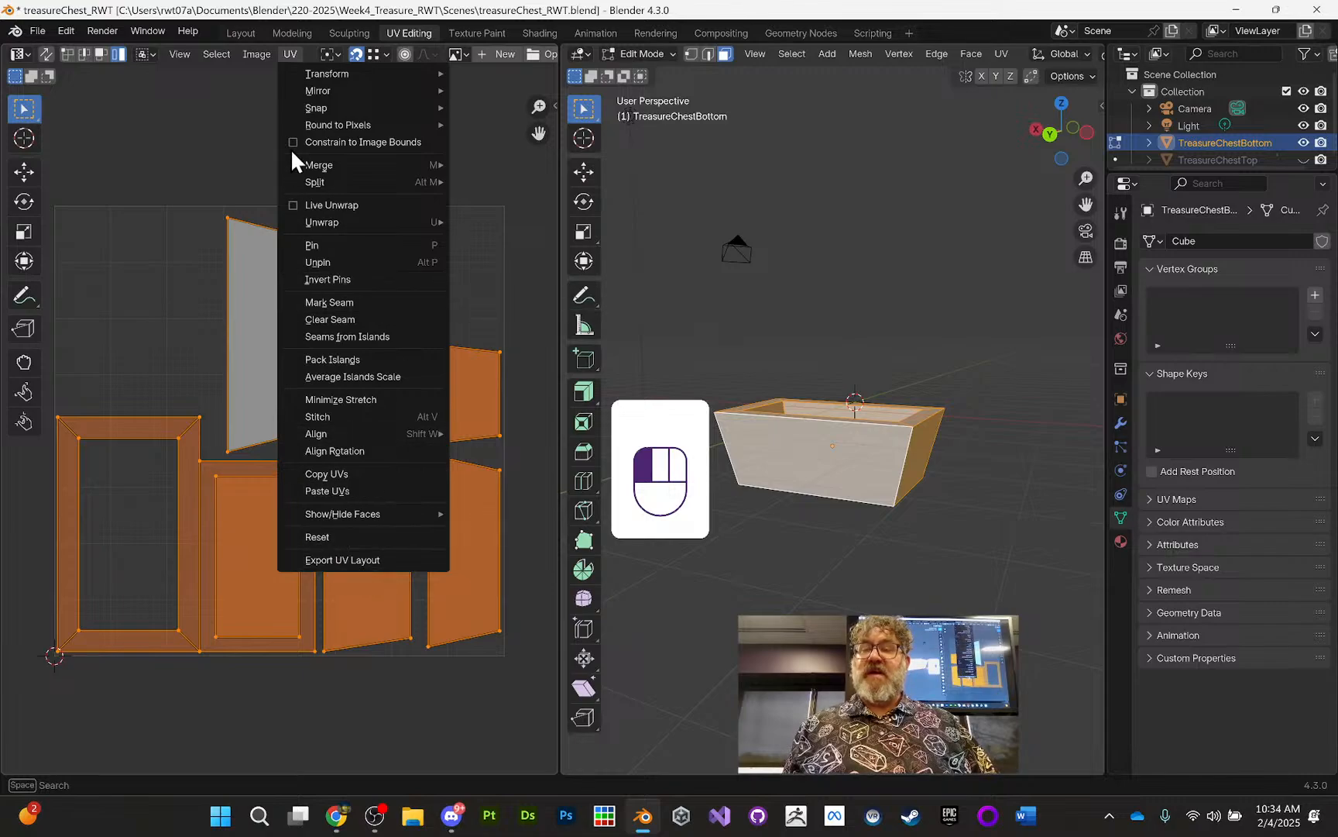
{"action": "left_click", "coordinate": [324, 560]}
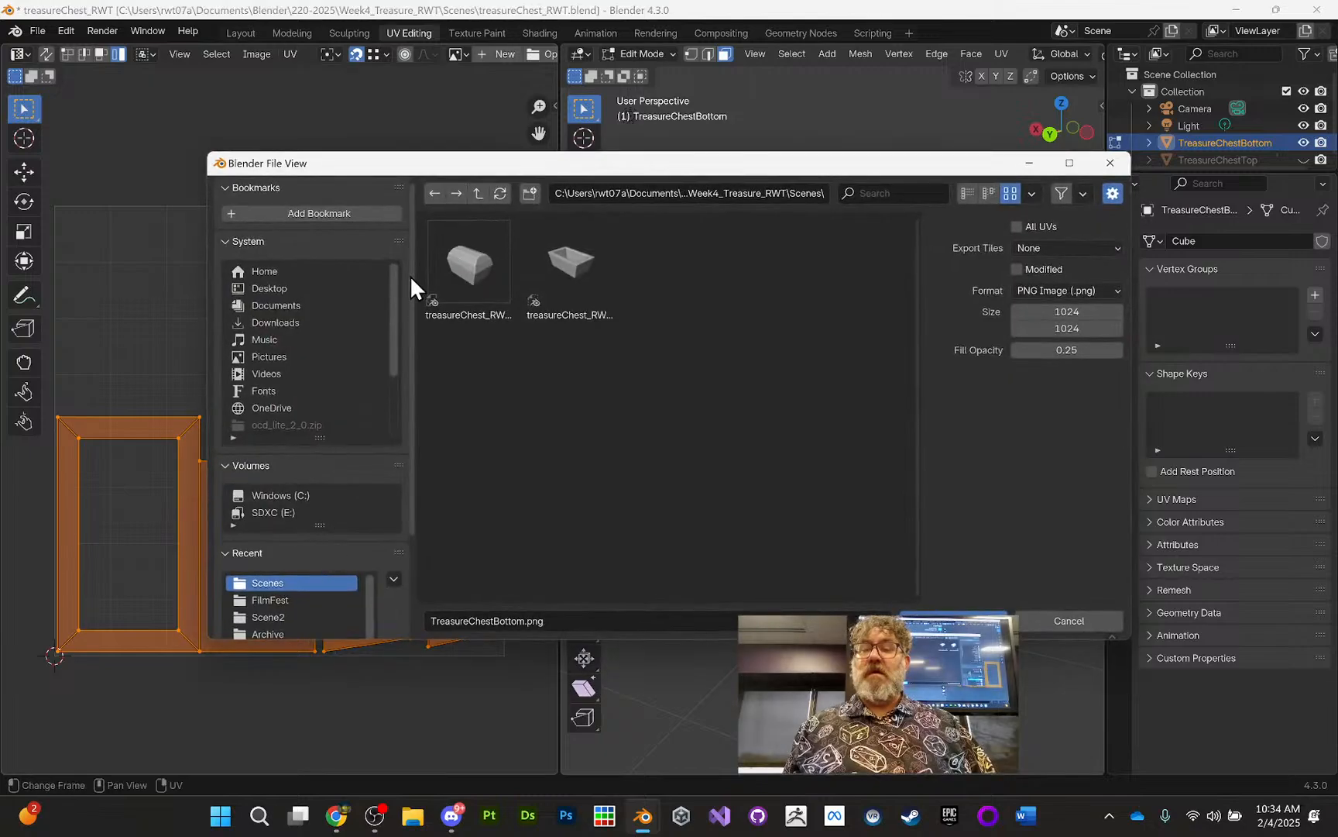
{"action": "left_click", "coordinate": [475, 192]}
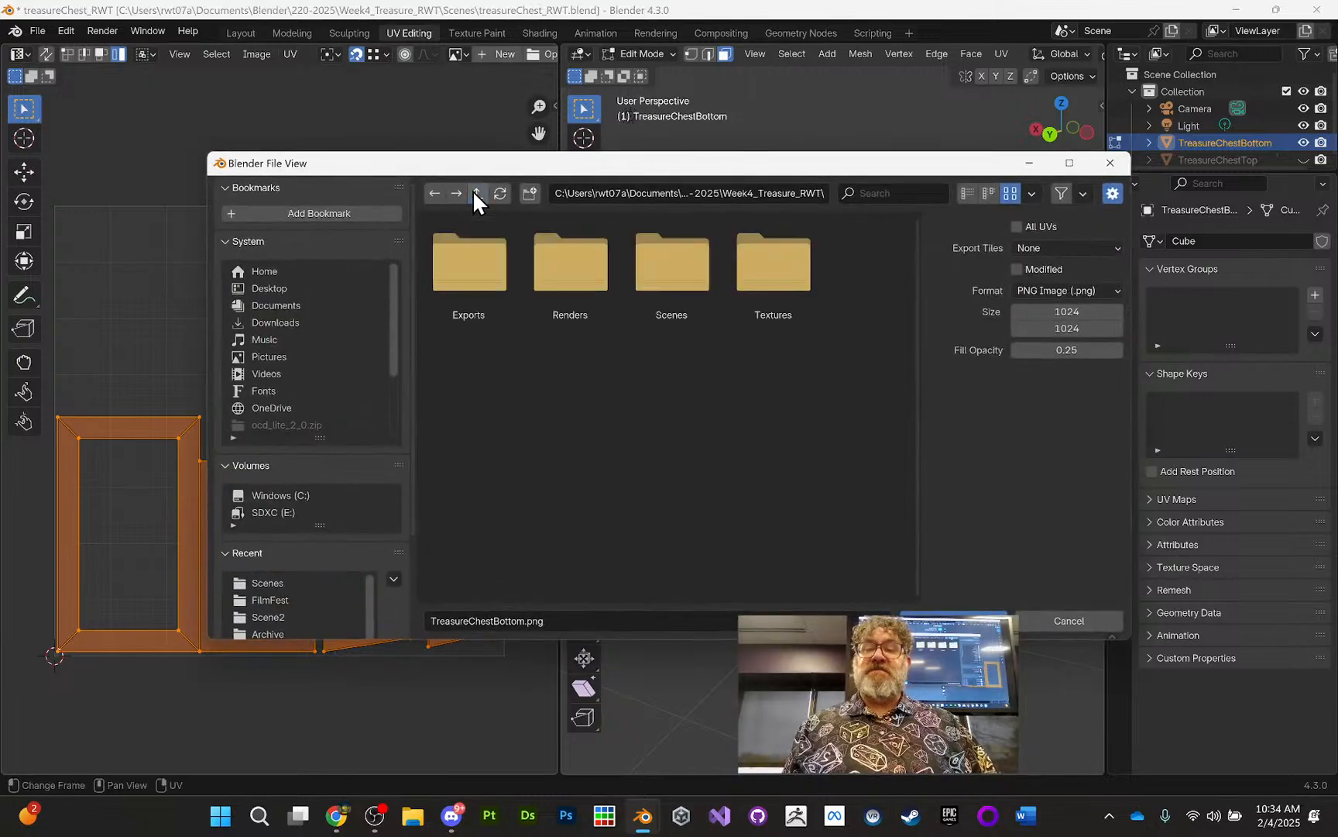
{"action": "left_click", "coordinate": [751, 280]}
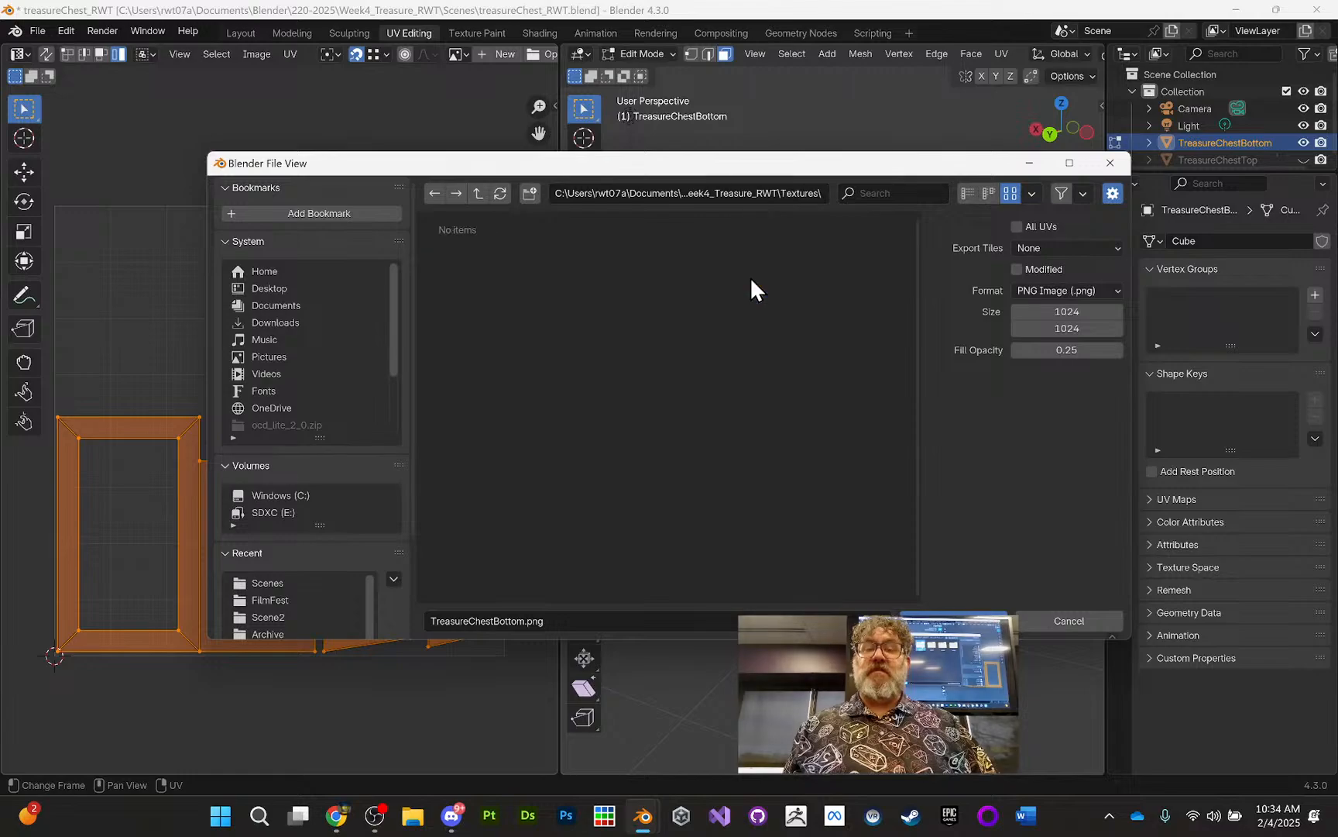
{"action": "left_click", "coordinate": [483, 619]}
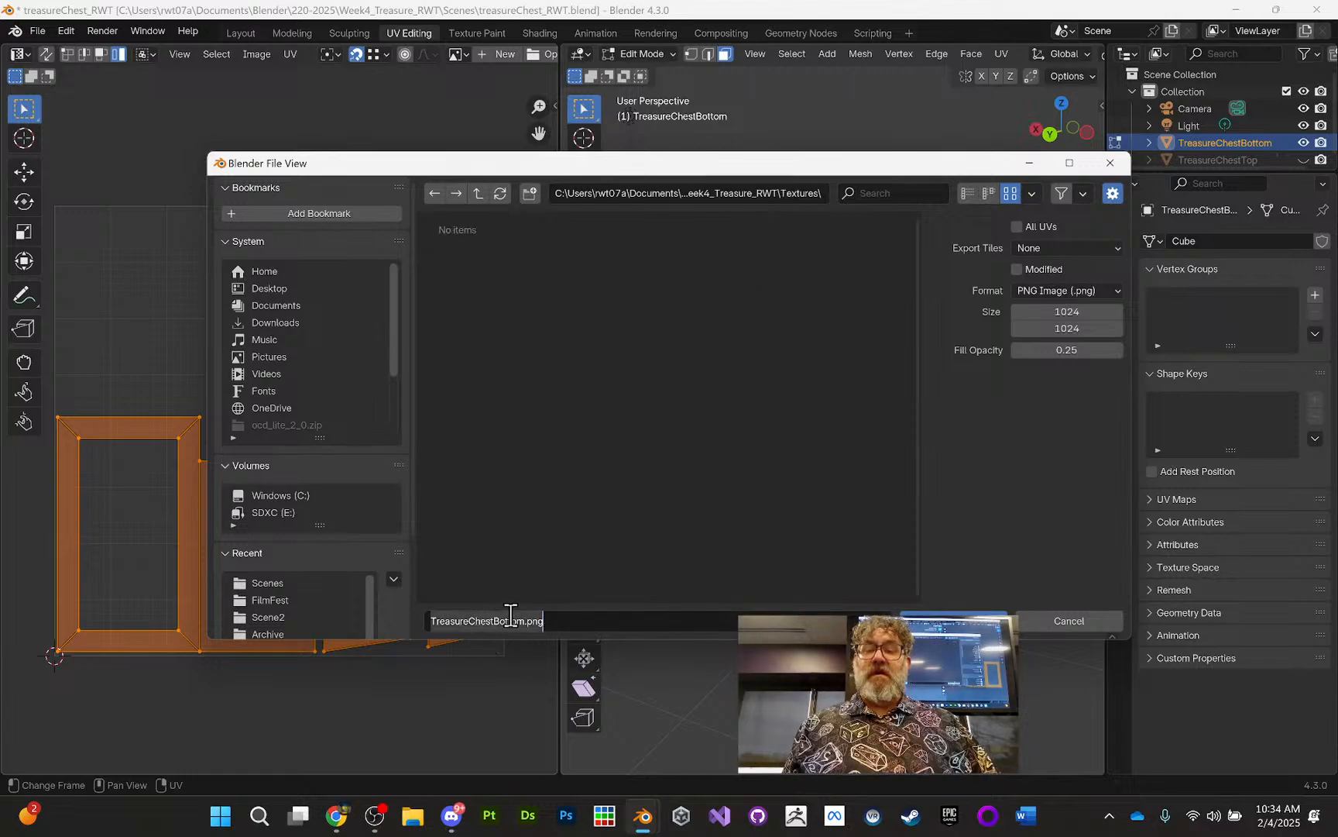
{"action": "left_click", "coordinate": [521, 621]}
{"action": "left_click", "coordinate": [523, 621]}
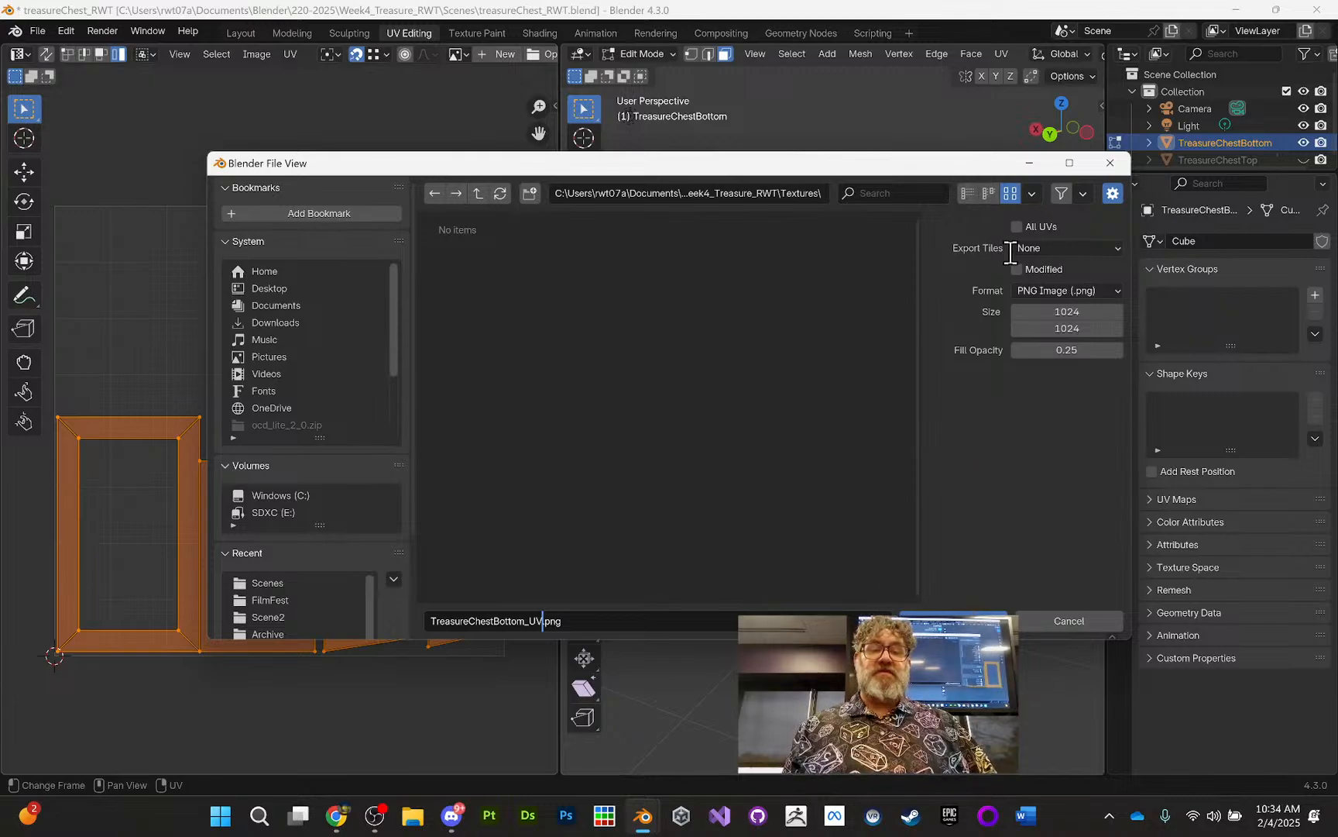
Step: Set the layout image size to 2048 by 2048, include all UVs, and export the PNG
{"action": "left_click", "coordinate": [1073, 311]}
{"action": "left_click_drag", "start_coordinate": [1073, 311], "coordinate": [1007, 313]}
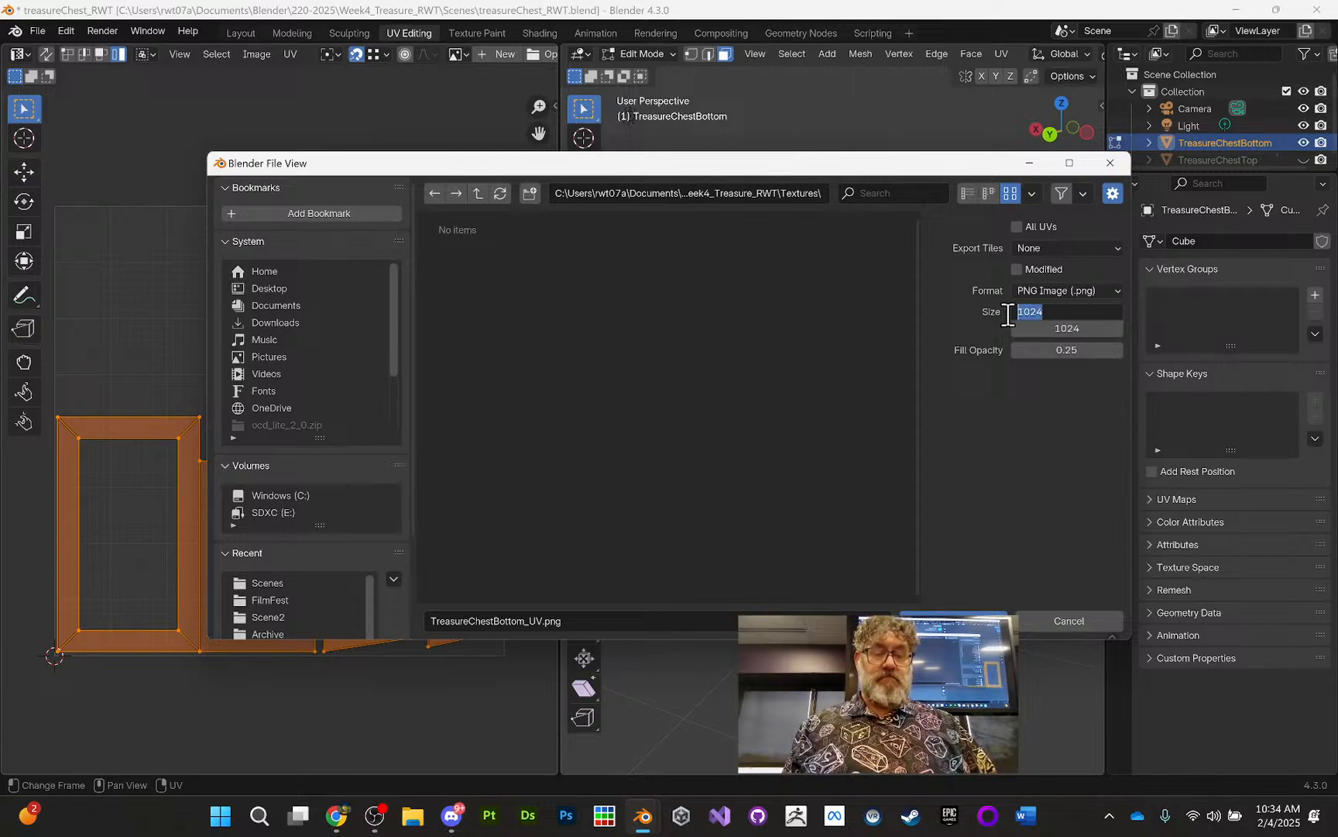
{"action": "type", "text": "2"}
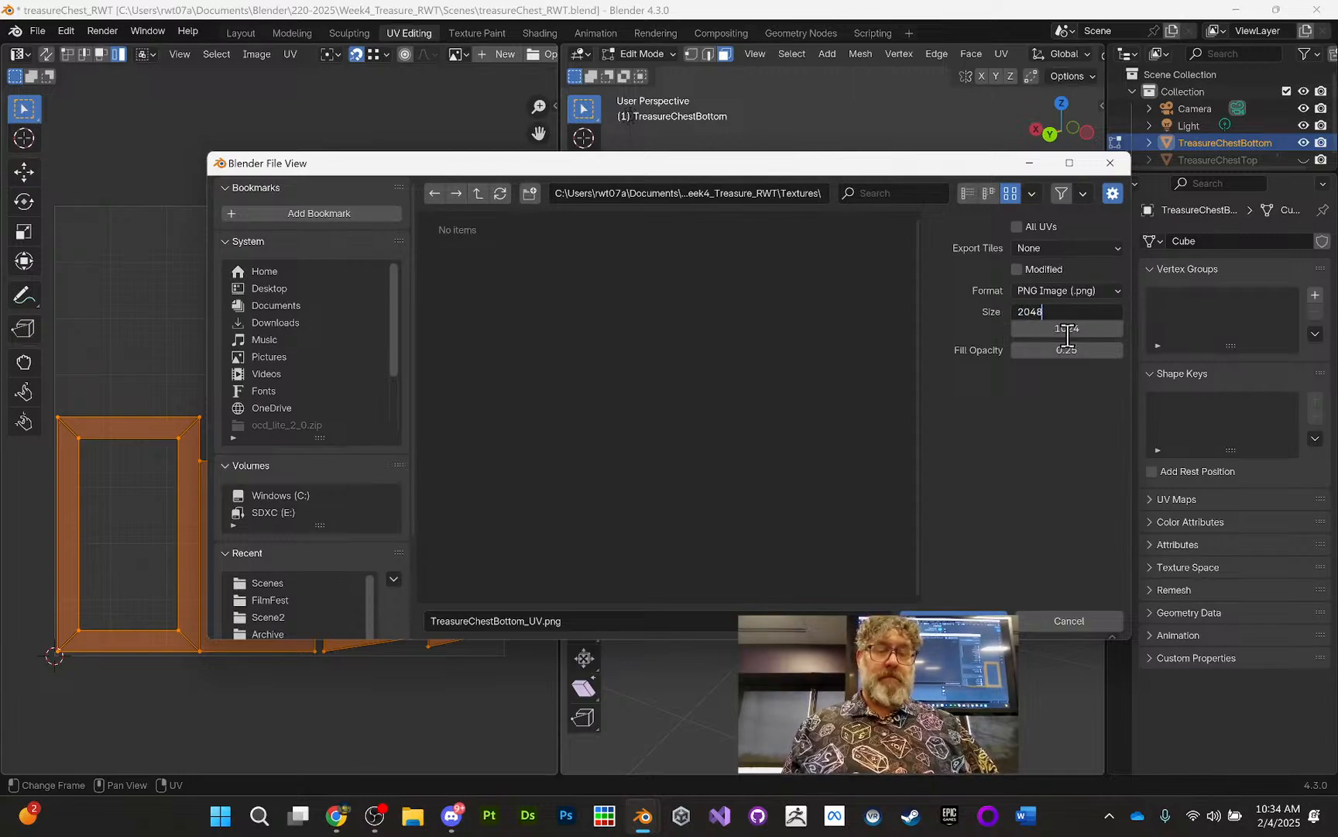
{"action": "type", "text": "048"}
{"action": "left_click", "coordinate": [1067, 328]}
{"action": "left_click_drag", "start_coordinate": [1068, 329], "coordinate": [996, 332]}
{"action": "type", "text": "2048"}
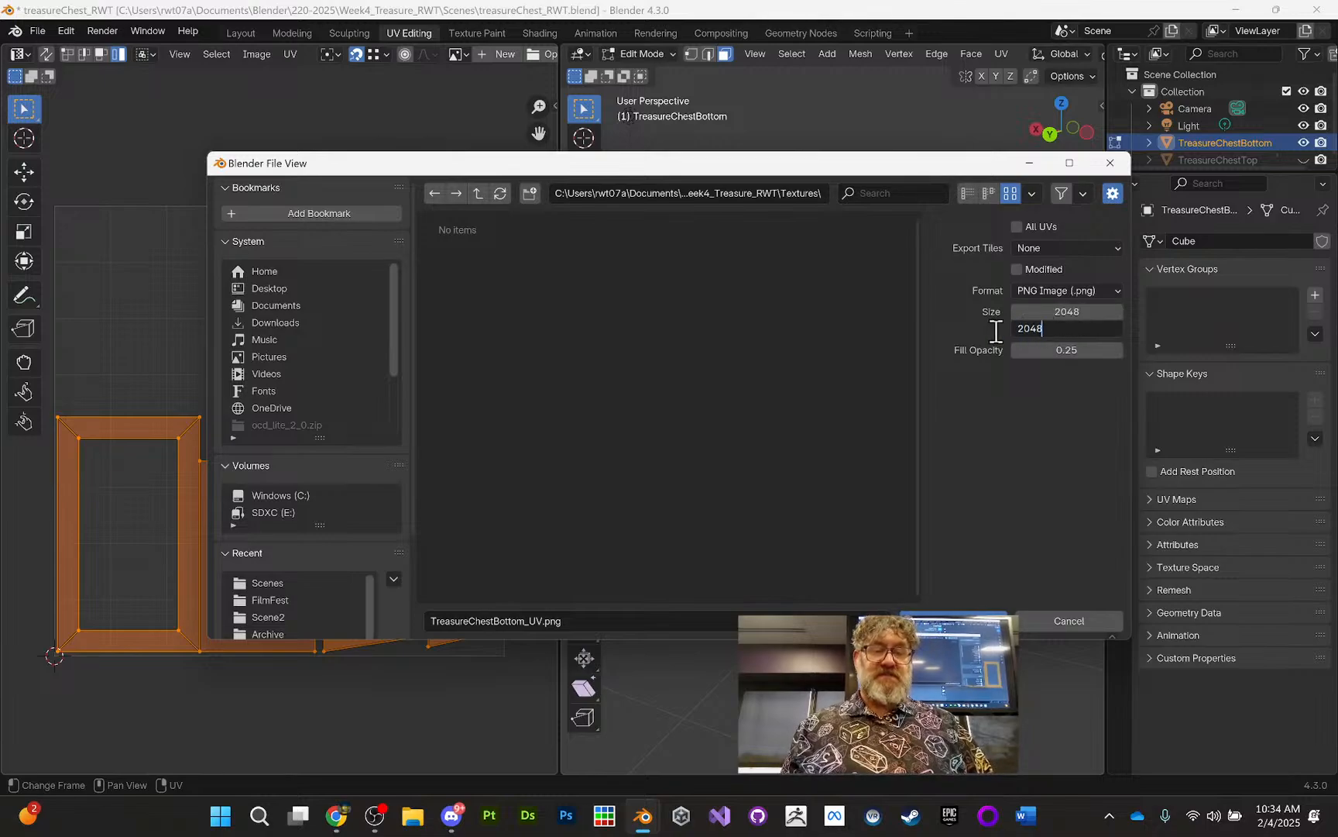
{"action": "key", "text": "Return"}
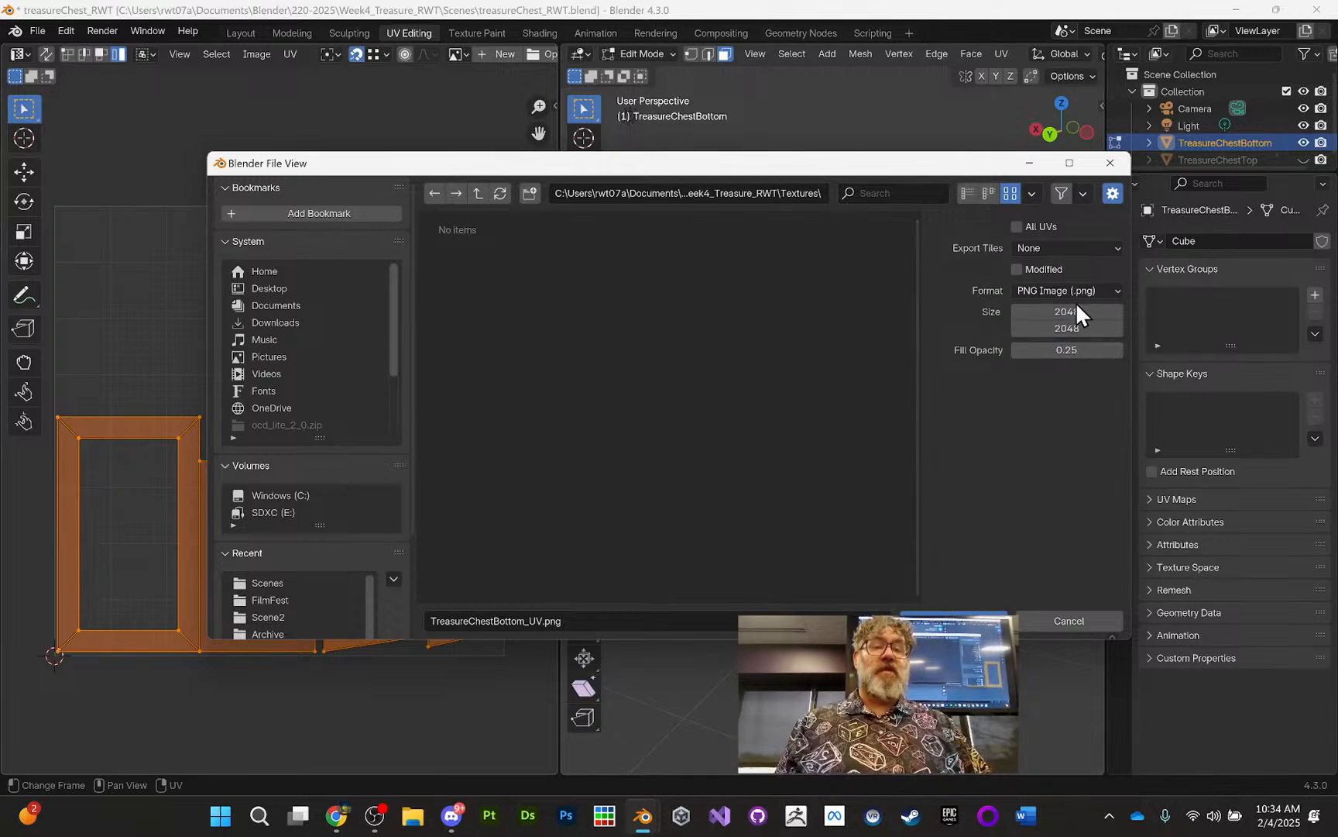
{"action": "left_click", "coordinate": [1017, 228]}
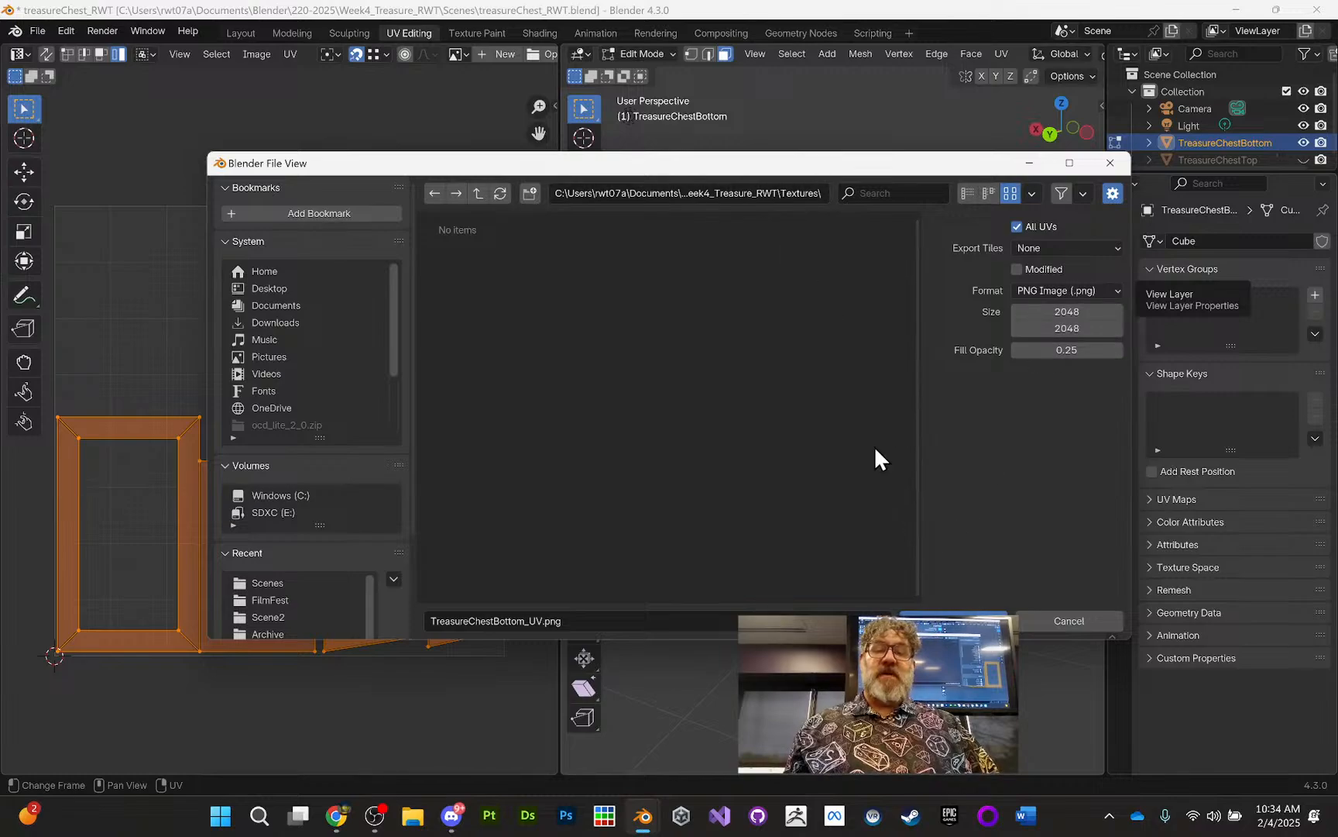
{"action": "left_click", "coordinate": [953, 617]}
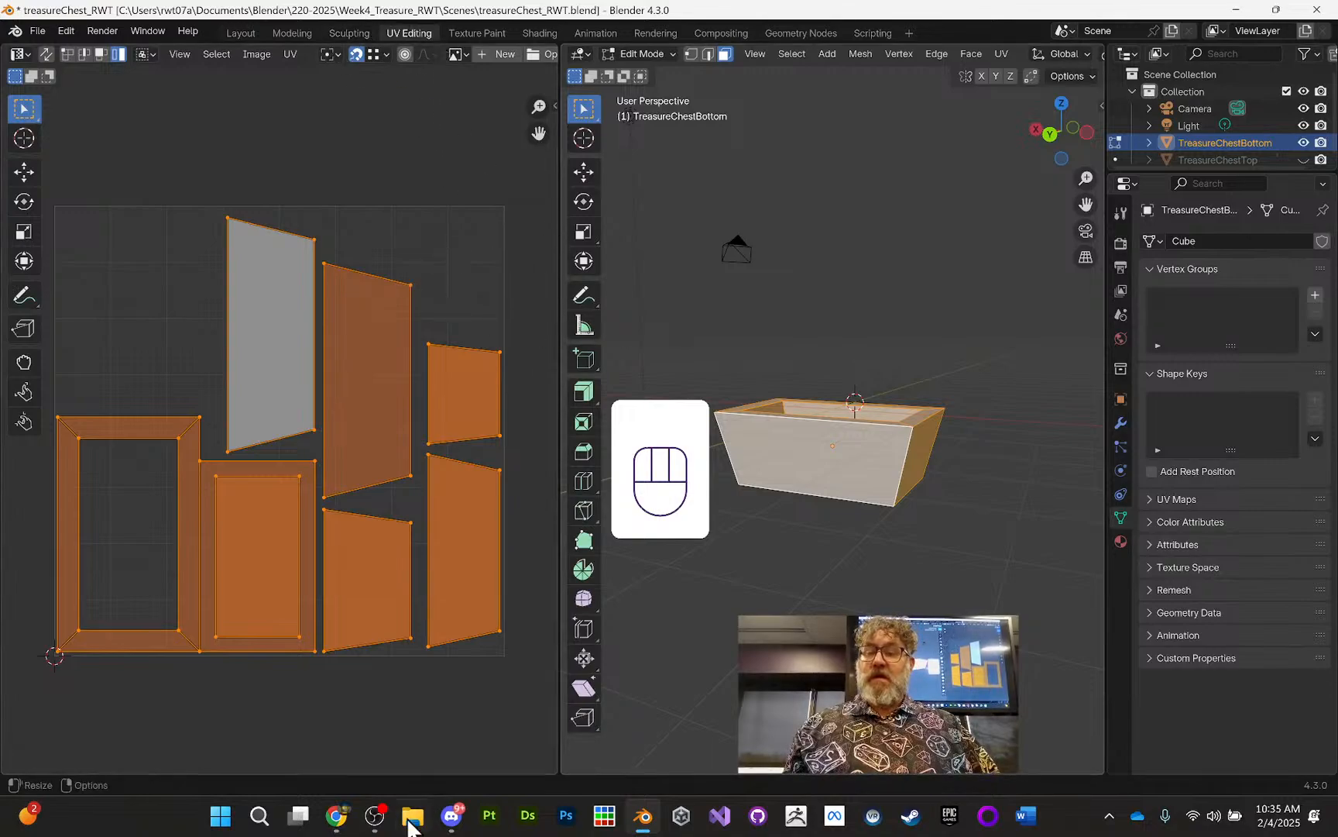
Step: Launch Adobe Photoshop and open the TreasureChestBottom_UV image from Documents > Blender > 220-2025 > Week4_Treasure_RWT > Textures
{"action": "left_click", "coordinate": [567, 816]}
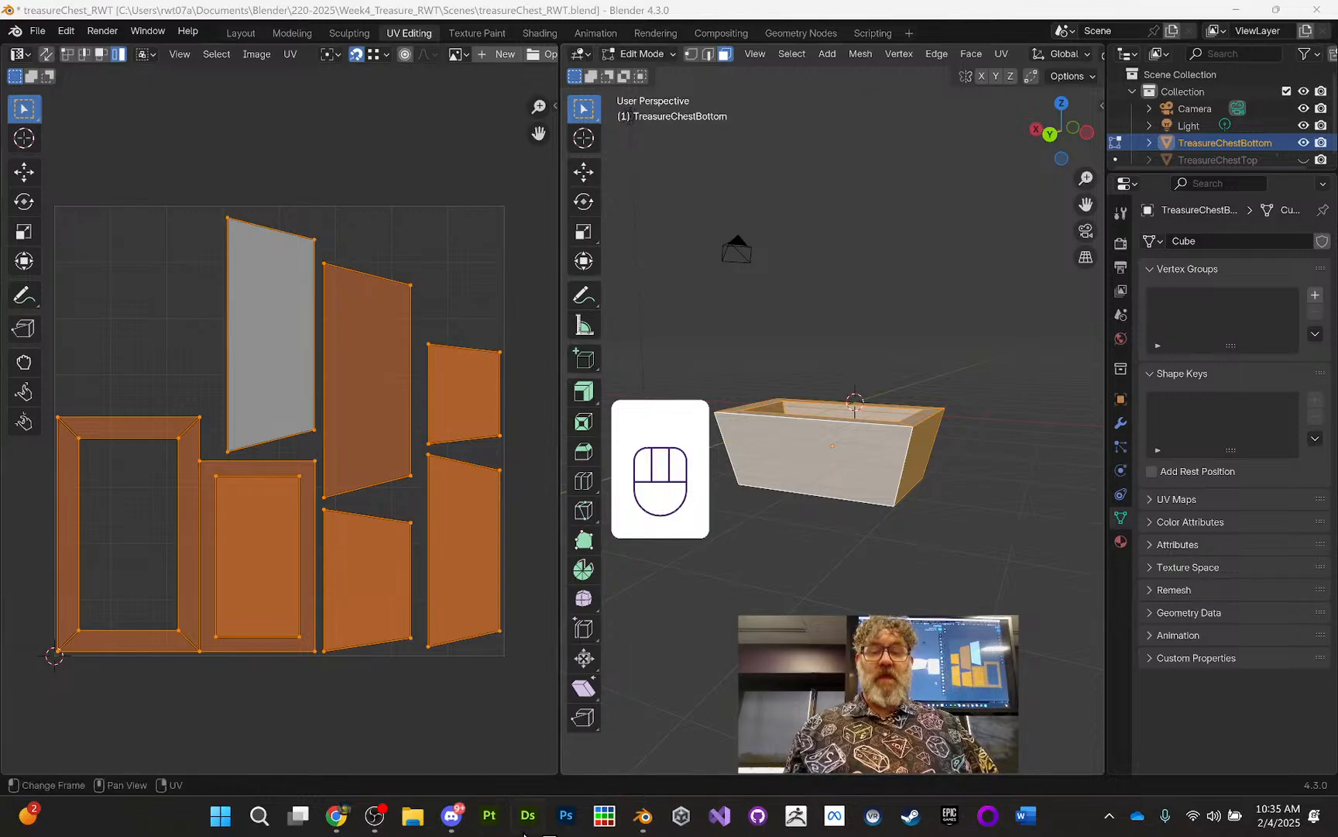
{"action": "mouse_move", "coordinate": [560, 801]}
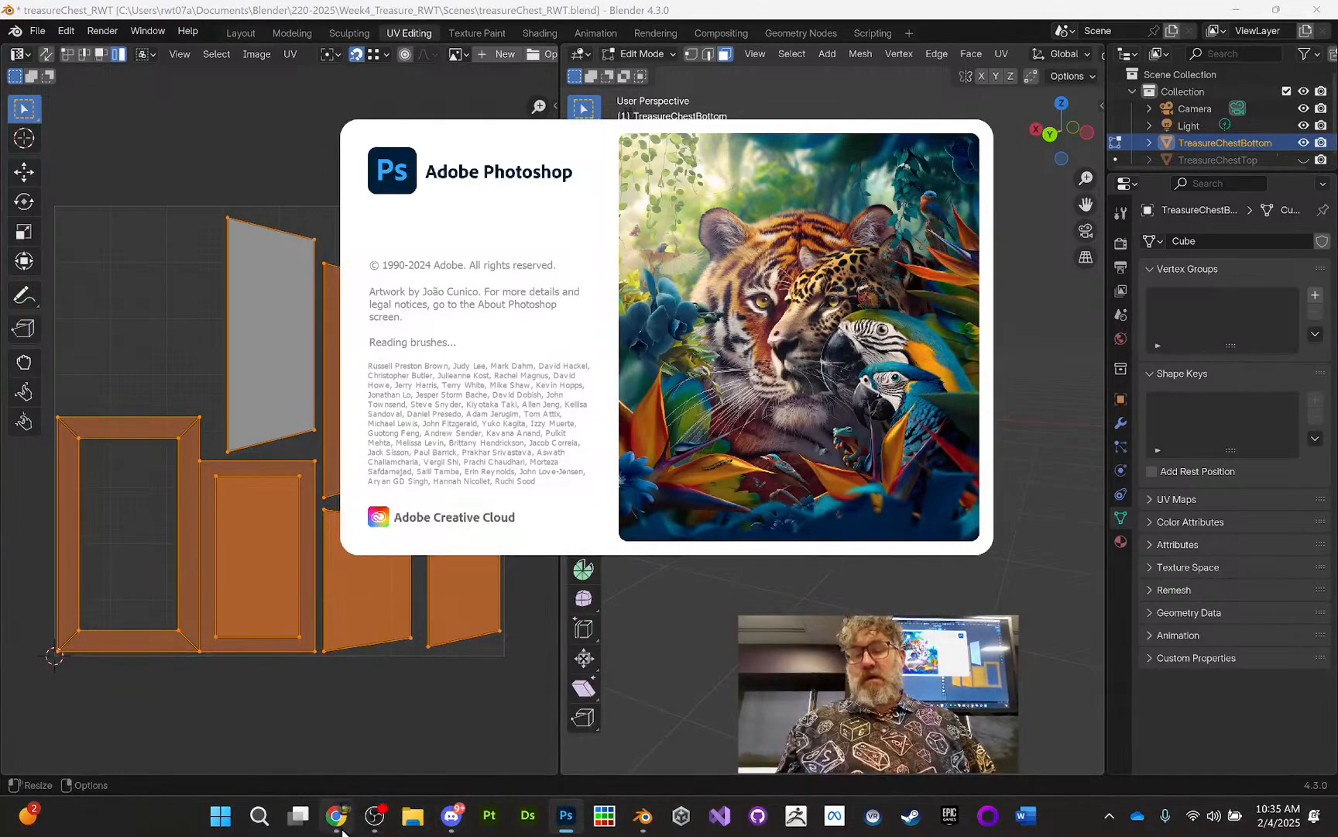
{"action": "mouse_move", "coordinate": [342, 831]}
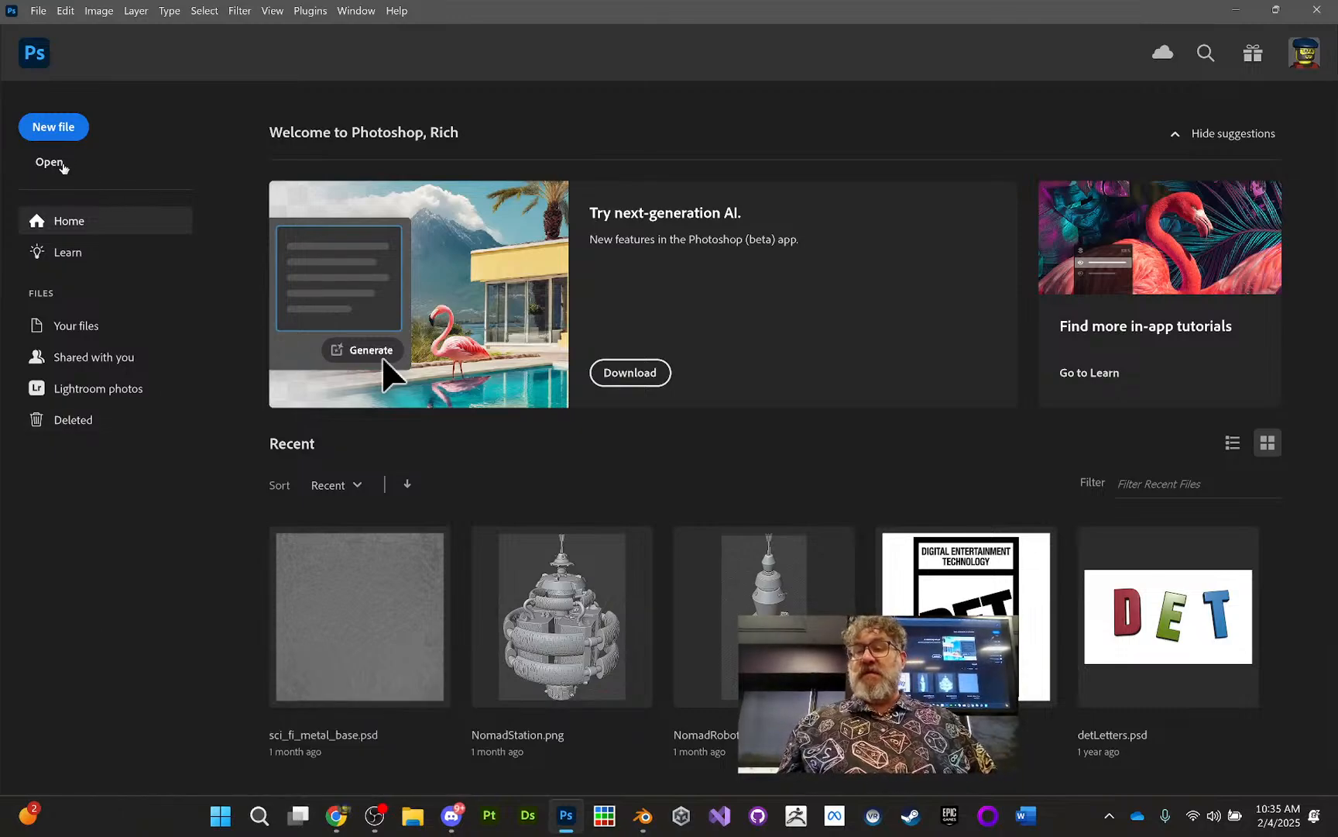
{"action": "left_click", "coordinate": [53, 162]}
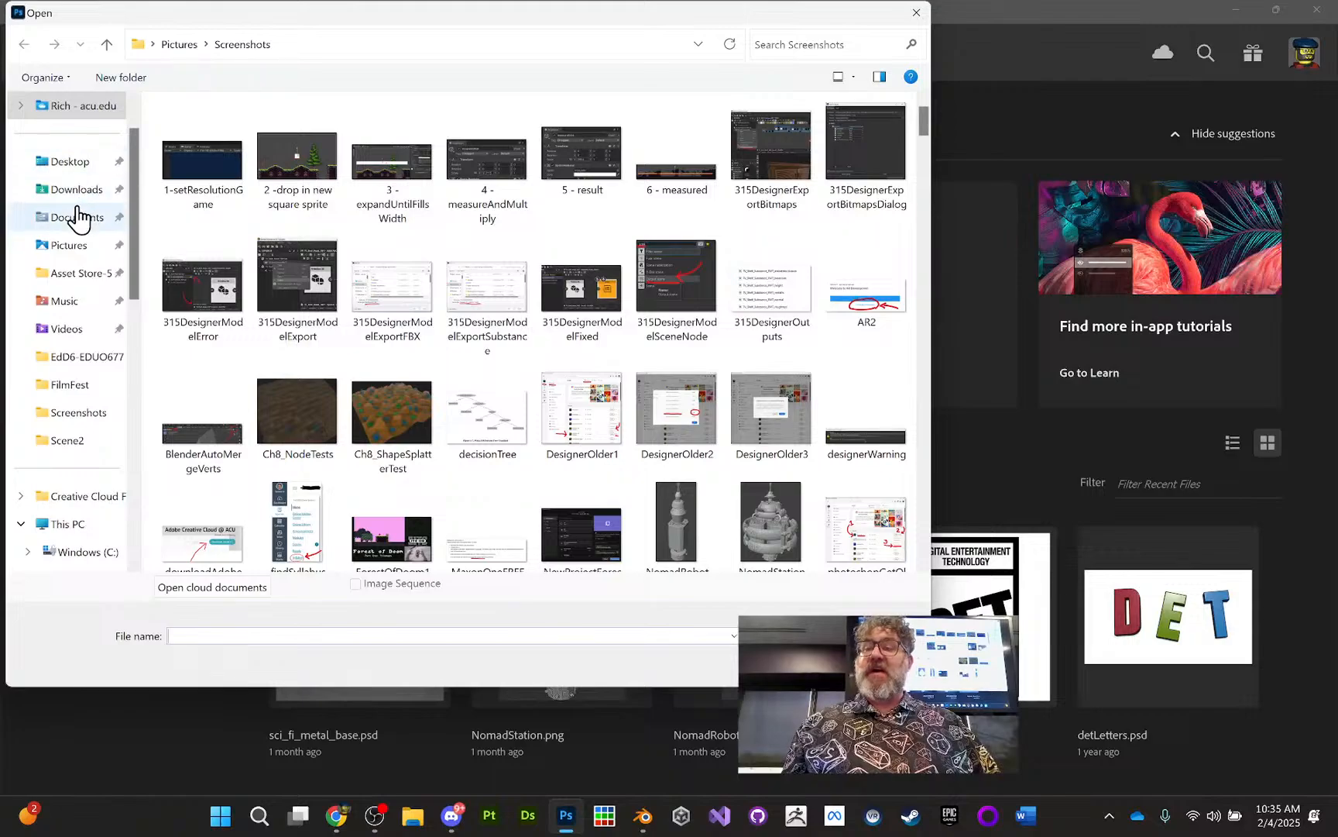
{"action": "left_click", "coordinate": [74, 218]}
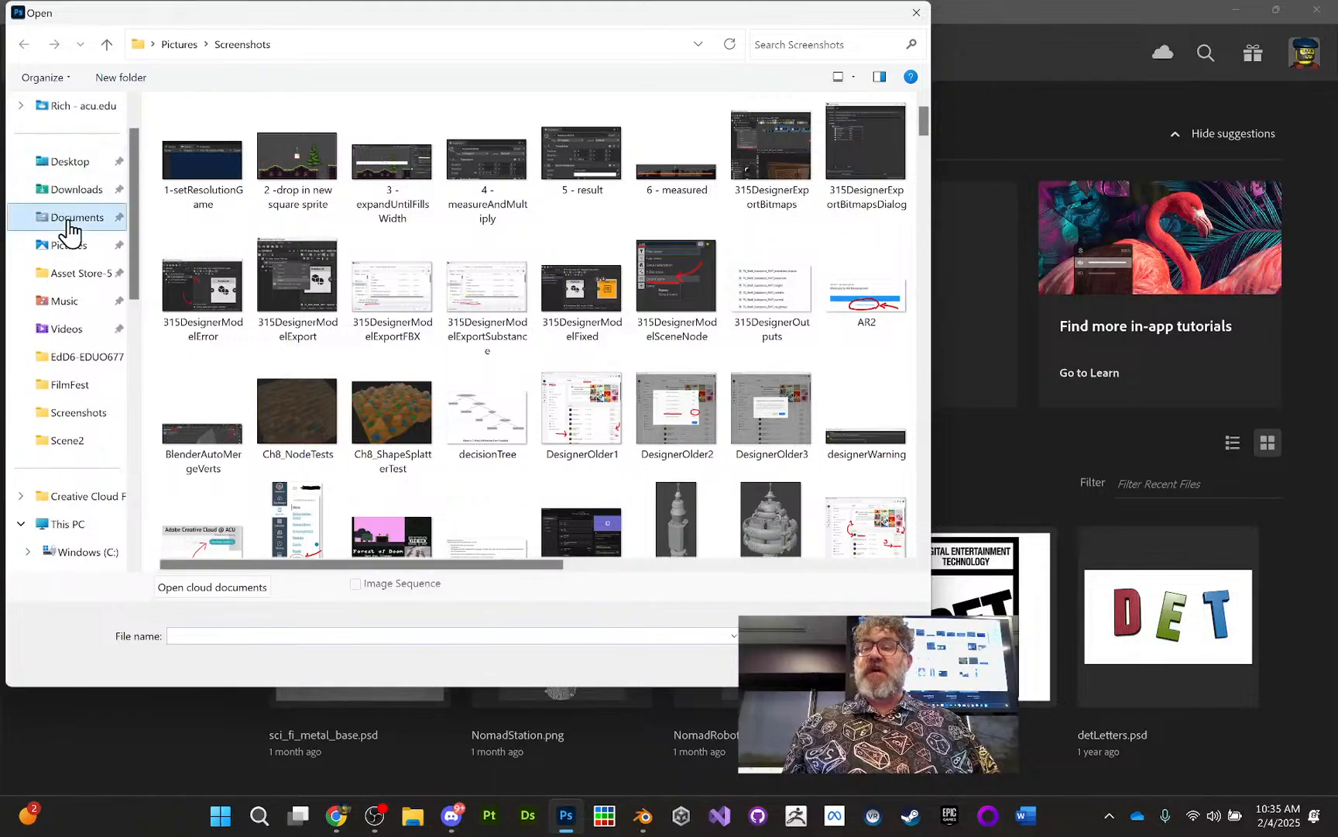
{"action": "double_click", "coordinate": [207, 281]}
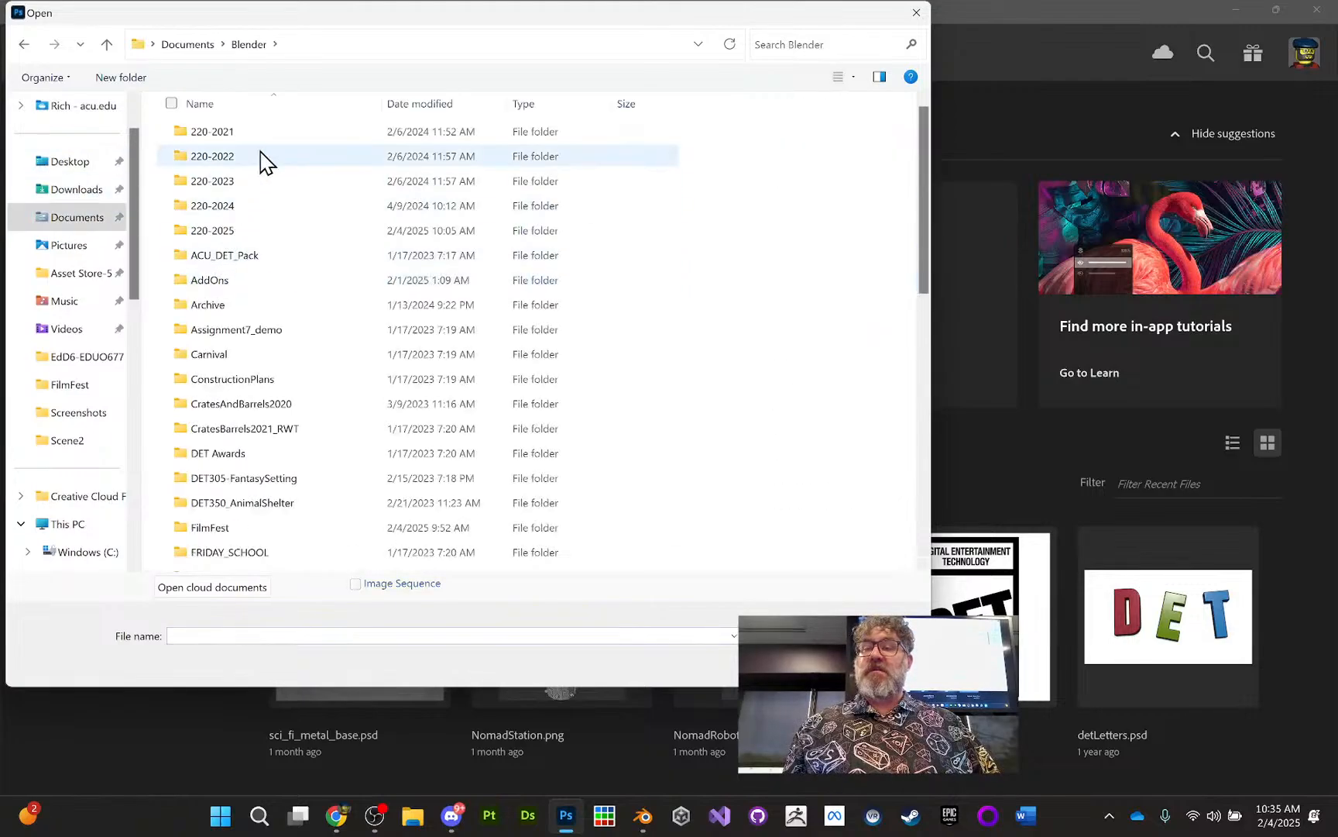
{"action": "double_click", "coordinate": [221, 237]}
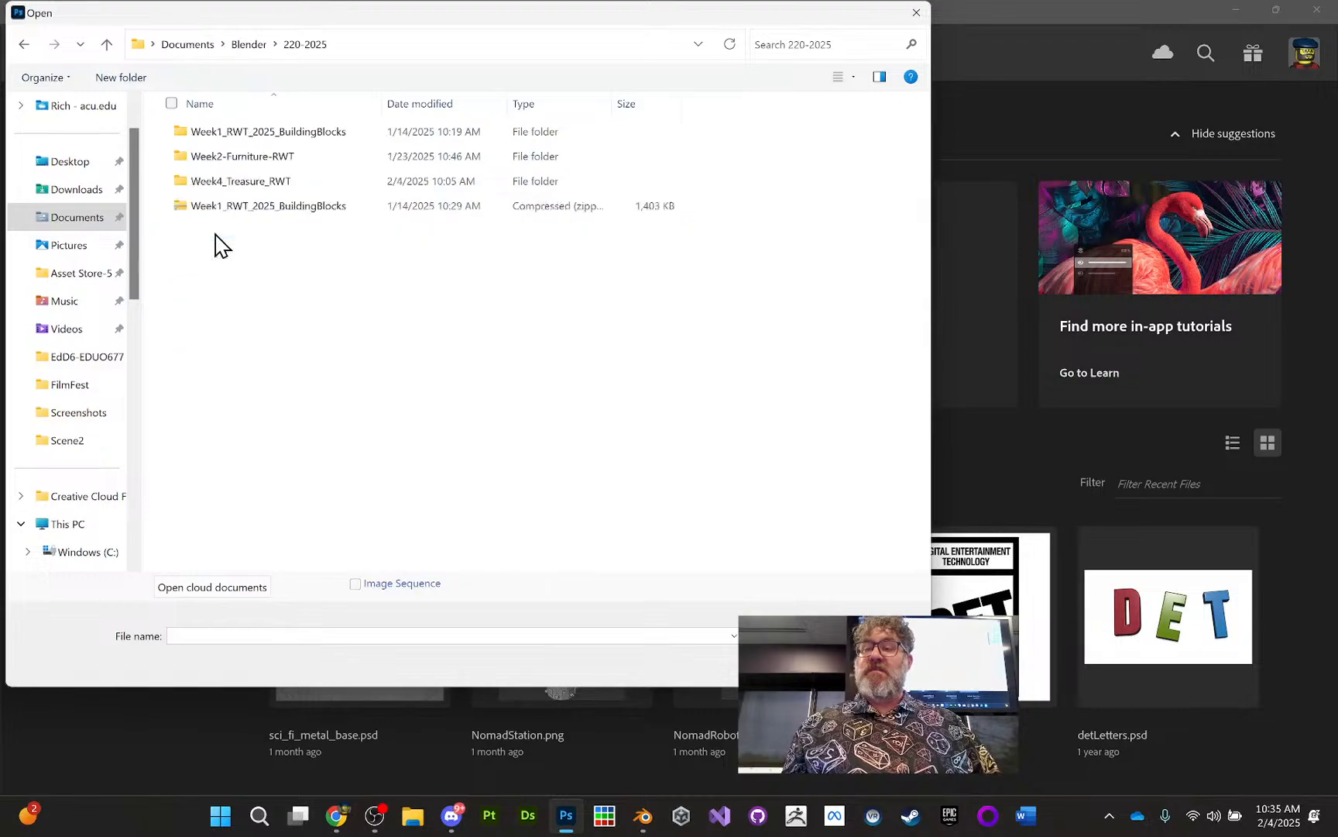
{"action": "double_click", "coordinate": [245, 183]}
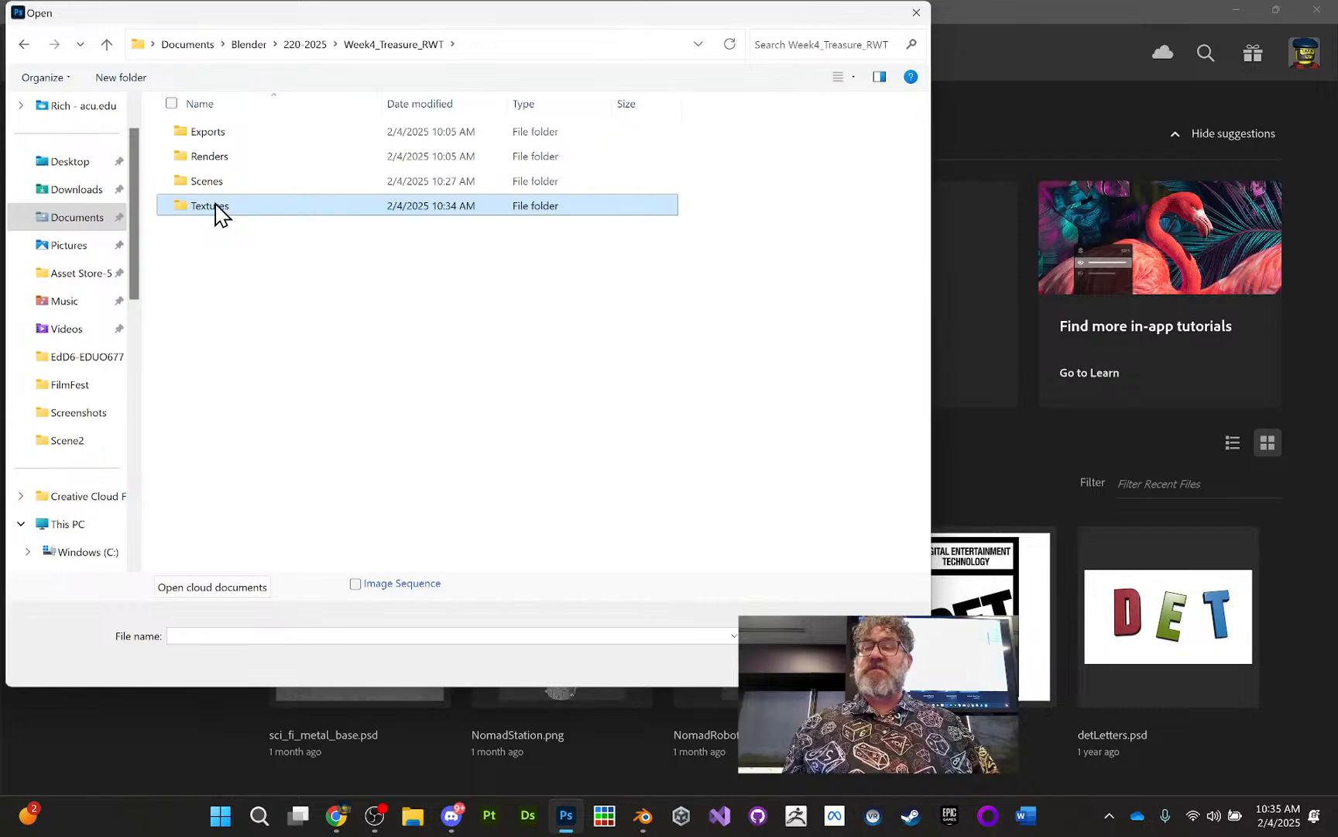
{"action": "double_click", "coordinate": [215, 207]}
{"action": "left_click", "coordinate": [200, 185]}
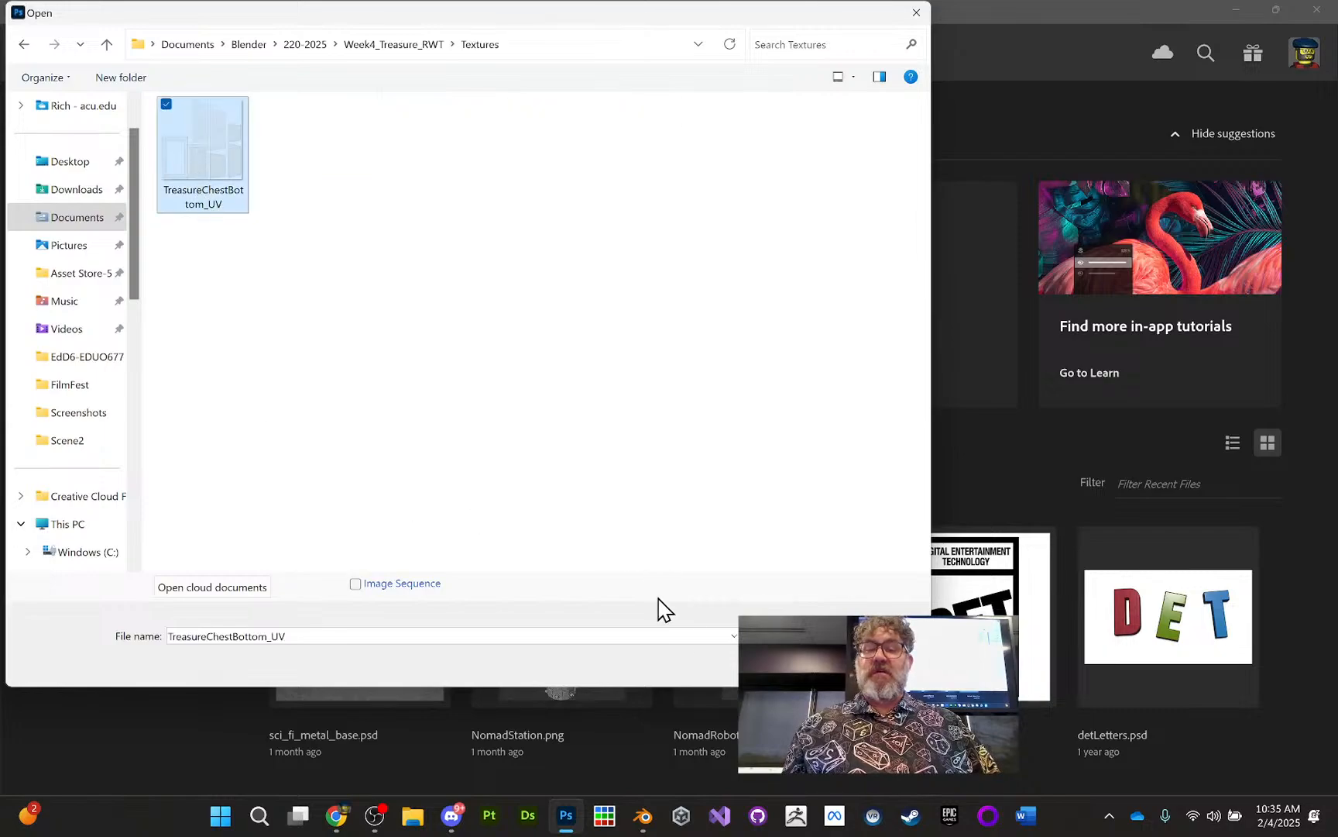
{"action": "key", "text": "Return"}
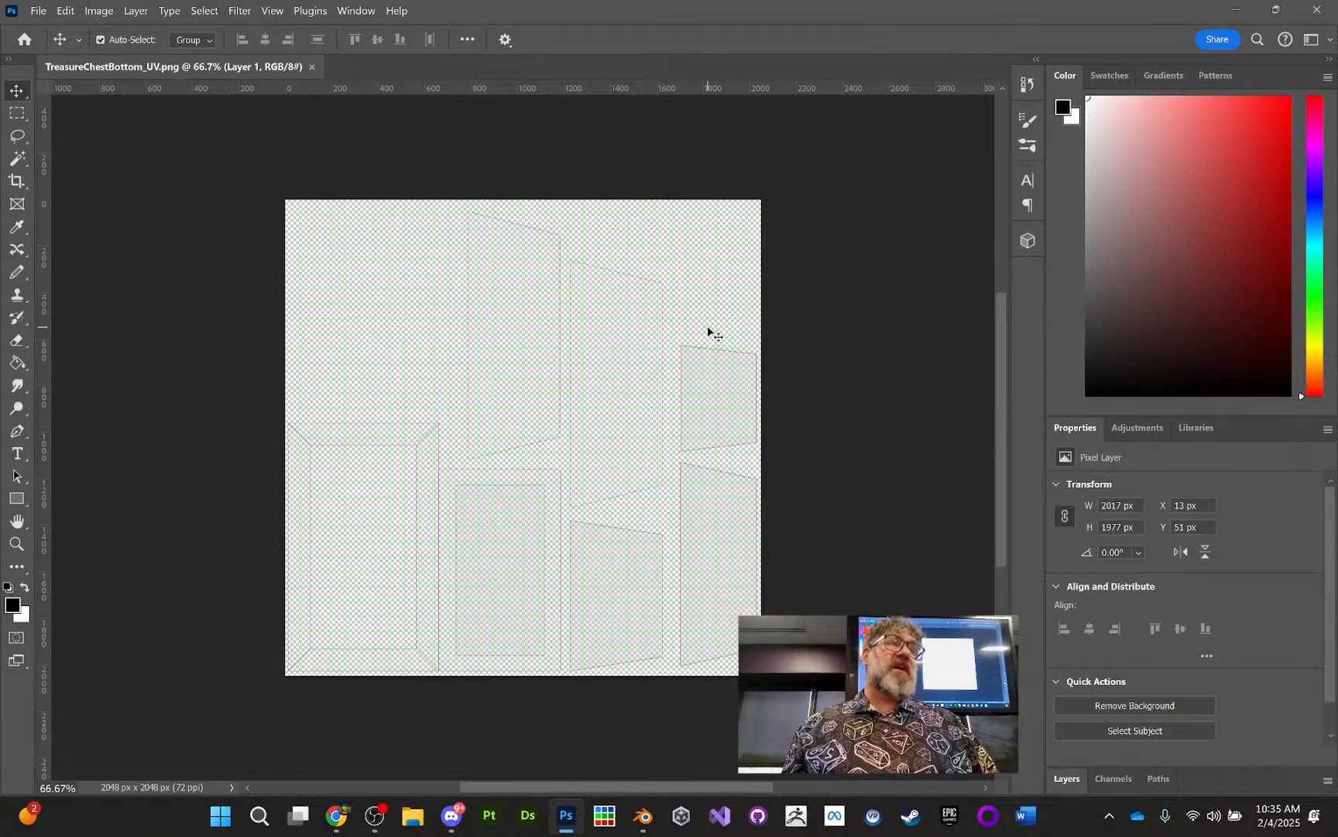
Step: Bring up the layer list and briefly hide and reshow the UV outline layer to check its content
{"action": "left_click", "coordinate": [544, 390]}
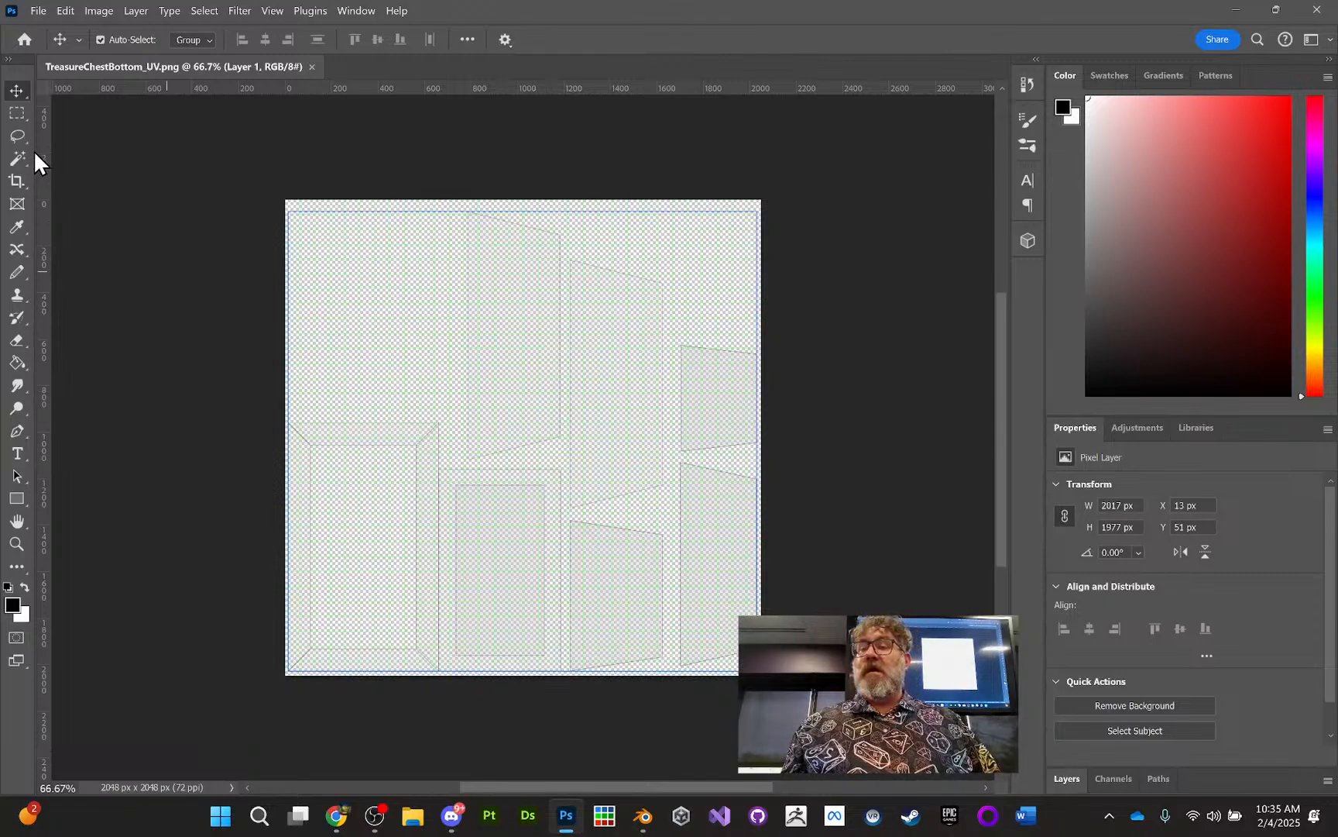
{"action": "scroll", "coordinate": [454, 380], "scroll_direction": "up", "scroll_amount": 1}
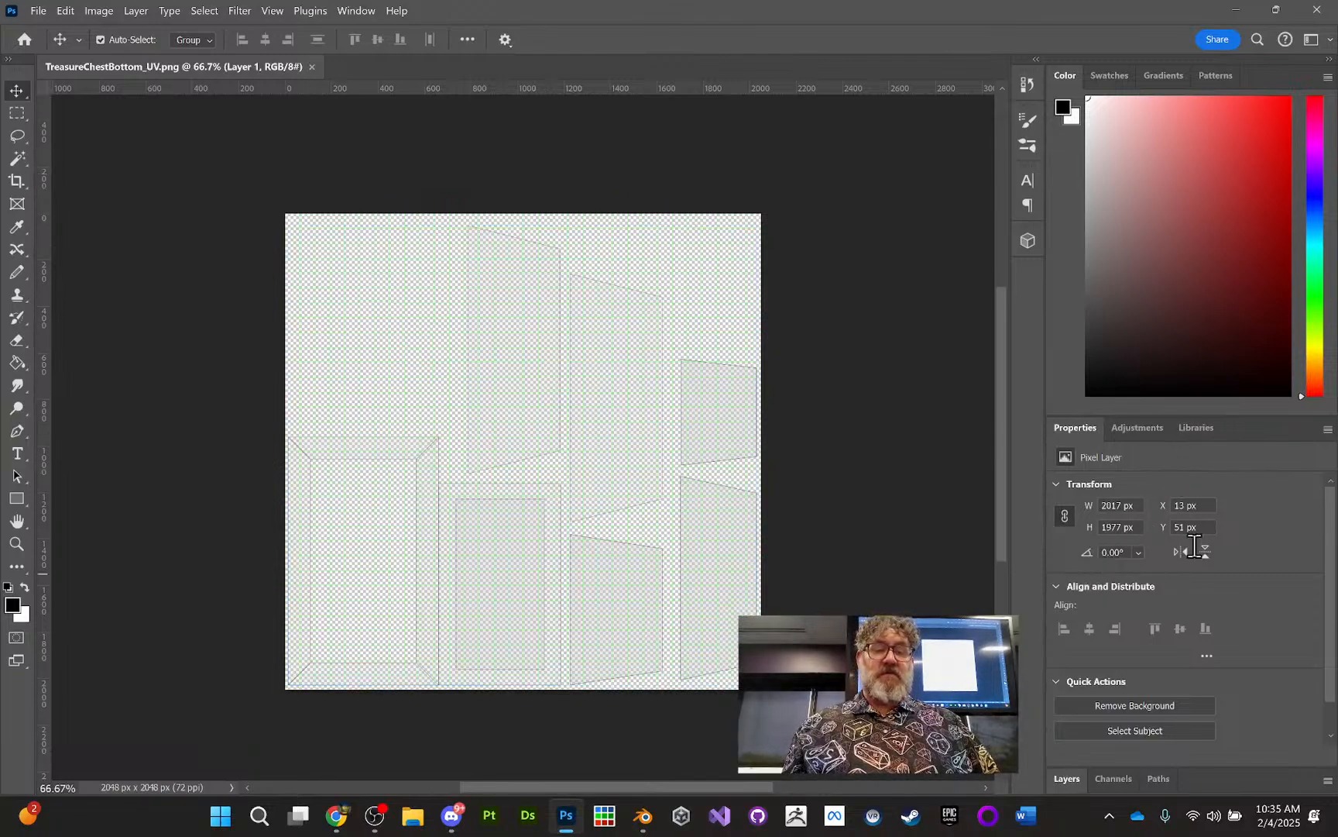
{"action": "left_click", "coordinate": [1066, 778]}
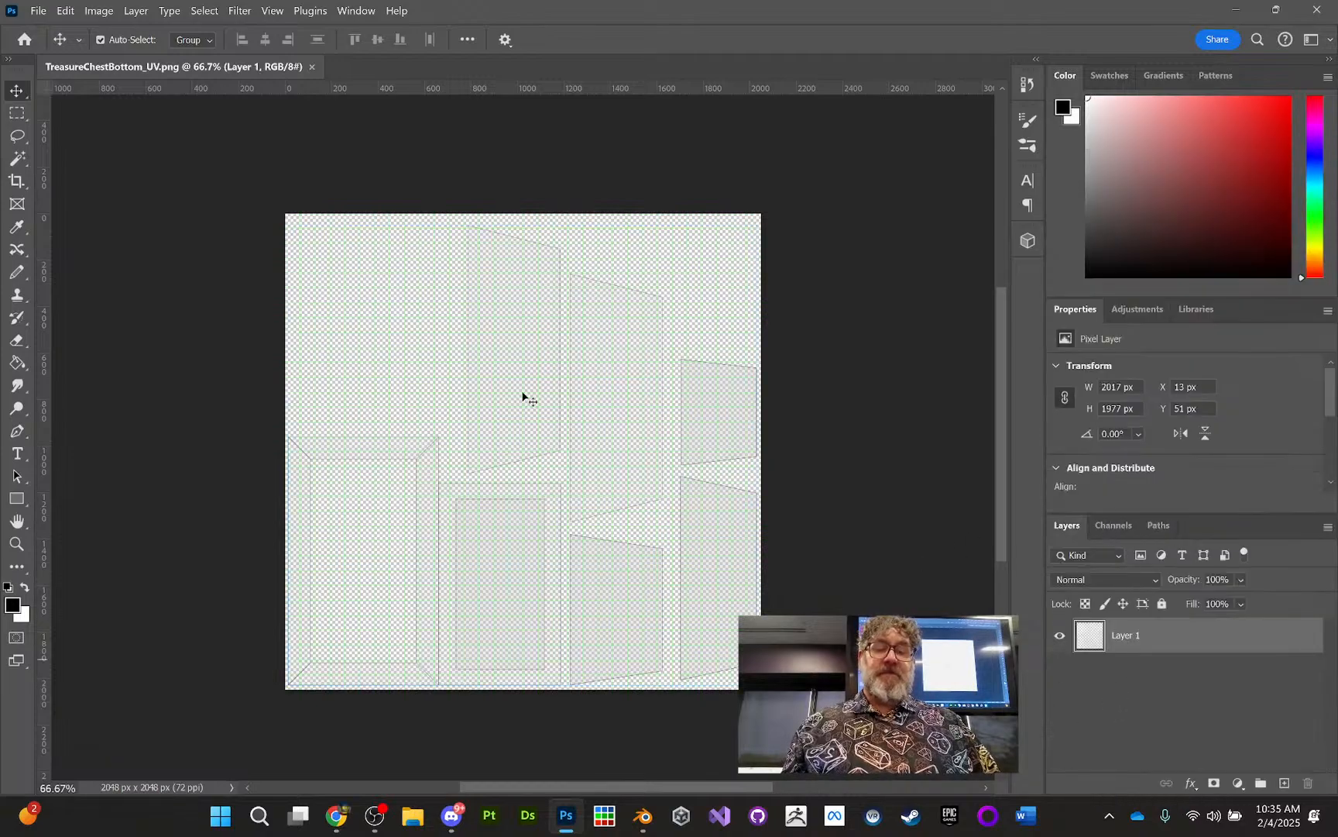
{"action": "left_click", "coordinate": [1060, 636]}
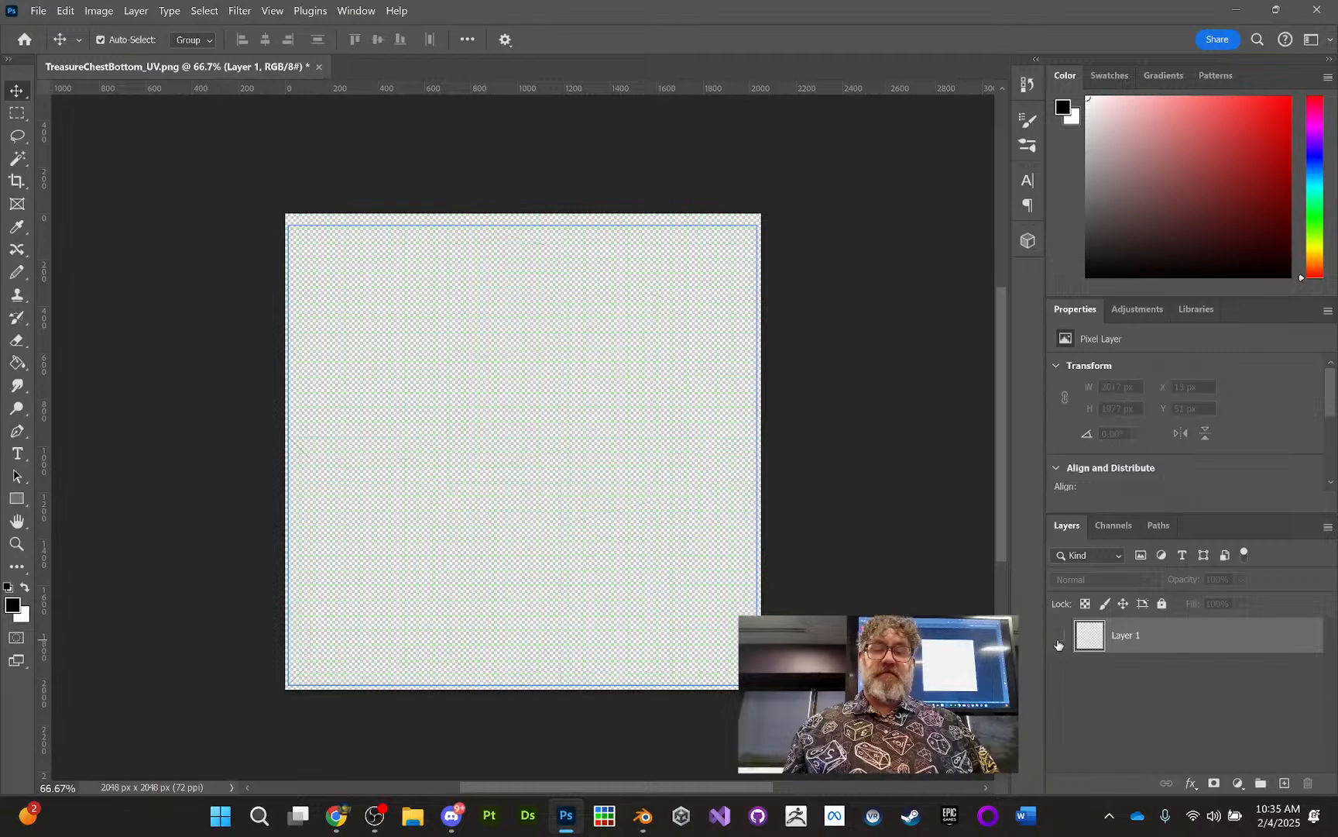
{"action": "left_click", "coordinate": [1060, 635]}
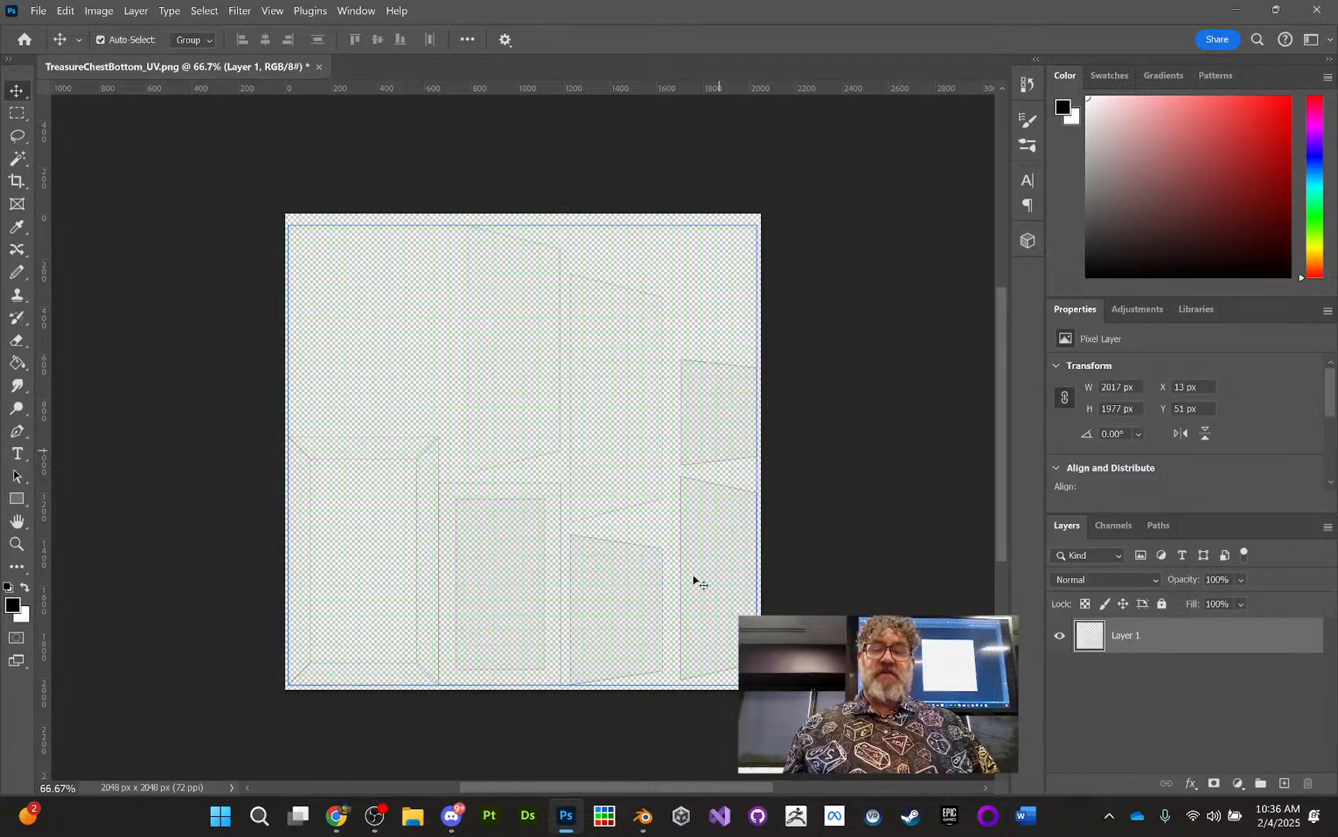
Step: Rename the outline layer to UVs and add a new empty layer above it
{"action": "double_click", "coordinate": [1135, 631]}
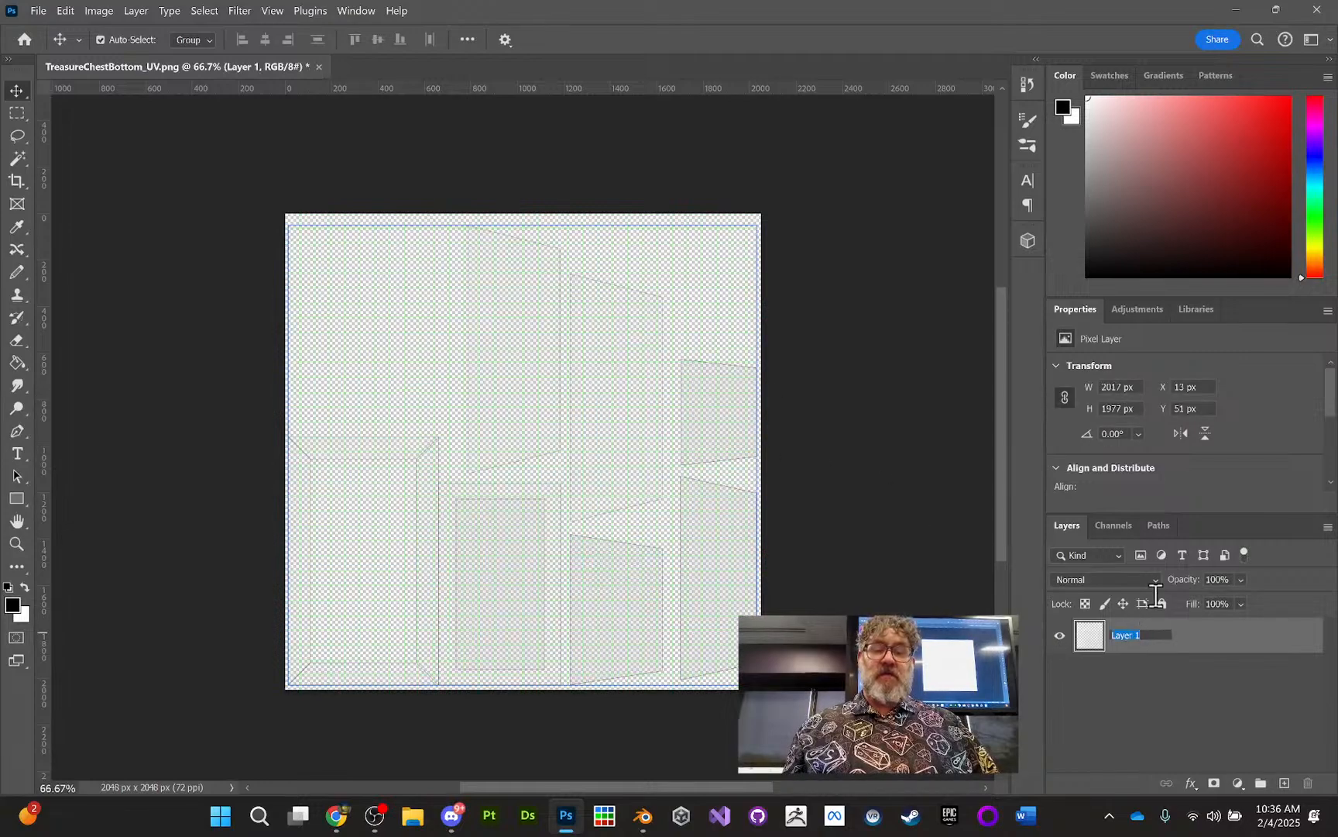
{"action": "type", "text": "UVs"}
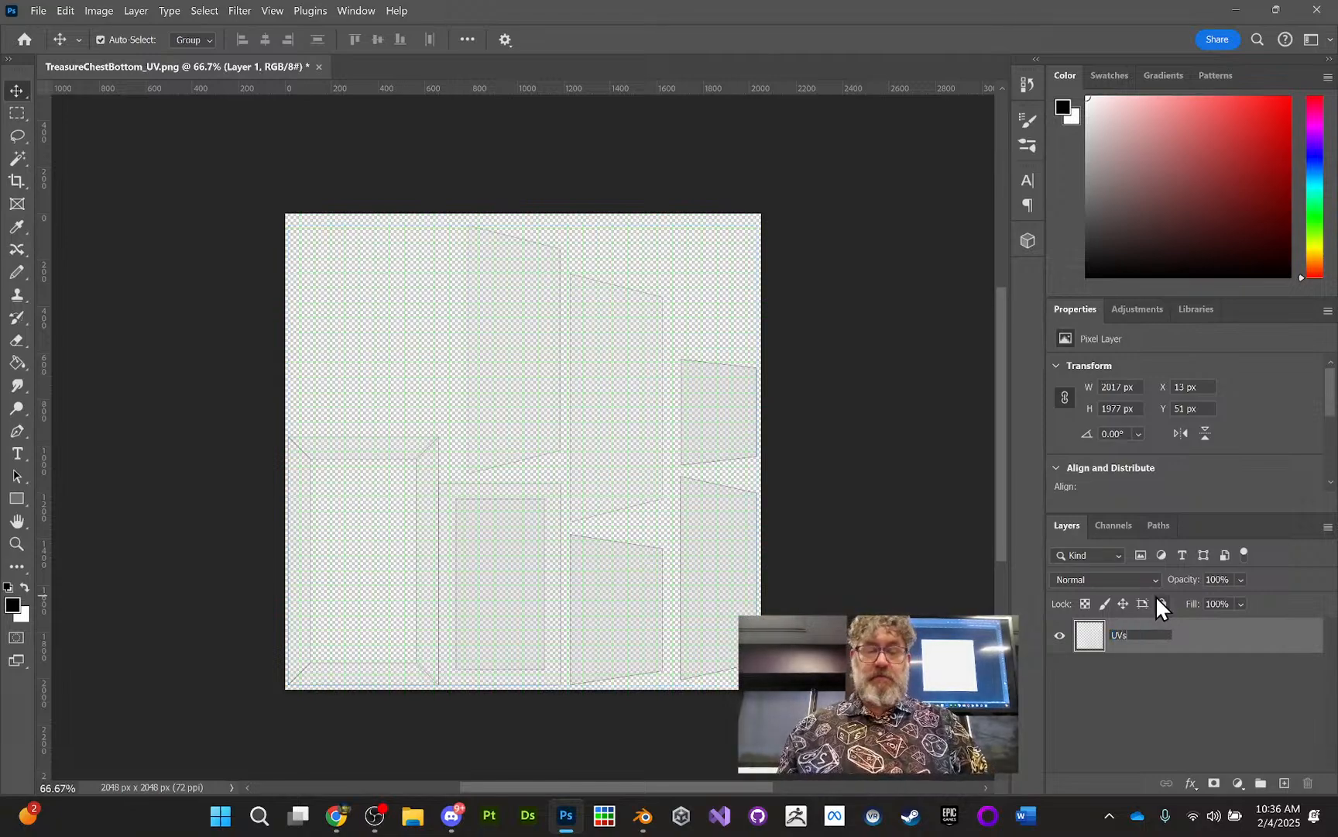
{"action": "key", "text": "Return"}
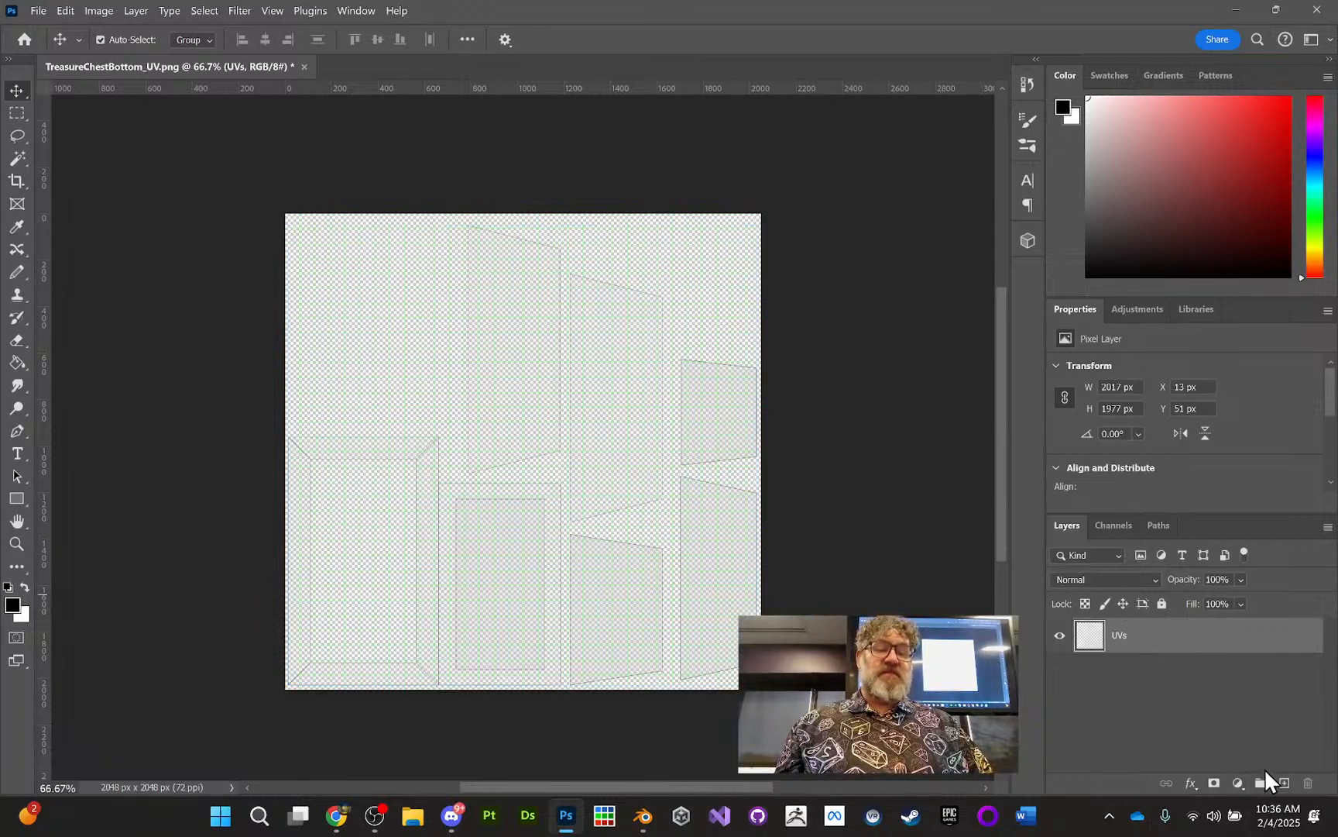
{"action": "left_click", "coordinate": [1285, 784]}
{"action": "left_click", "coordinate": [1162, 671]}
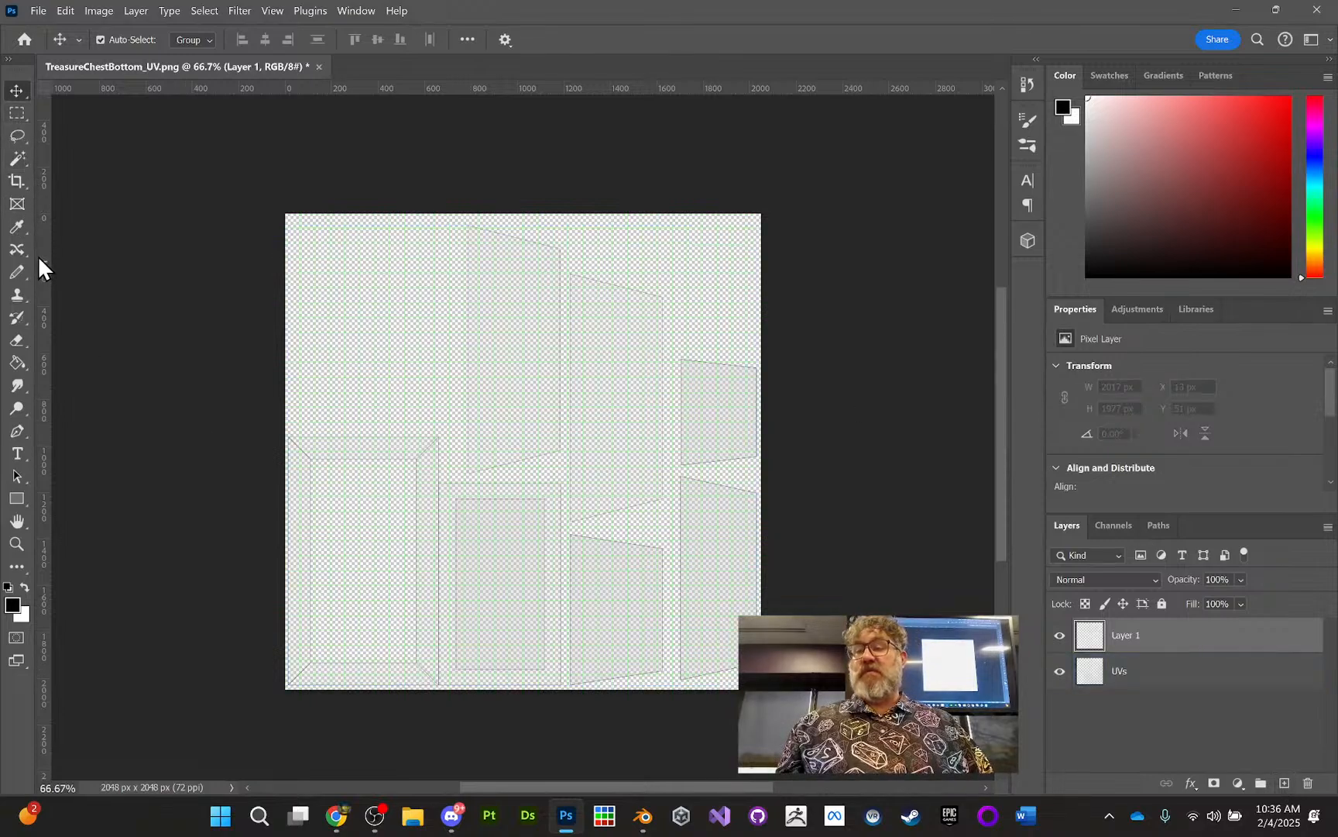
Step: Set up the Brush tool with red as the foreground colour and undo the black test stroke
{"action": "left_click", "coordinate": [17, 268]}
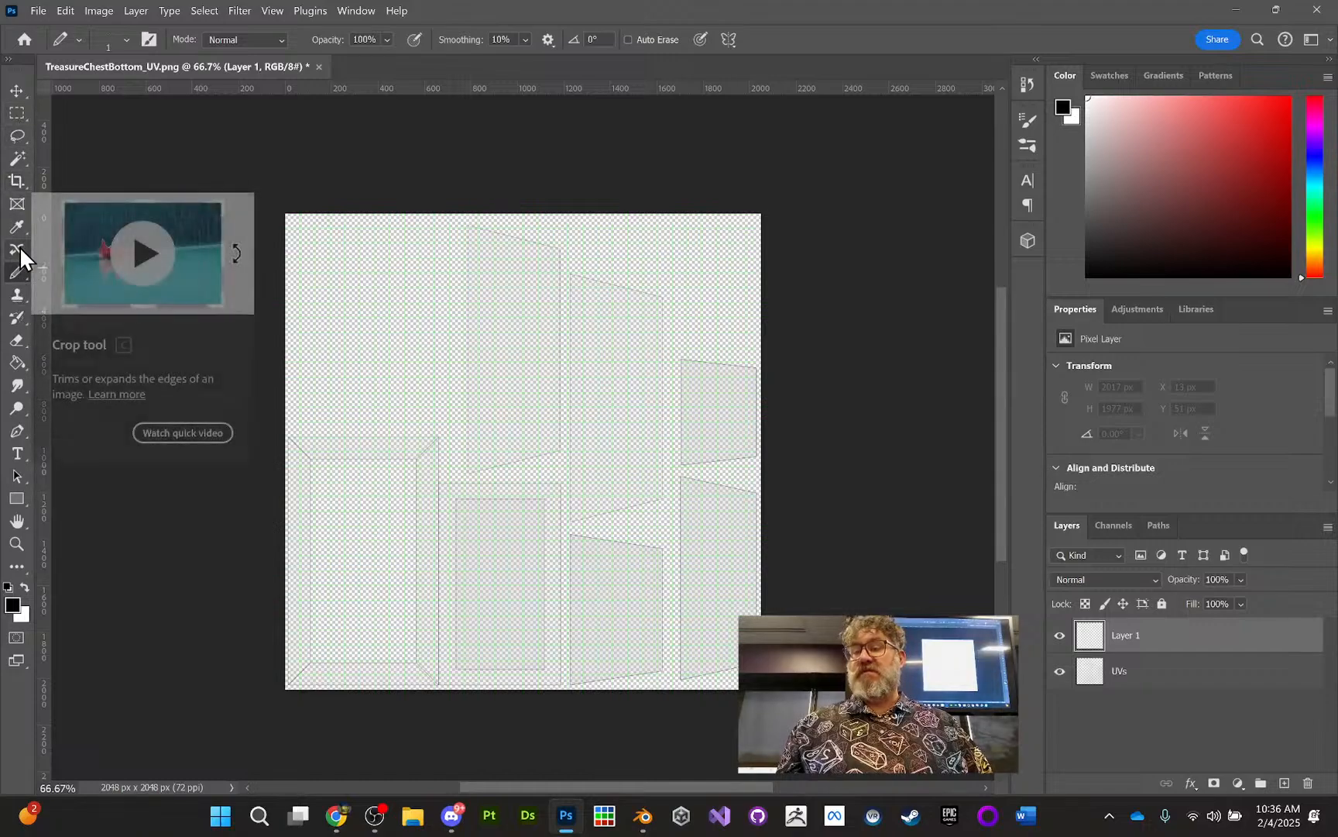
{"action": "right_click", "coordinate": [26, 278]}
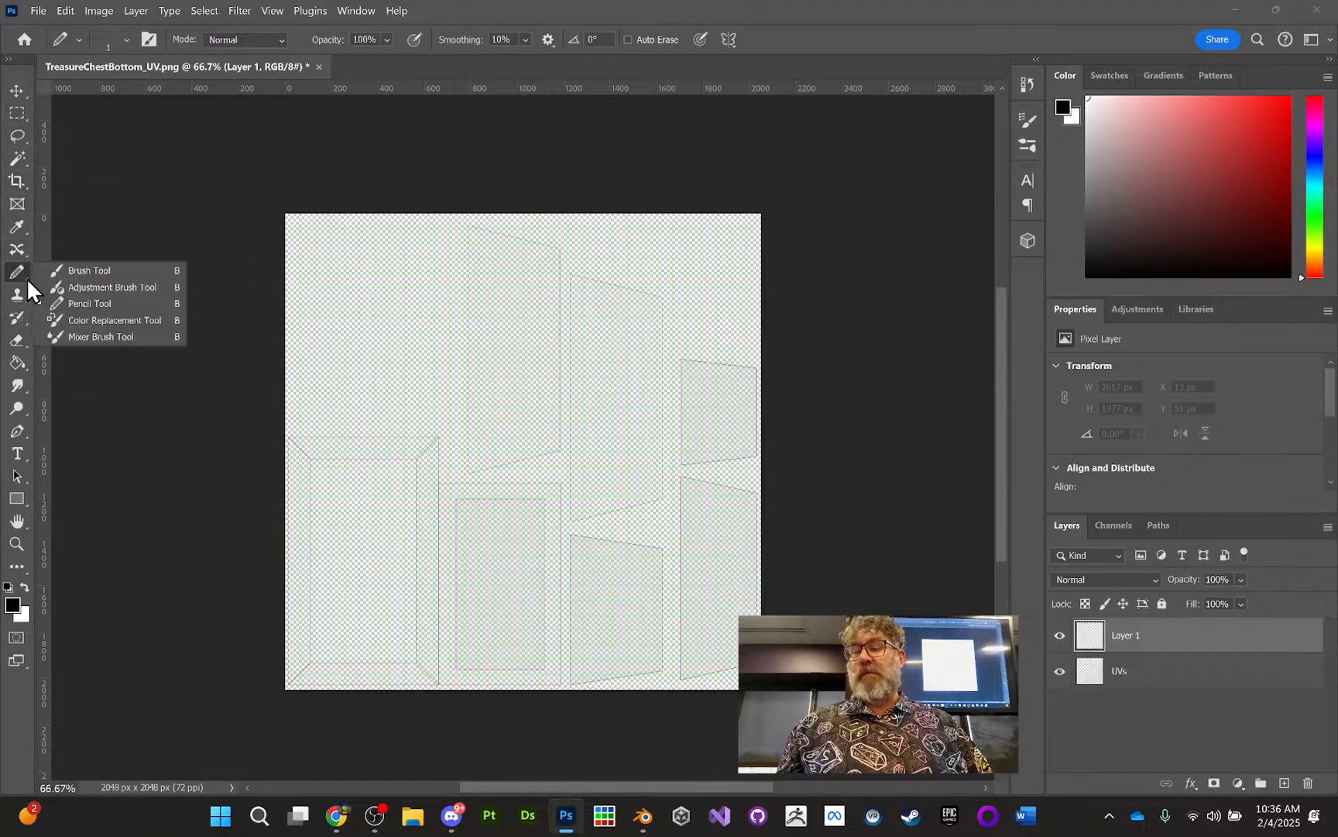
{"action": "left_click", "coordinate": [69, 269]}
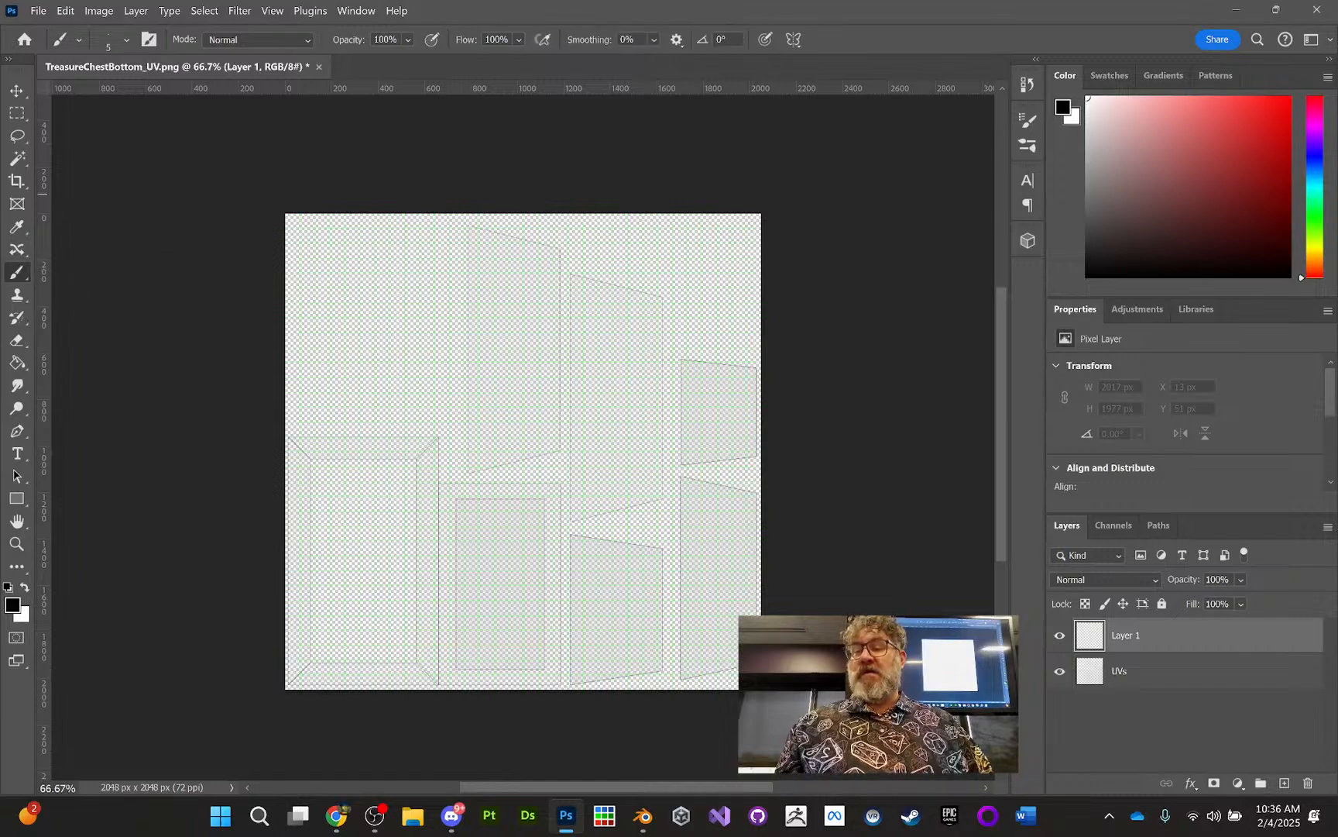
{"action": "left_click", "coordinate": [1281, 123]}
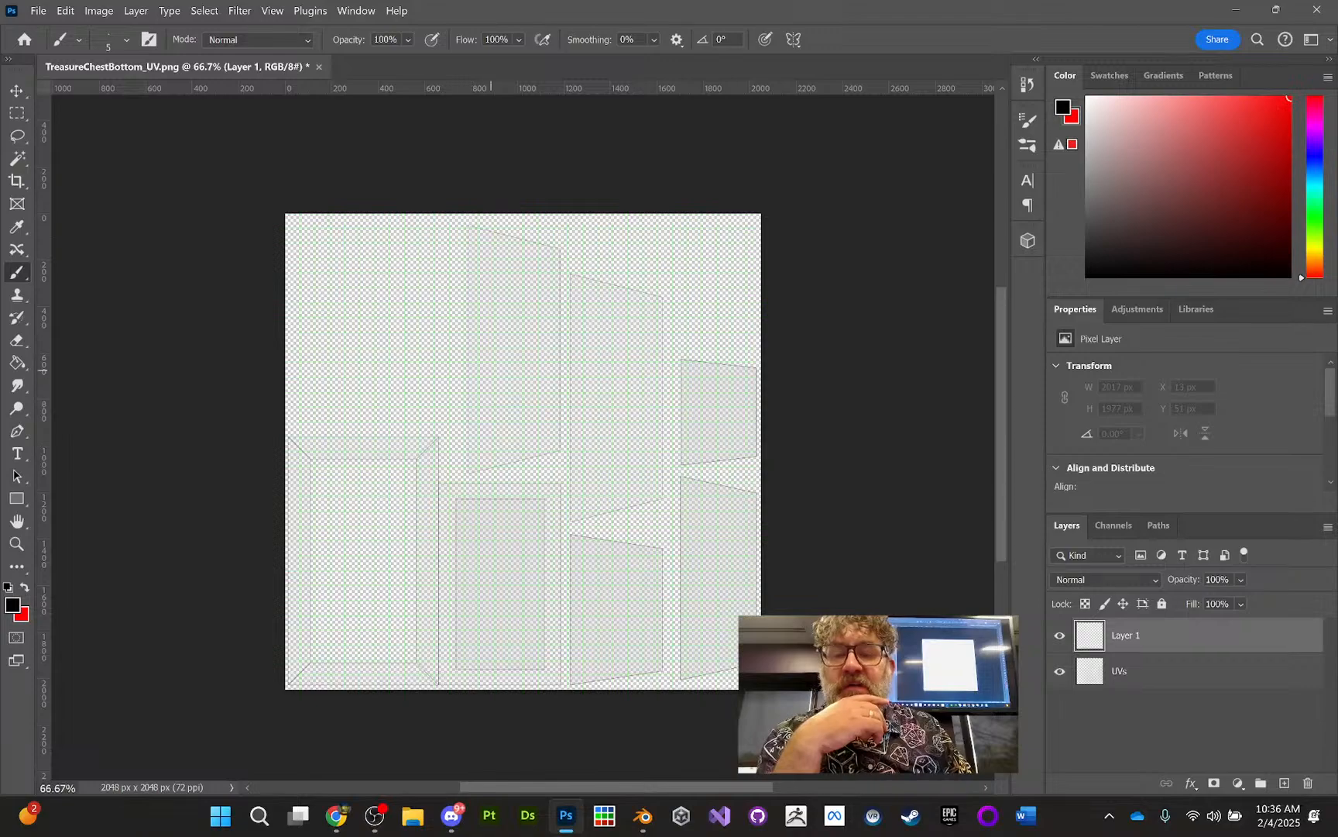
{"action": "left_click_drag", "start_coordinate": [479, 391], "coordinate": [478, 452]}
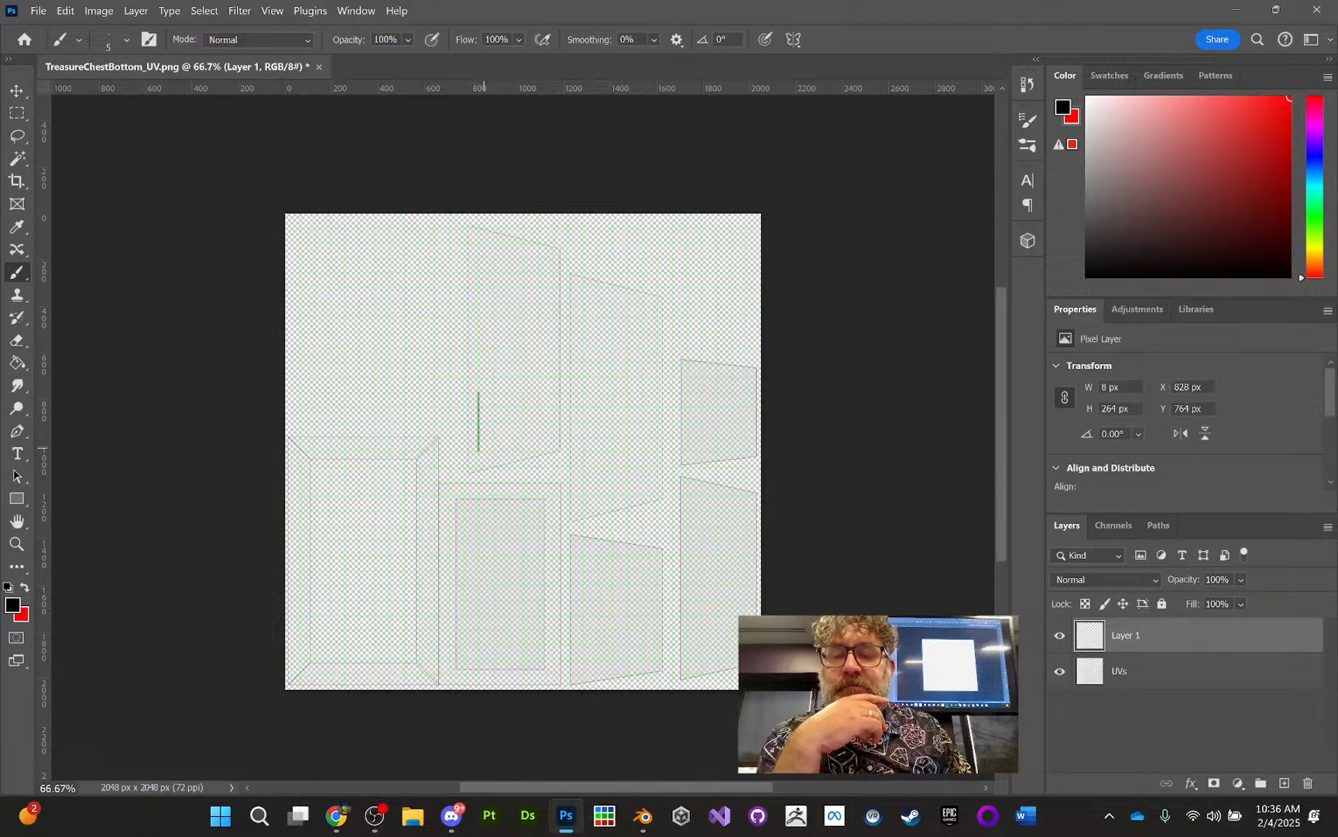
{"action": "left_click", "coordinate": [25, 587]}
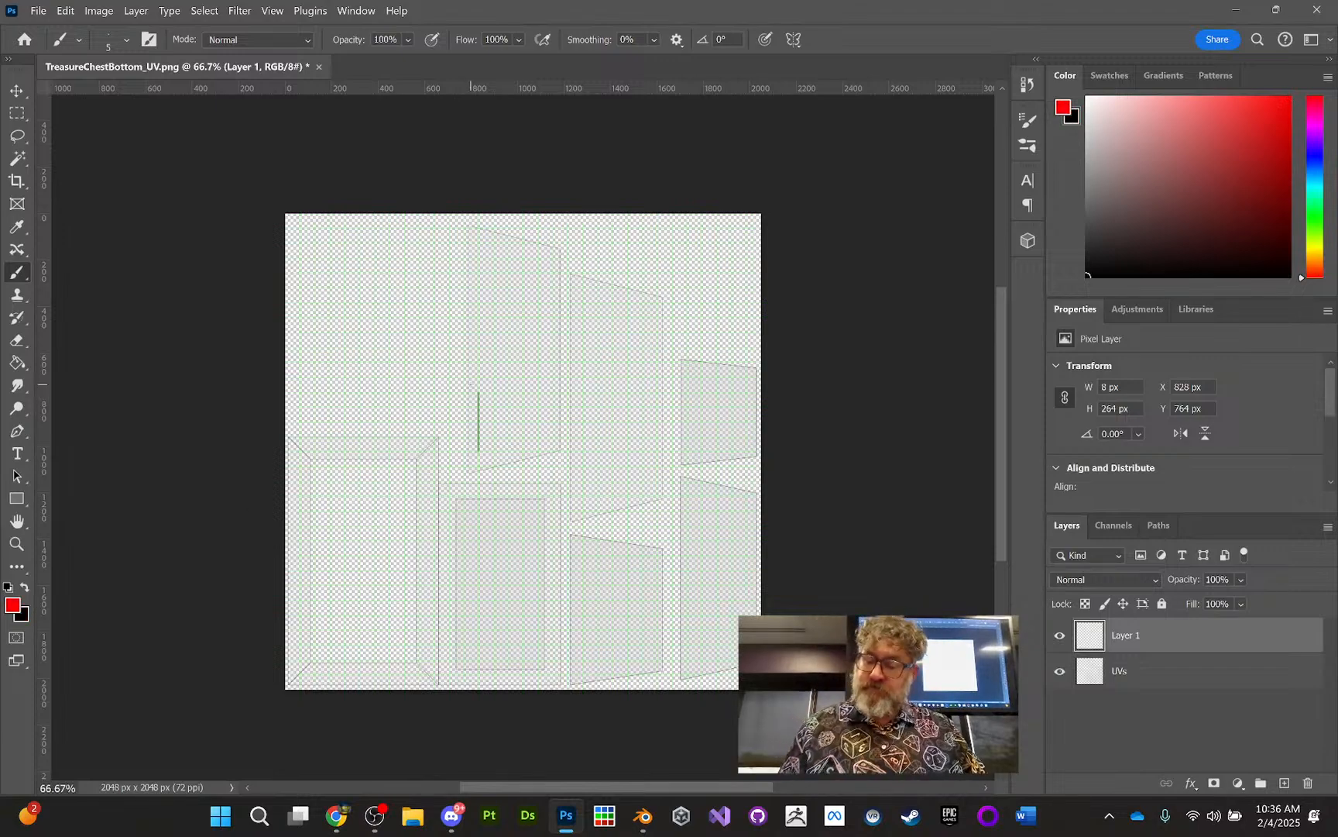
{"action": "key", "text": "ctrl+z"}
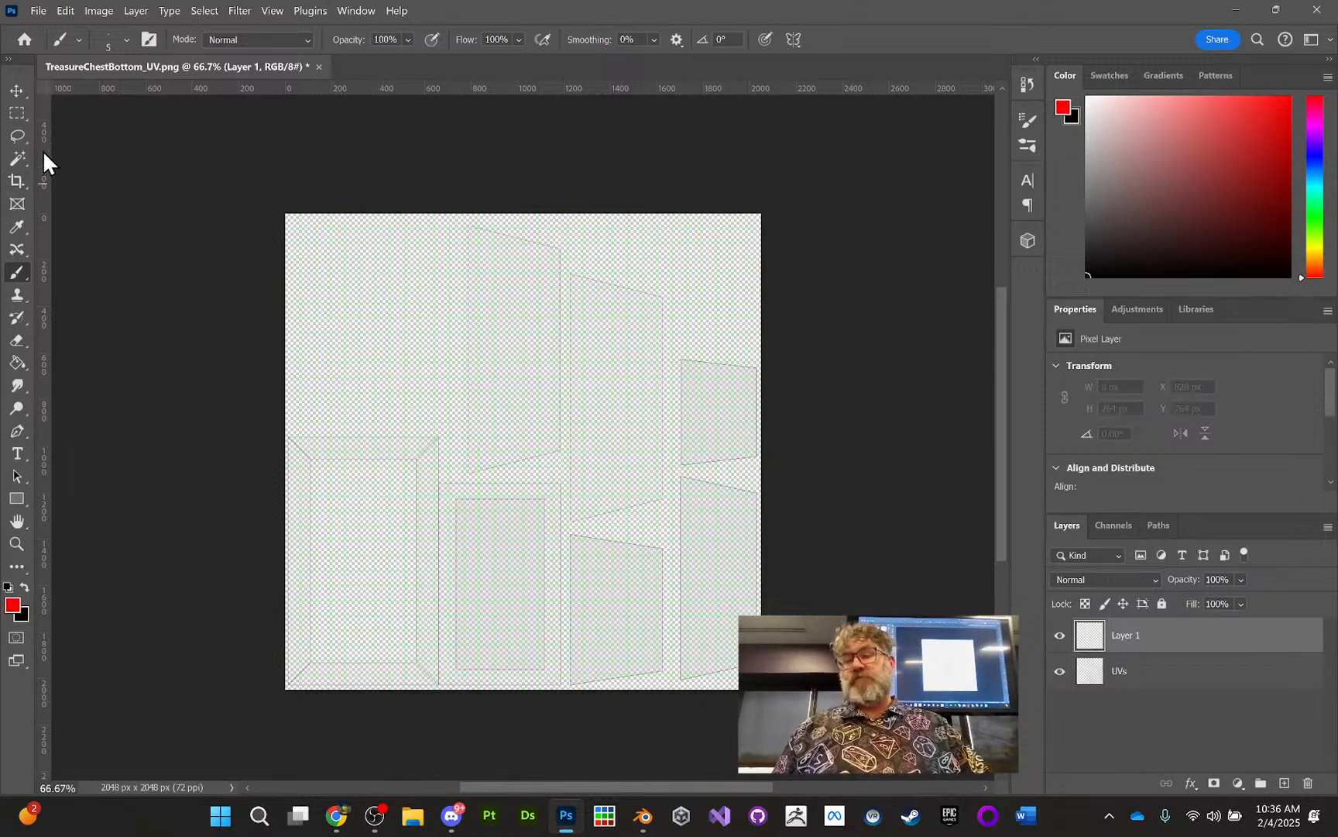
Step: Set the brush size to 36 px and paint a sideways letter F on the first tall side island
{"action": "left_click", "coordinate": [126, 39]}
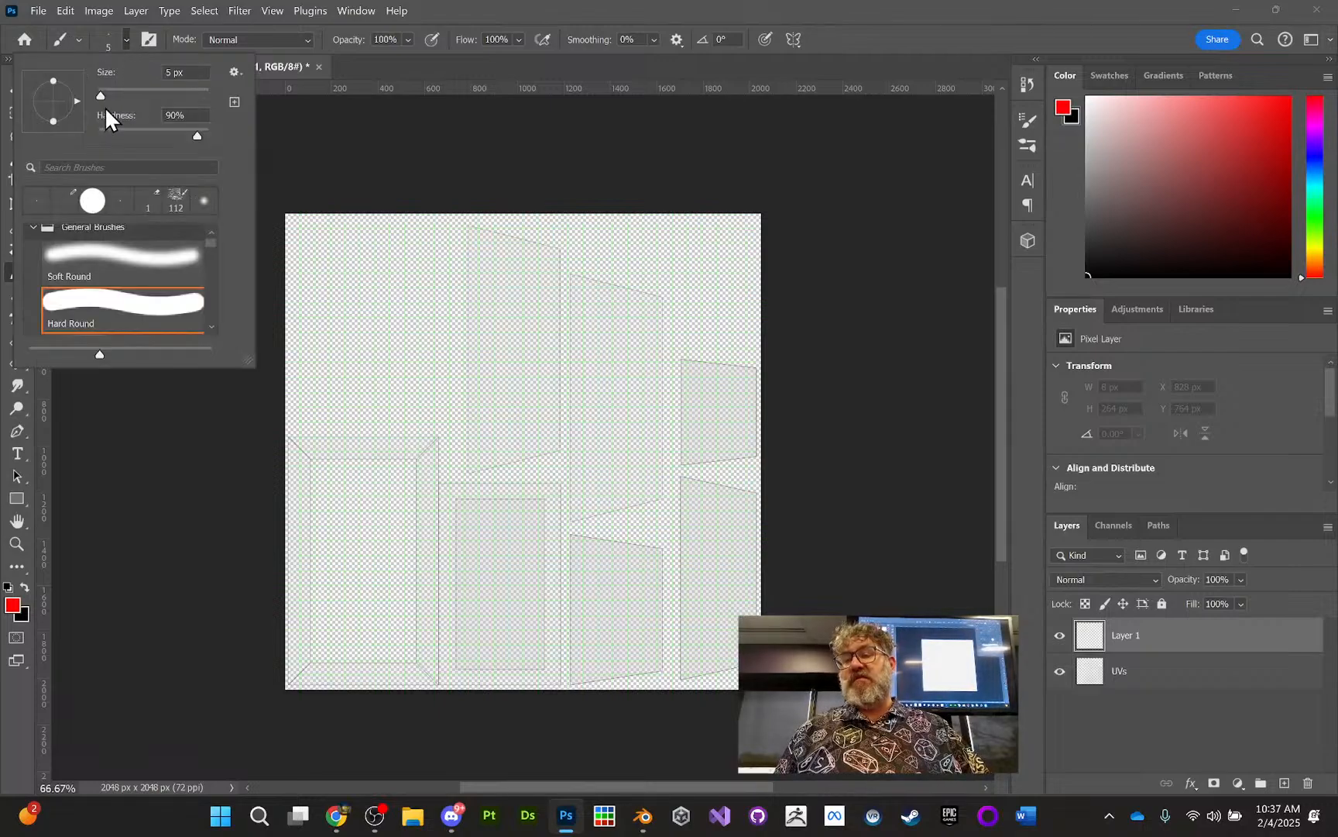
{"action": "left_click_drag", "start_coordinate": [102, 95], "coordinate": [117, 96]}
{"action": "left_click", "coordinate": [481, 407]}
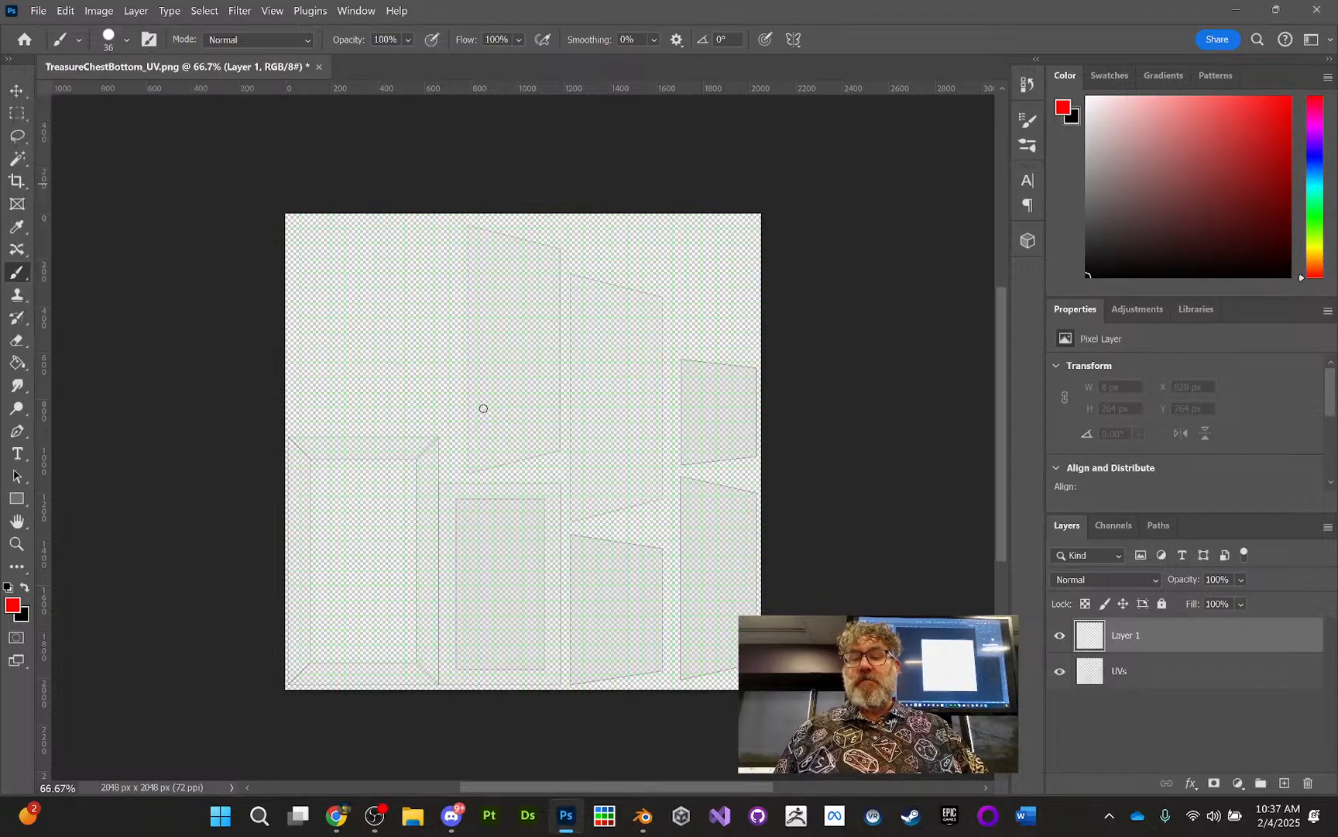
{"action": "left_click_drag", "start_coordinate": [478, 404], "coordinate": [480, 439]}
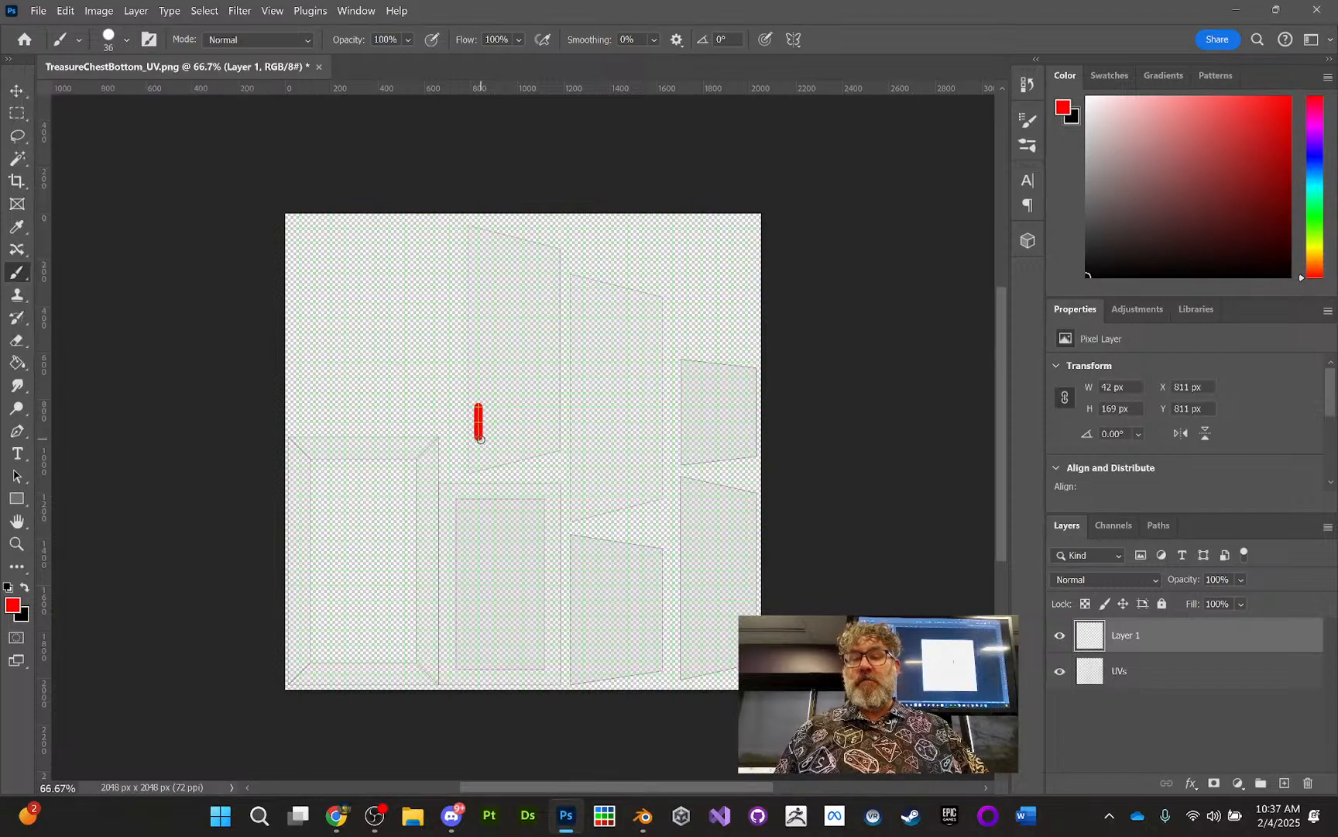
{"action": "left_click", "coordinate": [521, 436], "text": "shift"}
{"action": "left_click", "coordinate": [508, 421]}
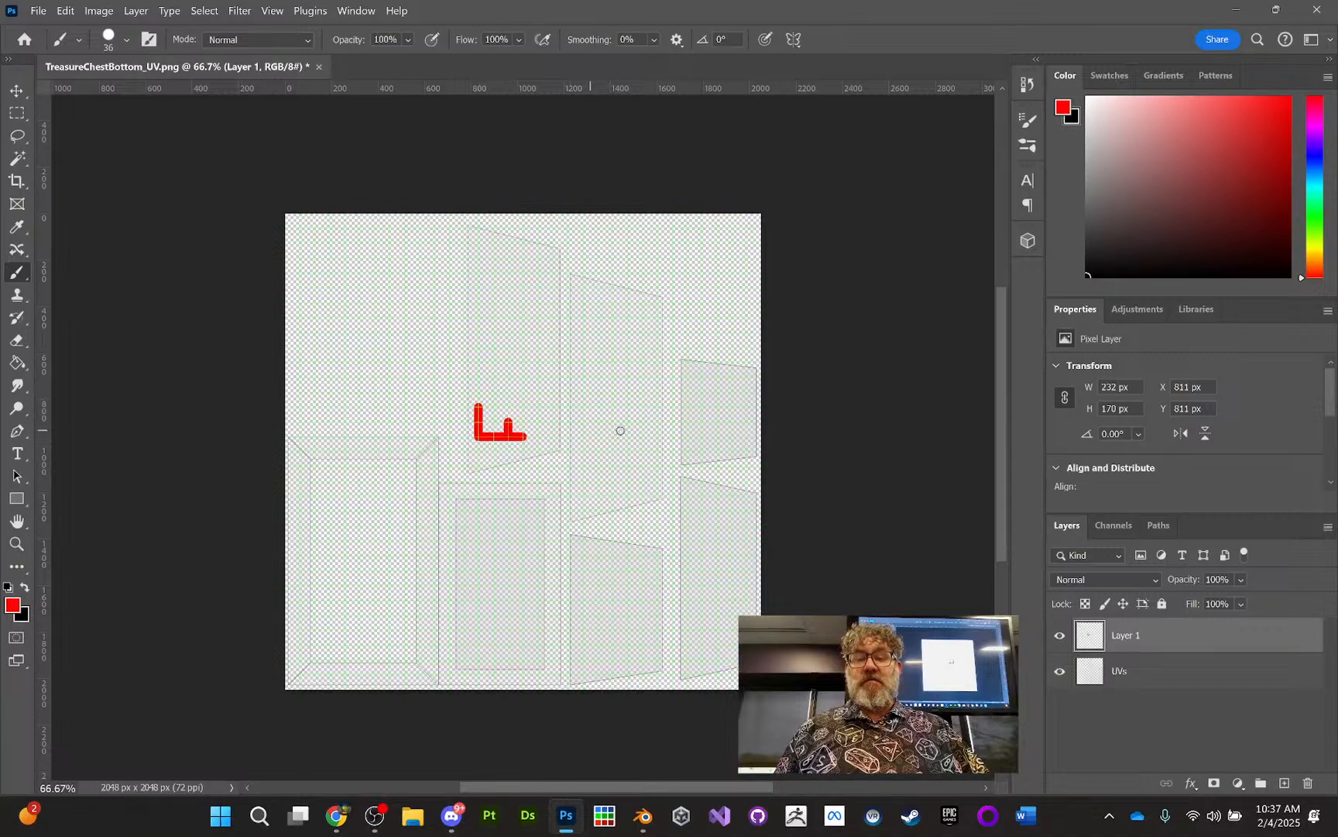
Step: Paint a sideways red letter B on the second tall side island, level with the F
{"action": "left_click", "coordinate": [591, 435]}
{"action": "left_click", "coordinate": [646, 436], "text": "shift"}
{"action": "mouse_move", "coordinate": [591, 418]}
{"action": "left_mouse_down"}
{"action": "mouse_move", "coordinate": [656, 404]}
{"action": "mouse_move", "coordinate": [658, 438]}
{"action": "mouse_move", "coordinate": [636, 435]}
{"action": "left_mouse_up"}
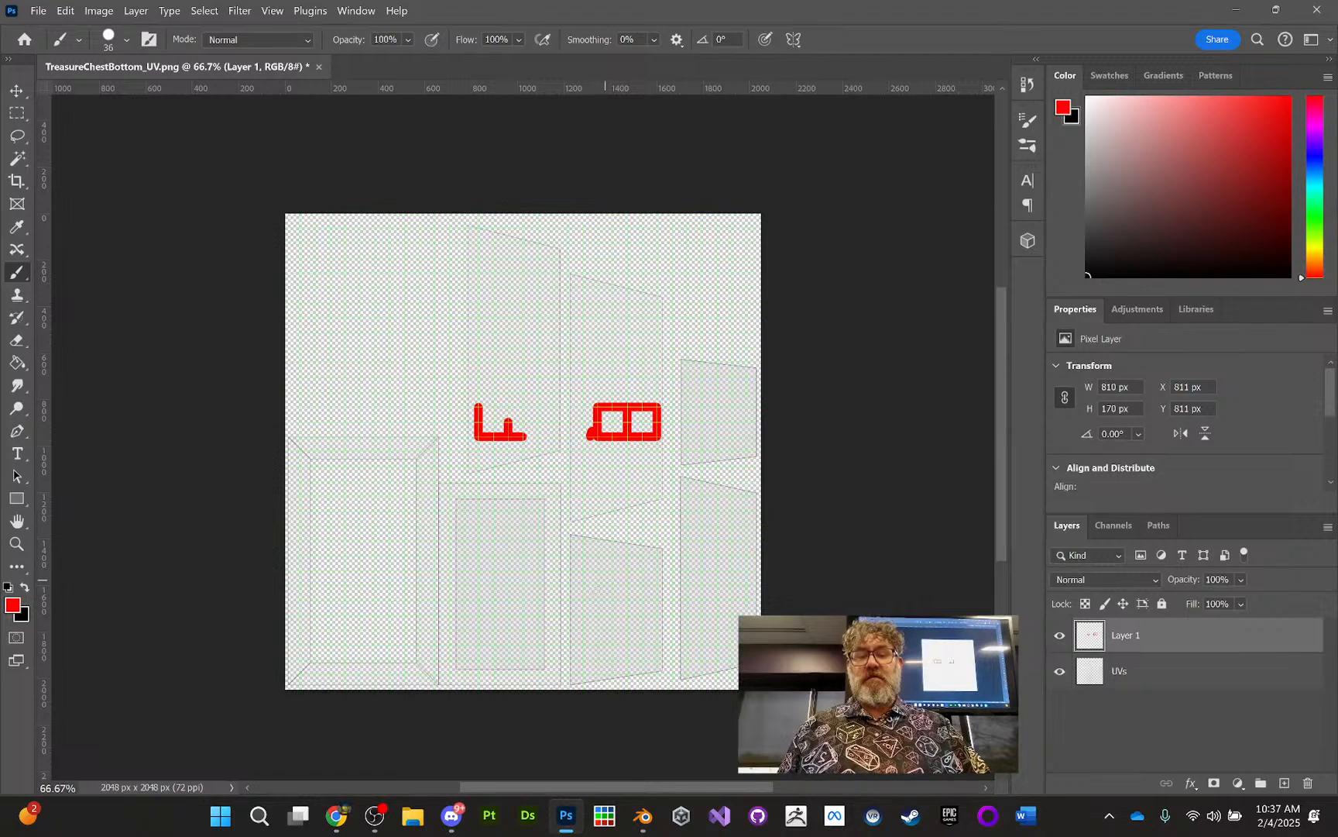
Step: Paint sideways red labels on the three smaller side islands, including IS and IL, and a B on the rectangular bottom island
{"action": "mouse_move", "coordinate": [605, 583]}
{"action": "left_mouse_down"}
{"action": "mouse_move", "coordinate": [580, 606]}
{"action": "mouse_move", "coordinate": [612, 630]}
{"action": "mouse_move", "coordinate": [643, 612]}
{"action": "mouse_move", "coordinate": [628, 582]}
{"action": "mouse_move", "coordinate": [657, 586]}
{"action": "mouse_move", "coordinate": [658, 652]}
{"action": "mouse_move", "coordinate": [645, 652]}
{"action": "left_mouse_up"}
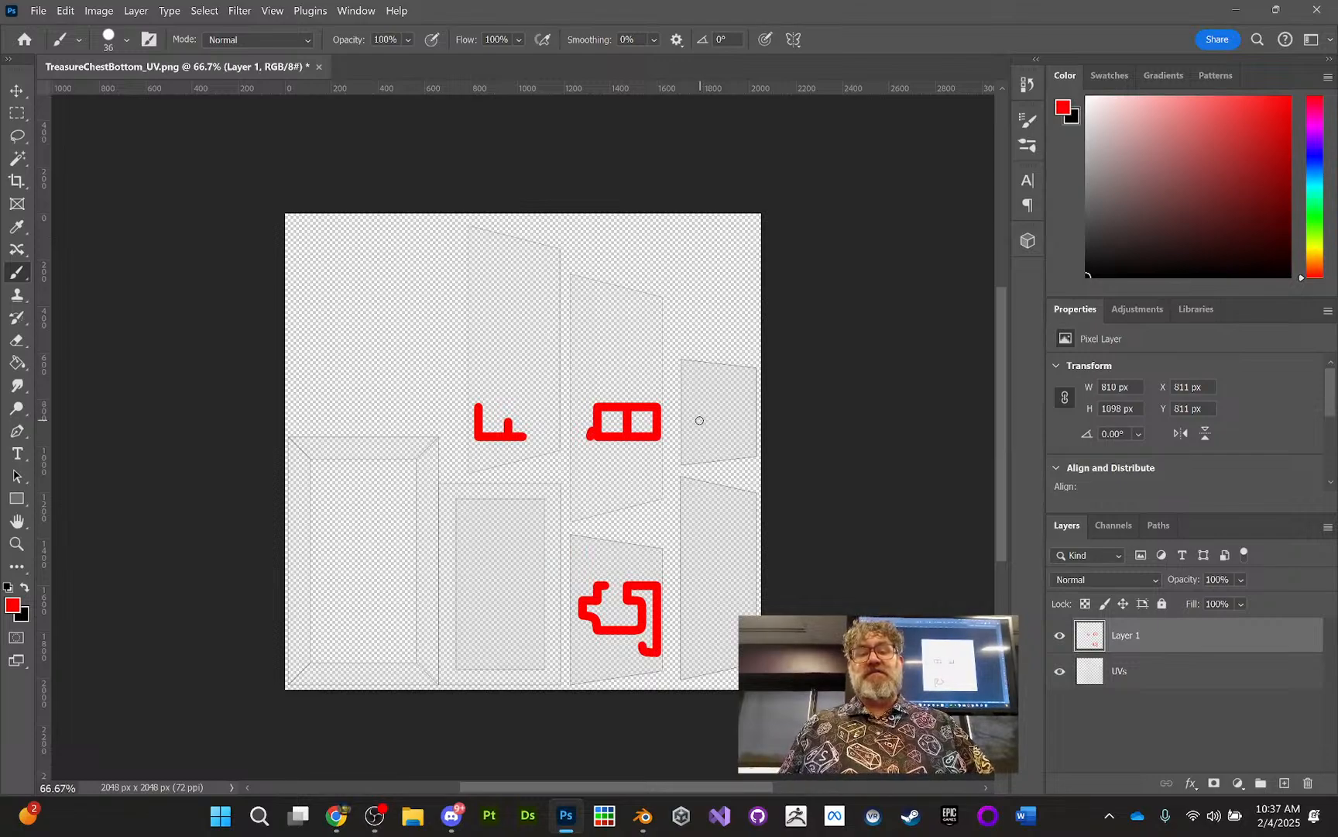
{"action": "mouse_move", "coordinate": [689, 432]}
{"action": "left_mouse_down"}
{"action": "mouse_move", "coordinate": [733, 434]}
{"action": "mouse_move", "coordinate": [694, 419]}
{"action": "mouse_move", "coordinate": [716, 391]}
{"action": "mouse_move", "coordinate": [734, 417]}
{"action": "left_mouse_up"}
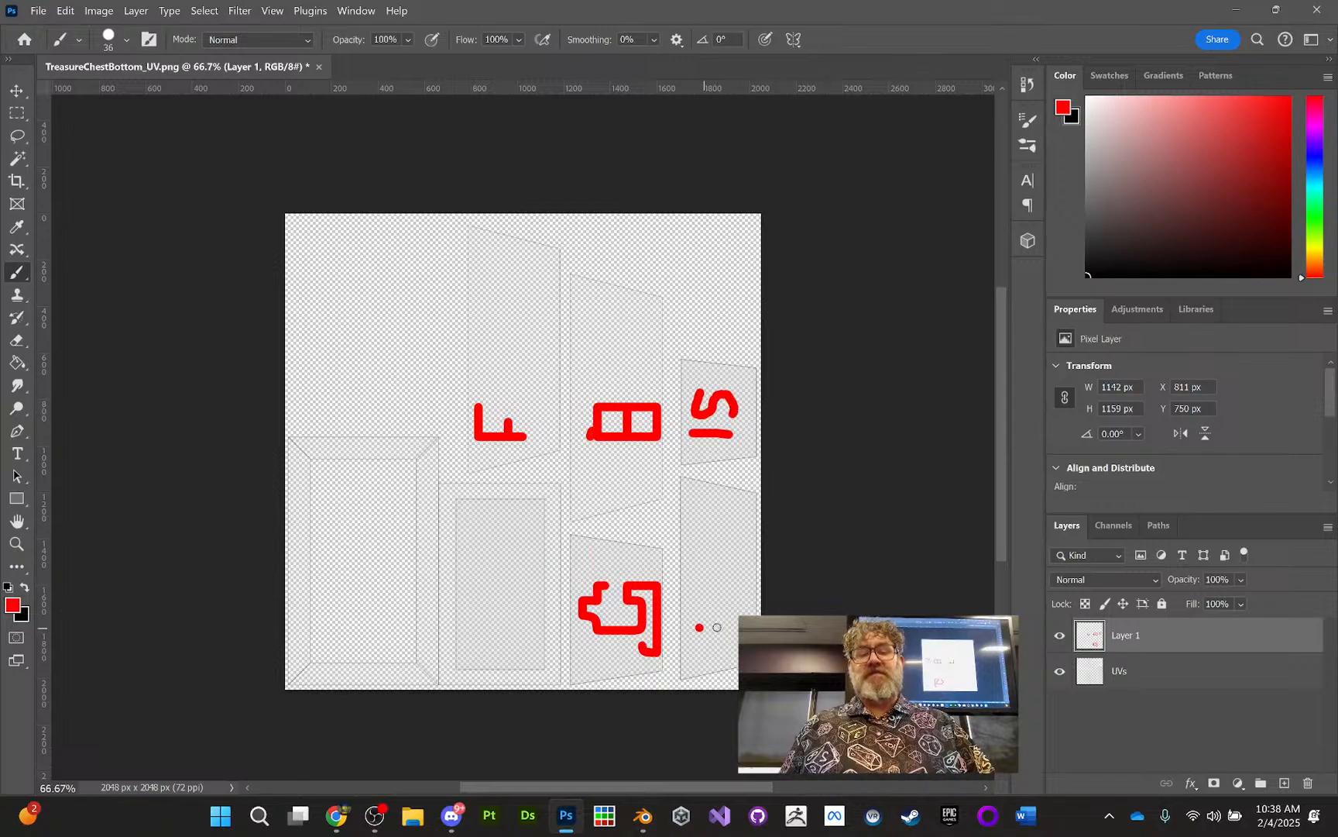
{"action": "mouse_move", "coordinate": [717, 627]}
{"action": "left_mouse_down"}
{"action": "mouse_move", "coordinate": [733, 625]}
{"action": "mouse_move", "coordinate": [722, 564]}
{"action": "left_mouse_up"}
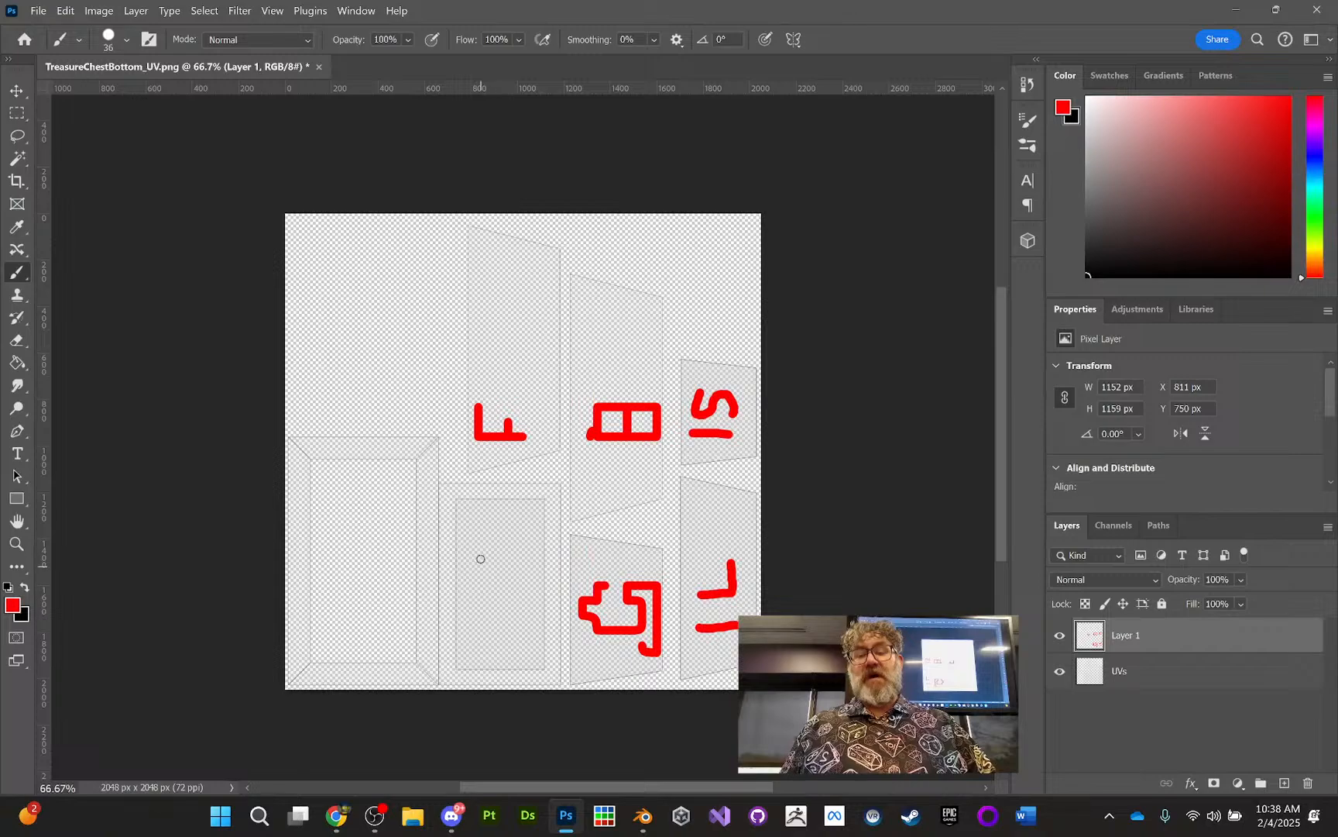
{"action": "mouse_move", "coordinate": [473, 638]}
{"action": "left_mouse_down"}
{"action": "mouse_move", "coordinate": [519, 643]}
{"action": "mouse_move", "coordinate": [470, 628]}
{"action": "mouse_move", "coordinate": [499, 611]}
{"action": "mouse_move", "coordinate": [502, 629]}
{"action": "mouse_move", "coordinate": [531, 624]}
{"action": "mouse_move", "coordinate": [527, 642]}
{"action": "left_mouse_up"}
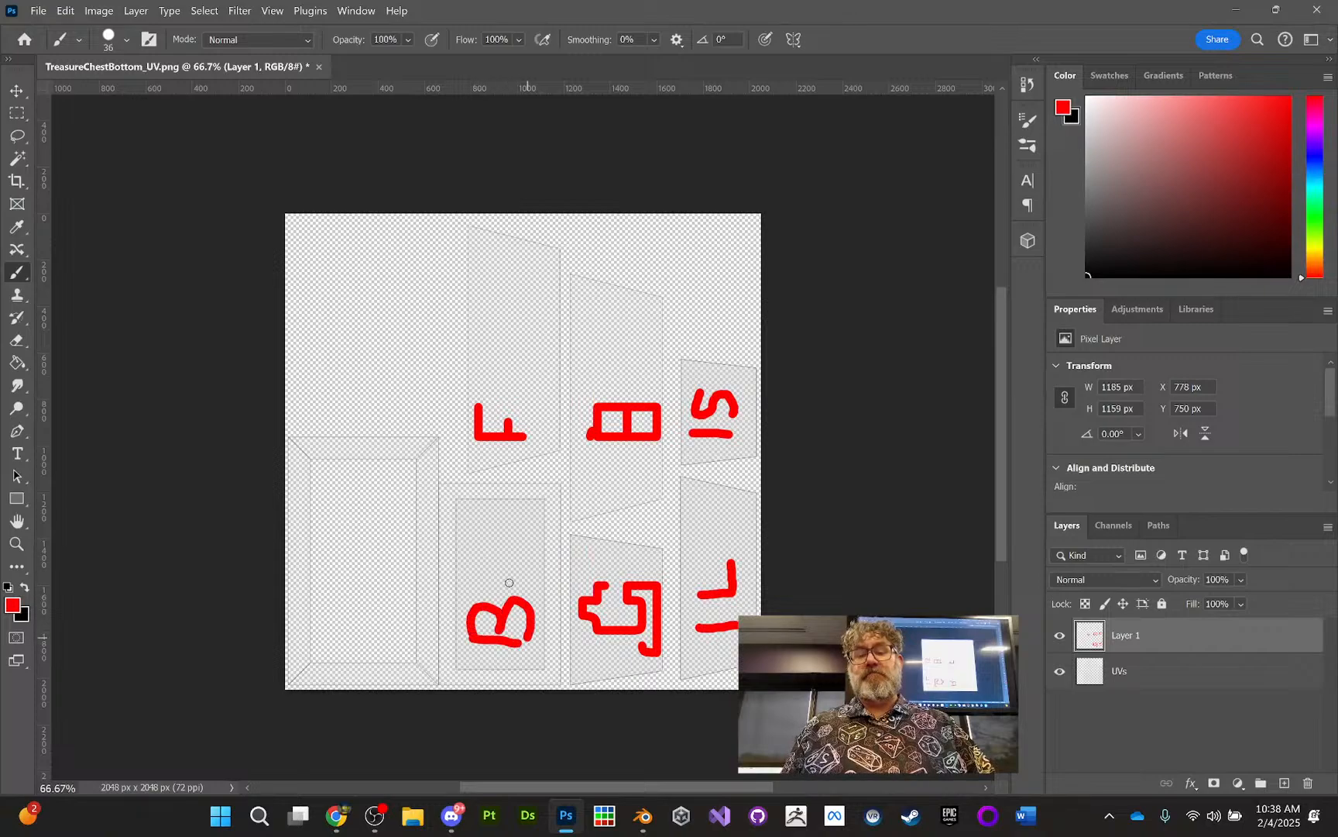
Step: Paint a red letter o after the B on the rectangular bottom island and a dense scribble in the empty upper-left corner of the canvas
{"action": "mouse_move", "coordinate": [491, 564]}
{"action": "left_mouse_down"}
{"action": "mouse_move", "coordinate": [511, 583]}
{"action": "mouse_move", "coordinate": [505, 556]}
{"action": "mouse_move", "coordinate": [492, 561]}
{"action": "left_mouse_up"}
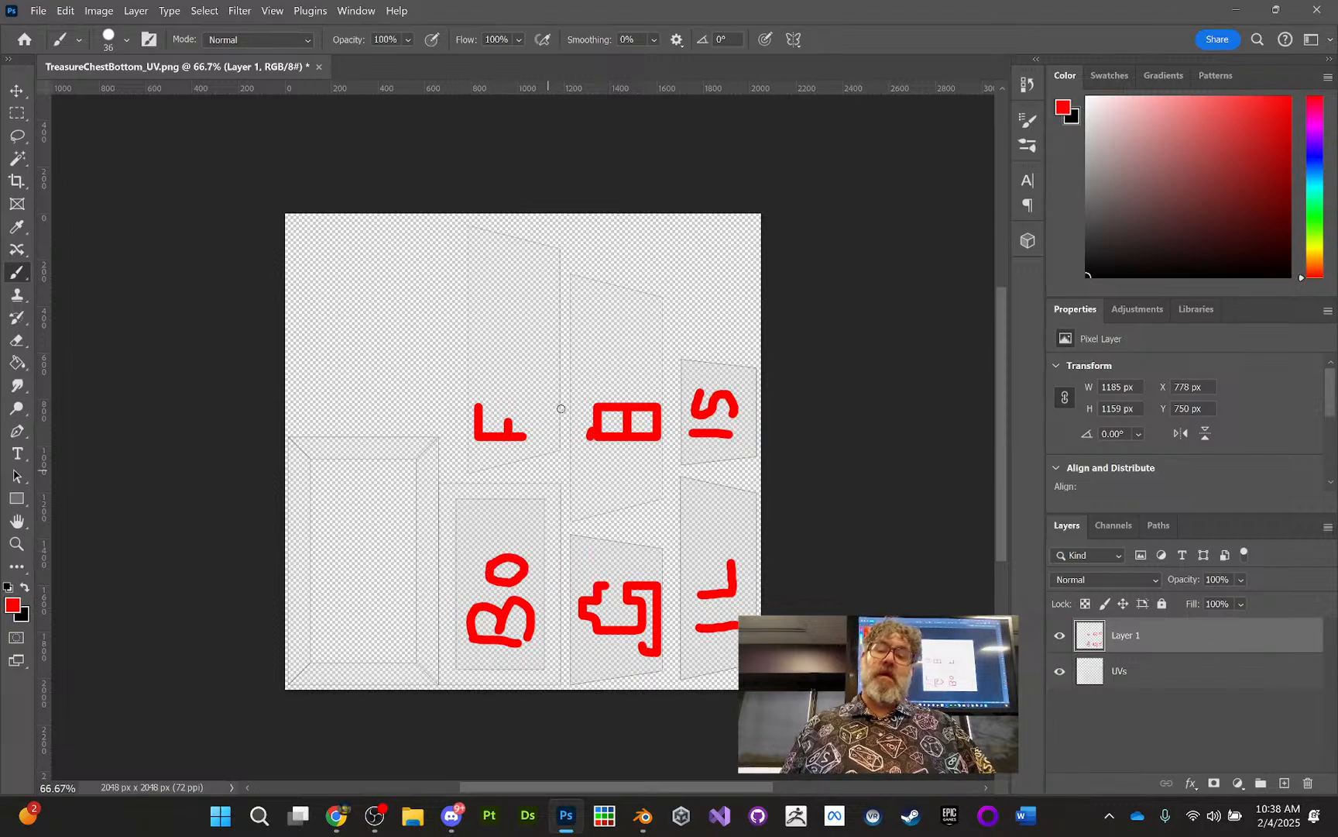
{"action": "mouse_move", "coordinate": [325, 285]}
{"action": "left_mouse_down"}
{"action": "mouse_move", "coordinate": [344, 320]}
{"action": "mouse_move", "coordinate": [381, 342]}
{"action": "mouse_move", "coordinate": [341, 294]}
{"action": "mouse_move", "coordinate": [395, 326]}
{"action": "mouse_move", "coordinate": [411, 294]}
{"action": "mouse_move", "coordinate": [365, 302]}
{"action": "left_mouse_up"}
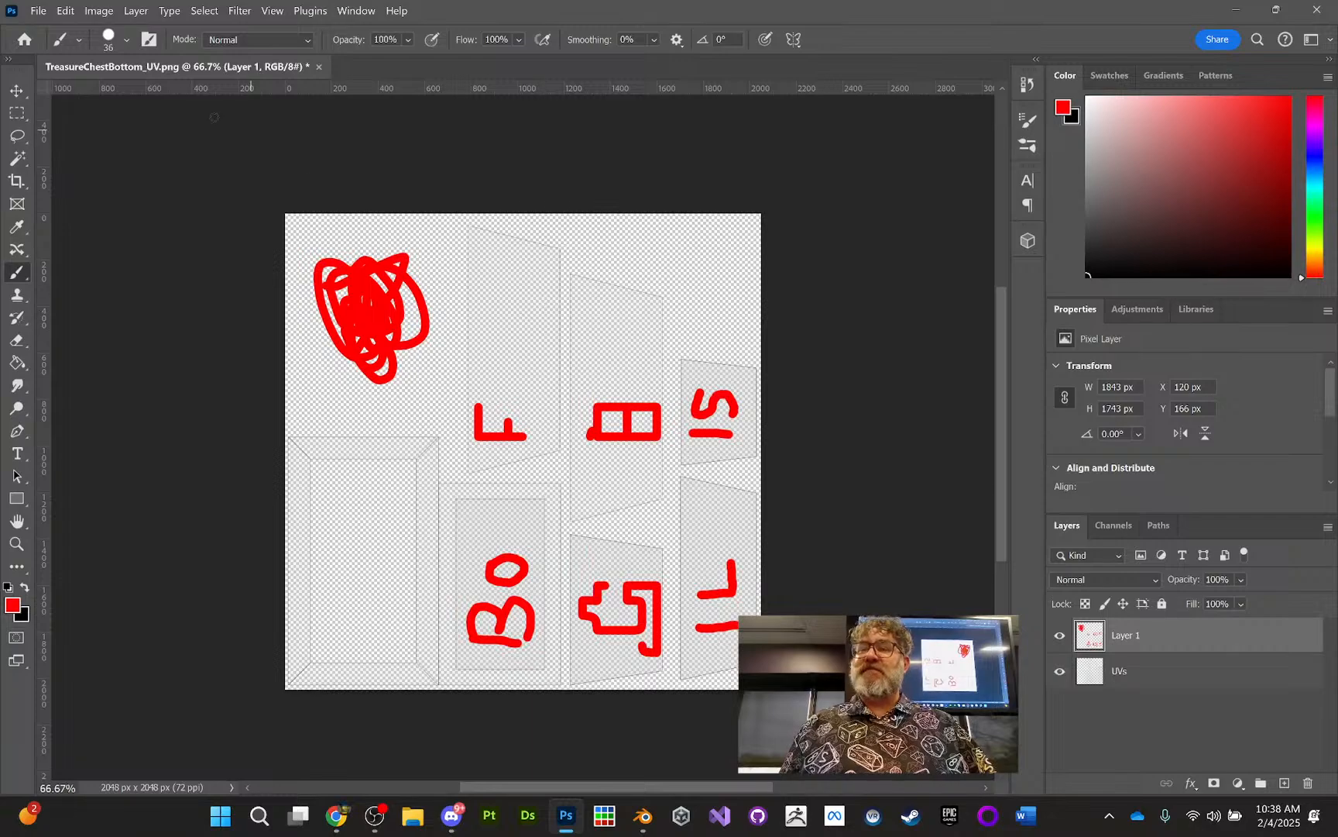
{"action": "left_click", "coordinate": [38, 10]}
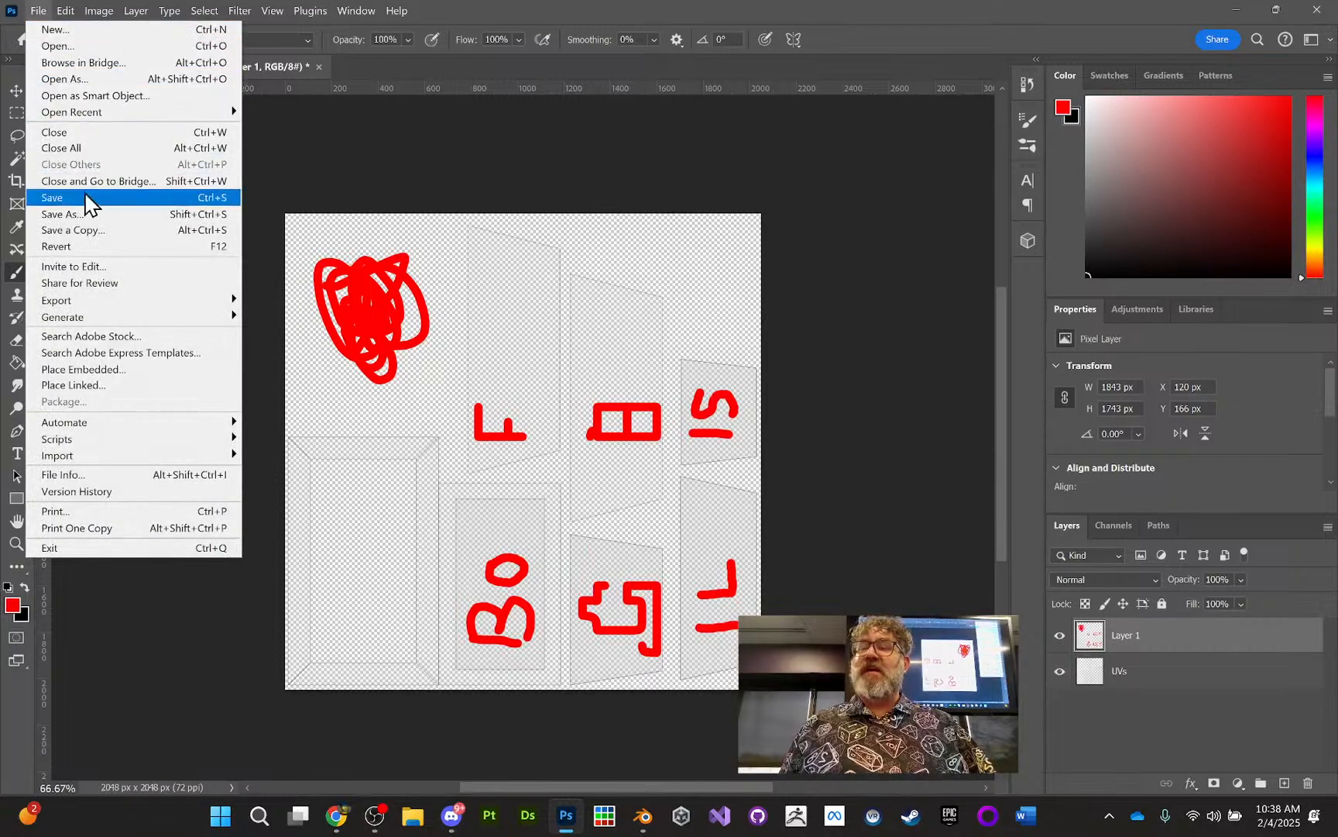
{"action": "mouse_move", "coordinate": [97, 301]}
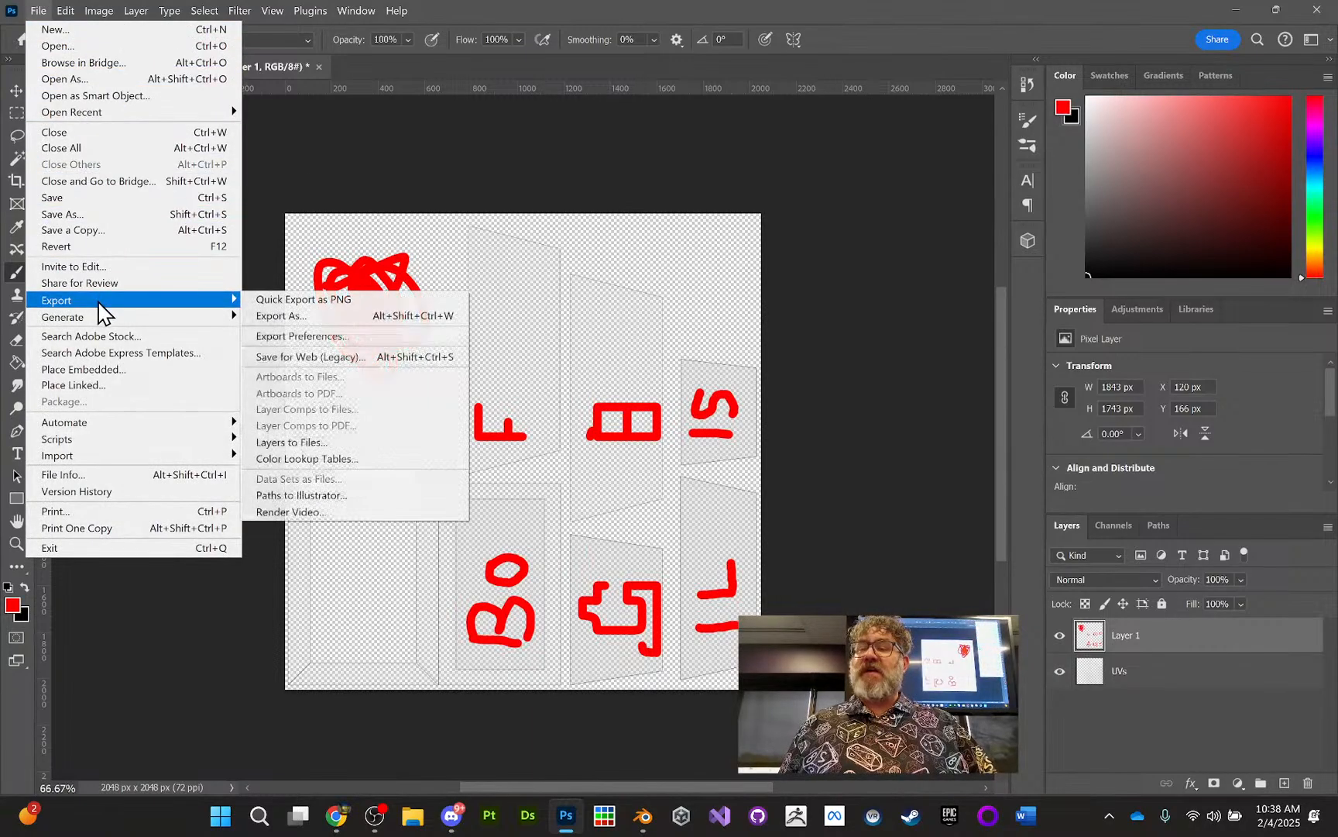
{"action": "left_click", "coordinate": [268, 301]}
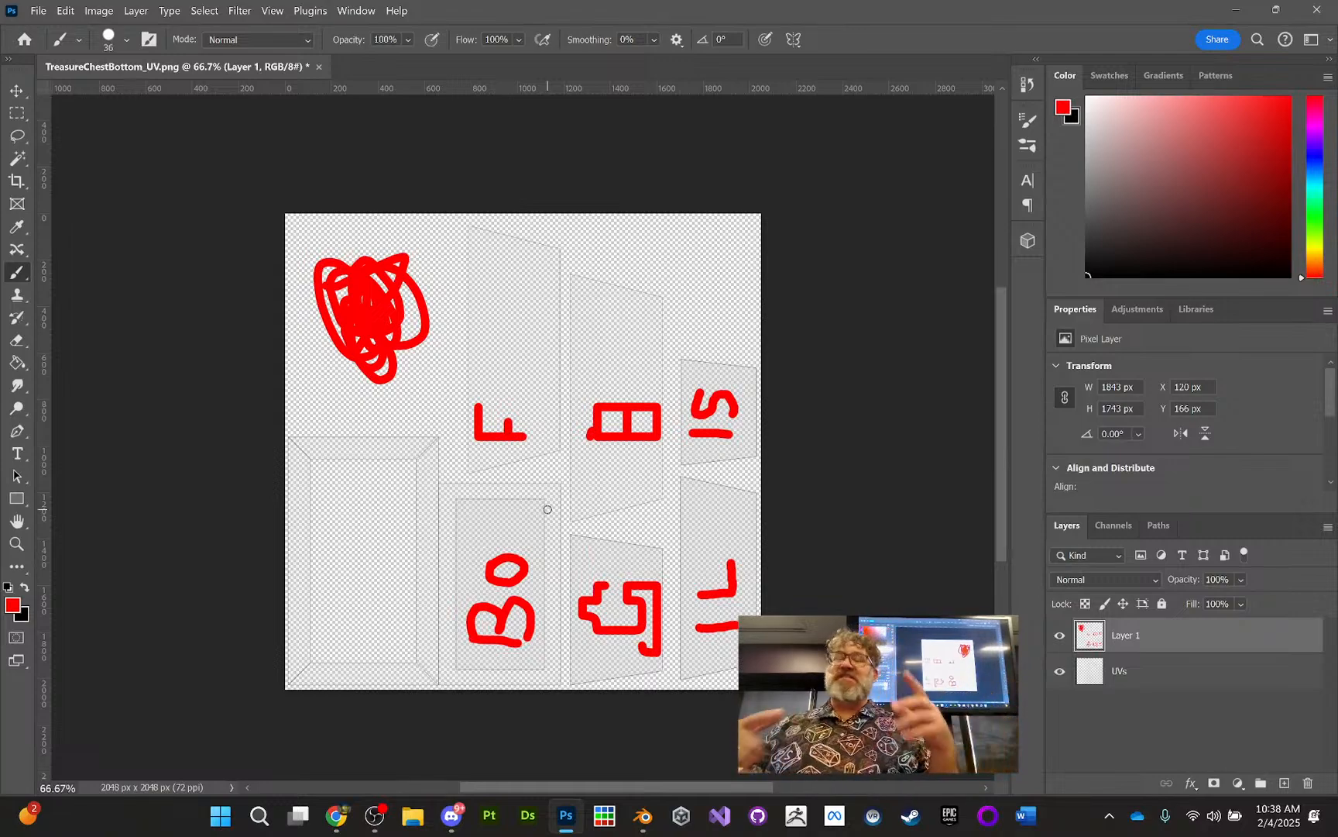
Step: Hide the UVs layer and add a new empty layer directly beneath the painted label layer
{"action": "left_click", "coordinate": [1059, 671]}
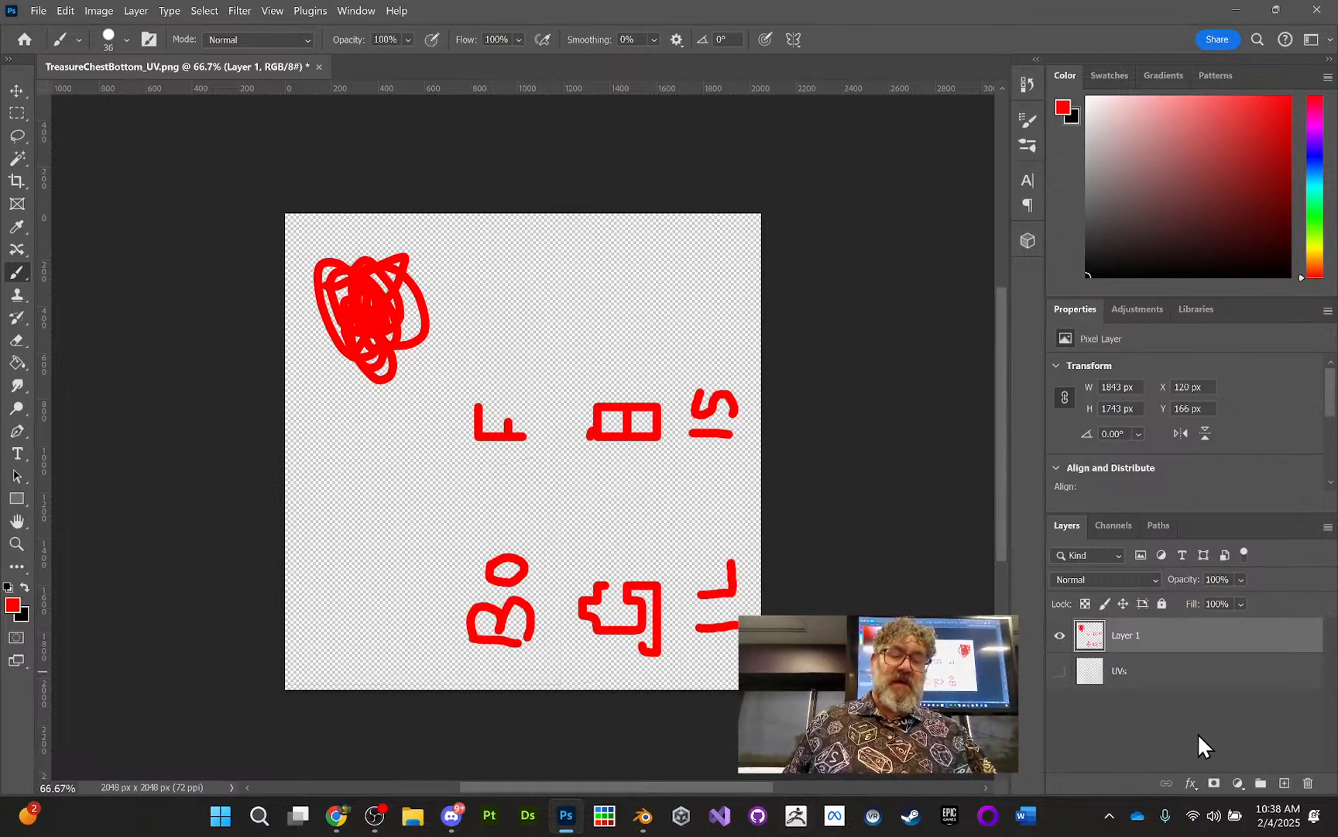
{"action": "left_click", "coordinate": [1285, 784]}
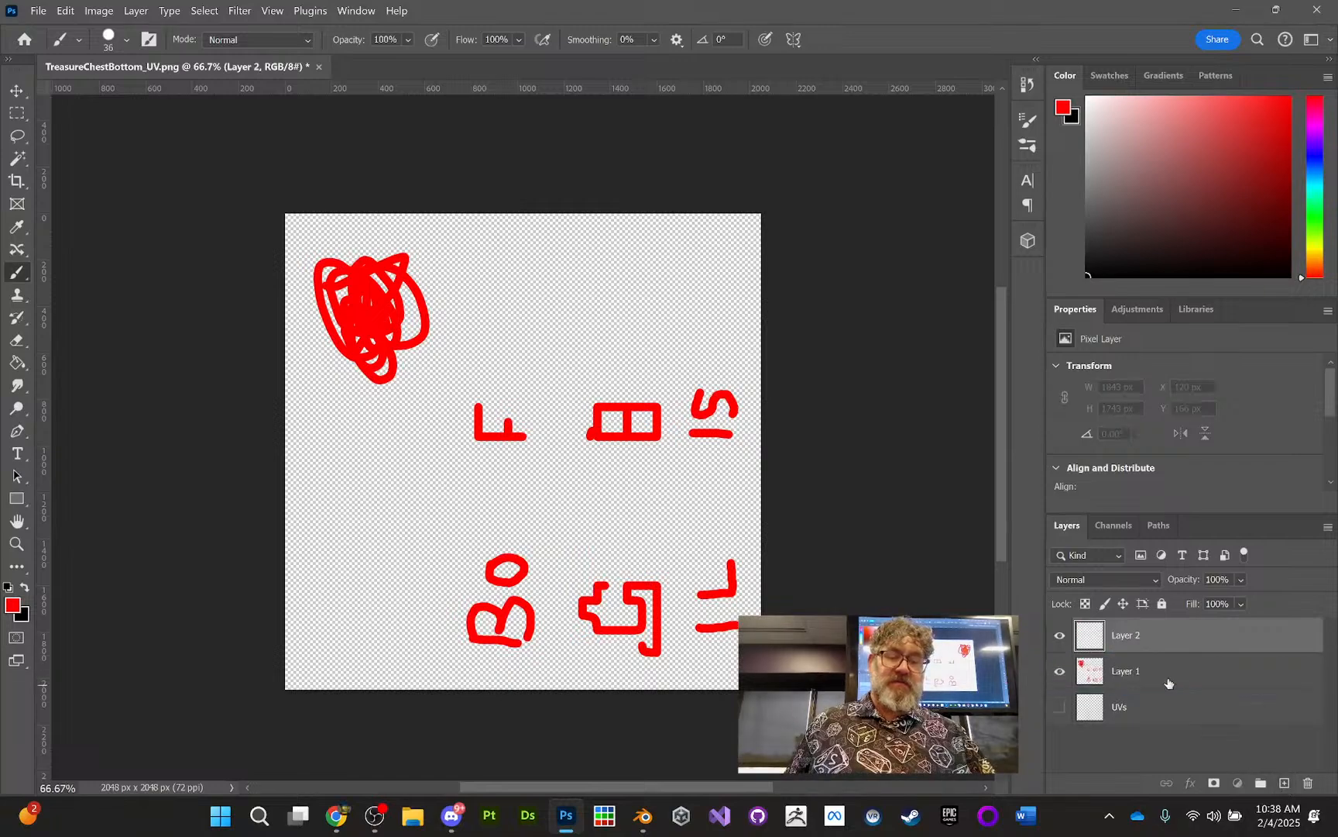
{"action": "key", "text": "ctrl+bracketleft"}
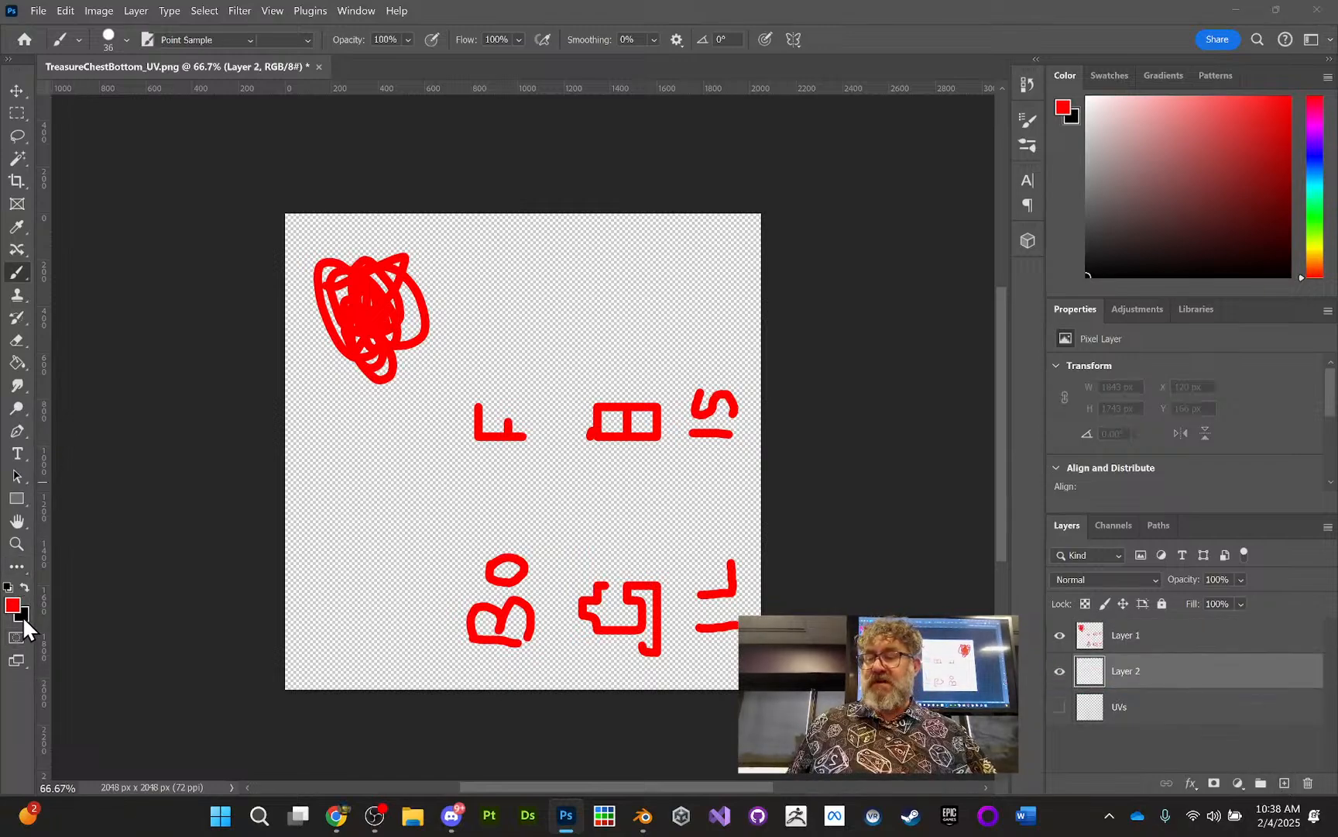
Step: Fill the new layer with black using the Paint Bucket, and move the hidden UVs layer to the top of the stack
{"action": "left_click", "coordinate": [22, 615]}
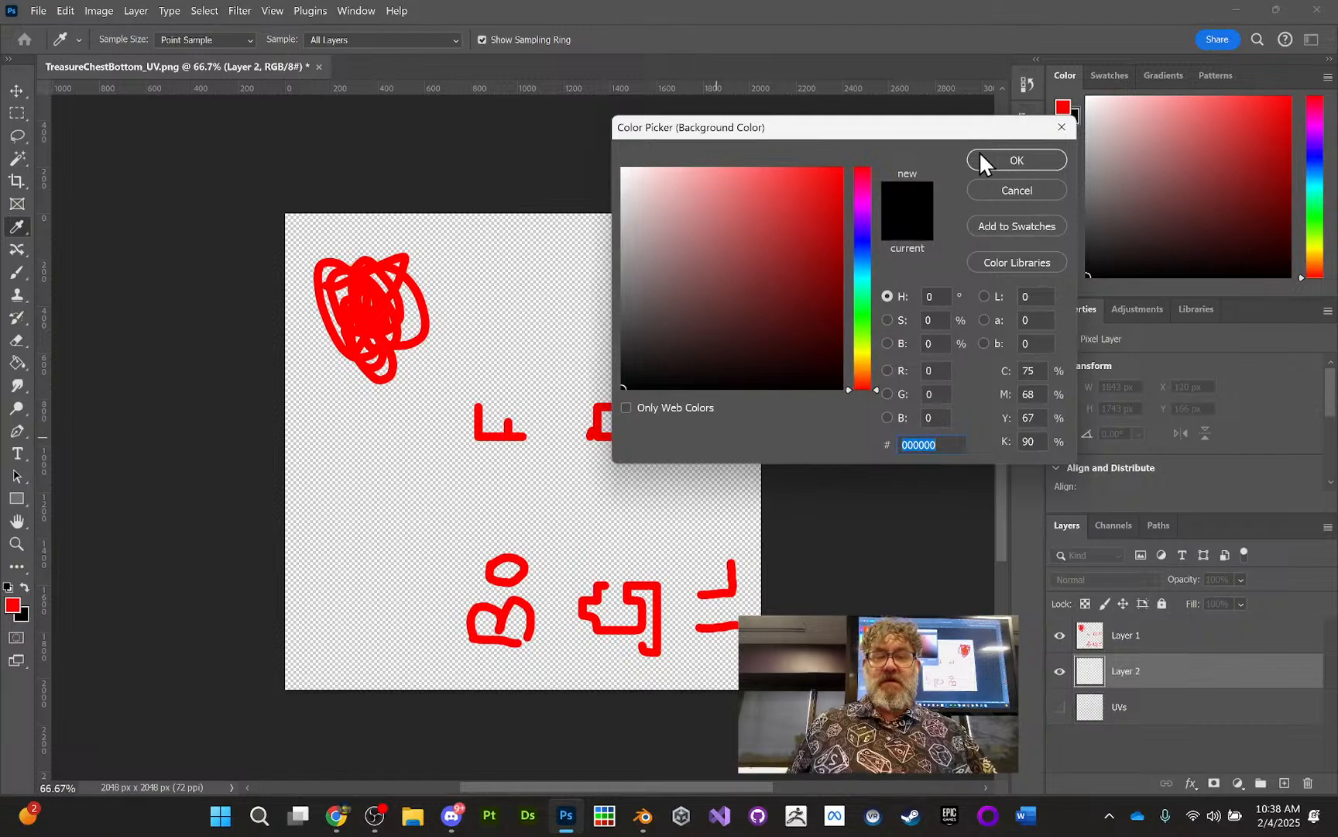
{"action": "left_click", "coordinate": [1017, 191]}
{"action": "left_click", "coordinate": [24, 586]}
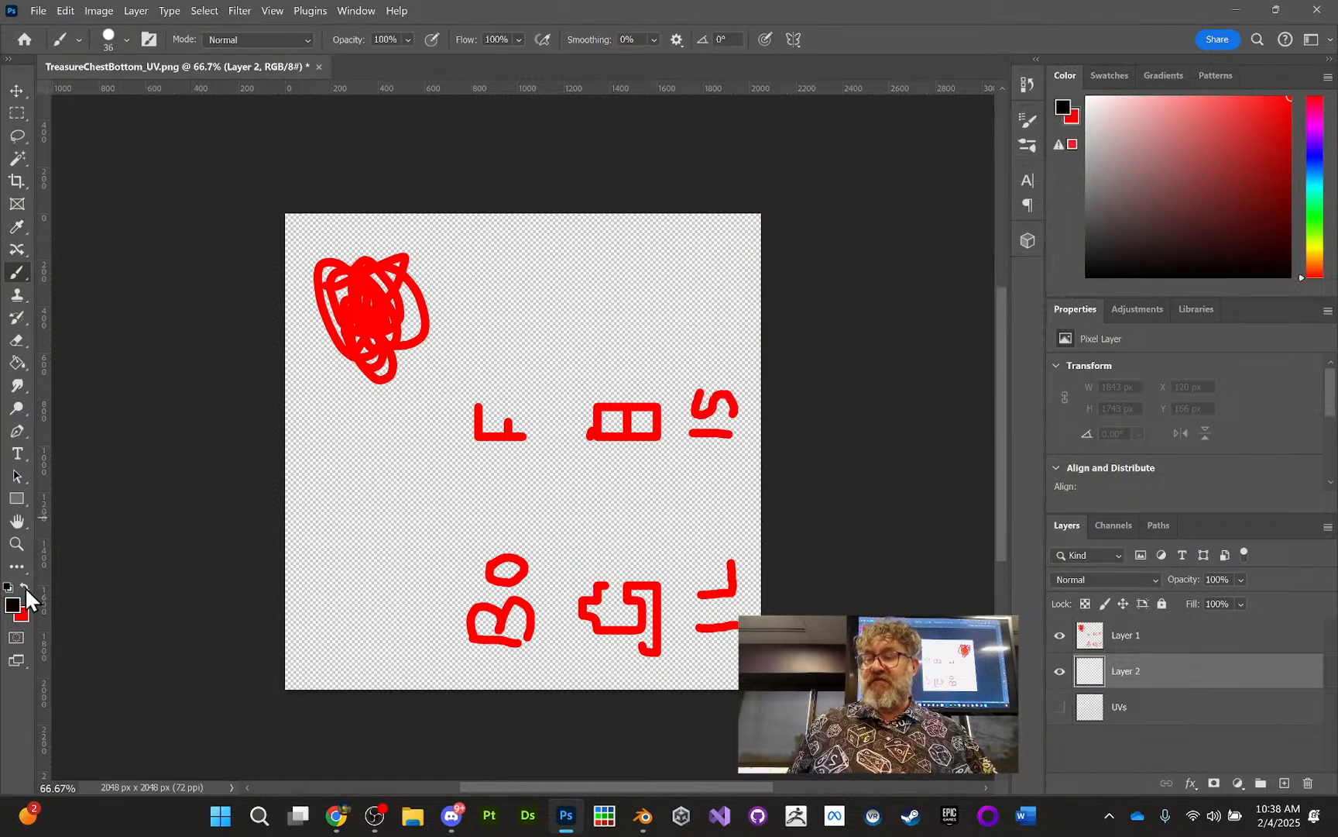
{"action": "left_click", "coordinate": [18, 365]}
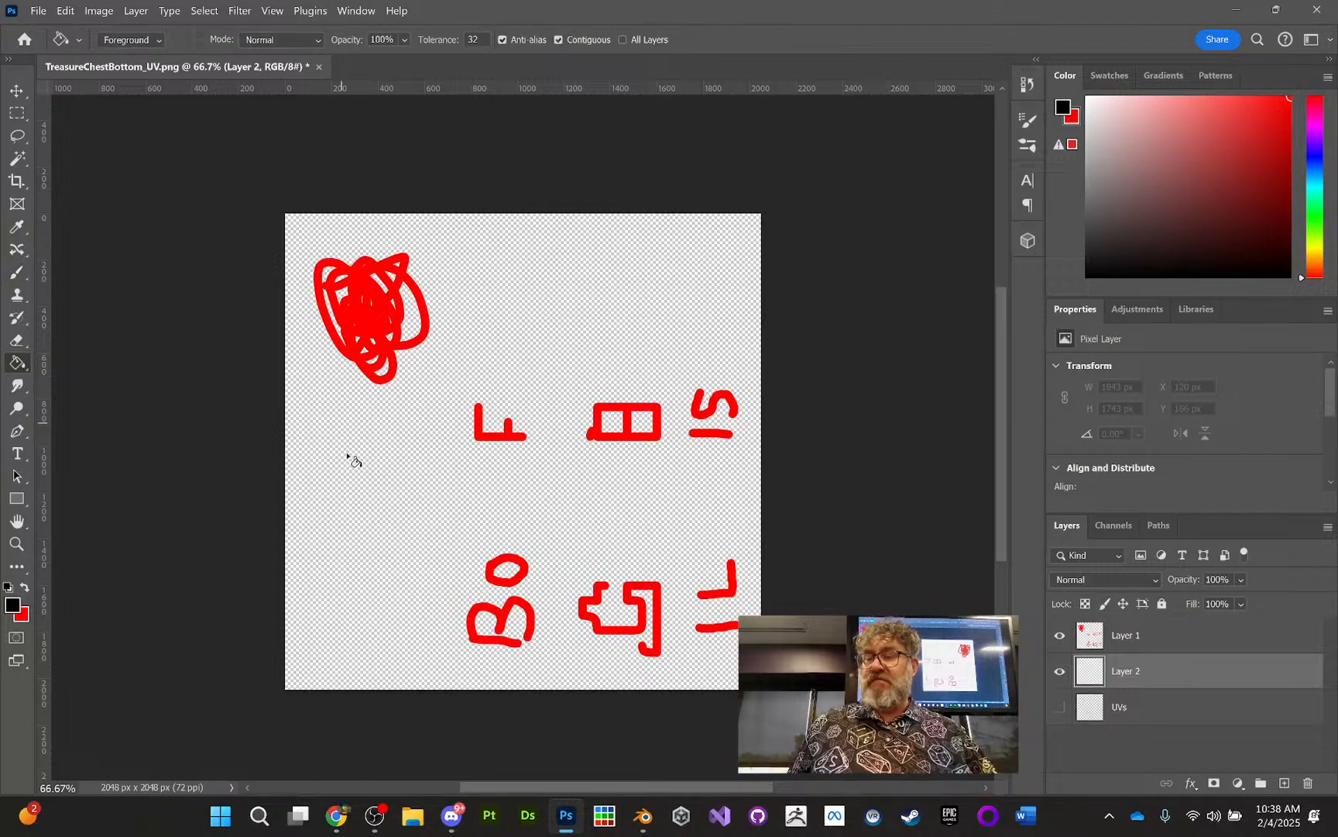
{"action": "left_click", "coordinate": [347, 457]}
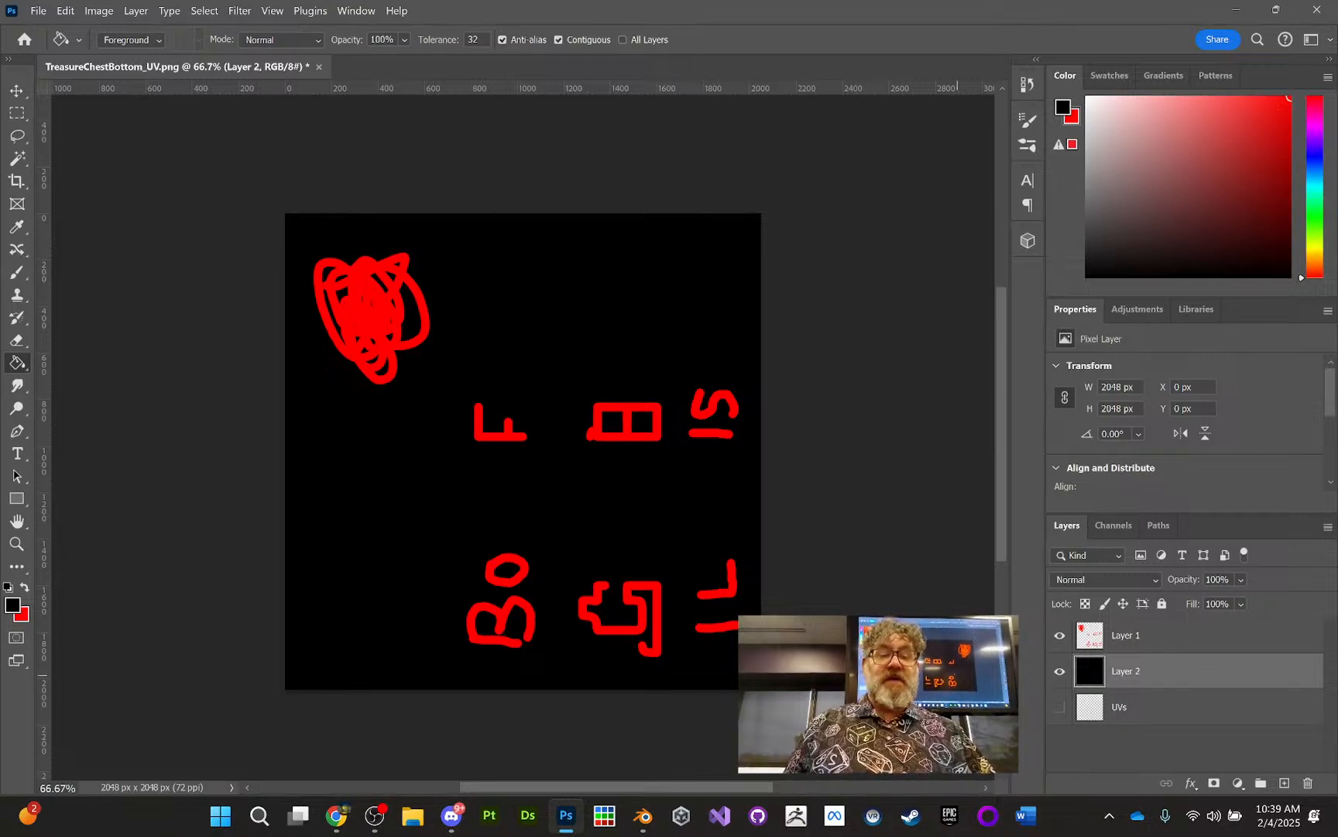
{"action": "left_click_drag", "start_coordinate": [1092, 706], "coordinate": [1084, 624]}
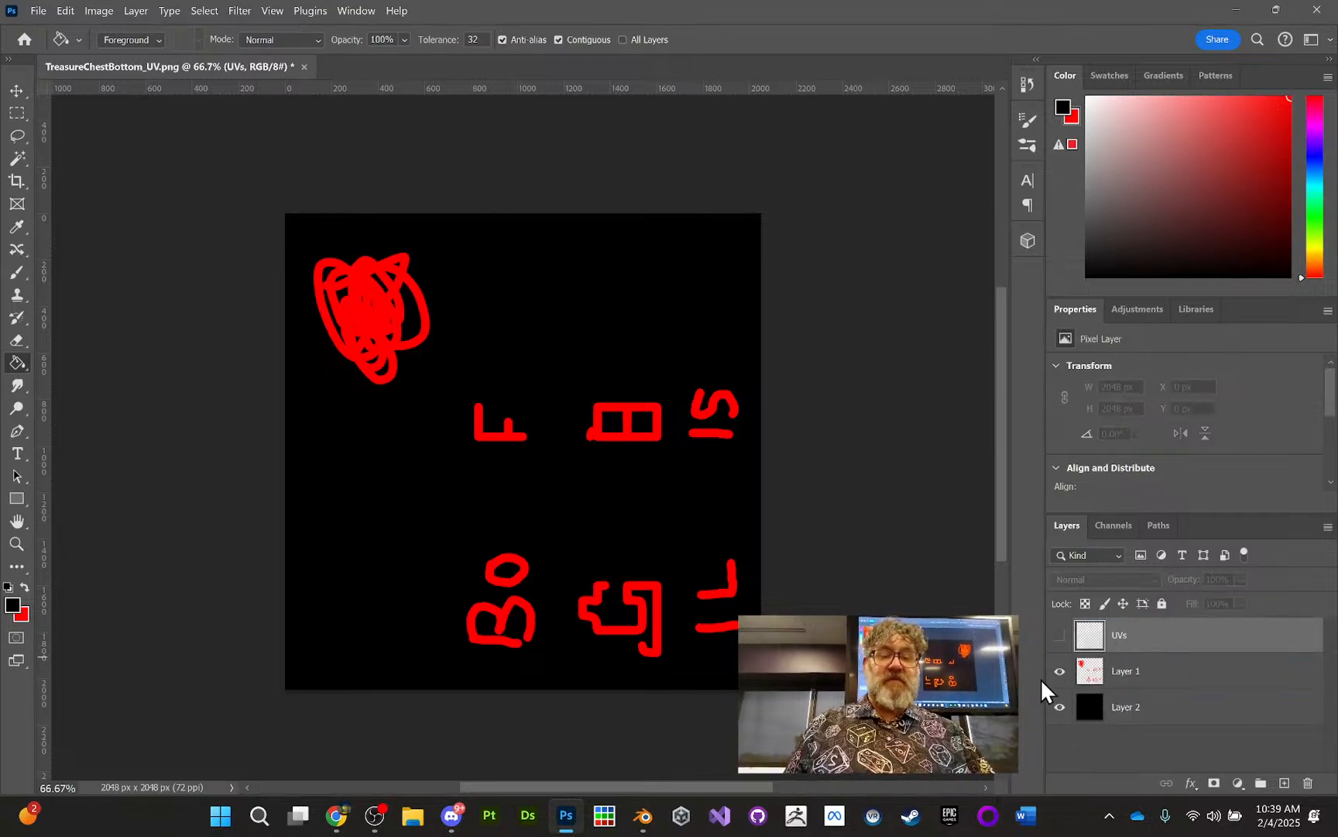
Step: Save the document in the Textures folder as a Photoshop file named TreasureChestBottom_TextureMaster, with Maximize Compatibility on
{"action": "left_click", "coordinate": [39, 11]}
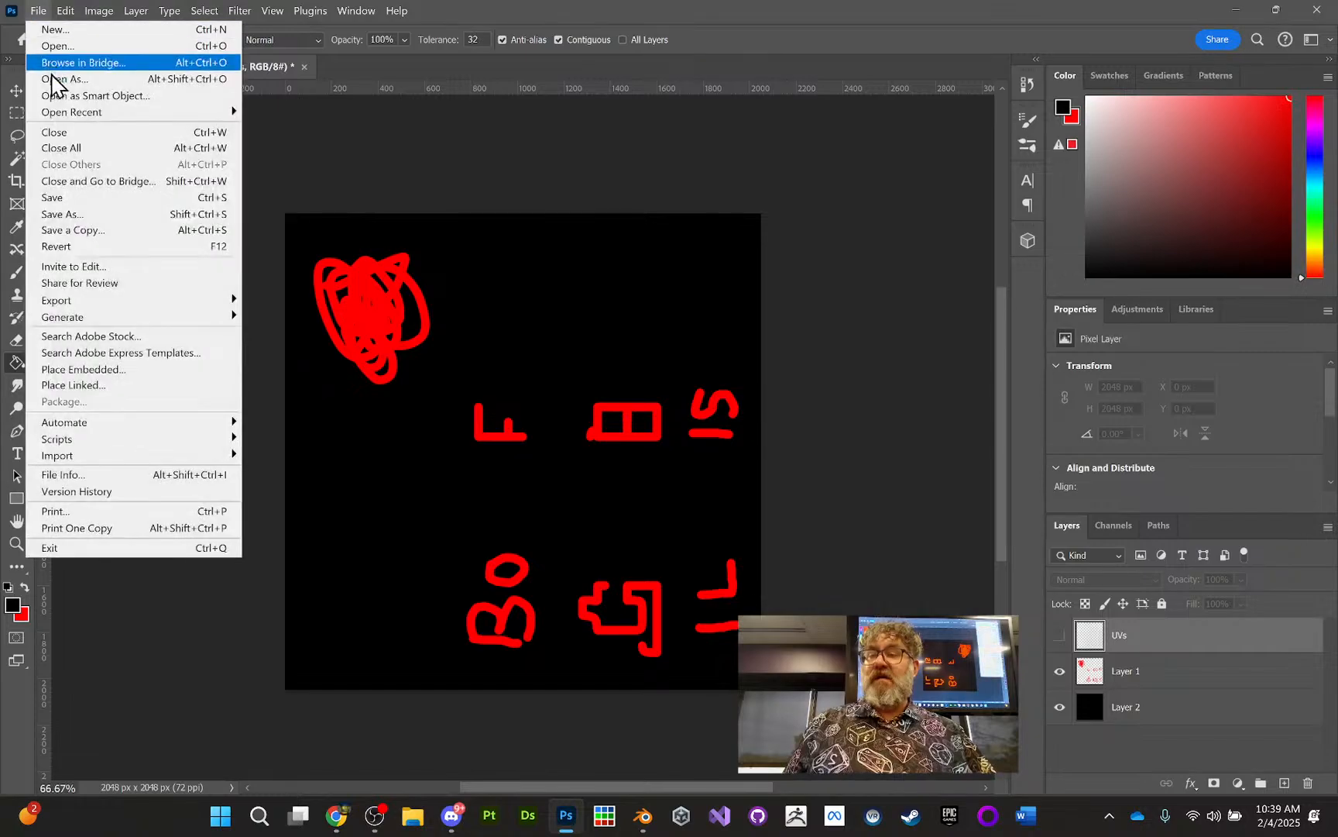
{"action": "left_click", "coordinate": [68, 214]}
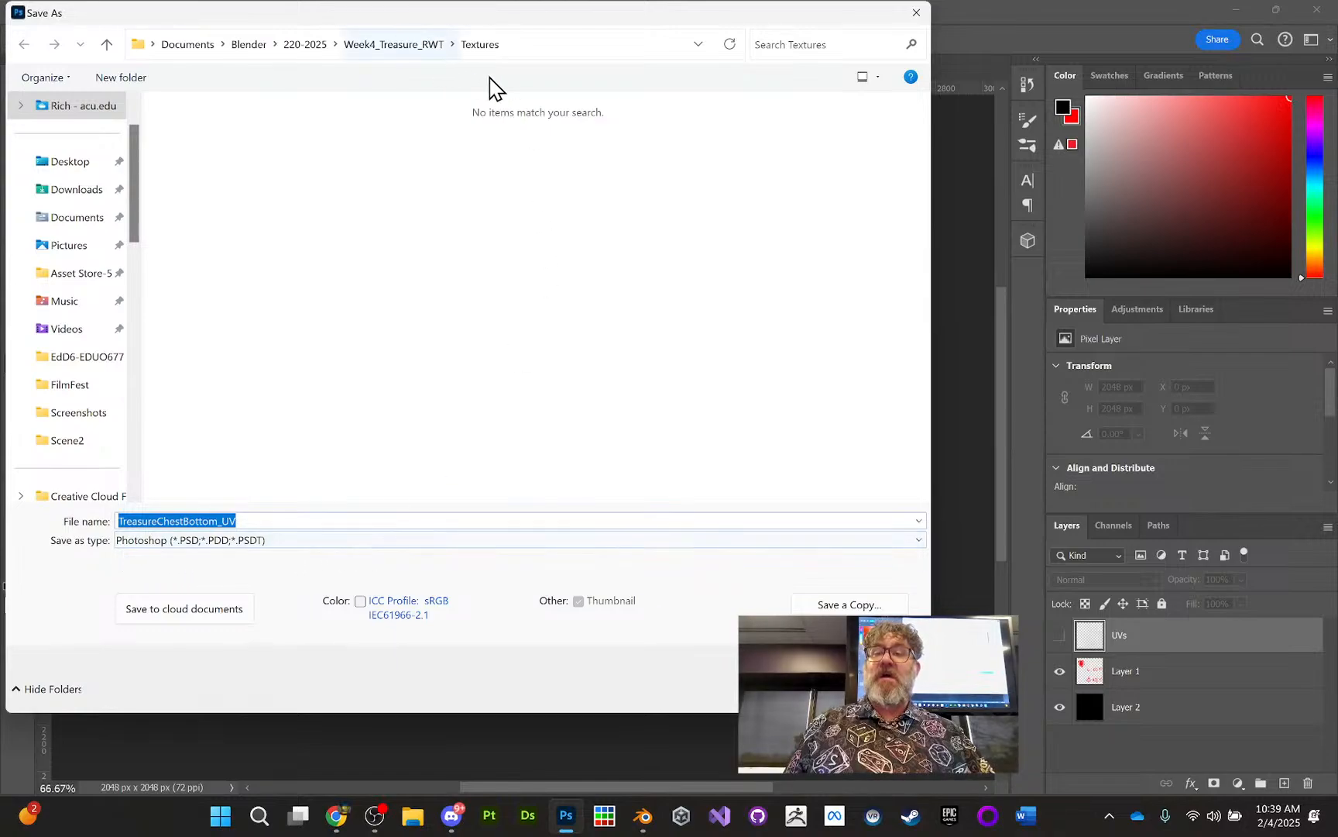
{"action": "left_click", "coordinate": [264, 520]}
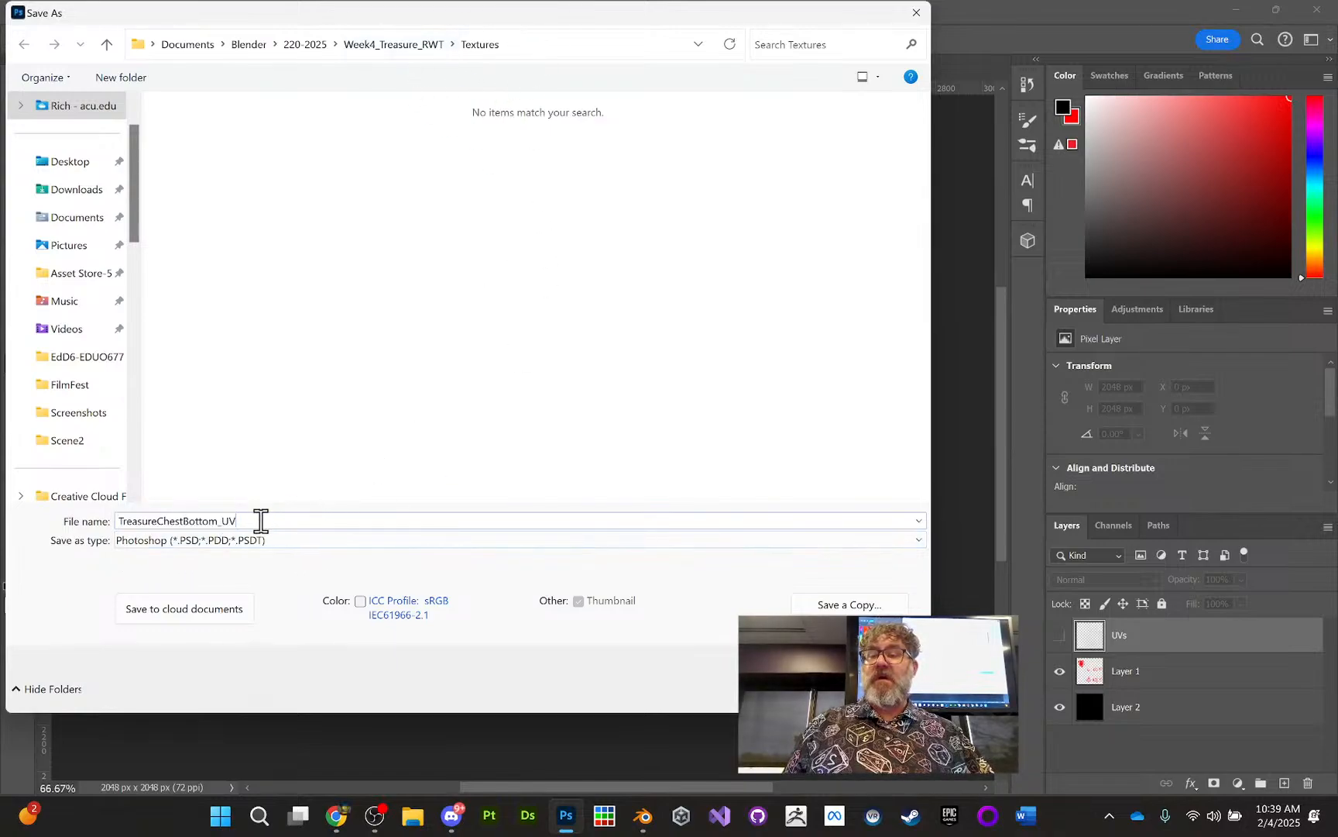
{"action": "key", "text": "BackSpace"}
{"action": "key", "text": "BackSpace"}
{"action": "type", "text": "TextureM"}
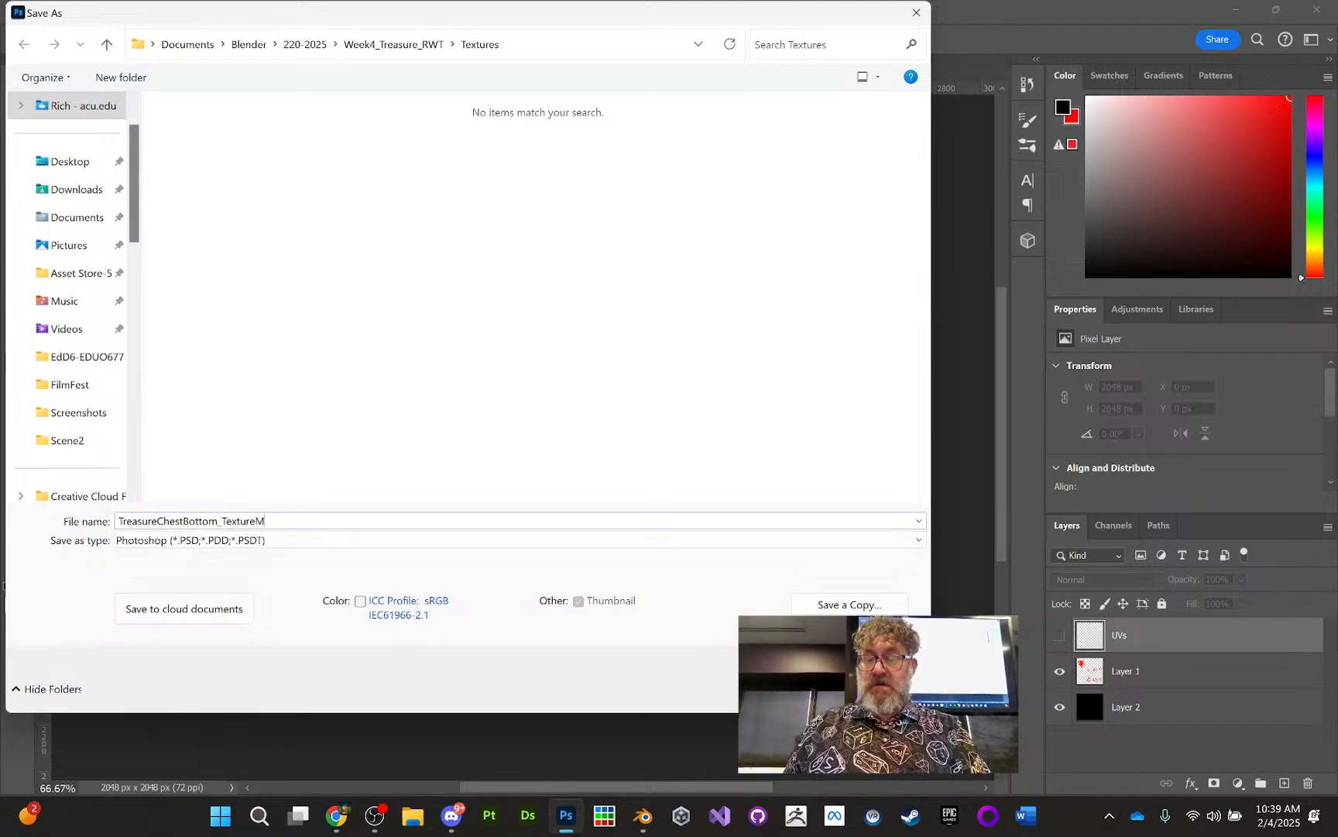
{"action": "type", "text": "astewr"}
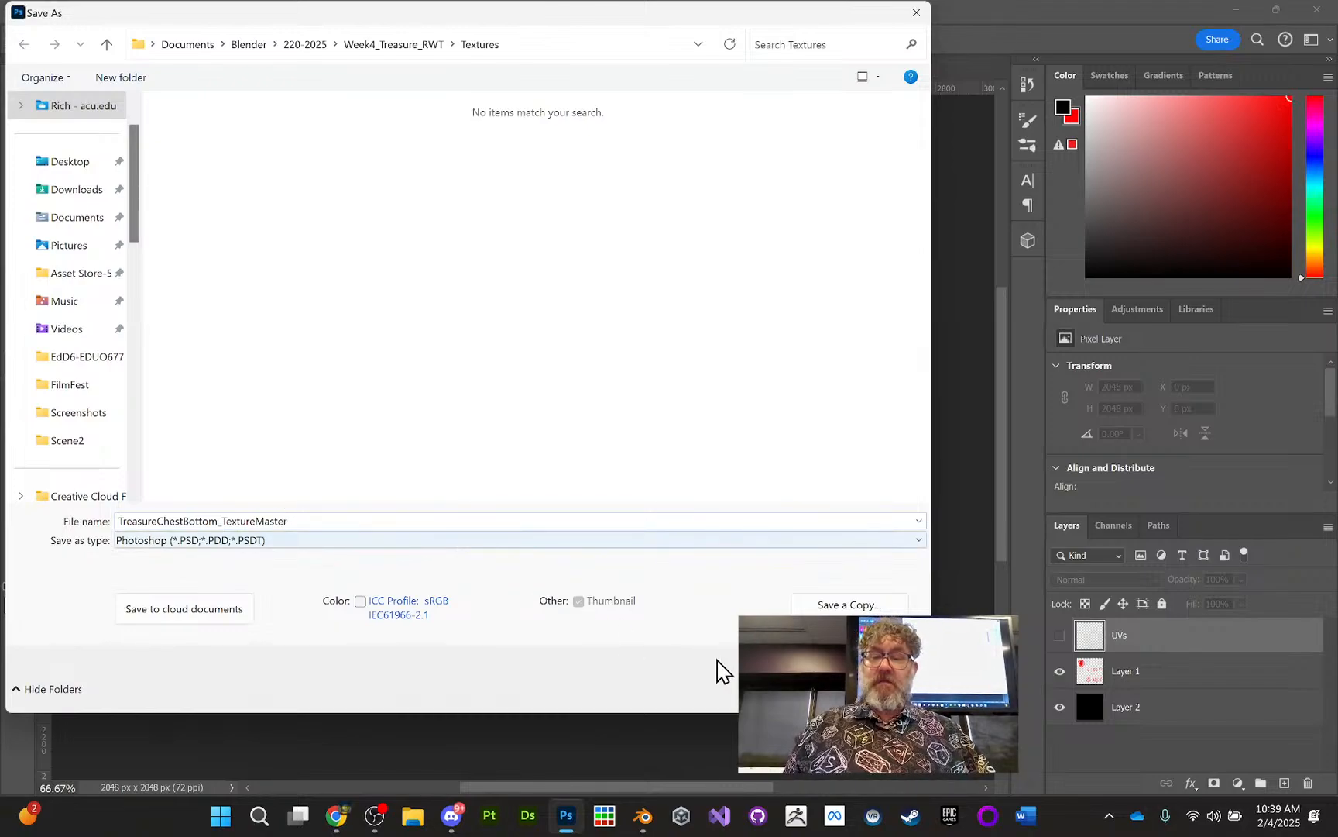
{"action": "key", "text": "Return"}
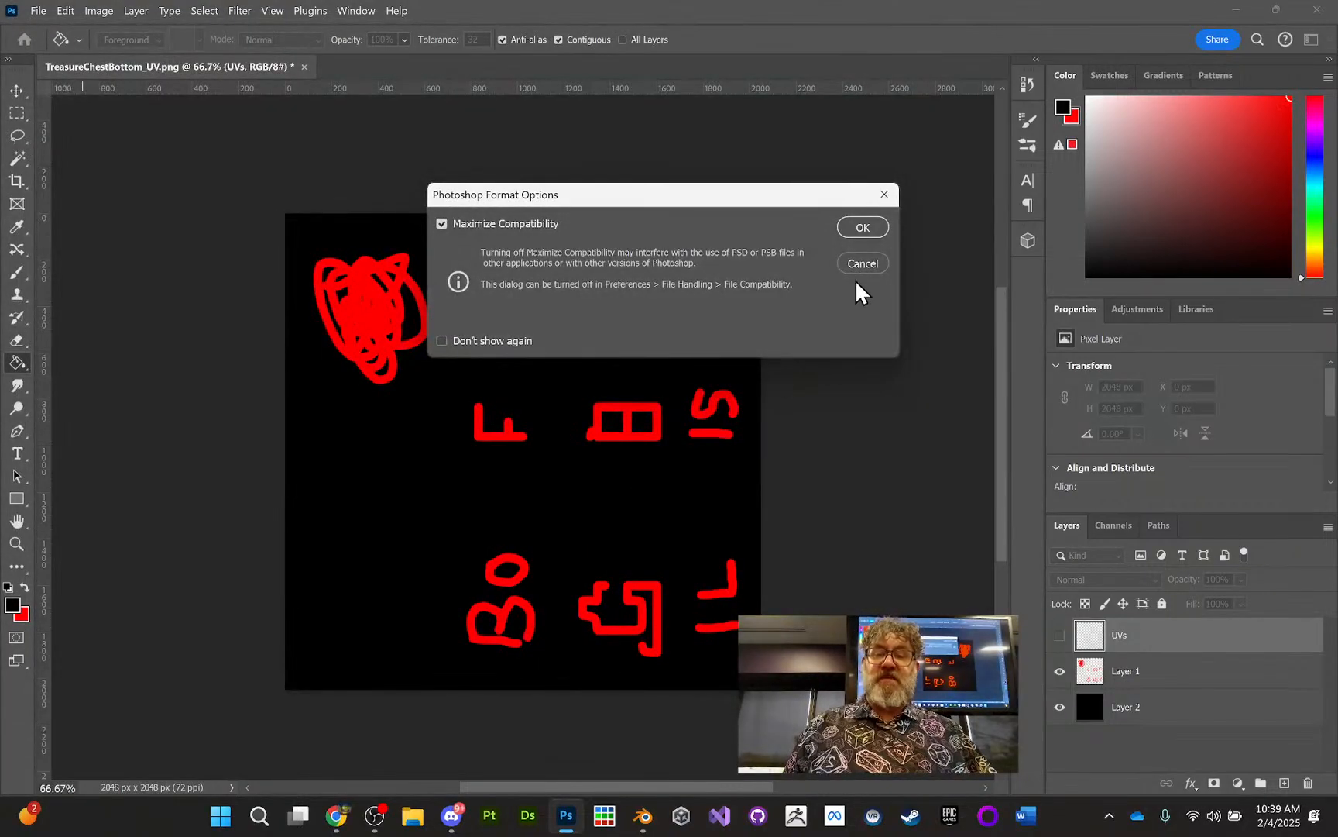
{"action": "left_click", "coordinate": [863, 228]}
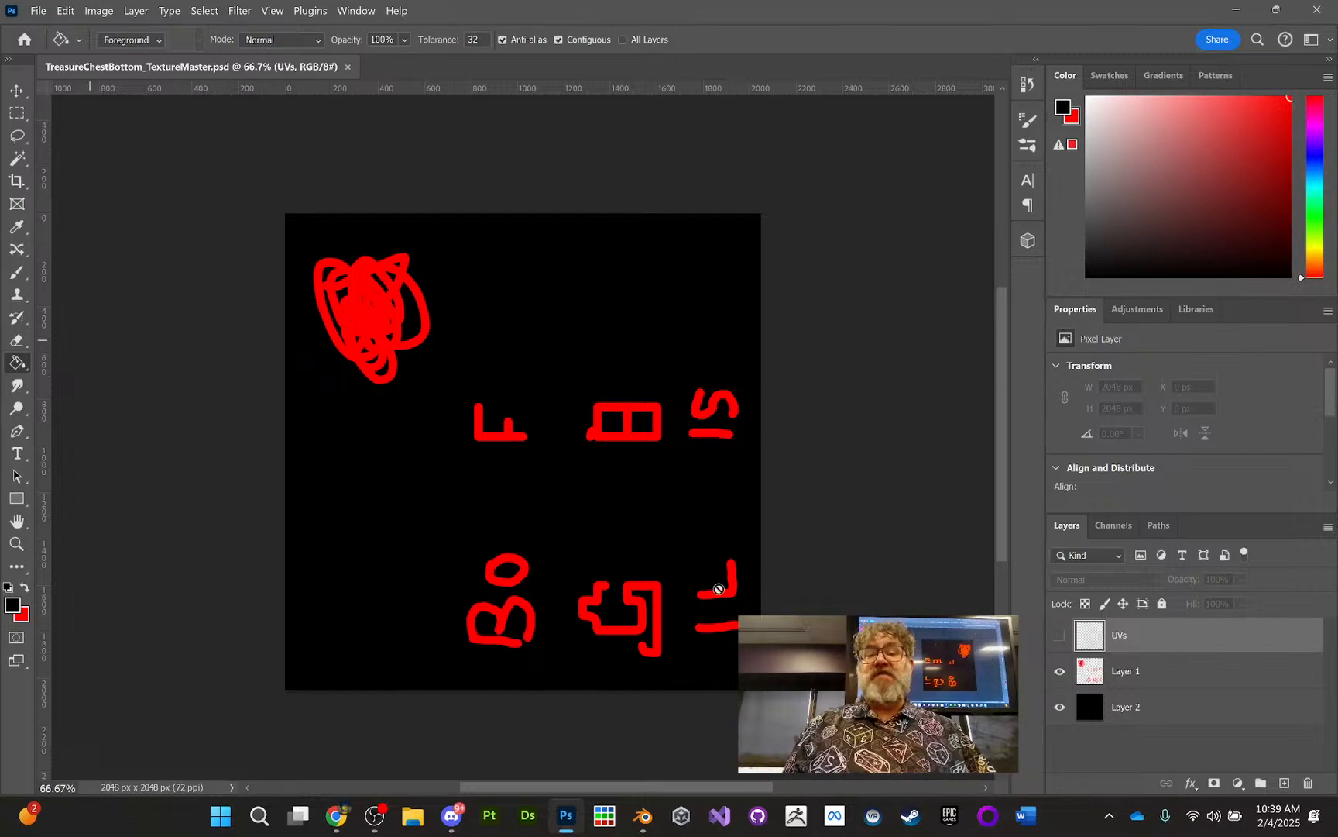
Step: Start a quick PNG export and set its destination to Documents > Blender > 220-2025 > Week4_Treasure_RWT > Textures
{"action": "left_click", "coordinate": [37, 11]}
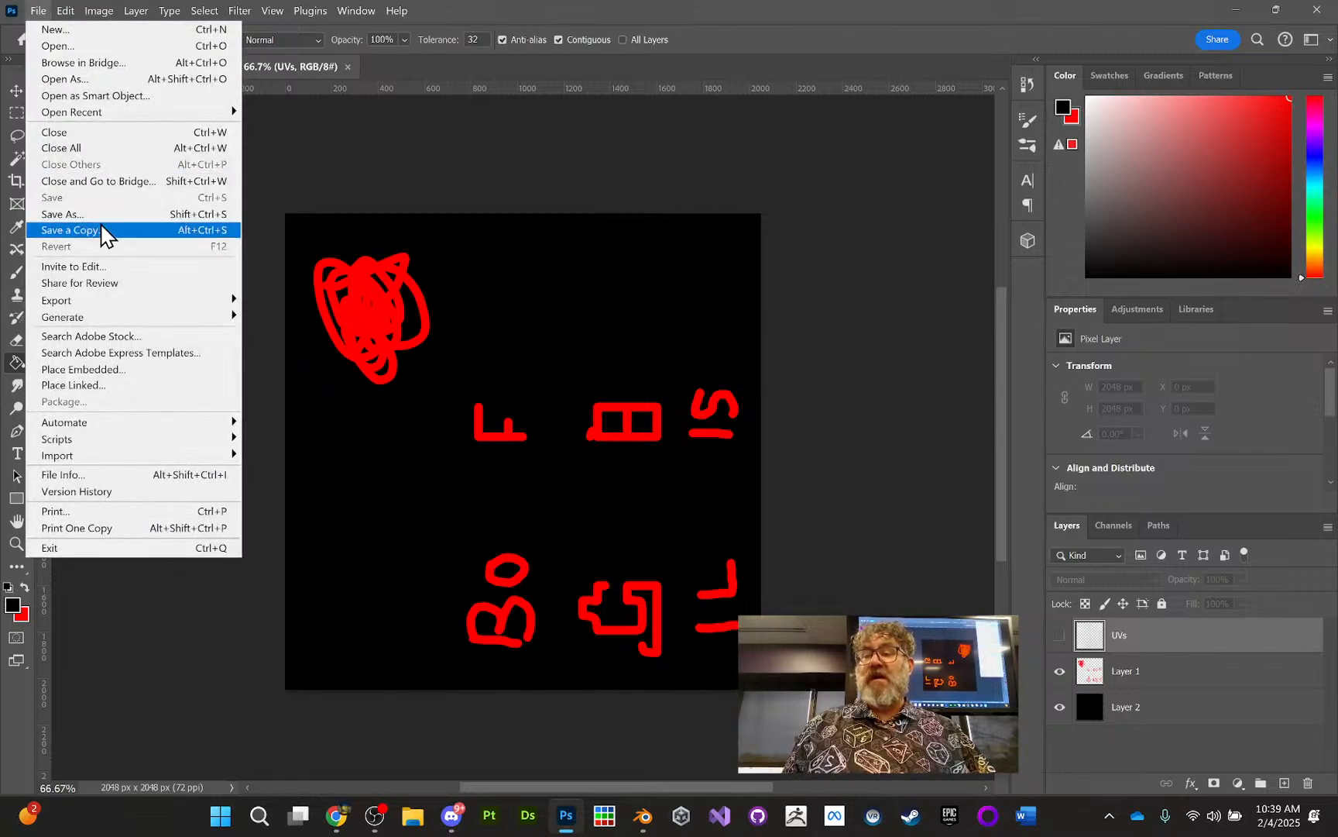
{"action": "mouse_move", "coordinate": [121, 304]}
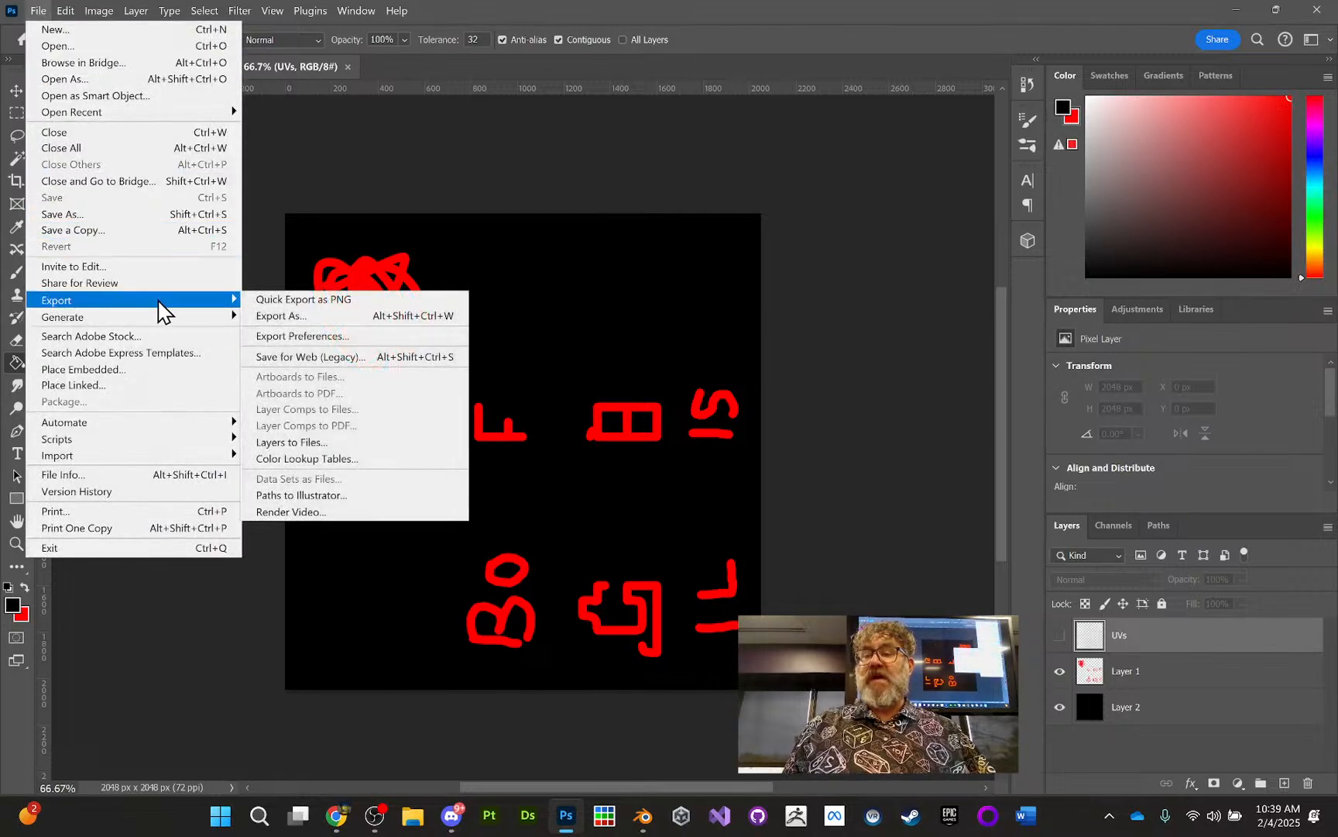
{"action": "left_click", "coordinate": [288, 301]}
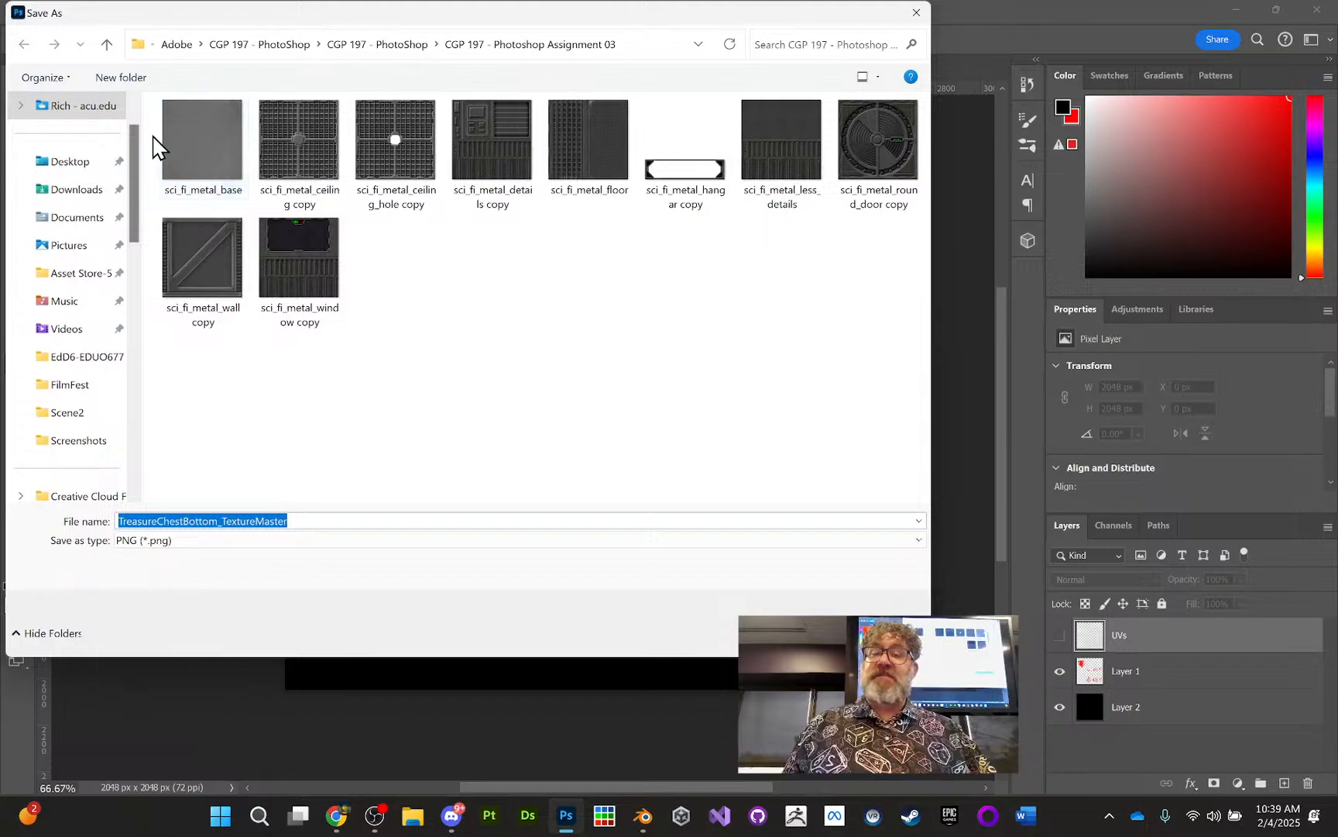
{"action": "left_click", "coordinate": [69, 224]}
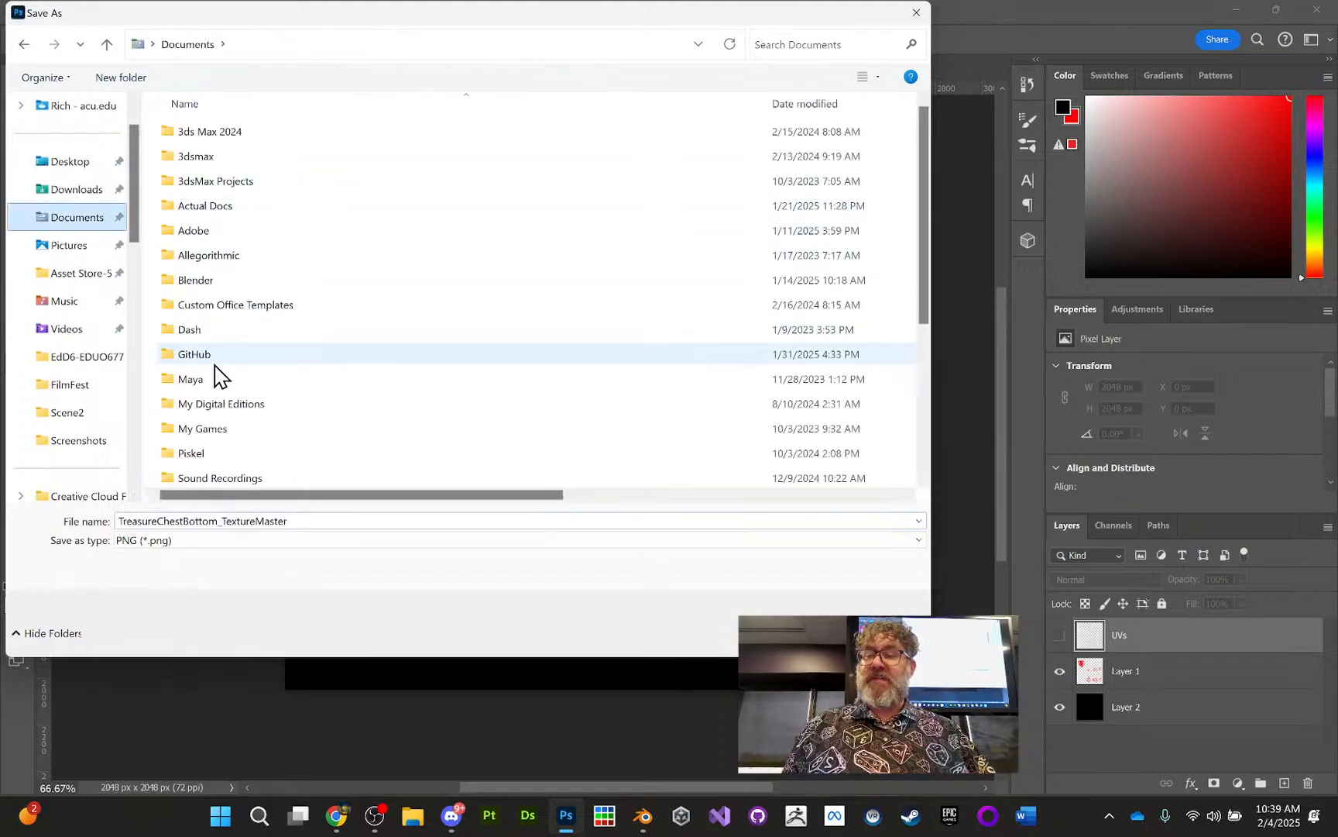
{"action": "double_click", "coordinate": [200, 279]}
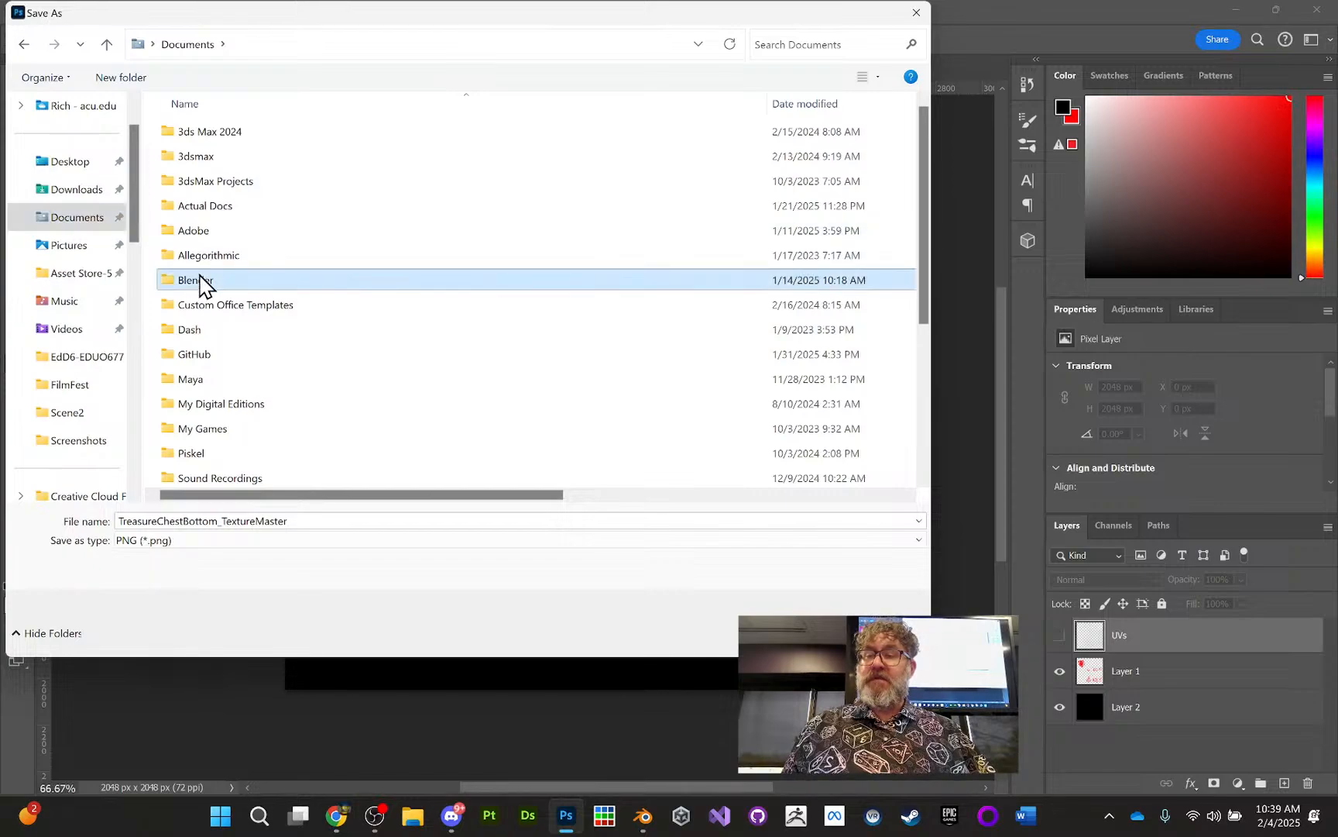
{"action": "left_click", "coordinate": [208, 233]}
{"action": "double_click", "coordinate": [209, 237]}
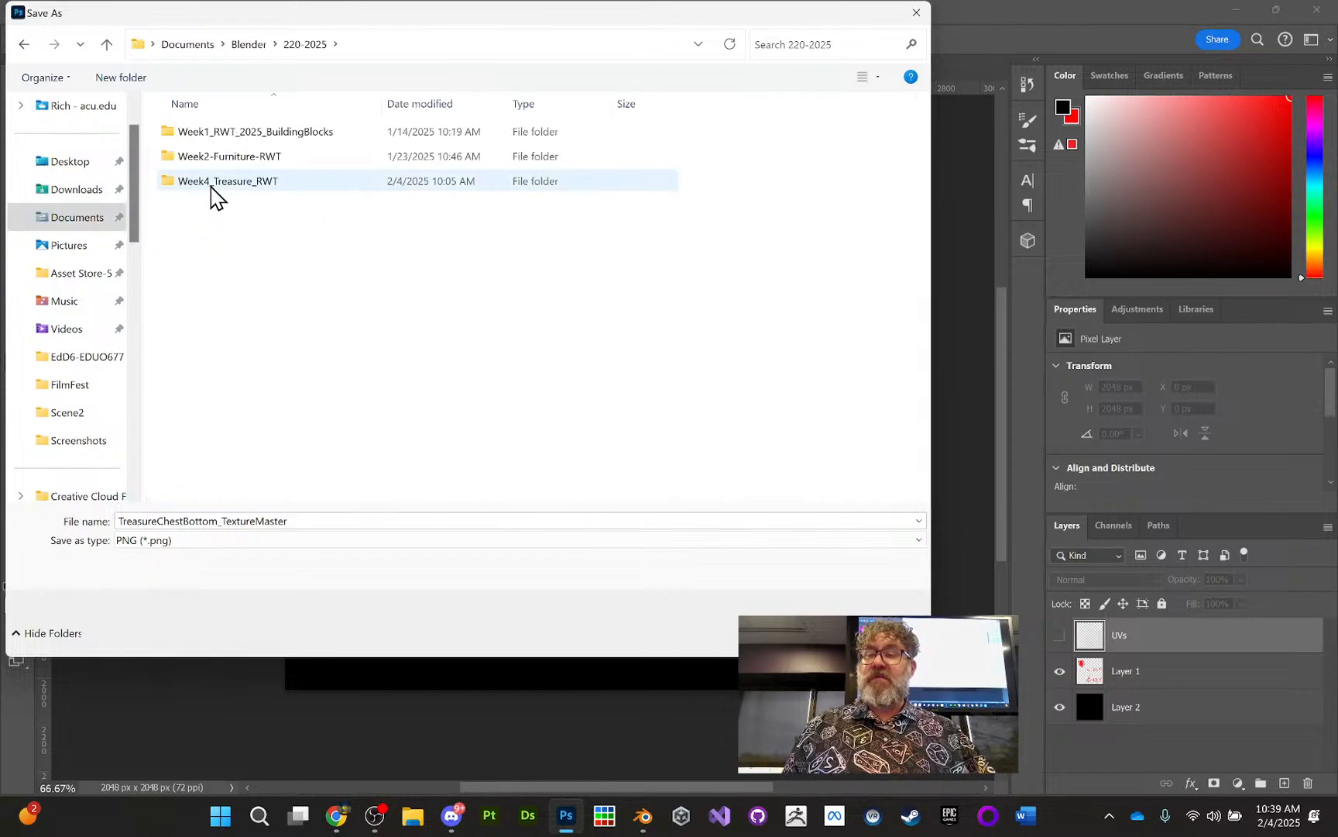
{"action": "double_click", "coordinate": [214, 183]}
{"action": "left_click", "coordinate": [199, 208]}
{"action": "double_click", "coordinate": [199, 207]}
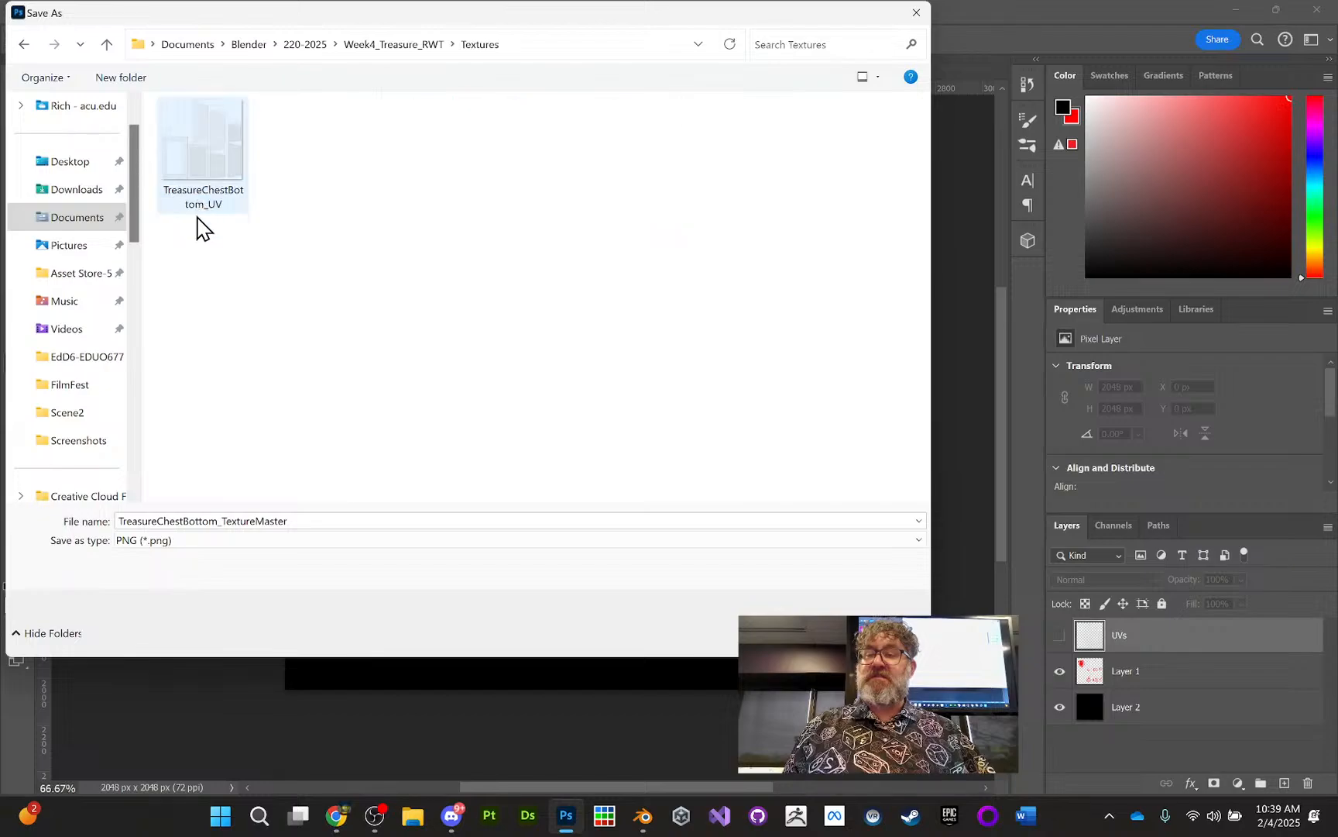
Step: Name the exported PNG TreasureChestBottom_Texture and save it
{"action": "double_click", "coordinate": [195, 522]}
{"action": "left_click", "coordinate": [221, 523]}
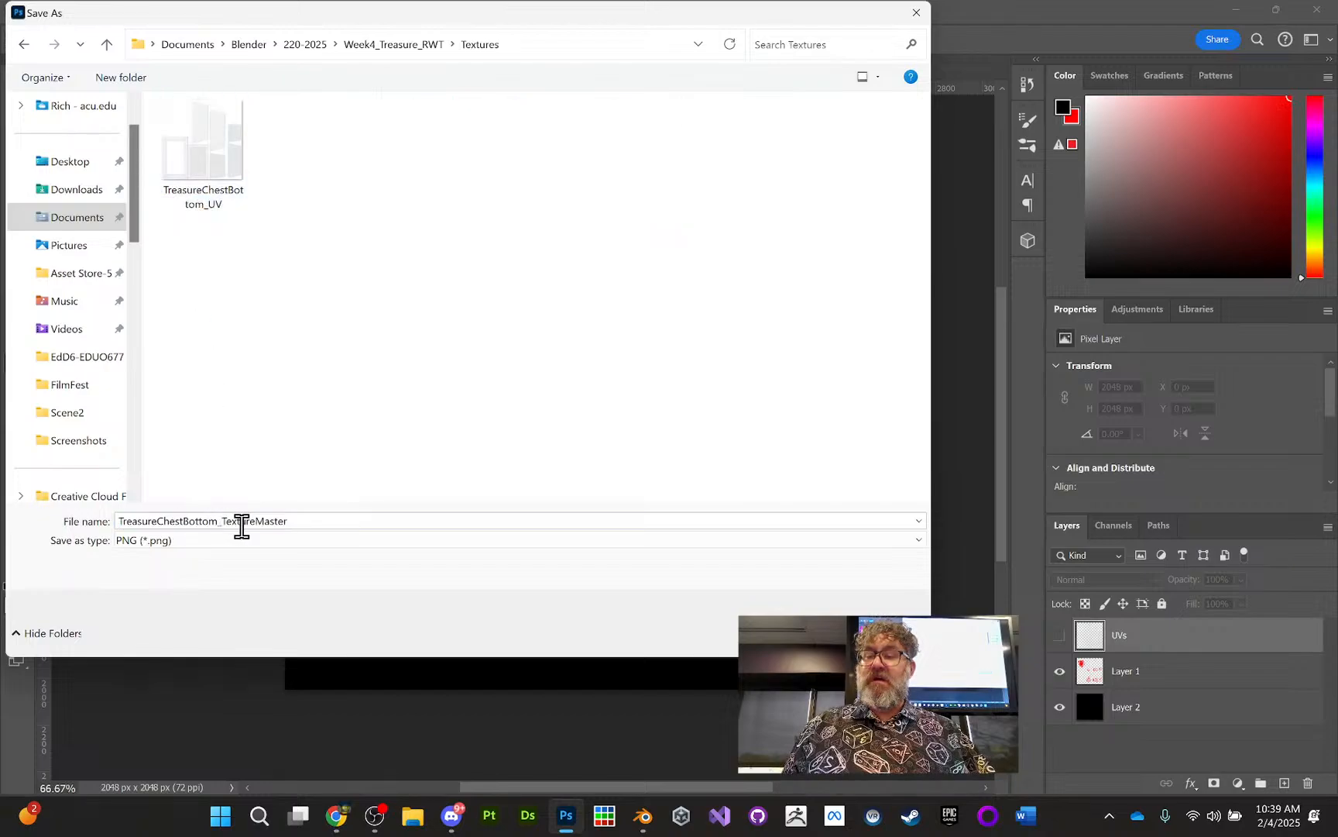
{"action": "left_click_drag", "start_coordinate": [253, 518], "coordinate": [339, 518]}
{"action": "key", "text": "BackSpace"}
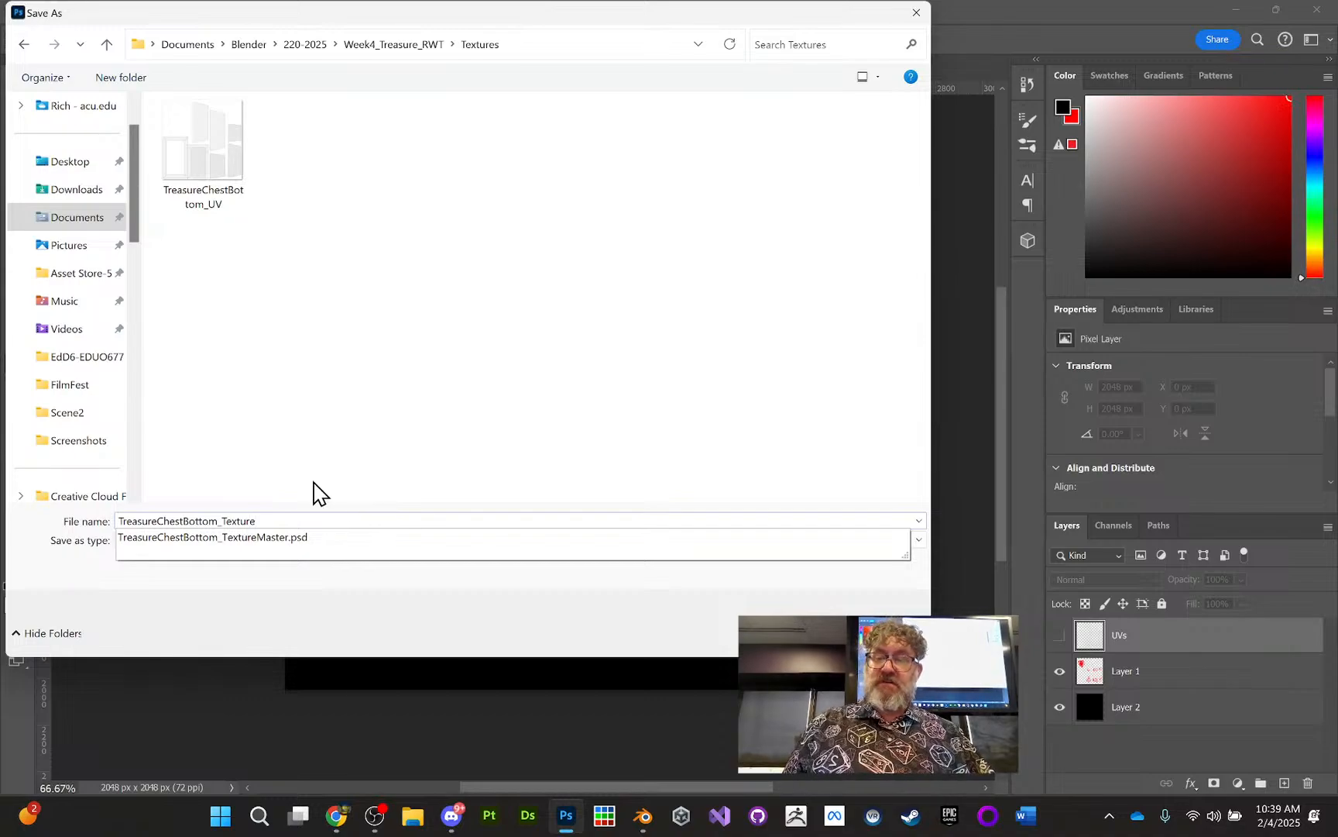
{"action": "key", "text": "Return"}
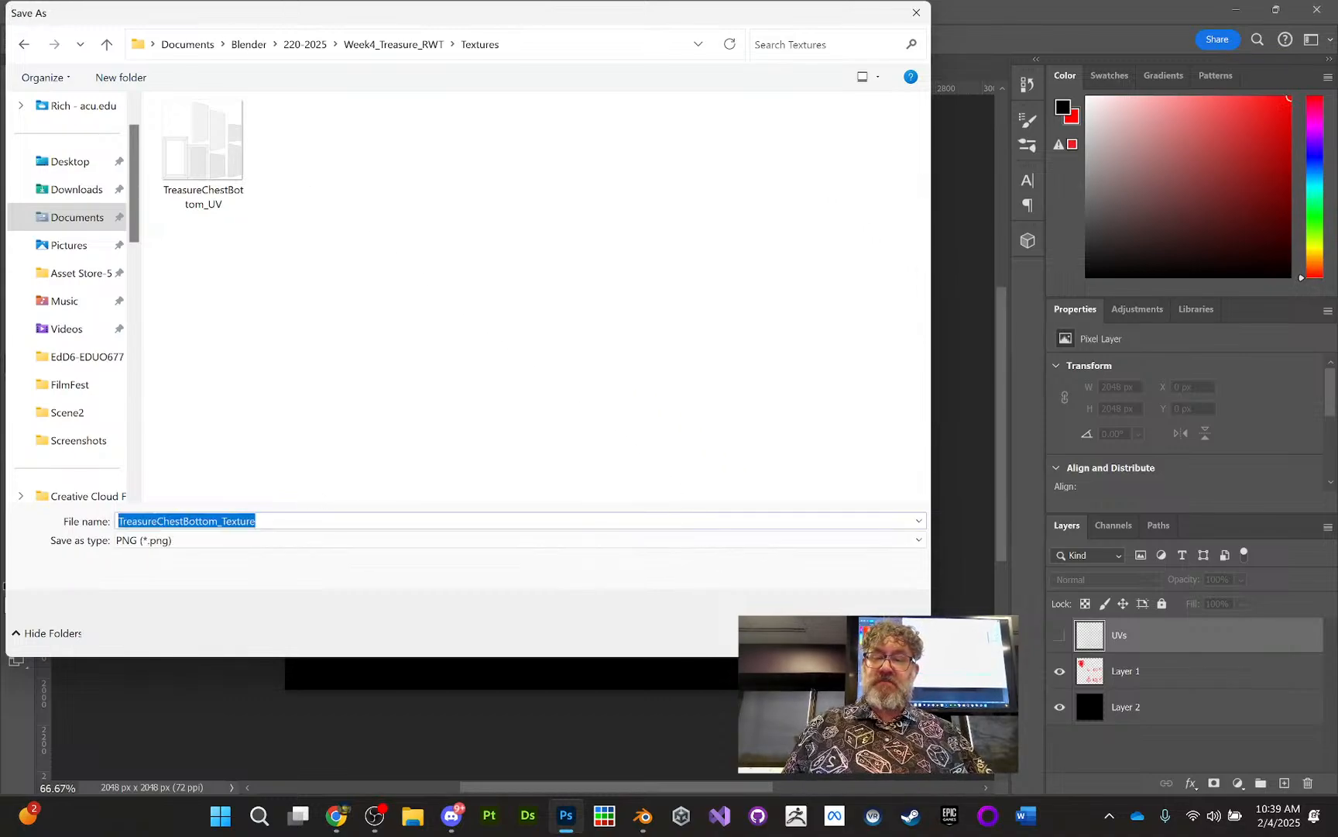
{"action": "key", "text": "Return"}
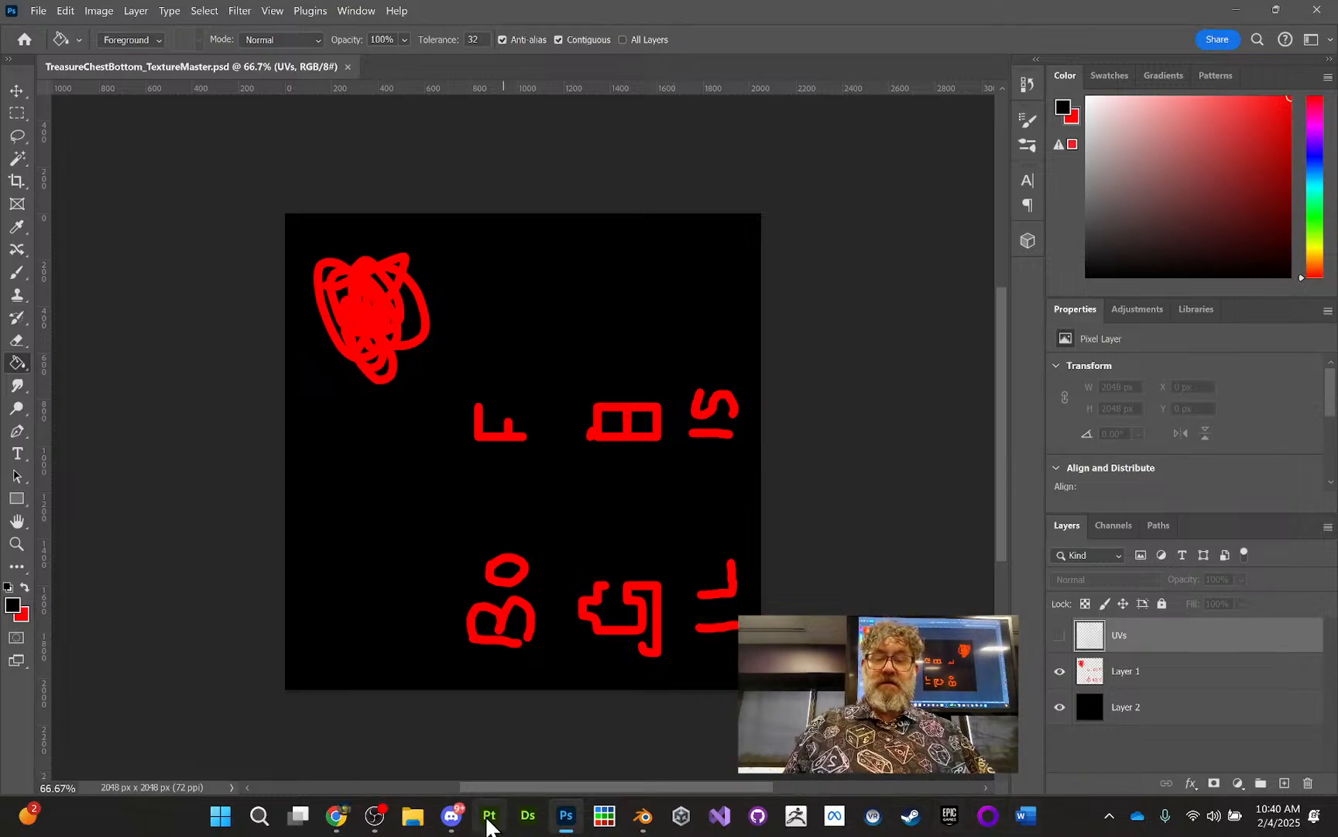
Step: Switch to Blender and show the treasure chest bottom in Object Mode in the Layout workspace
{"action": "mouse_move", "coordinate": [571, 822]}
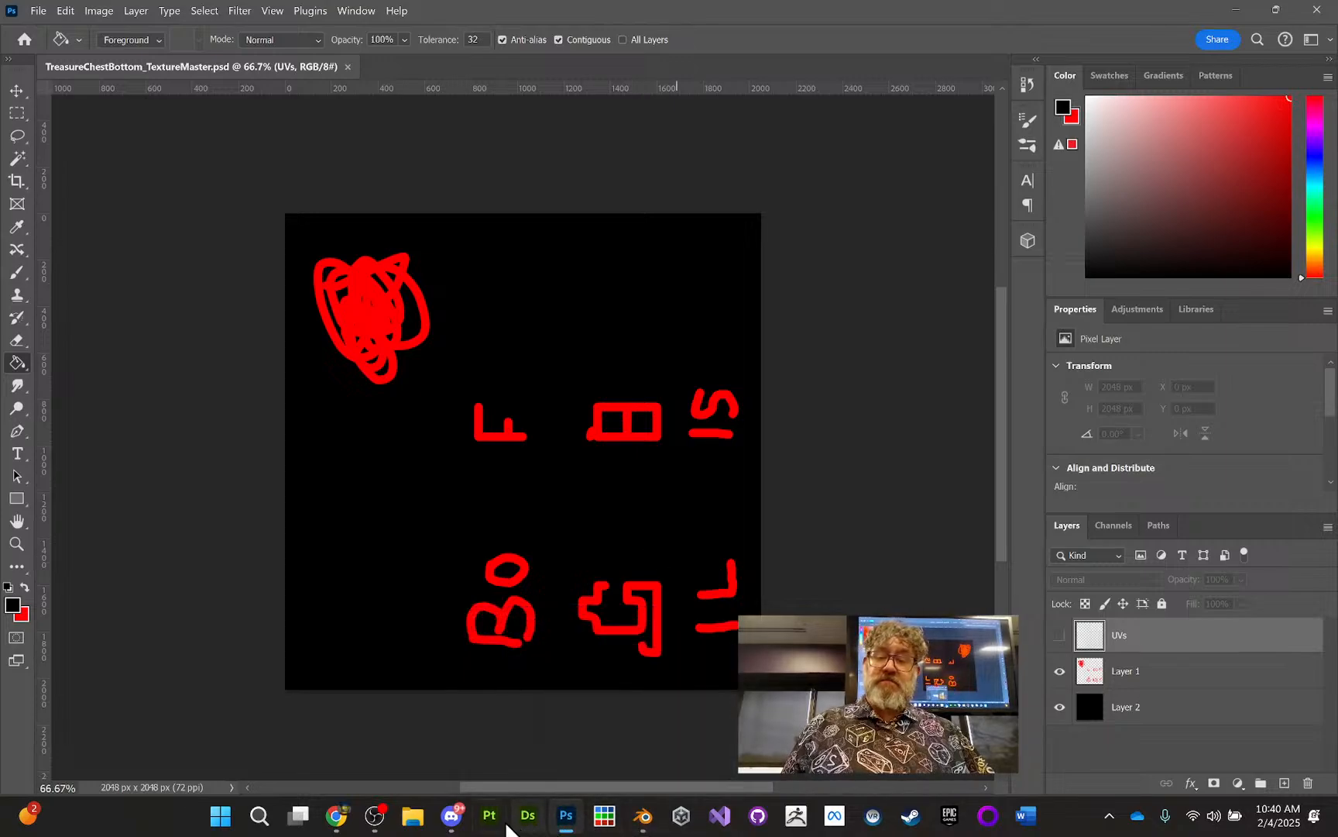
{"action": "left_click", "coordinate": [643, 814]}
{"action": "middle_click_drag", "start_coordinate": [866, 306], "coordinate": [821, 278]}
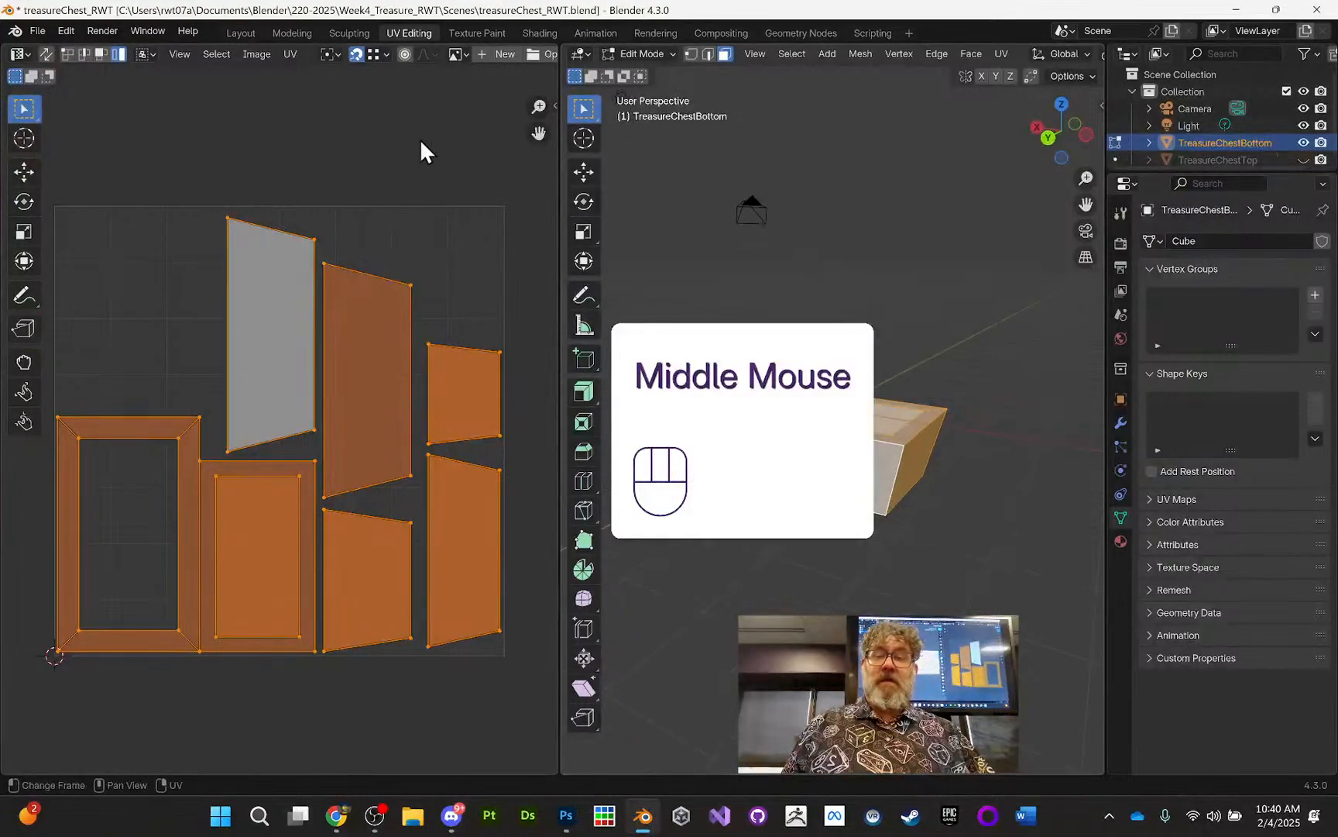
{"action": "left_click", "coordinate": [241, 34]}
{"action": "middle_click_drag", "start_coordinate": [678, 413], "coordinate": [608, 529]}
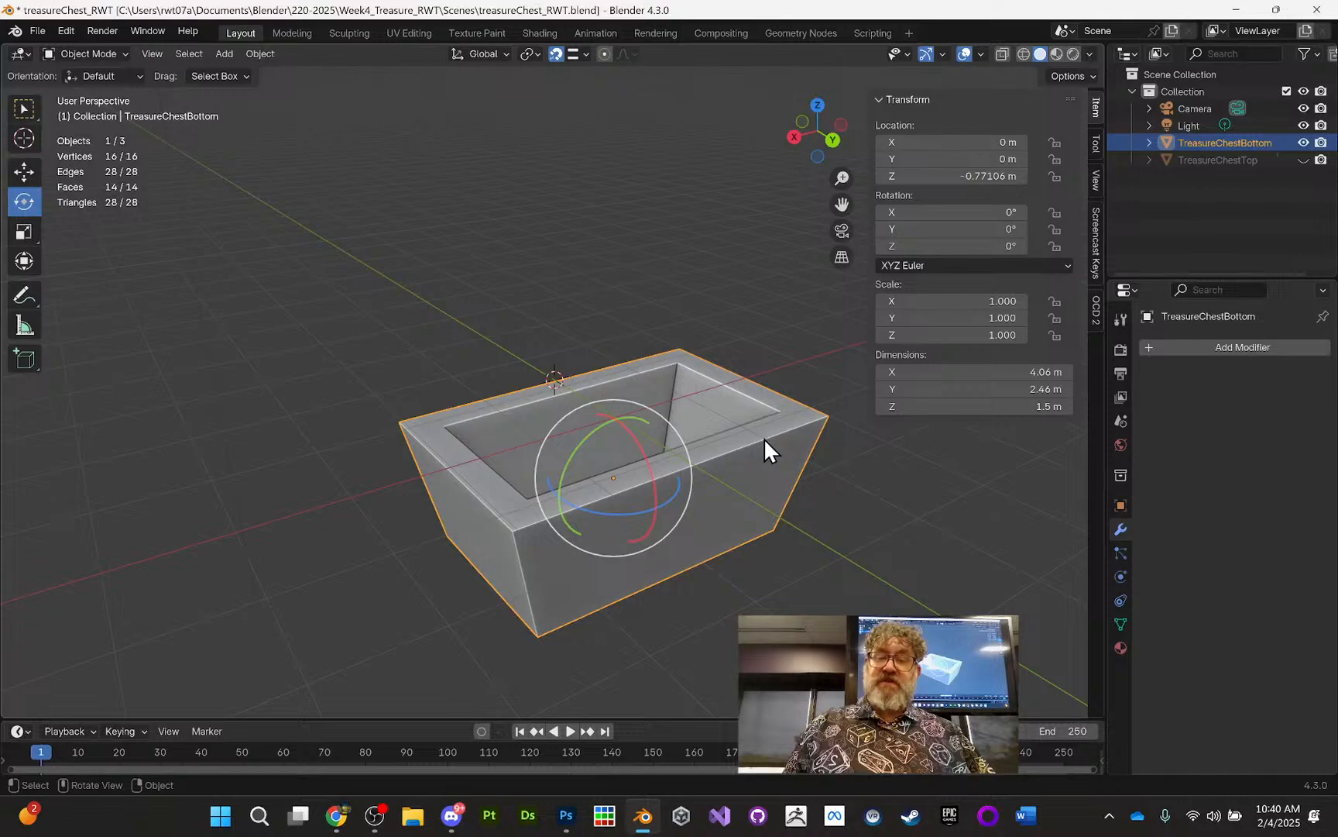
{"action": "key", "text": "Tab"}
{"action": "key", "text": "Tab"}
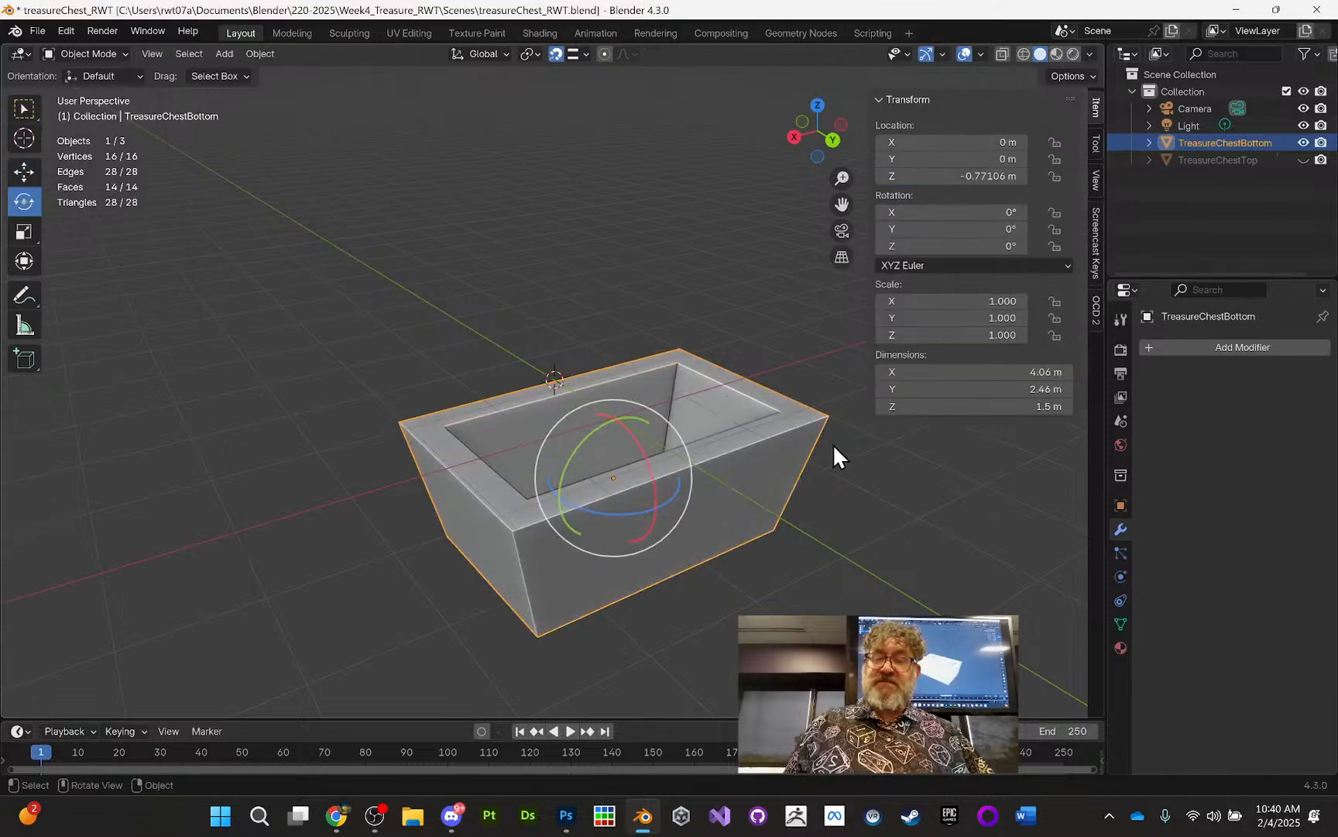
Step: Add a new material to the chest bottom and name it TreasureBottomMaterial
{"action": "left_click", "coordinate": [1121, 648]}
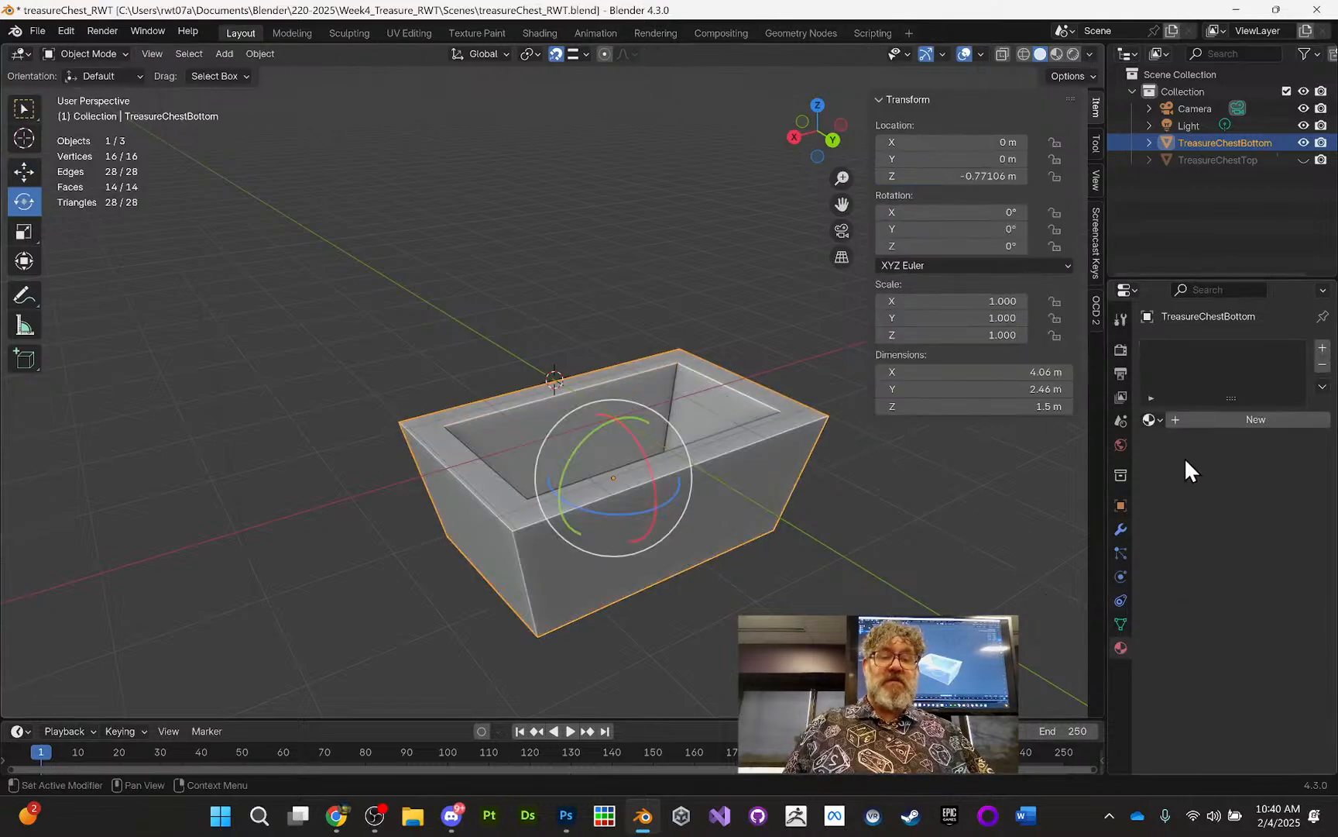
{"action": "left_click", "coordinate": [1322, 348]}
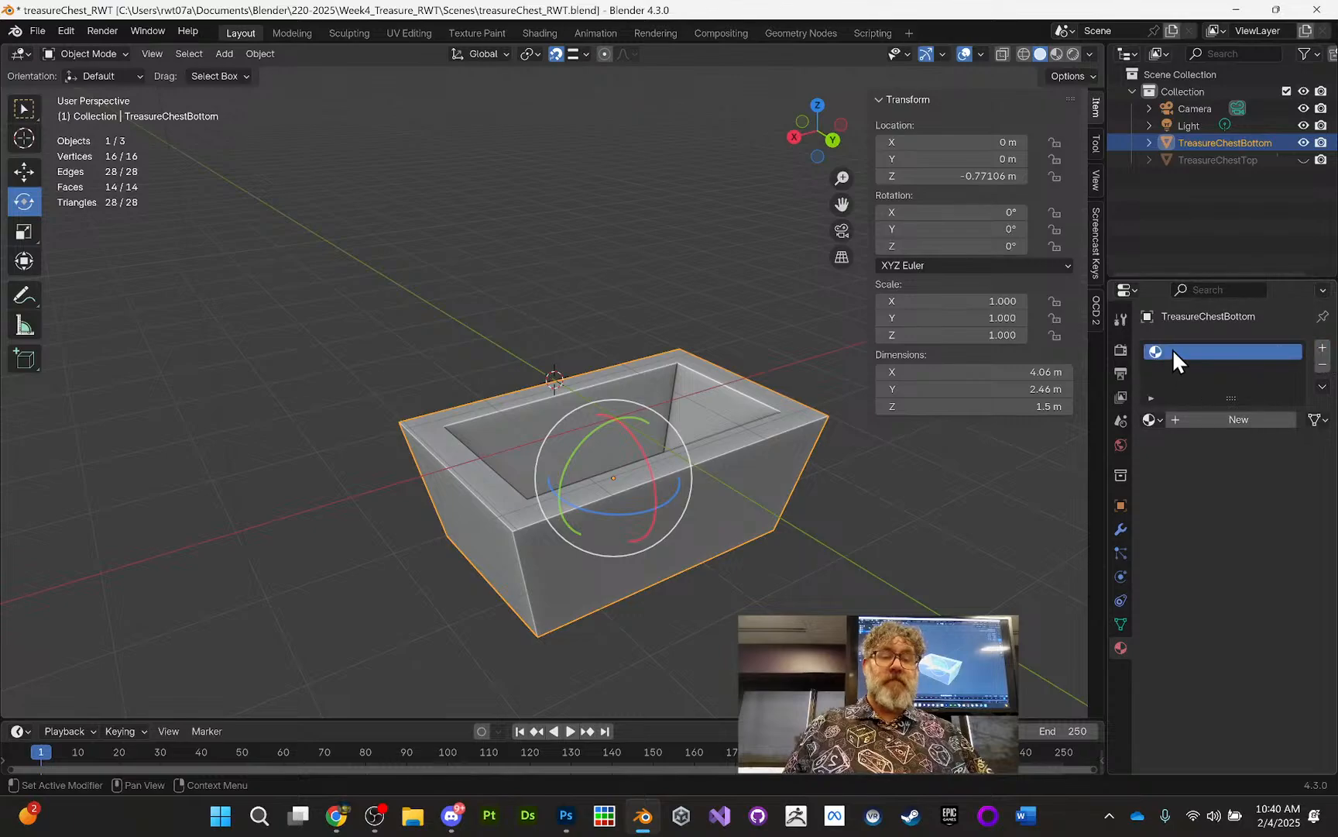
{"action": "left_click", "coordinate": [1176, 419]}
{"action": "double_click", "coordinate": [1206, 418]}
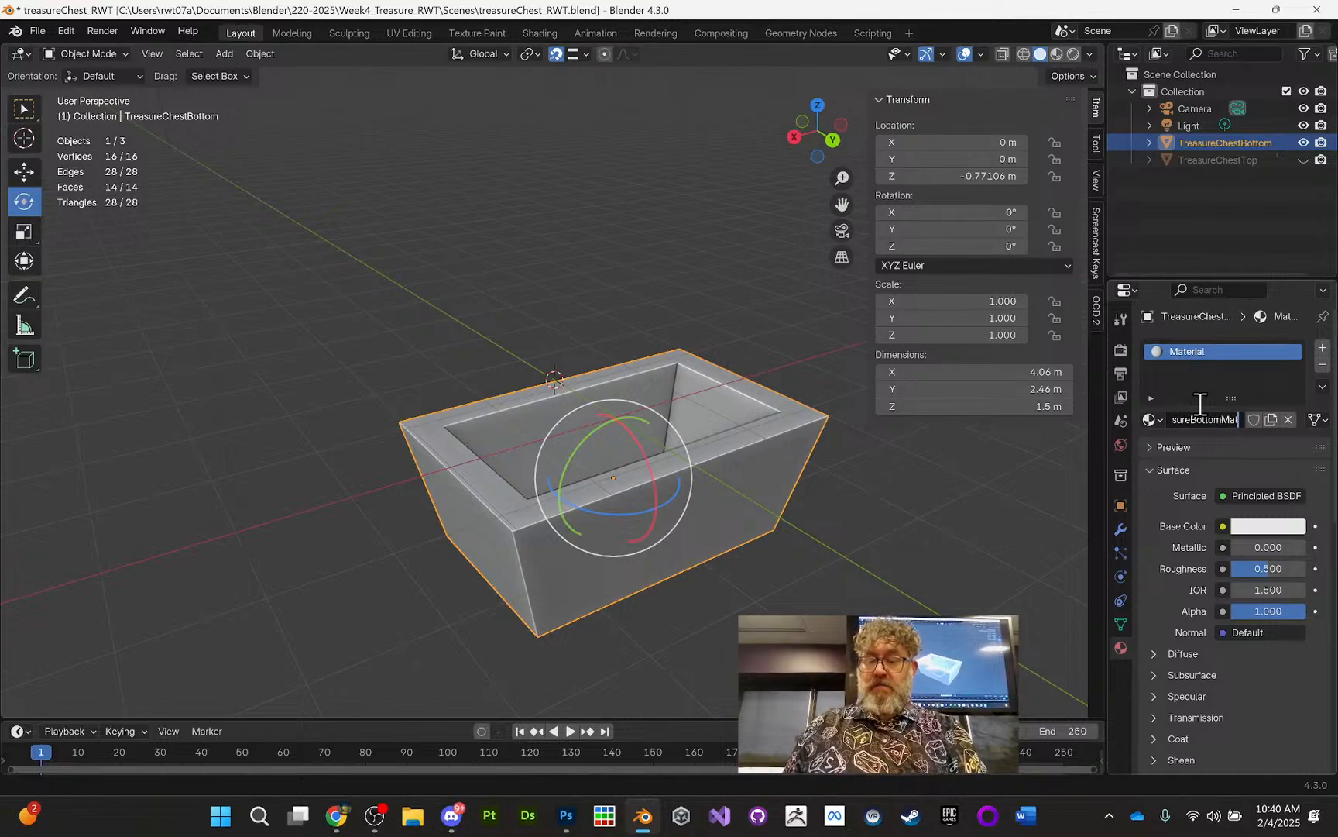
{"action": "type", "text": "ial"}
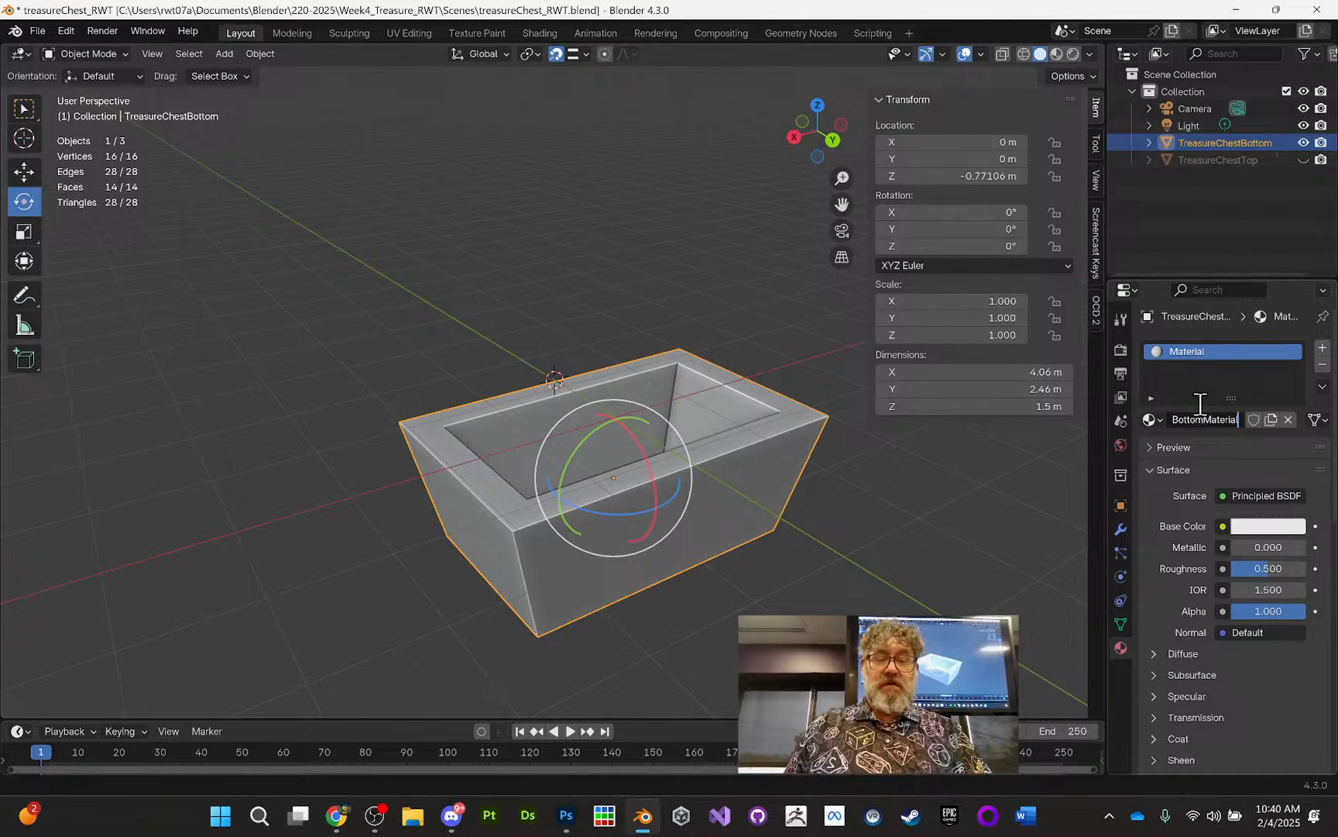
{"action": "key", "text": "Return"}
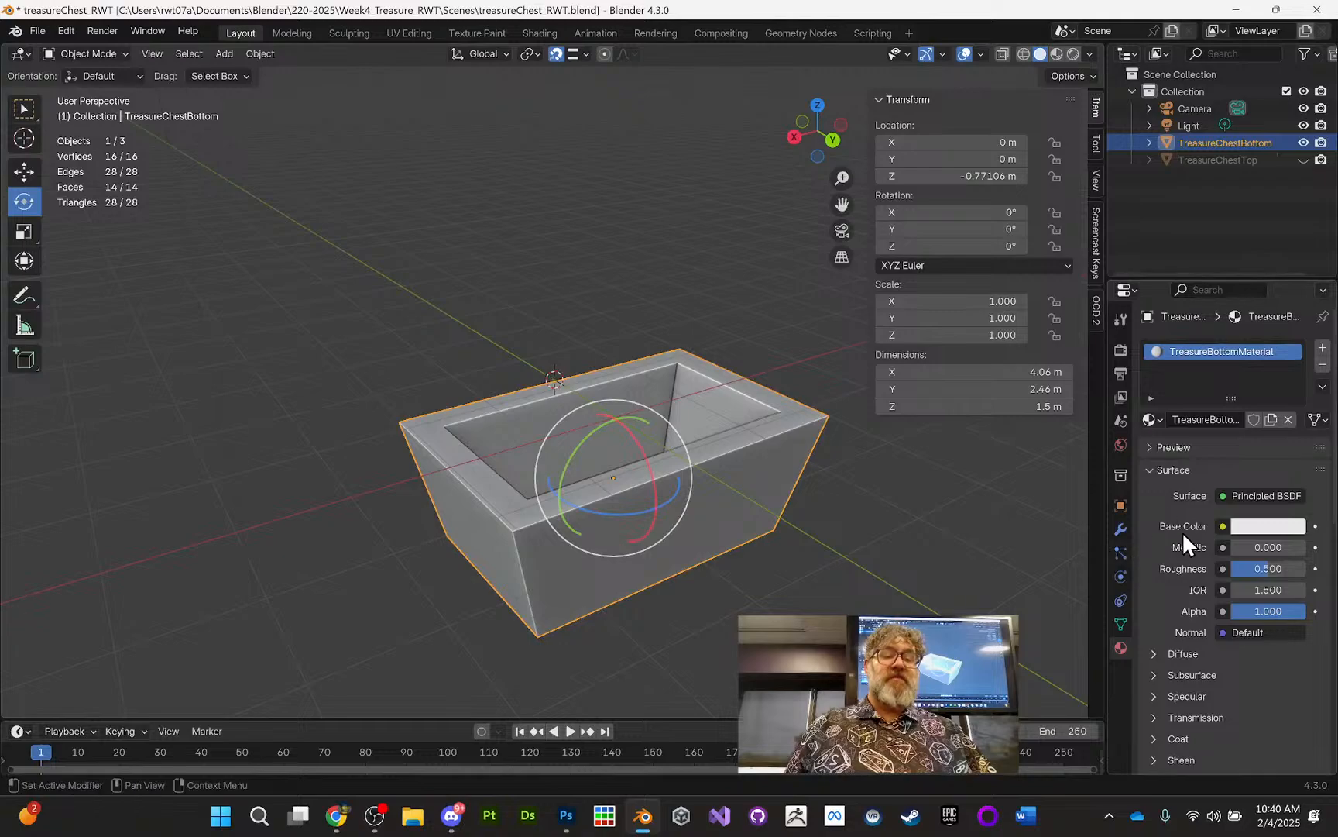
Step: Give the material's Base Color an Image Texture using TreasureChestBottom_Texture.png from the project's Textures folder
{"action": "left_click", "coordinate": [1224, 525]}
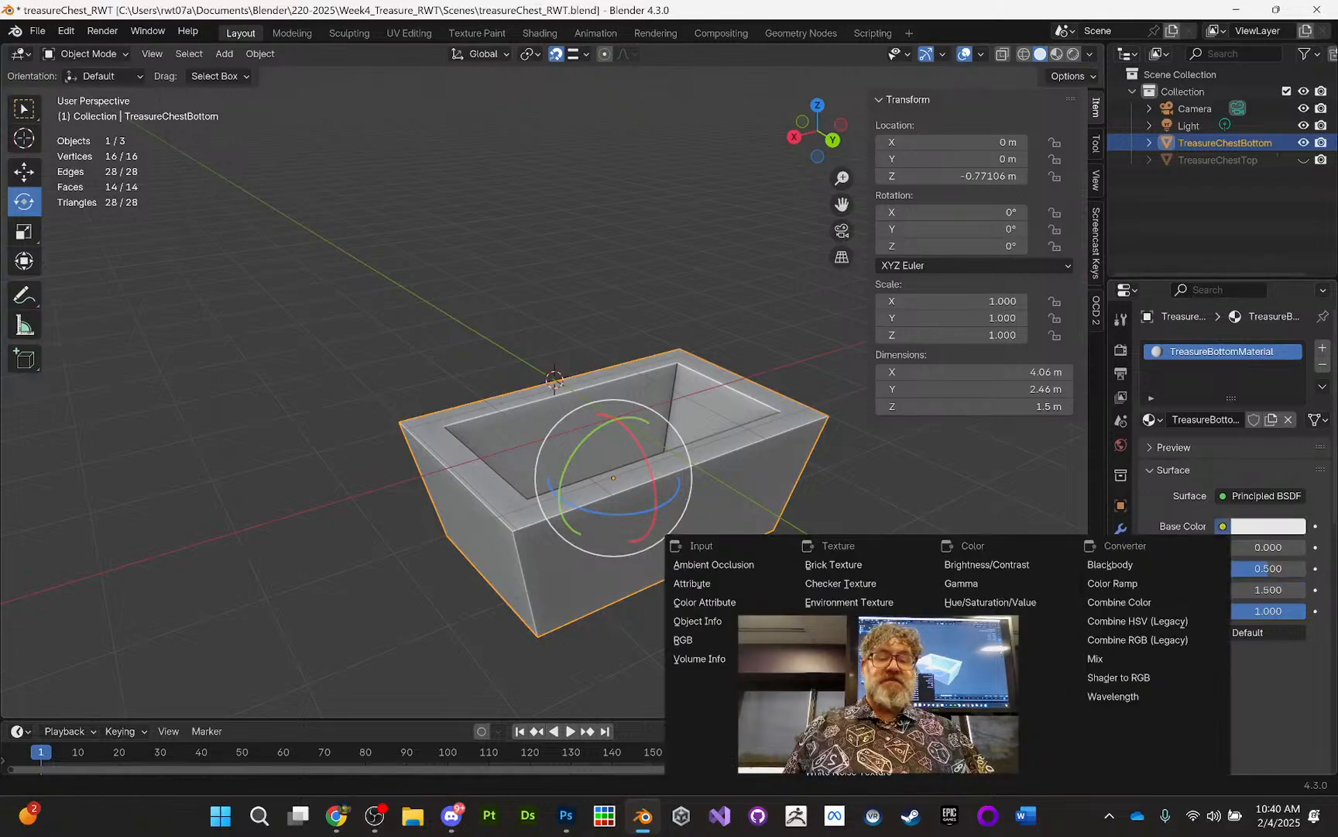
{"action": "left_click", "coordinate": [832, 677]}
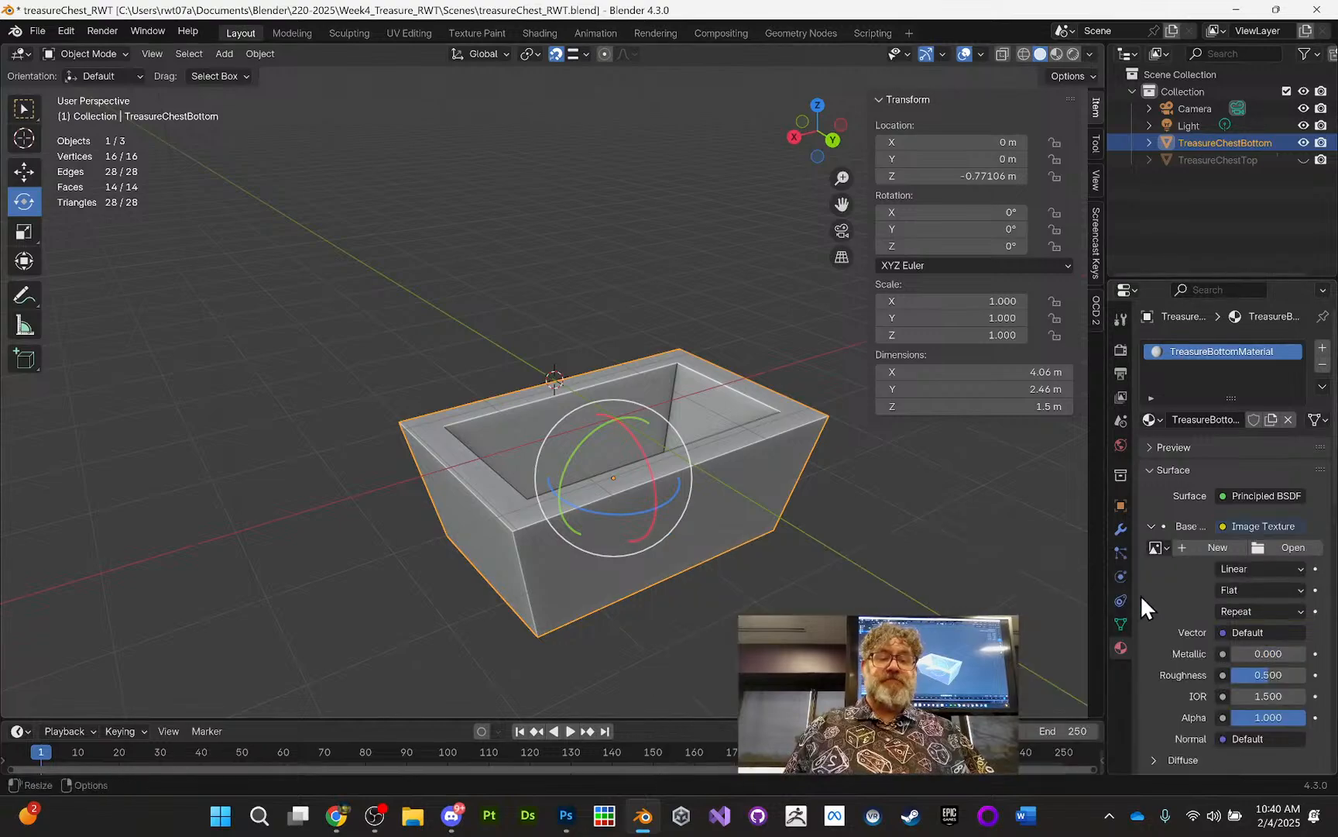
{"action": "left_click", "coordinate": [1285, 547]}
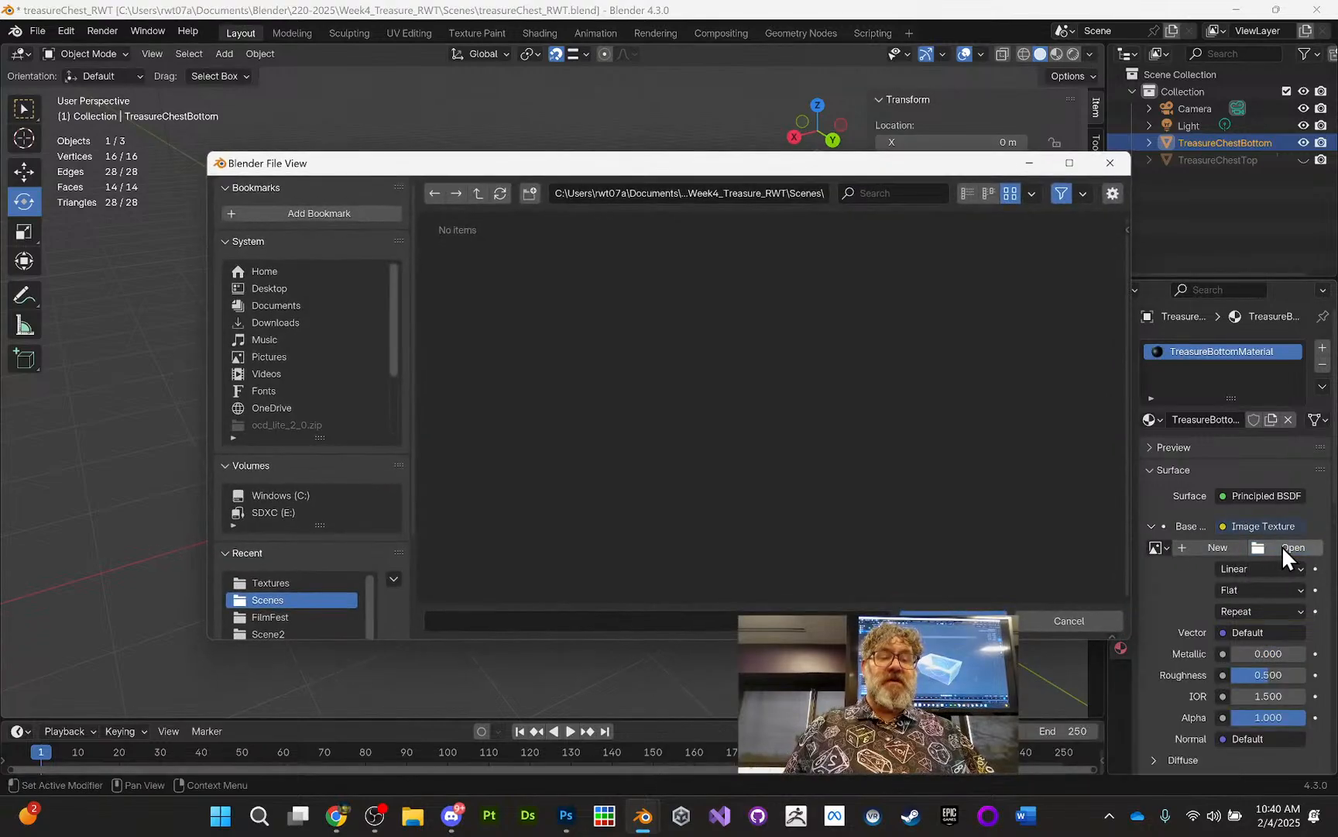
{"action": "left_click", "coordinate": [478, 193]}
{"action": "left_click", "coordinate": [739, 284]}
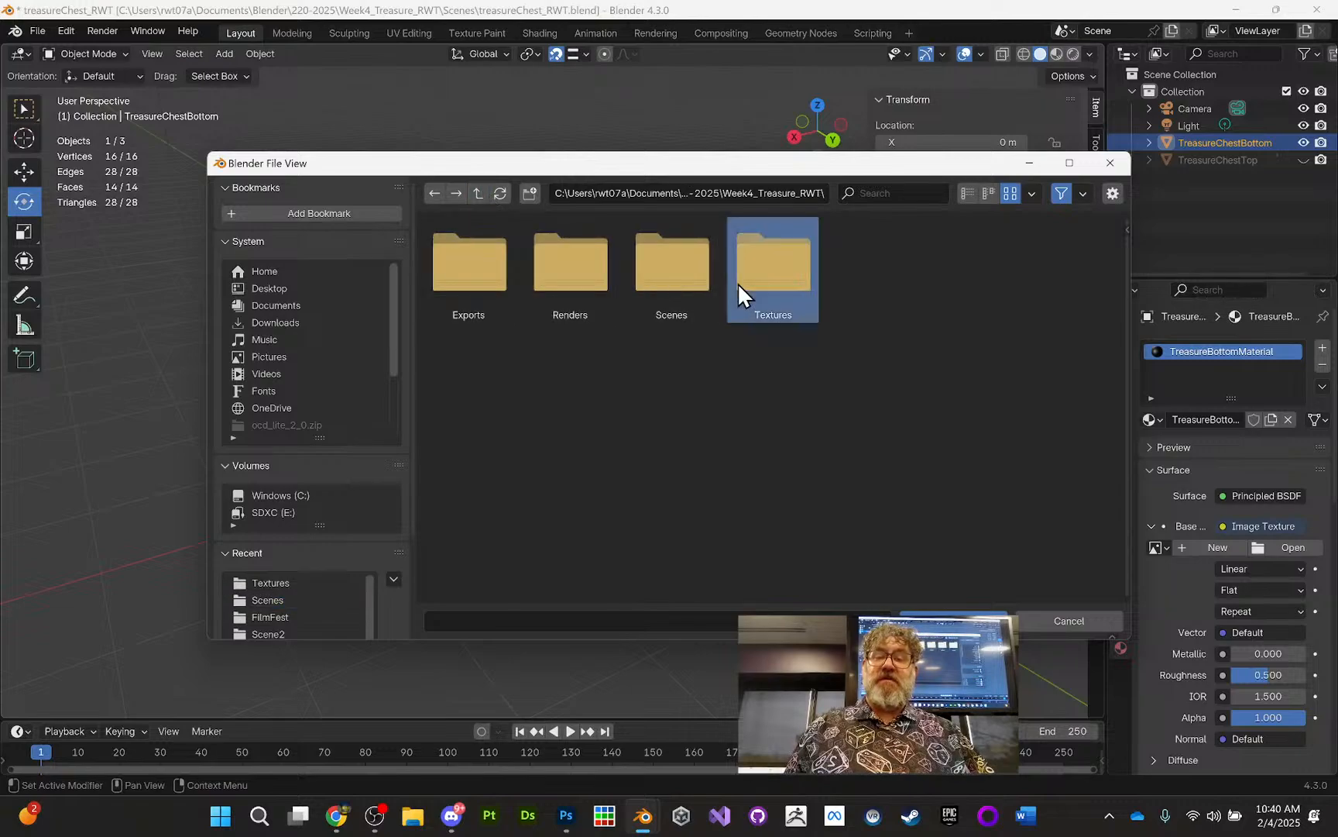
{"action": "double_click", "coordinate": [738, 282]}
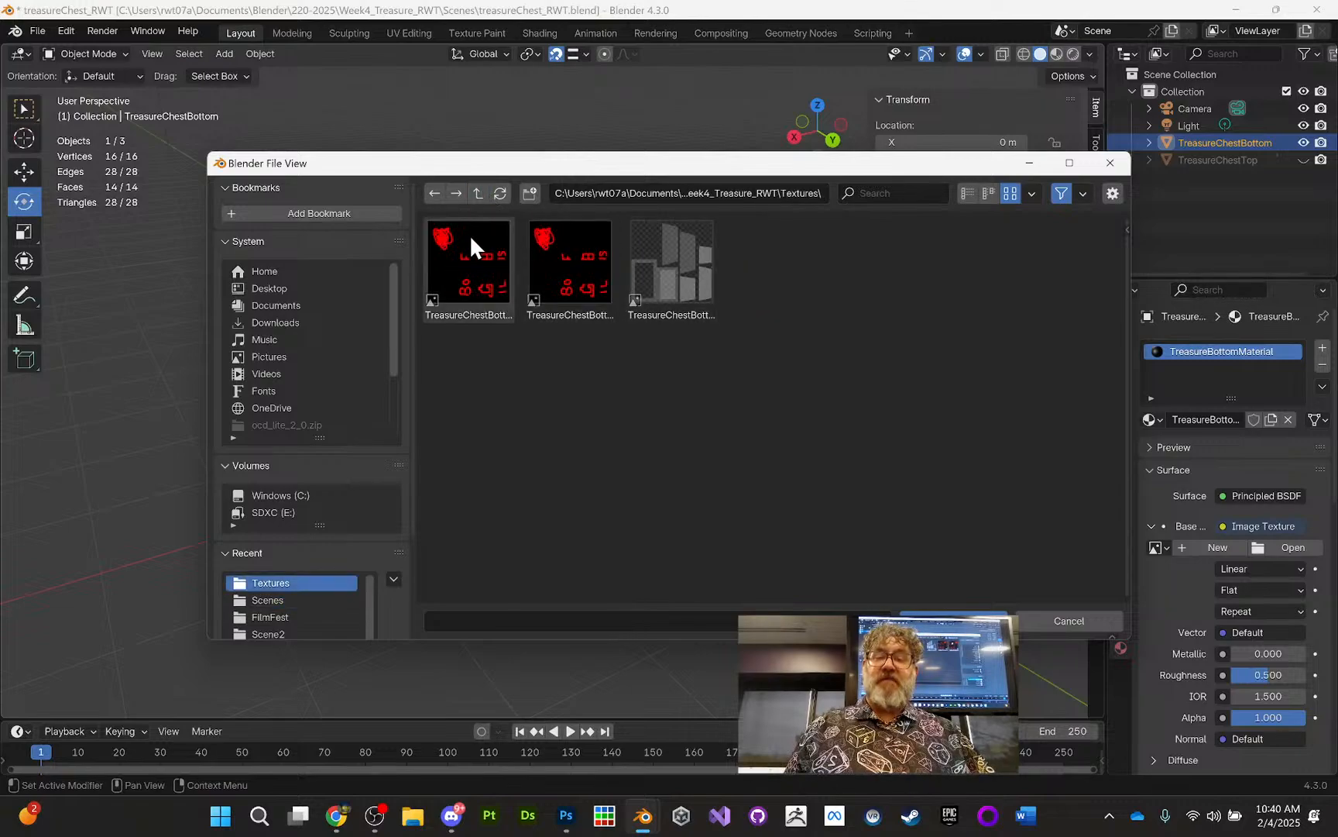
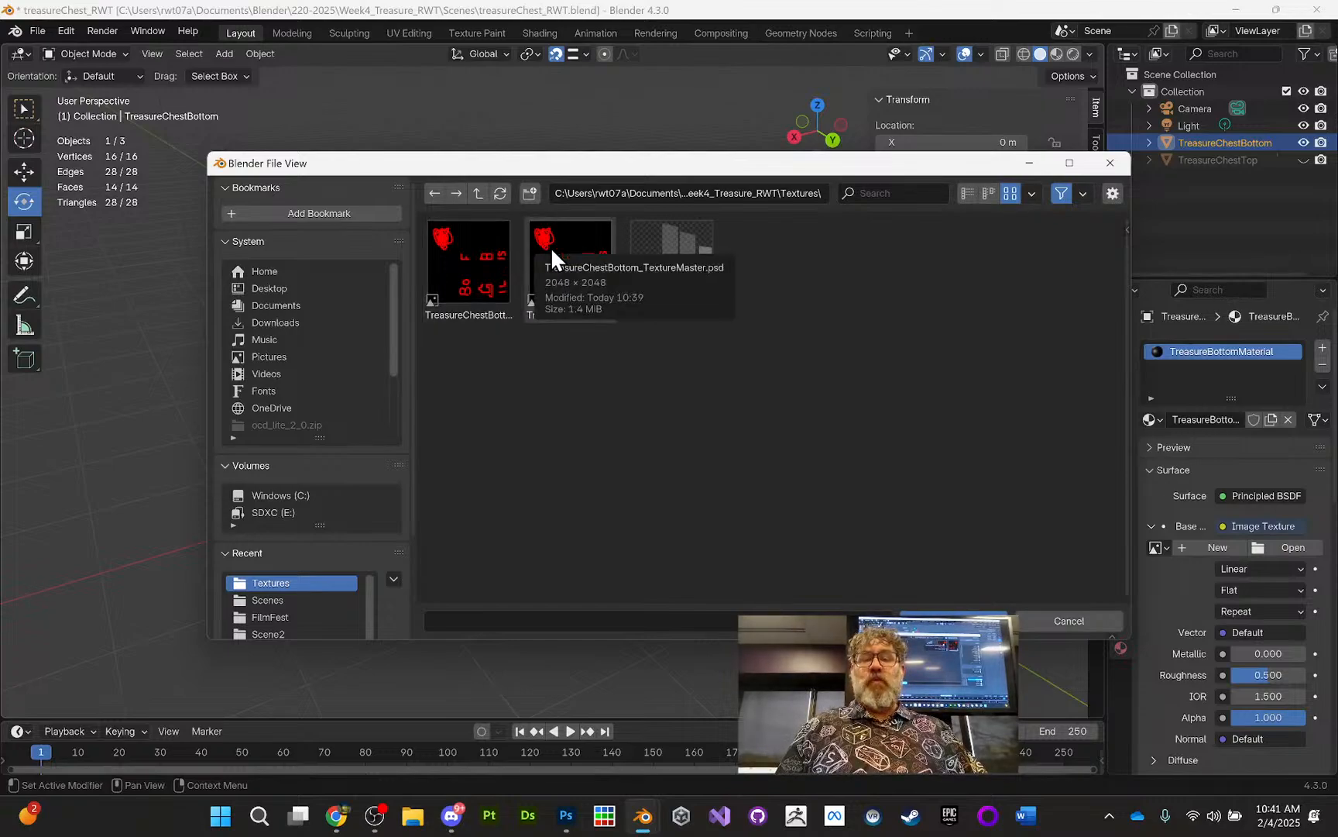
{"action": "left_click", "coordinate": [491, 249]}
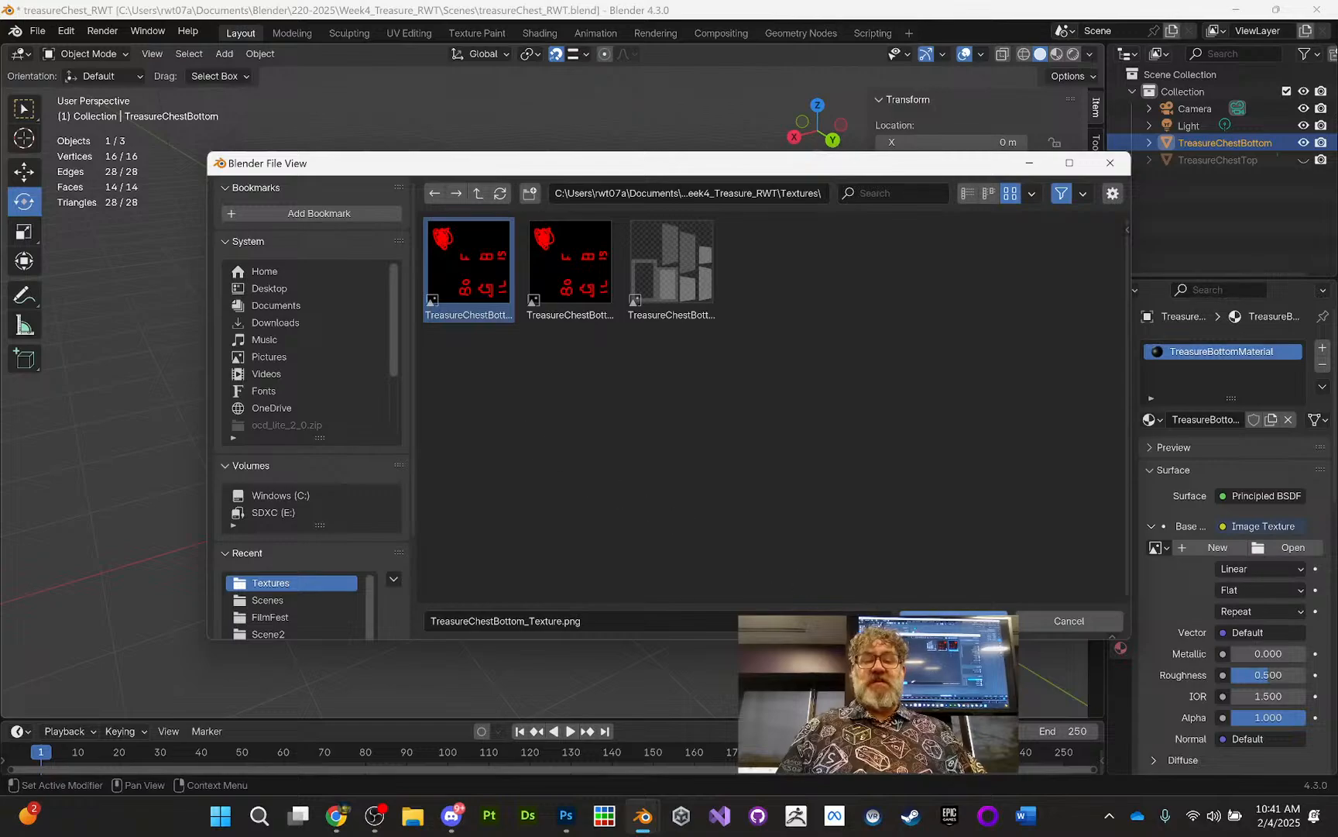
{"action": "left_click", "coordinate": [952, 618]}
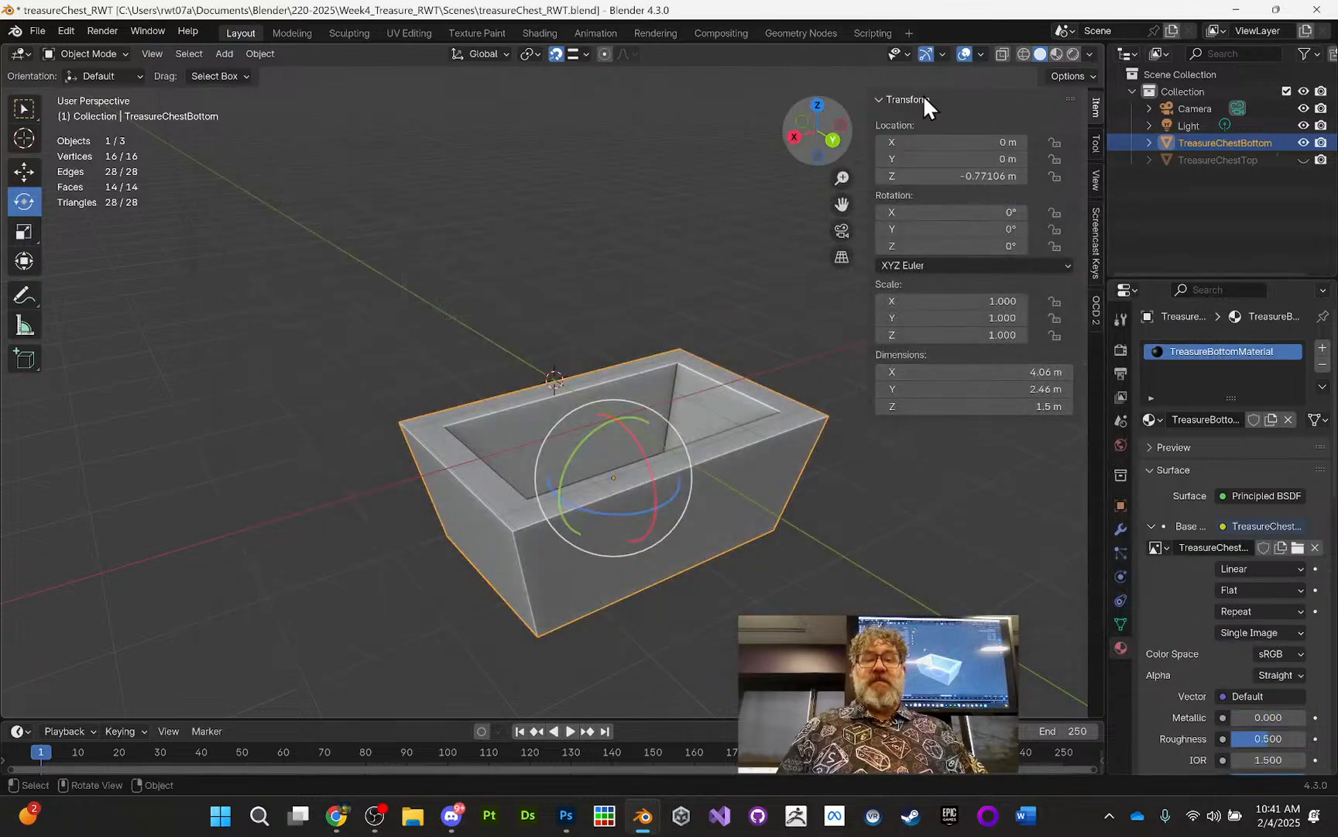
Step: Display the textured chest bottom in Material Preview shading
{"action": "left_click", "coordinate": [1057, 54]}
{"action": "key", "text": "r"}
{"action": "key", "text": "r"}
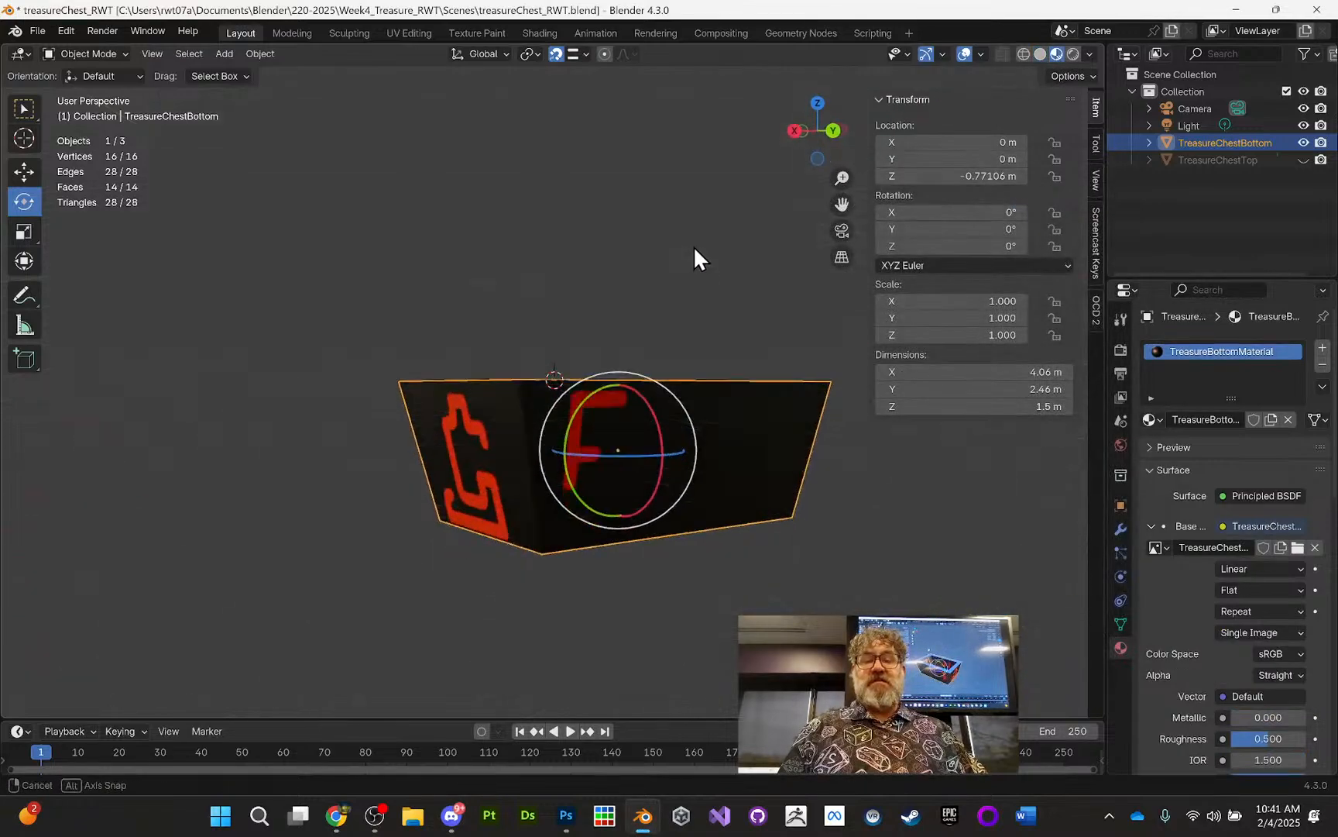
{"action": "key", "text": "Escape"}
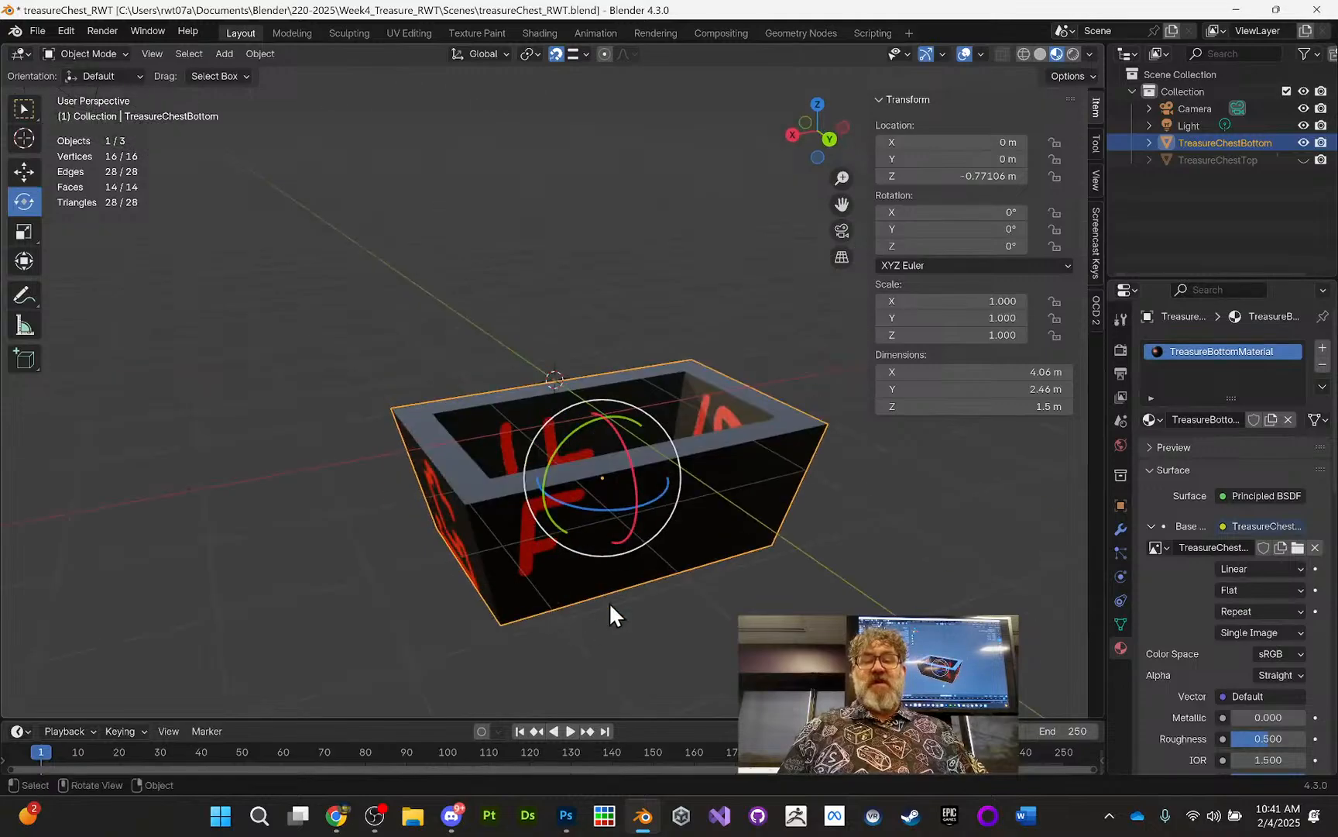
Step: Examine the placement and orientation of the painted labels on the chest's inner walls, floor, outer sides and underside
{"action": "middle_click_drag", "start_coordinate": [608, 603], "coordinate": [580, 86]}
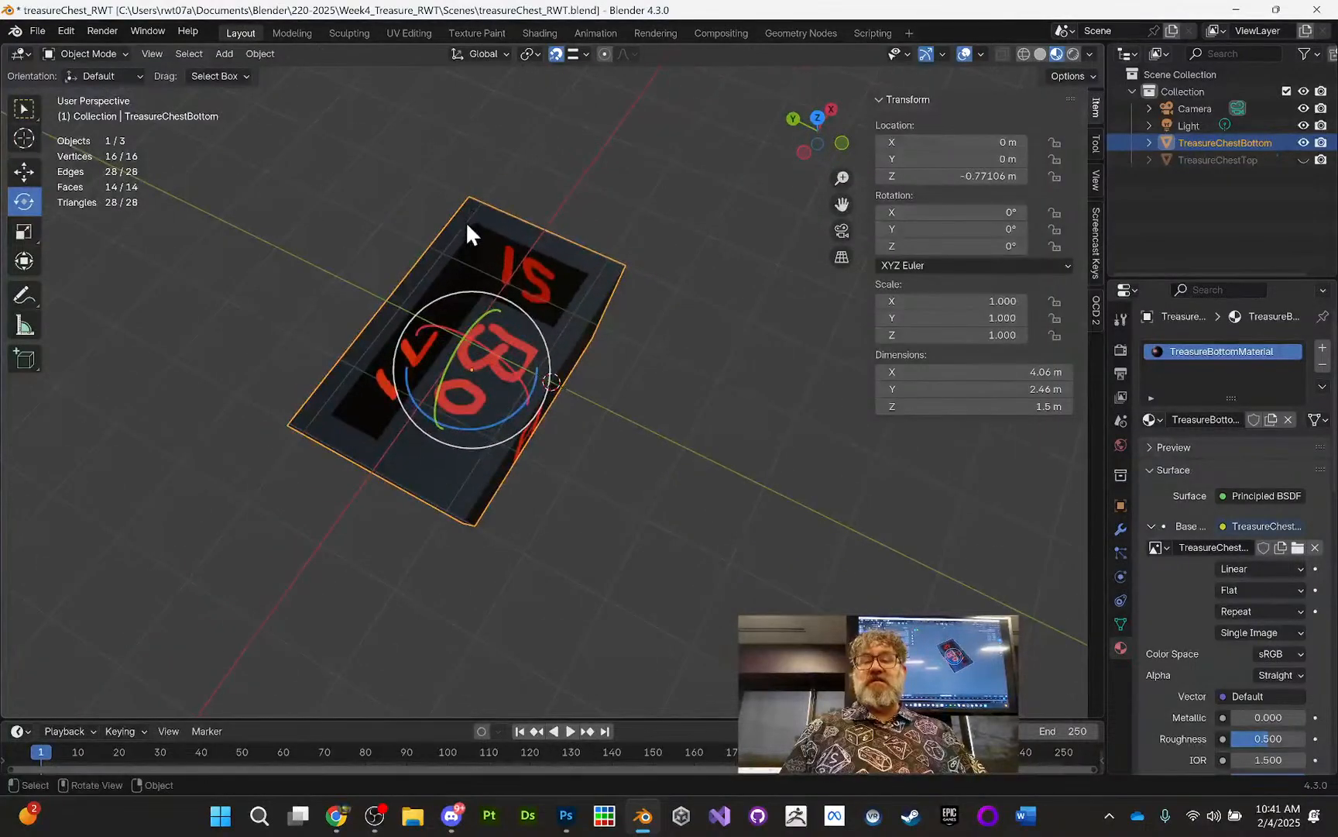
{"action": "middle_click_drag", "start_coordinate": [479, 283], "coordinate": [454, 303]}
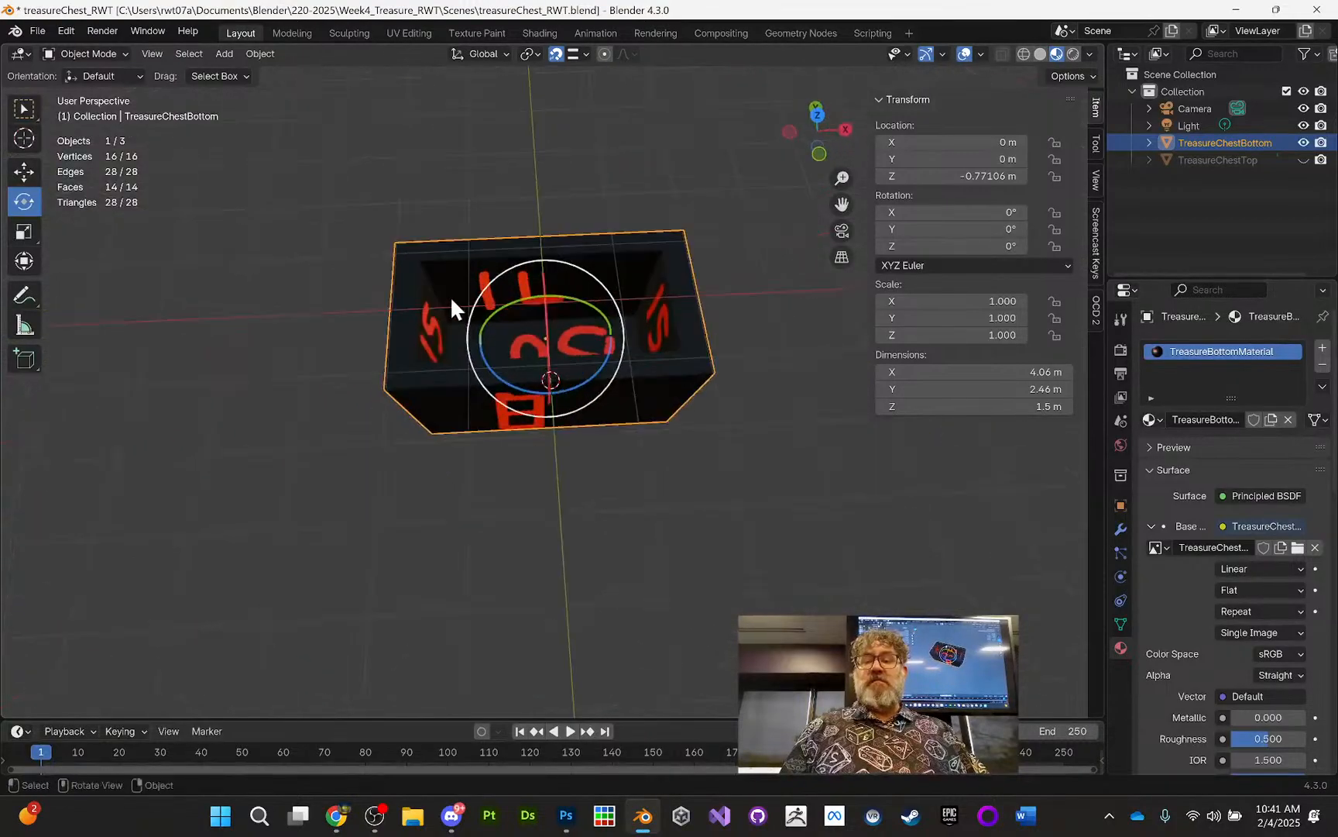
{"action": "mouse_move", "coordinate": [567, 293]}
{"action": "middle_mouse_down"}
{"action": "mouse_move", "coordinate": [628, 258]}
{"action": "mouse_move", "coordinate": [549, 295]}
{"action": "middle_mouse_up"}
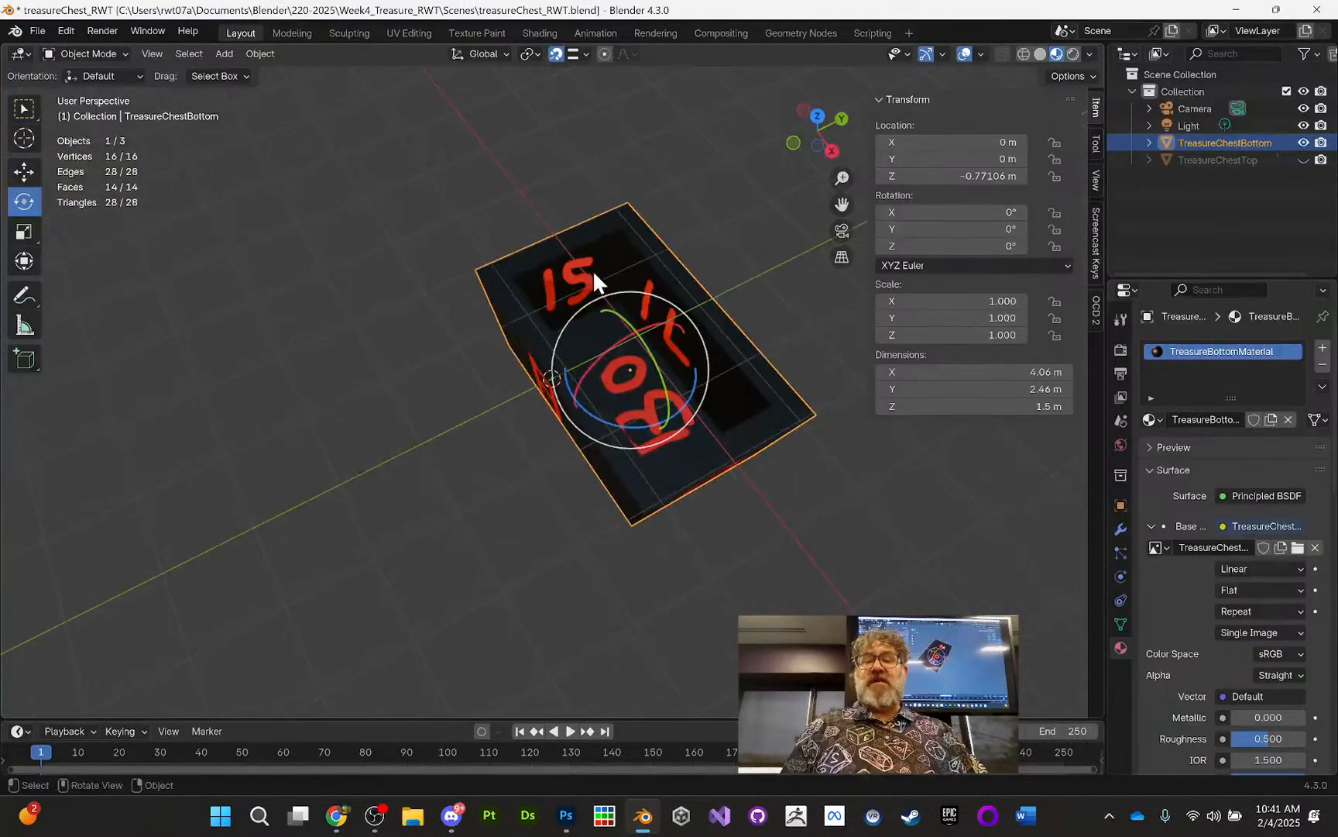
{"action": "middle_click_drag", "start_coordinate": [666, 247], "coordinate": [402, 182]}
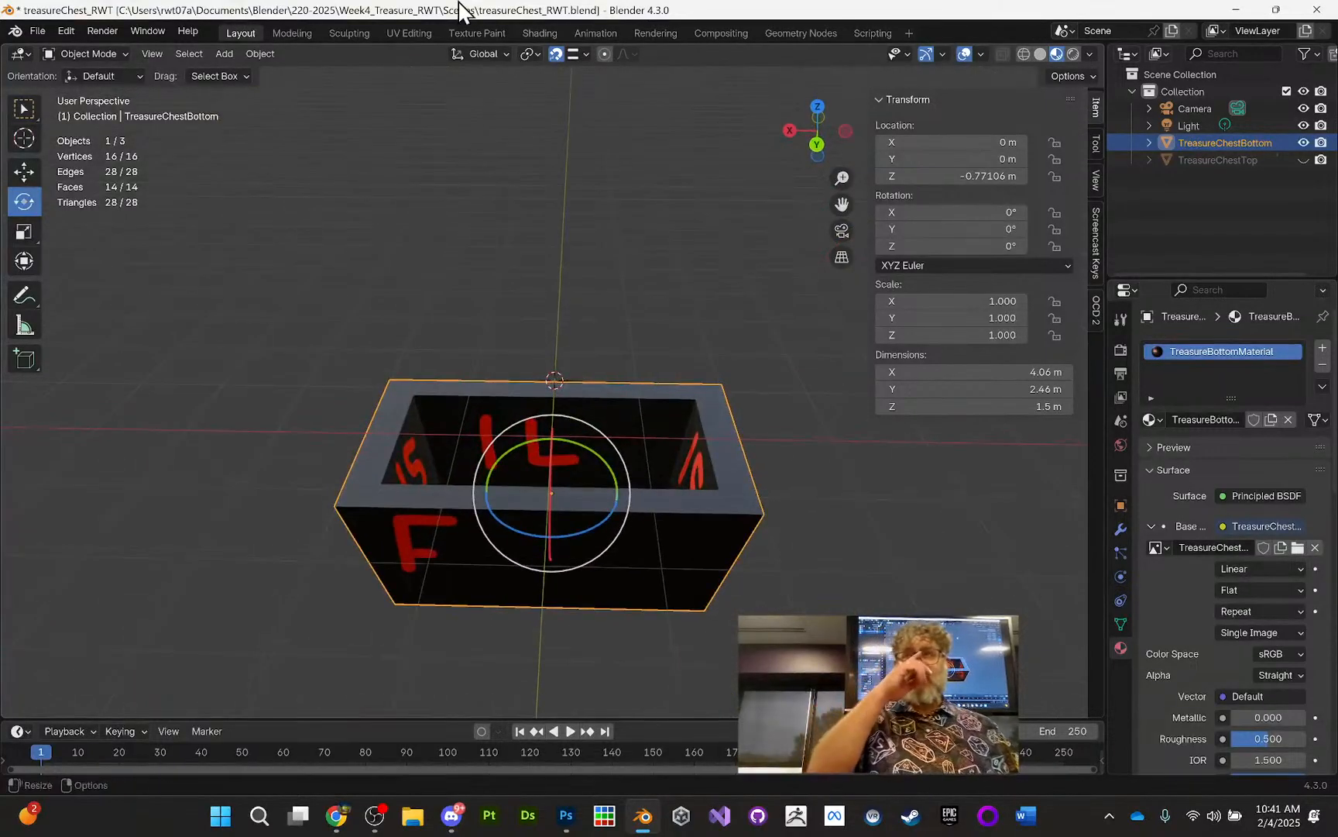
{"action": "middle_click_drag", "start_coordinate": [602, 218], "coordinate": [621, 440]}
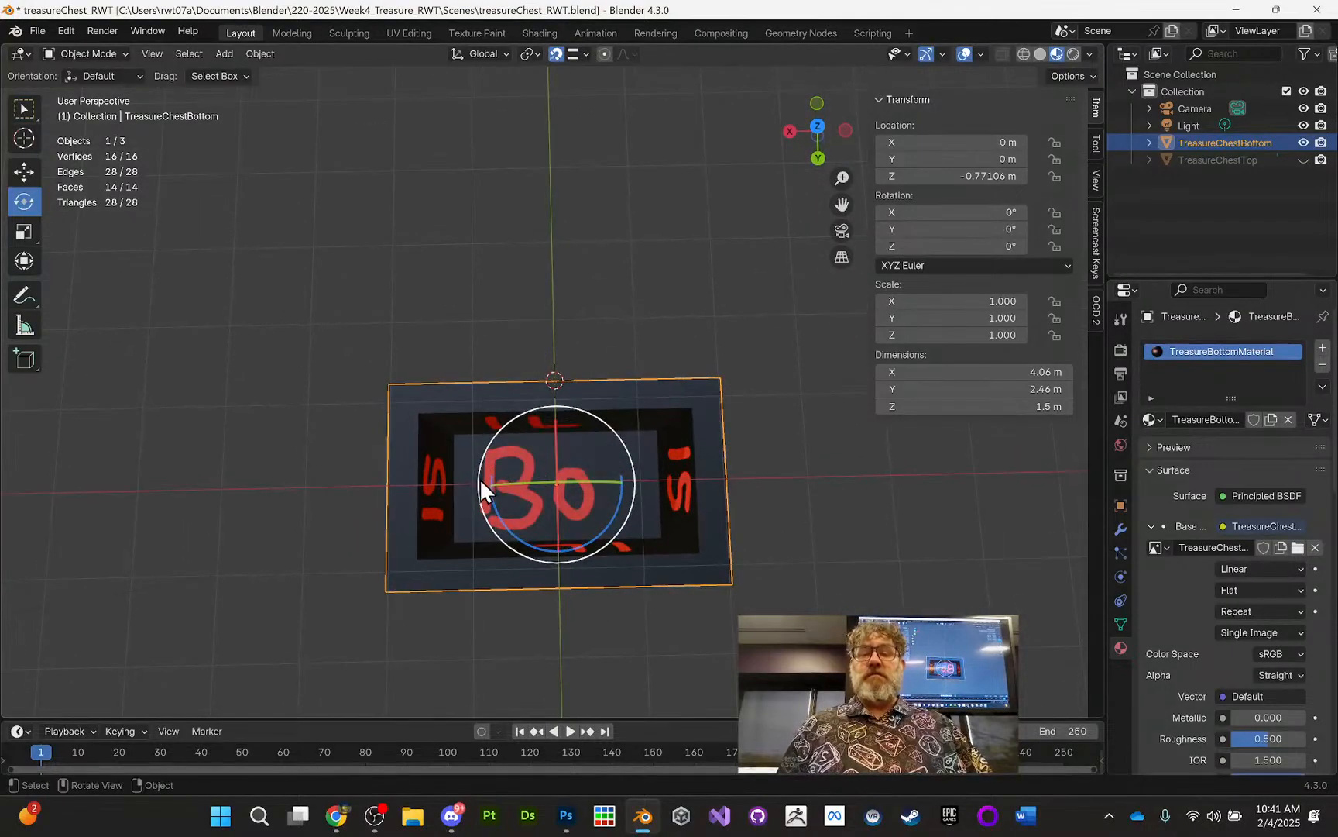
{"action": "middle_click_drag", "start_coordinate": [523, 502], "coordinate": [586, 195]}
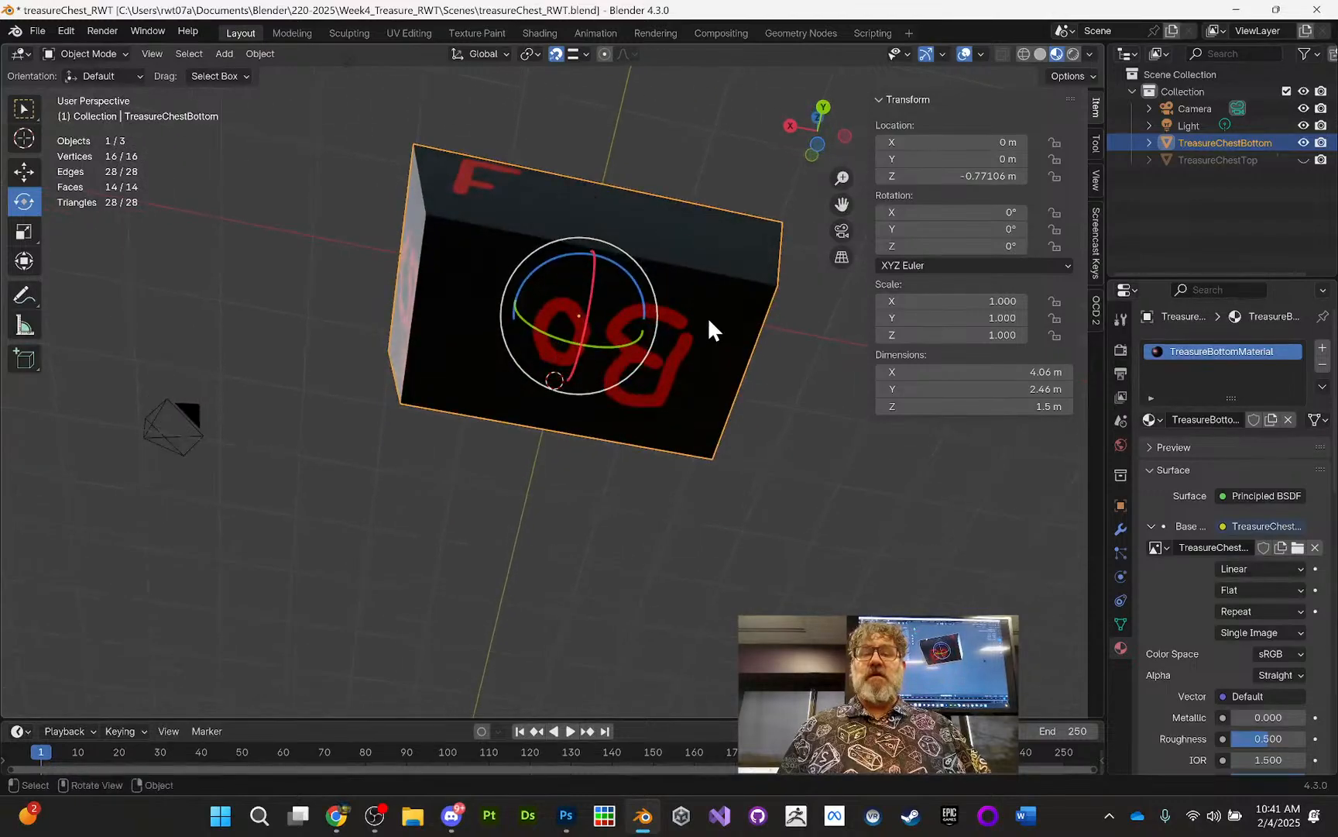
{"action": "middle_click_drag", "start_coordinate": [708, 324], "coordinate": [701, 560]}
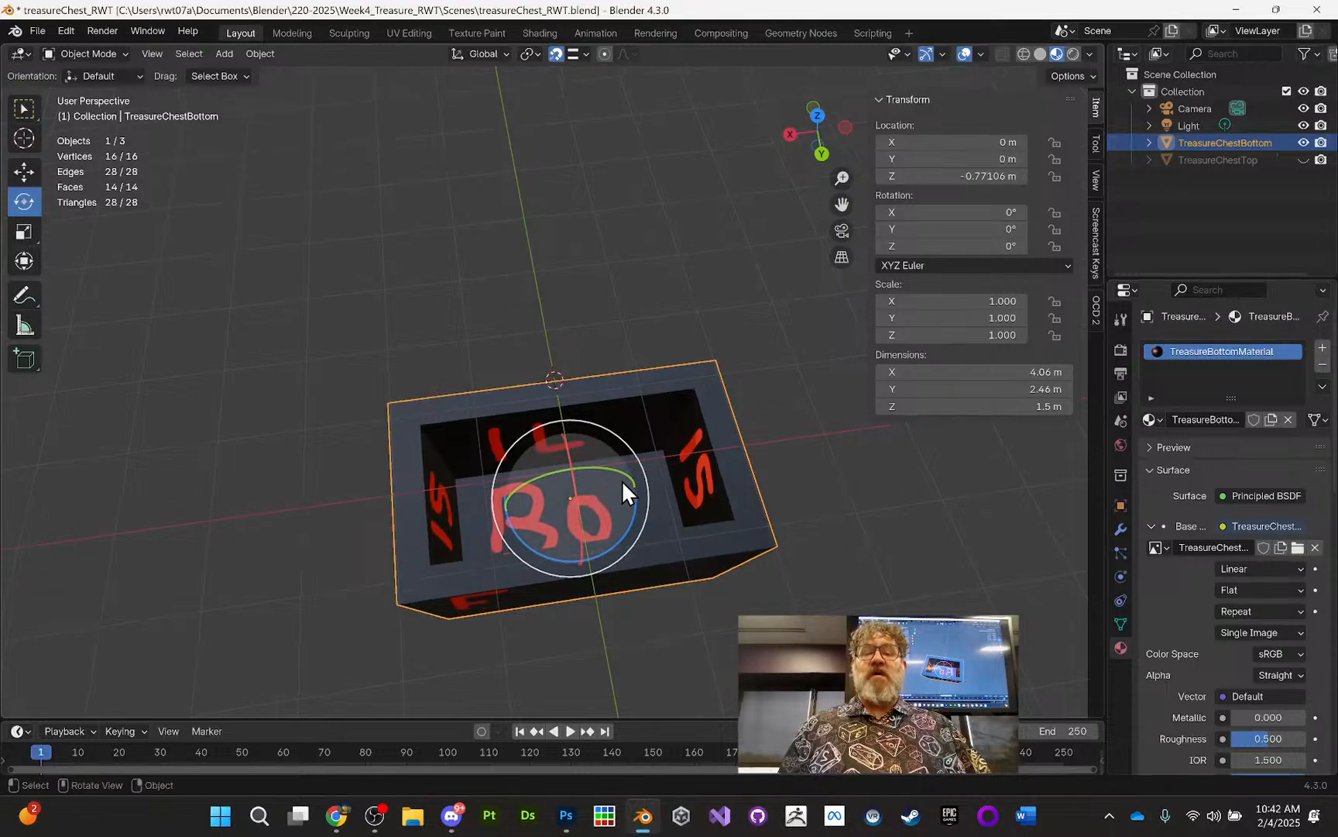
{"action": "middle_click_drag", "start_coordinate": [624, 491], "coordinate": [619, 254]}
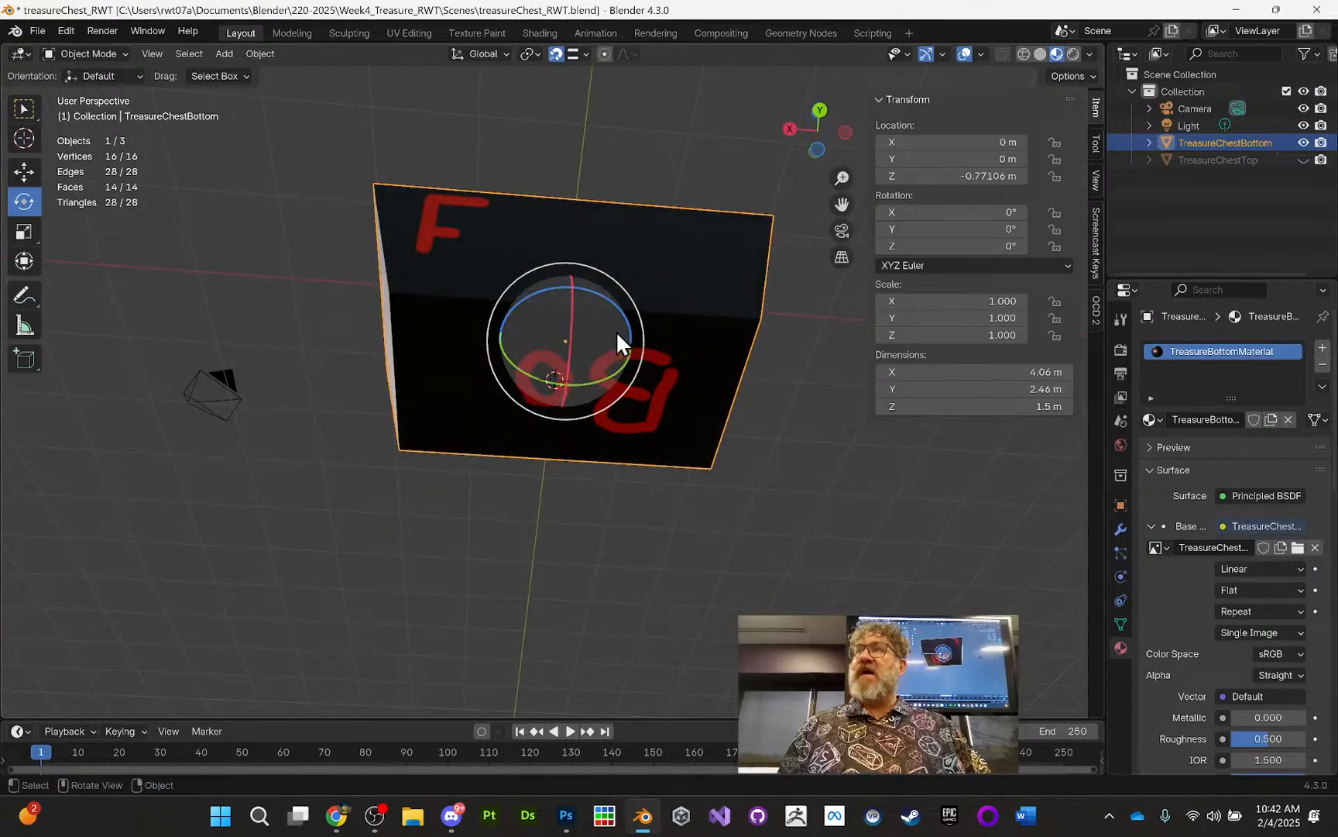
{"action": "middle_click_drag", "start_coordinate": [615, 330], "coordinate": [656, 281]}
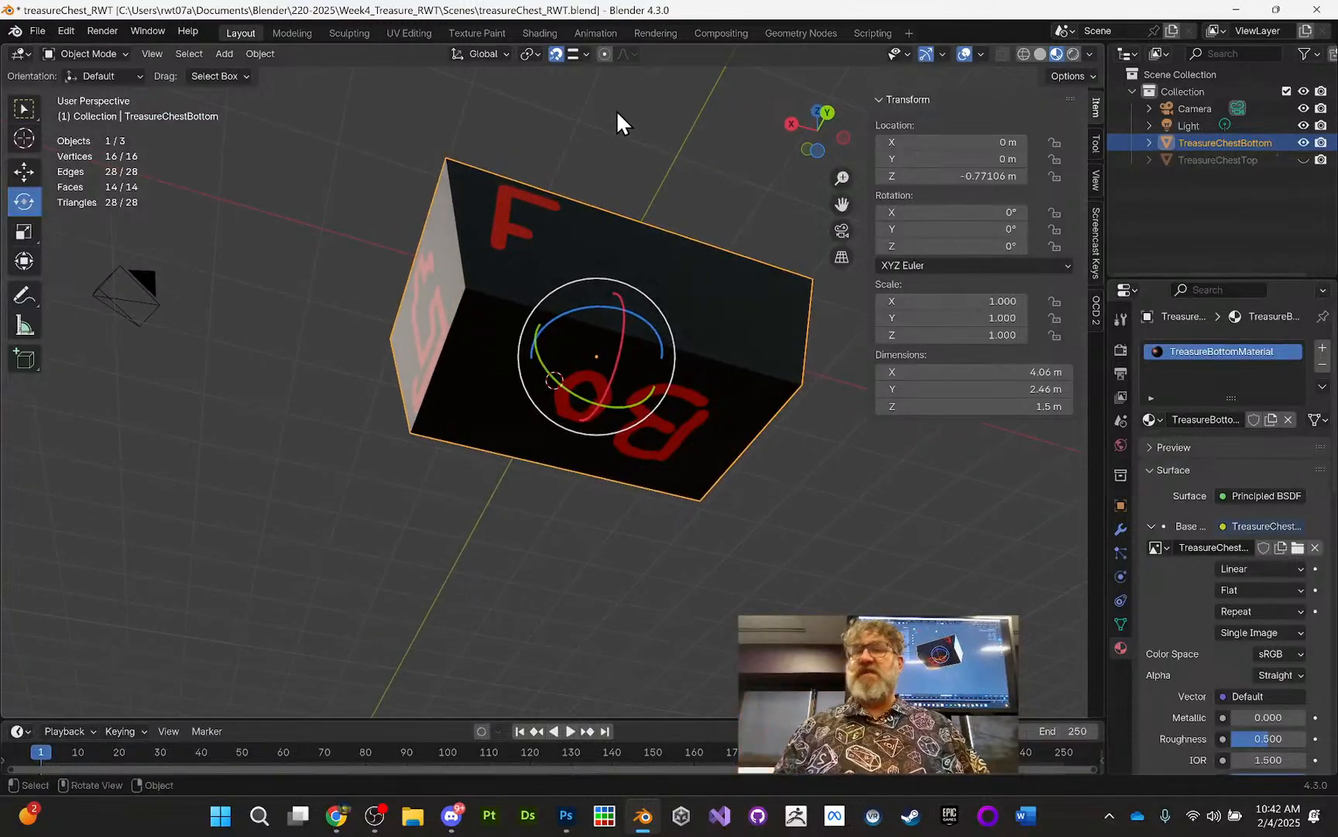
Step: In the UV Editing workspace, select the UV island labelled Bo and rotate it 180°
{"action": "left_click", "coordinate": [434, 33]}
{"action": "scroll", "coordinate": [413, 439], "scroll_direction": "down", "scroll_amount": 4}
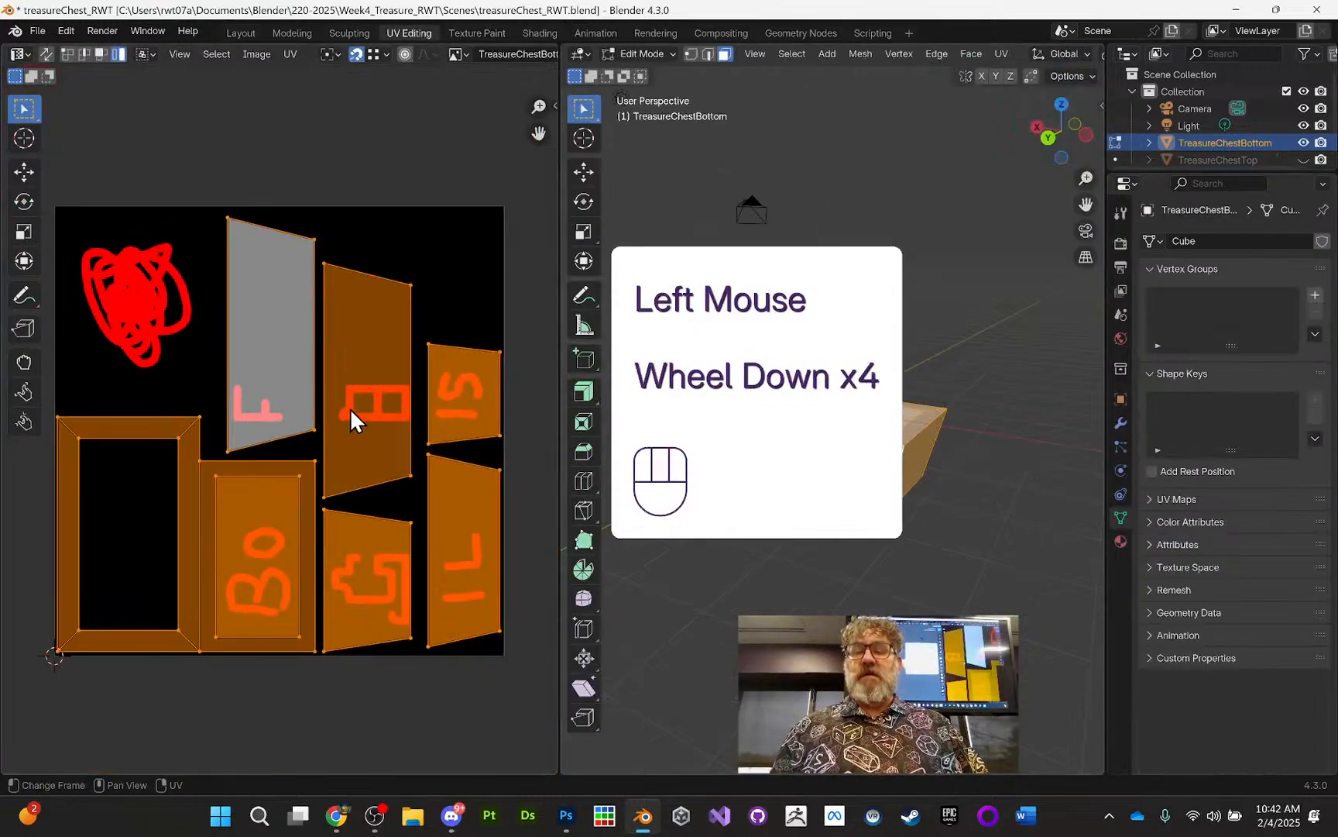
{"action": "left_click", "coordinate": [306, 502]}
{"action": "left_click", "coordinate": [312, 502]}
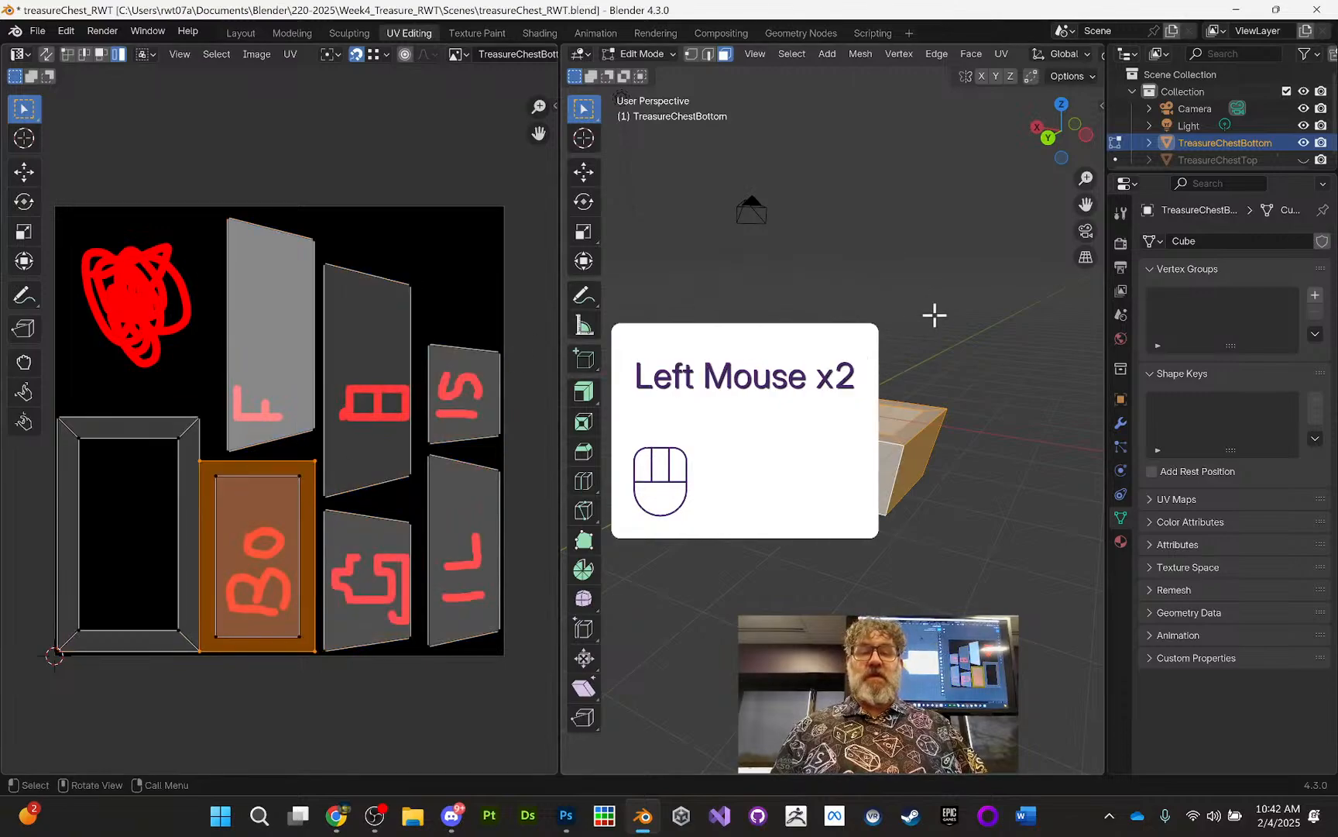
{"action": "scroll", "coordinate": [935, 316], "scroll_direction": "down", "scroll_amount": 1}
{"action": "scroll", "coordinate": [935, 315], "scroll_direction": "up", "scroll_amount": 3}
{"action": "middle_click_drag", "start_coordinate": [927, 335], "coordinate": [947, 260]}
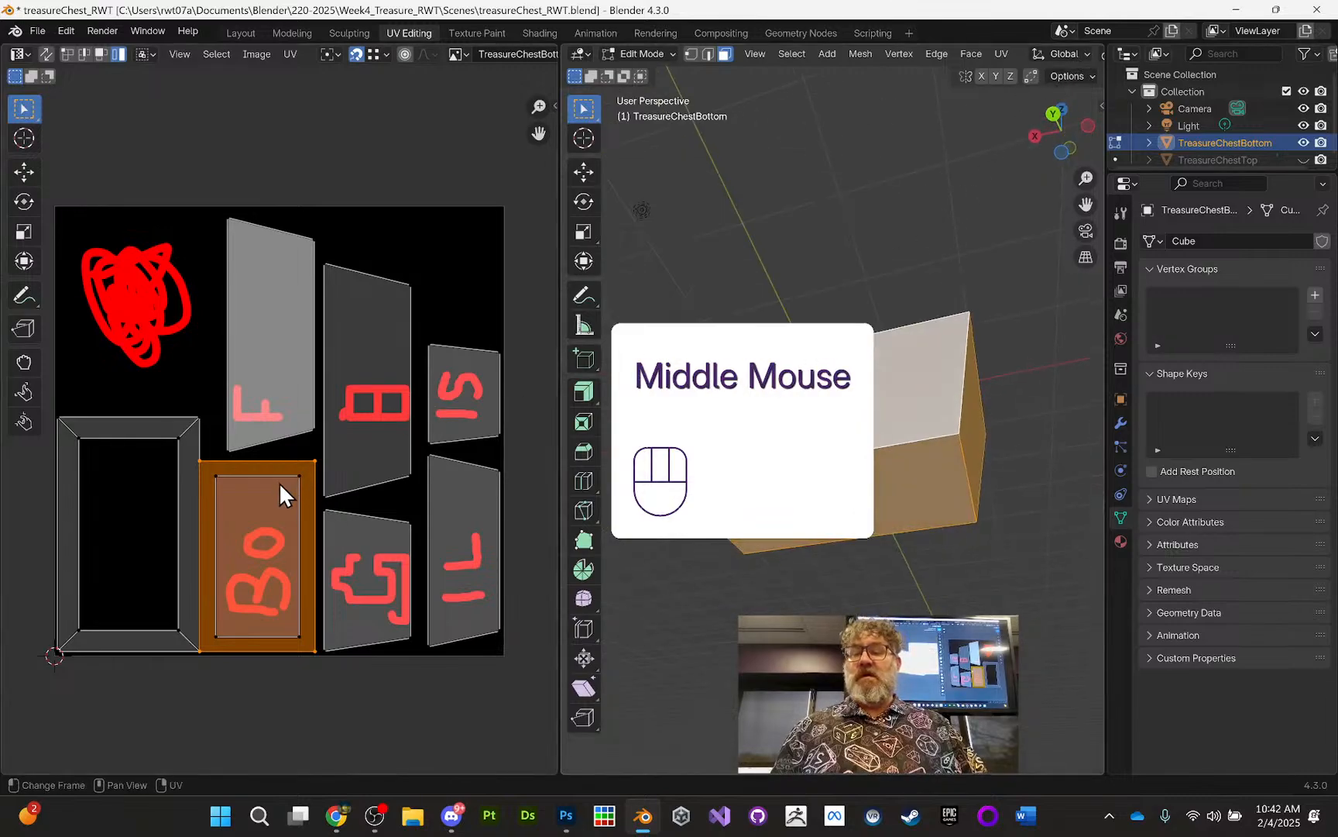
{"action": "left_click", "coordinate": [270, 464]}
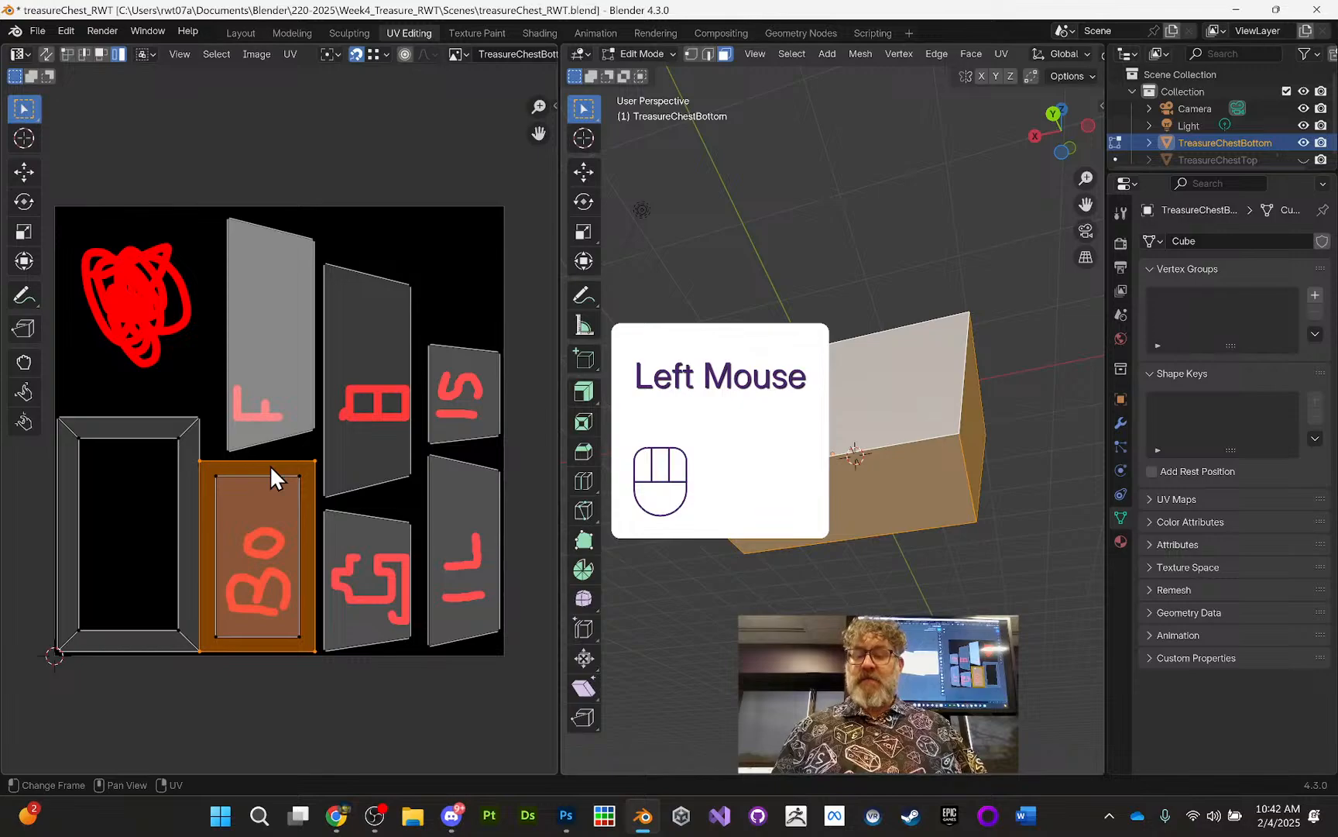
{"action": "key", "text": "r"}
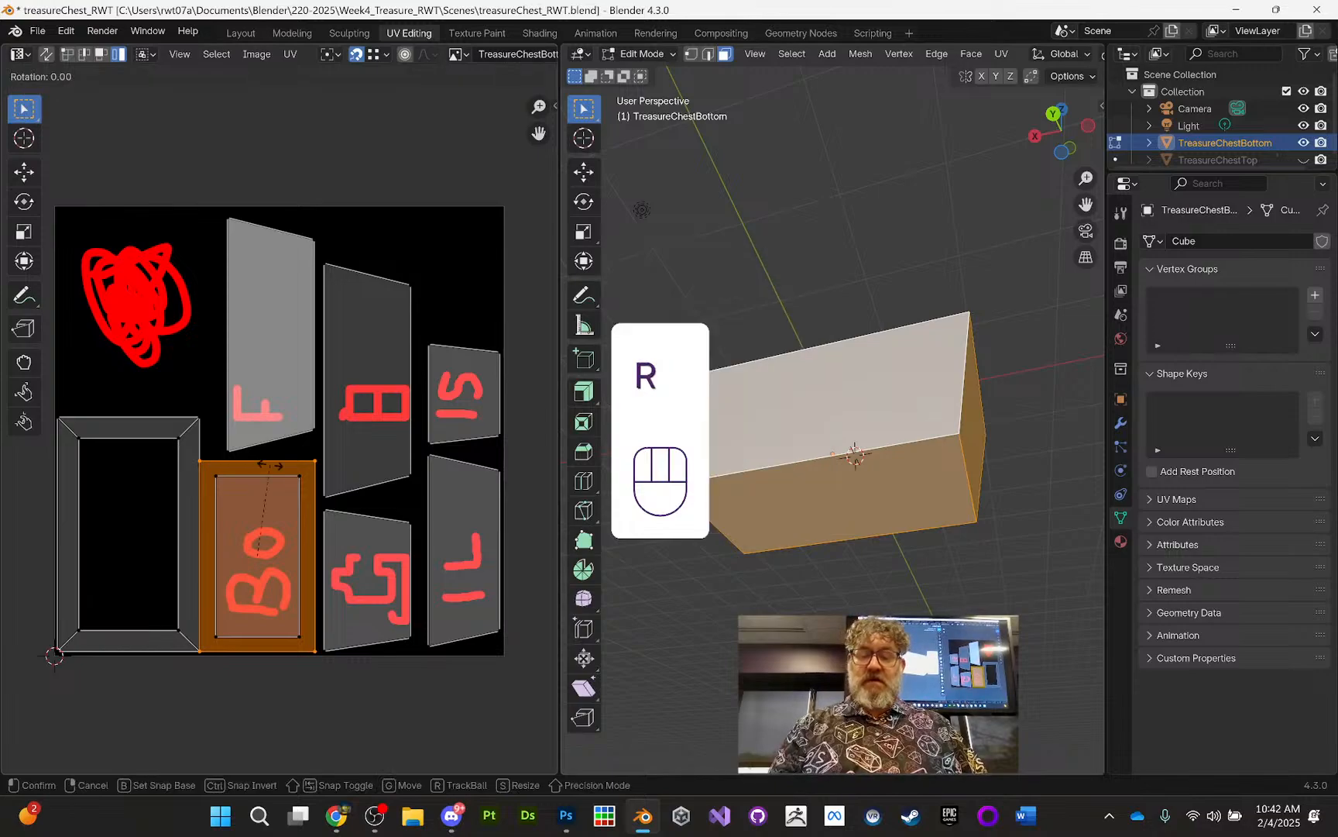
{"action": "type", "text": "180"}
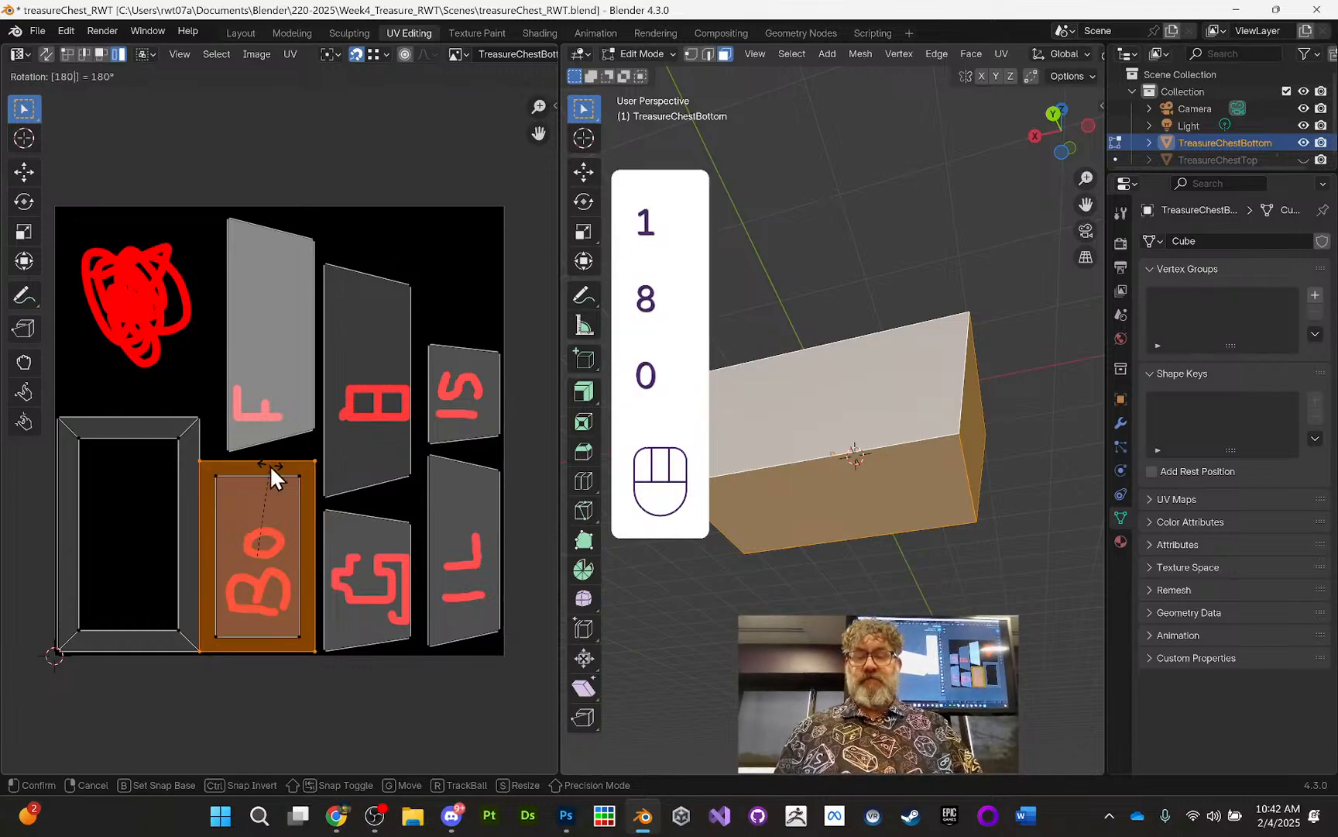
{"action": "key", "text": "Return"}
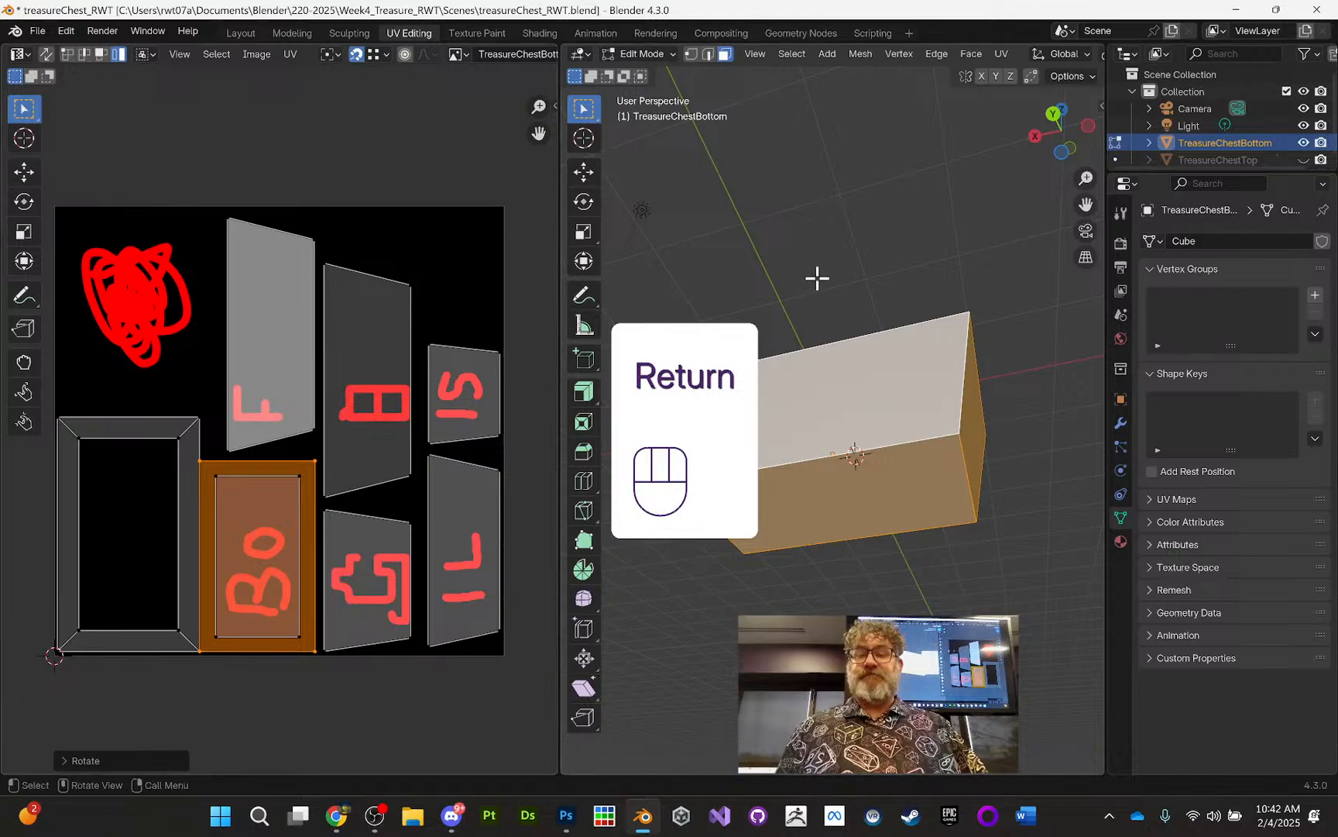
Step: Check the Bo label's orientation on the chest's floor and underside in the Layout workspace, and return to UV Editing
{"action": "left_click", "coordinate": [245, 34]}
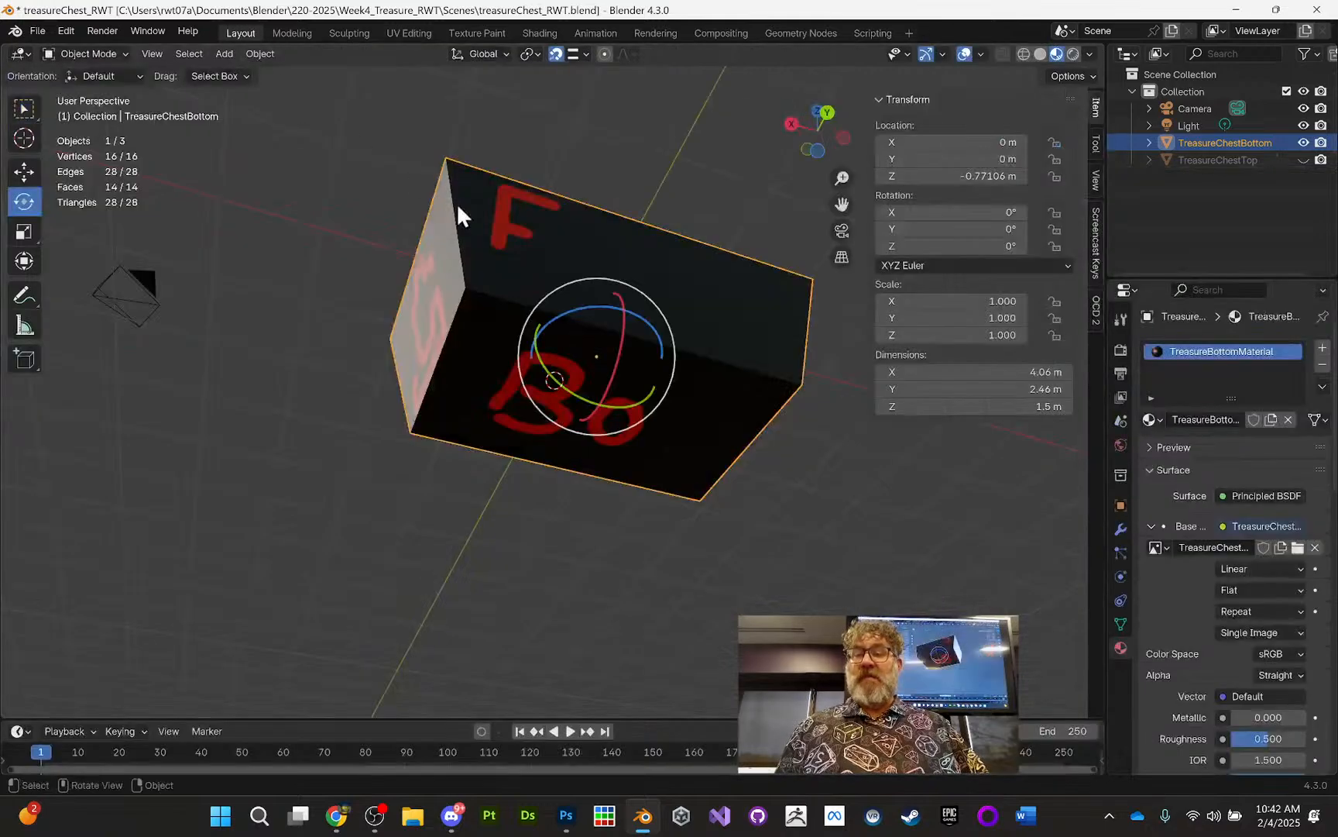
{"action": "middle_click_drag", "start_coordinate": [608, 255], "coordinate": [537, 512]}
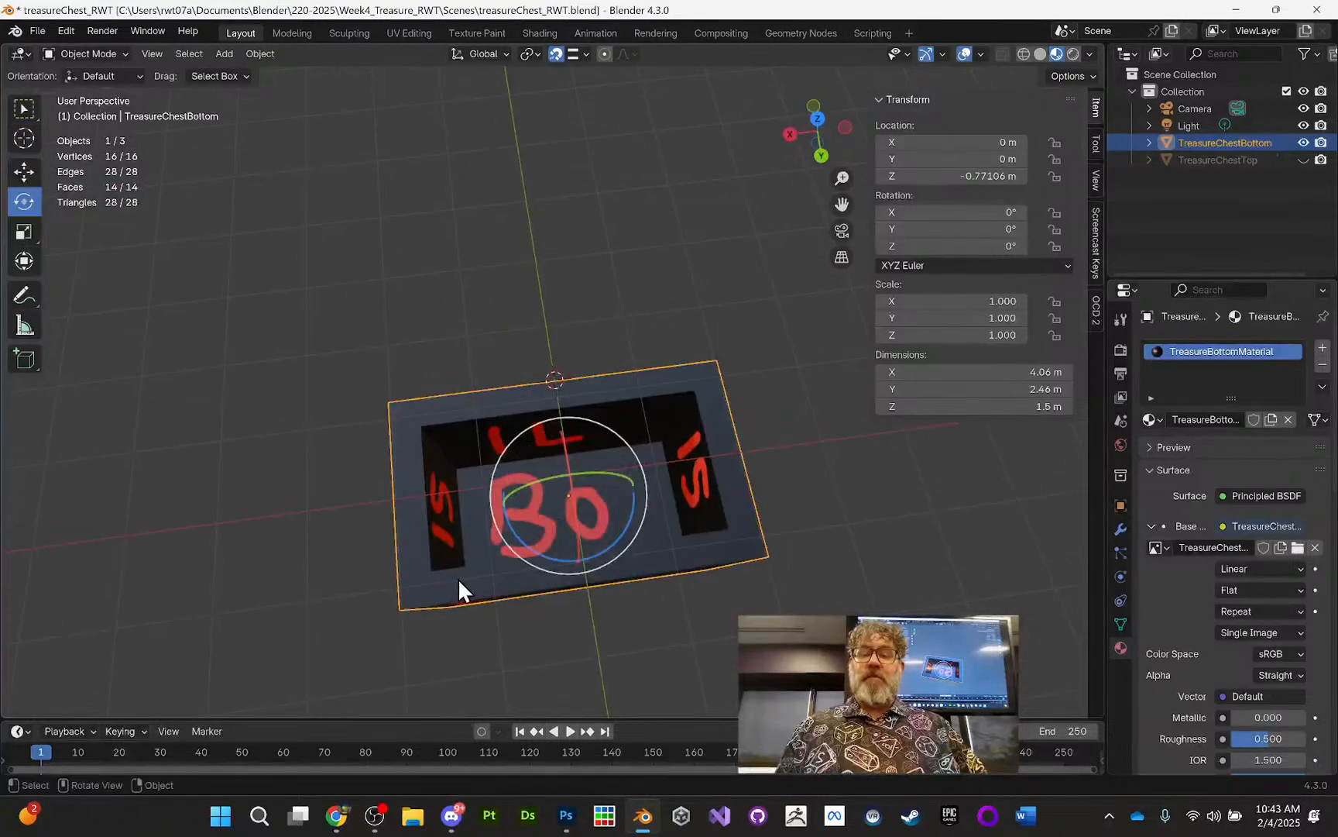
{"action": "middle_click_drag", "start_coordinate": [470, 600], "coordinate": [512, 289]}
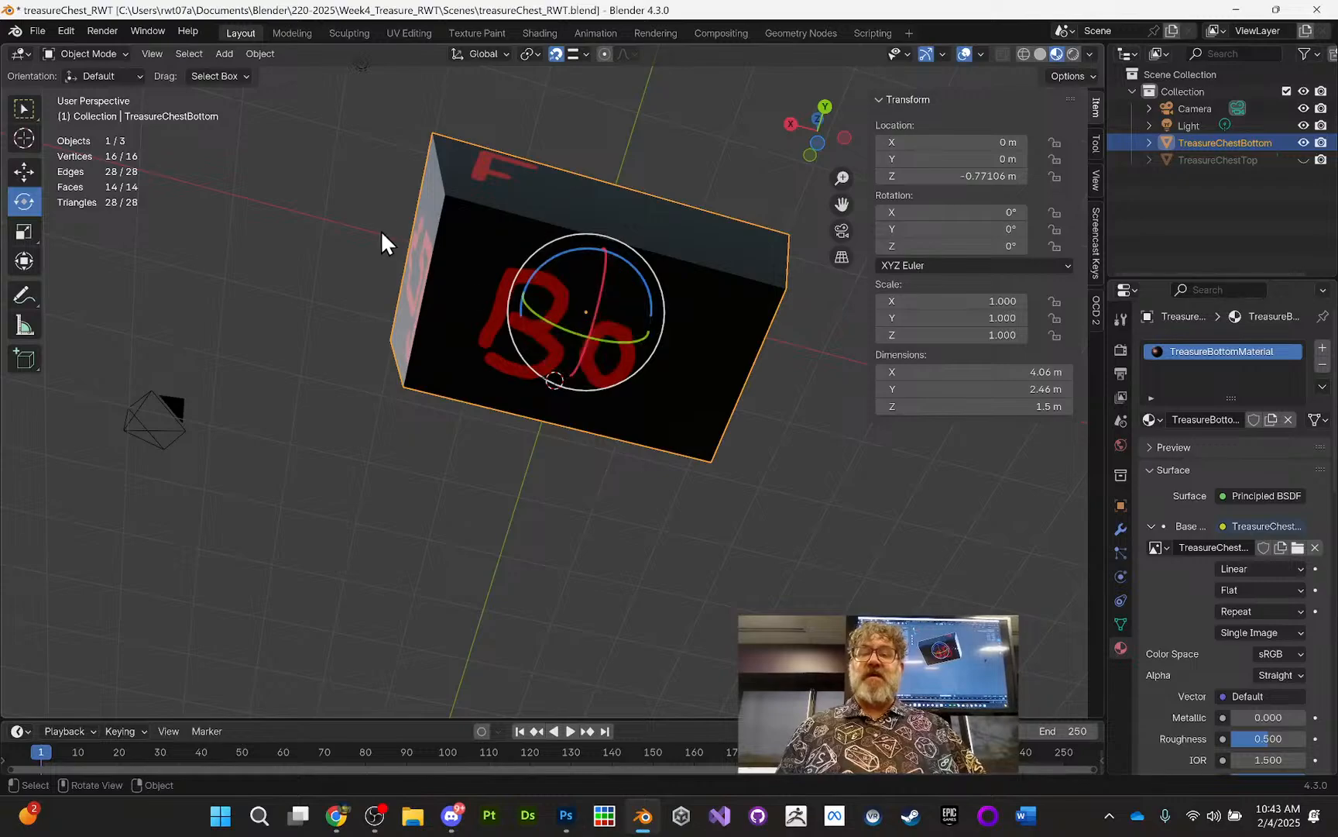
{"action": "left_click", "coordinate": [400, 34]}
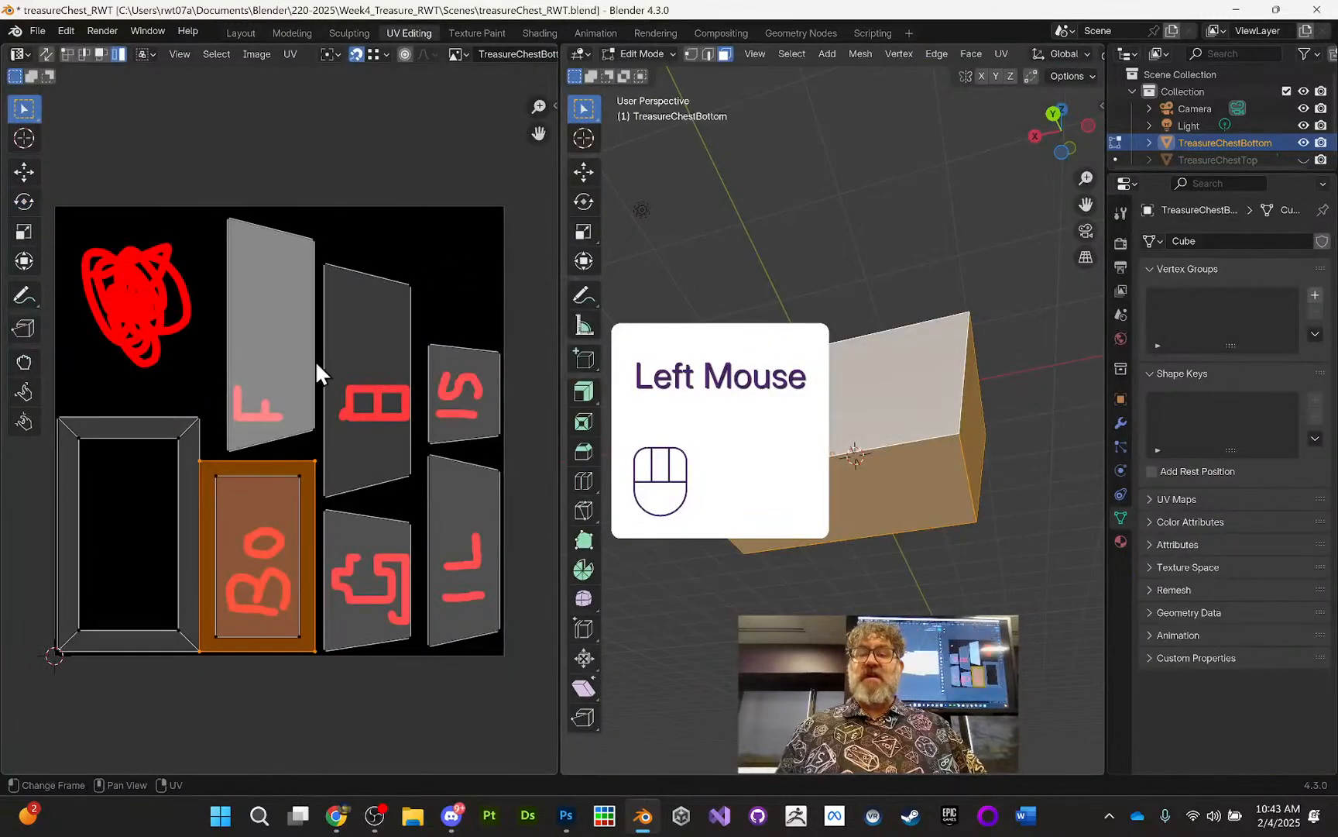
Step: Mirror the selected Bo UV island horizontally by scaling it by -1 along the X axis
{"action": "left_click", "coordinate": [309, 486]}
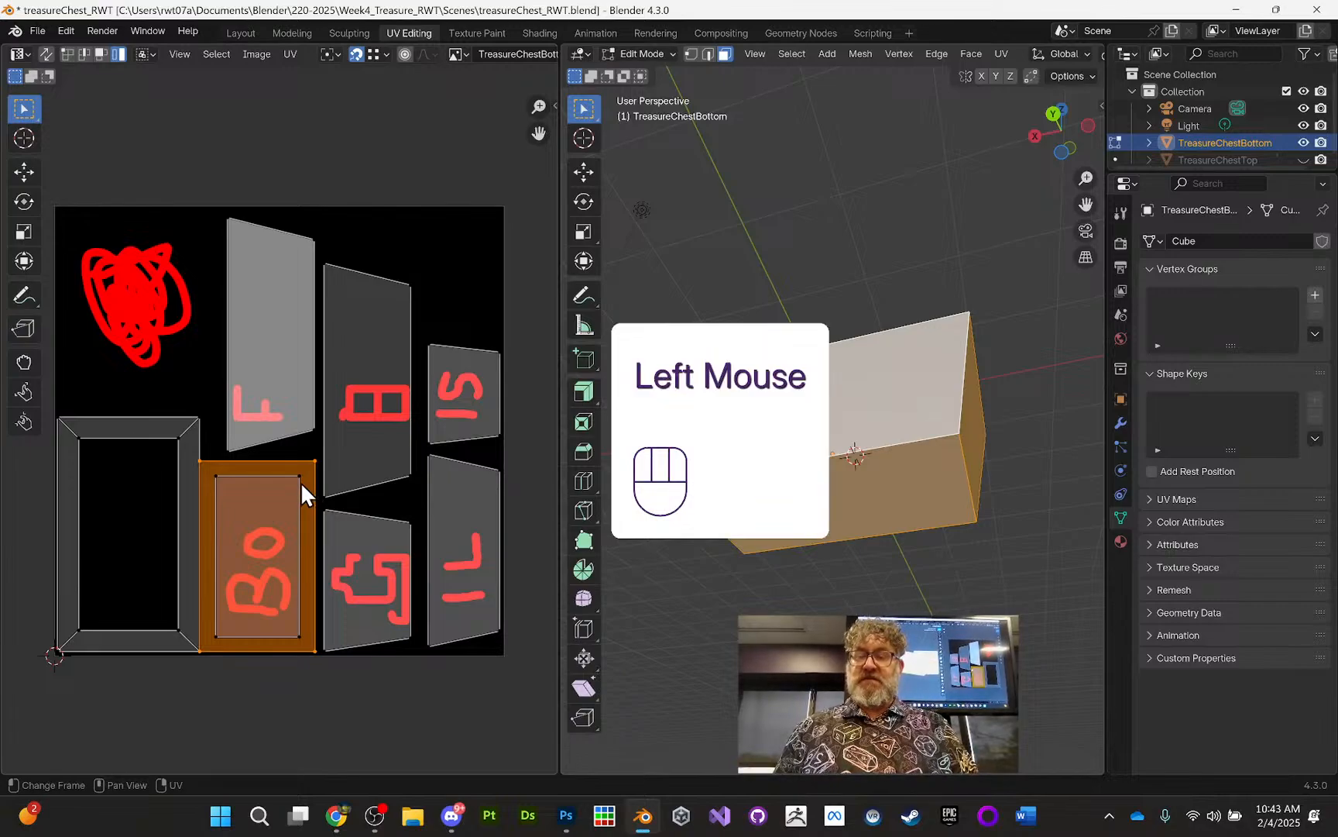
{"action": "key", "text": "s"}
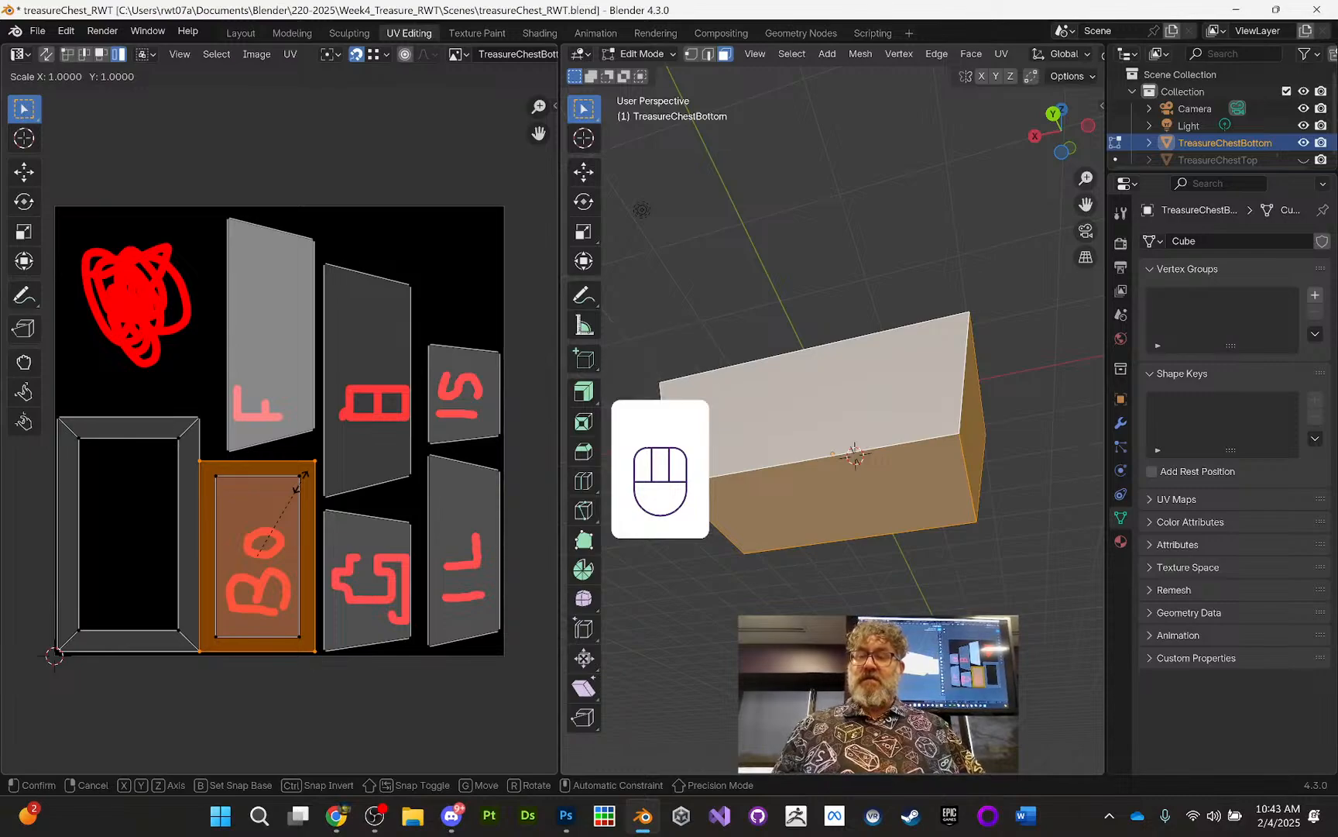
{"action": "type", "text": "x"}
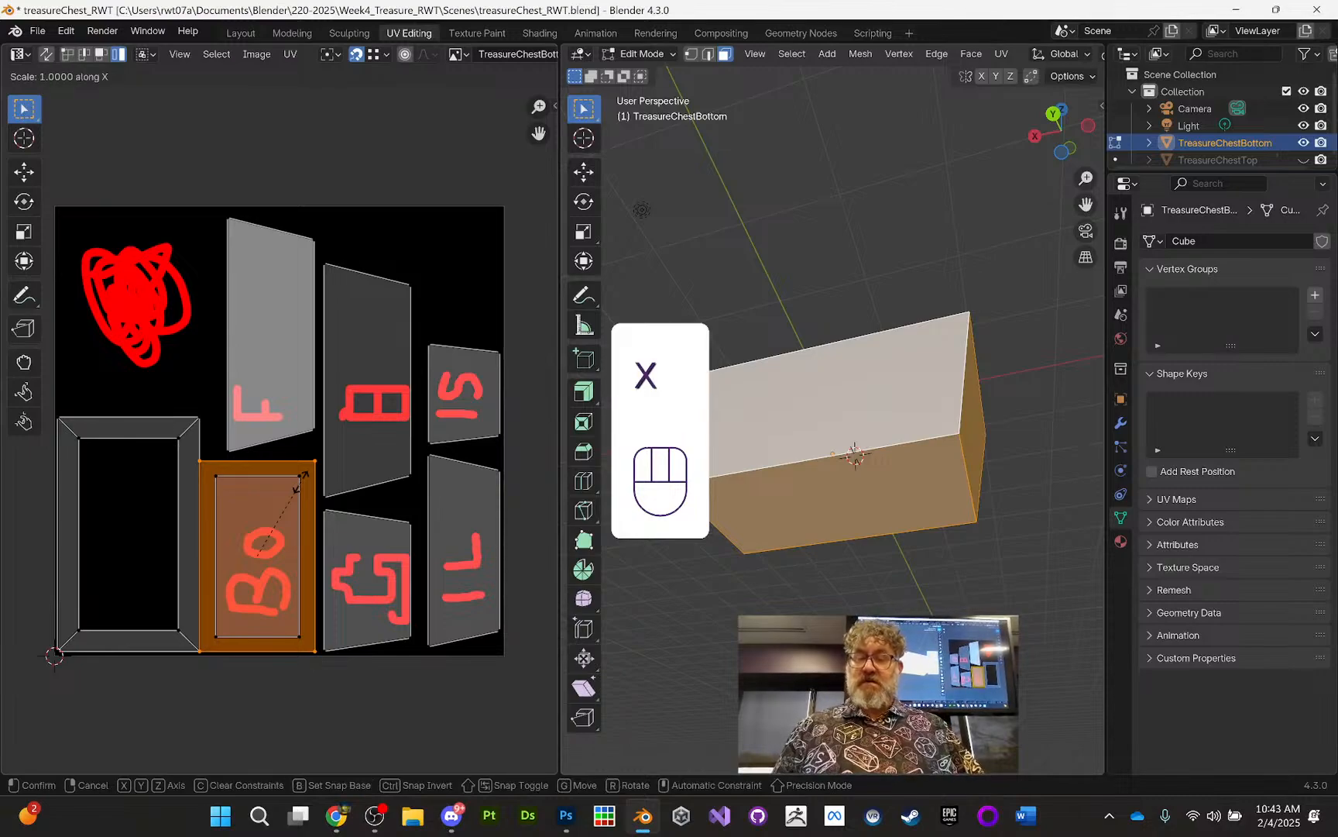
{"action": "type", "text": "-1"}
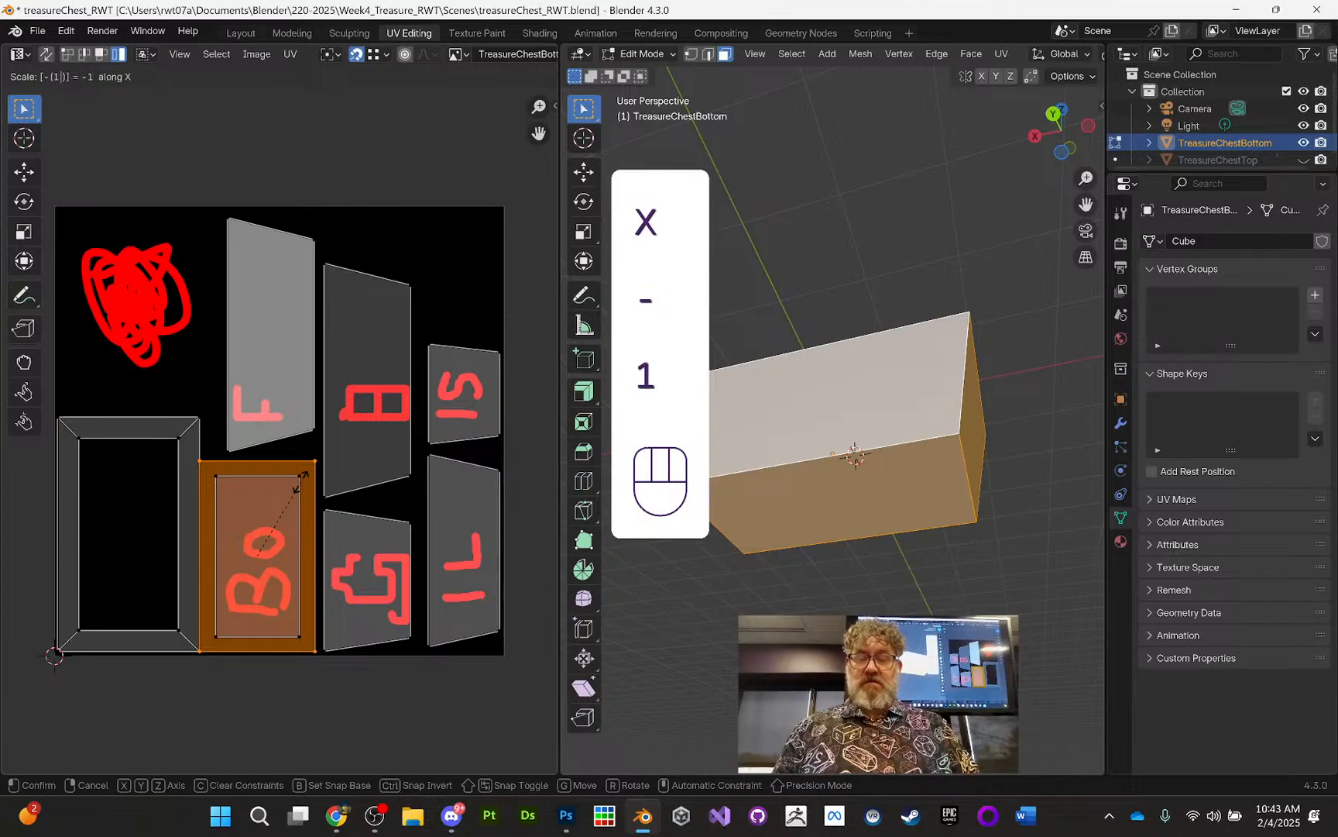
{"action": "key", "text": "Return"}
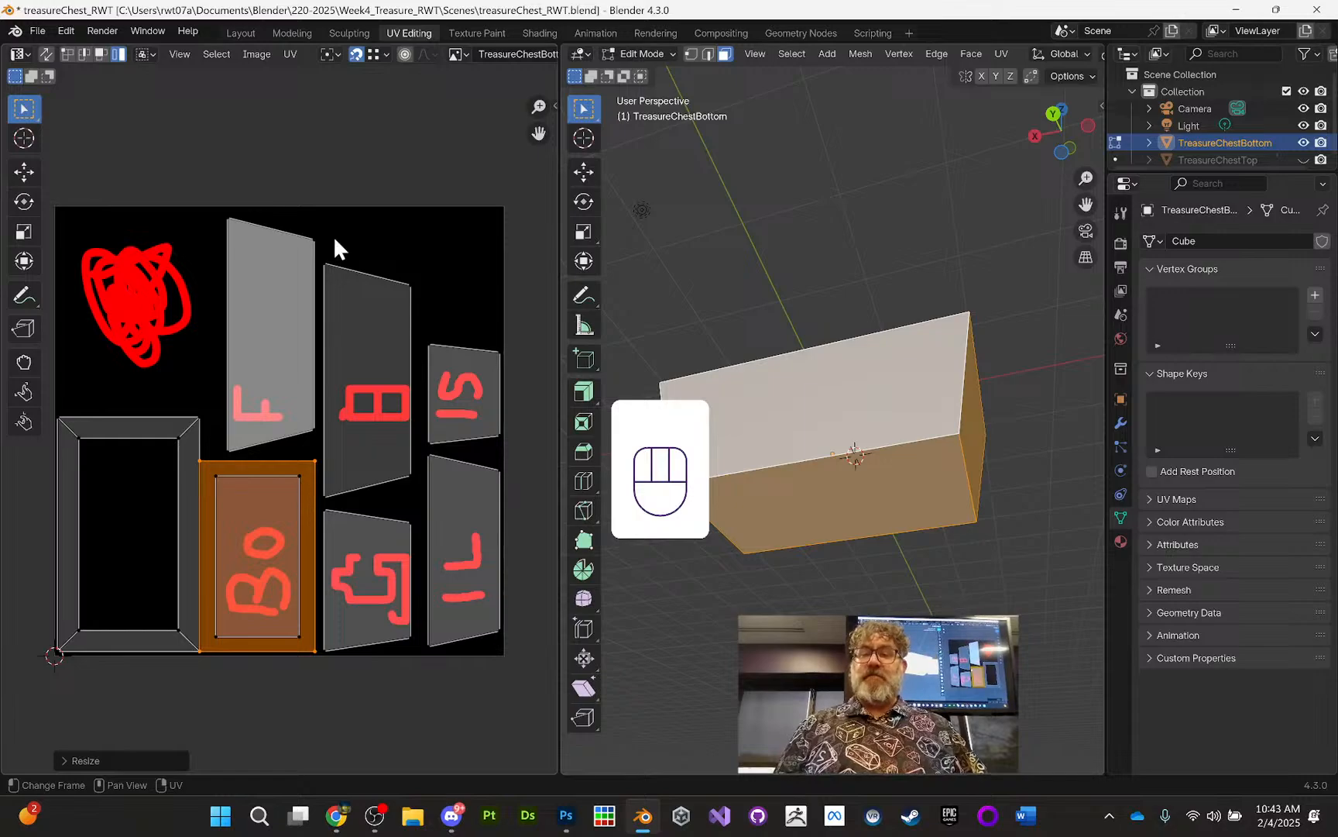
Step: Inspect the mirrored Bo label on the underside and the other wall labels in the Layout workspace, and return to UV Editing
{"action": "left_click", "coordinate": [237, 33]}
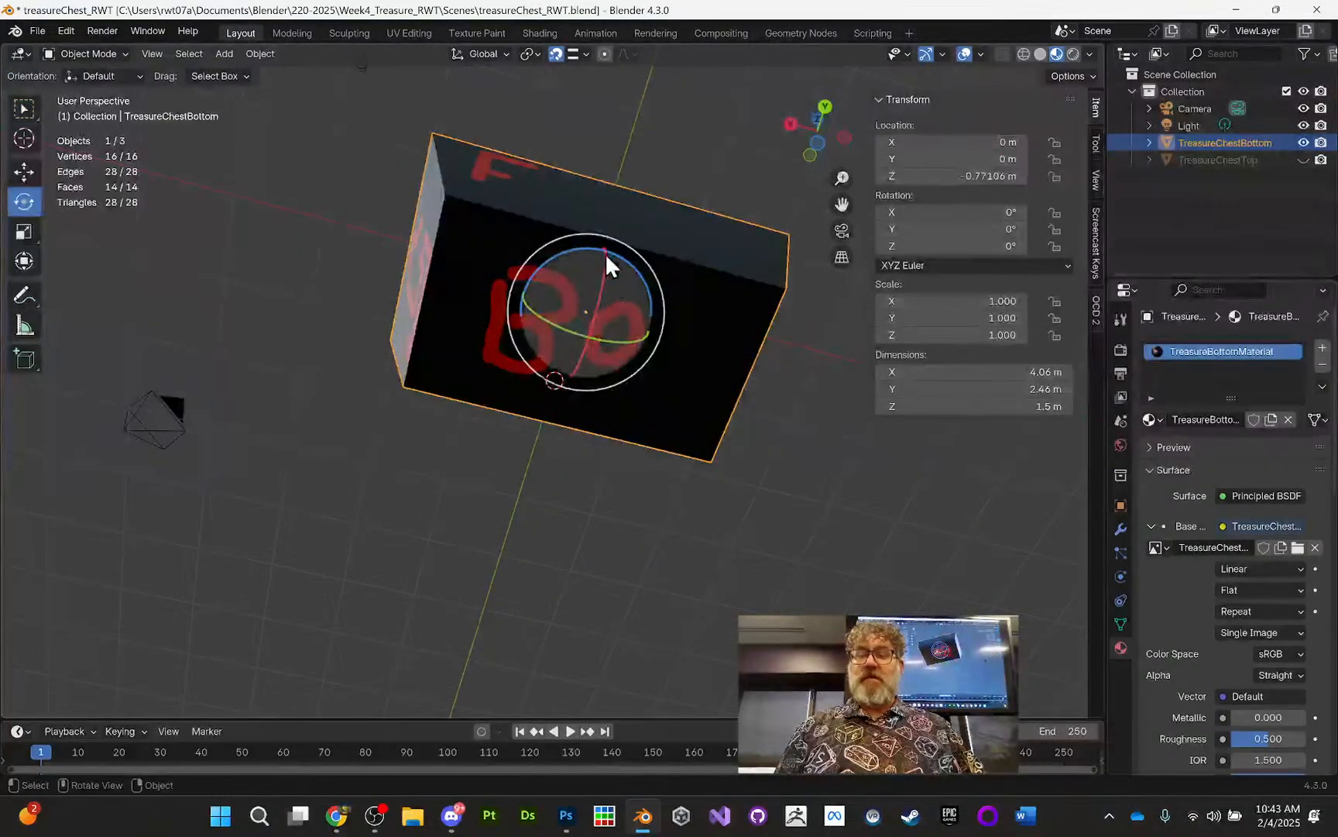
{"action": "middle_click_drag", "start_coordinate": [542, 276], "coordinate": [555, 384]}
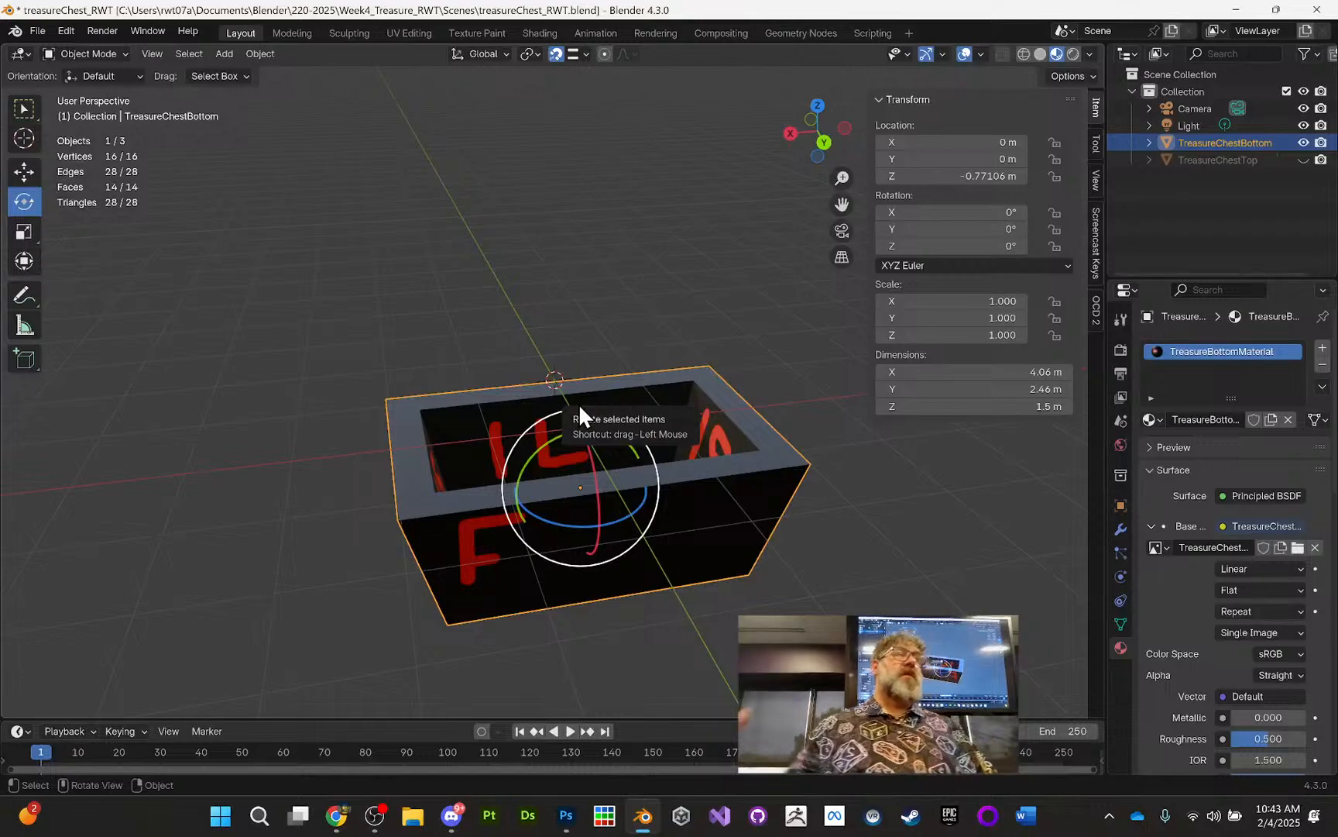
{"action": "middle_click_drag", "start_coordinate": [523, 353], "coordinate": [523, 447]}
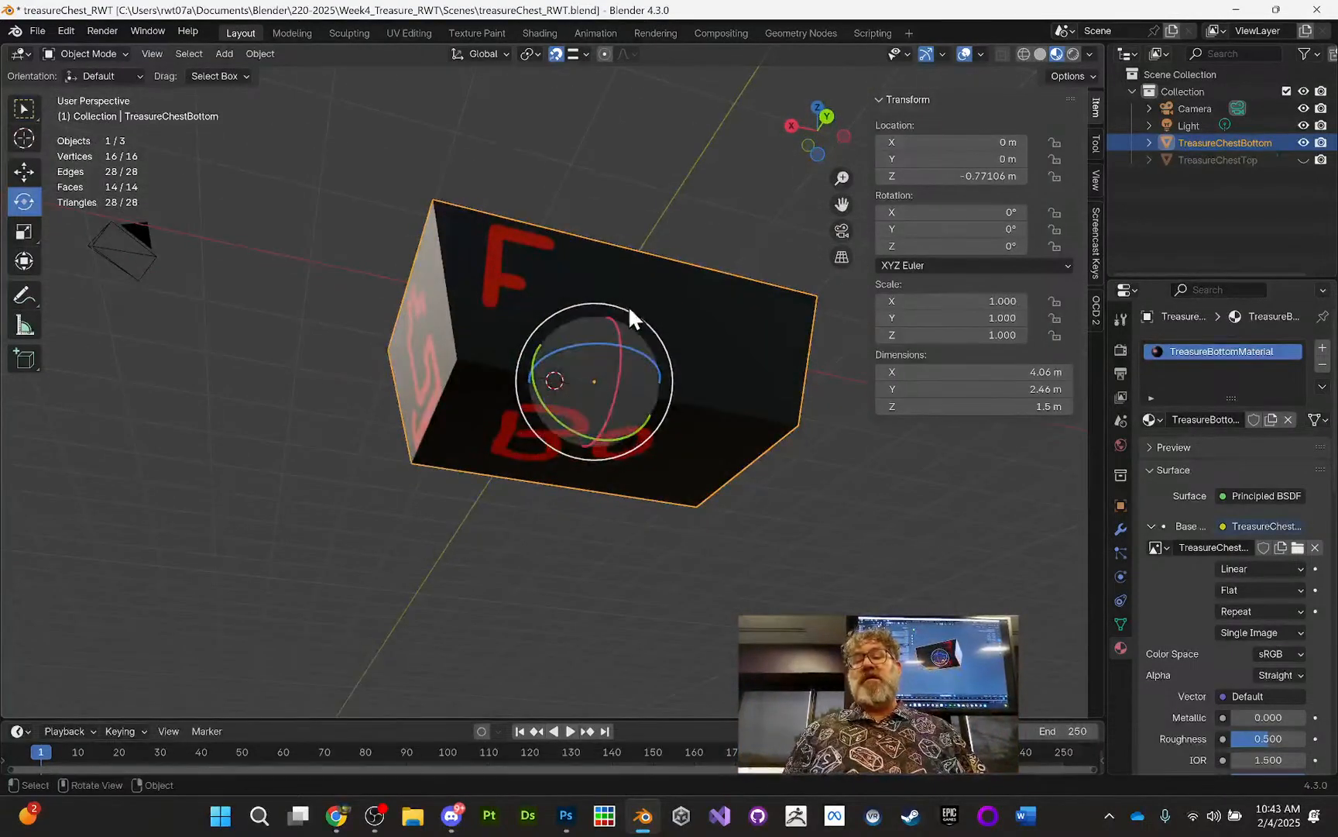
{"action": "middle_click_drag", "start_coordinate": [629, 306], "coordinate": [722, 398]}
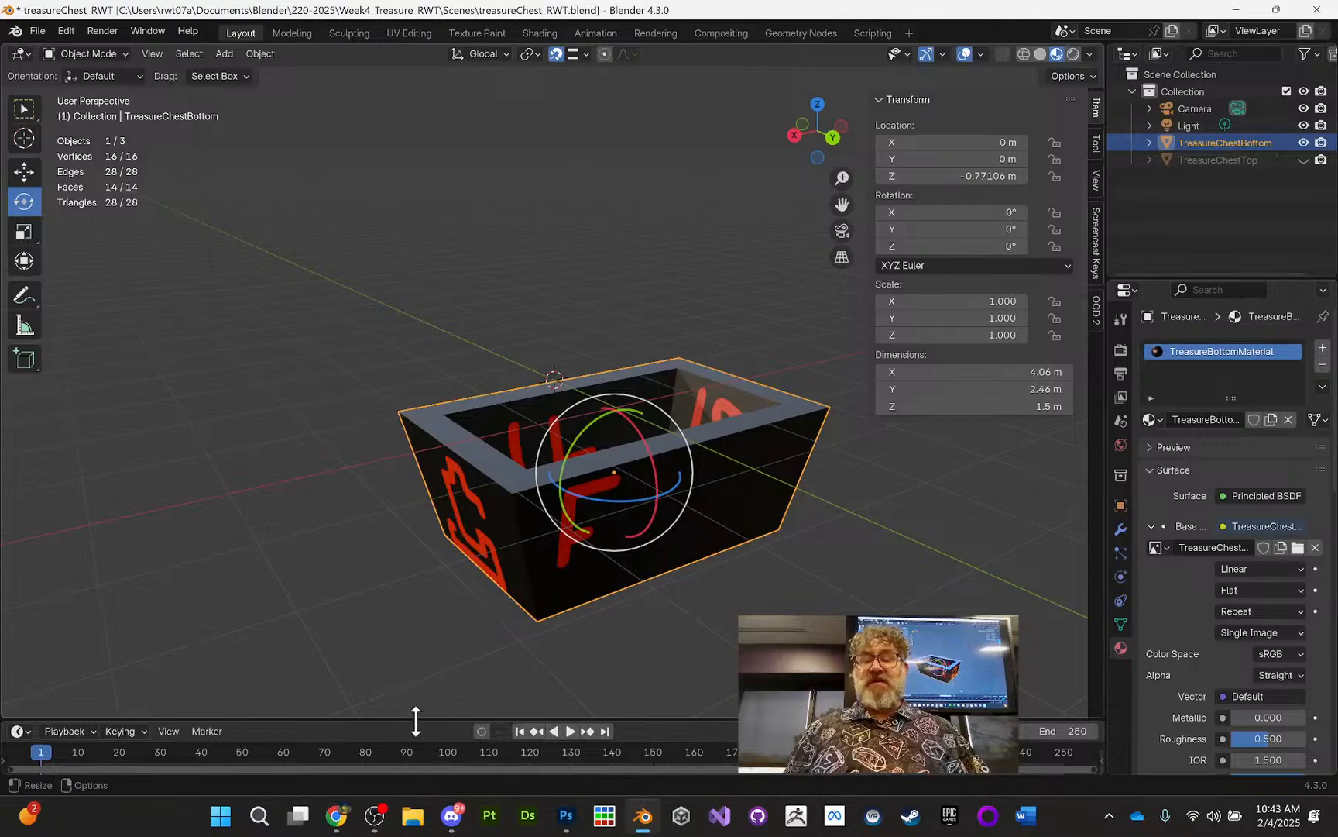
{"action": "middle_click_drag", "start_coordinate": [582, 549], "coordinate": [543, 513]}
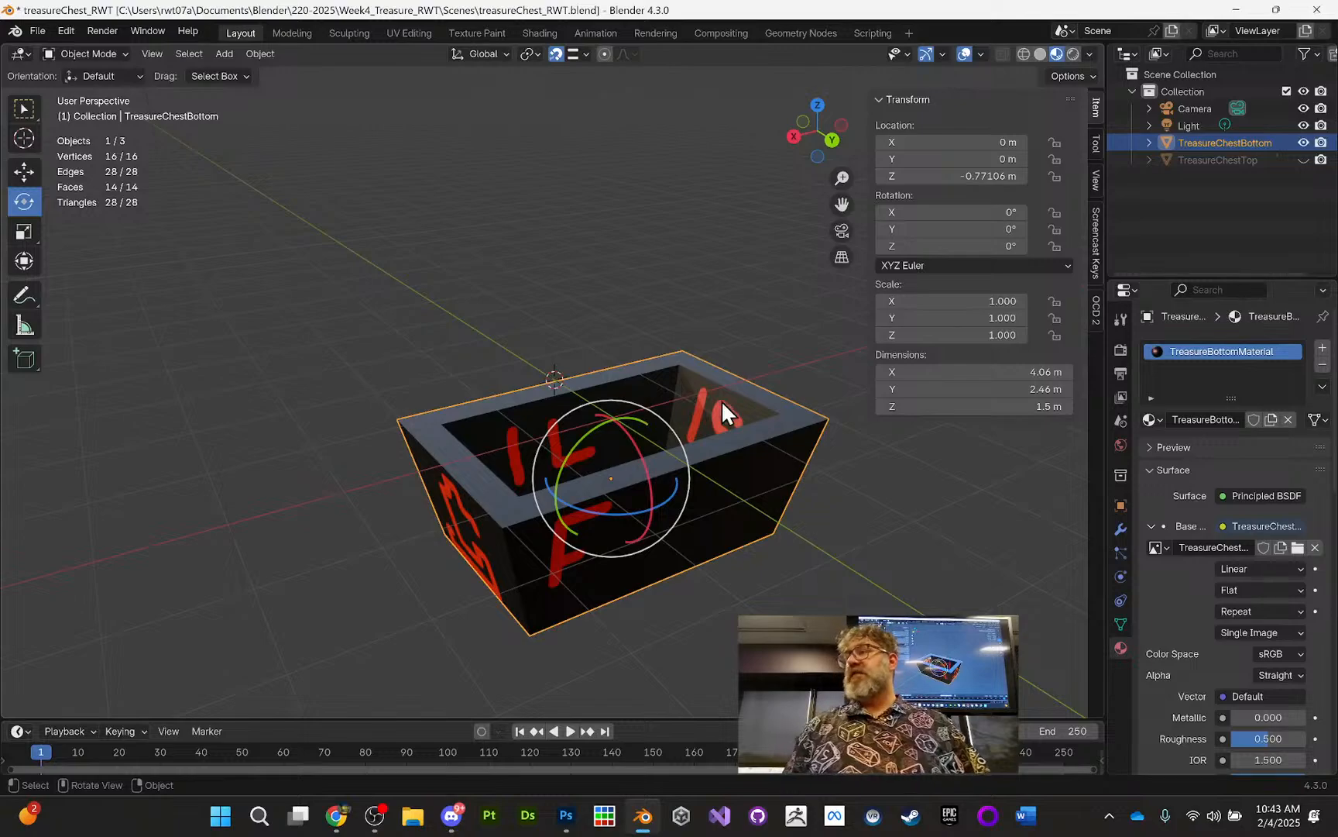
{"action": "left_click", "coordinate": [414, 33]}
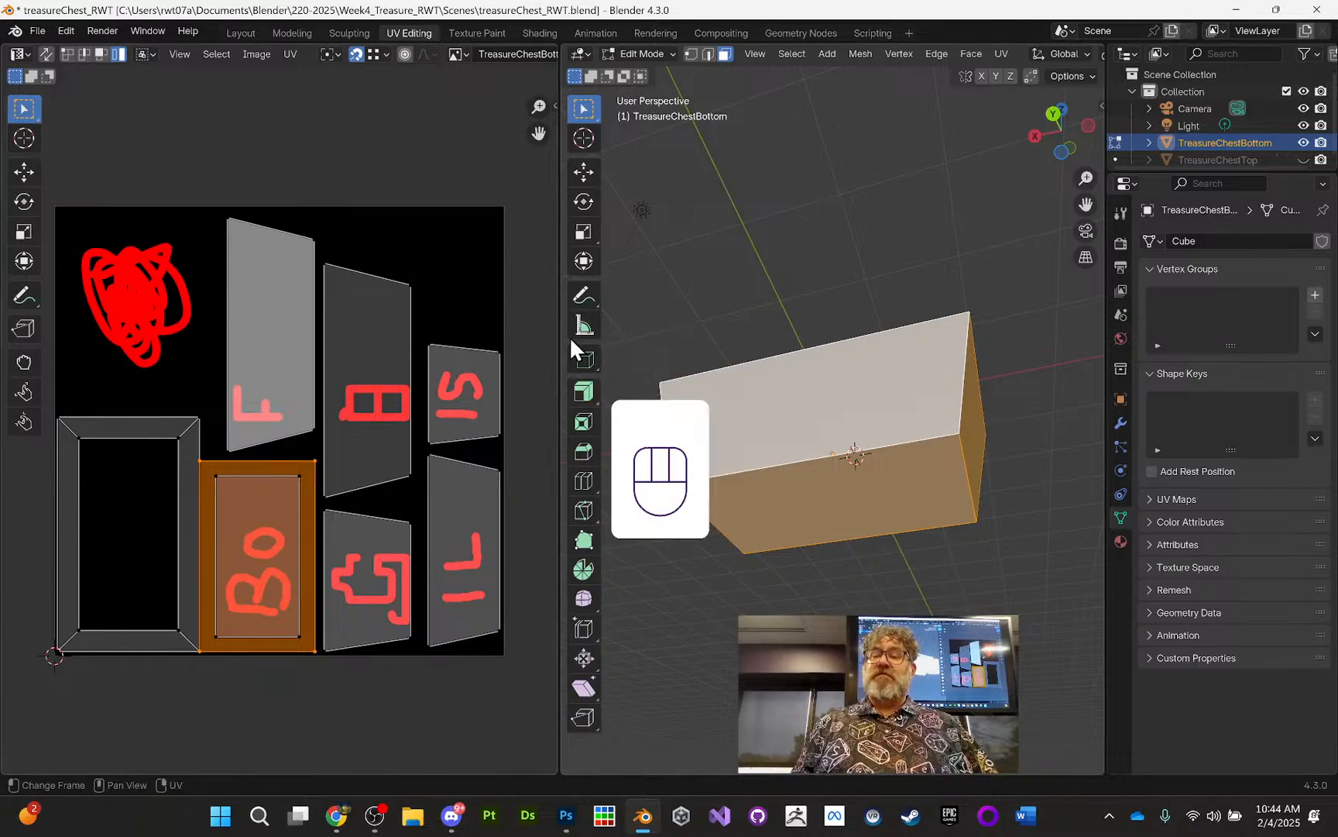
Step: Save the treasureChest_RWT.blend file and switch back to the Layout workspace showing the textured chest bottom
{"action": "middle_click_drag", "start_coordinate": [634, 341], "coordinate": [659, 402]}
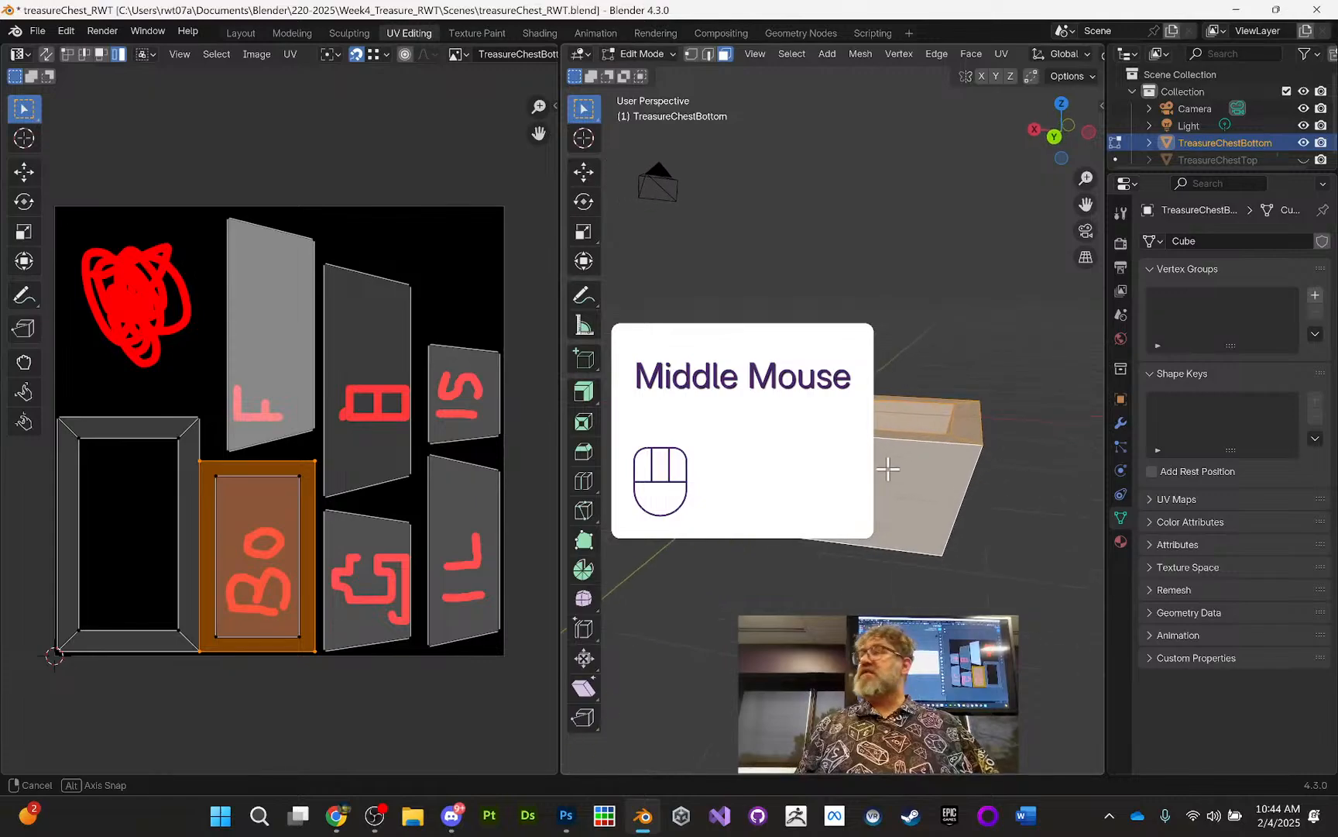
{"action": "middle_click_drag", "start_coordinate": [889, 469], "coordinate": [876, 474]}
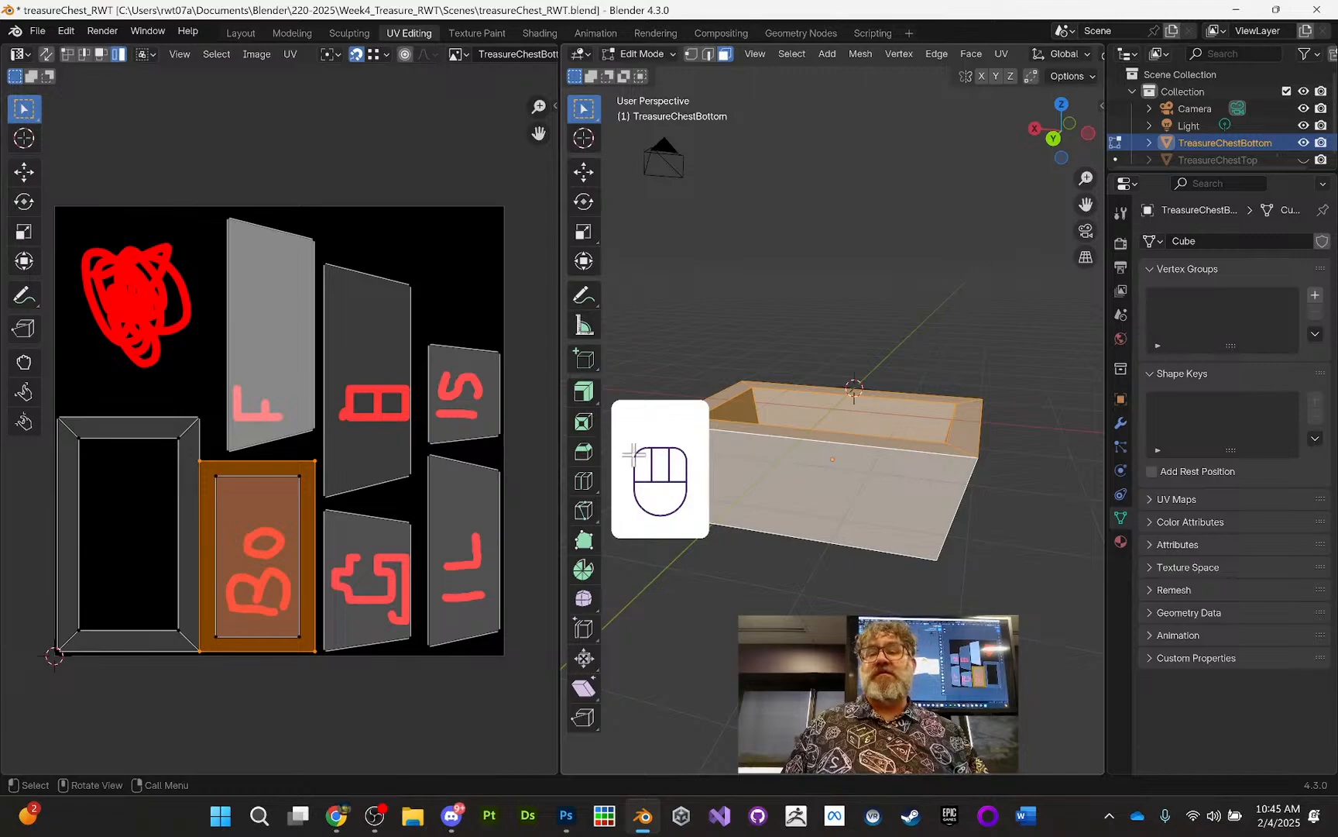
{"action": "key", "text": "ctrl+s"}
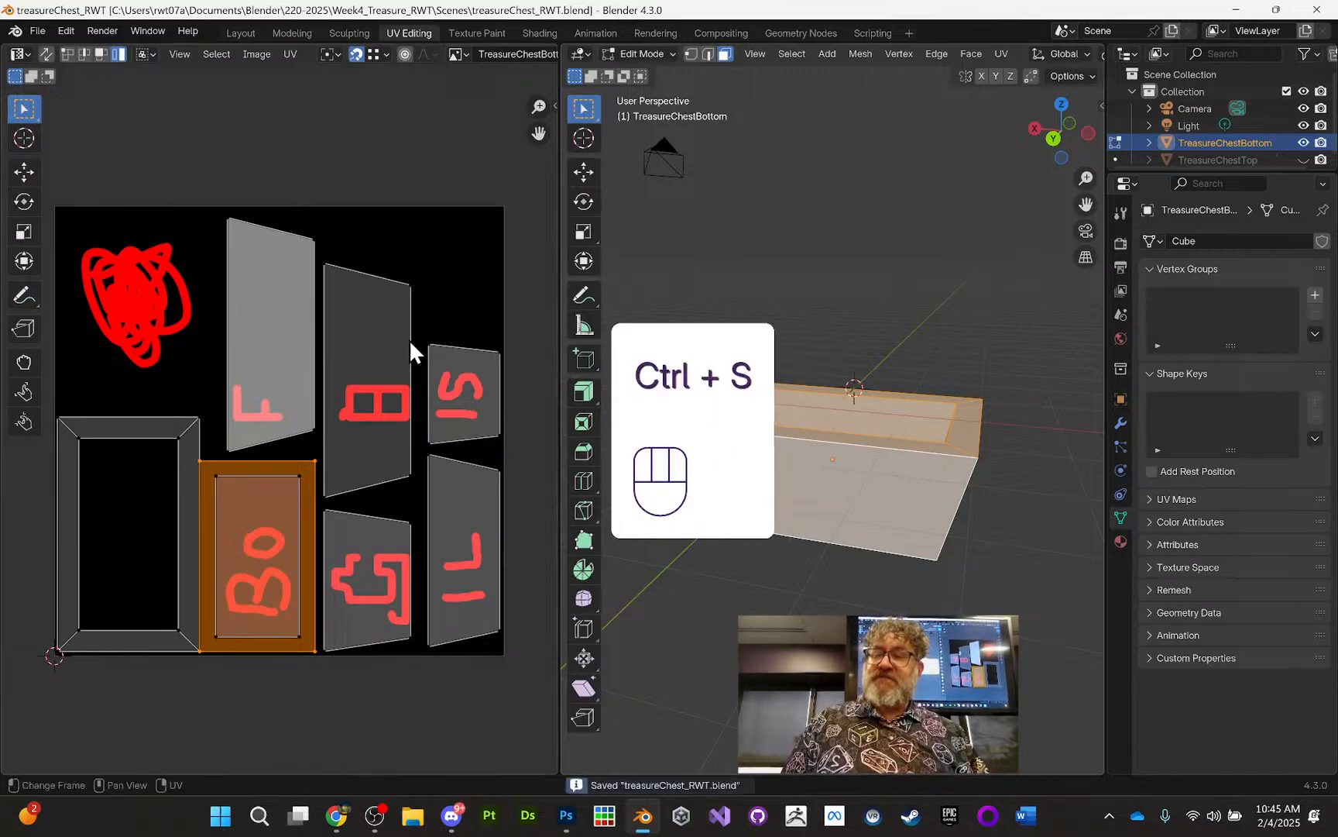
{"action": "left_click", "coordinate": [240, 34]}
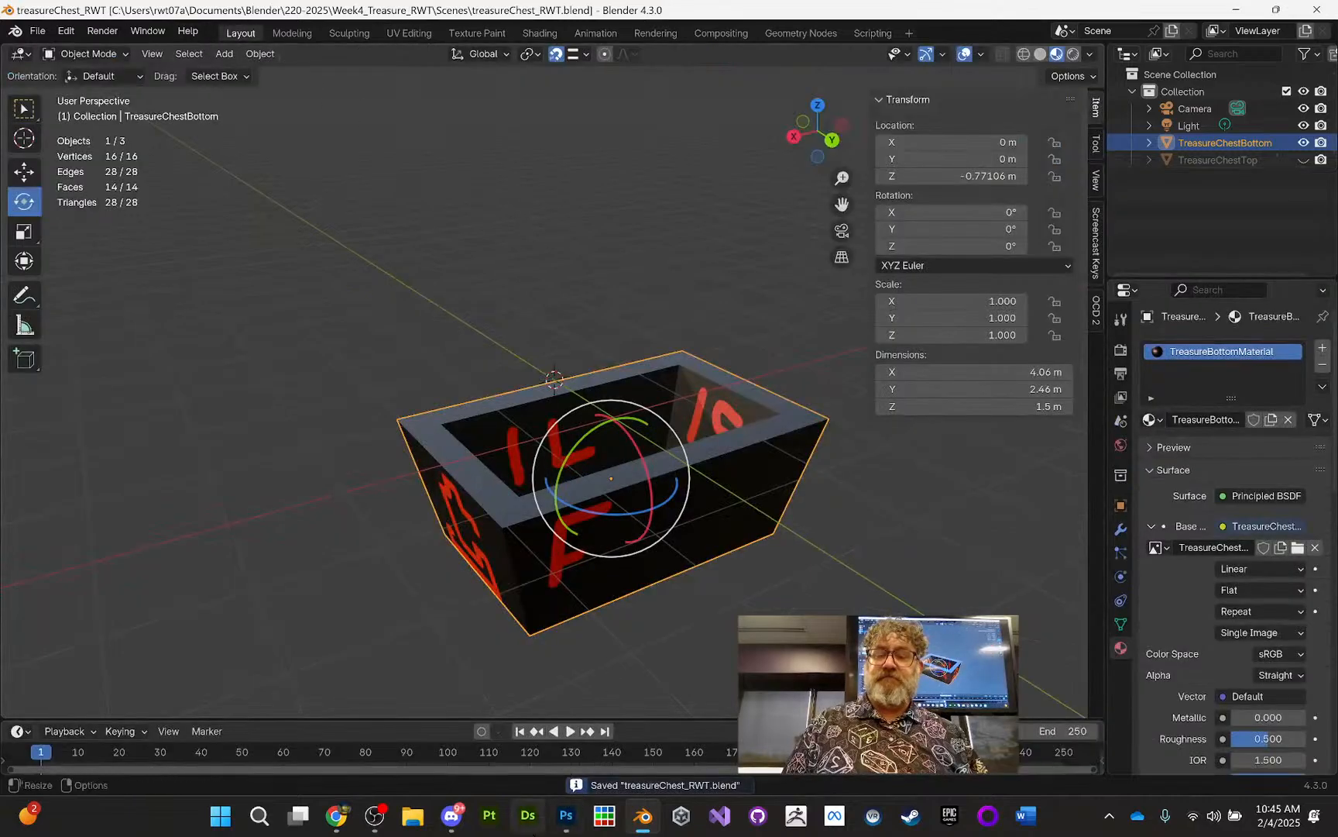
{"action": "left_click", "coordinate": [566, 814]}
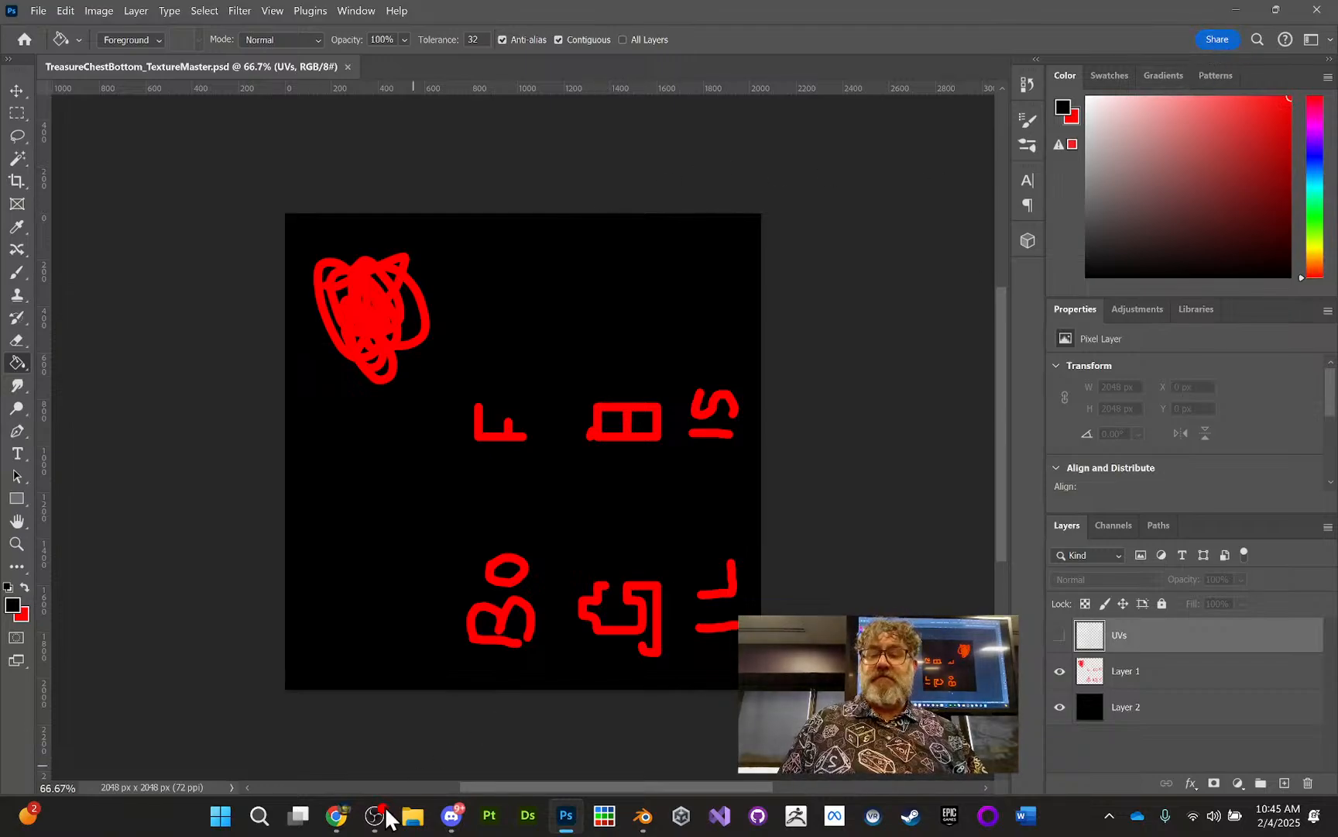
{"action": "left_click", "coordinate": [365, 830]}
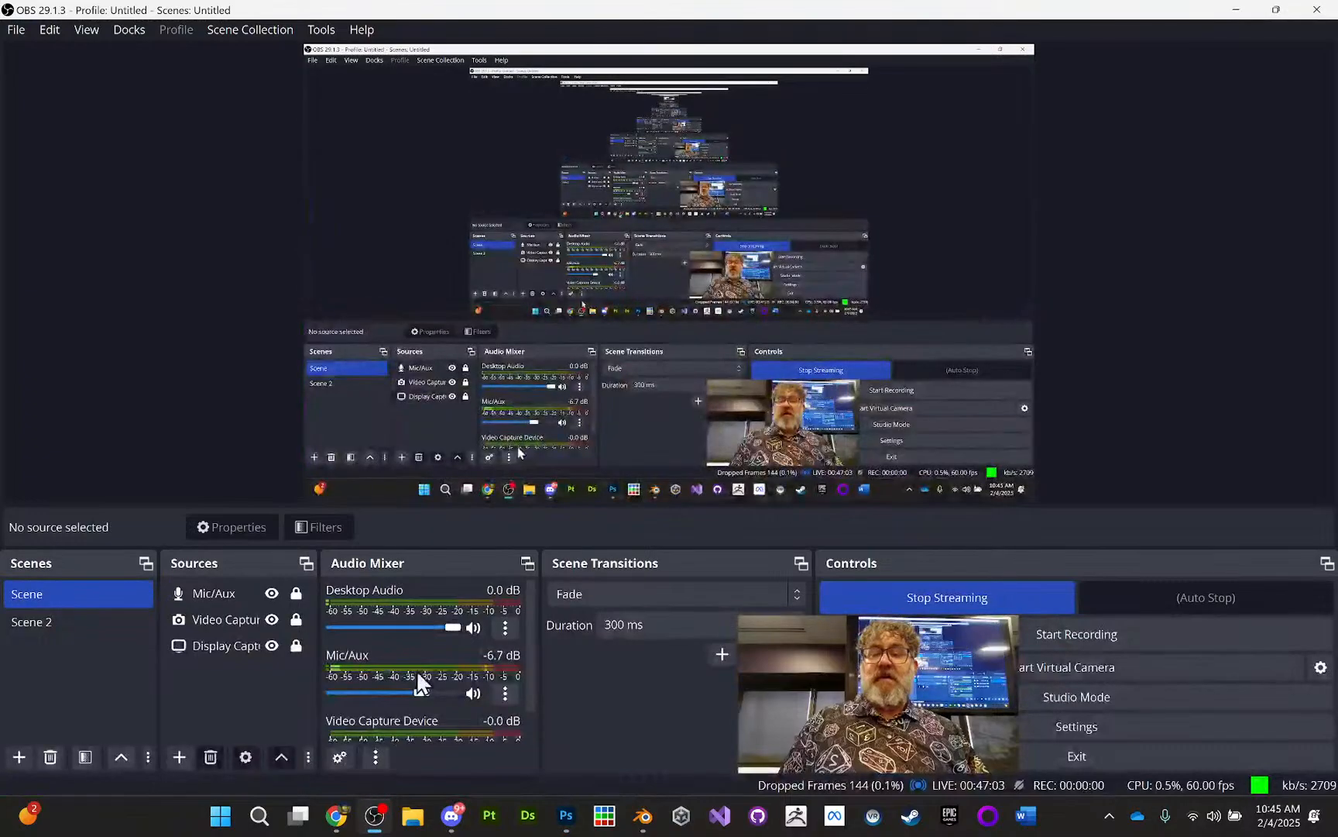
{"action": "mouse_move", "coordinate": [373, 829]}
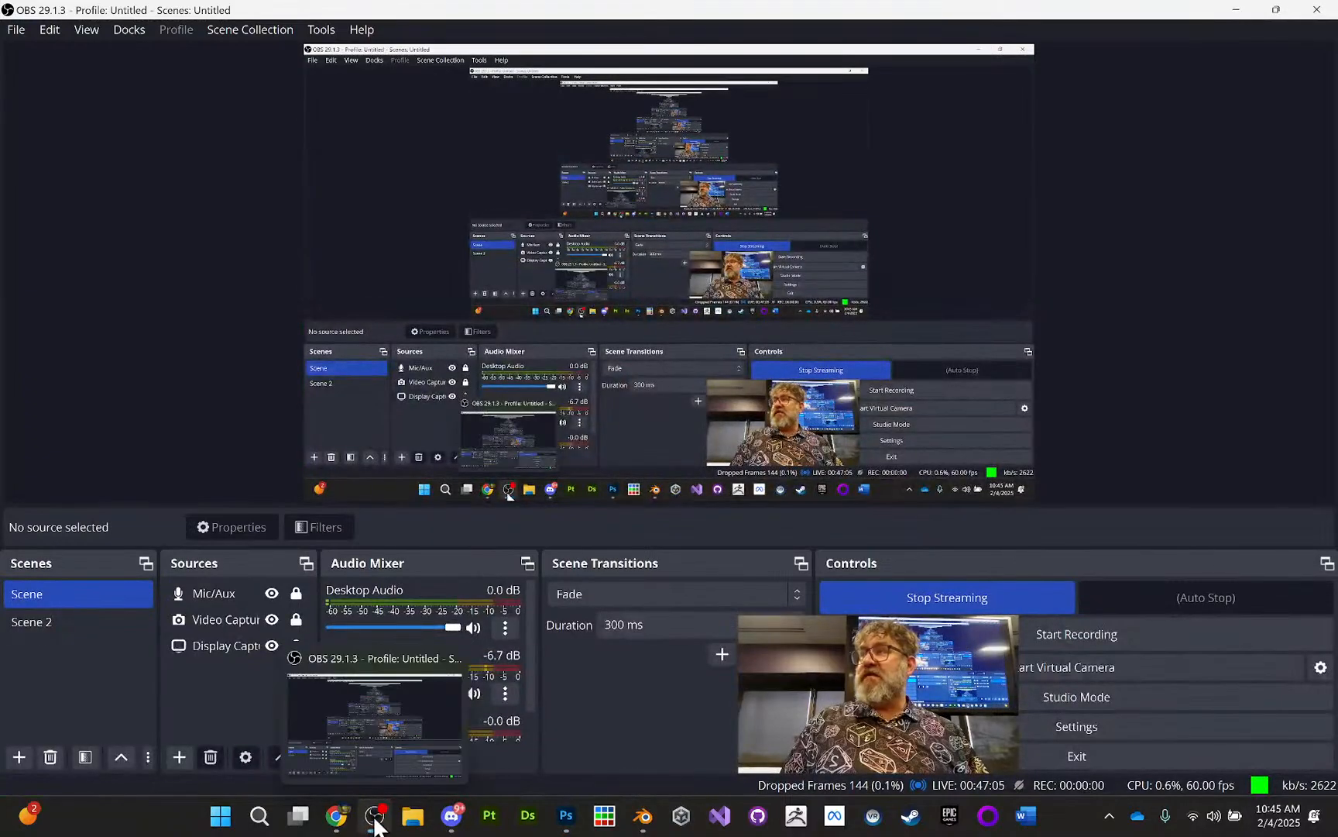